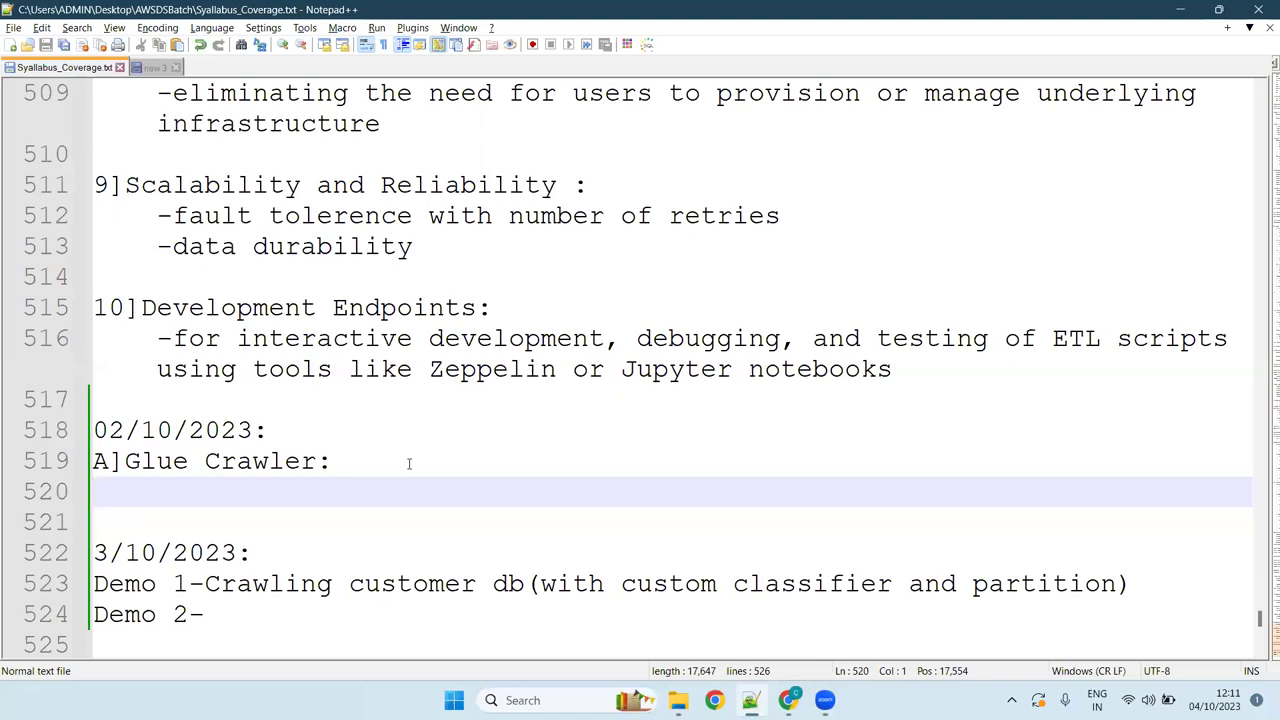
Start an indented dash bullet on the empty line under the Glue Crawler heading.
key("Tab")
type("-")
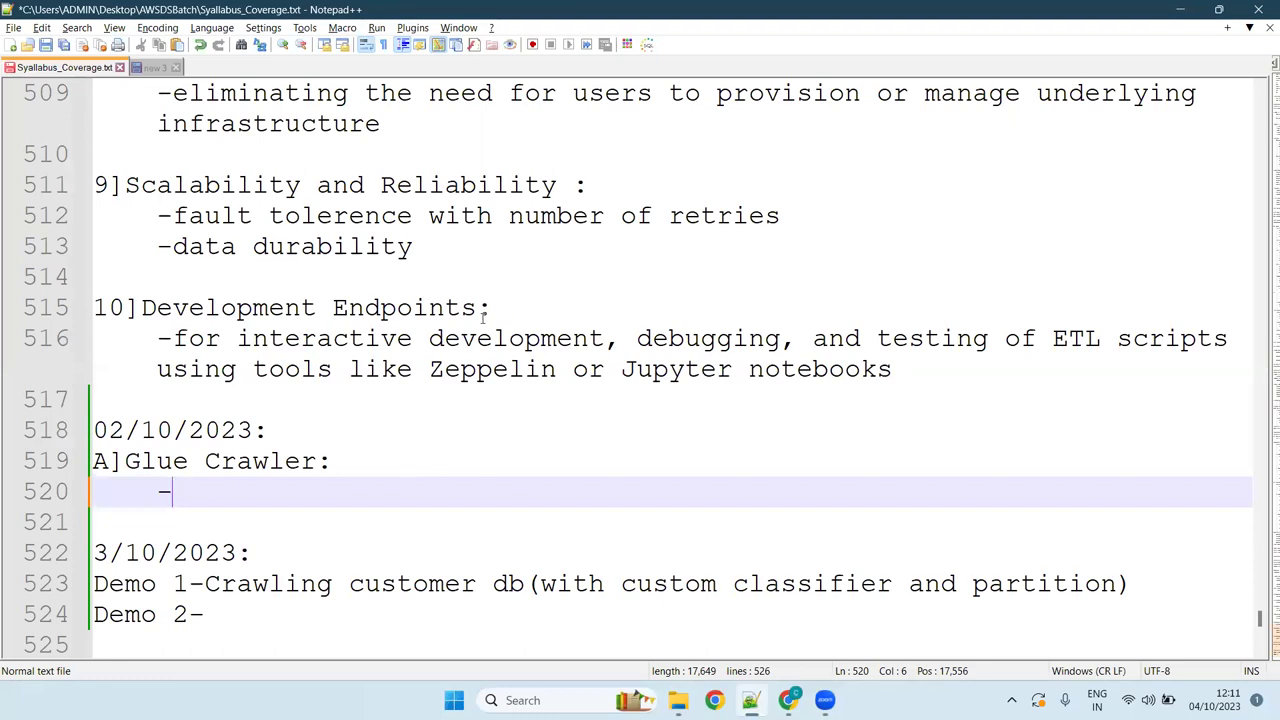
Switch to the AWS Glue console in Chrome and start creating a crawler named customer_crawler, continuing to the data sources stage.
left_click(788, 700)
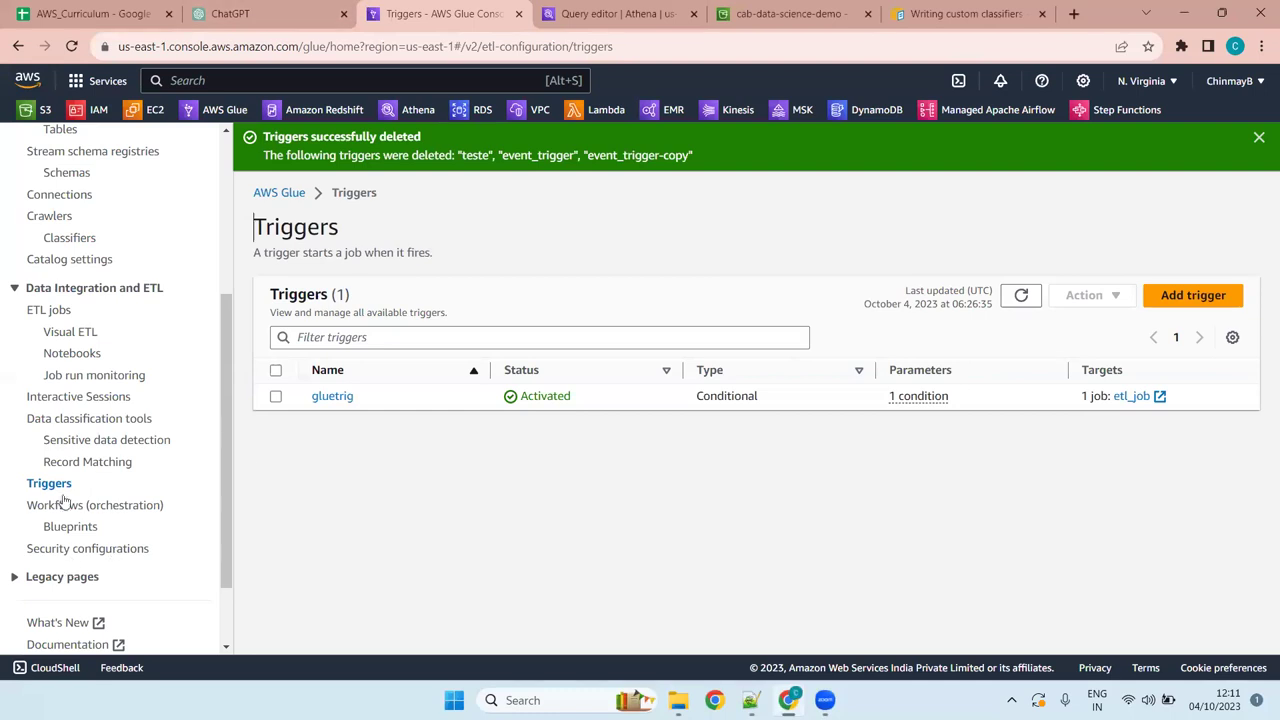
left_click(56, 220)
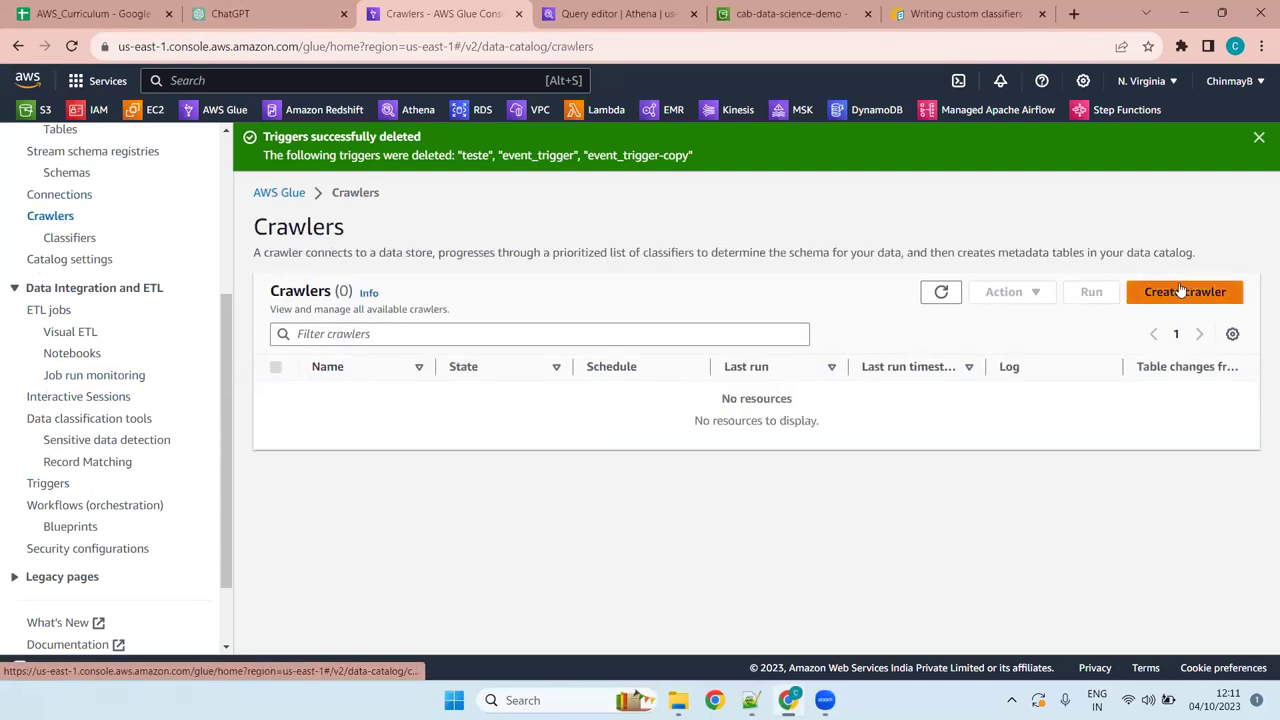
left_click(1180, 290)
left_click(673, 337)
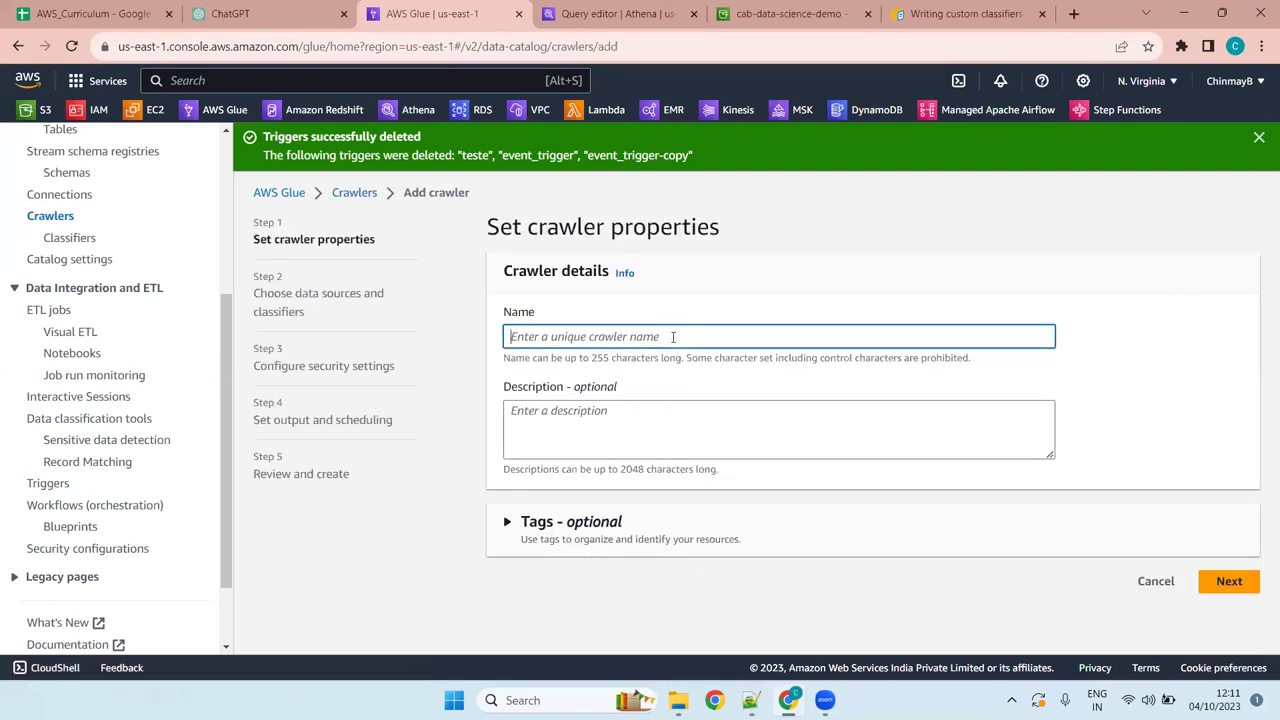
type("customer_c")
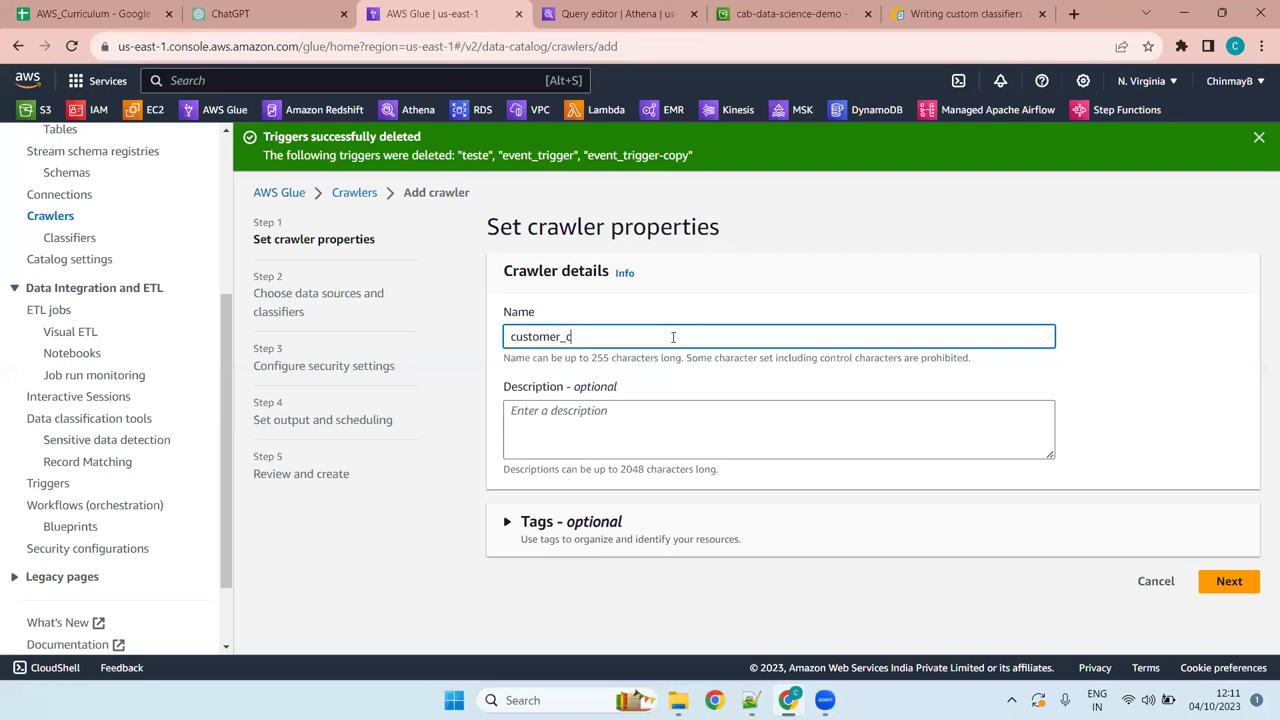
type("rawler")
left_click(1229, 581)
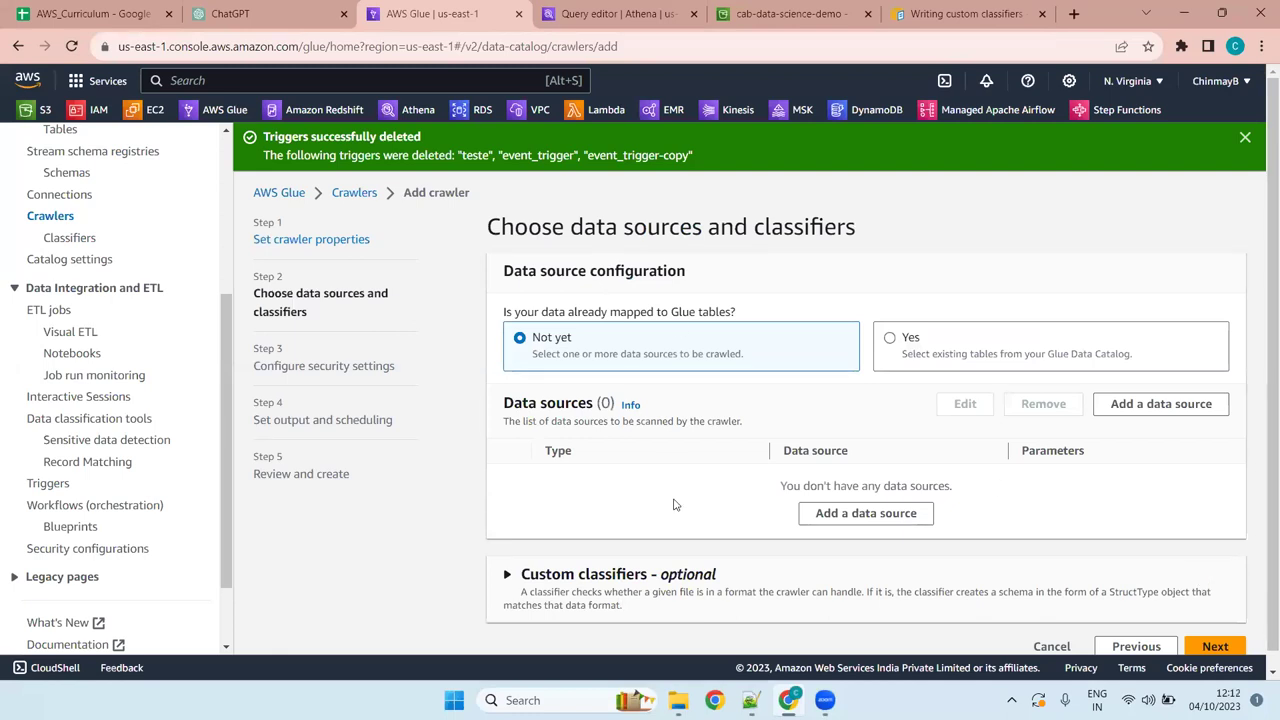
Switch to Notepad++ and write "Data Source : S3,JDBC,DynamoDB,Redshift," in the bullet under Glue Crawler.
key("alt+Tab")
type("Data Sour")
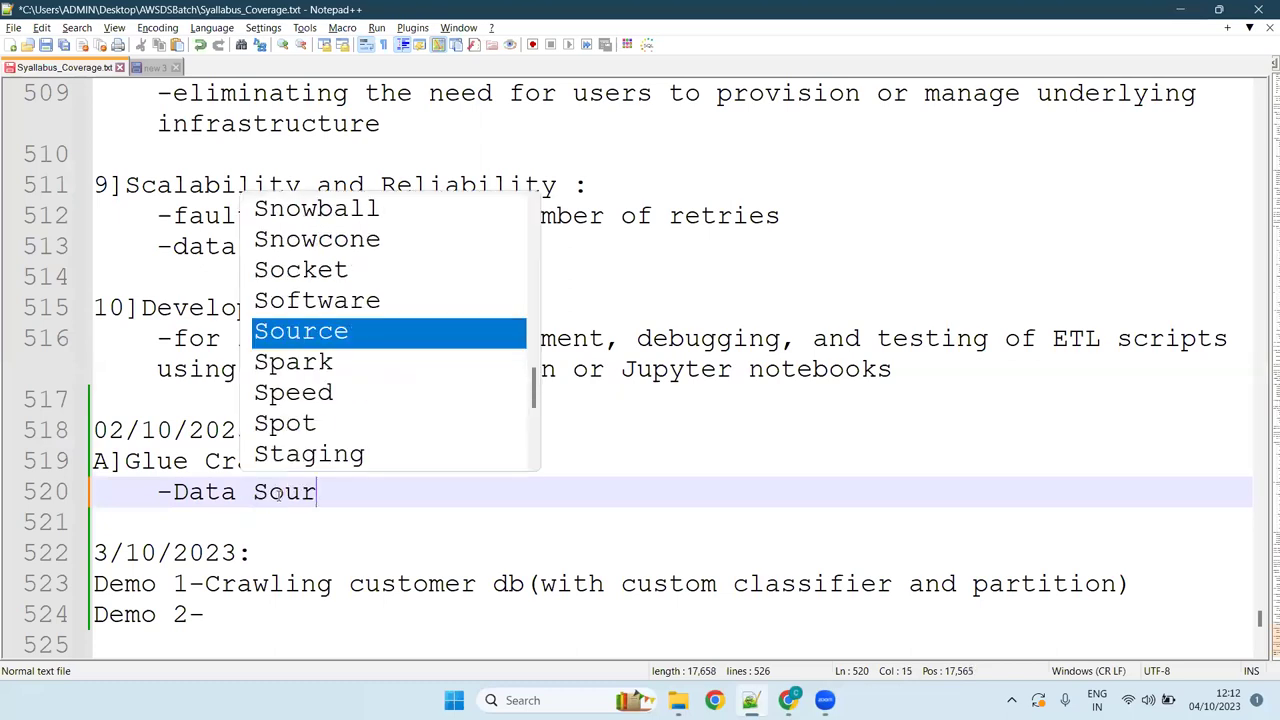
type("ce : ")
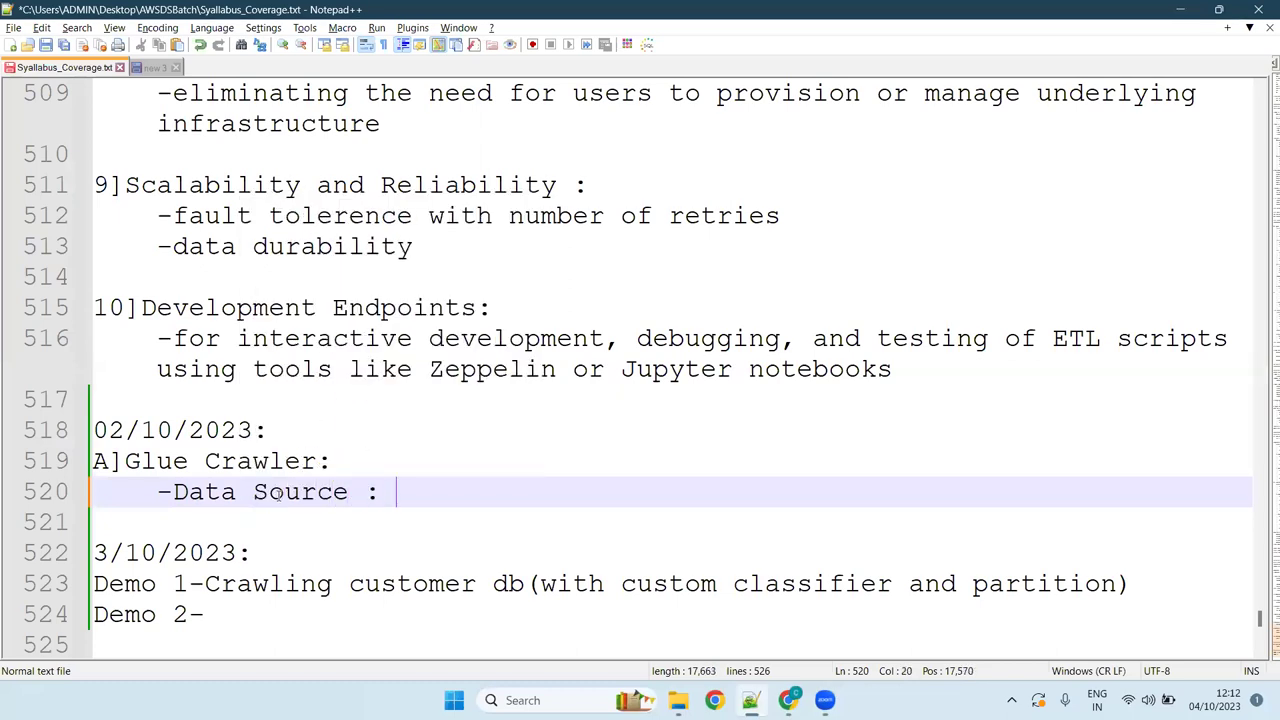
type("S3,JDBC,")
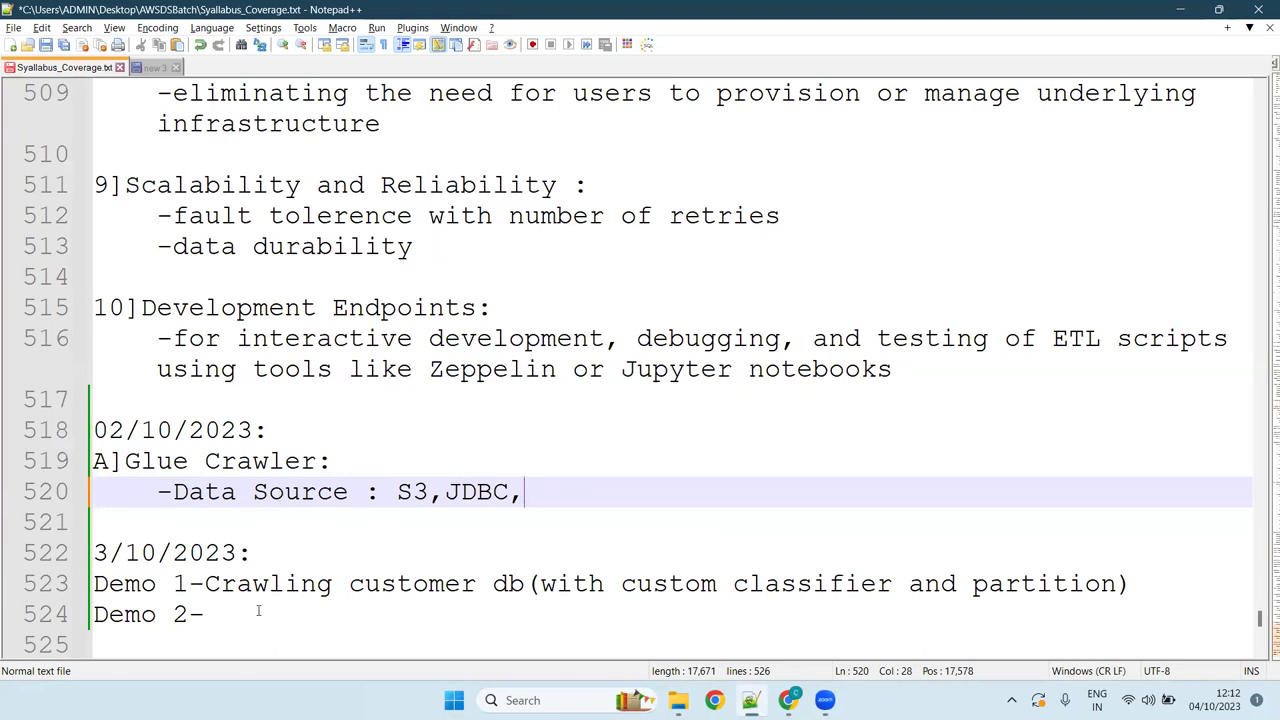
type("DynamoDB,")
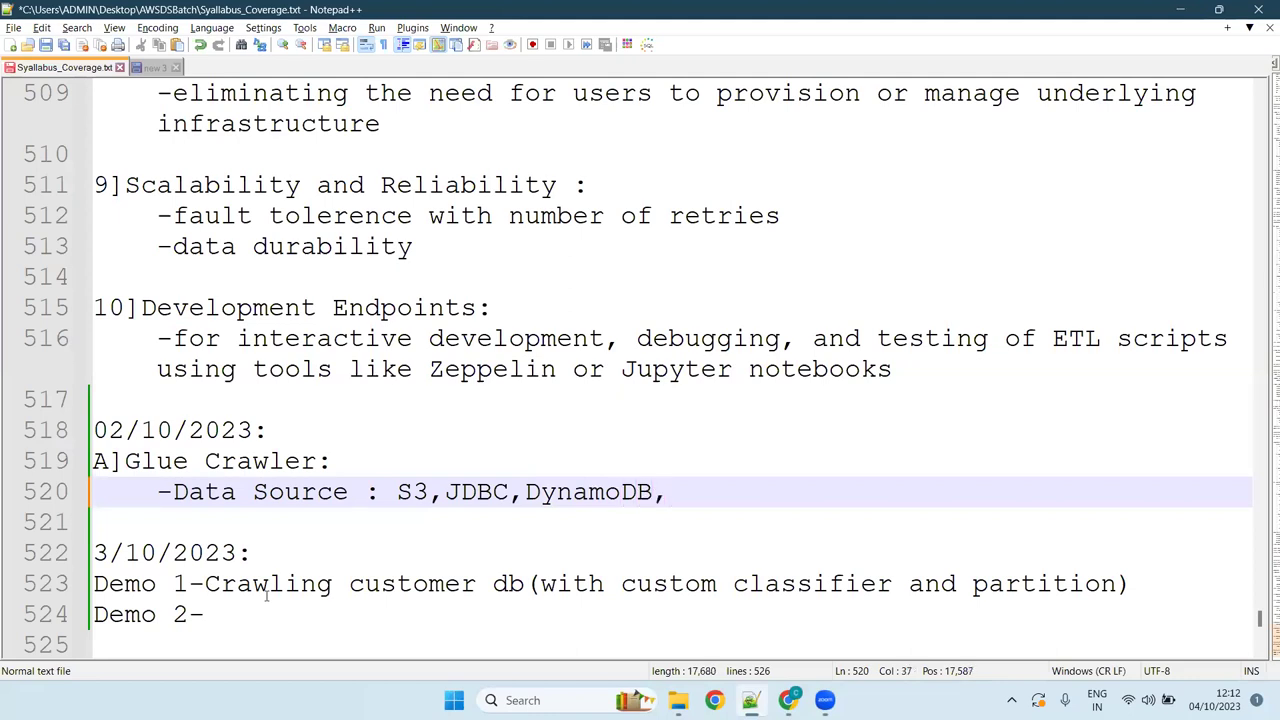
type("Redshi")
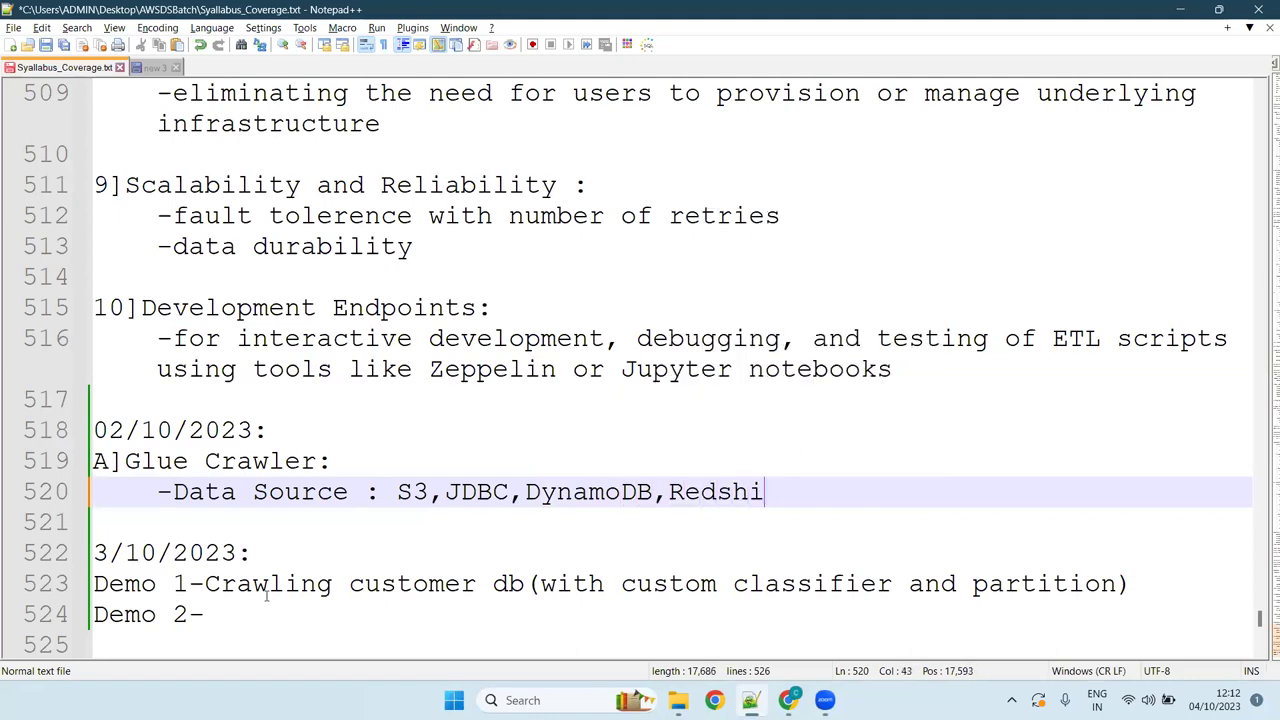
type("ft,")
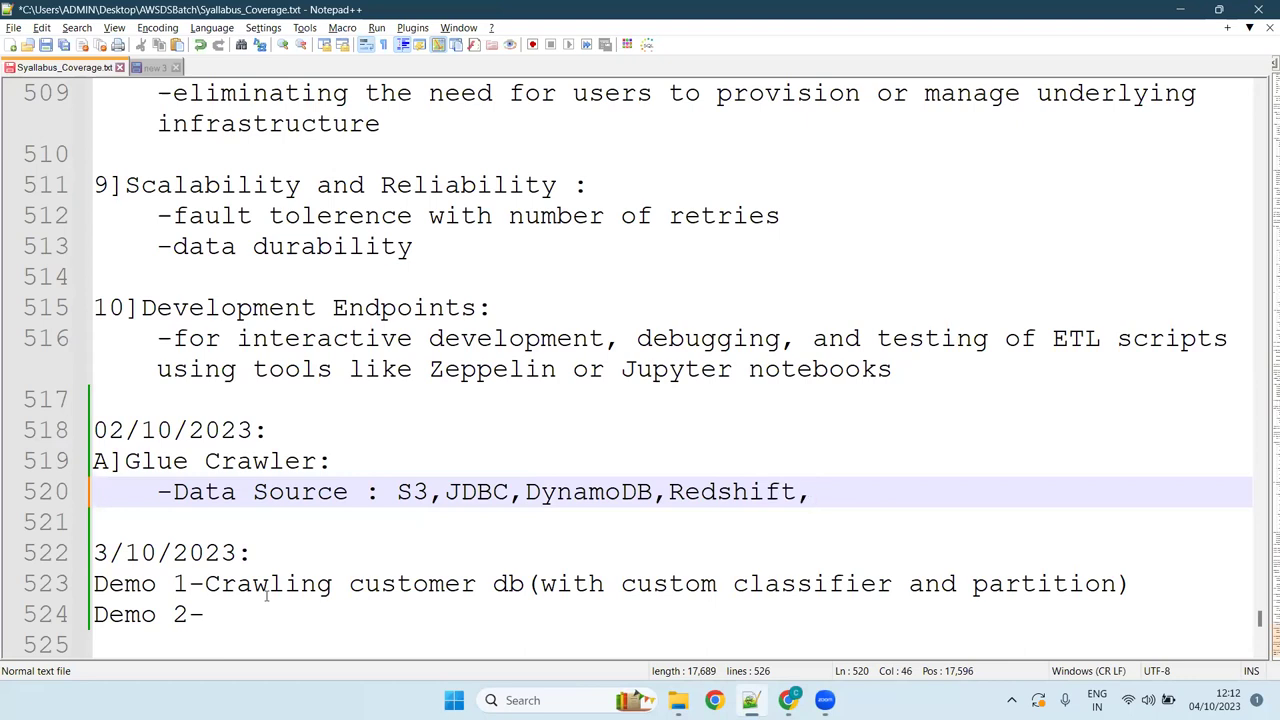
Complete the Data Source list with "RDS,MongoDB", without a trailing comma, and start another dash bullet below it.
type("RDS,Mon")
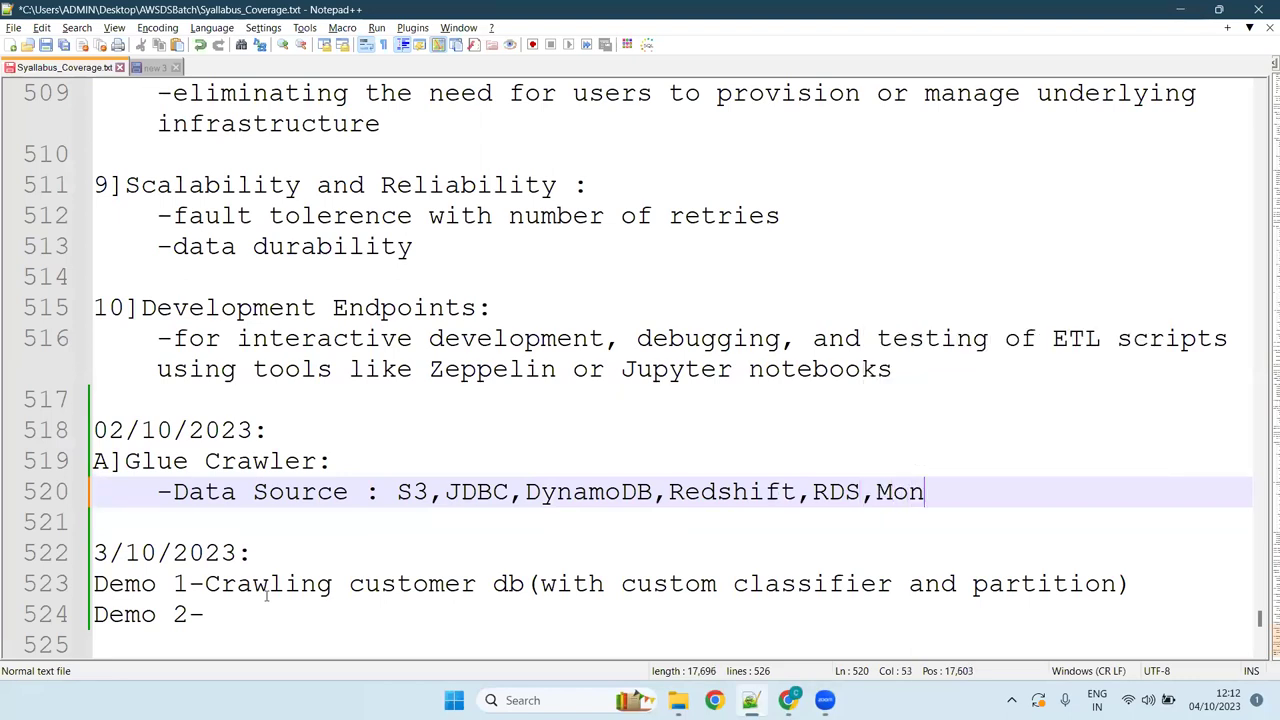
type("oDB,")
key("Left")
key("Left")
key("Left")
key("Left")
type("g")
key("Right")
key("Right")
key("Right")
key("Delete")
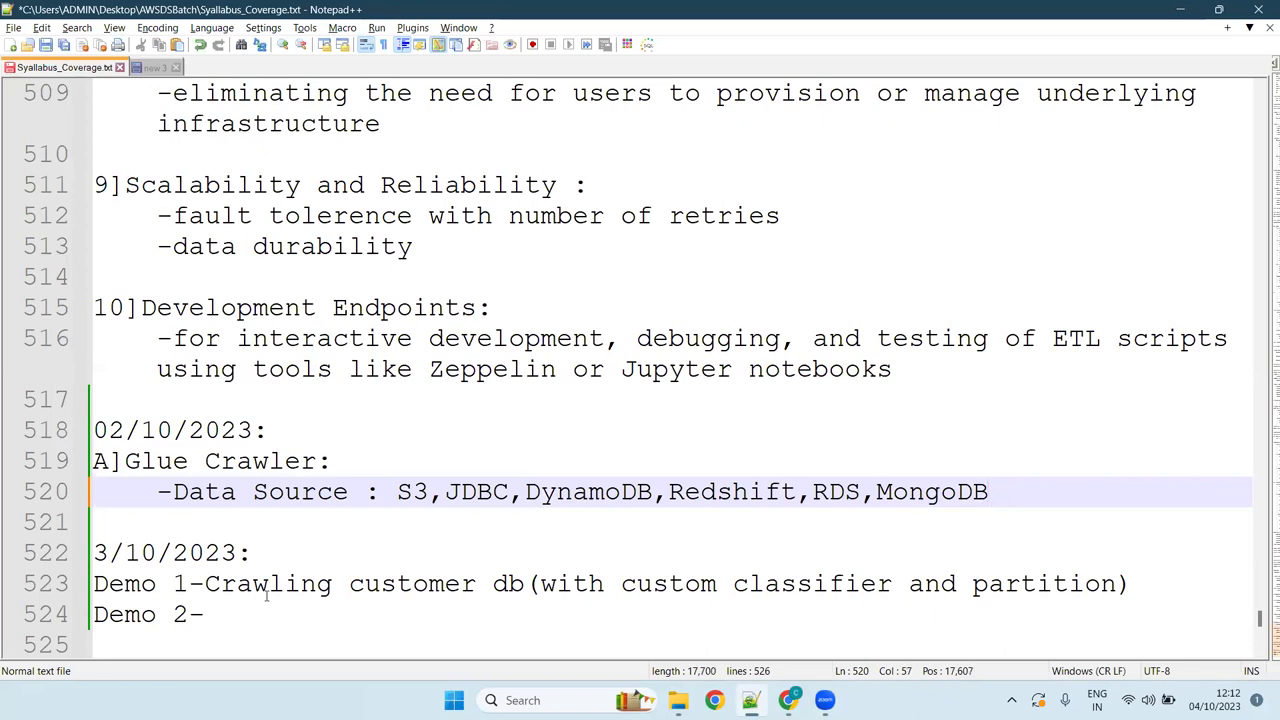
key("Return")
type("-")
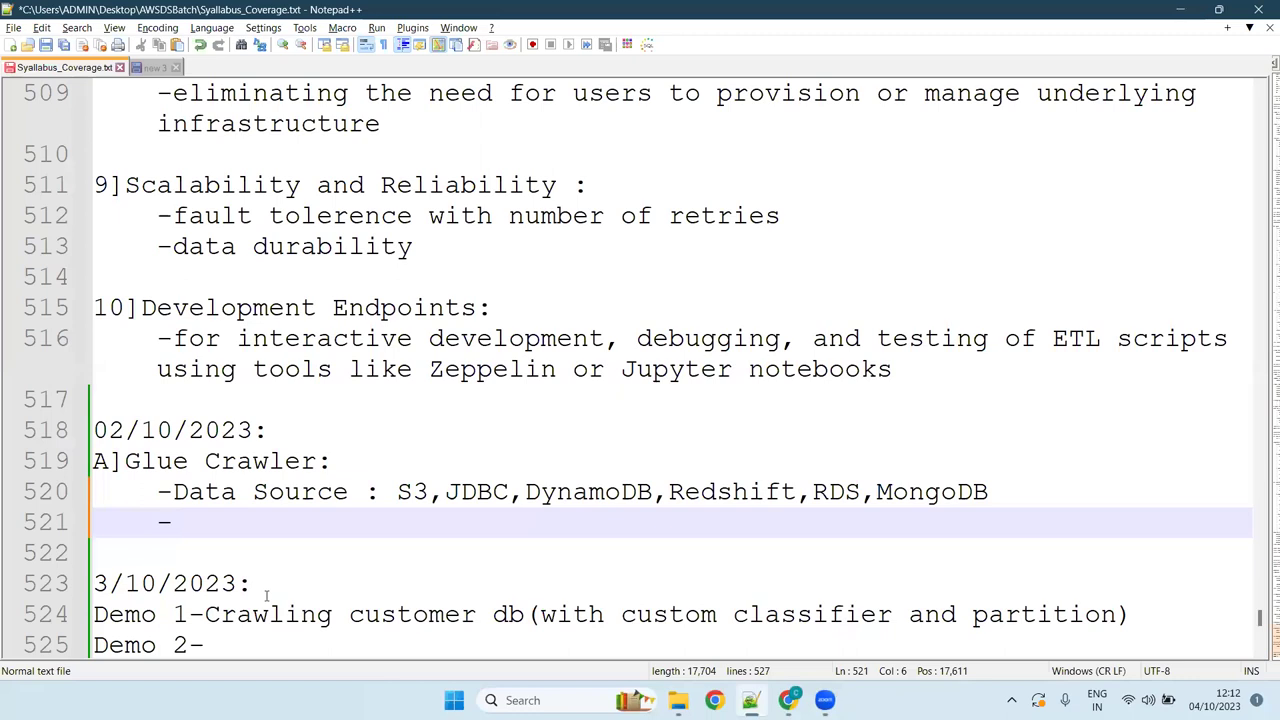
Switch to the AWS Glue console, add an S3 data source and browse its path to cab-data-science-demo/source_data/customers_database/customers_csv/.
key("alt+Tab")
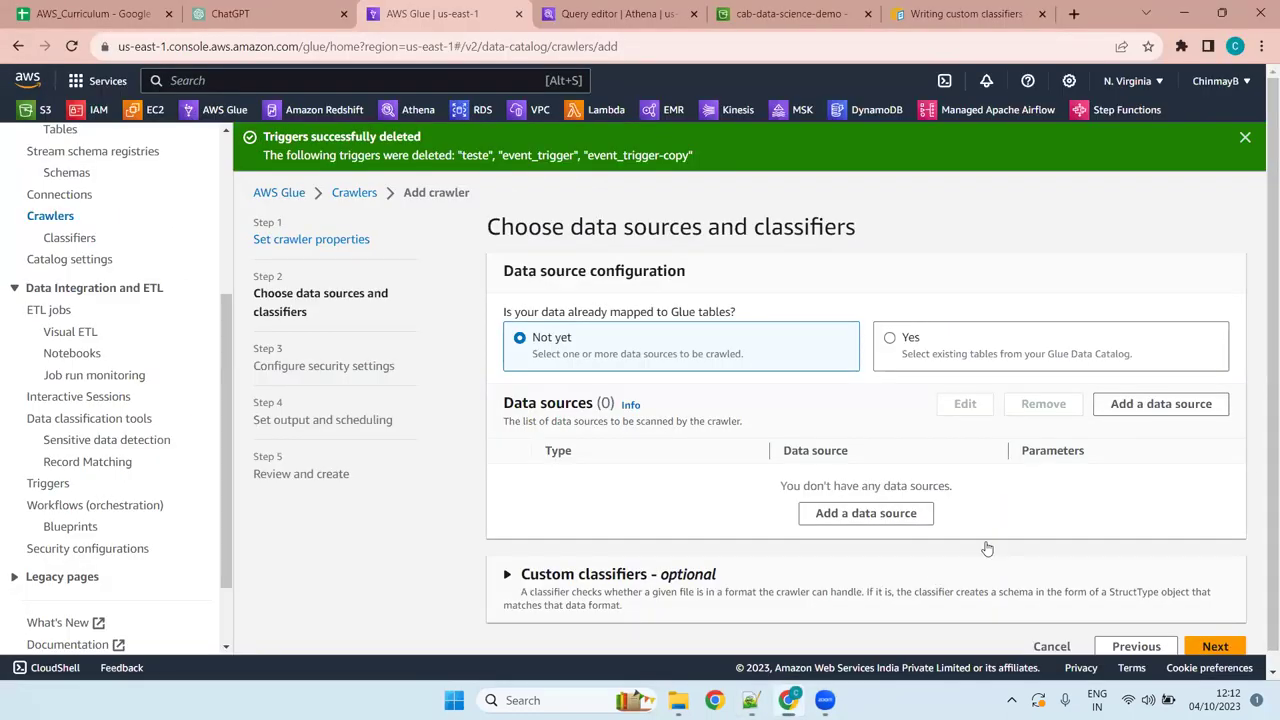
left_click(1166, 405)
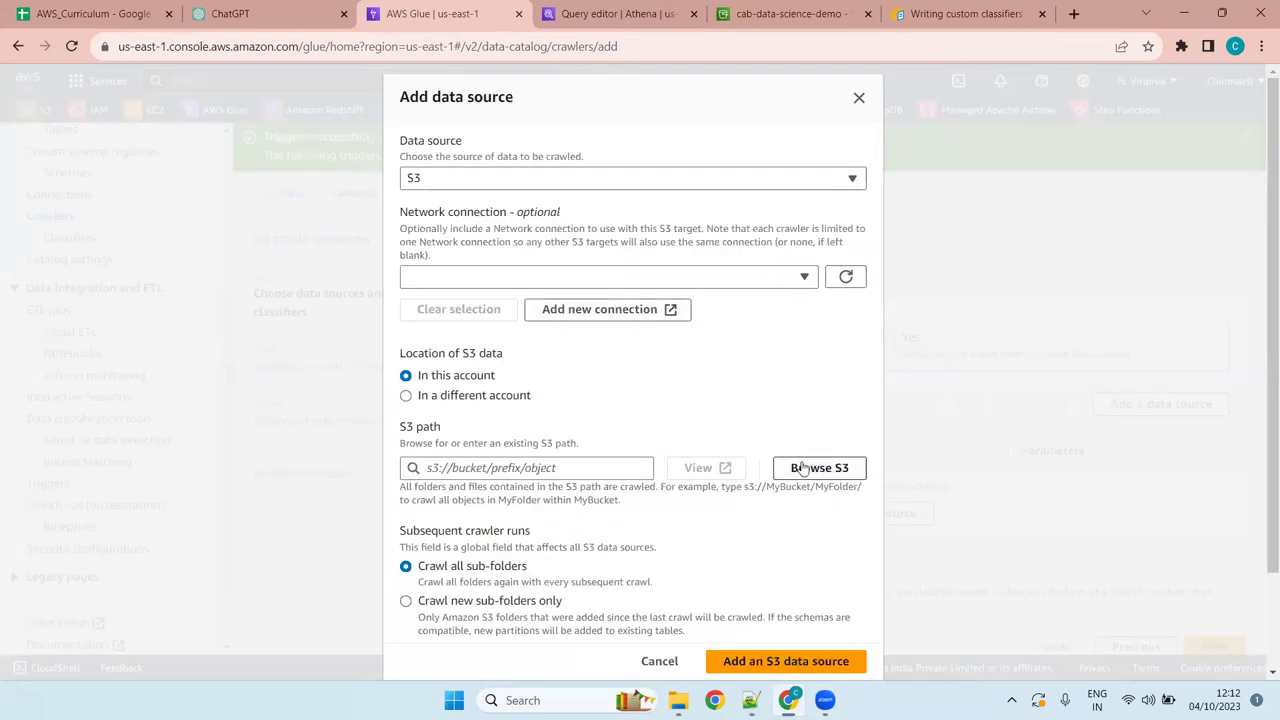
left_click(805, 468)
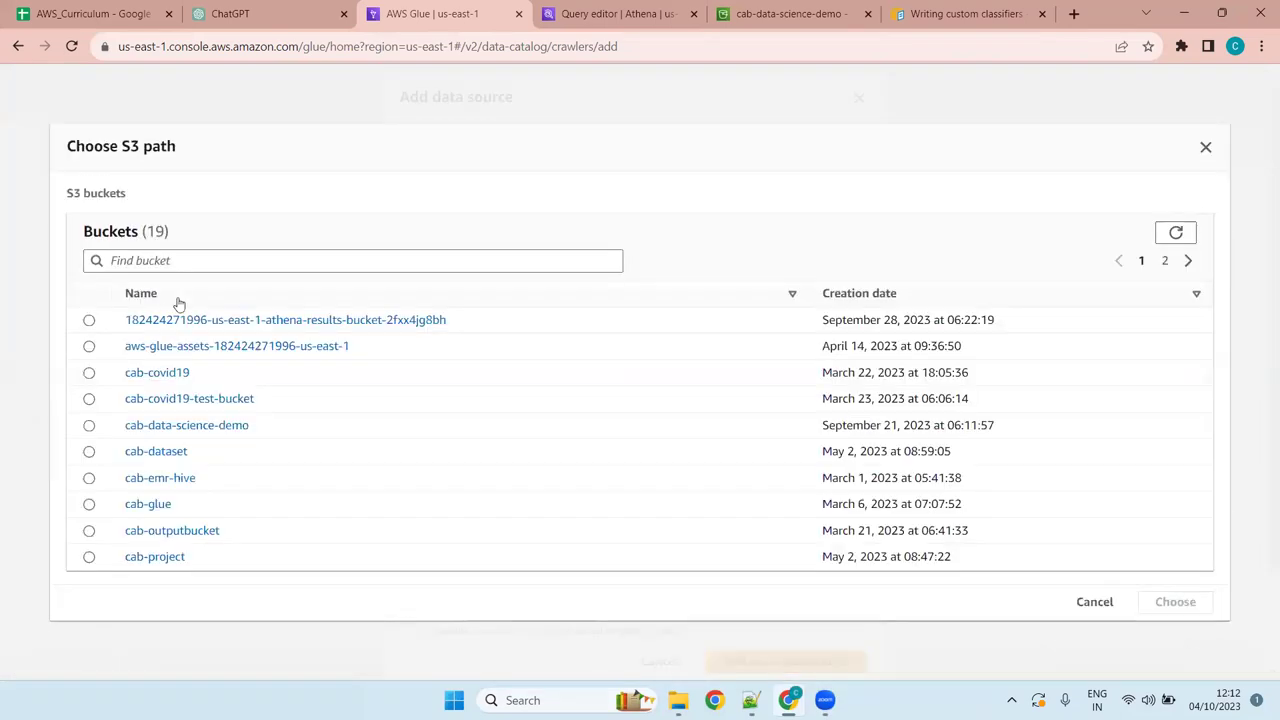
left_click(212, 425)
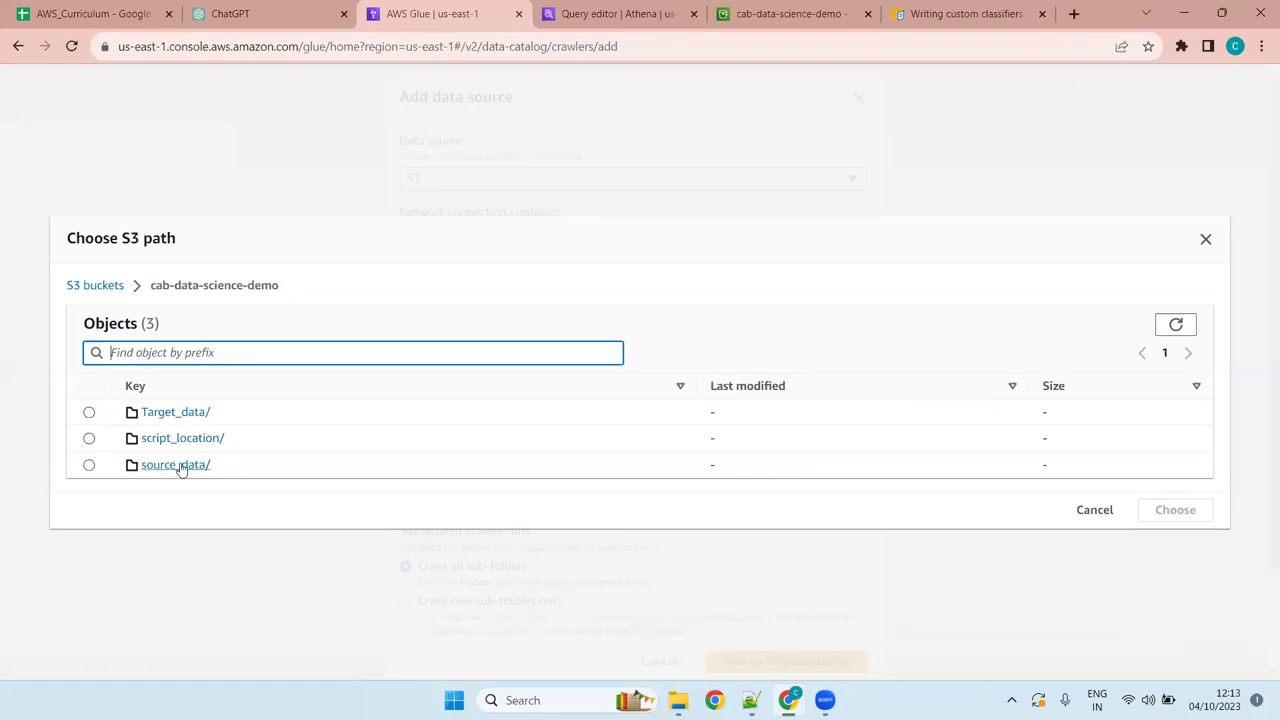
left_click(178, 465)
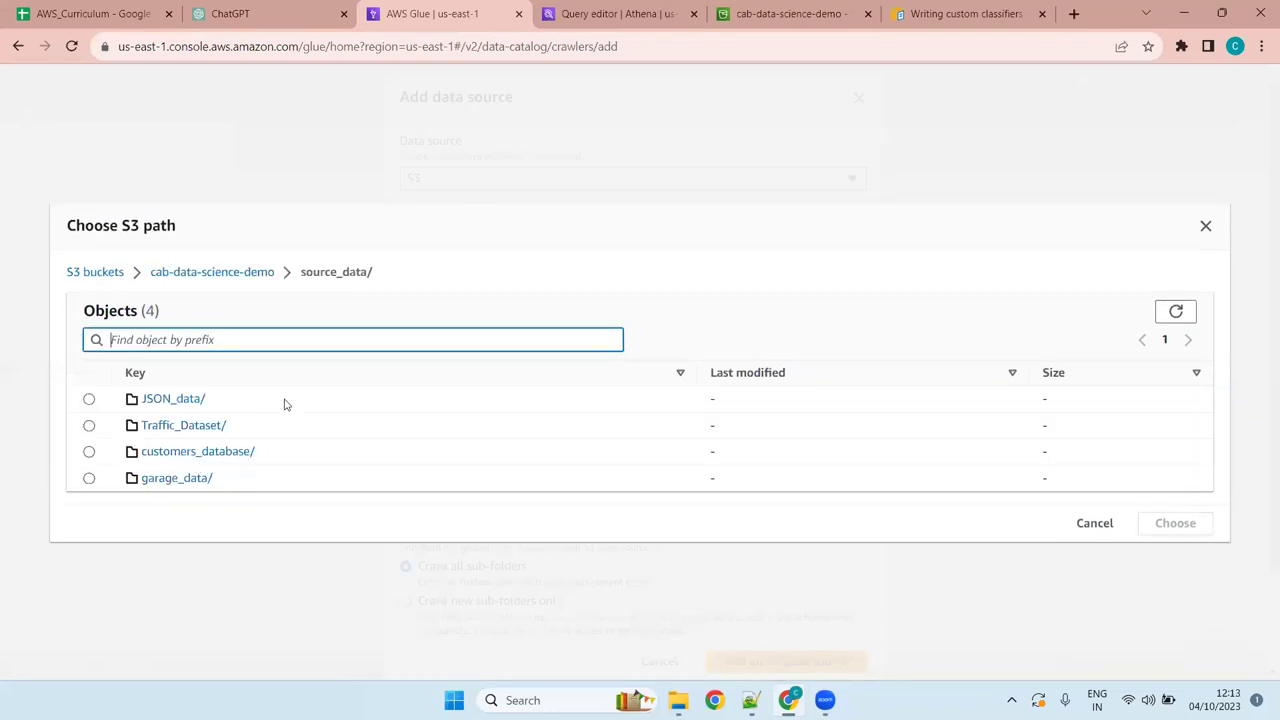
left_click(210, 455)
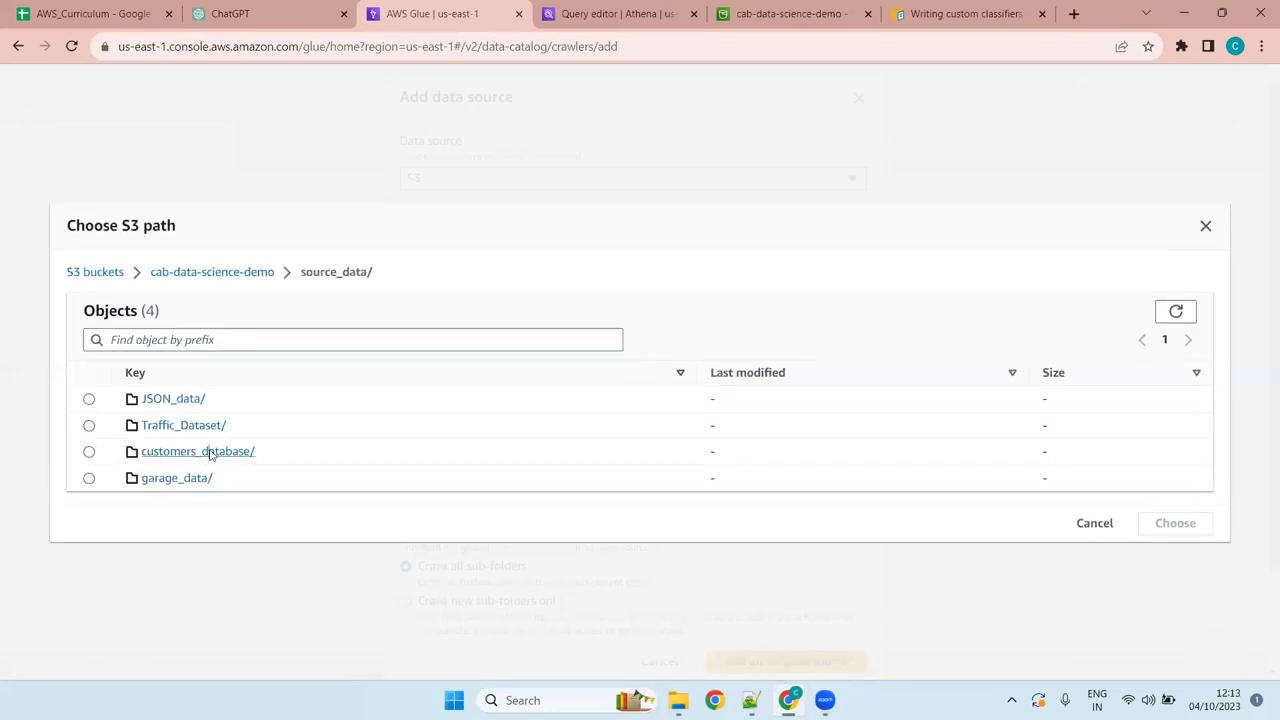
left_click(192, 447)
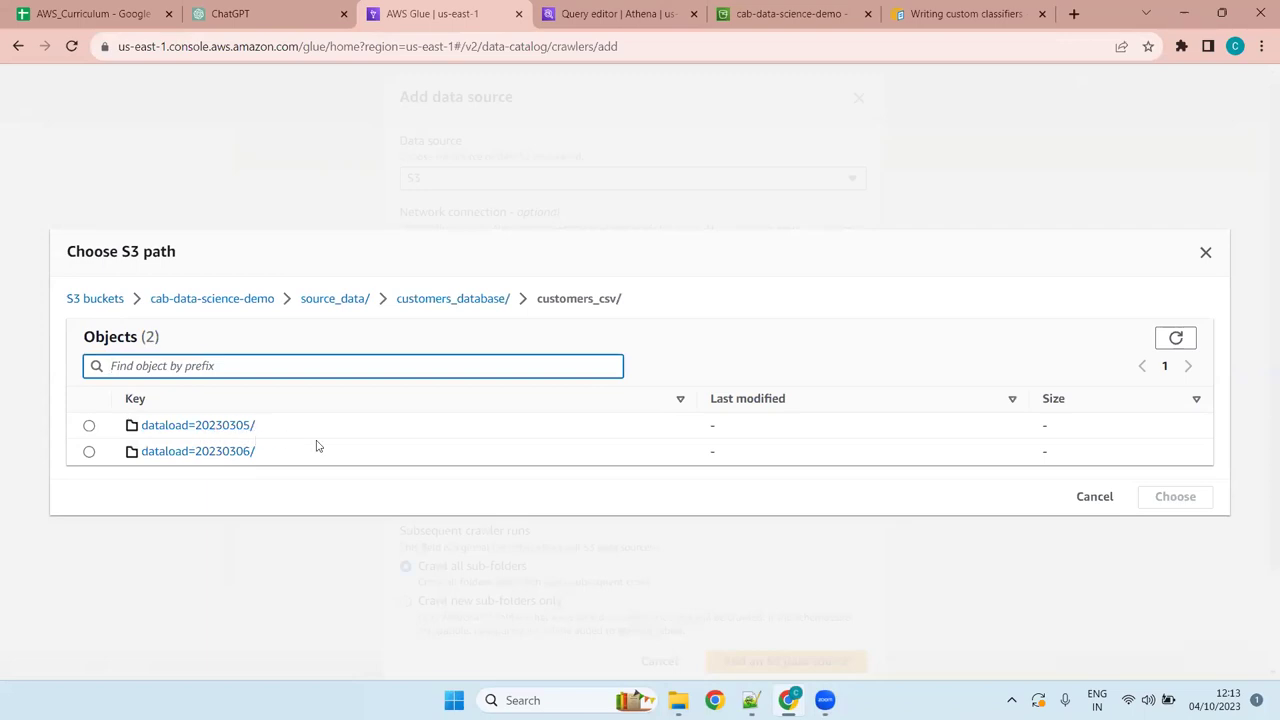
Go back to customers_database, reopen customers_csv and examine its dataload partition folders.
left_click(460, 298)
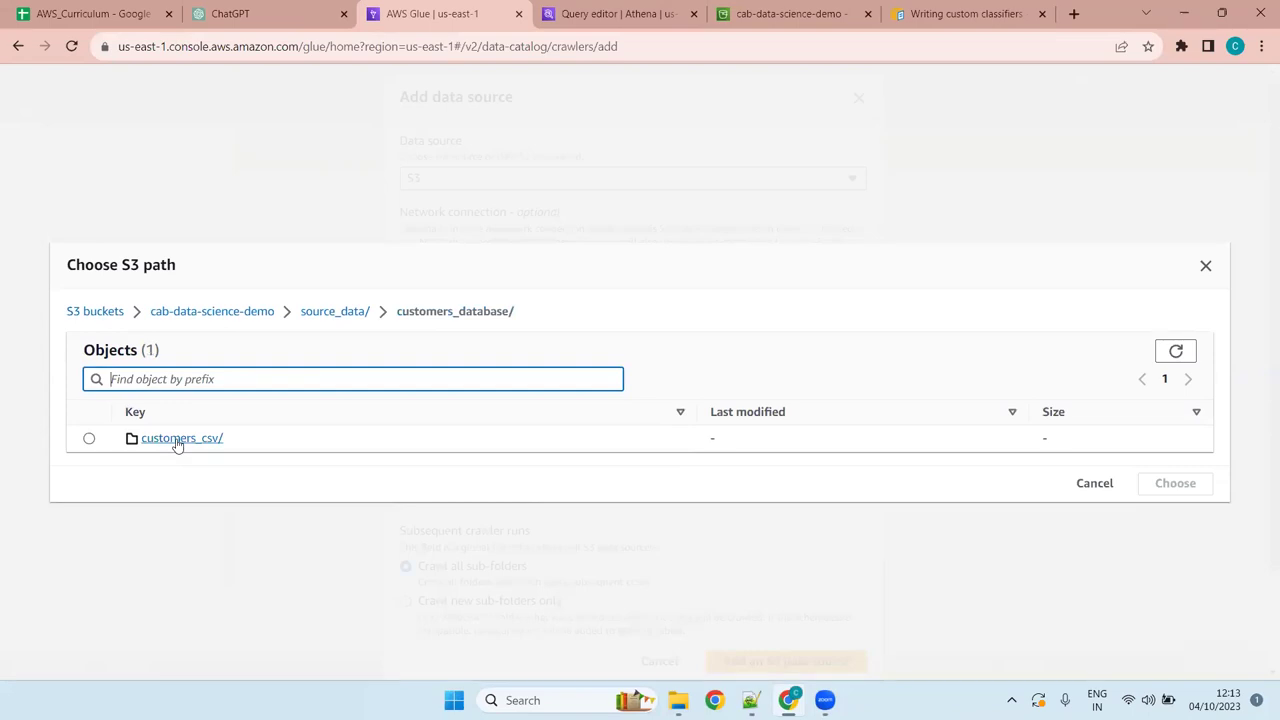
left_click(177, 443)
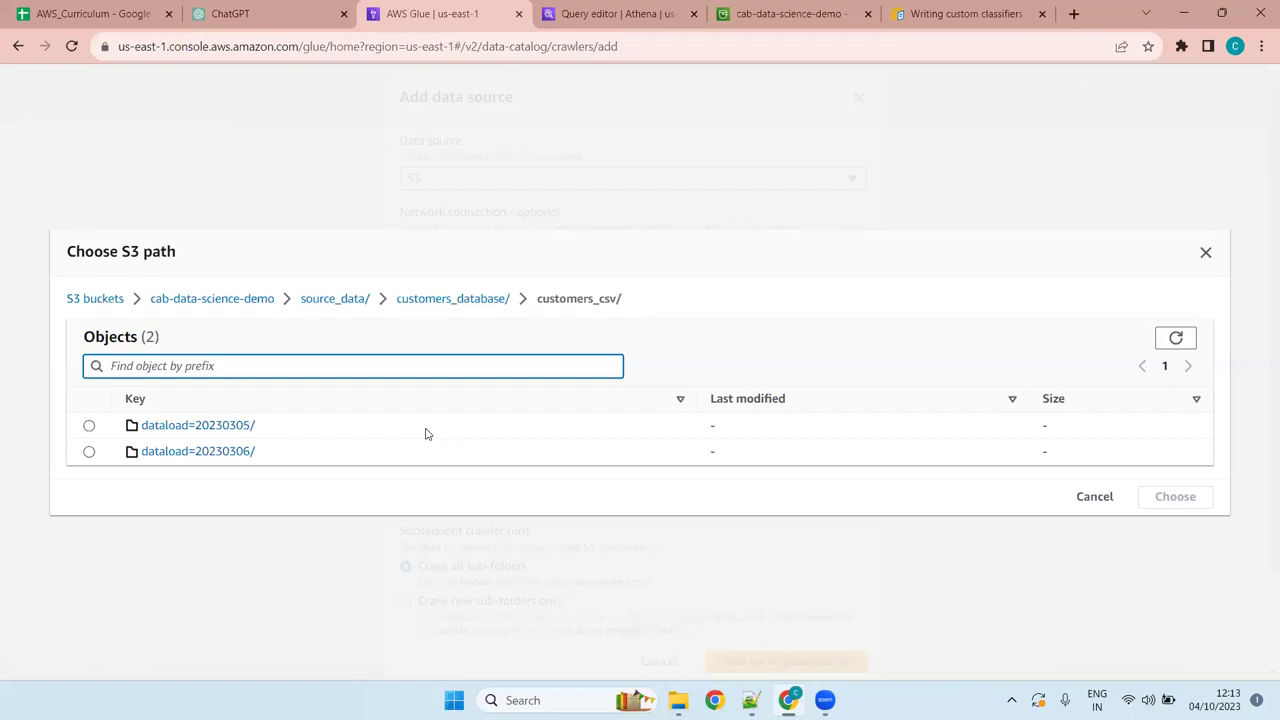
left_click_drag(271, 428, 139, 425)
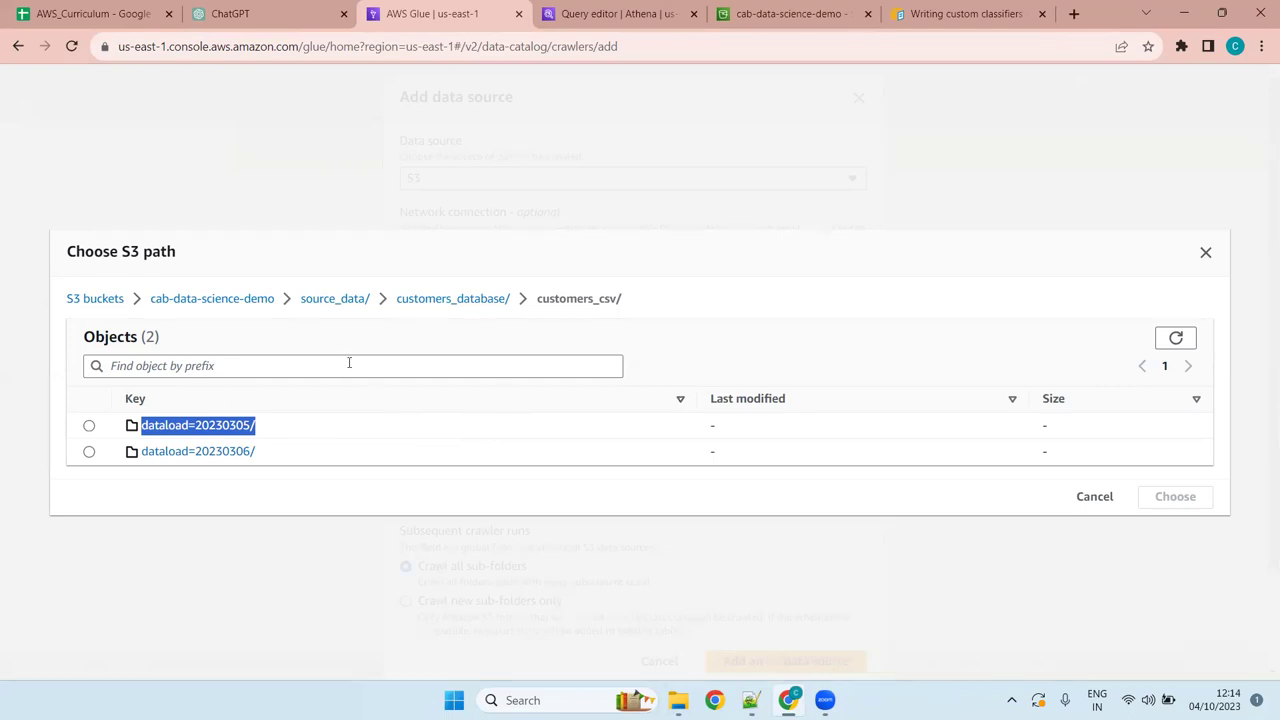
Choose the customers_csv folder inside customers_database as the data source's S3 path.
left_click(482, 300)
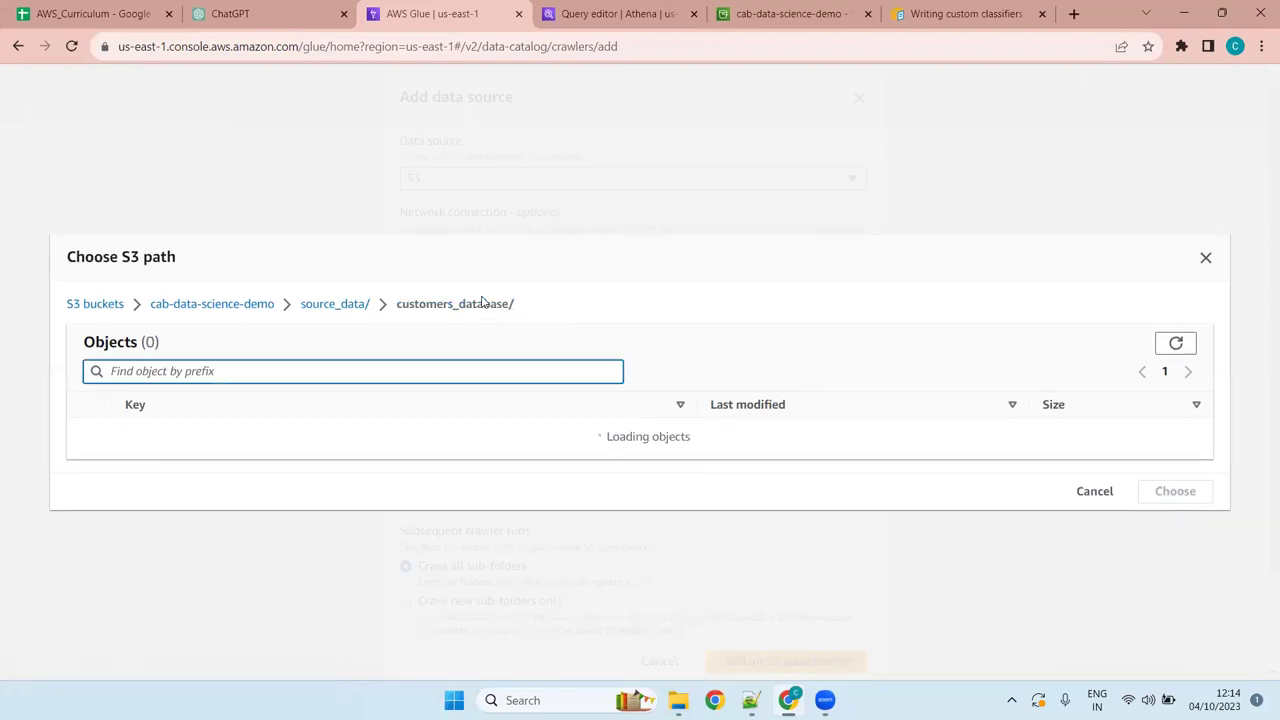
left_click(90, 439)
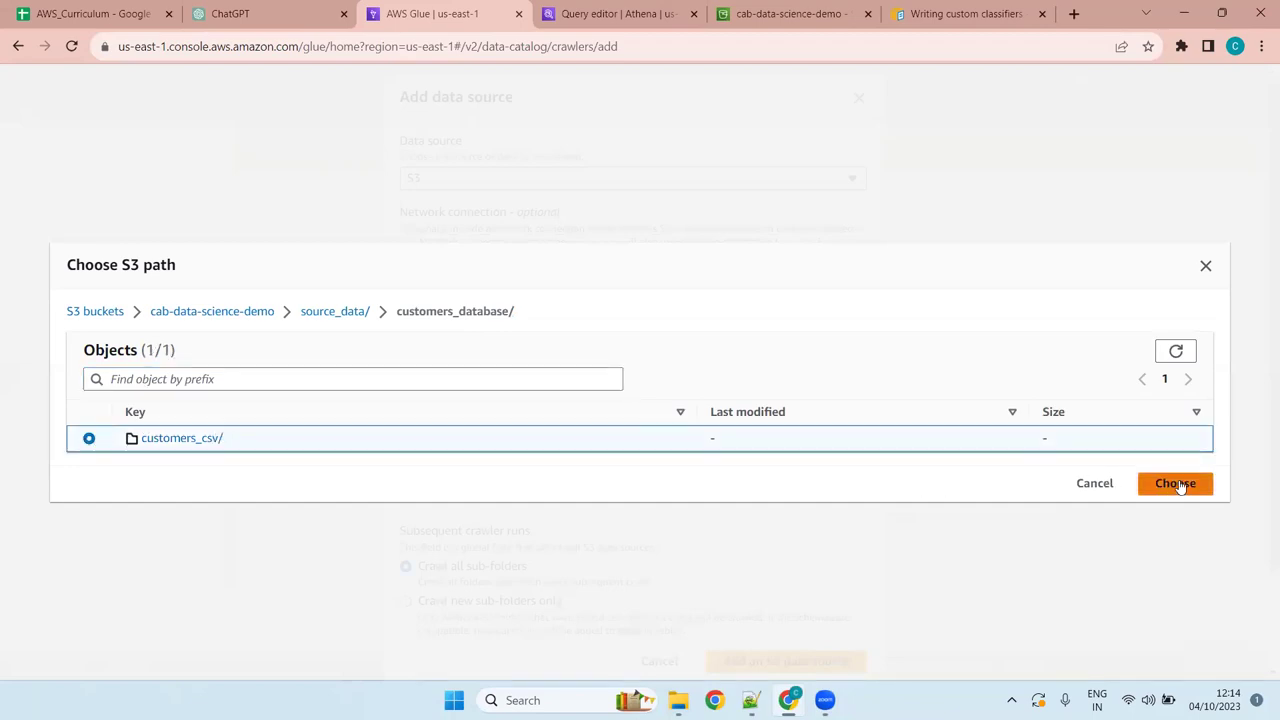
left_click(1178, 484)
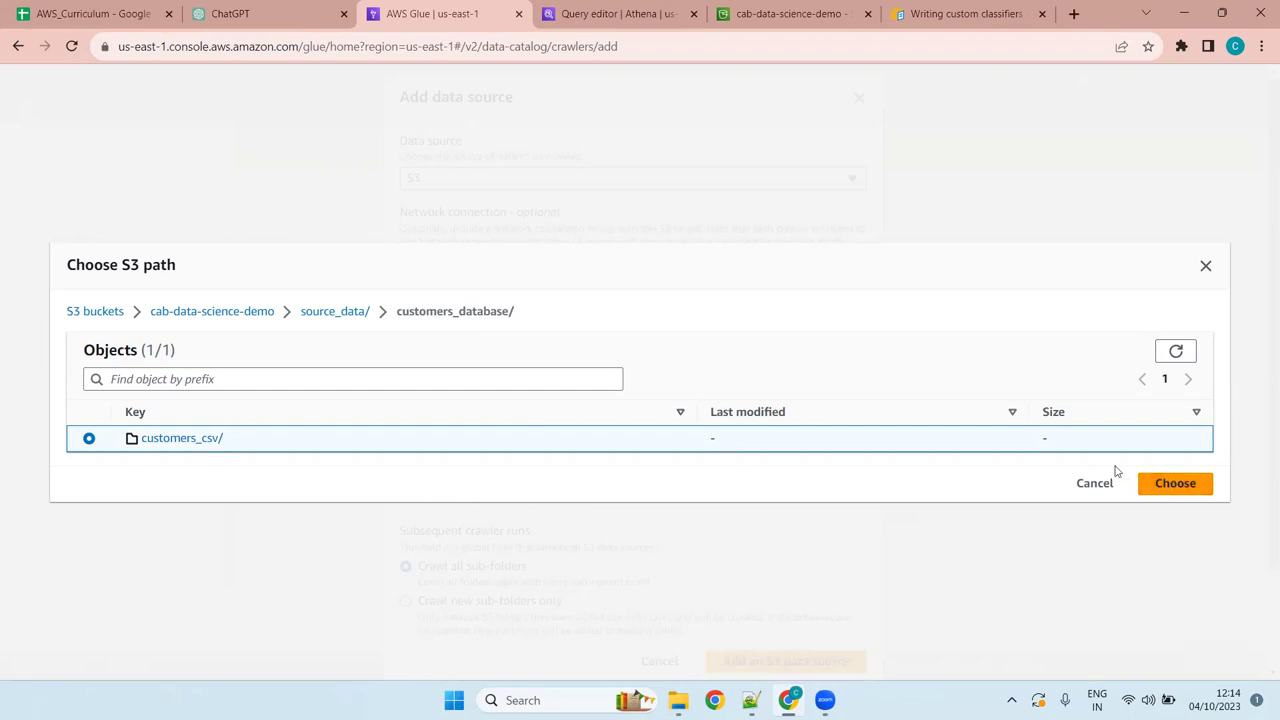
left_click(1175, 484)
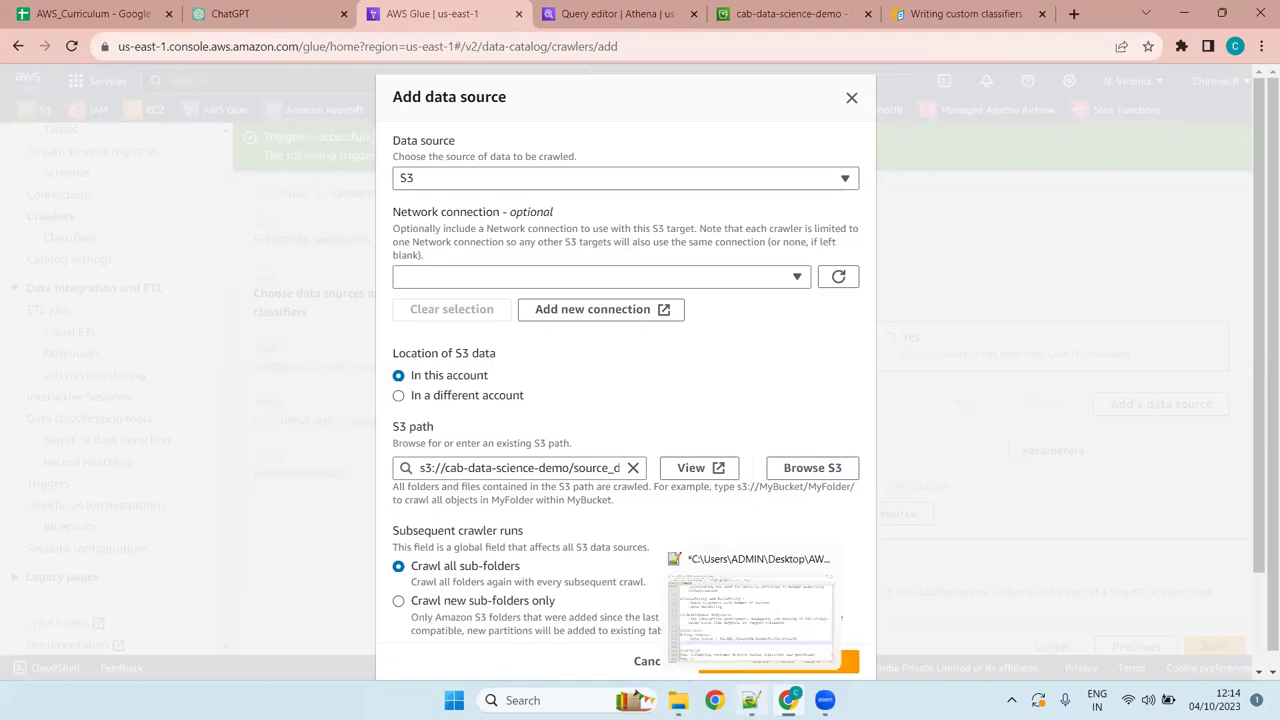
Switch to Notepad++ and replace the empty bullet with a further indented sub-bullet reading "-provide S3 path for files to crawl".
left_click(750, 700)
key("BackSpace")
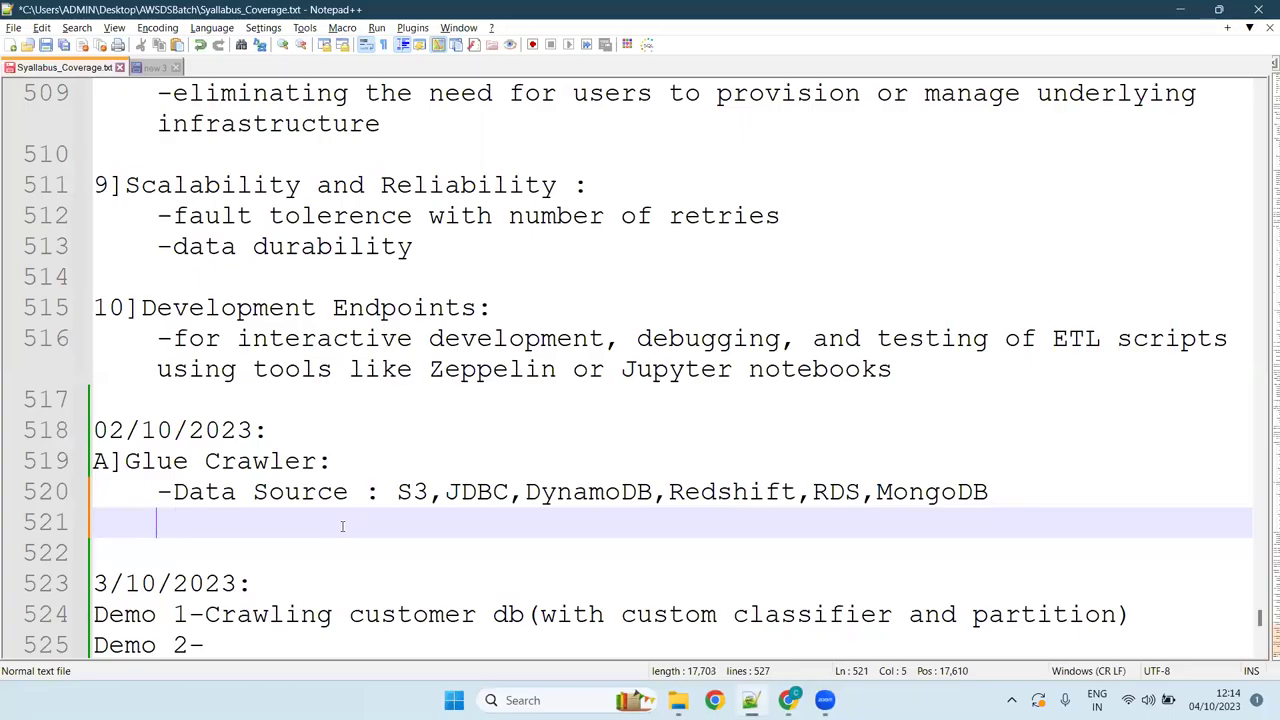
key("Tab")
type("-")
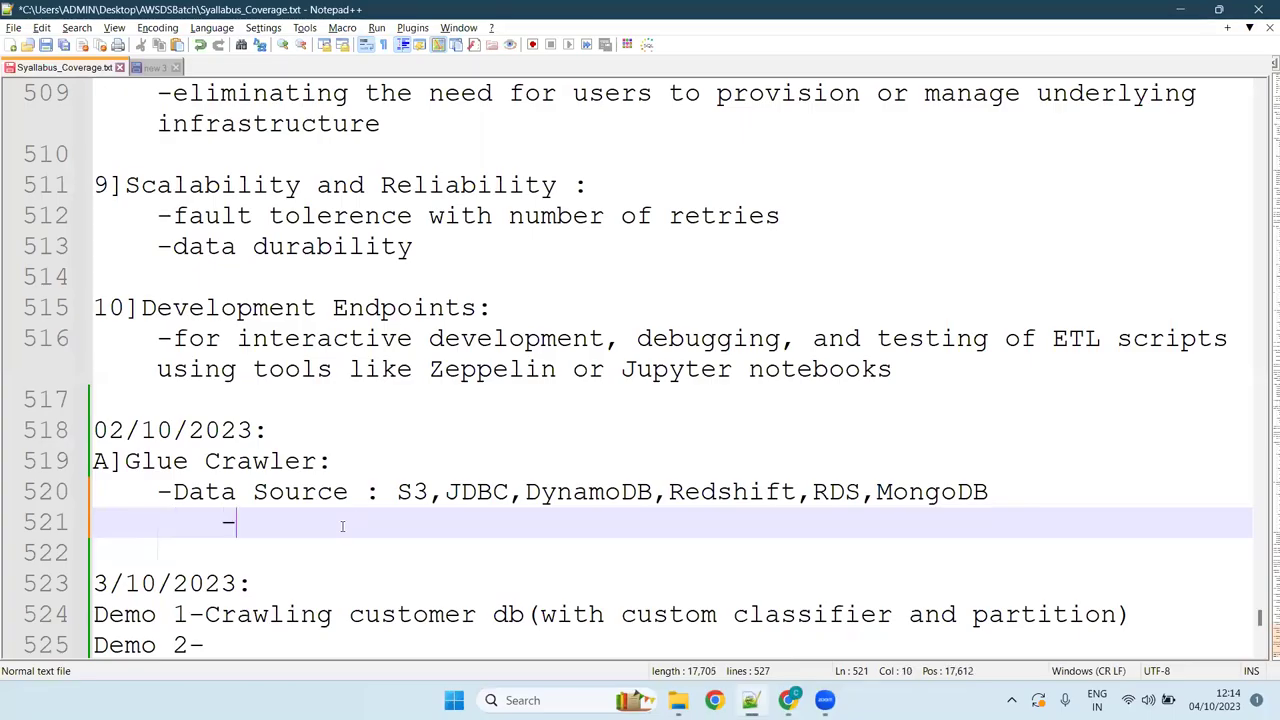
type("provide  S3 pat")
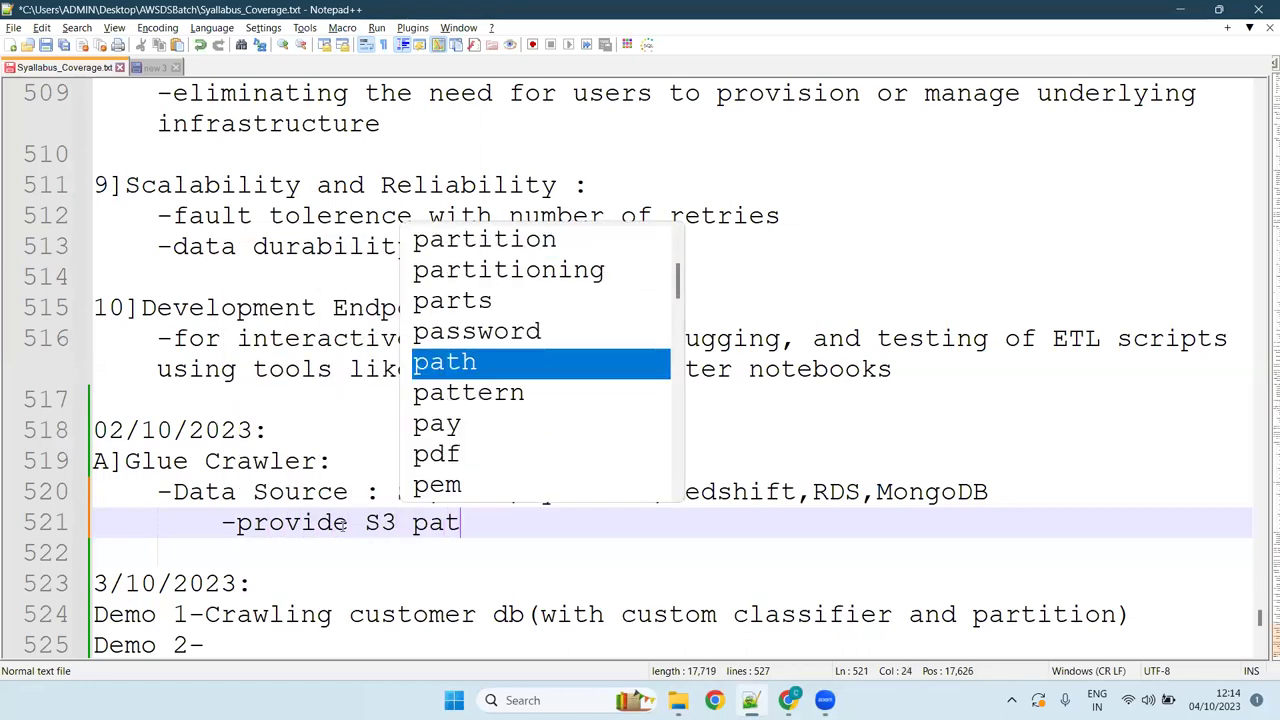
type("h for fil")
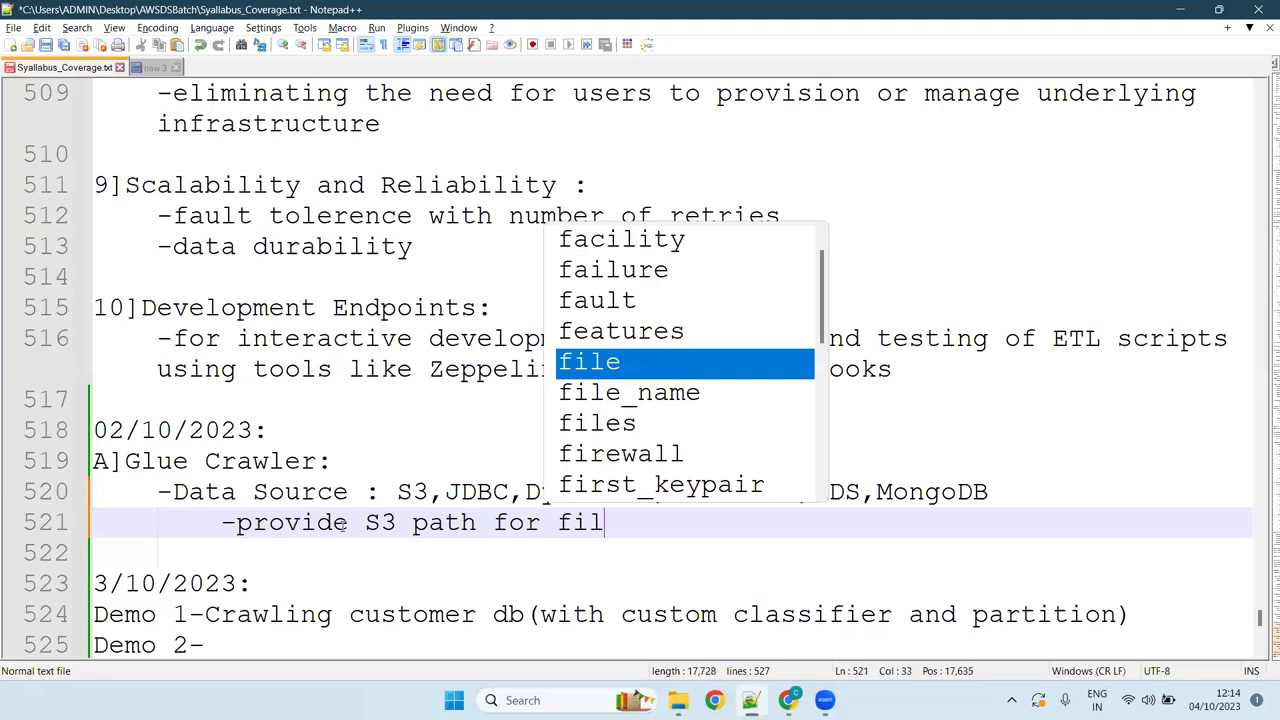
type("es to crawl")
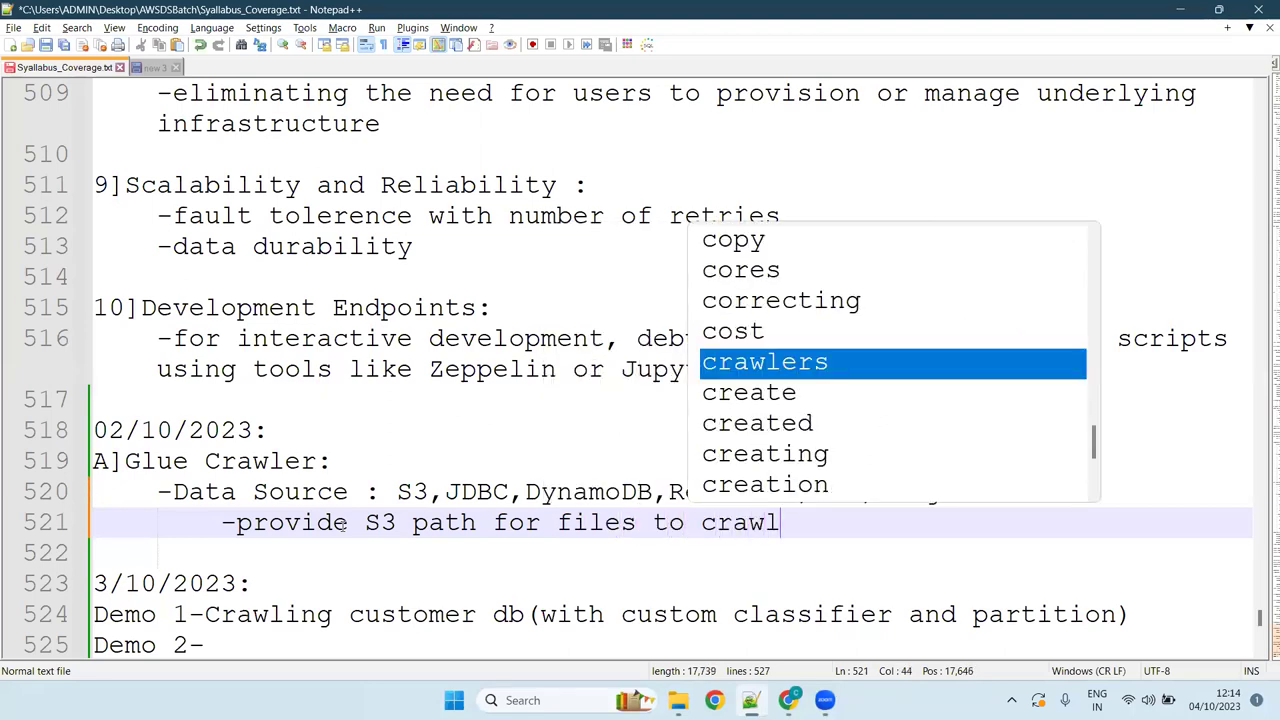
key("Left")
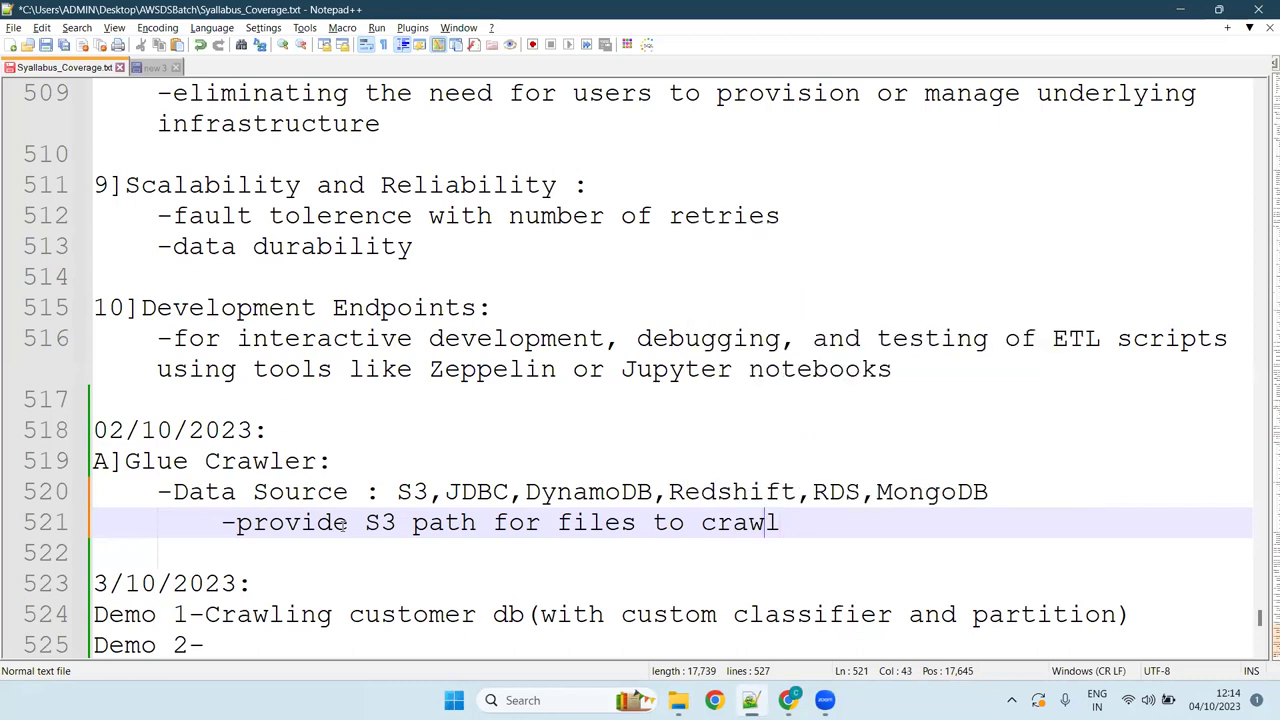
Insert "of sub-folder" after "S3 path" so the sub-bullet reads "-provide S3 path of sub-folder for files to crawl".
key("ctrl+Left")
key("ctrl+Left")
key("ctrl+Left")
key("ctrl+Left")
key("ctrl+Left")
key("Right")
key("Right")
key("Right")
key("Right")
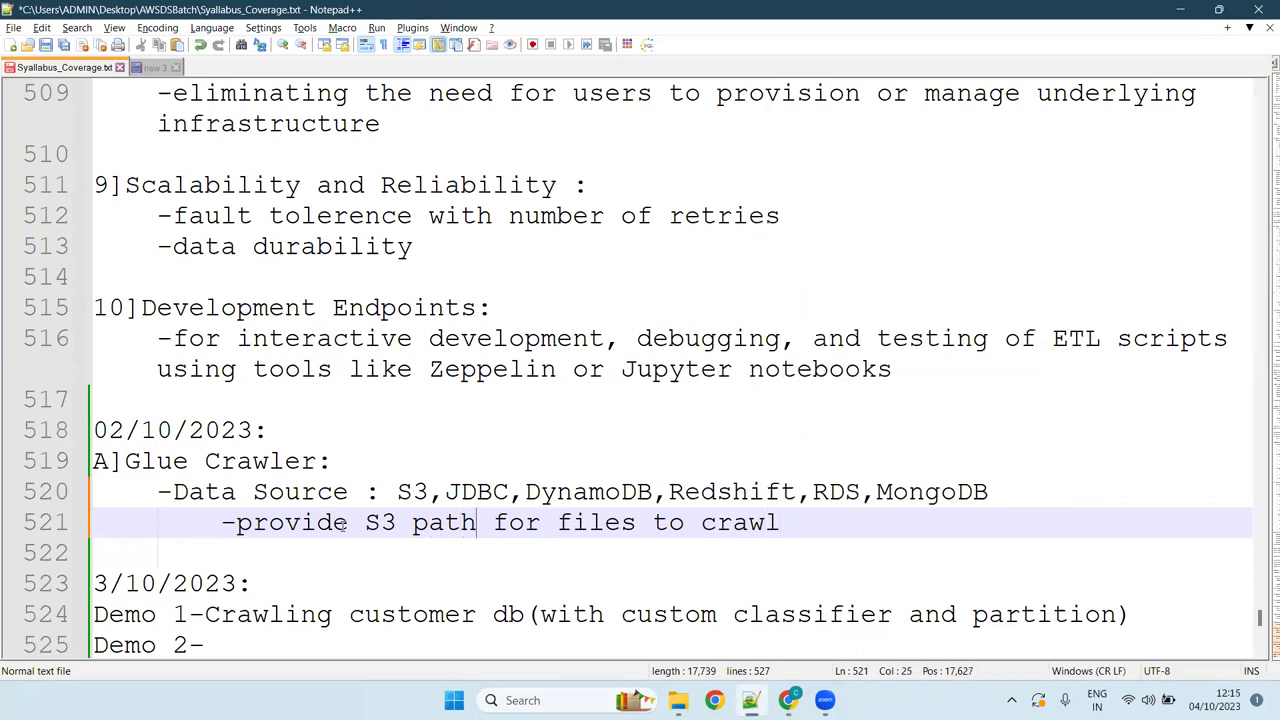
type("of sub")
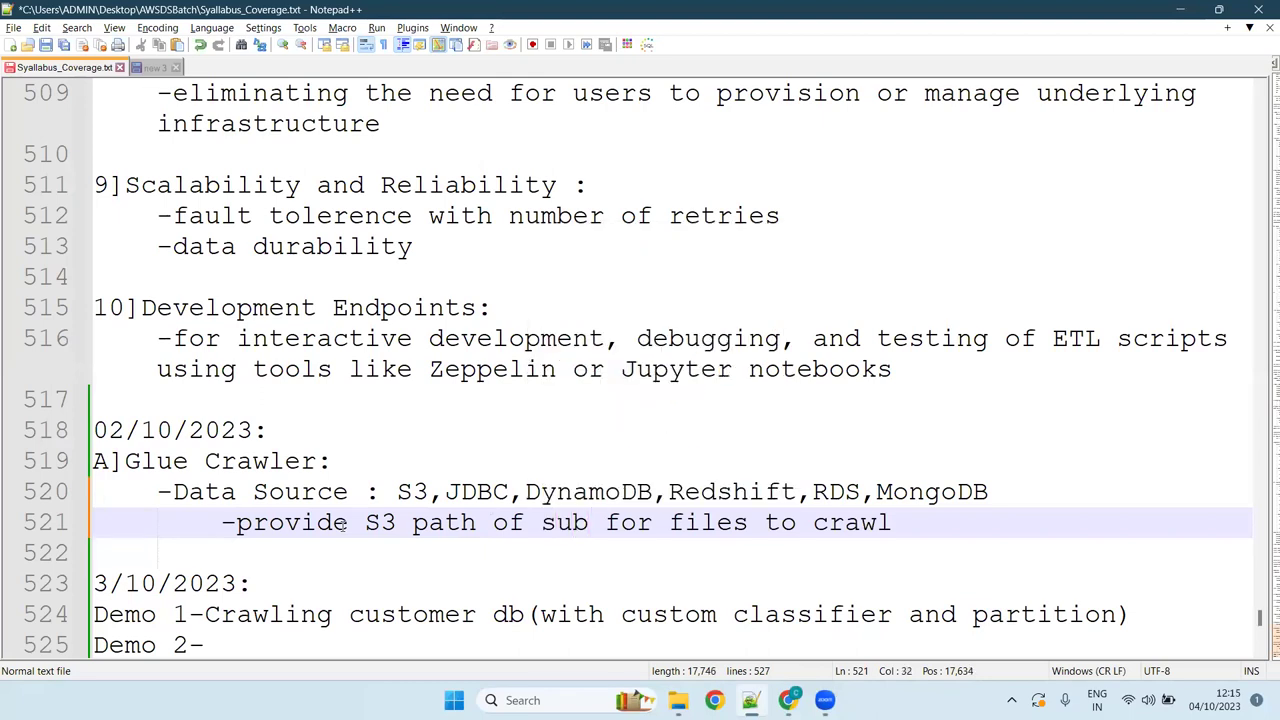
type("-folder")
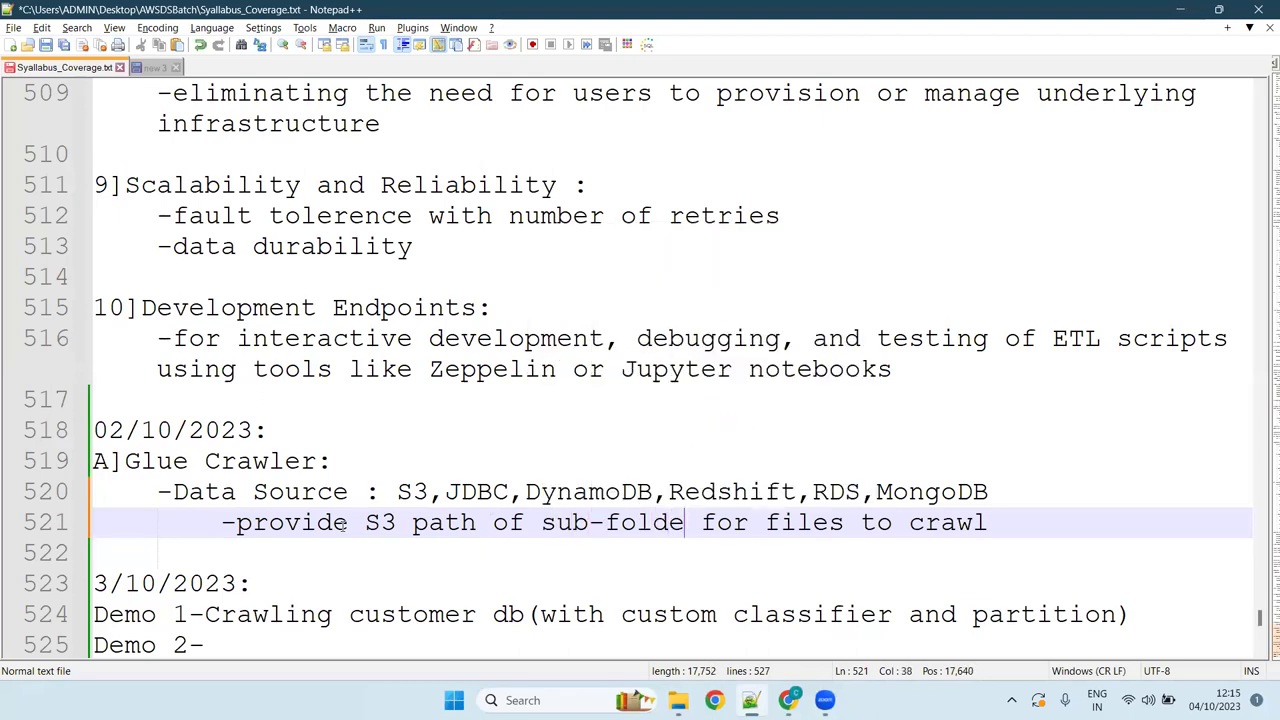
Add a sub-bullet below the S3 path note reading "-Name of table given is same as sub-folder name".
key("ctrl+Right")
key("ctrl+Right")
key("ctrl+Right")
key("ctrl+Right")
key("ctrl+Right")
key("ctrl+Right")
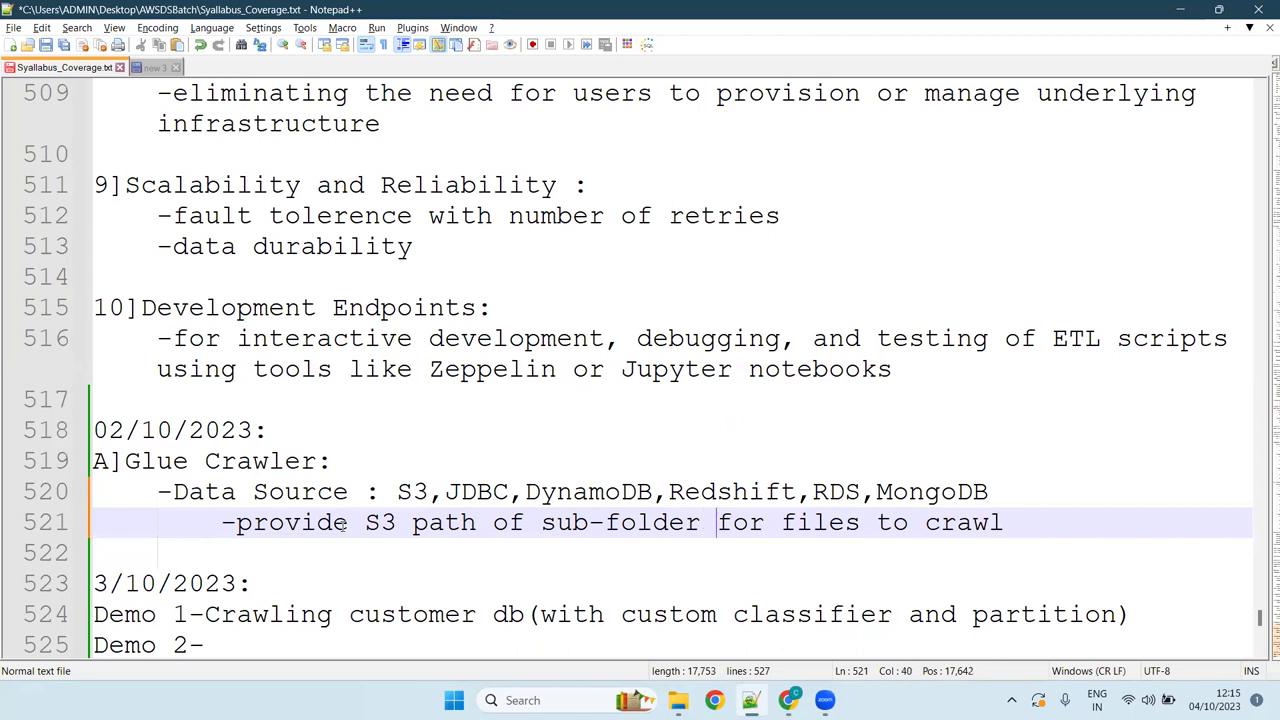
key("Left")
key("Return")
type("-Name of table g")
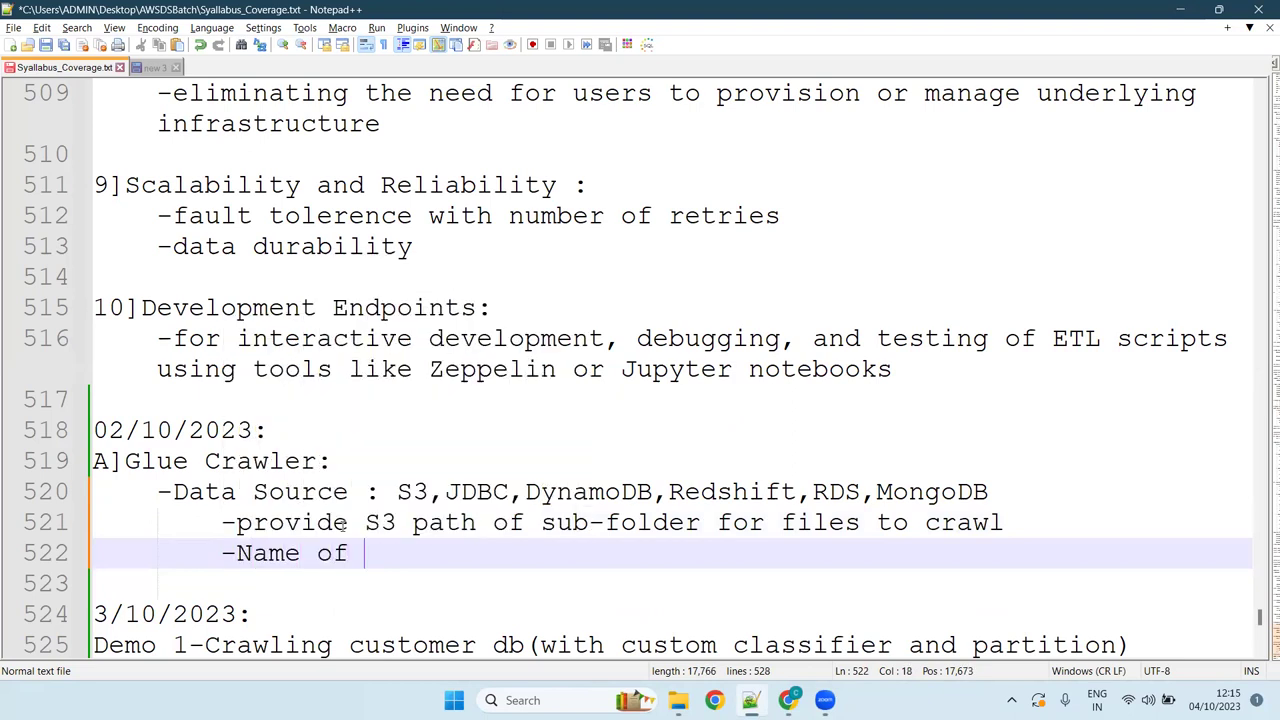
type("ive")
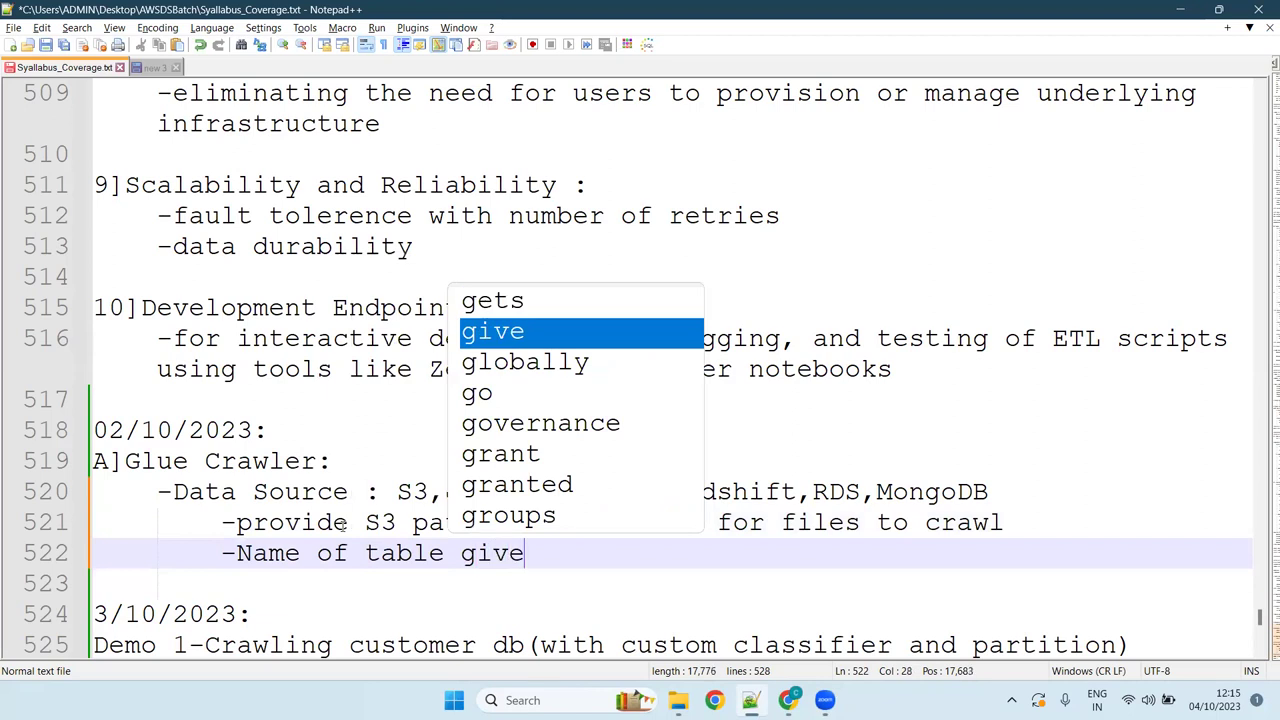
key("Escape")
type("n ")
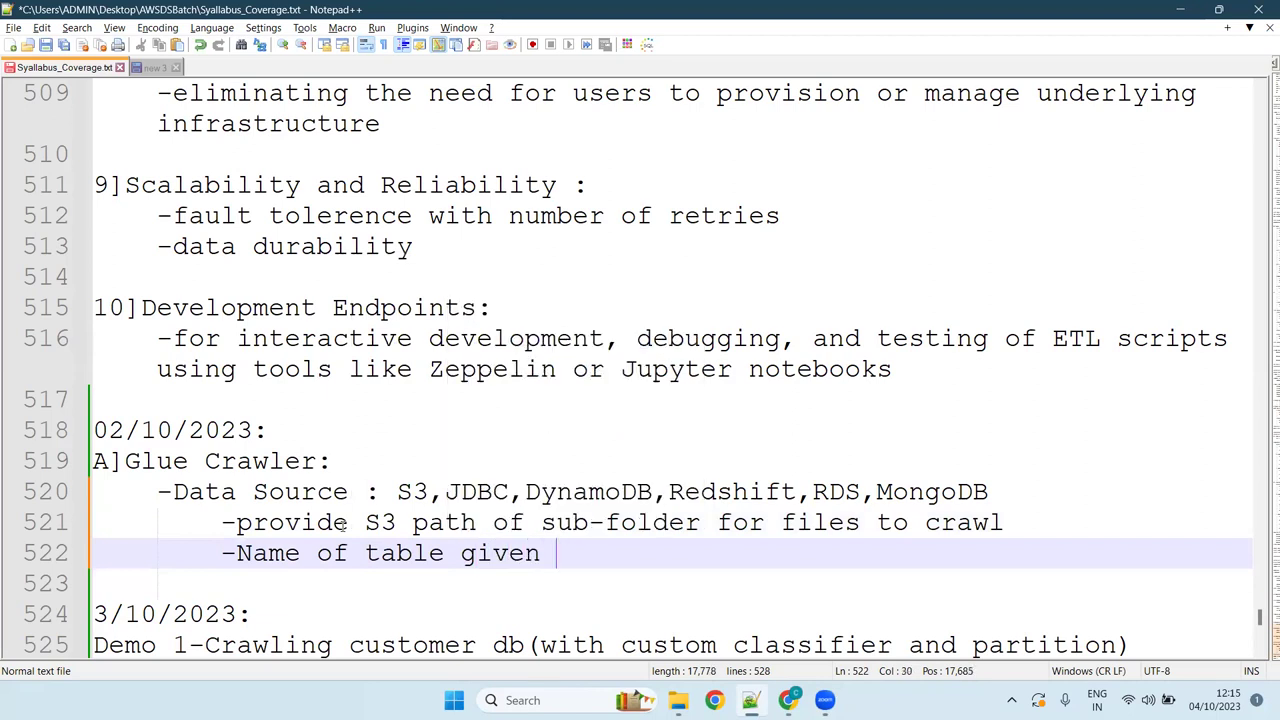
type("is same as ")
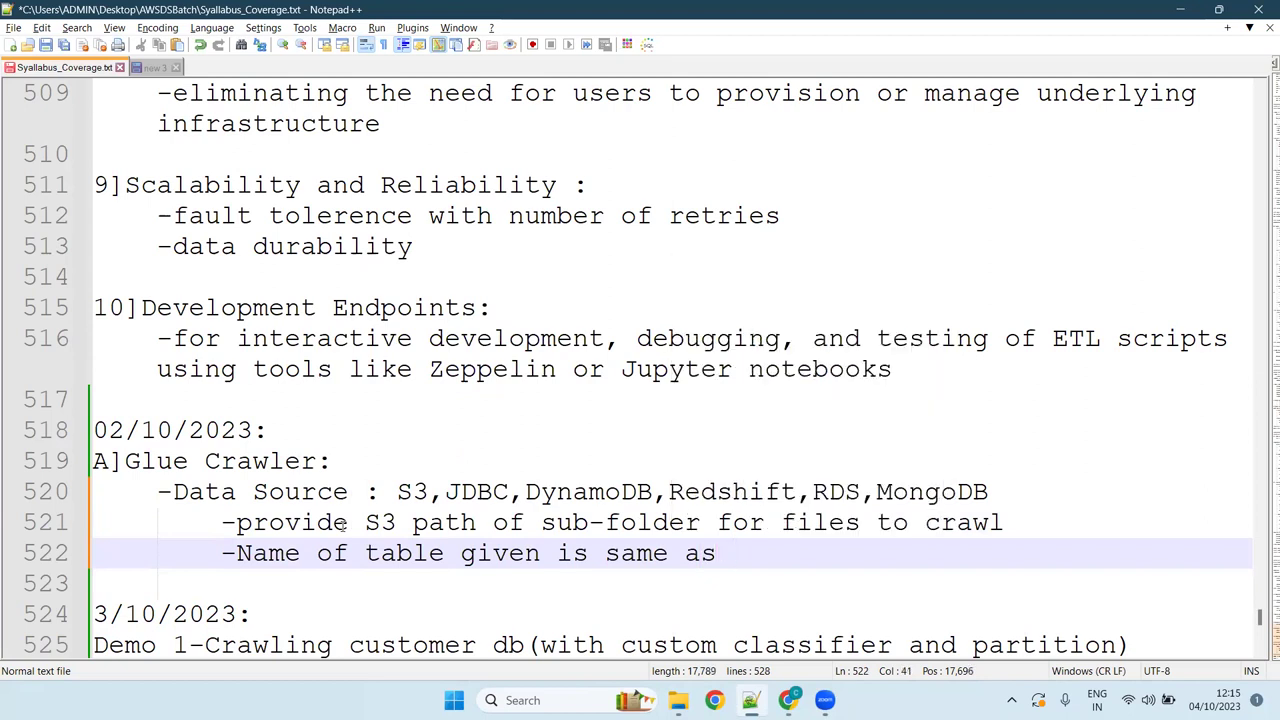
type("sub-f")
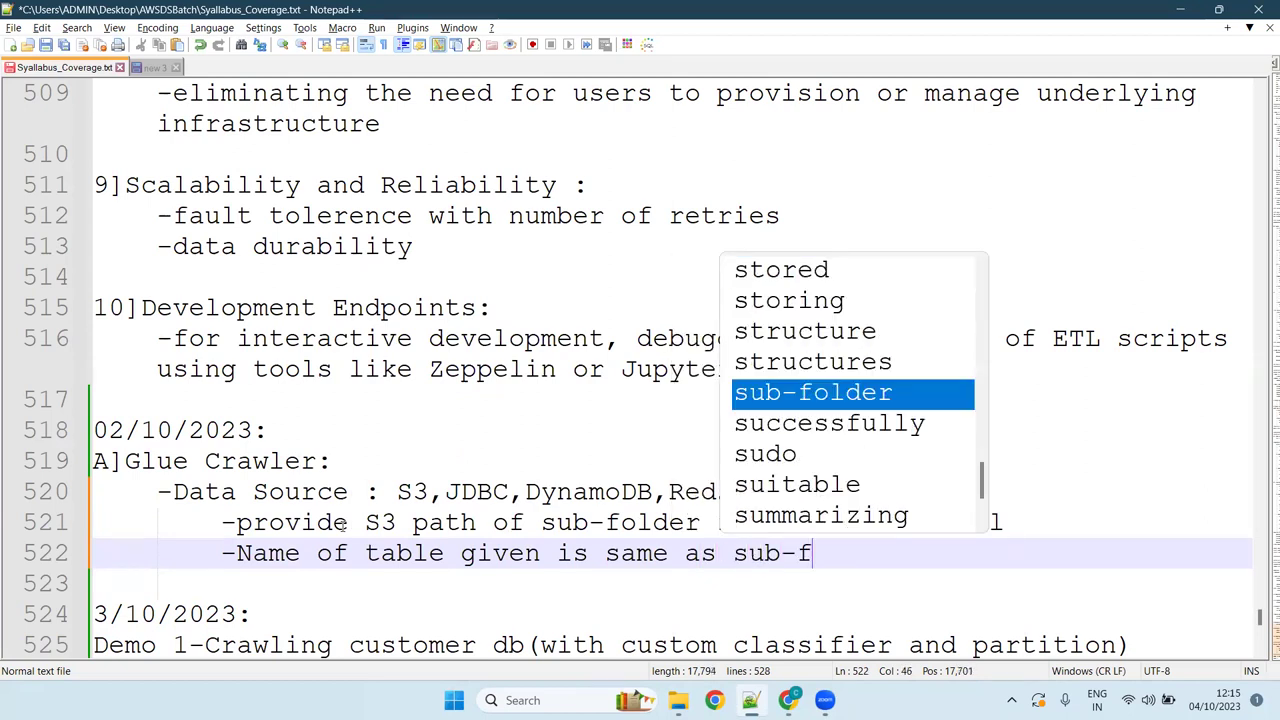
type("i")
key("BackSpace")
type("older name")
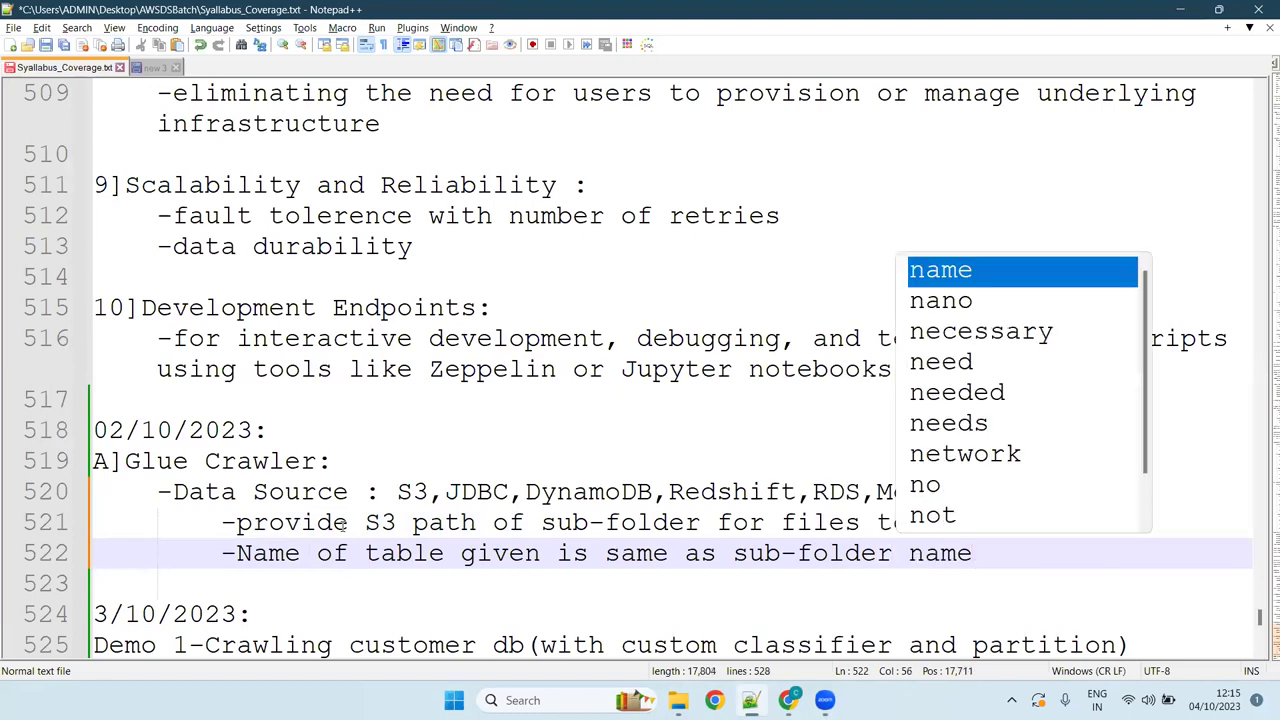
key("Escape")
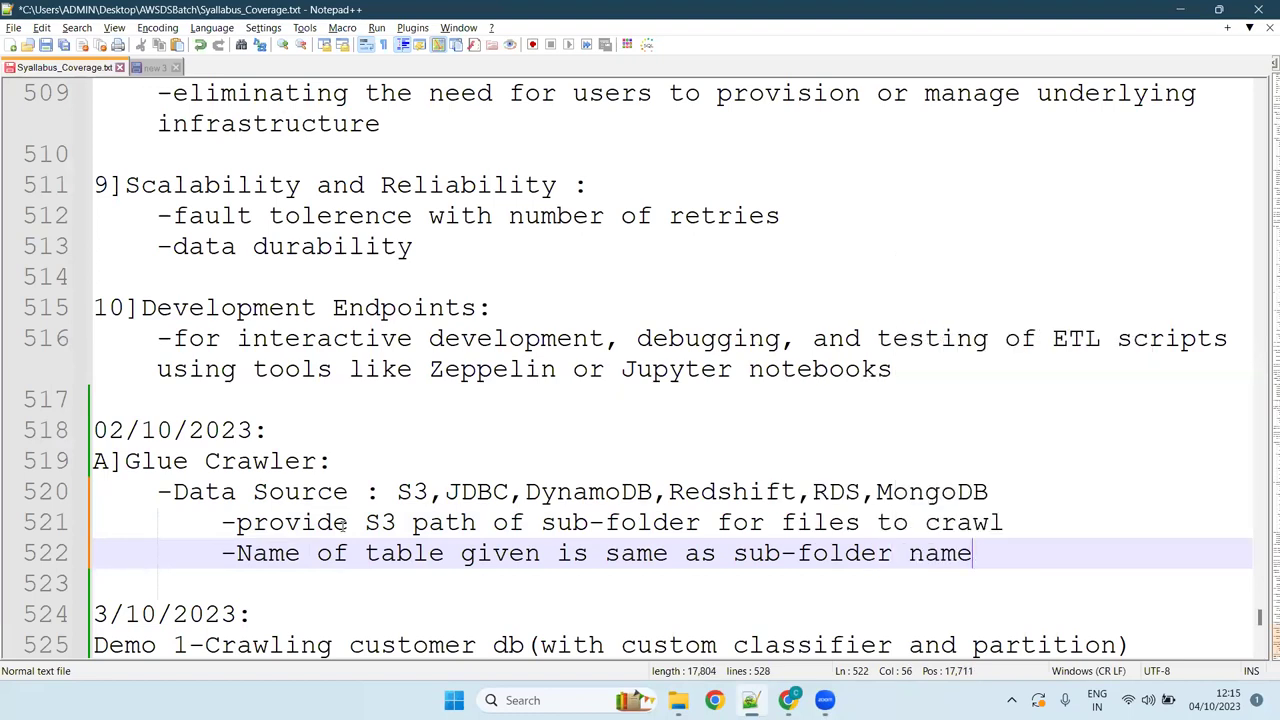
Add an indented blank line below the table-name sub-bullet and highlight that sub-bullet's text for review.
key("Return")
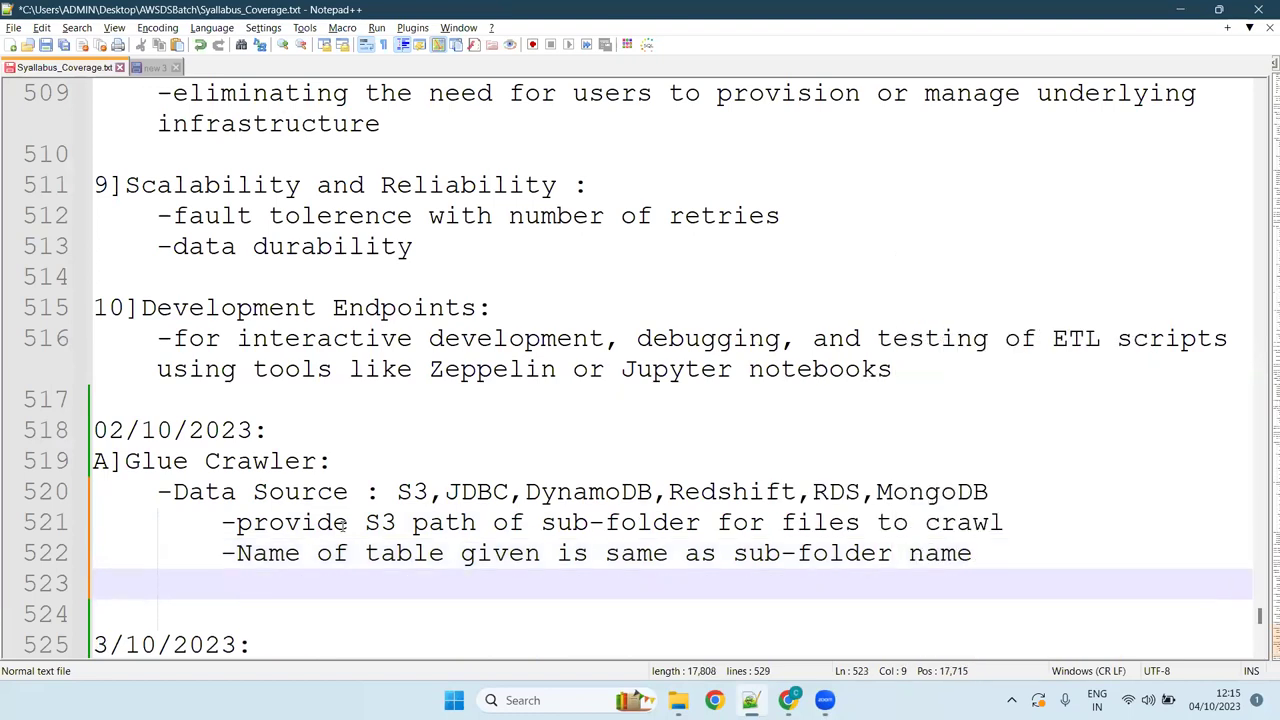
type("-")
key("BackSpace")
left_click_drag(972, 553, 237, 550)
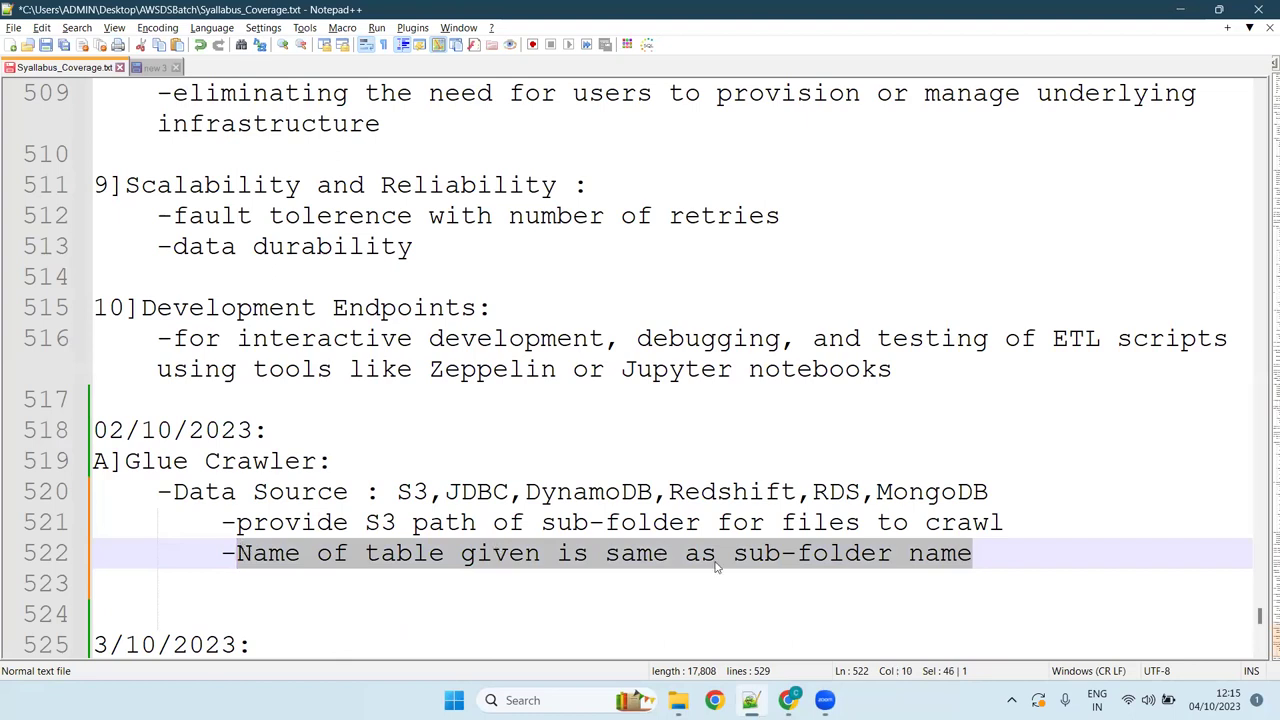
left_click(972, 555)
left_click(361, 587)
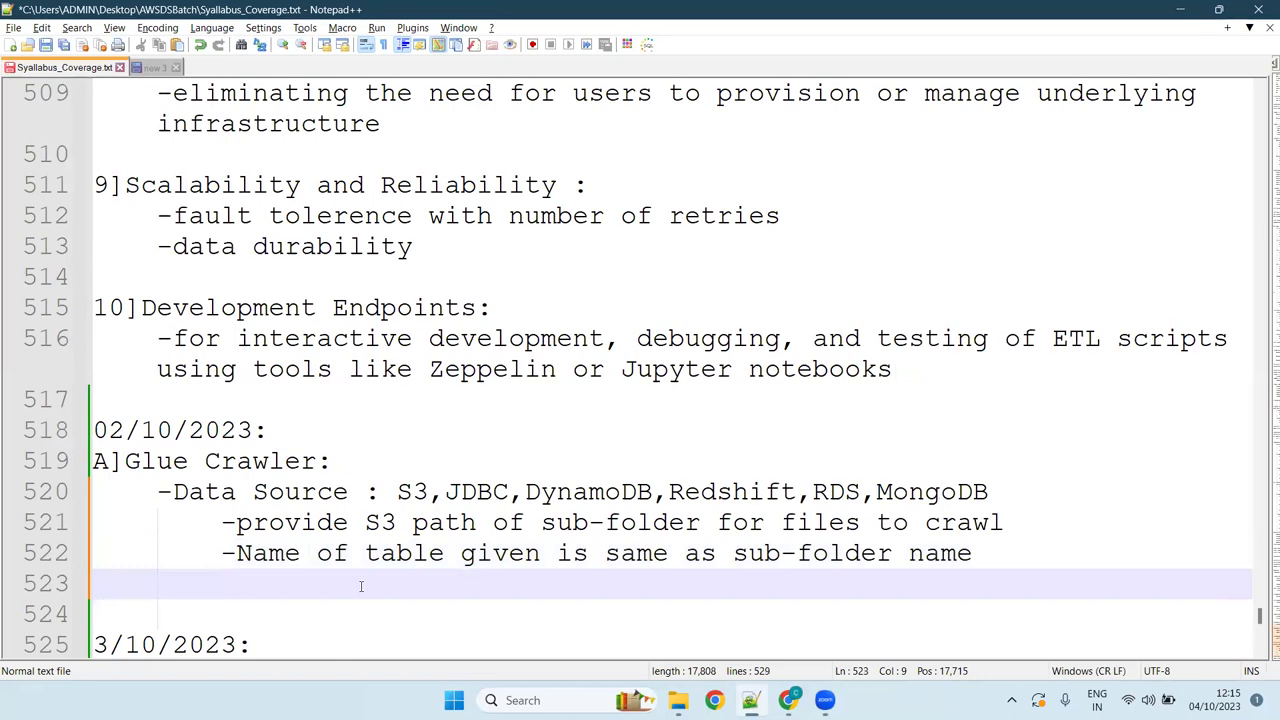
Copy the "Subsequent crawler runs" heading from the AWS Glue data source dialog into the Notepad++ notes as a sub-bullet ending with a colon.
key("alt+Tab")
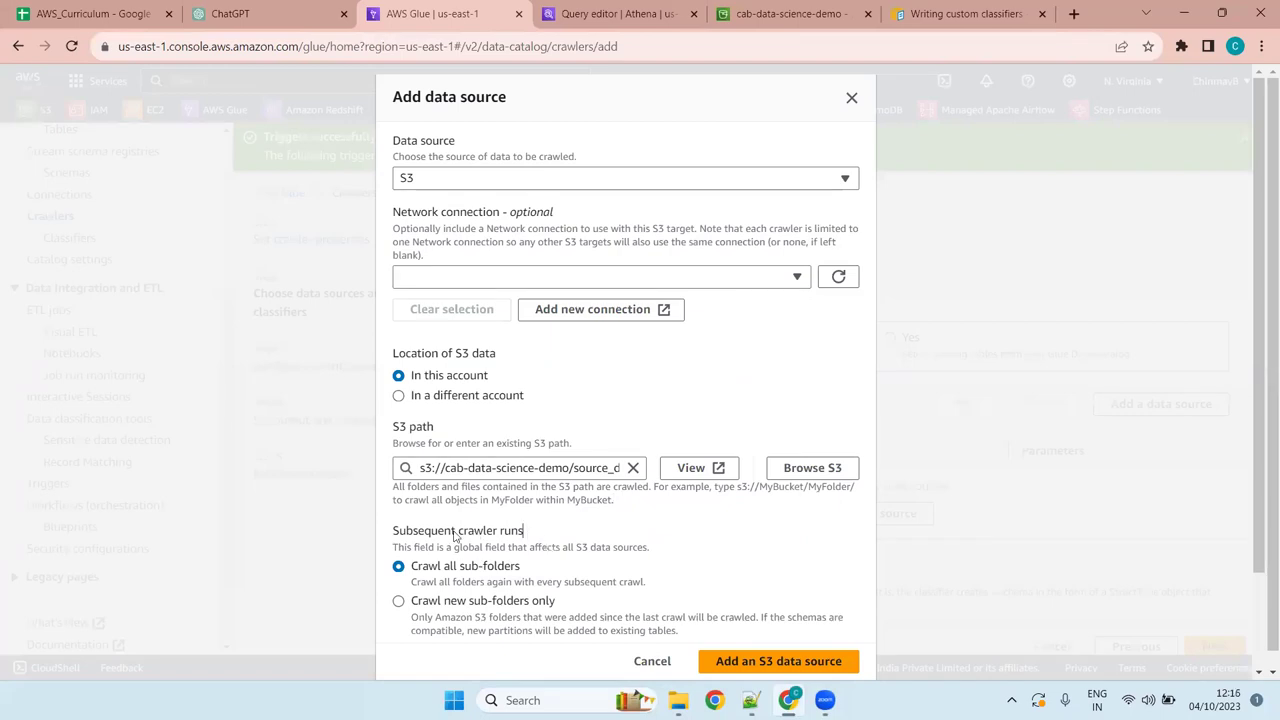
triple_click(387, 535)
key("ctrl+c")
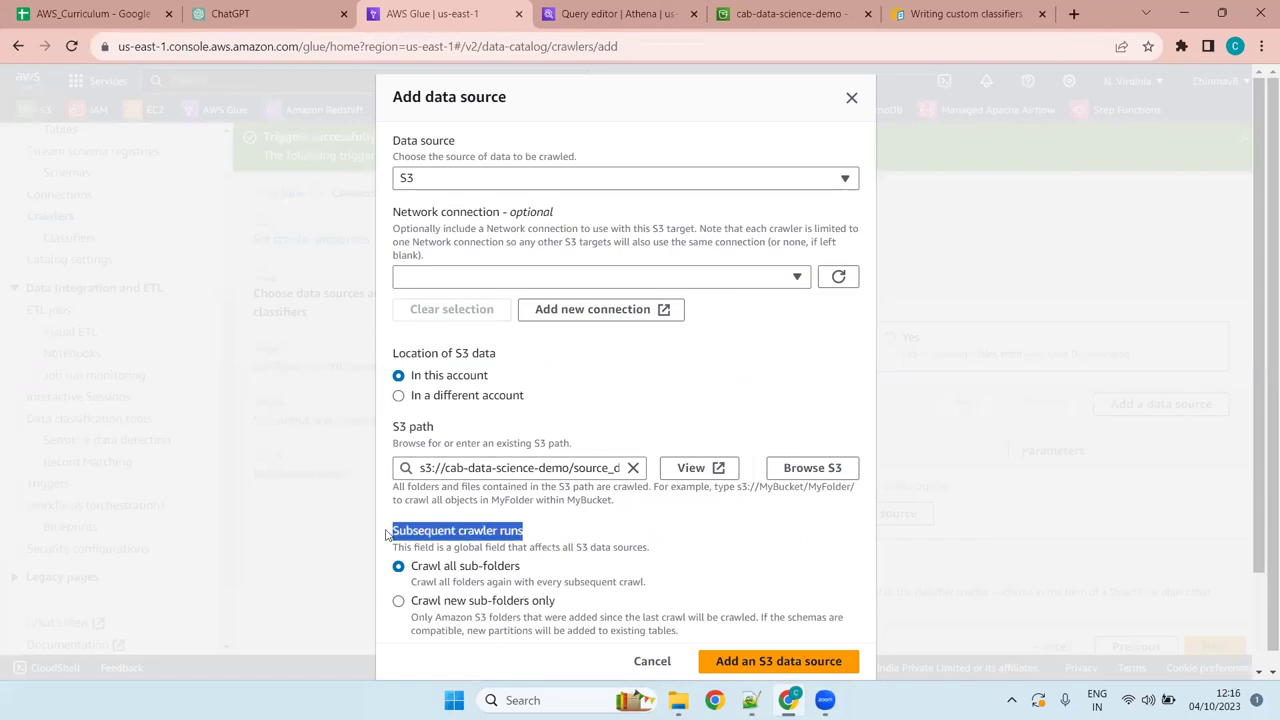
left_click(577, 546)
key("alt+Tab")
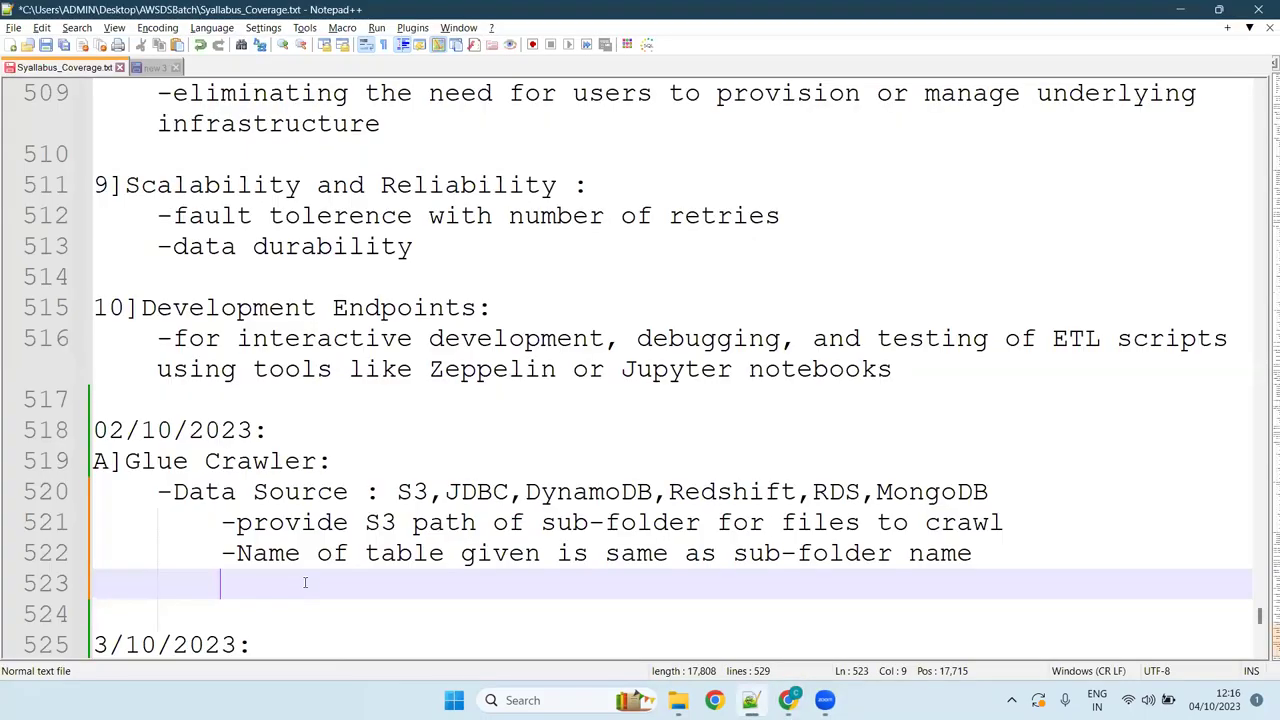
key("Return")
type("-")
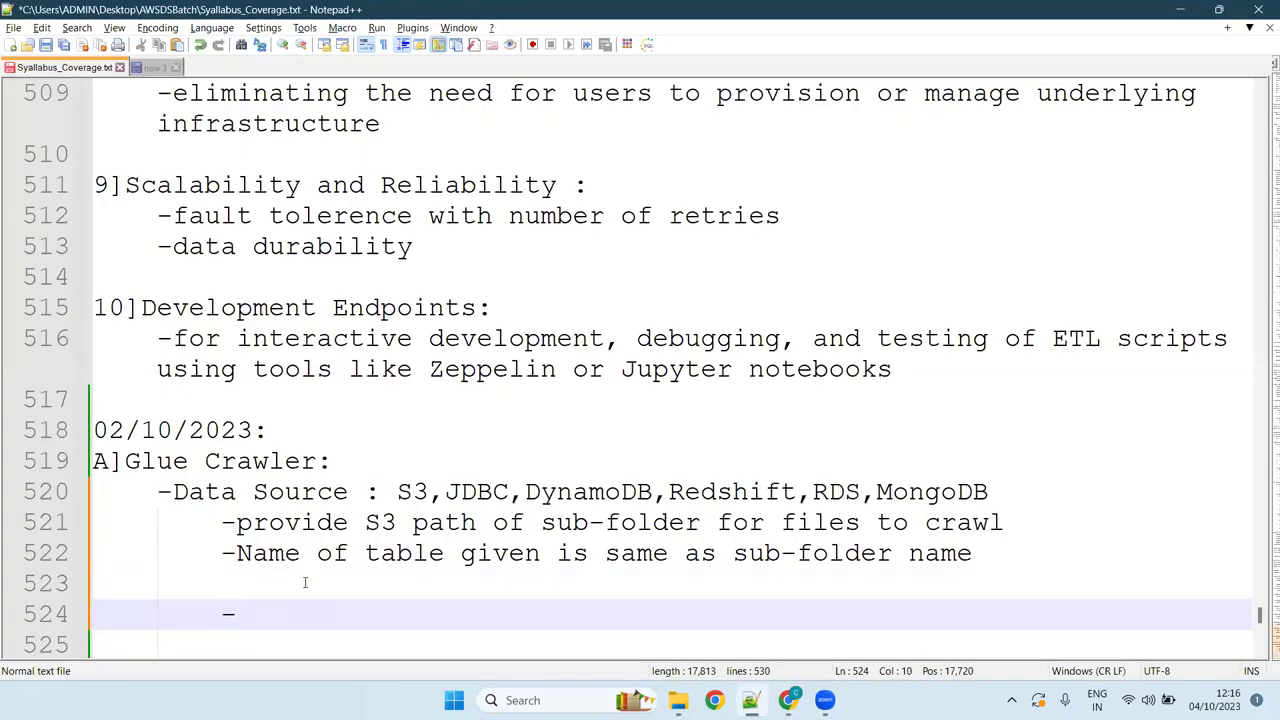
key("ctrl+v")
type(":")
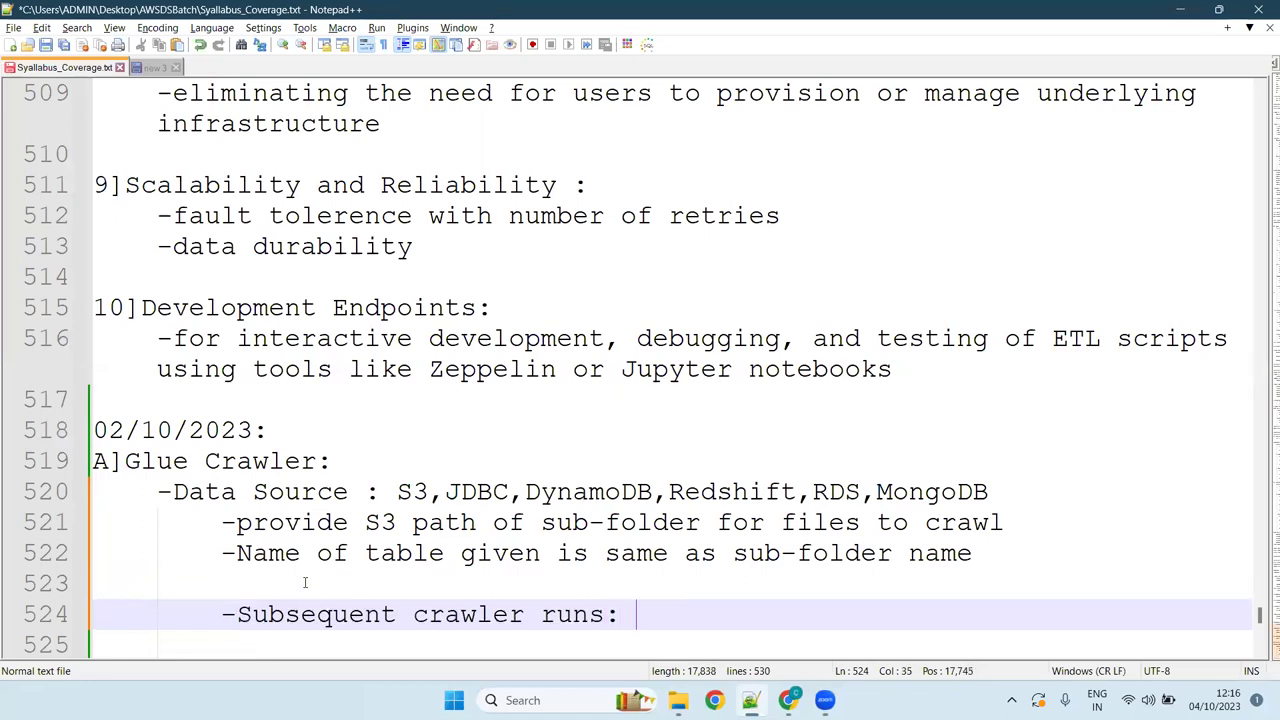
Add a nested bullet under "Subsequent crawler runs:" containing the option name "Crawl all sub-folders" copied from the AWS Glue dialog.
key("Return")
key("Tab")
type("-")
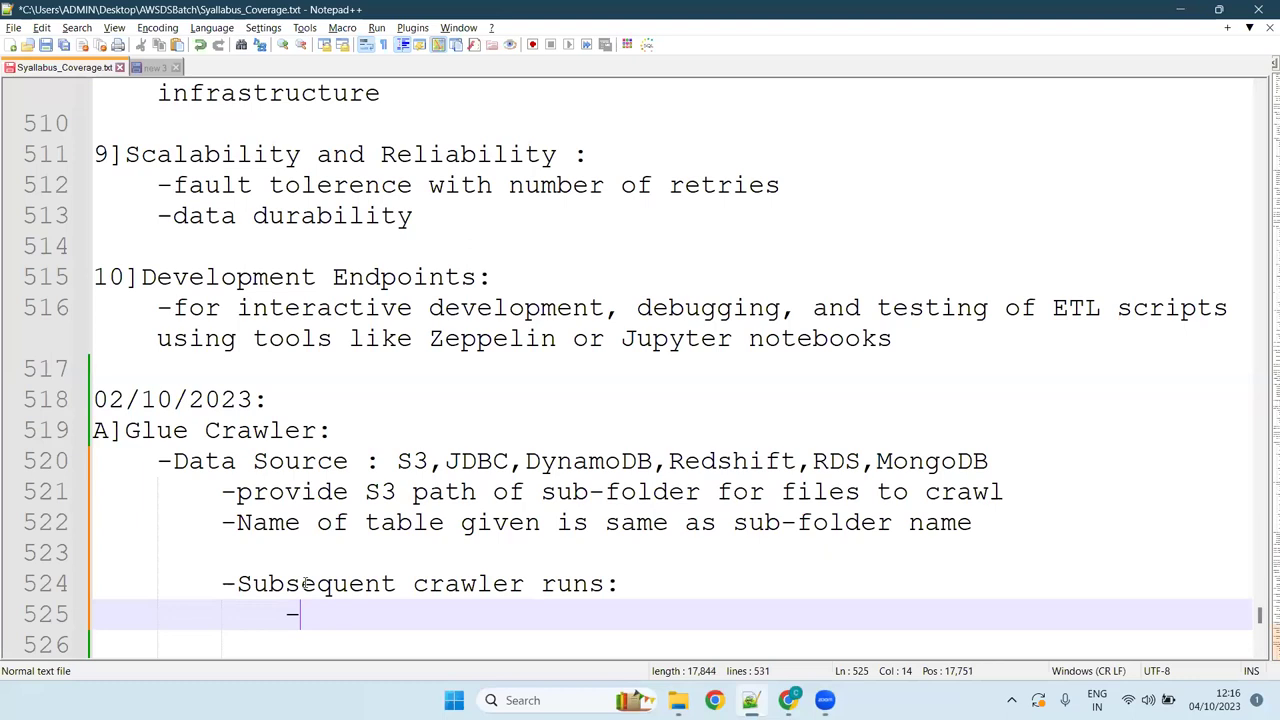
key("alt+Tab")
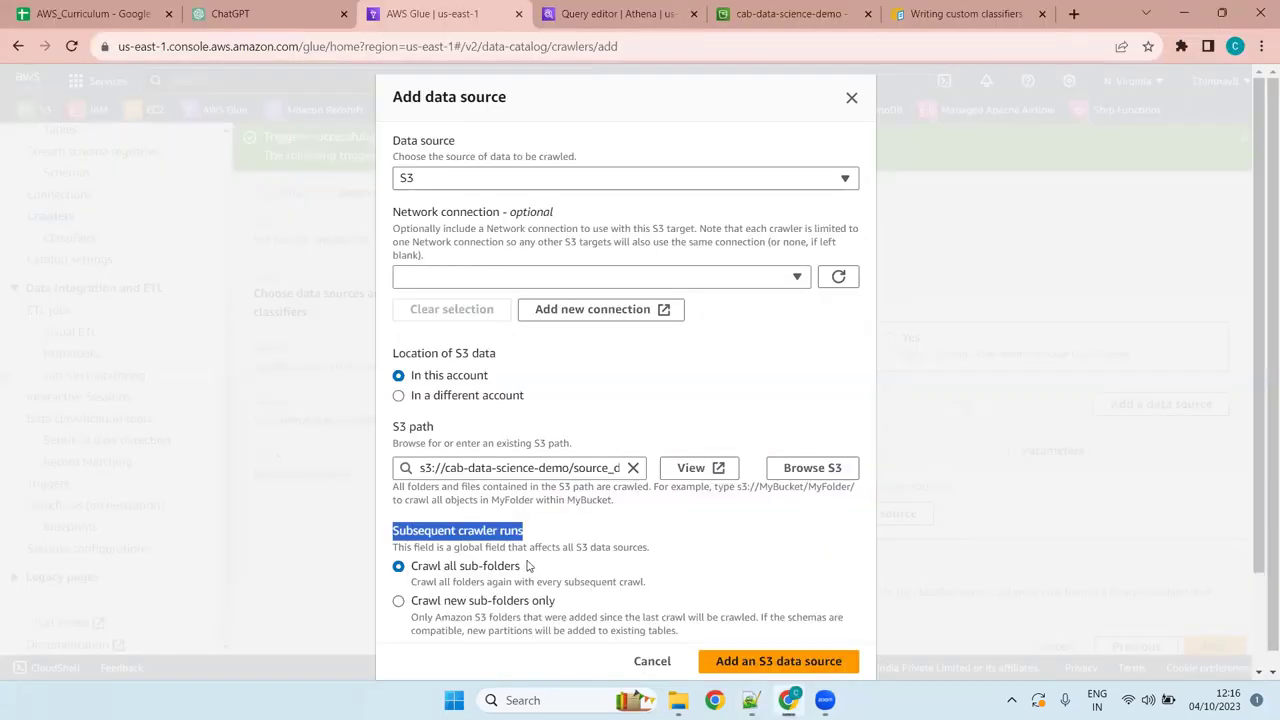
triple_click(415, 566)
key("ctrl+c")
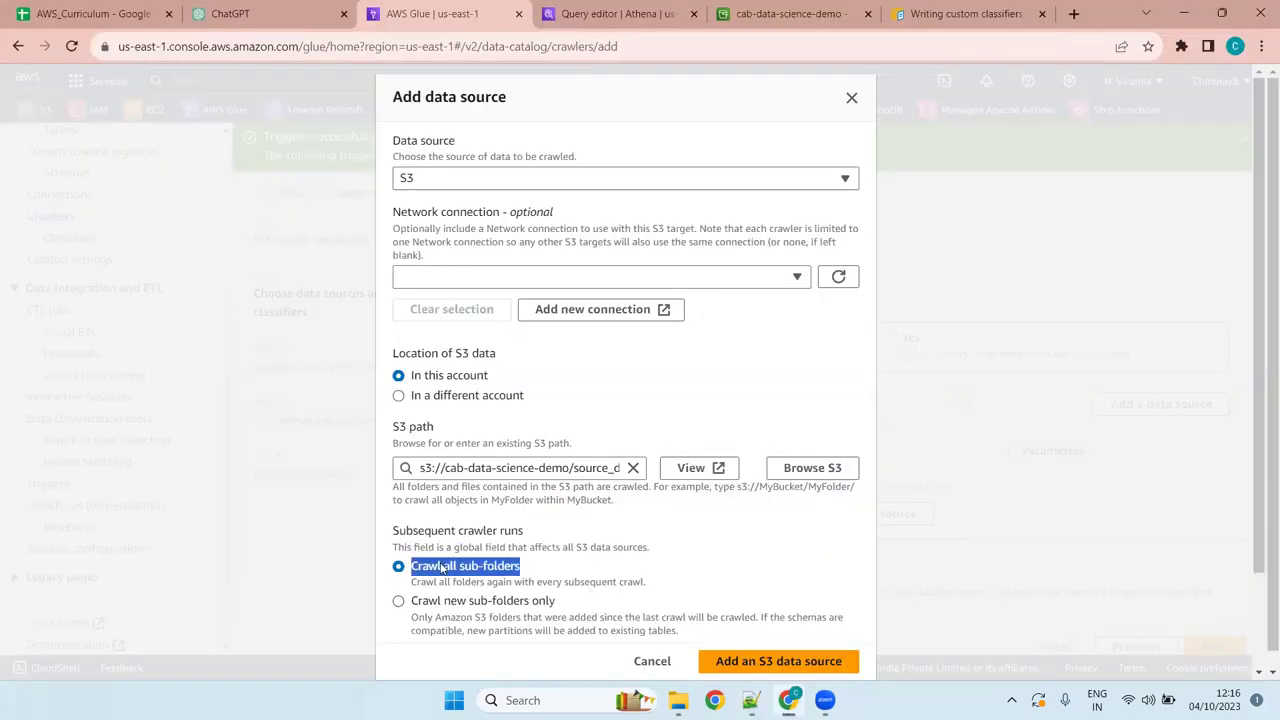
key("alt+Tab")
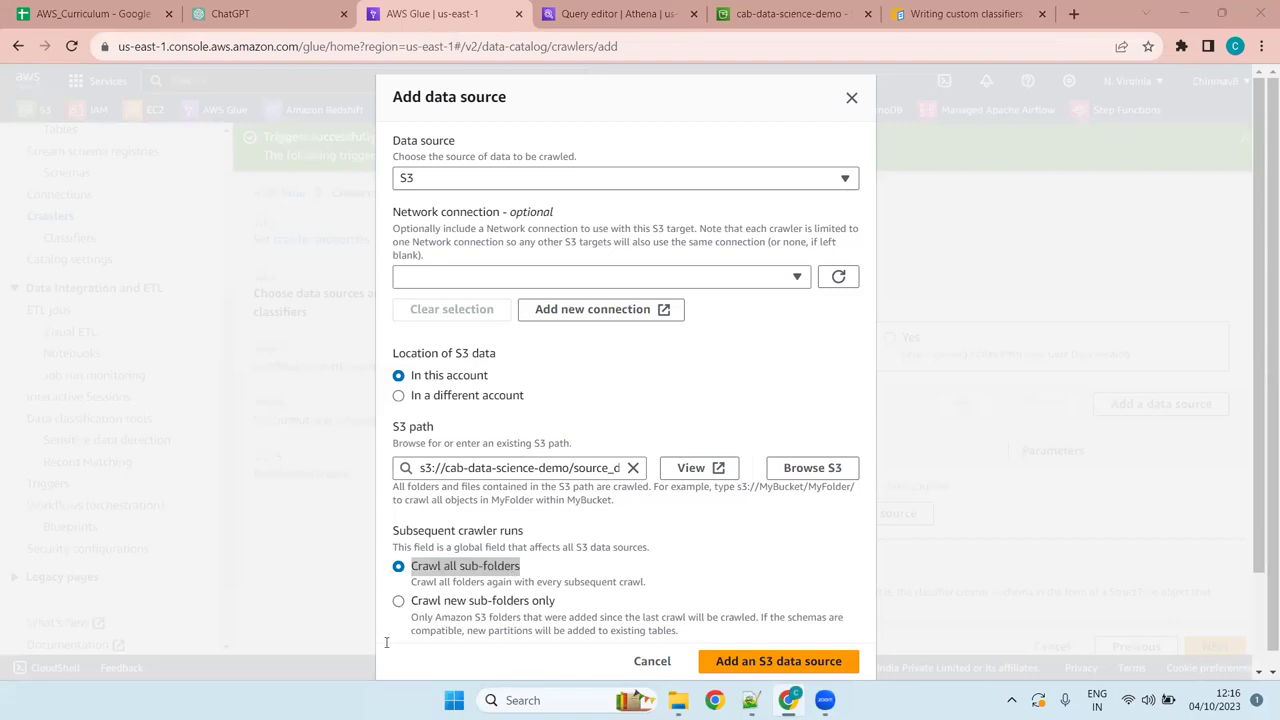
key("ctrl+v")
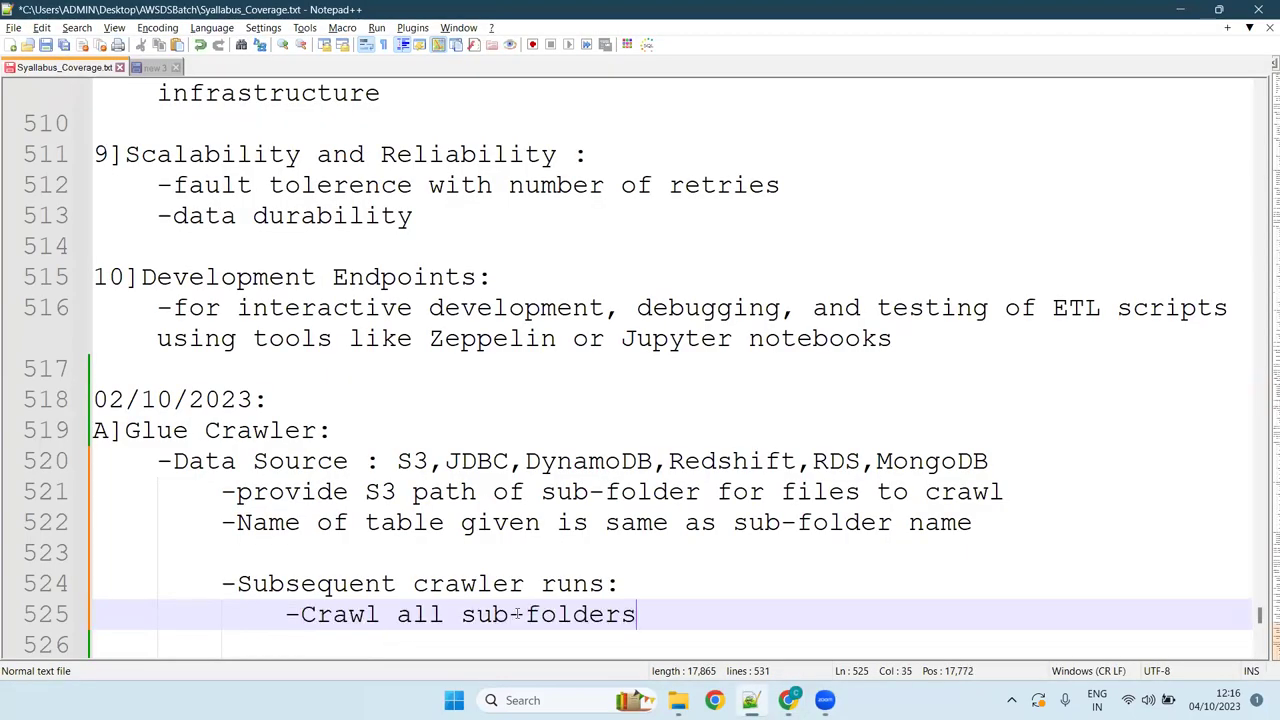
Copy the option name "Crawl new sub-folders only" from the AWS Glue dialog into the Notepad++ notes as the second nested bullet.
key("Return")
key("alt+Tab")
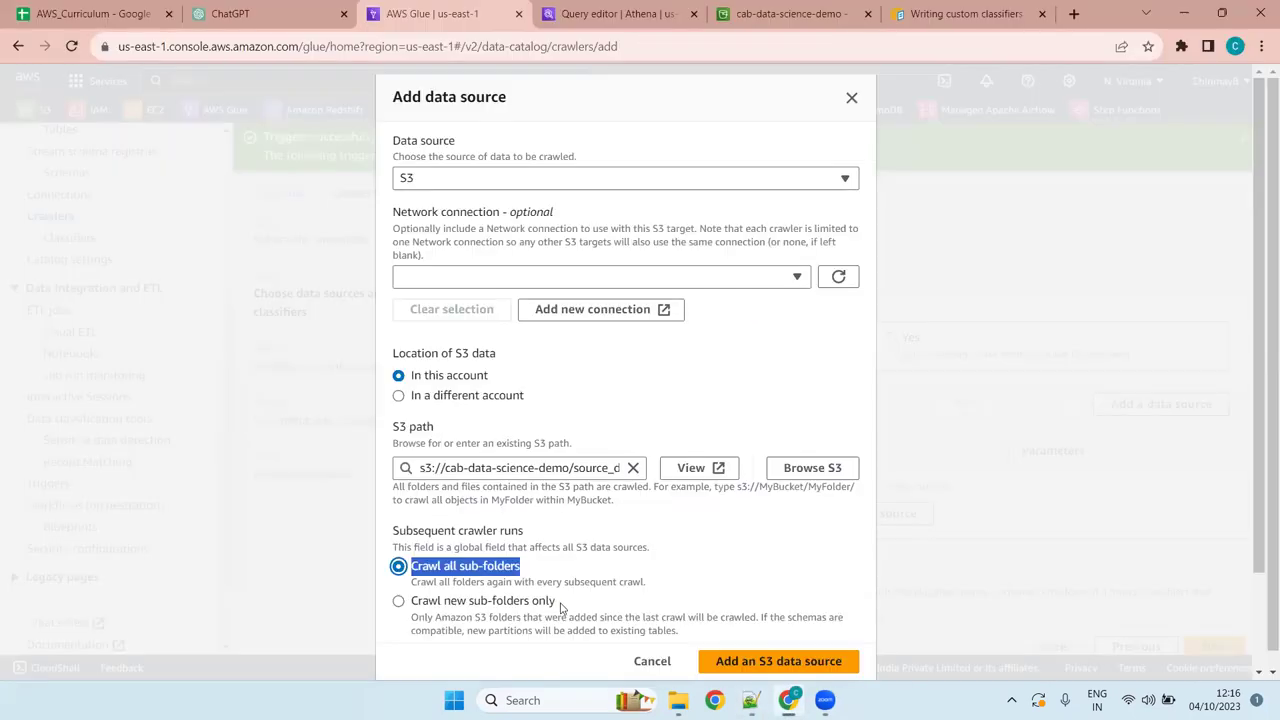
left_click_drag(561, 608, 400, 601)
key("ctrl+c")
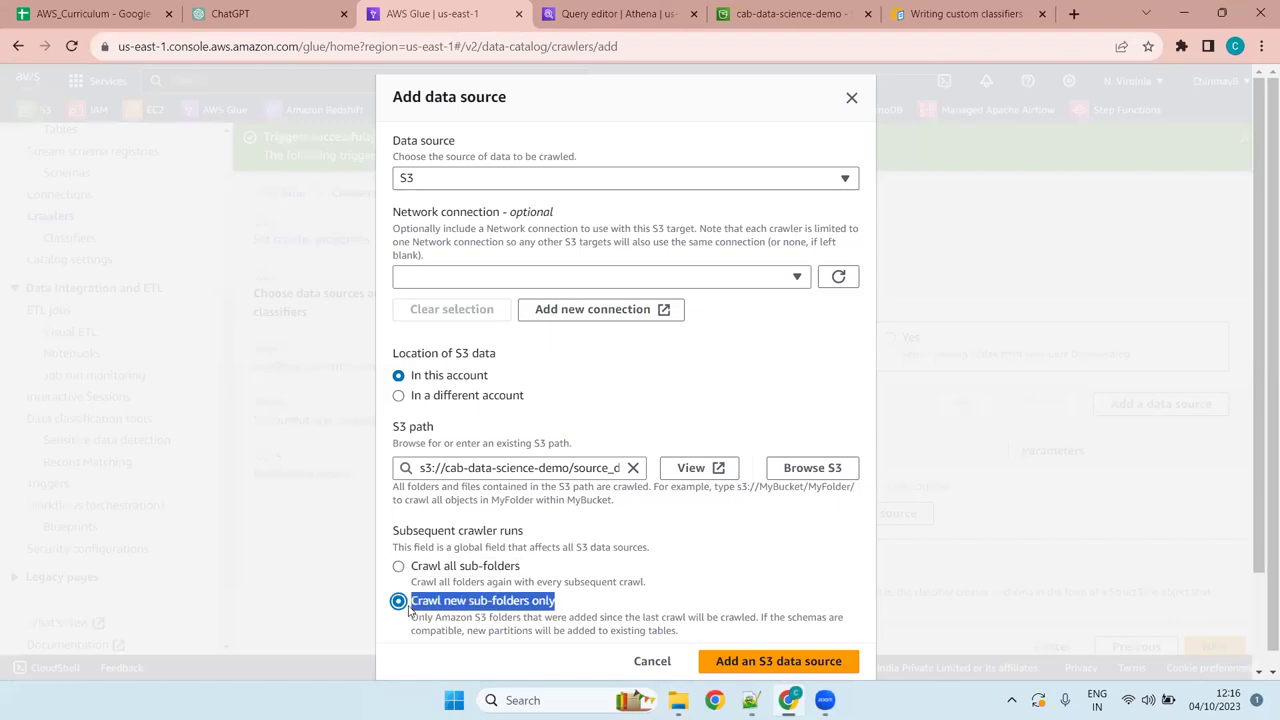
key("alt+Tab")
type("-")
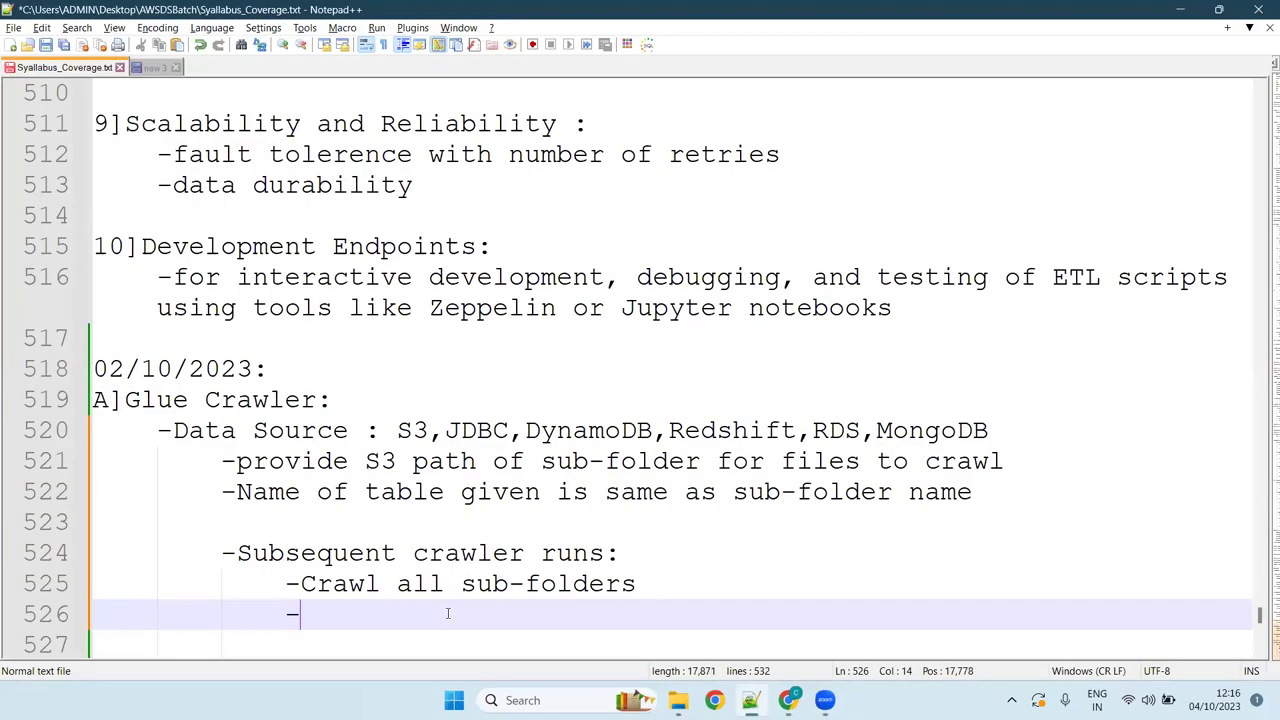
key("ctrl+v")
Copy "Crawl based on events" from the AWS Glue dialog as the third nested bullet, and start a new line one indent level back.
key("Return")
type("-")
key("alt+Tab")
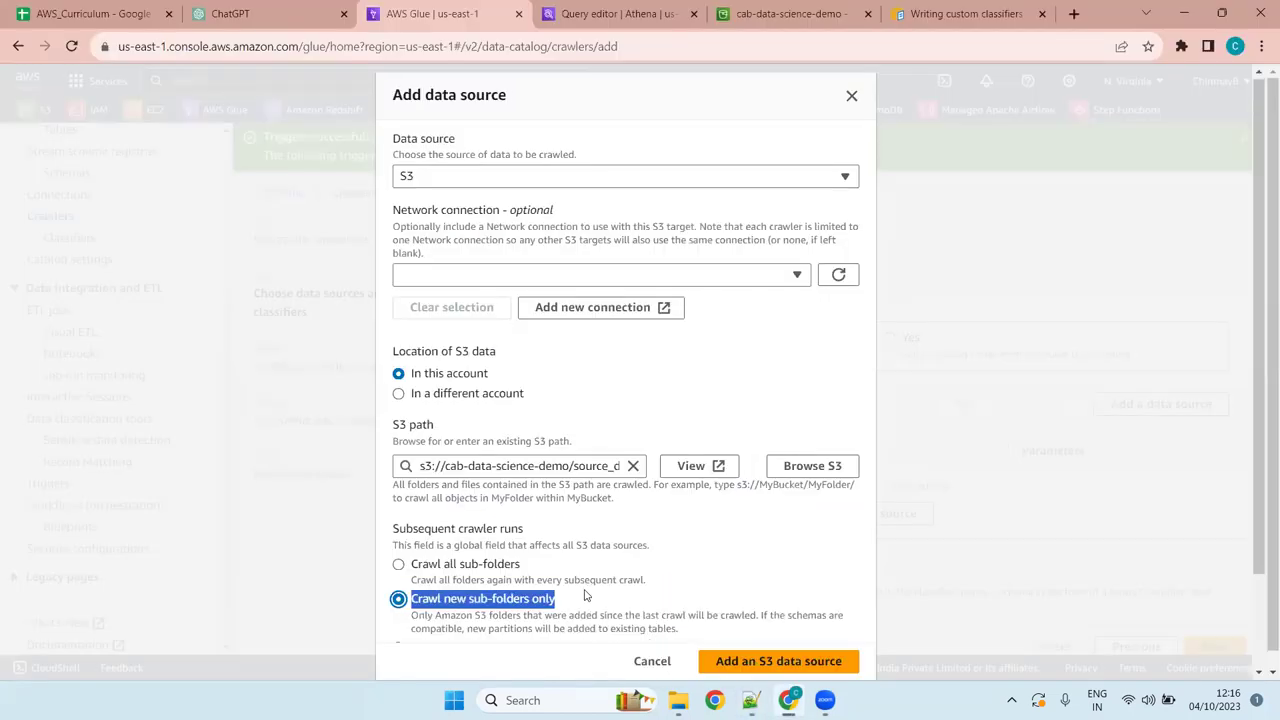
scroll(585, 595, "down", 1)
left_click(517, 535)
left_click_drag(517, 535, 411, 537)
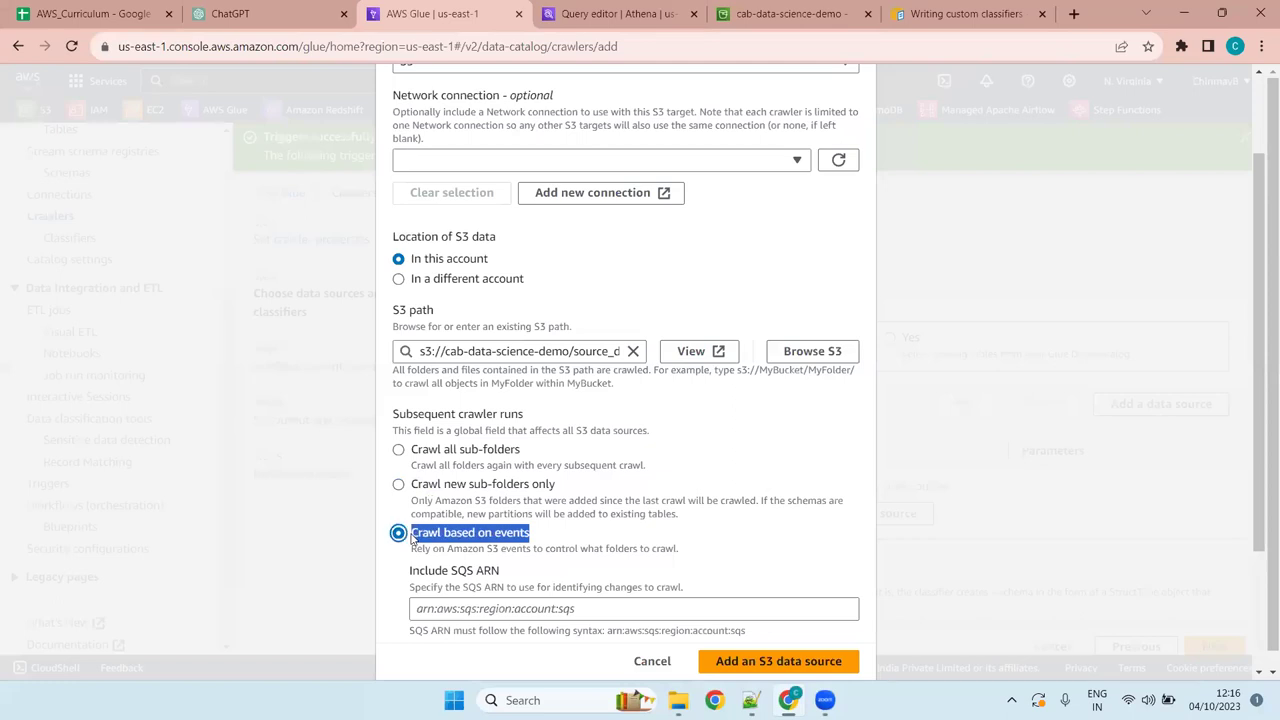
key("ctrl+c")
key("alt+Tab")
key("ctrl+v")
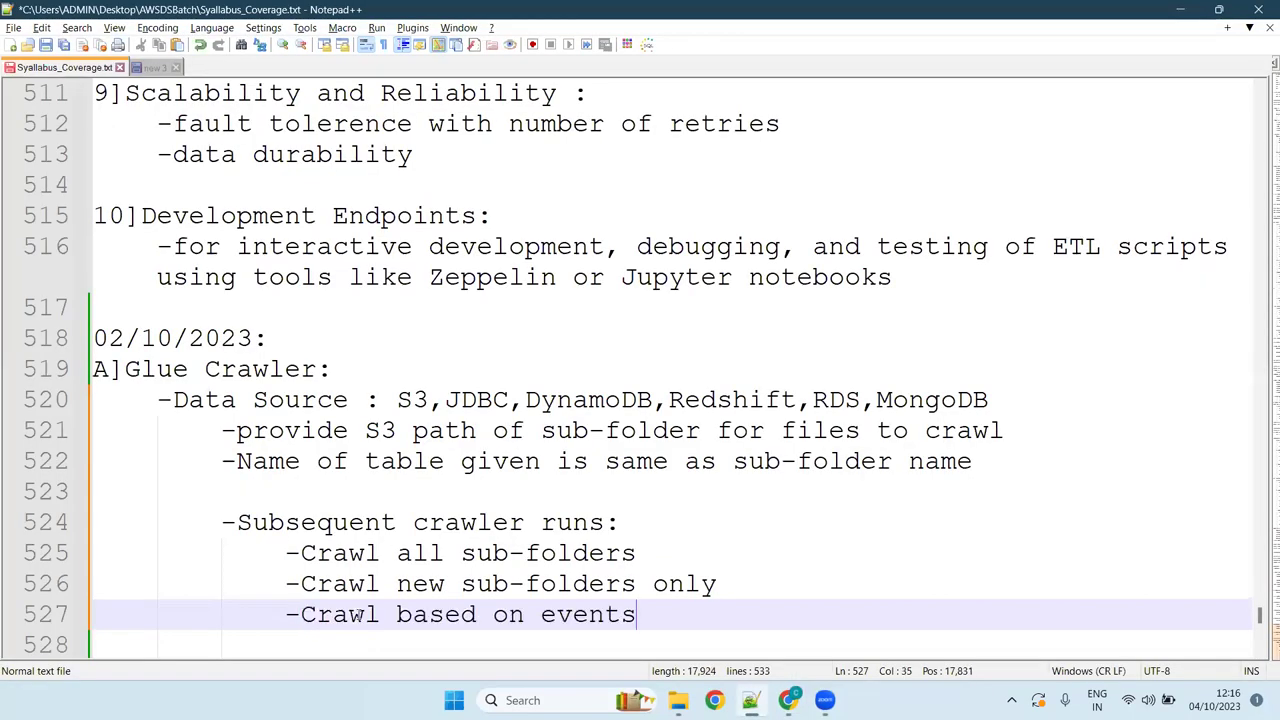
key("Return")
key("BackSpace")
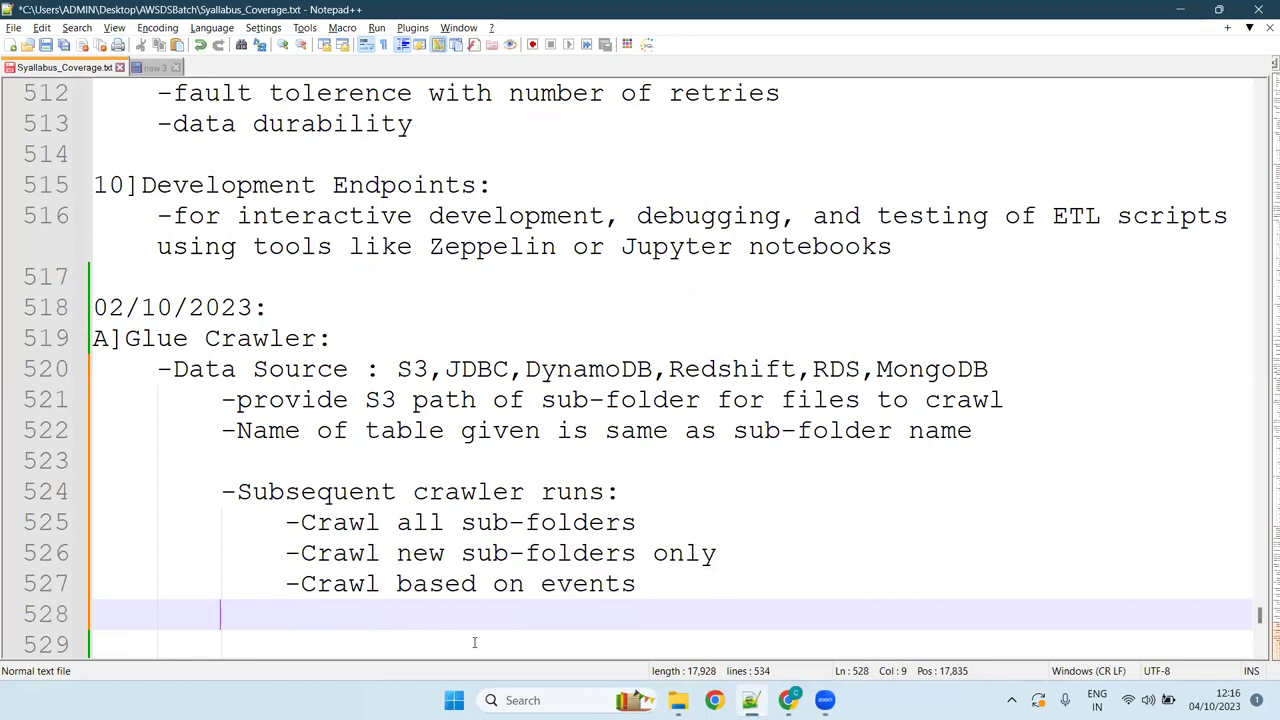
Switch to the AWS Glue console and set the data source's subsequent crawler runs to "Crawl all sub-folders".
key("alt+Tab")
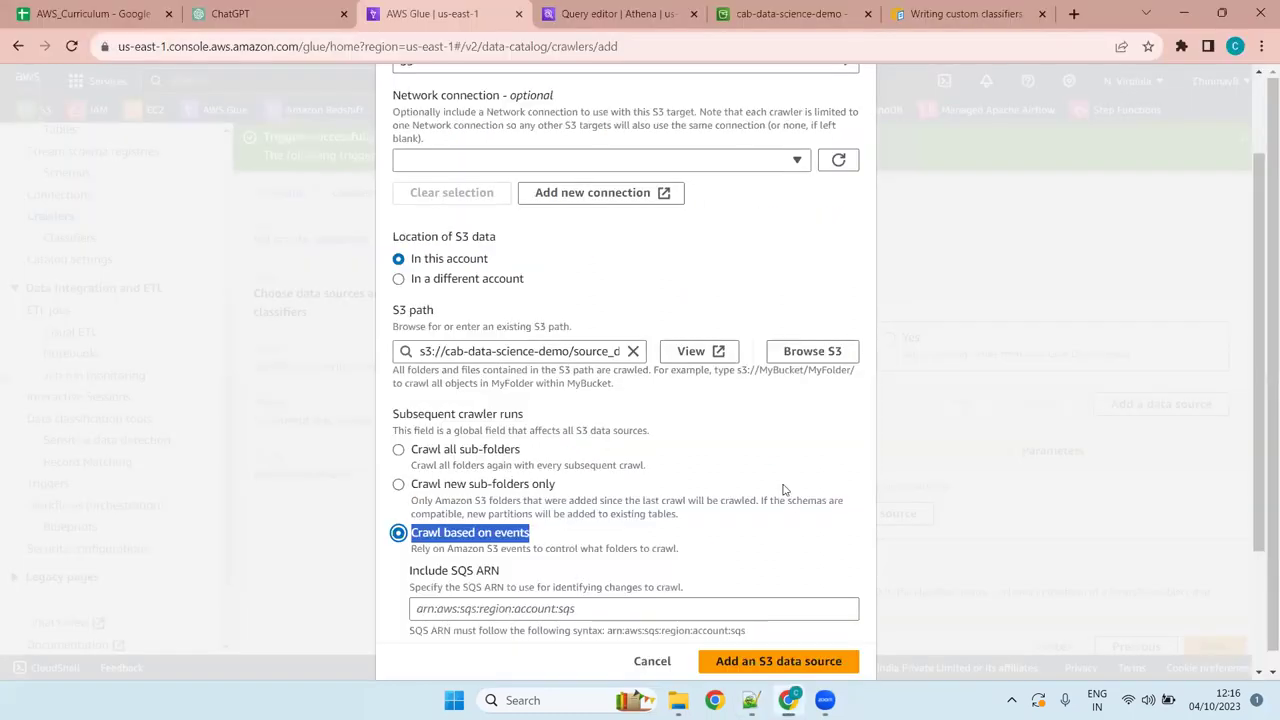
left_click(488, 486)
left_click(501, 460)
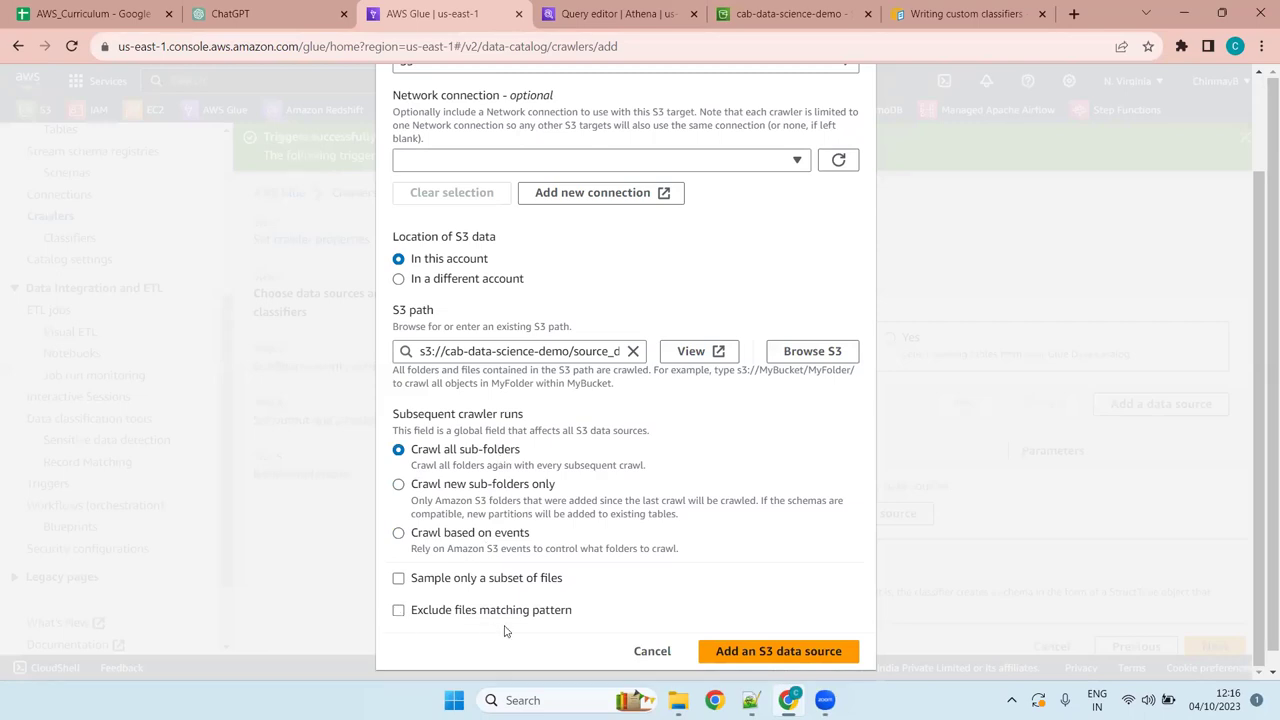
Copy "Exclude files matching pattern" from the AWS Glue dialog as a bullet level with "Subsequent crawler runs:", and start a new line one indent back.
left_click_drag(580, 616, 566, 616)
left_click_drag(428, 619, 413, 620)
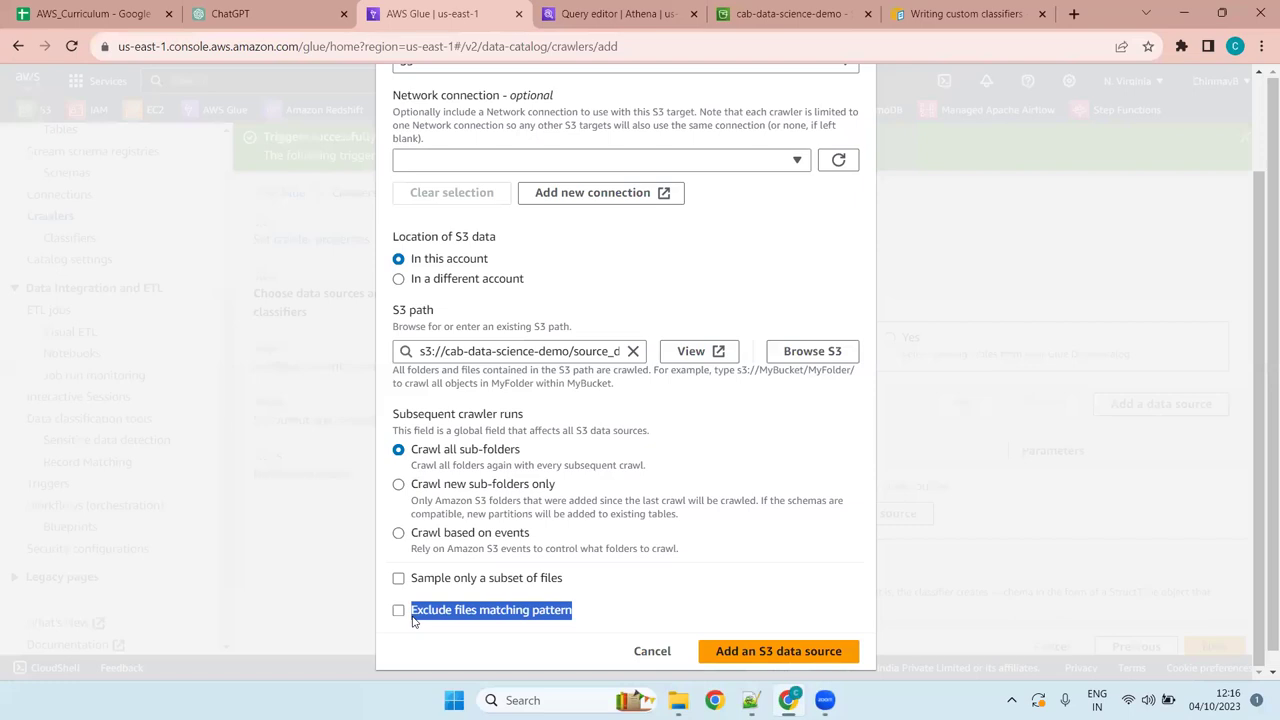
key("alt+Tab")
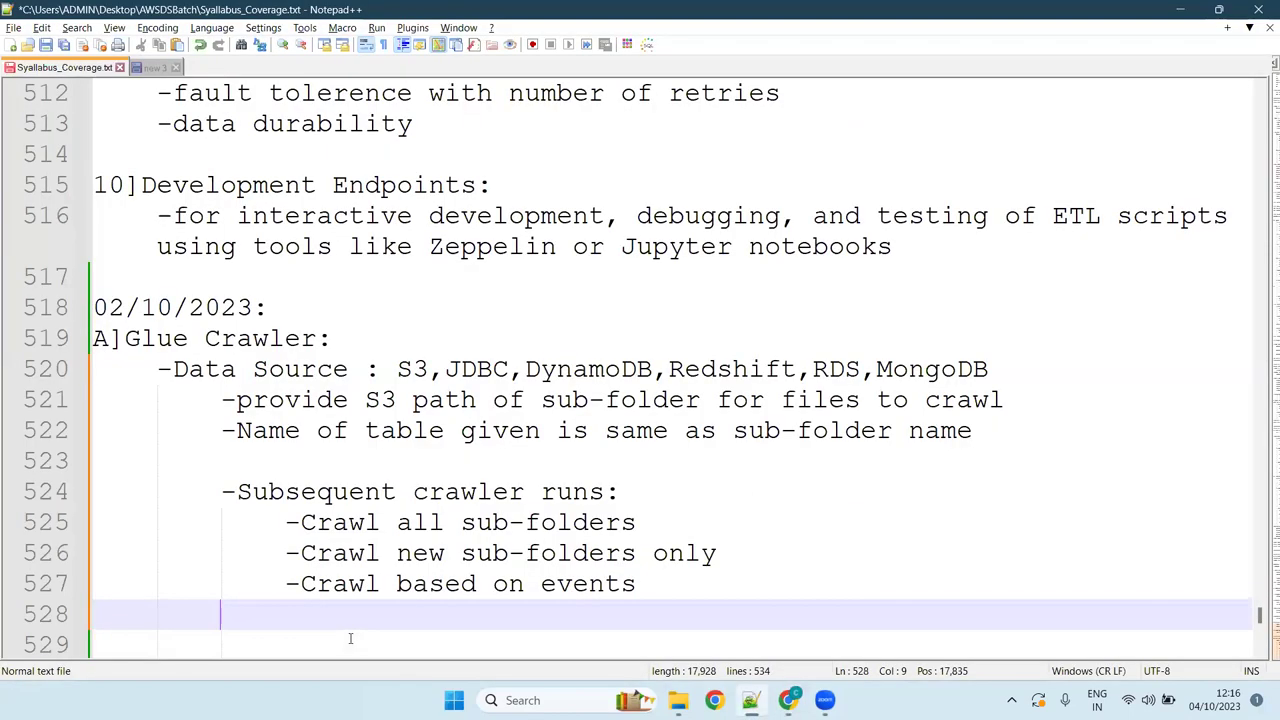
type("-")
key("ctrl+v")
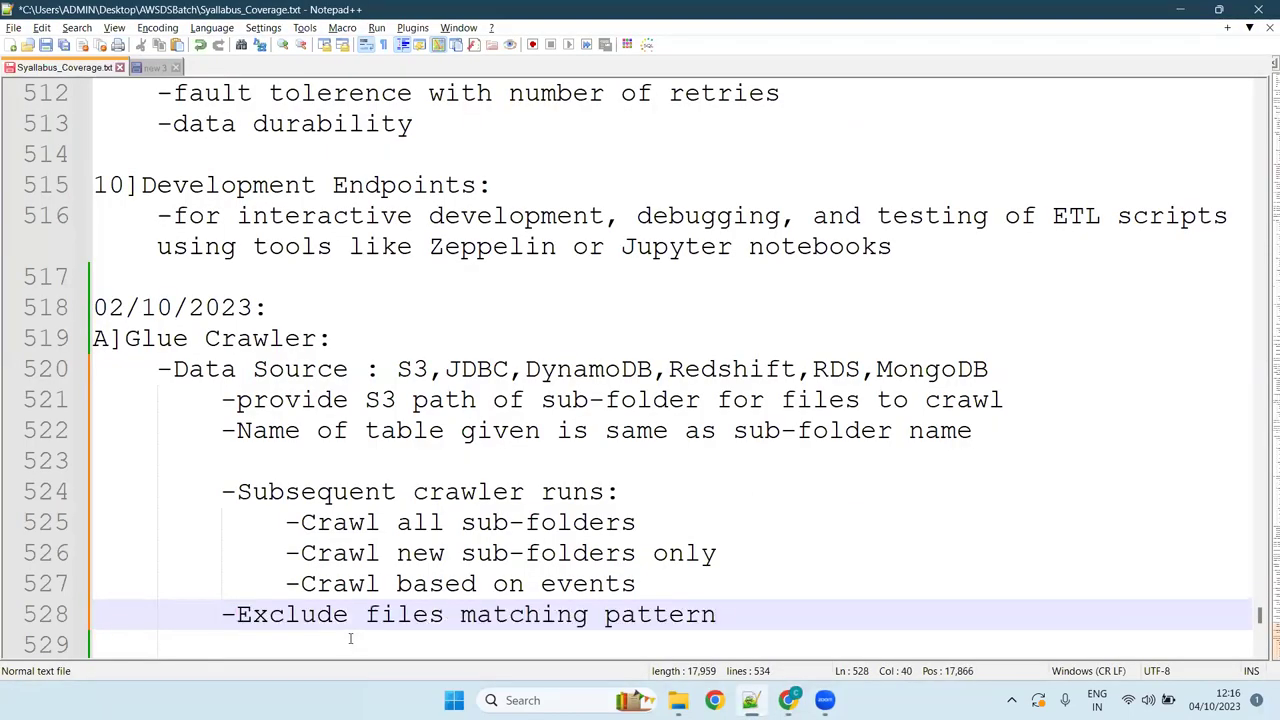
key("Return")
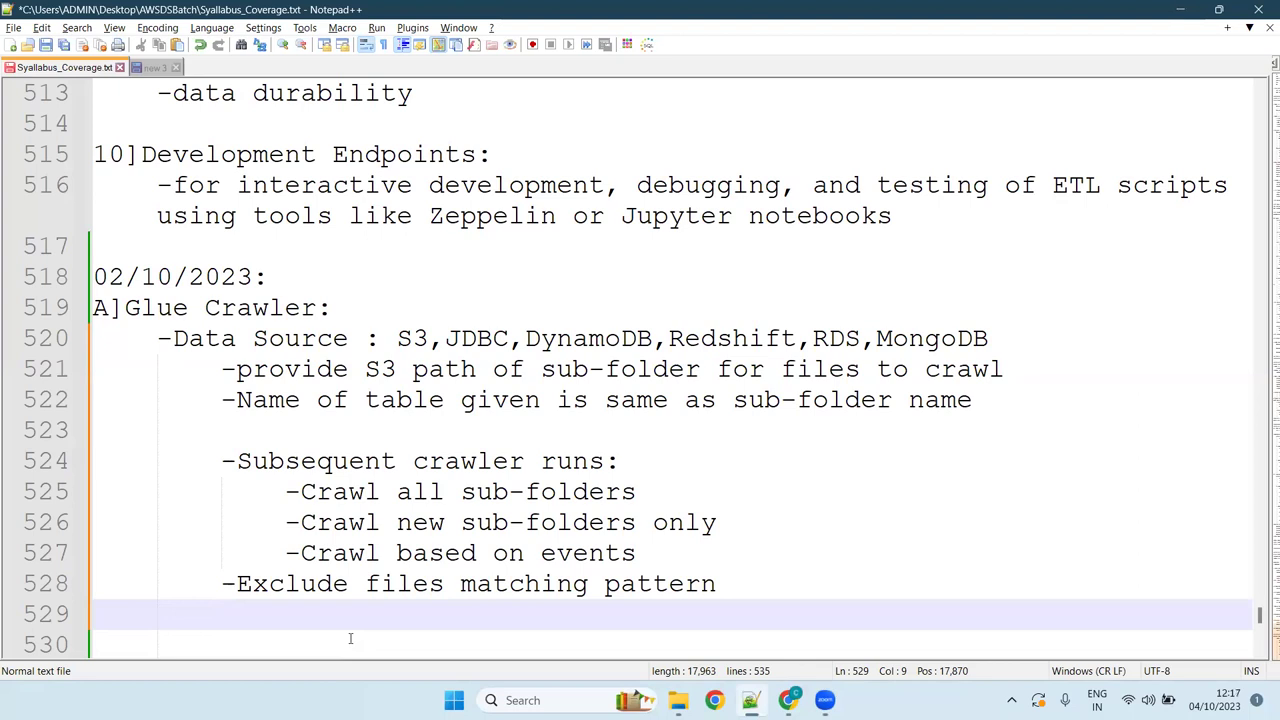
key("BackSpace")
Switch to the AWS Glue console, add the configured S3 data source to the crawler, and dismiss the deleted-triggers notification.
key("alt+Tab")
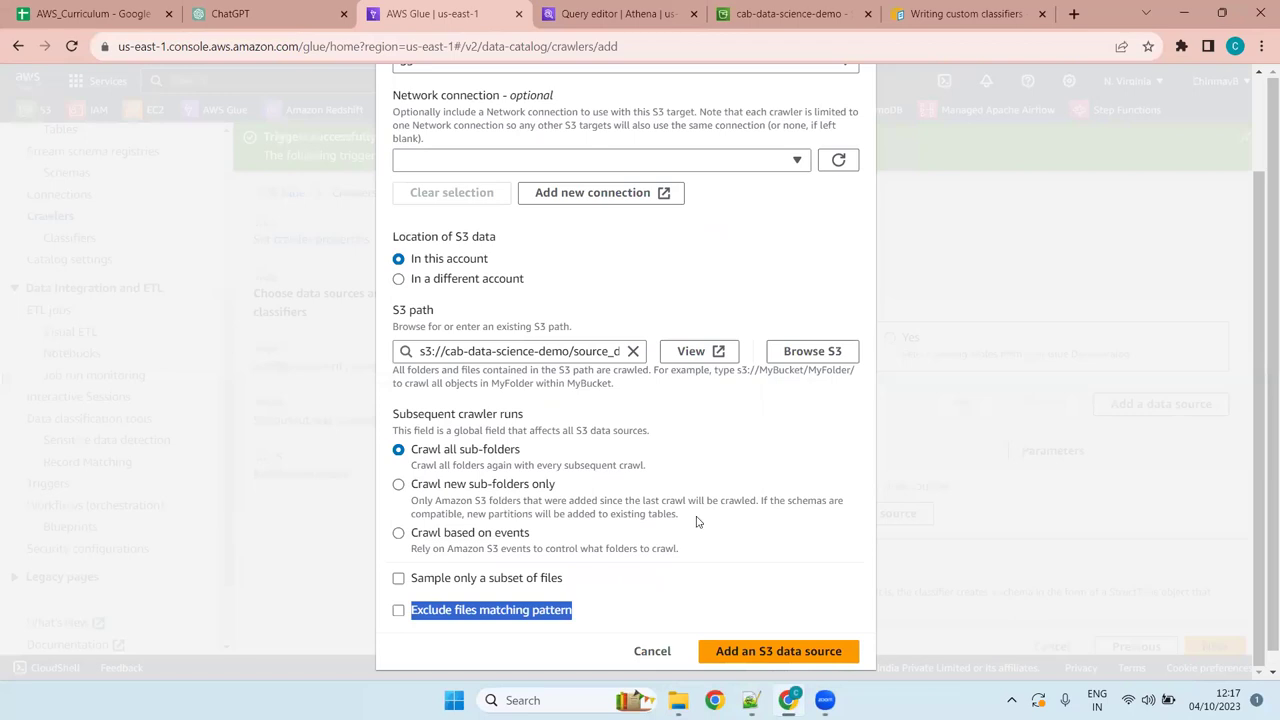
left_click(728, 421)
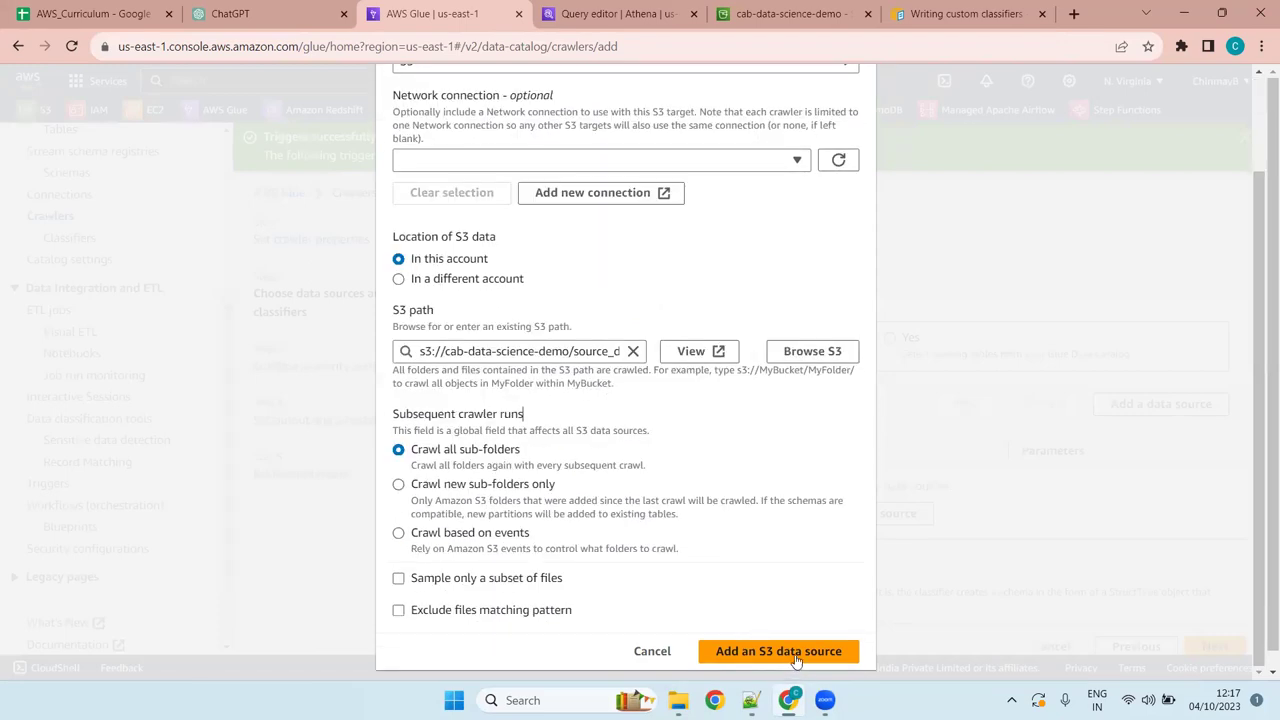
left_click(787, 653)
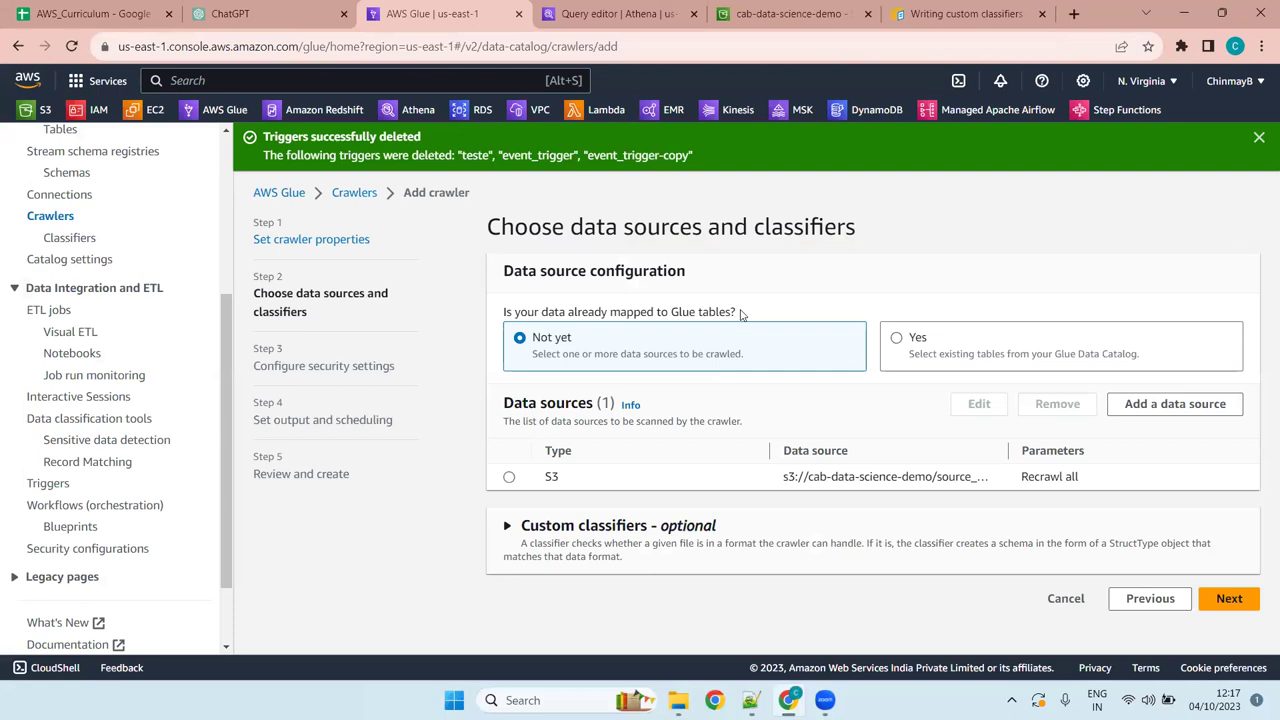
left_click(1259, 137)
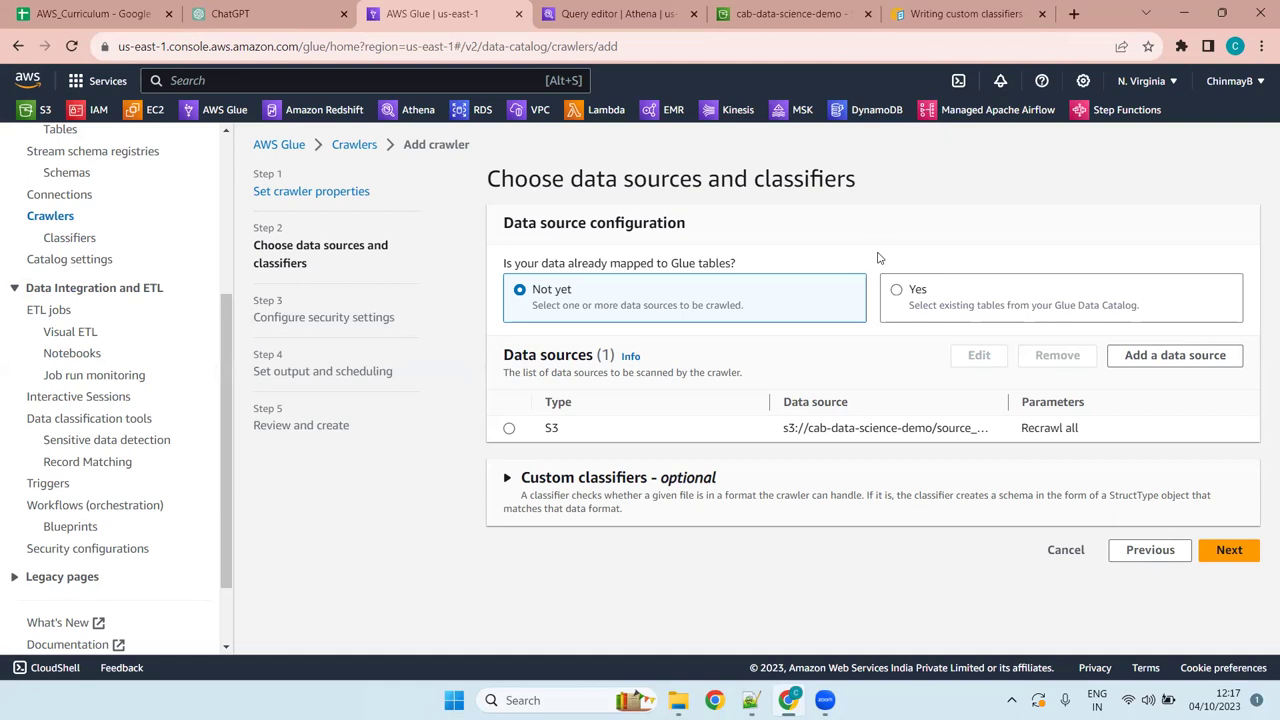
Switch to Notepad++ and review the Glue Crawler notes from the section heading through the file exclusion bullet.
left_click(751, 700)
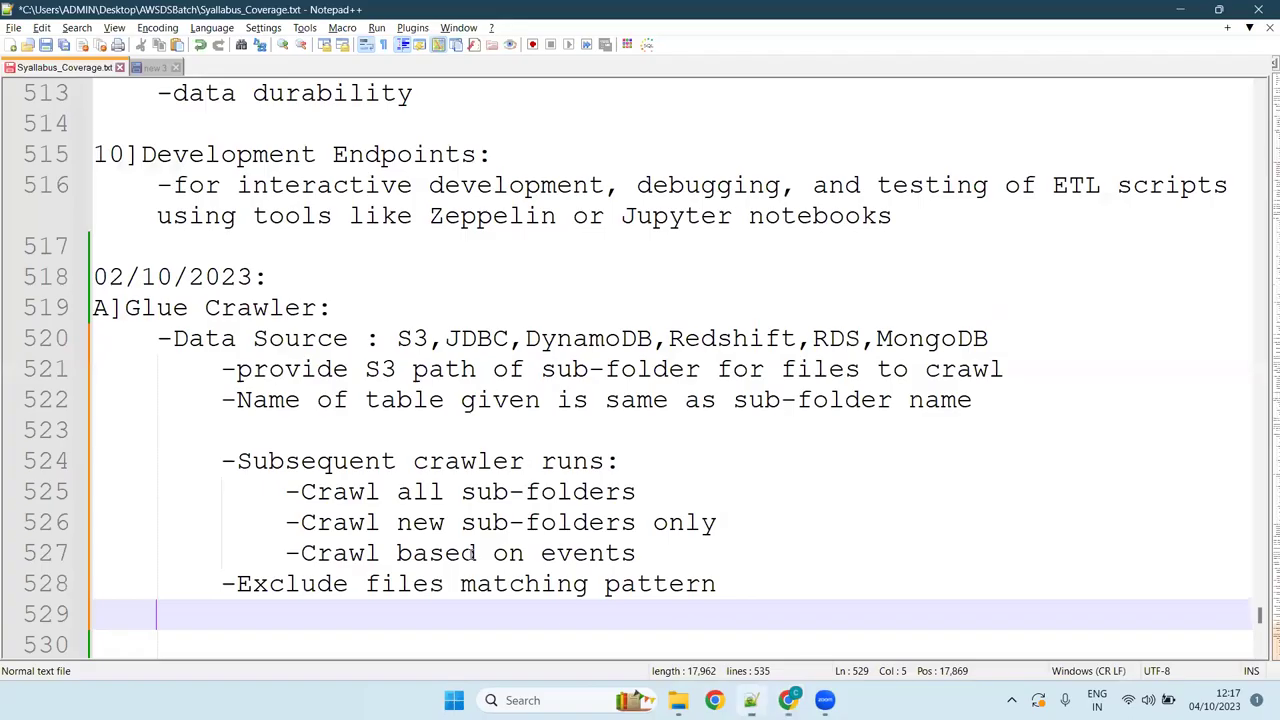
key("shift+Up")
key("shift+Up")
key("shift+Up")
key("shift+Up")
key("shift+Up")
key("shift+Up")
key("shift+Up")
key("shift+Up")
key("shift+Up")
key("shift+Up")
key("shift+Home")
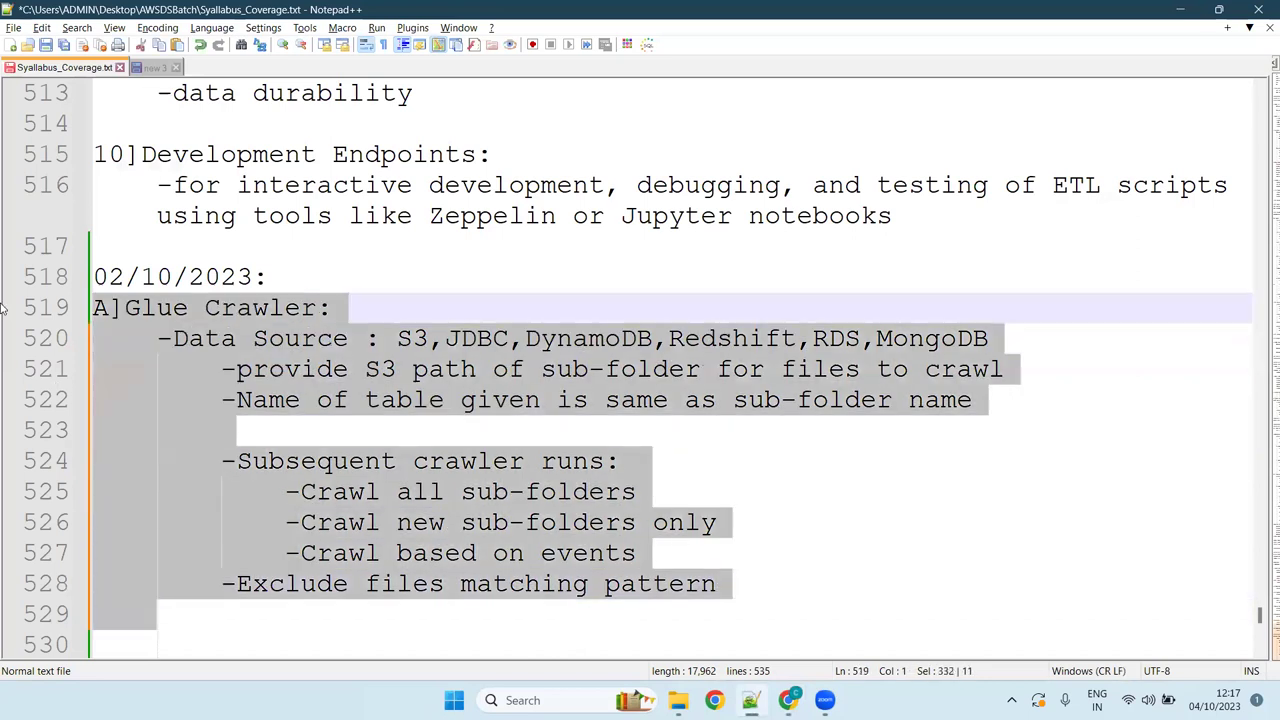
left_click(322, 612)
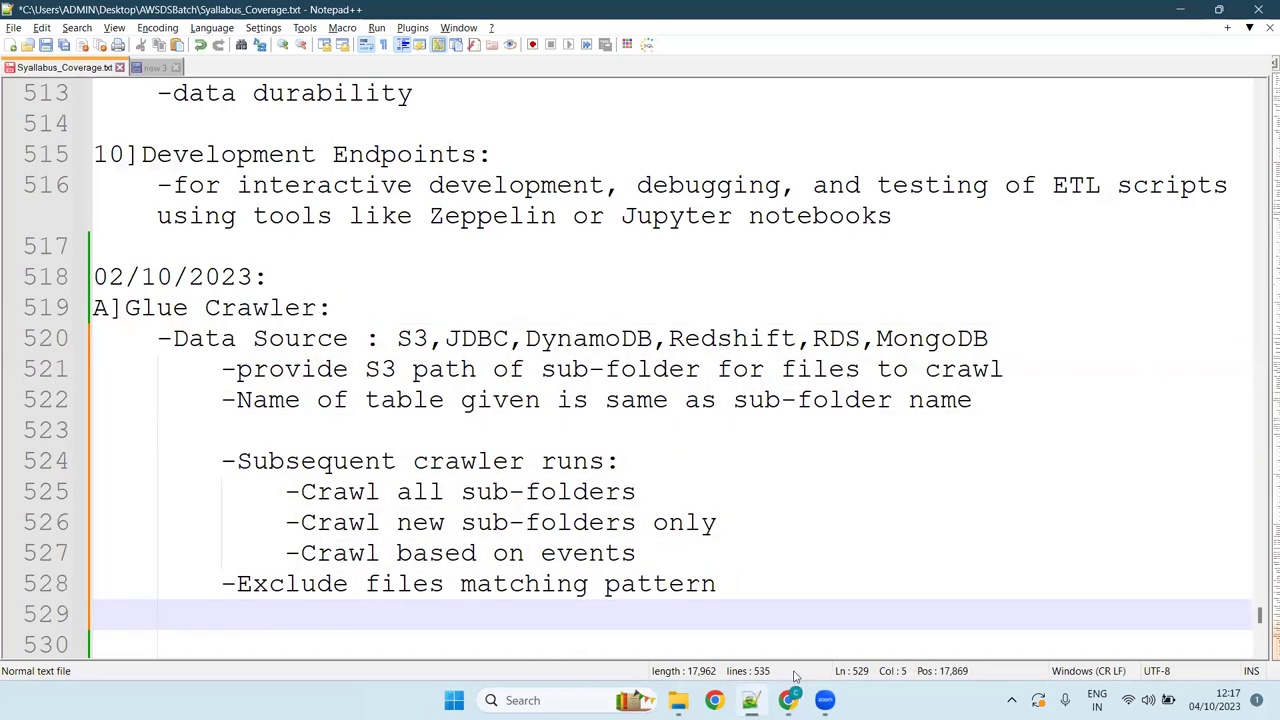
Check the custom classifiers section in the AWS Glue console, and add a "-Custom Classifiers" bullet to the Notepad++ notes, level with "Data Source".
key("alt+Tab")
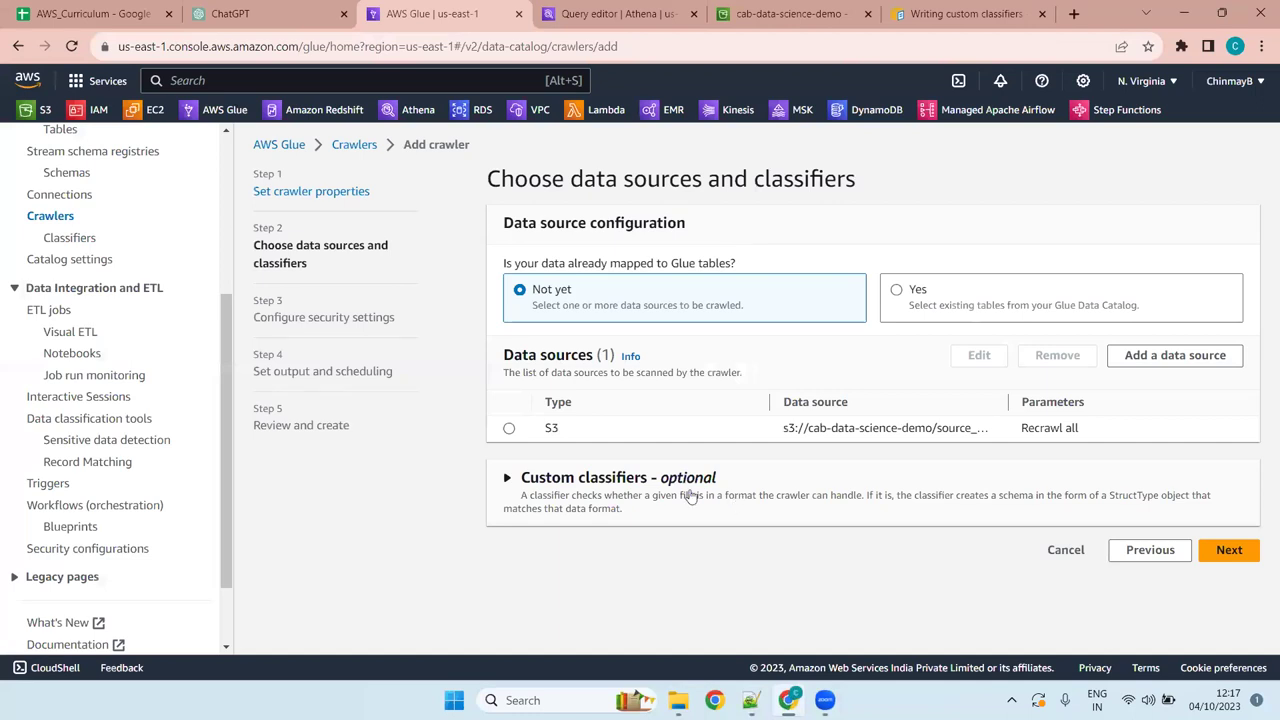
key("alt+Tab")
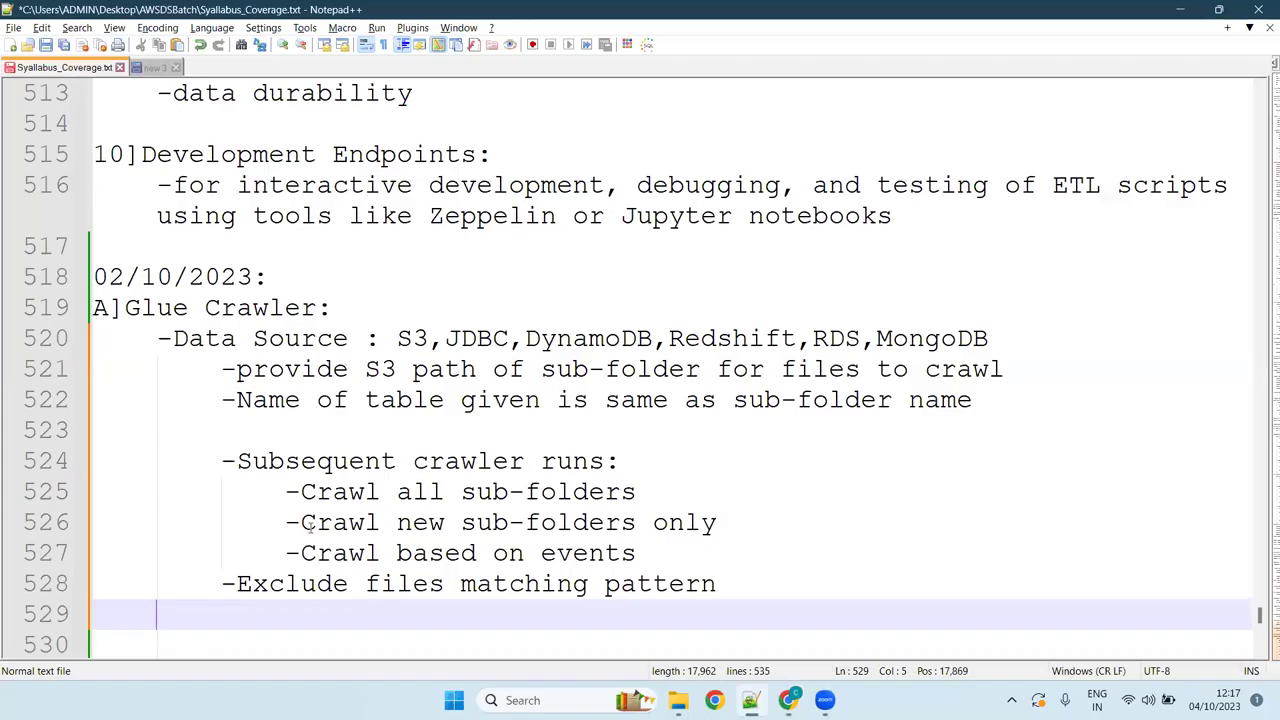
type("-")
type("Custom Classife")
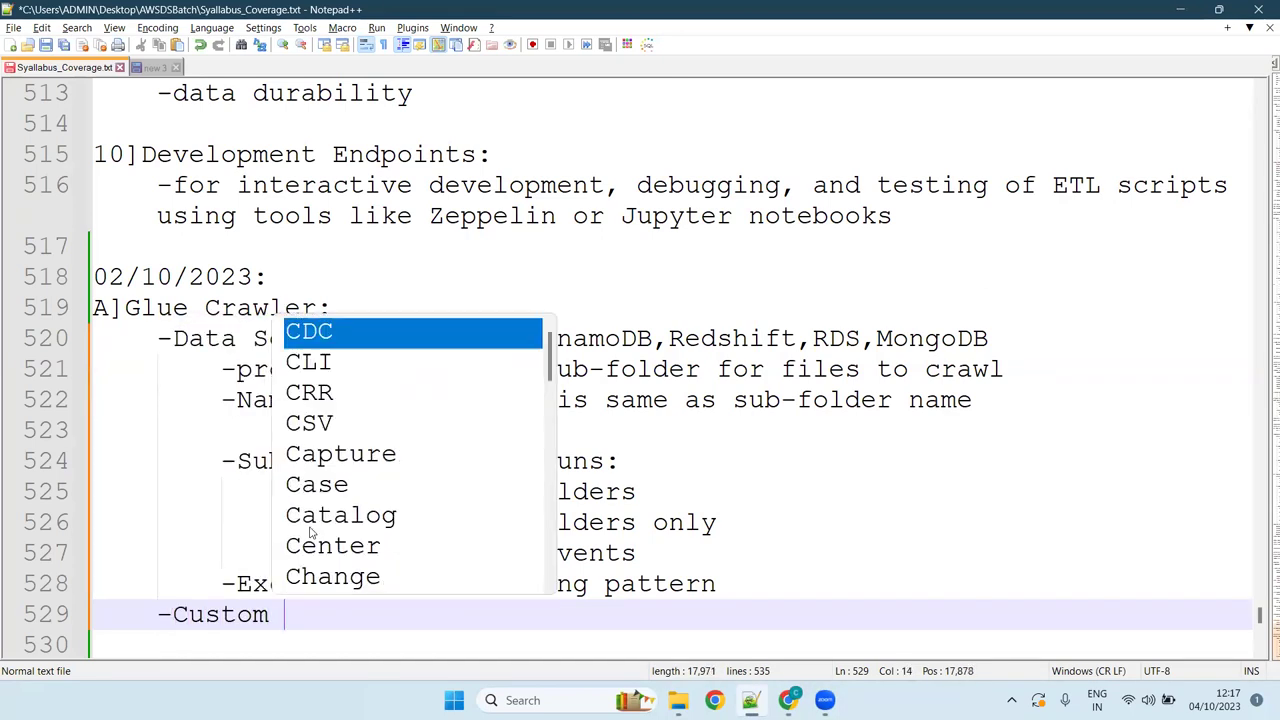
type("r")
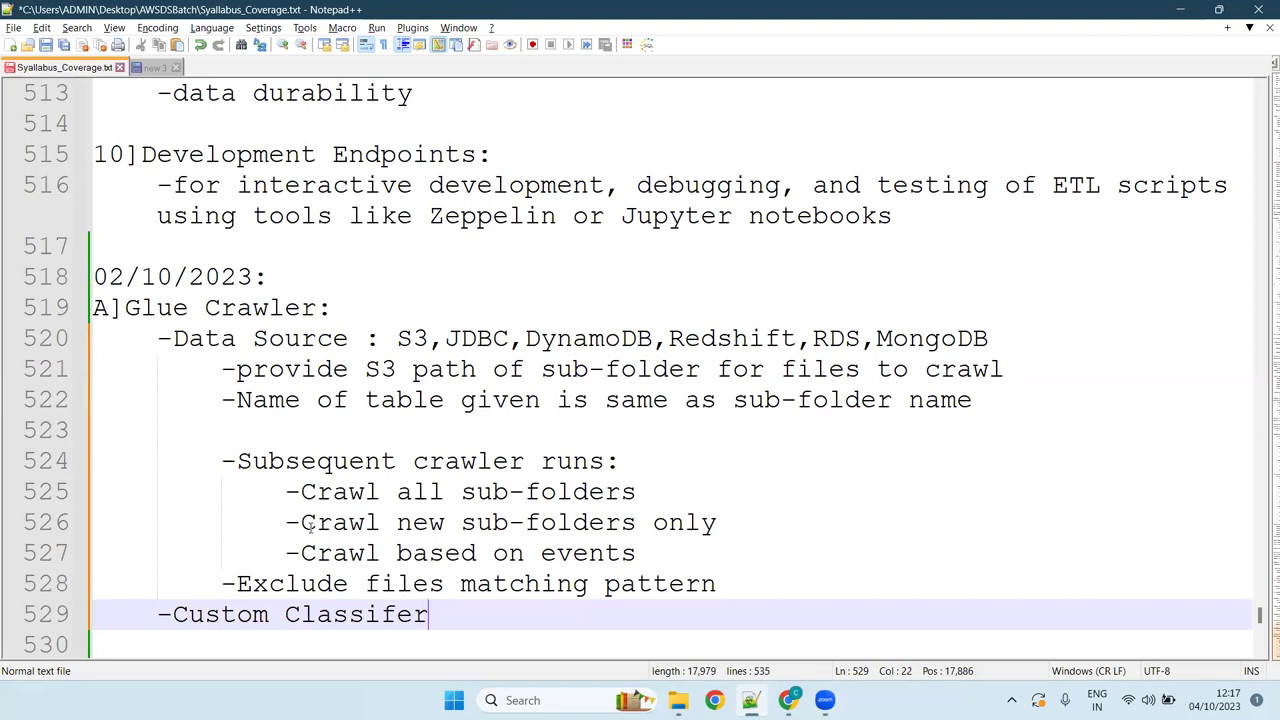
key("Left")
key("Left")
key("Left")
key("Right")
type("i")
key("Right")
key("Right")
type("s")
Insert a blank line above the Custom Classifiers bullet and end the bullet with a colon.
key("Up")
key("End")
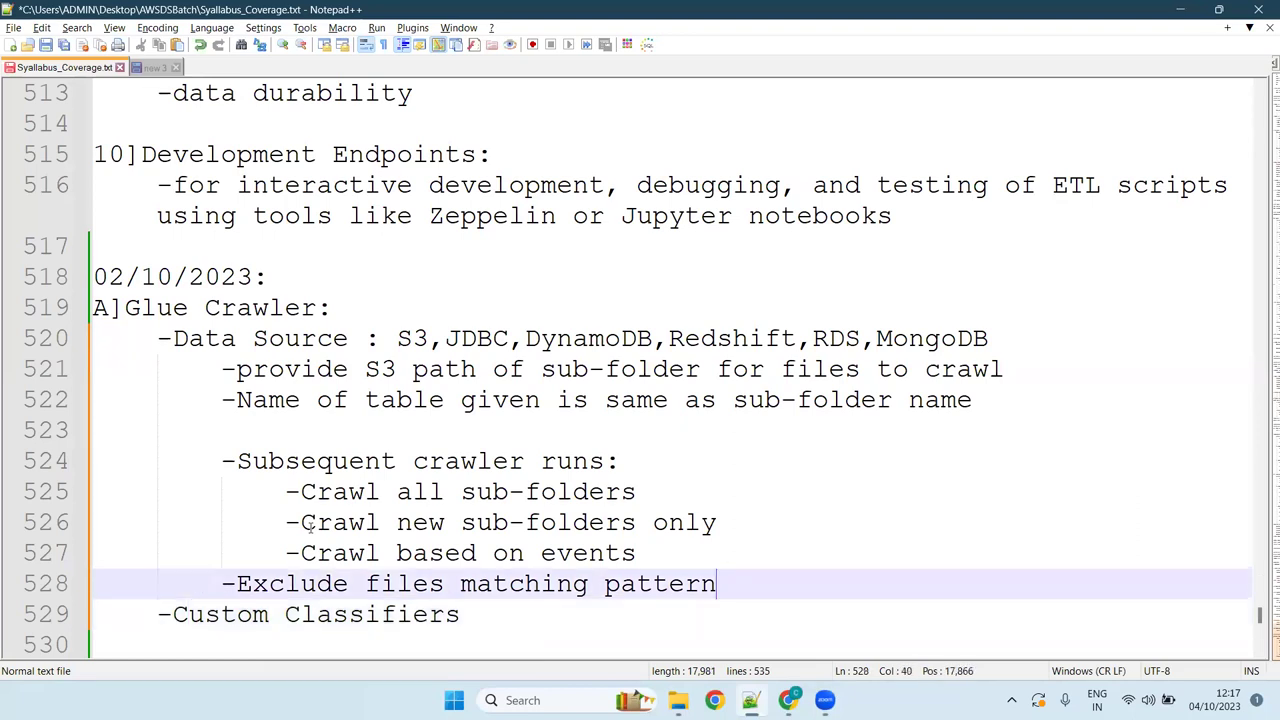
key("Down")
key("Home")
key("Return")
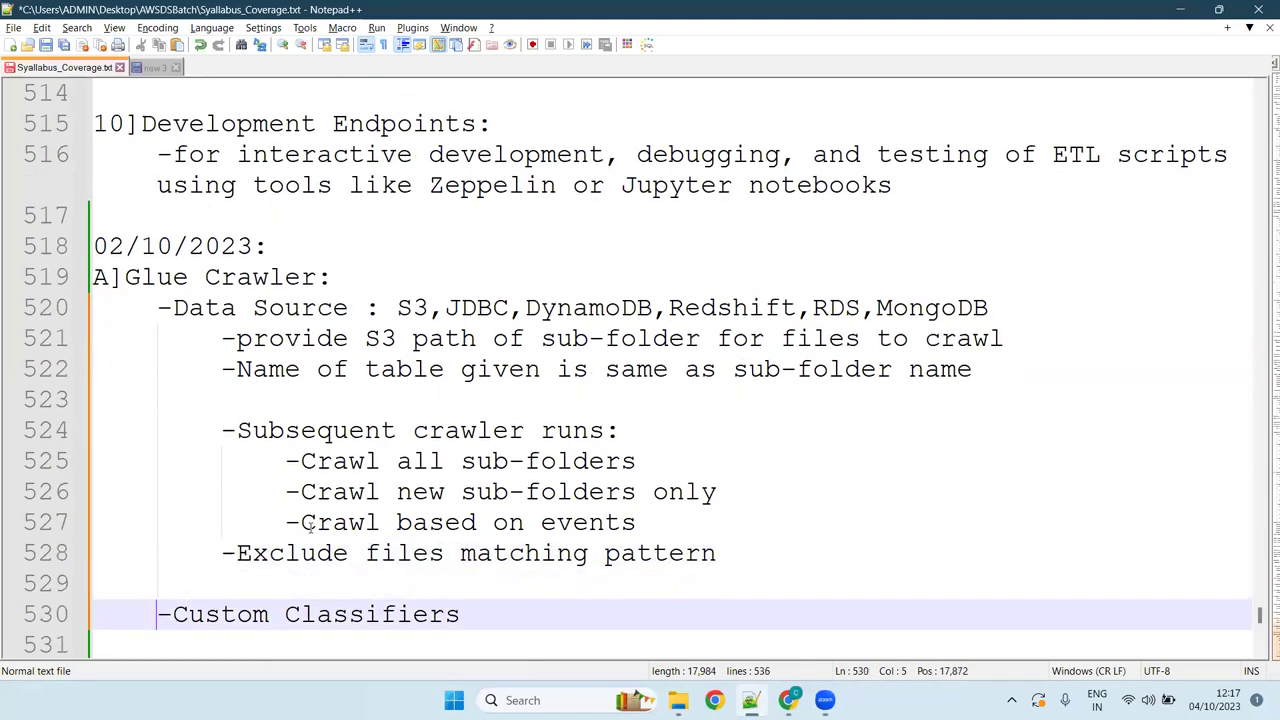
key("Right")
key("Right")
key("Right")
key("Right")
key("Right")
key("Right")
key("Right")
key("Right")
key("Right")
key("Right")
key("Right")
key("Right")
key("Right")
key("Right")
key("Right")
key("Right")
key("Right")
key("Right")
key("Right")
type(":")
Add a nested bullet under "Custom Classifiers:" reading "provide structure or schema defination of file to be crawled".
key("Return")
key("Tab")
type("-")
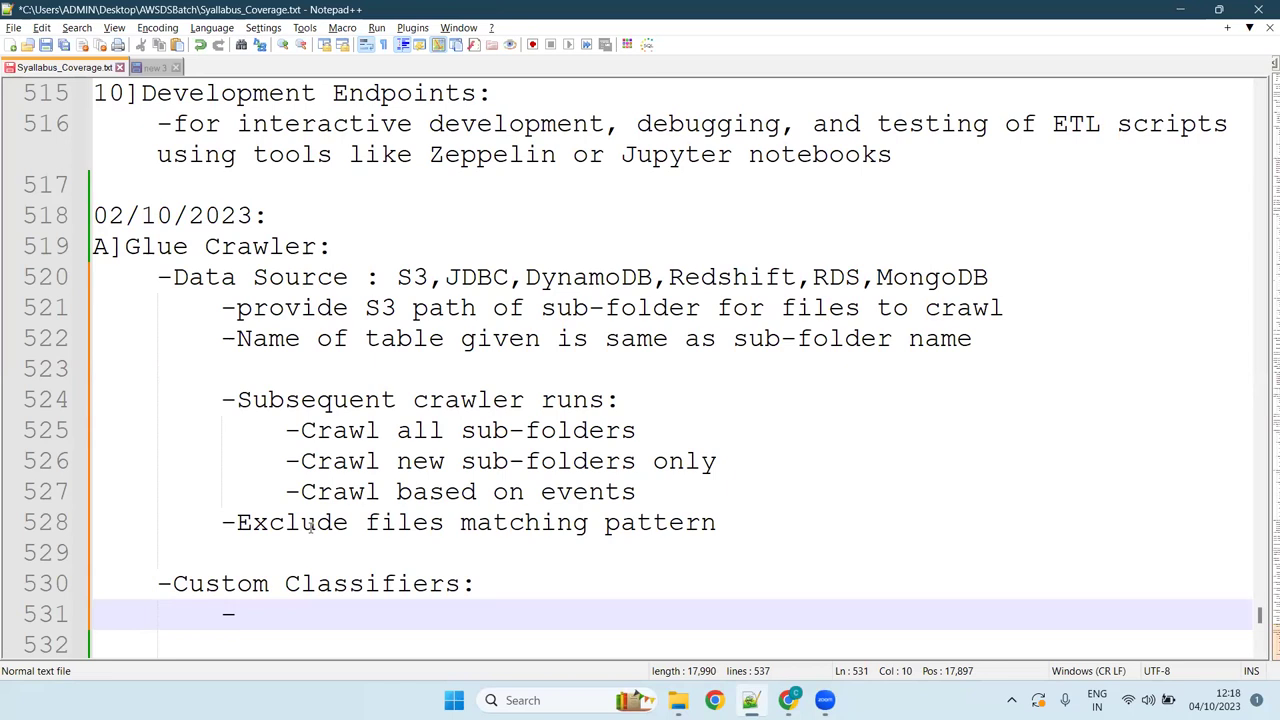
type("provide struct")
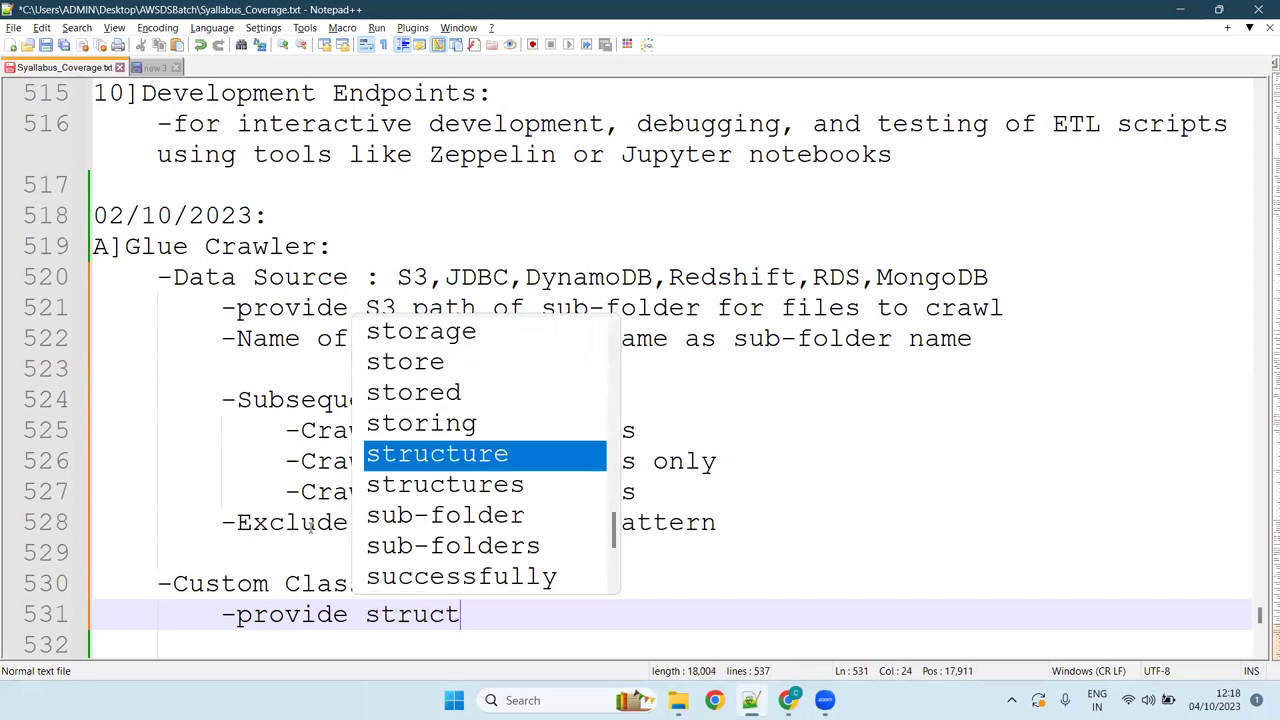
type("ure ")
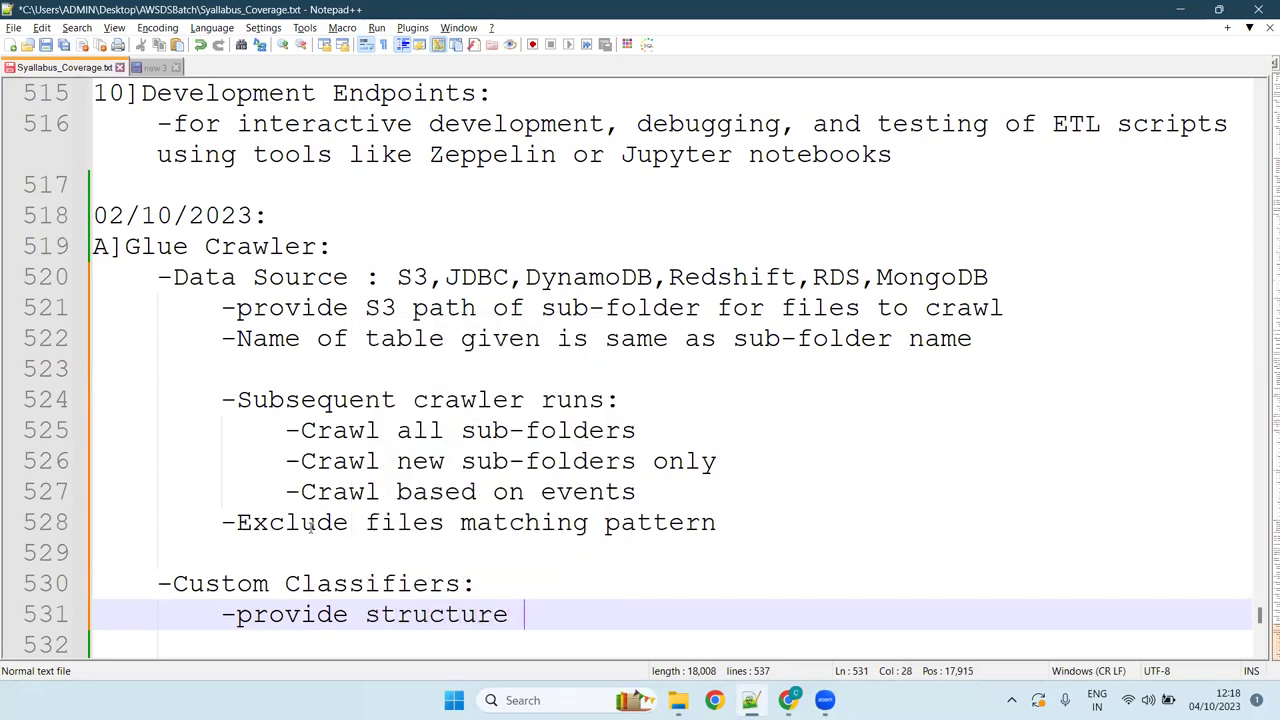
type("or schema de")
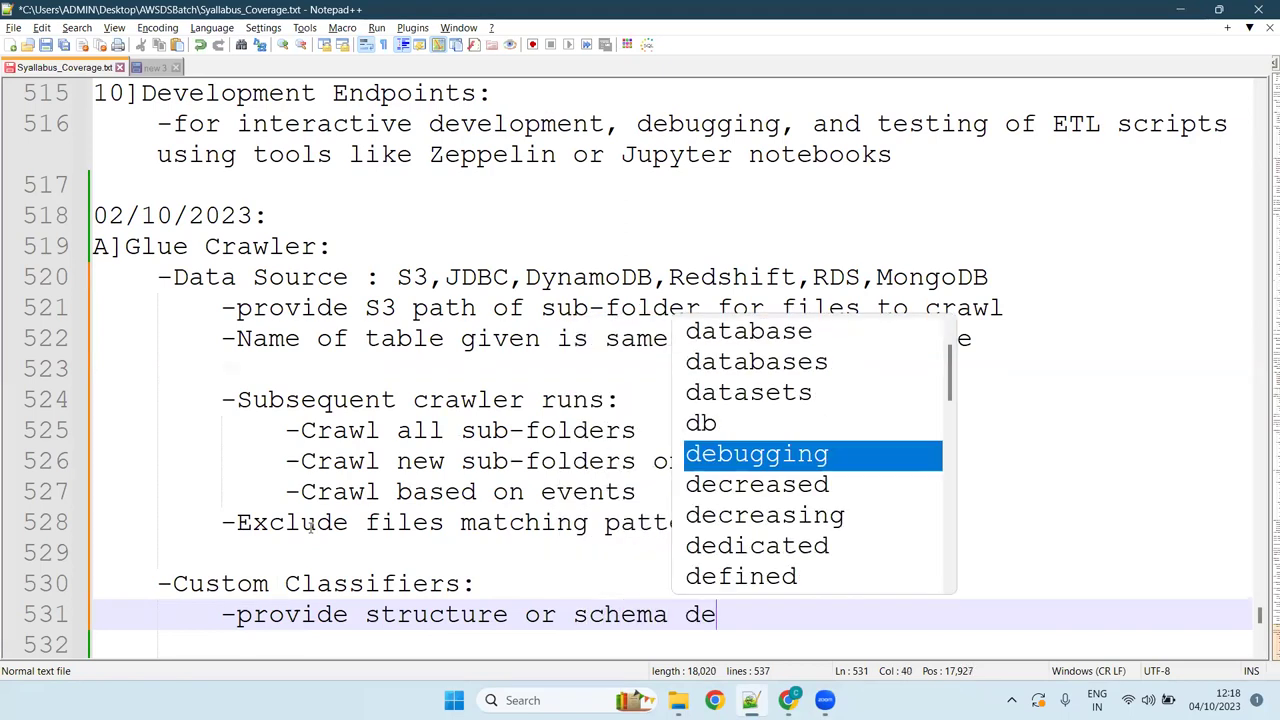
type("fination ")
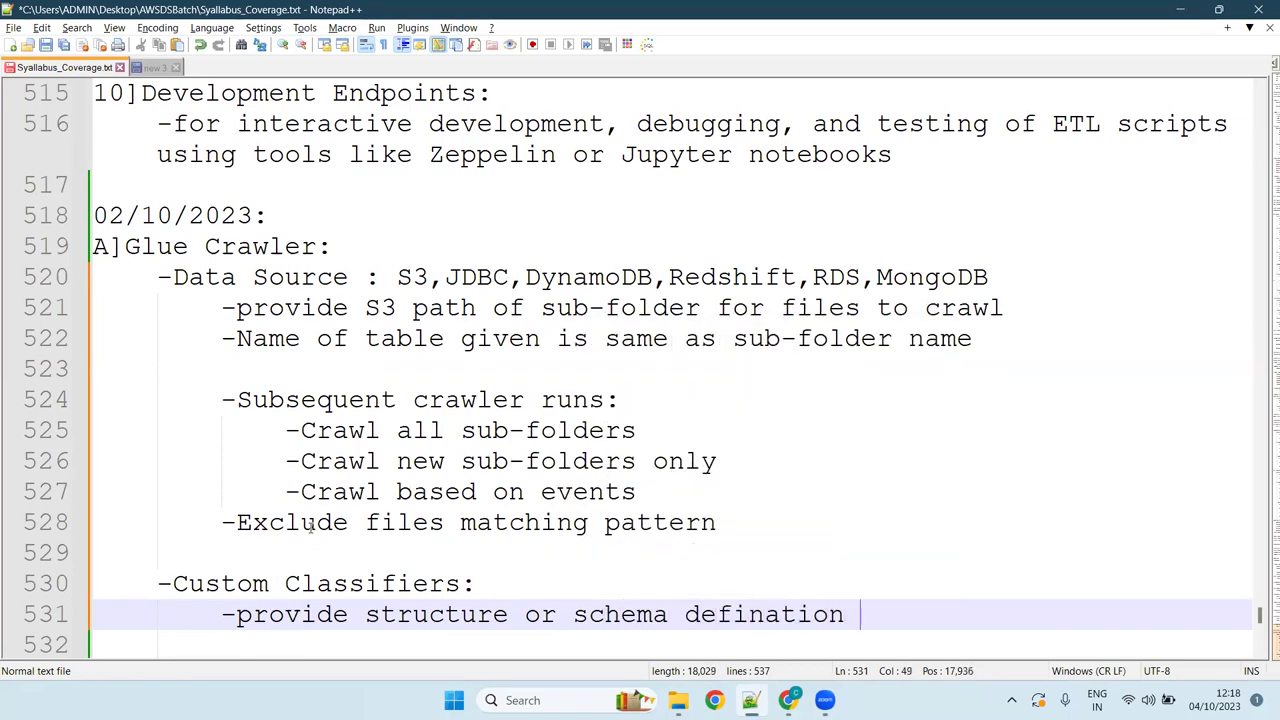
type("of file to")
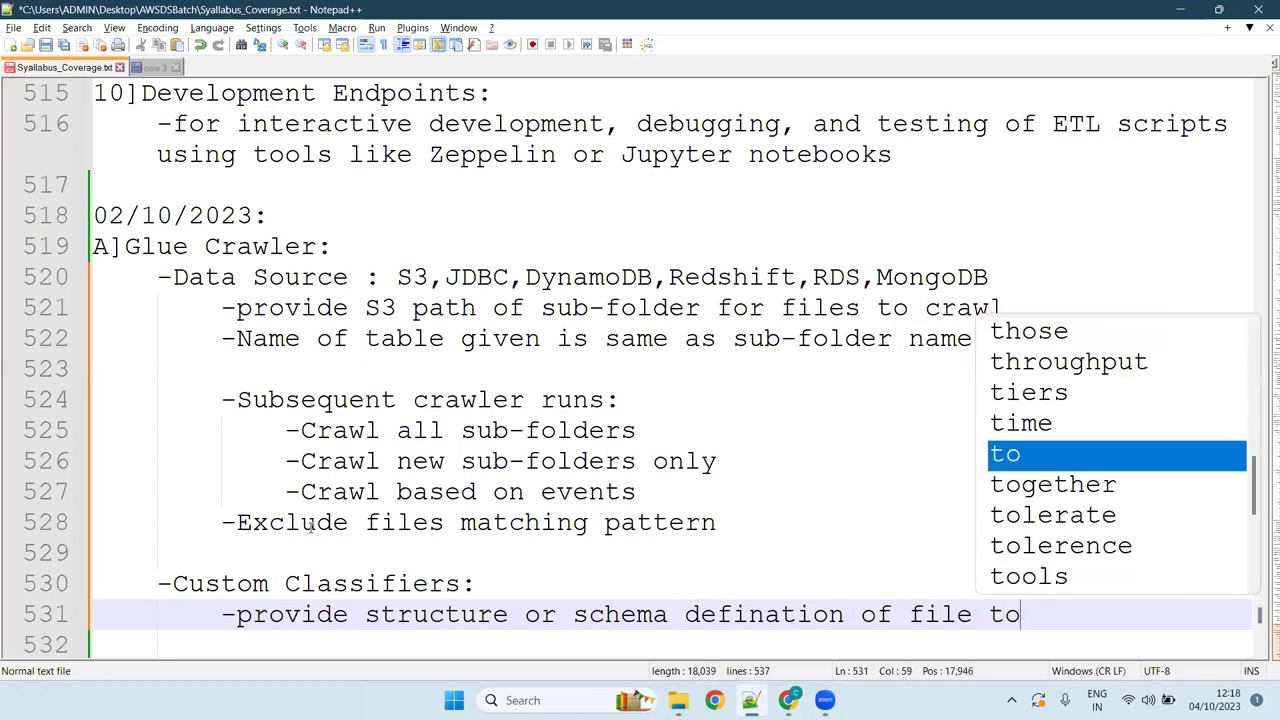
type(" be crawled")
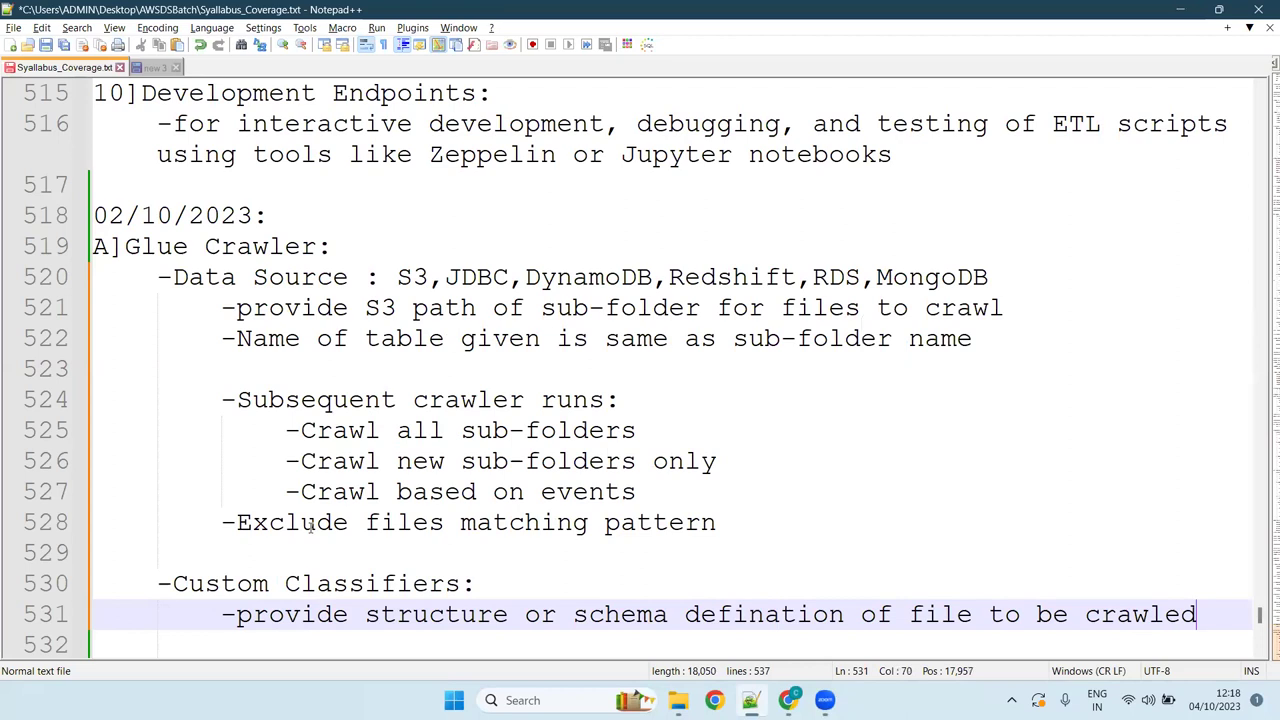
Add a second nested bullet, "generally used for file formats and definations not supported by built in classifiers of Glue", and start a new line.
key("Return")
type("-genr")
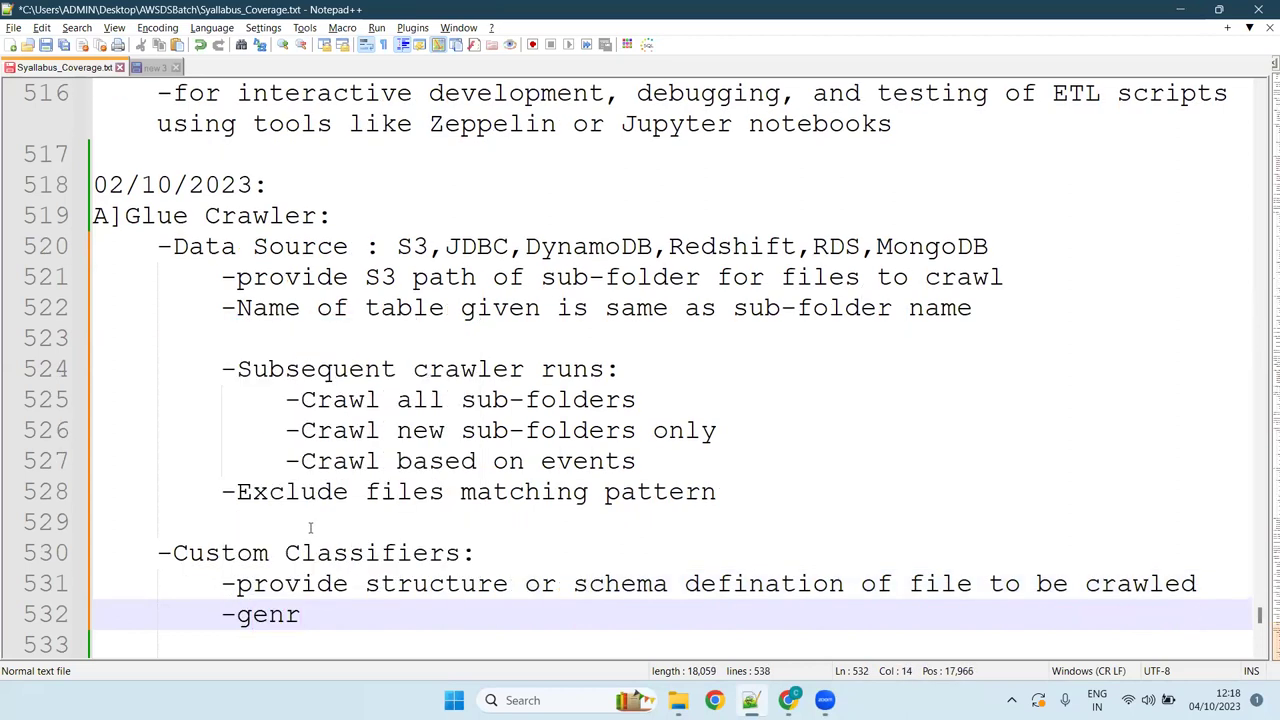
key("BackSpace")
type("erally used for ")
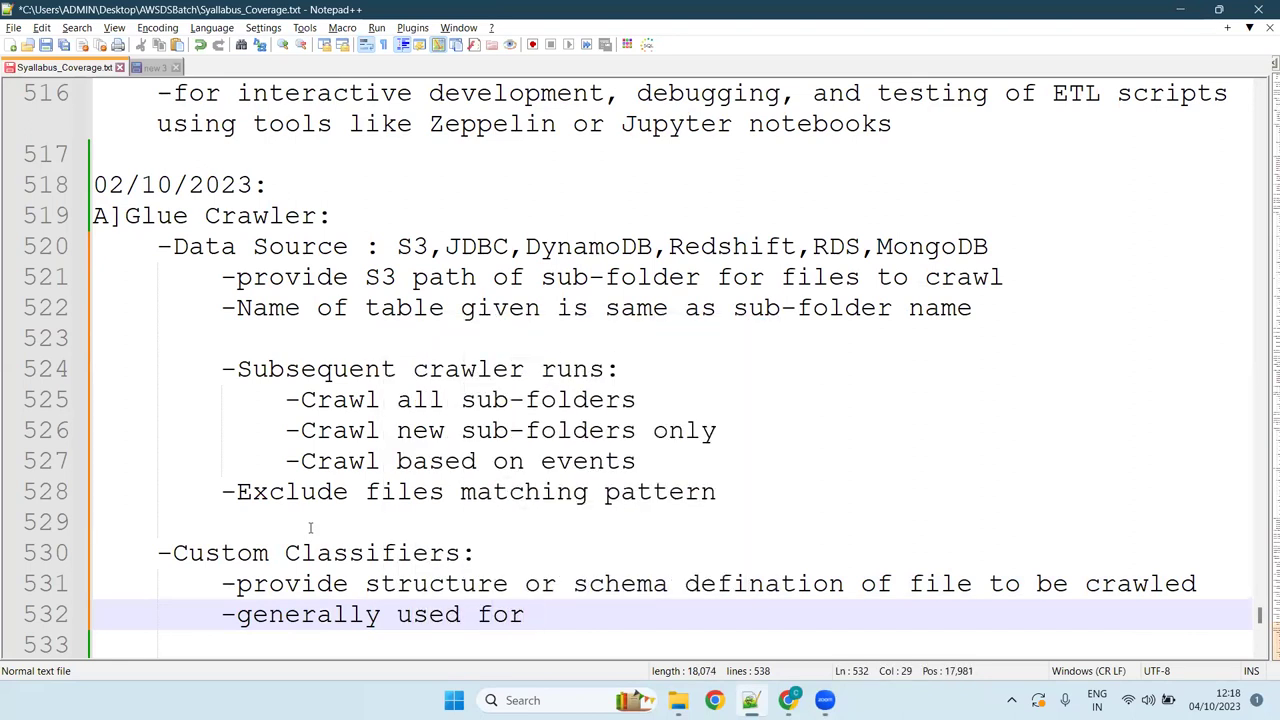
type("file f")
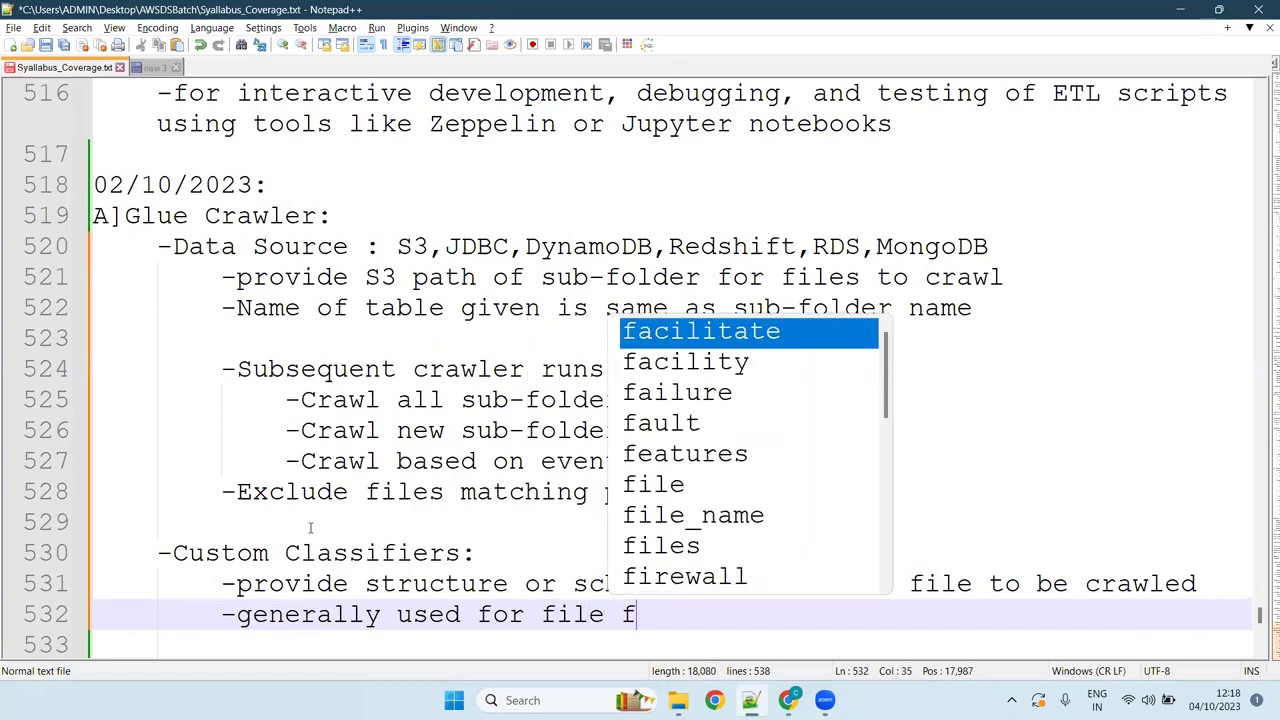
type("ormats and definato")
key("BackSpace")
type("ions not su")
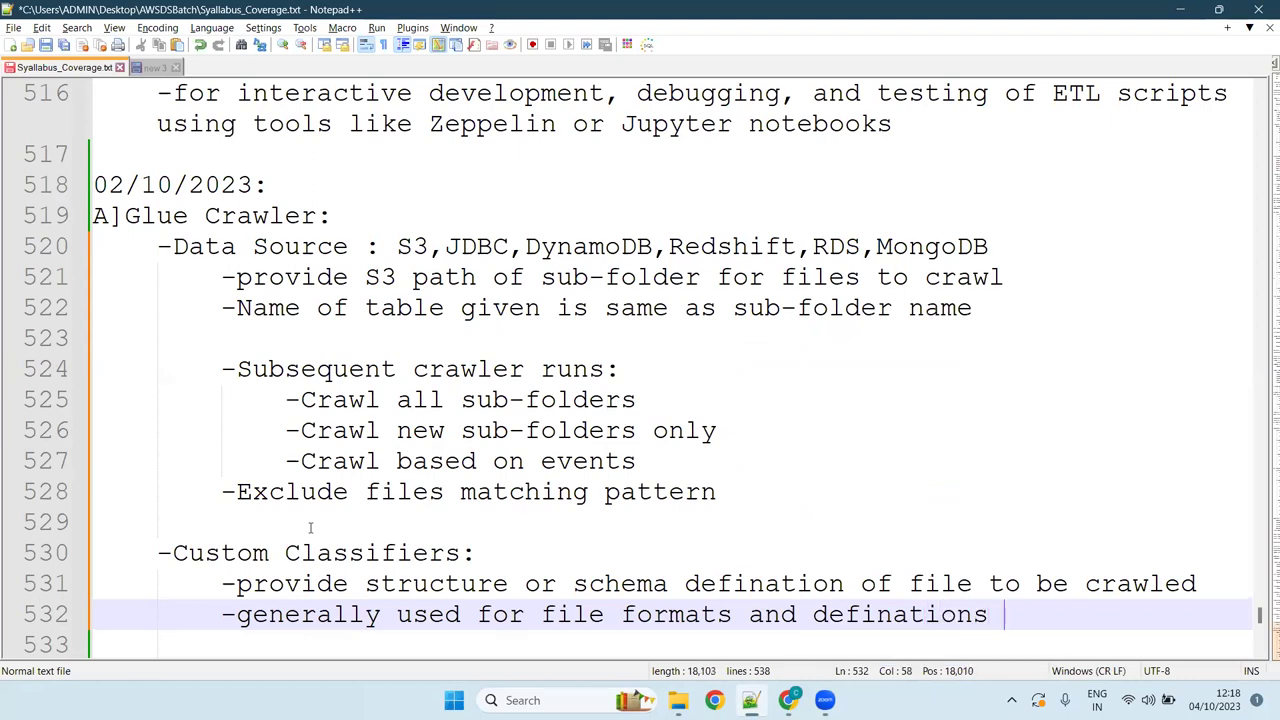
type("ppoe")
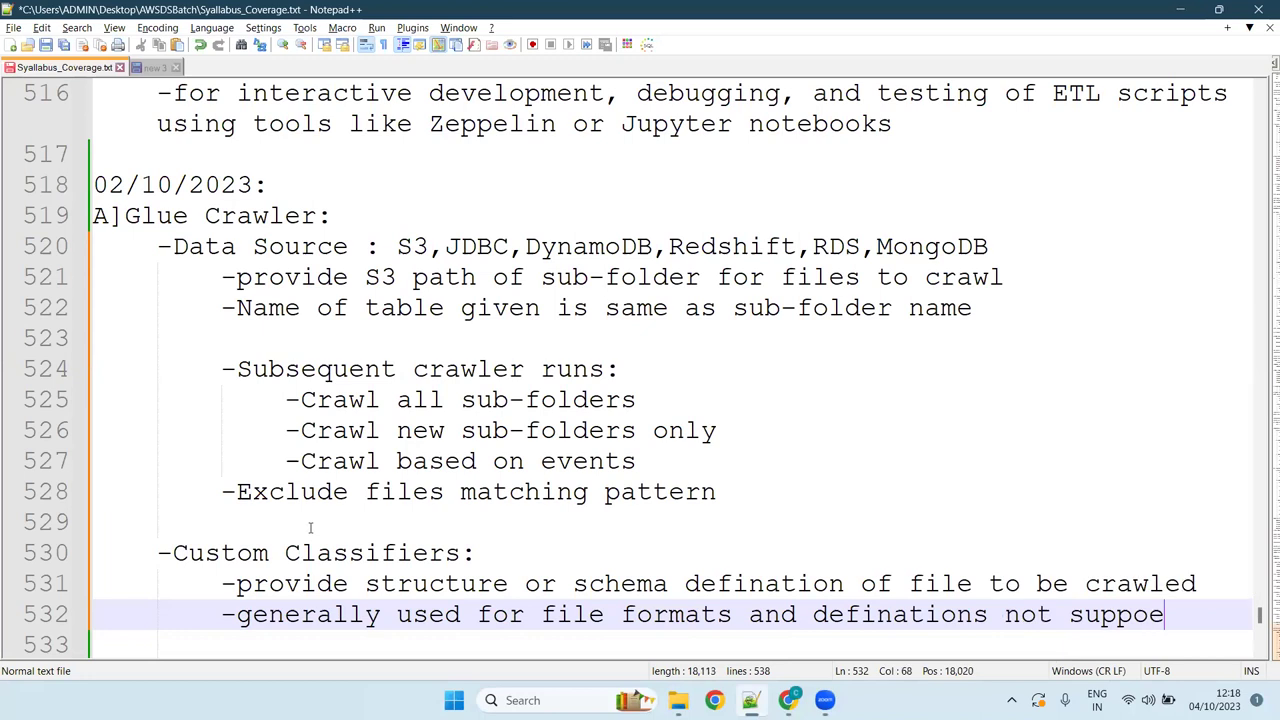
key("BackSpace")
type("rted by buil")
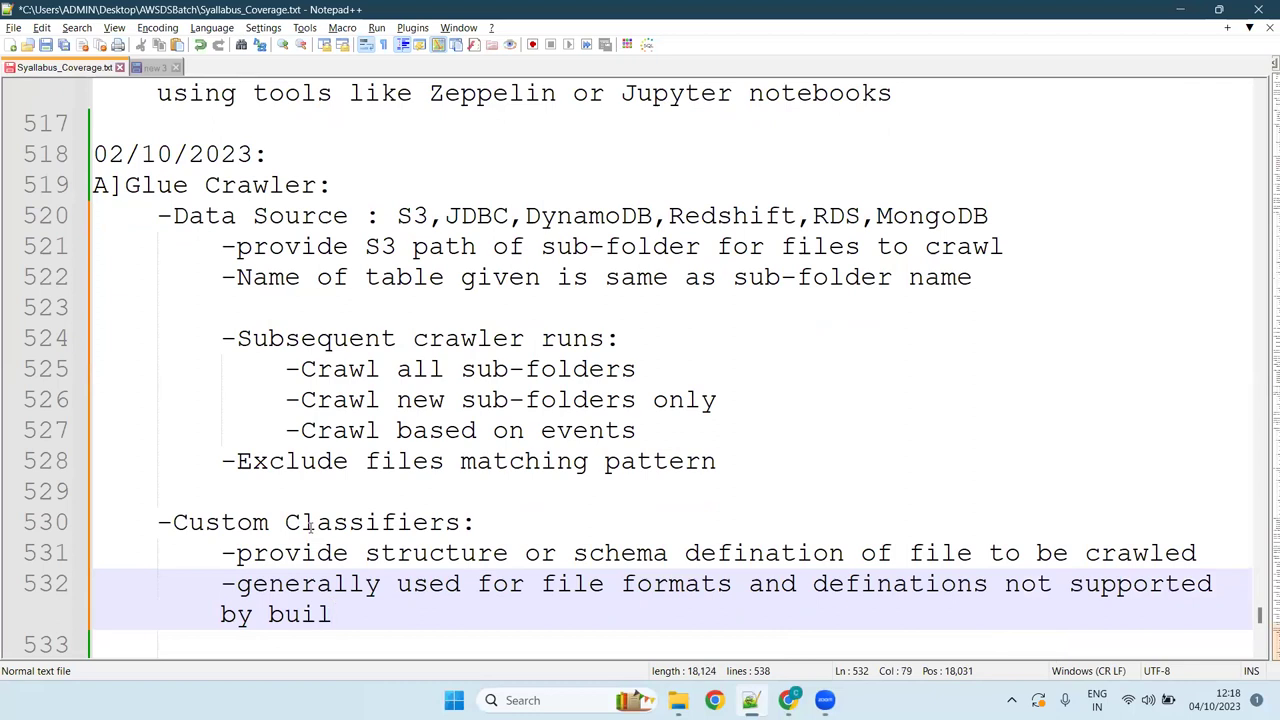
type("t i")
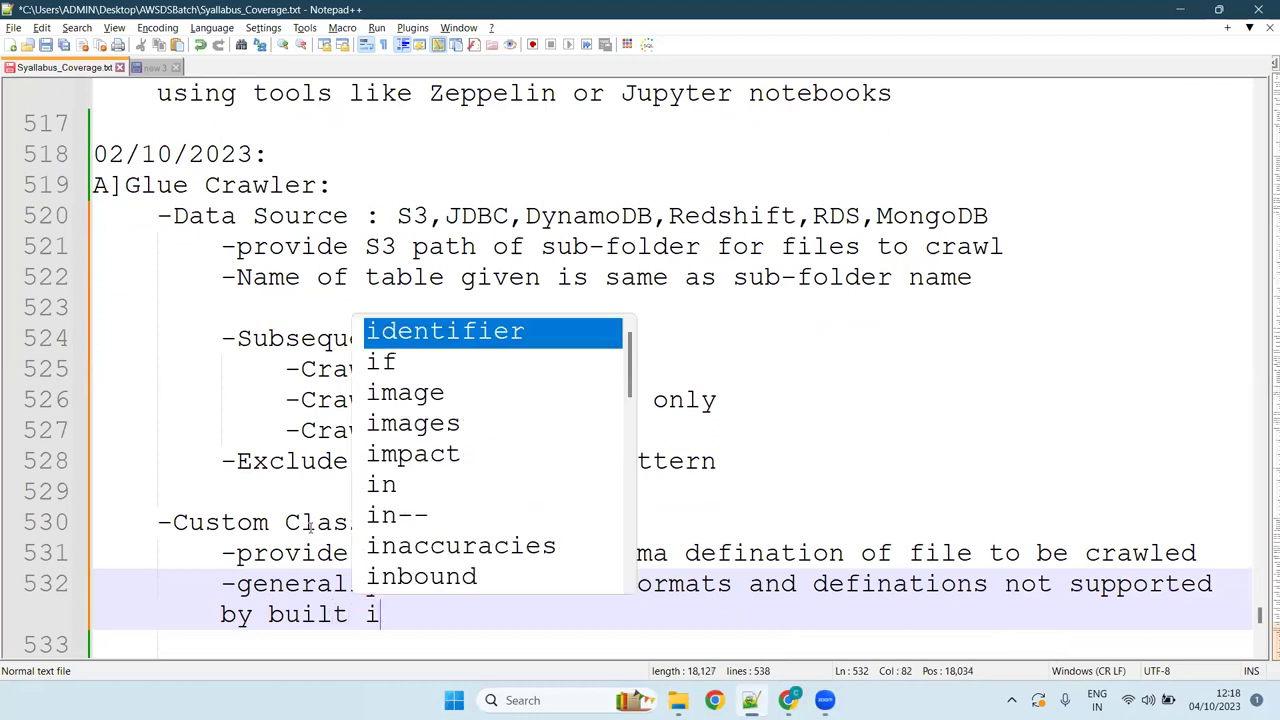
type("n classi")
key("BackSpace")
type("sifi")
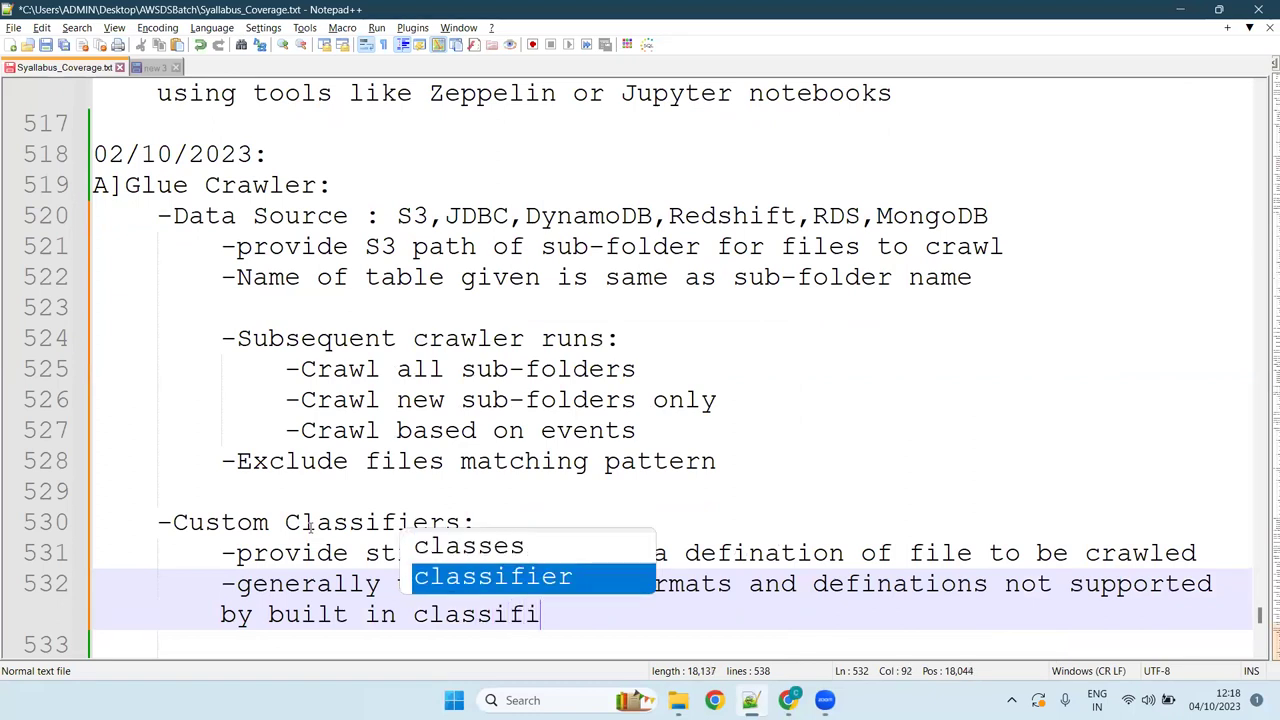
key("Return")
type("s")
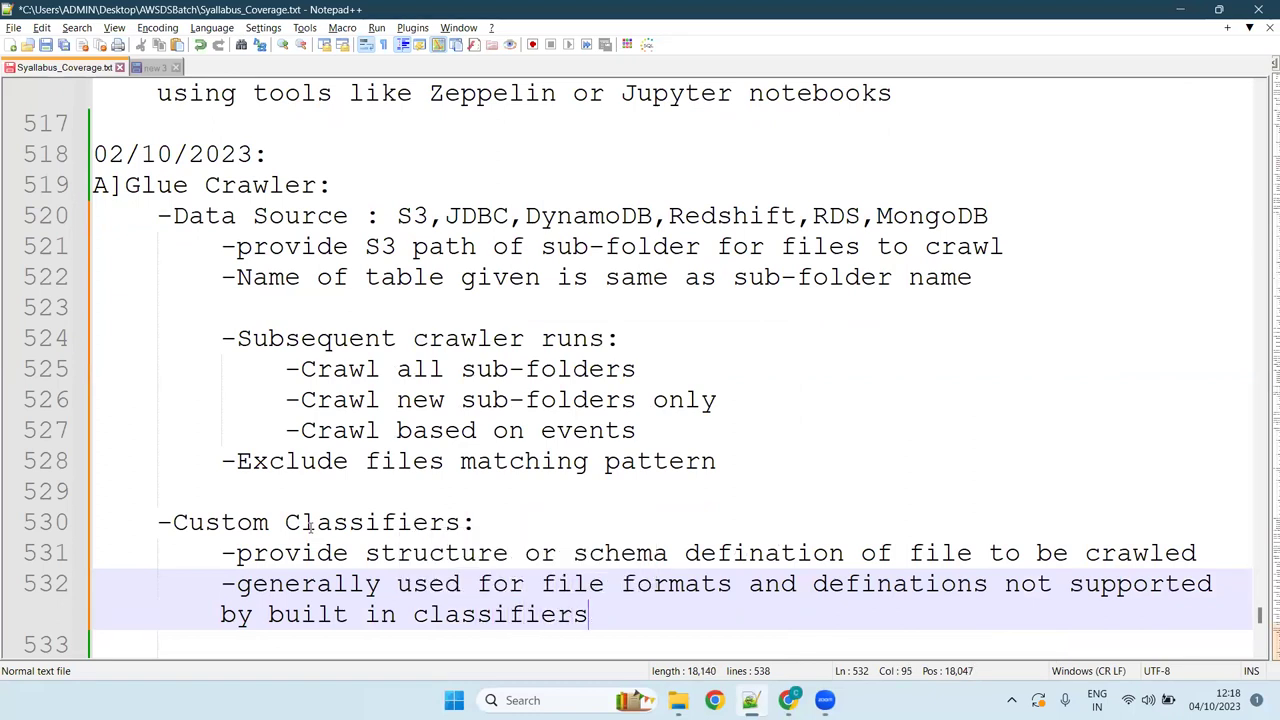
type(" of Glue")
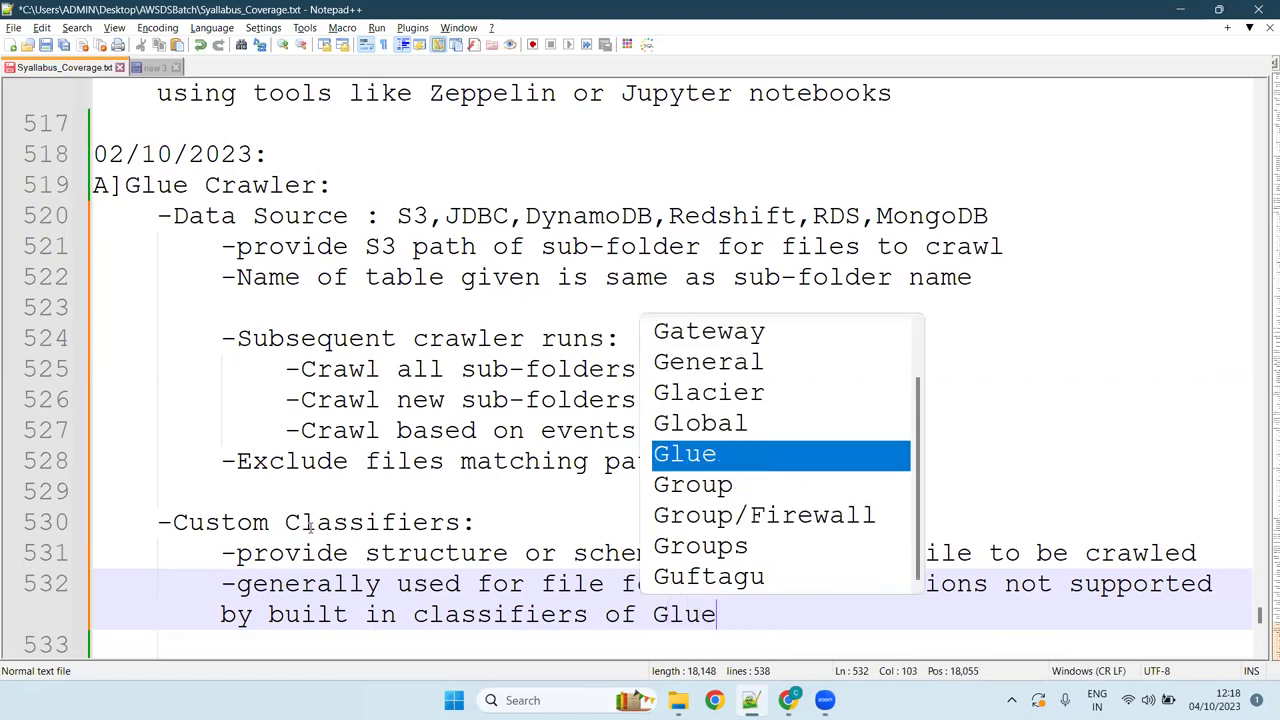
key("Return")
key("Return")
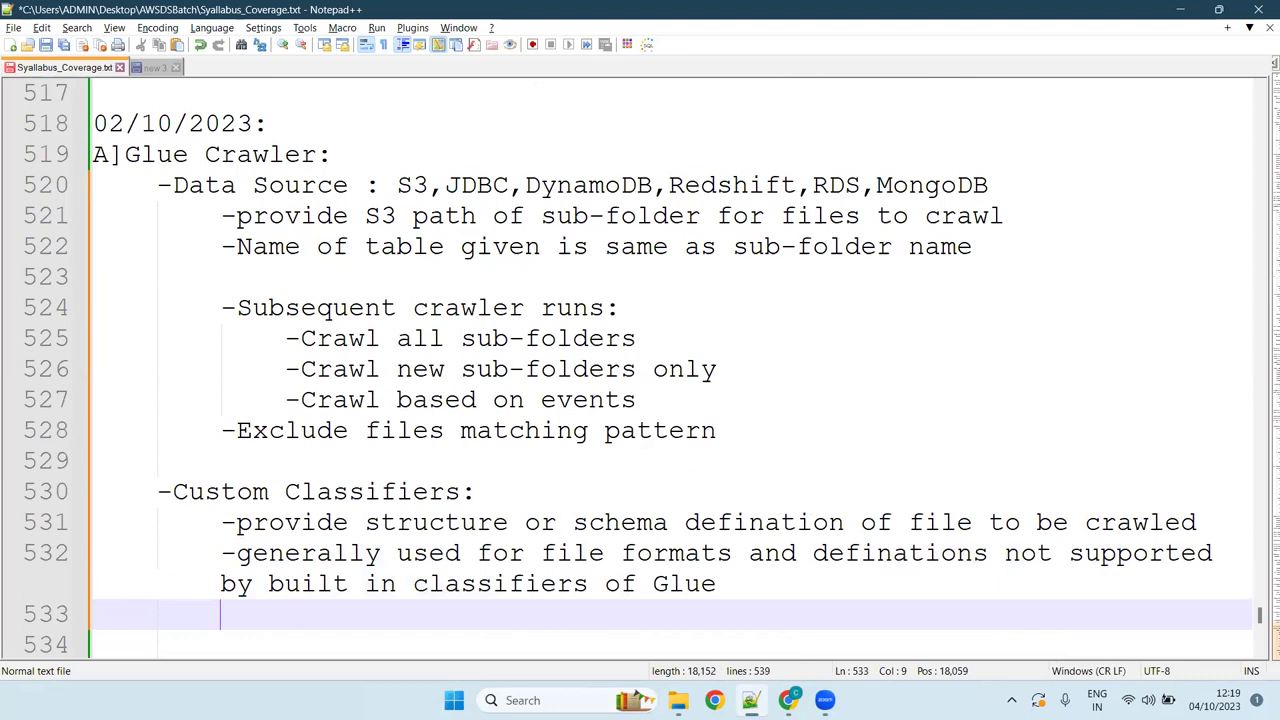
Switch to the AWS Glue console and start adding a new custom classifier from the crawler's optional custom classifiers section.
left_click(788, 700)
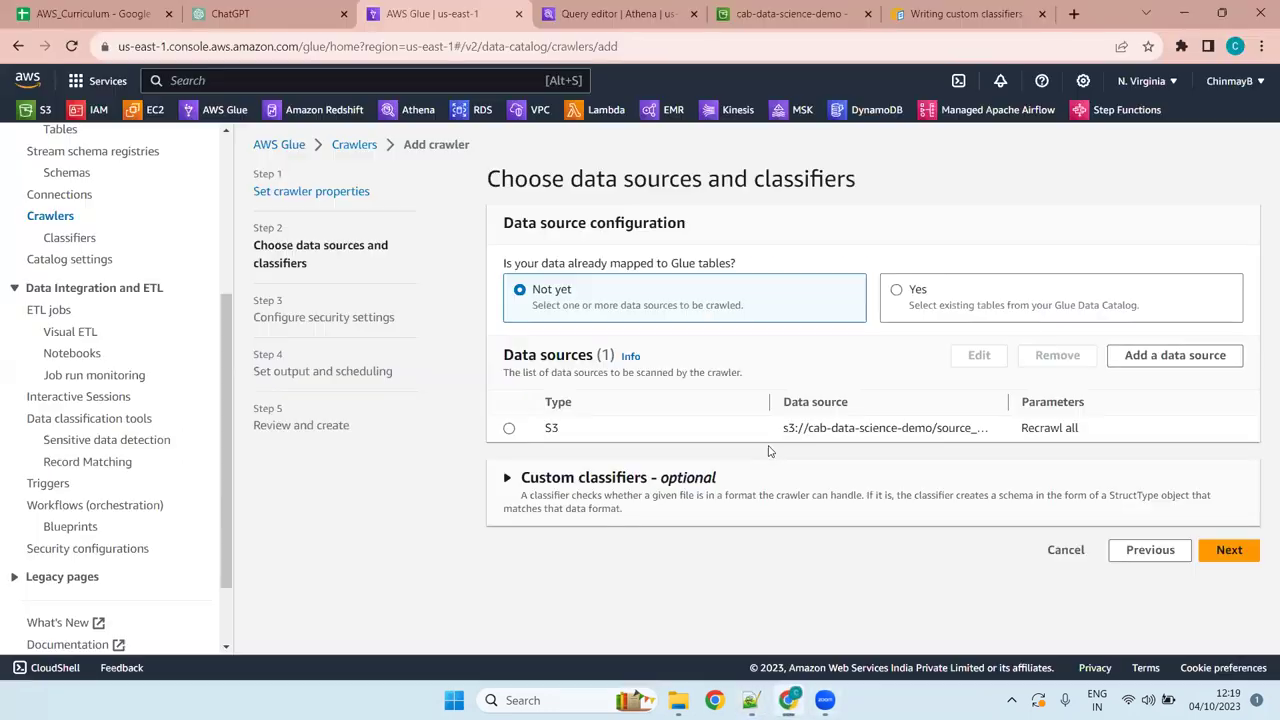
left_click(677, 490)
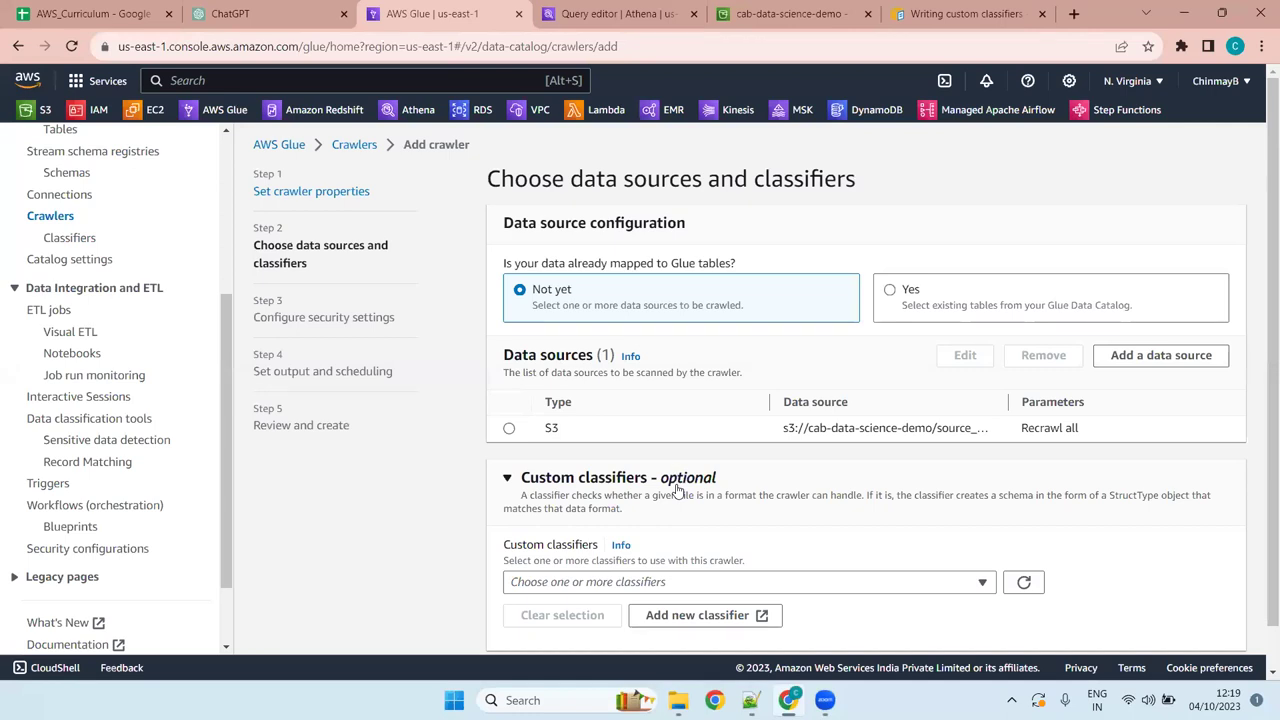
left_click(680, 612)
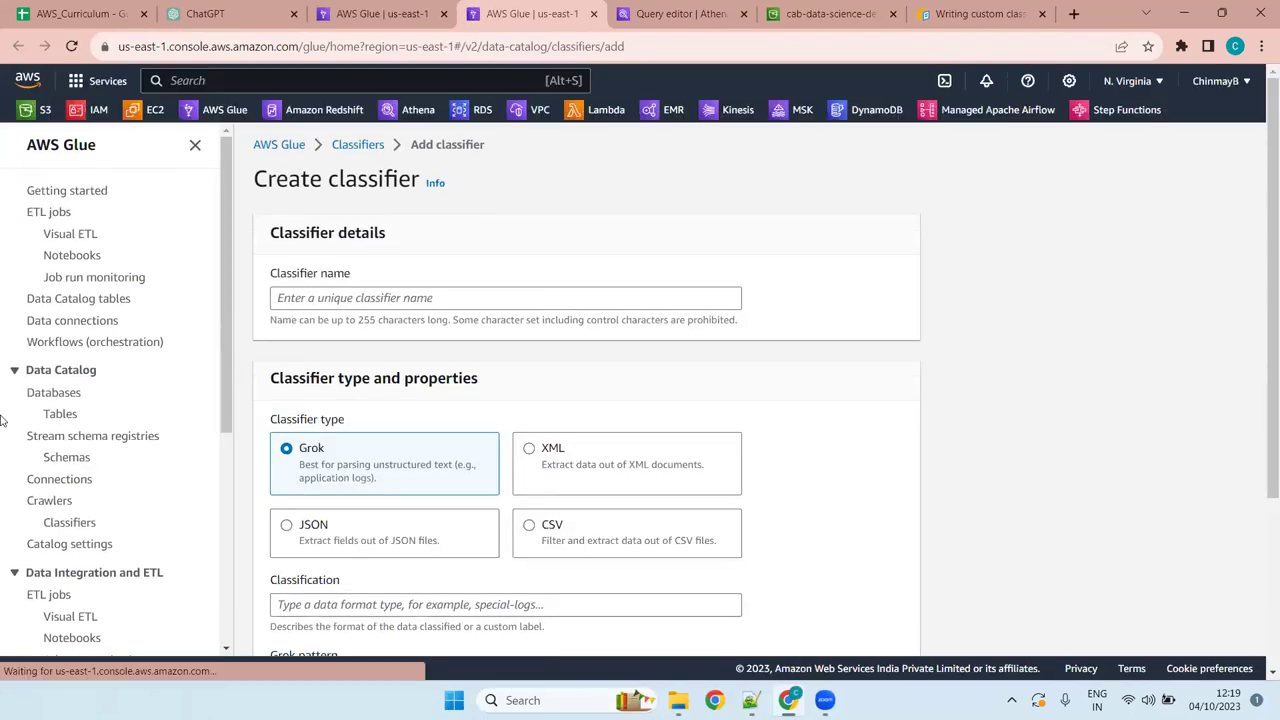
Name the new classifier customer_classifier.
left_click(397, 299)
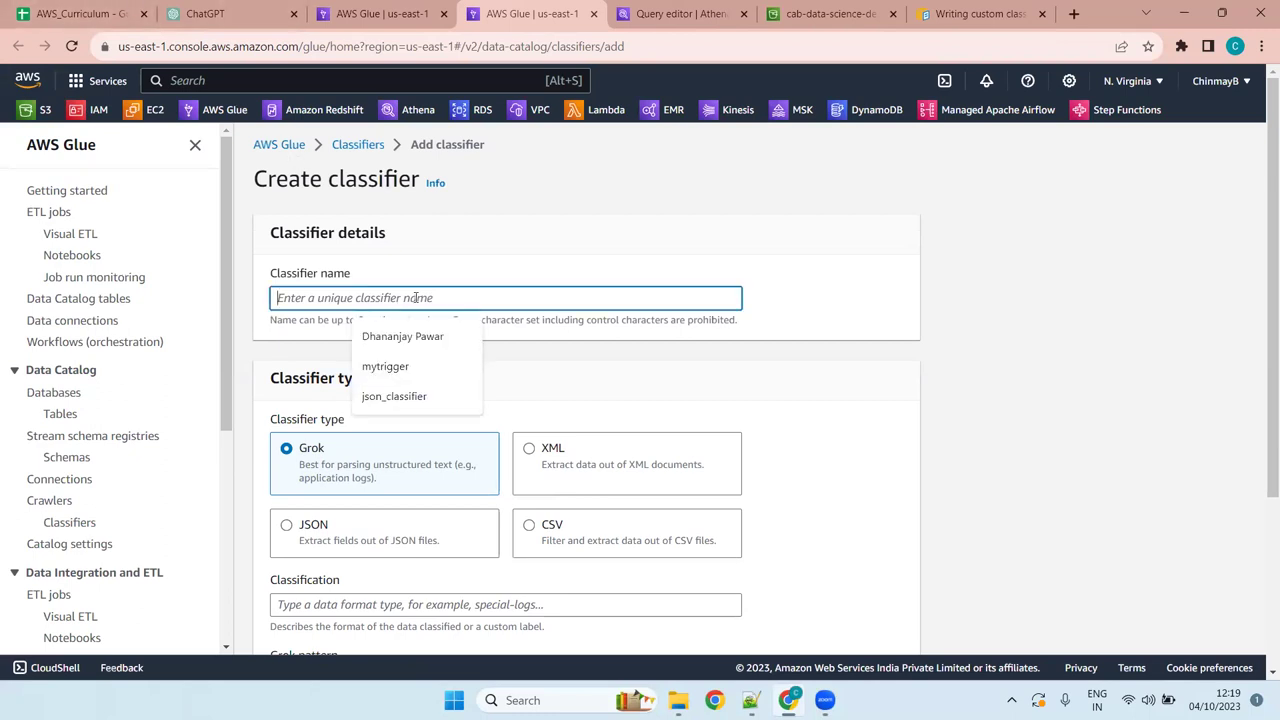
type("custom")
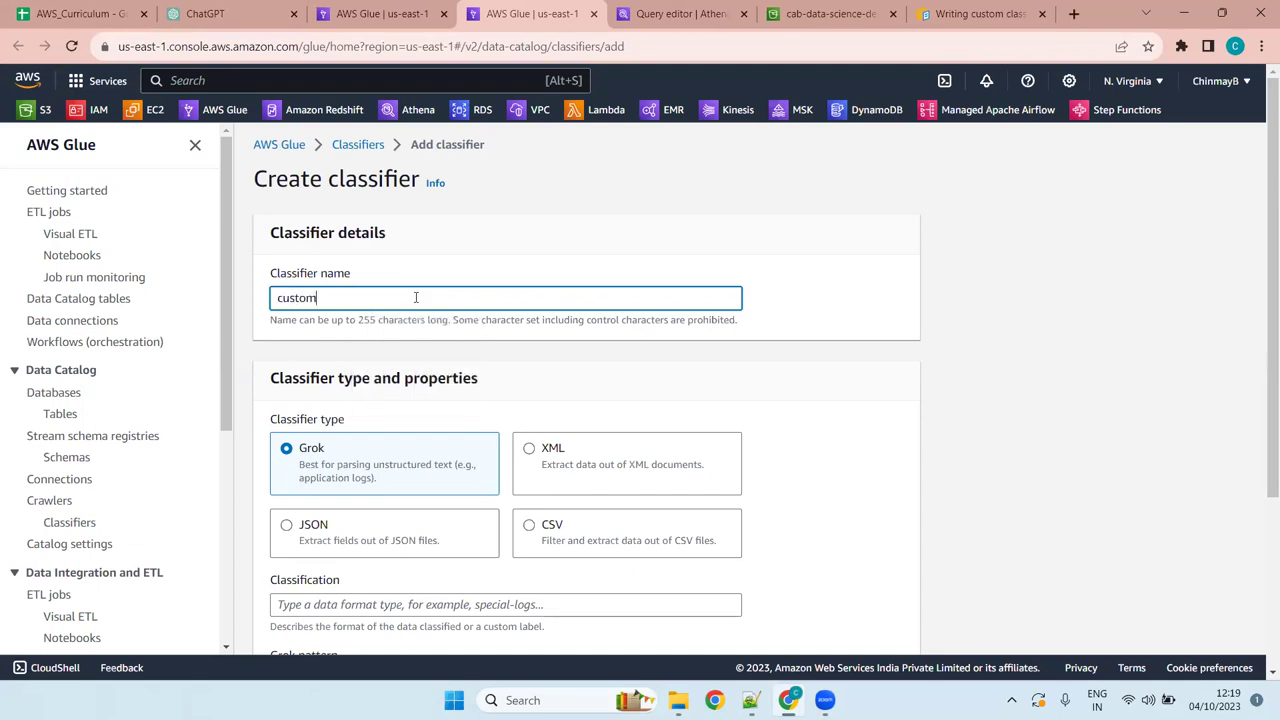
type("er_classifier")
left_click_drag(271, 378, 520, 380)
left_click(520, 380)
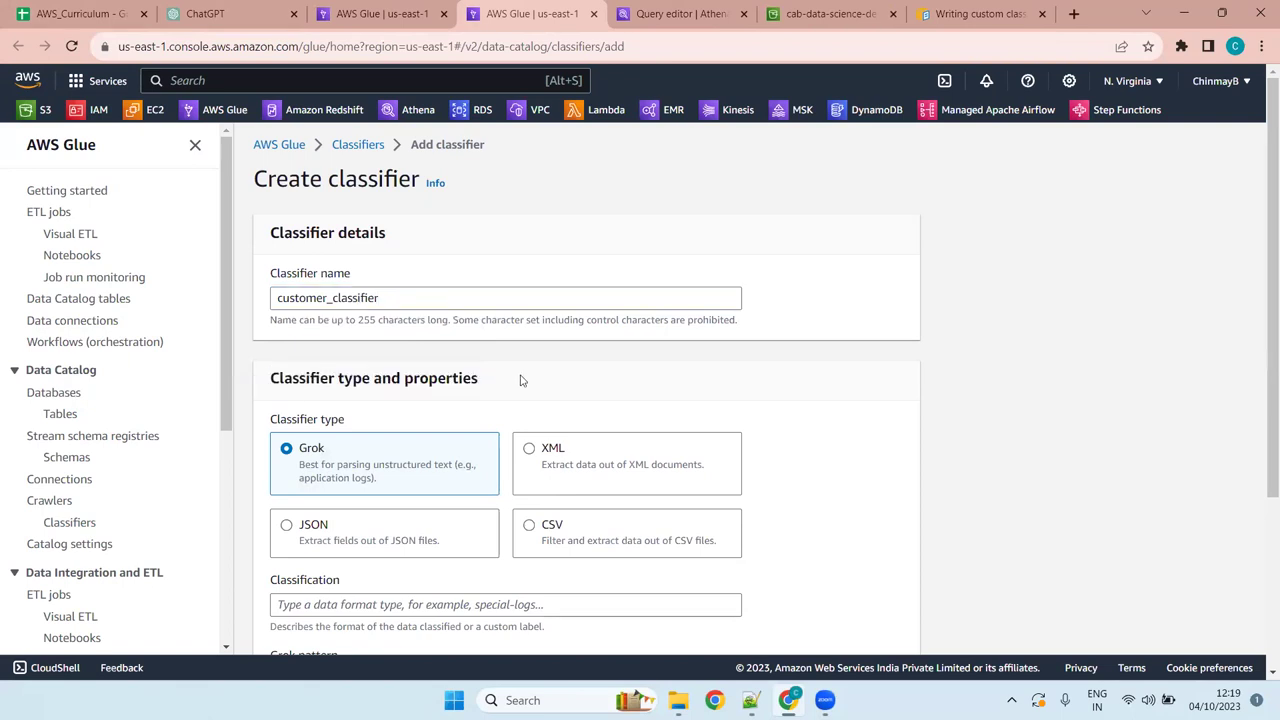
Compare the properties offered for the Grok, XML, JSON and CSV classifier types, ending on the JSON path setting.
left_click_drag(1262, 158, 1260, 302)
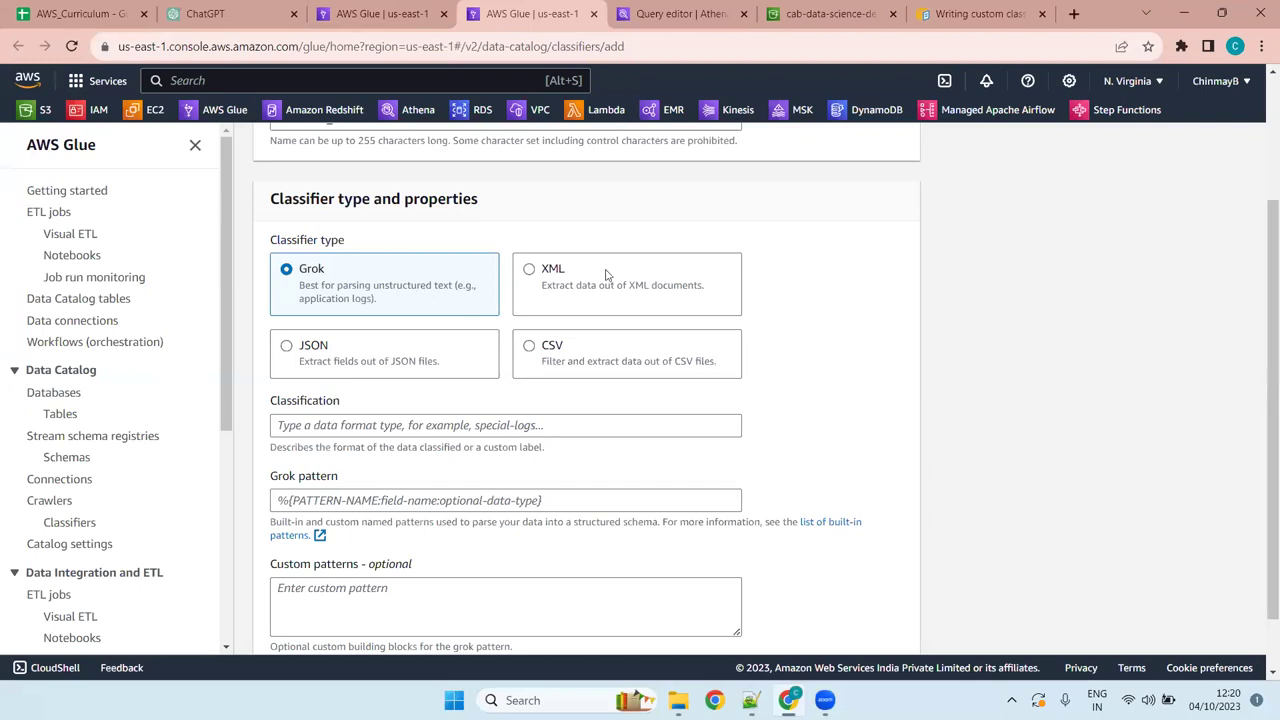
left_click(631, 295)
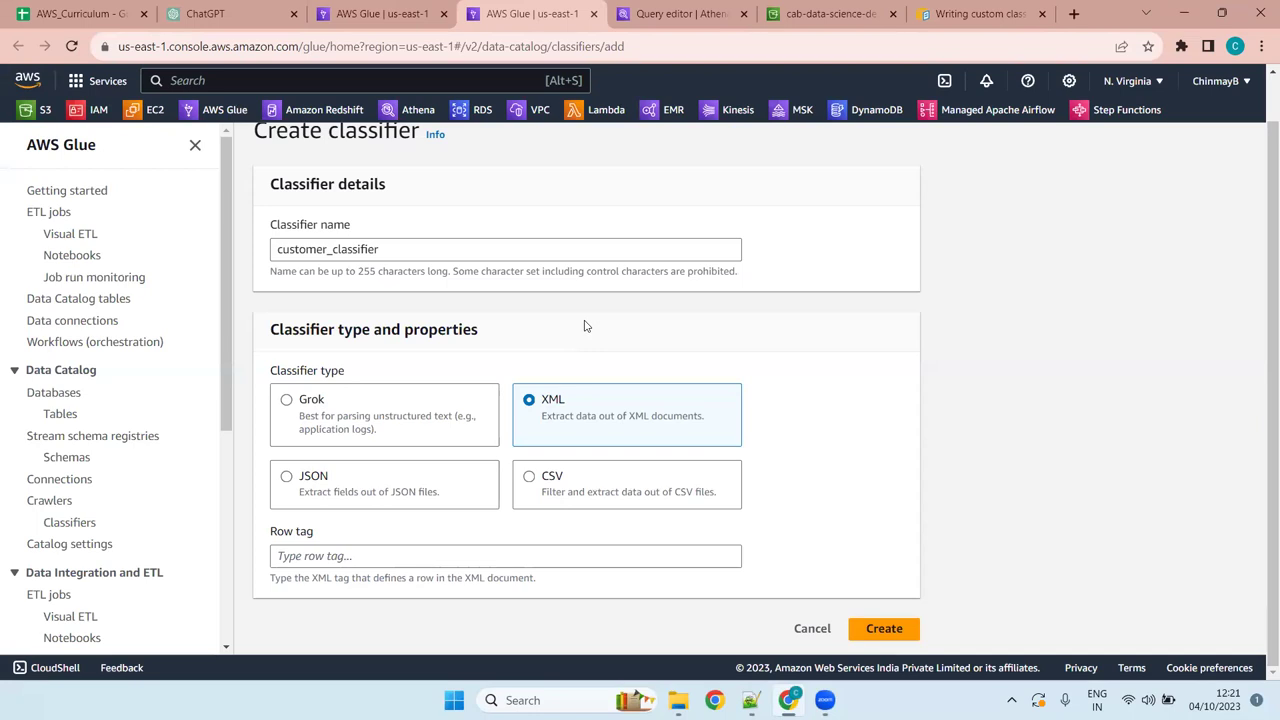
left_click(360, 481)
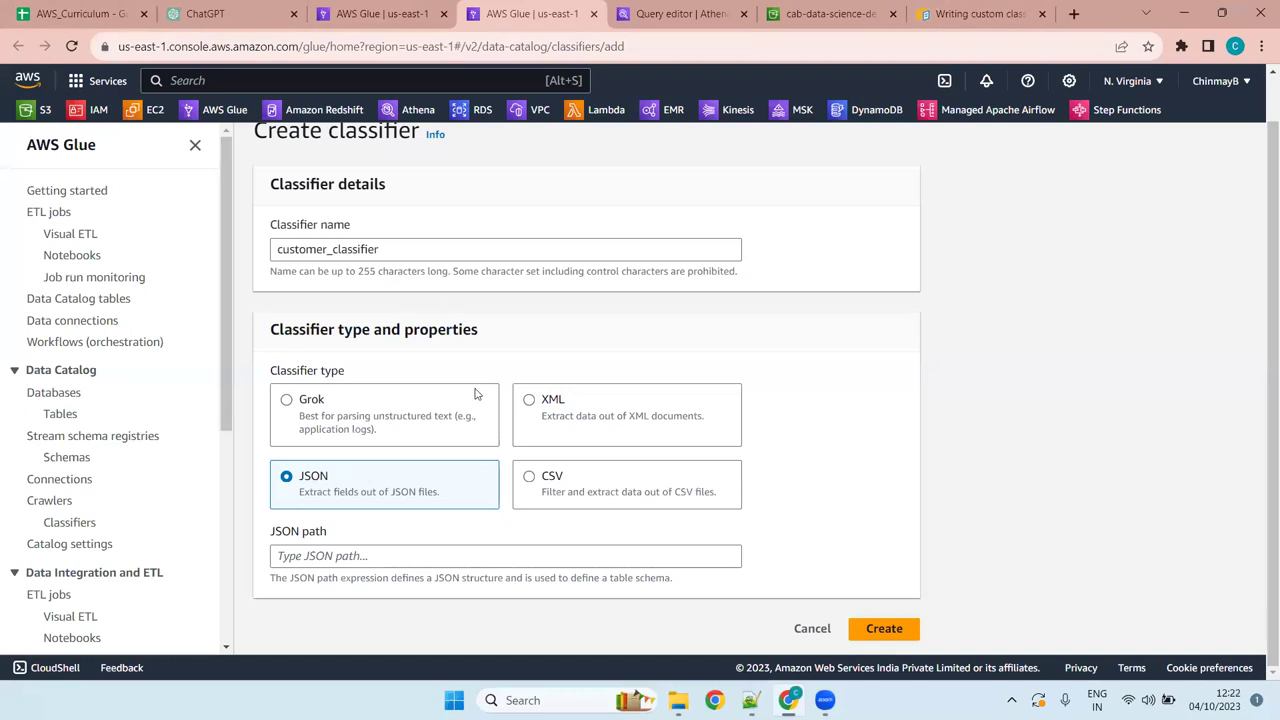
scroll(476, 394, "up", 1)
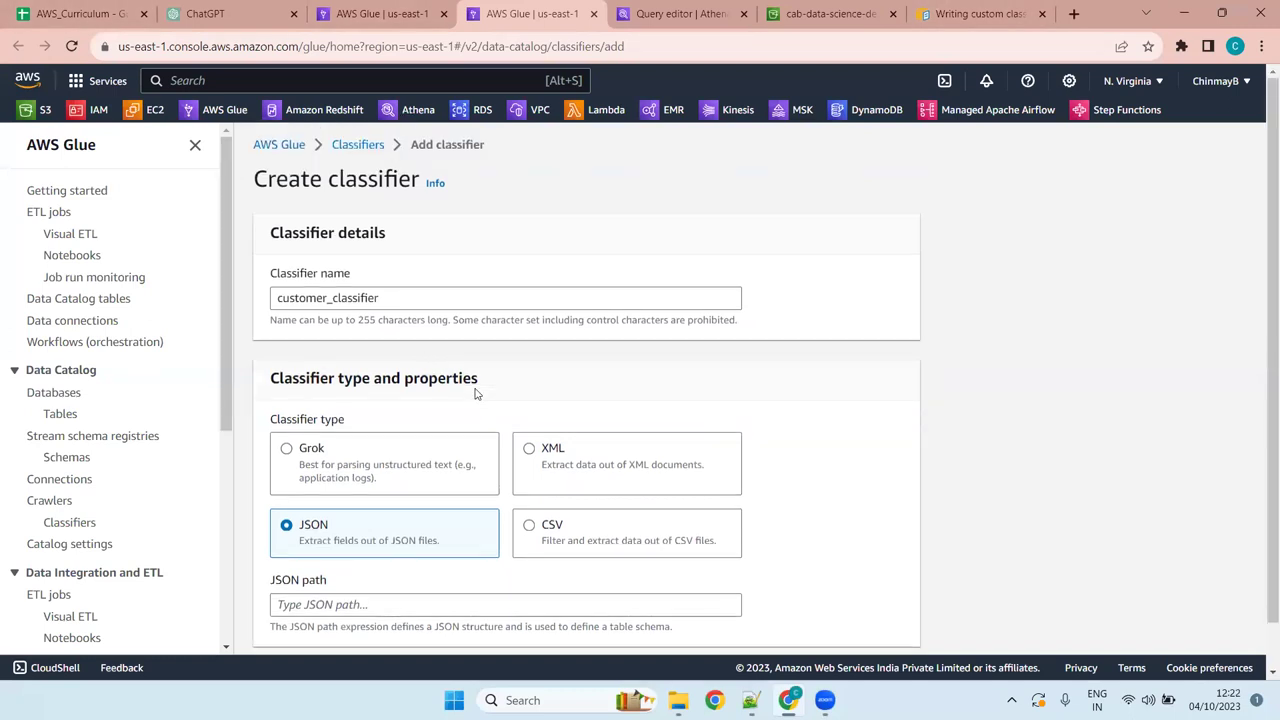
left_click(640, 537)
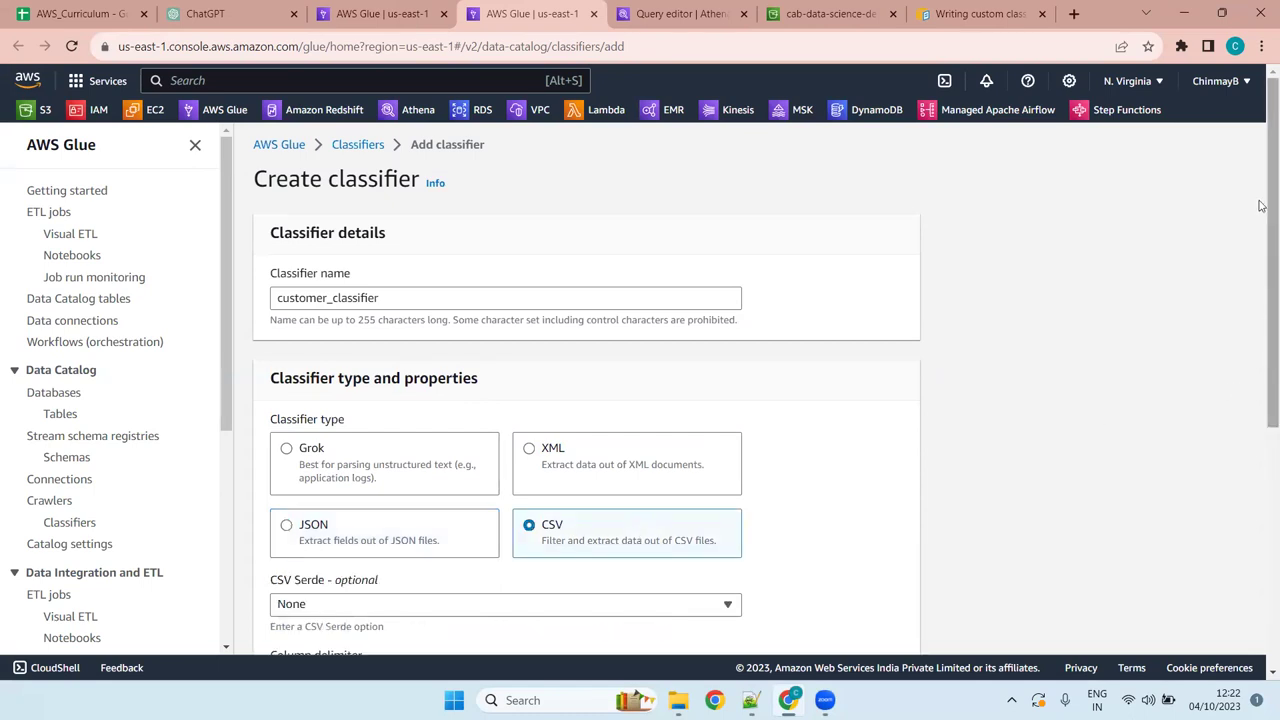
left_click_drag(1262, 206, 1262, 297)
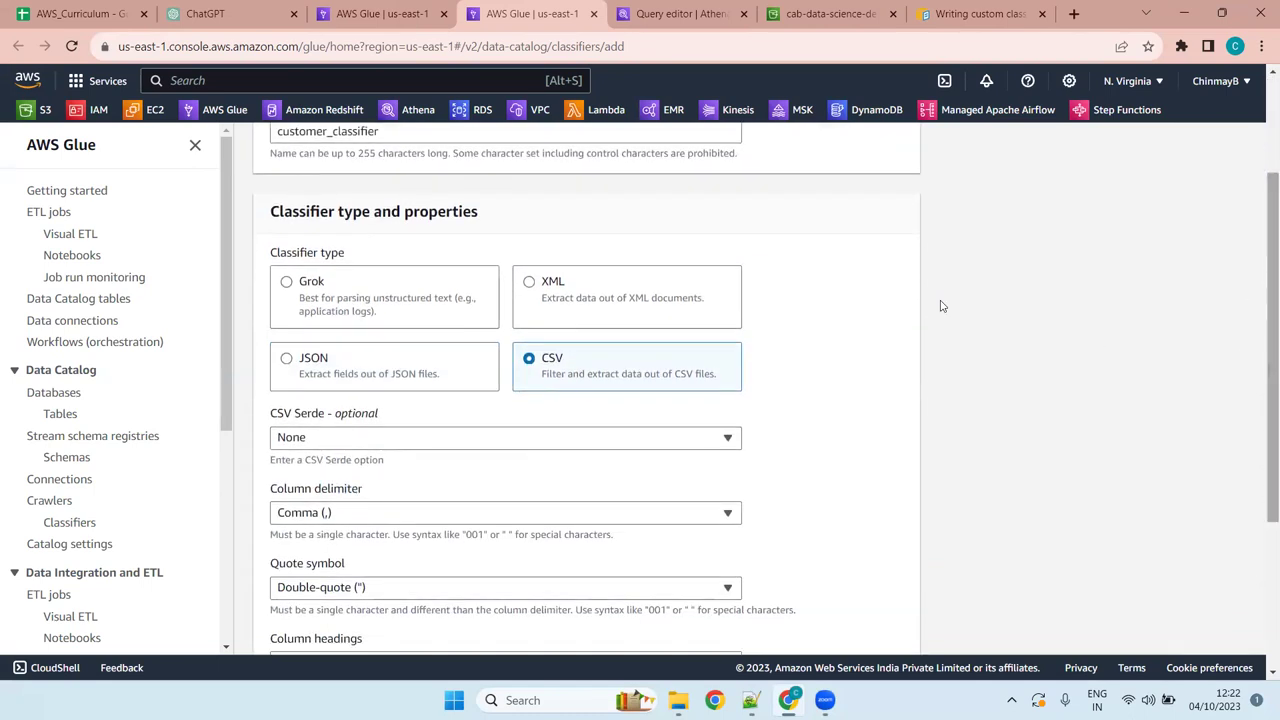
left_click(360, 370)
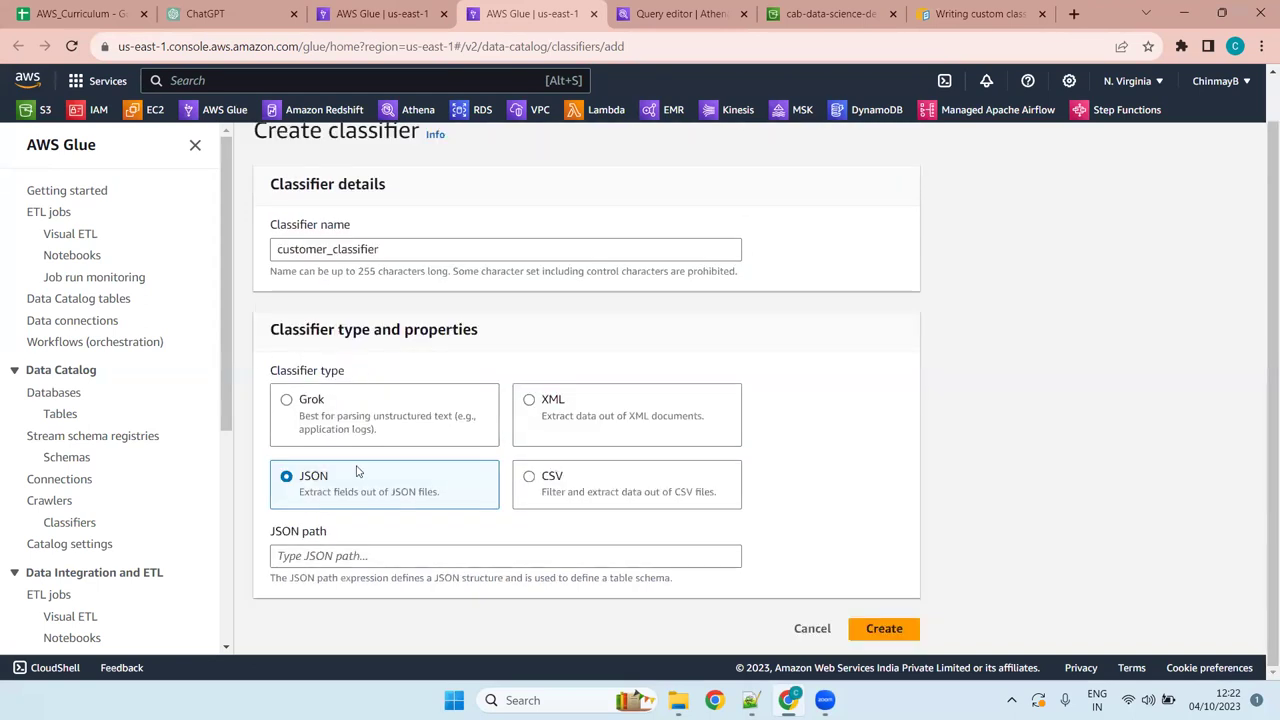
left_click(337, 556)
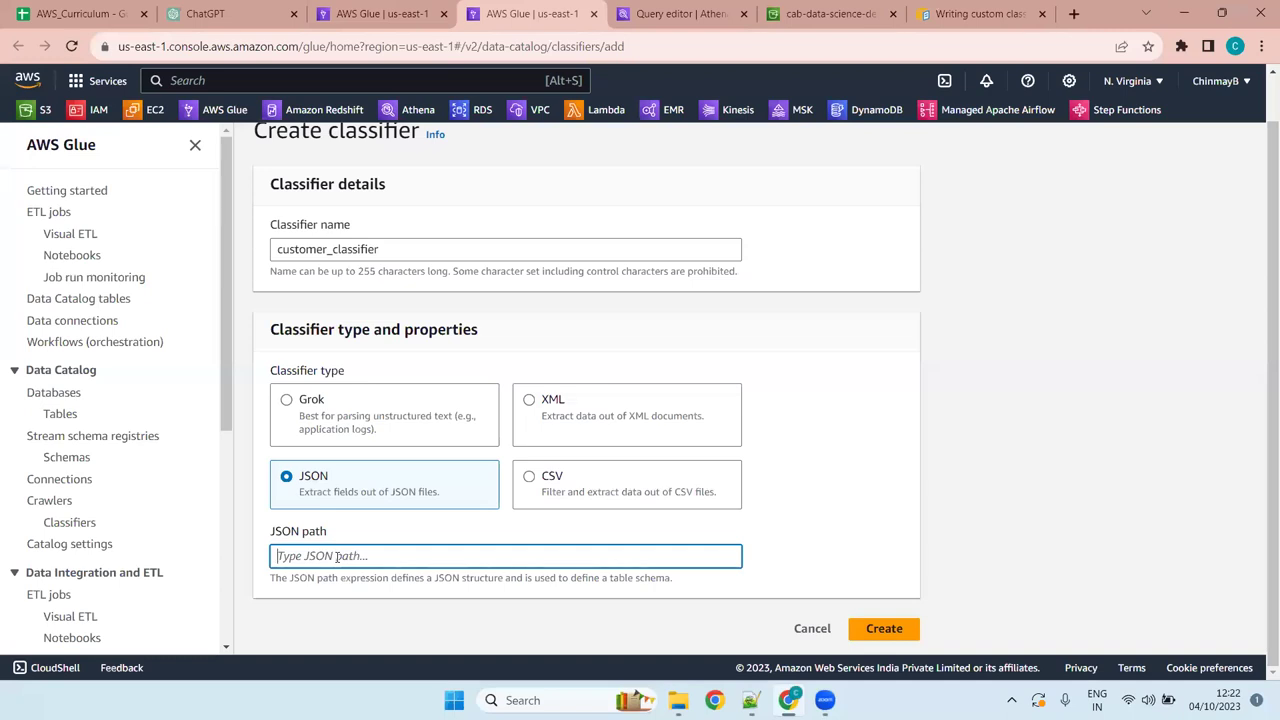
Examine how the "Writing custom classifiers" documentation page uses the JSON path $[*] to build a schema from array records.
left_click(975, 12)
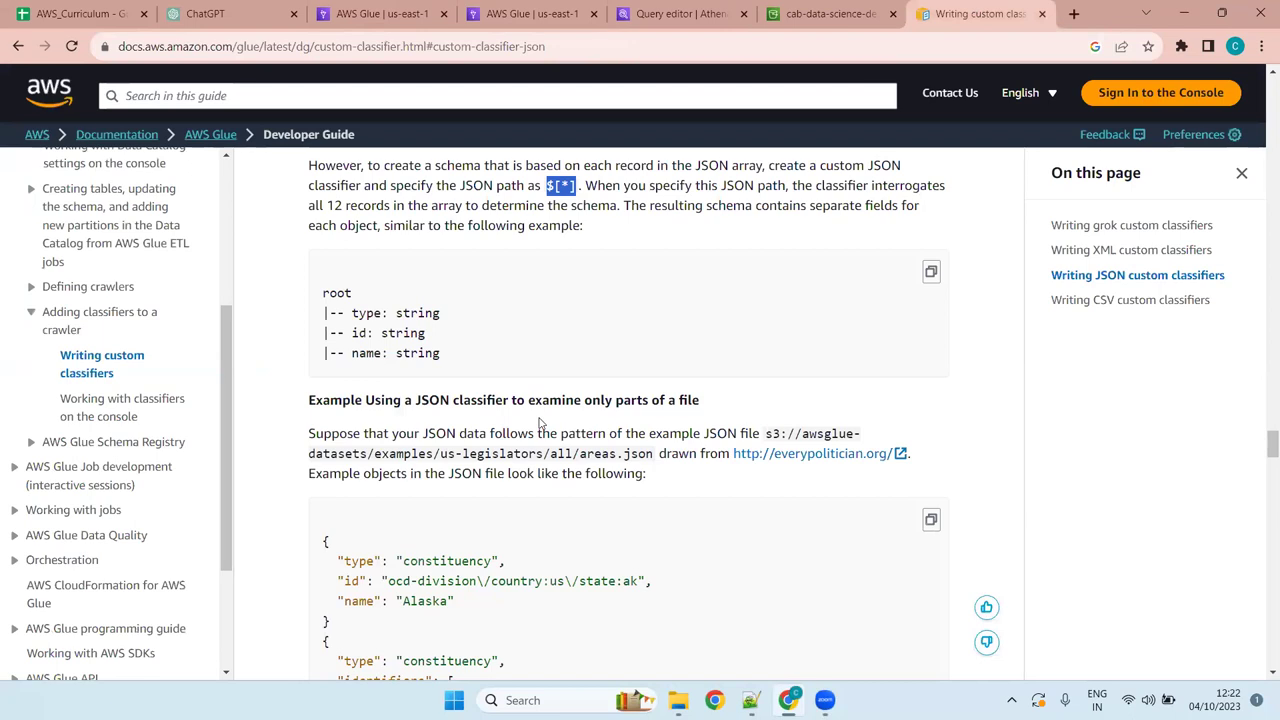
scroll(540, 422, "up", 4)
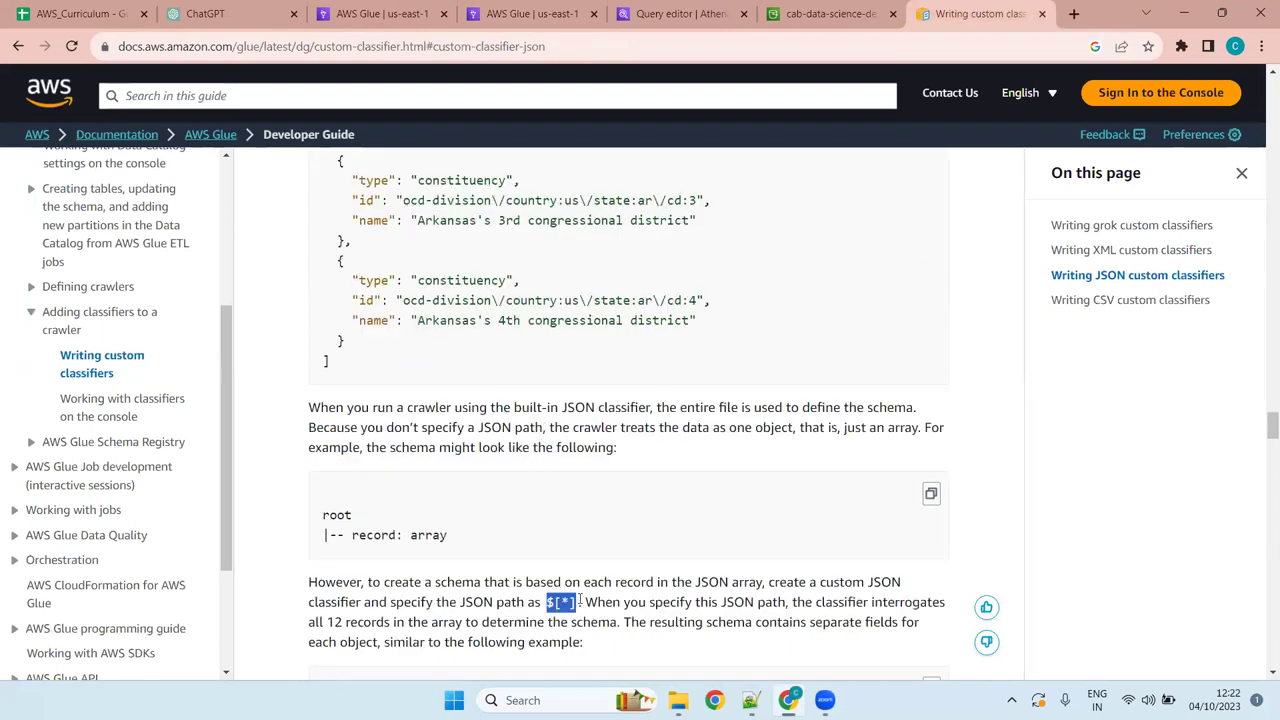
left_click(577, 609)
scroll(574, 608, "up", 12)
scroll(620, 541, "down", 4)
scroll(620, 541, "down", 12)
scroll(620, 541, "up", 4)
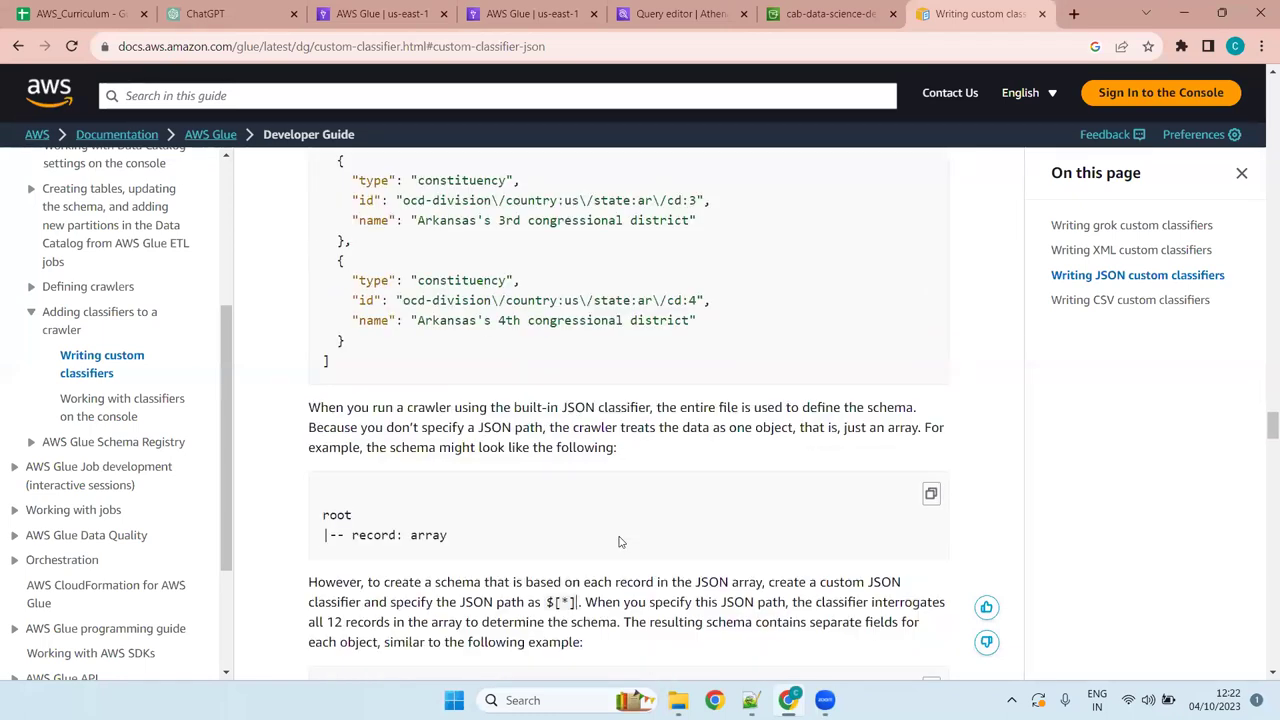
left_click_drag(579, 604, 545, 606)
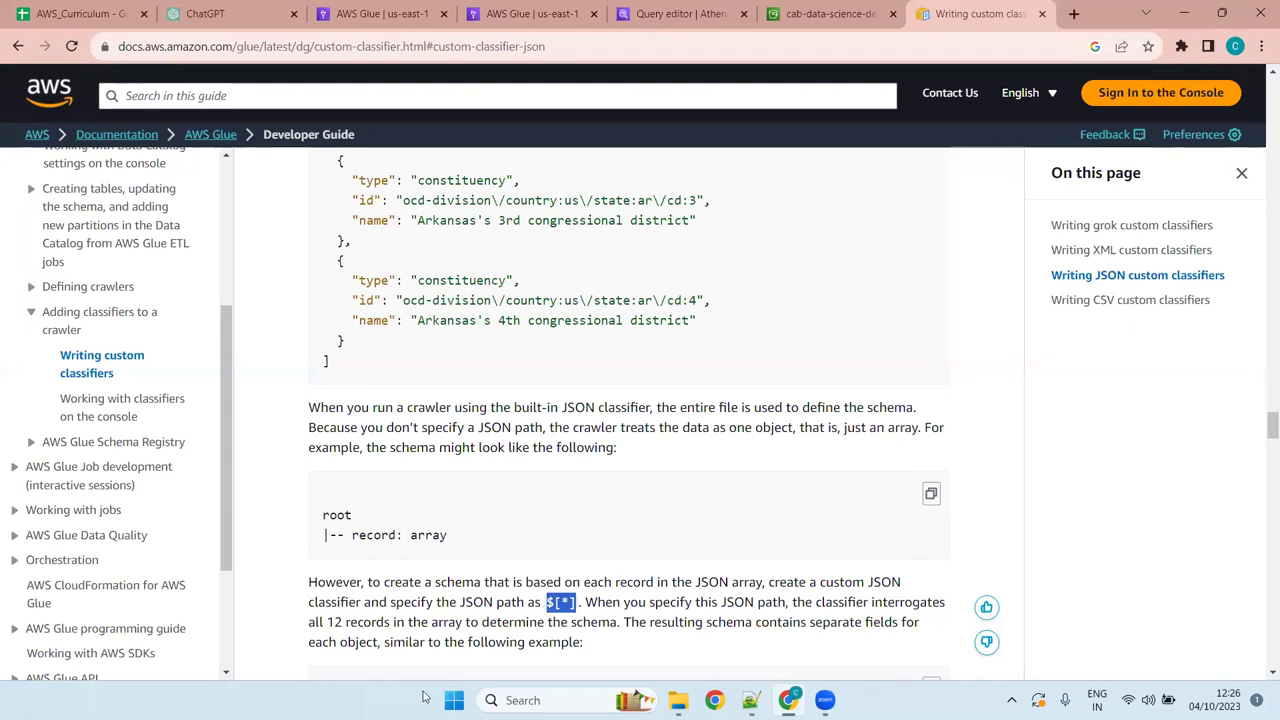
scroll(535, 425, "down", 4)
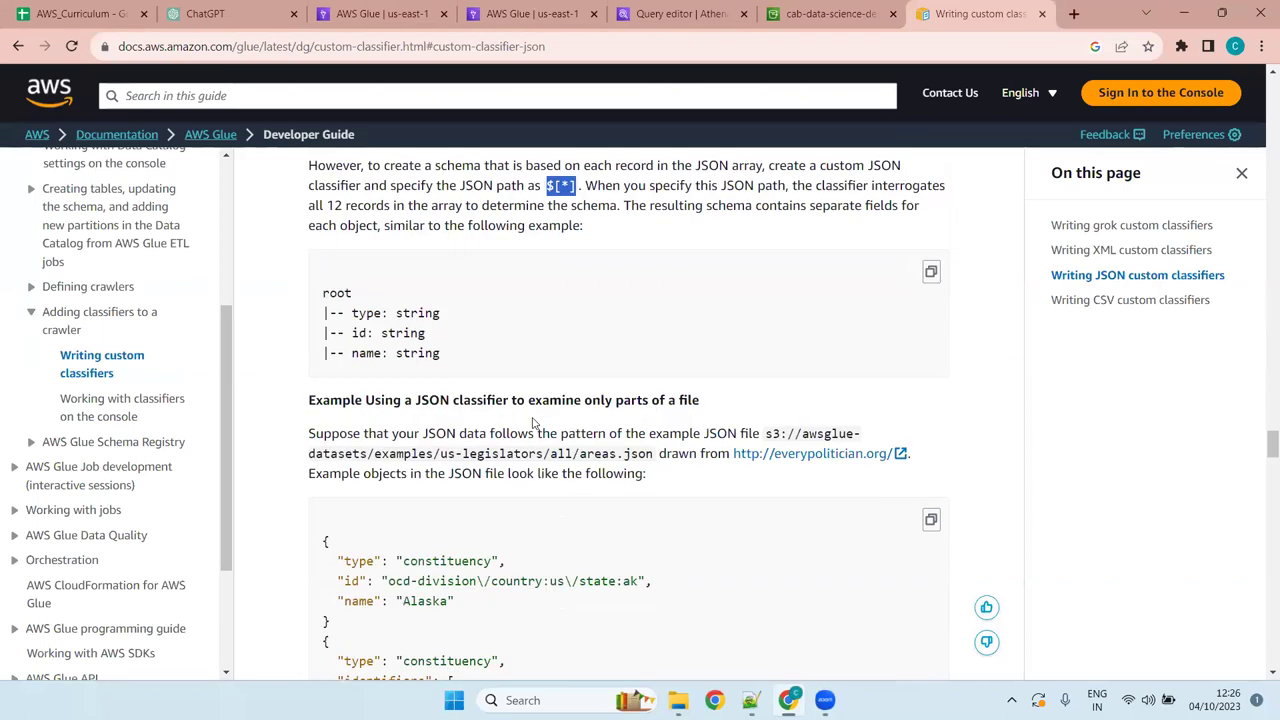
scroll(535, 424, "up", 4)
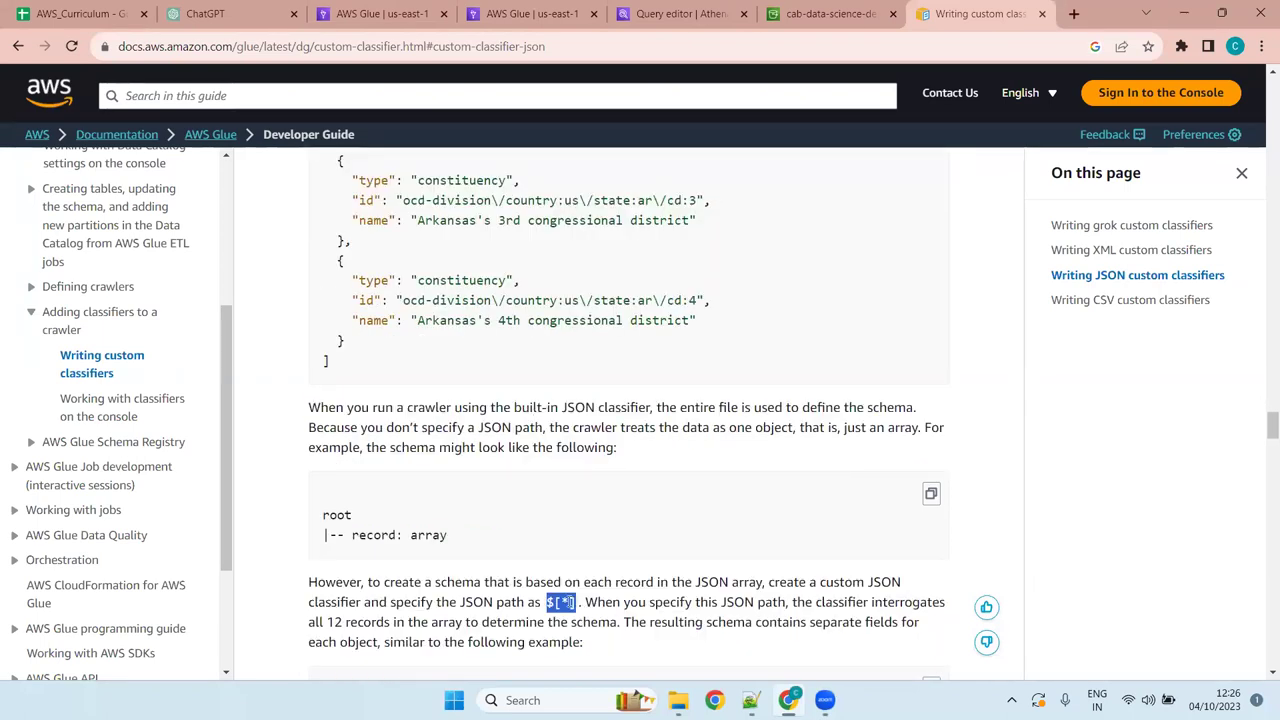
left_click(577, 602)
scroll(605, 455, "down", 4)
scroll(595, 452, "up", 4)
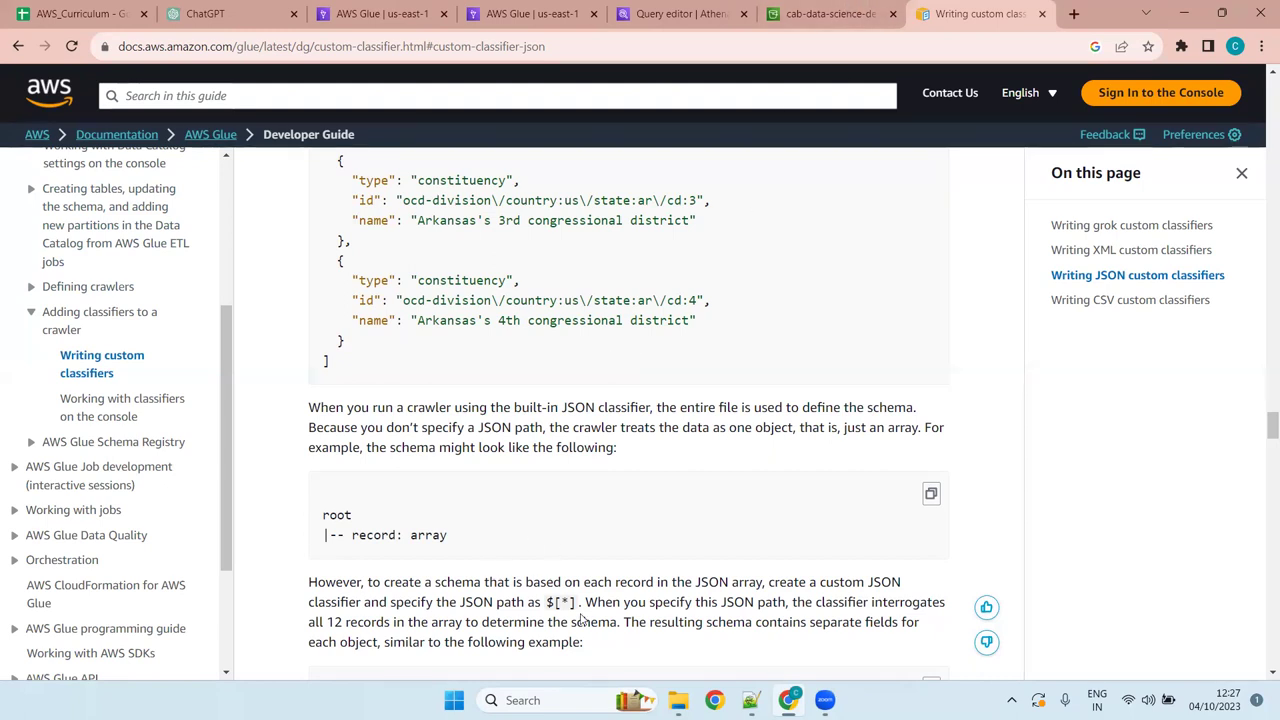
Examine the documentation's sample JSON array record by record, and compare it with the built-in and custom classifier schemas.
left_click_drag(578, 602, 547, 603)
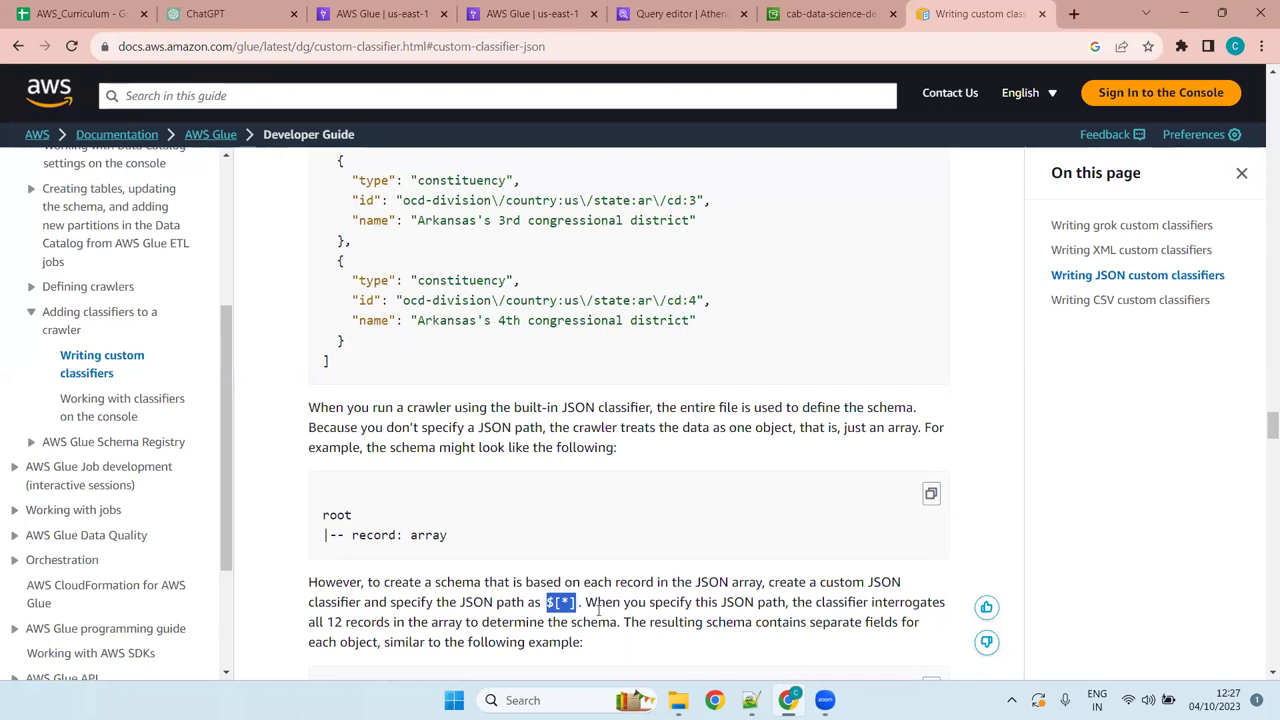
scroll(634, 474, "up", 4)
scroll(634, 467, "up", 8)
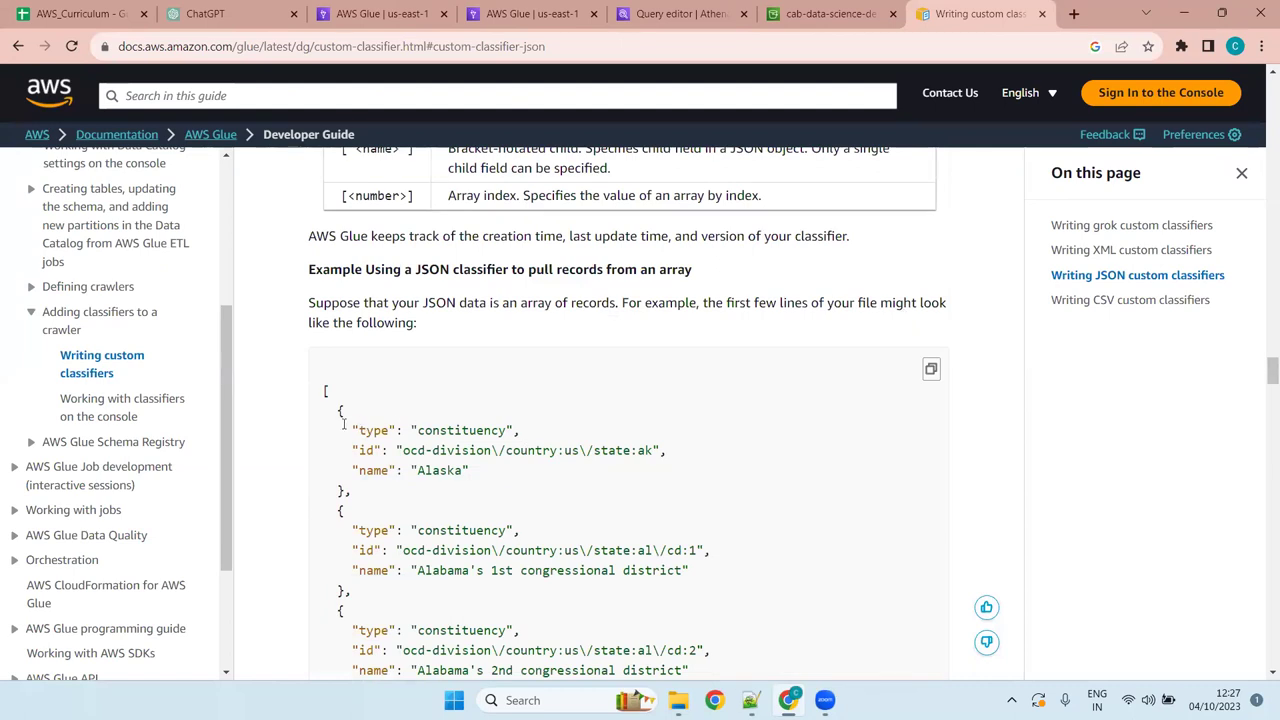
left_click_drag(324, 390, 572, 299)
scroll(616, 541, "down", 12)
left_click(572, 299)
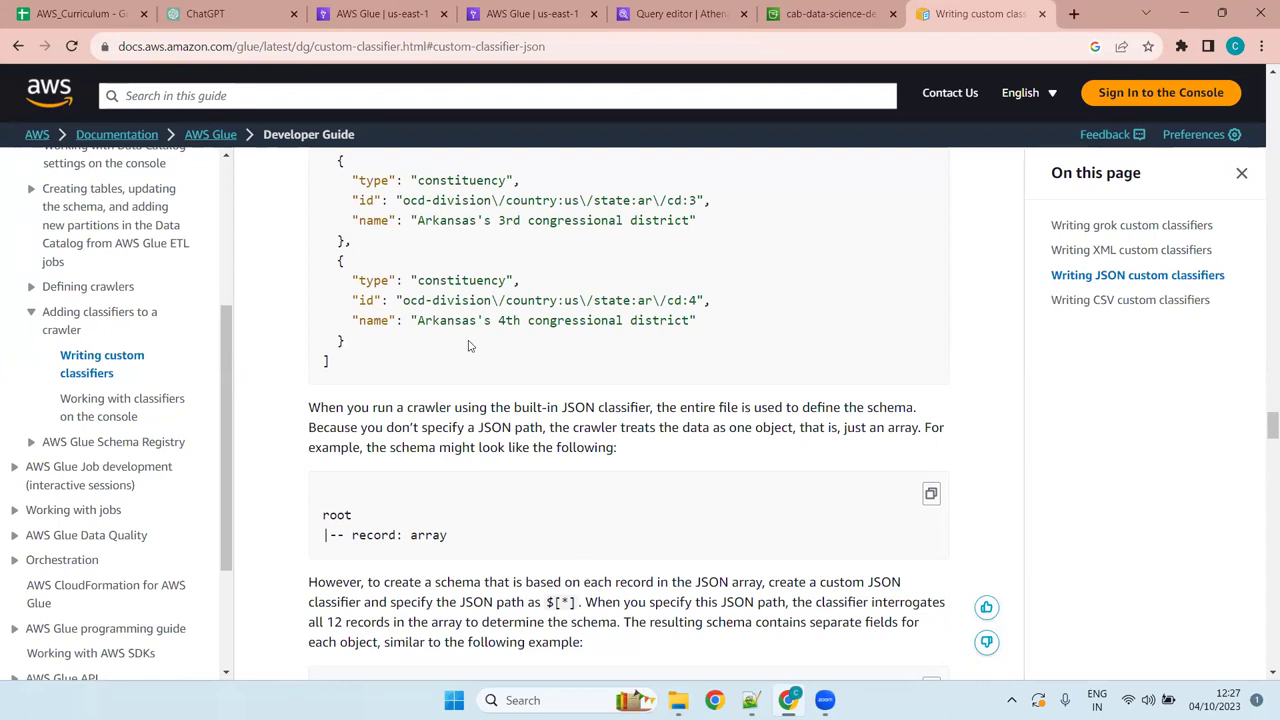
scroll(469, 345, "up", 5)
scroll(469, 345, "up", 5)
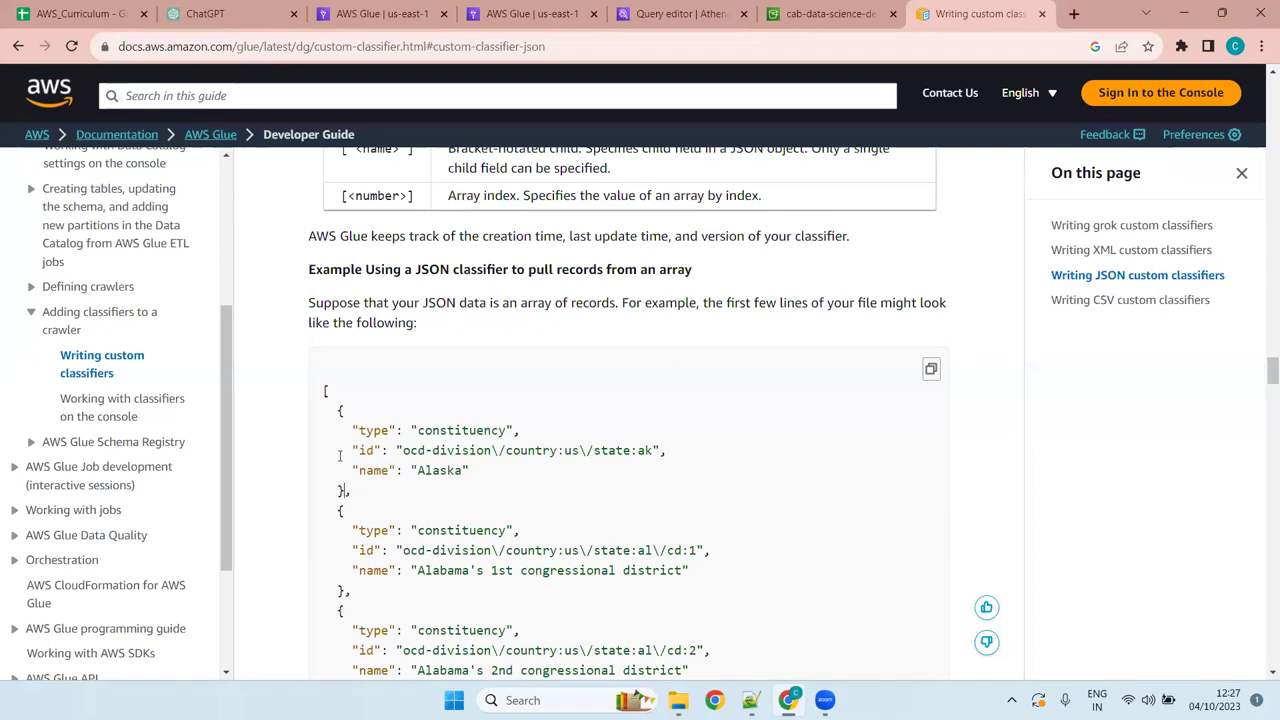
left_click_drag(342, 490, 338, 410)
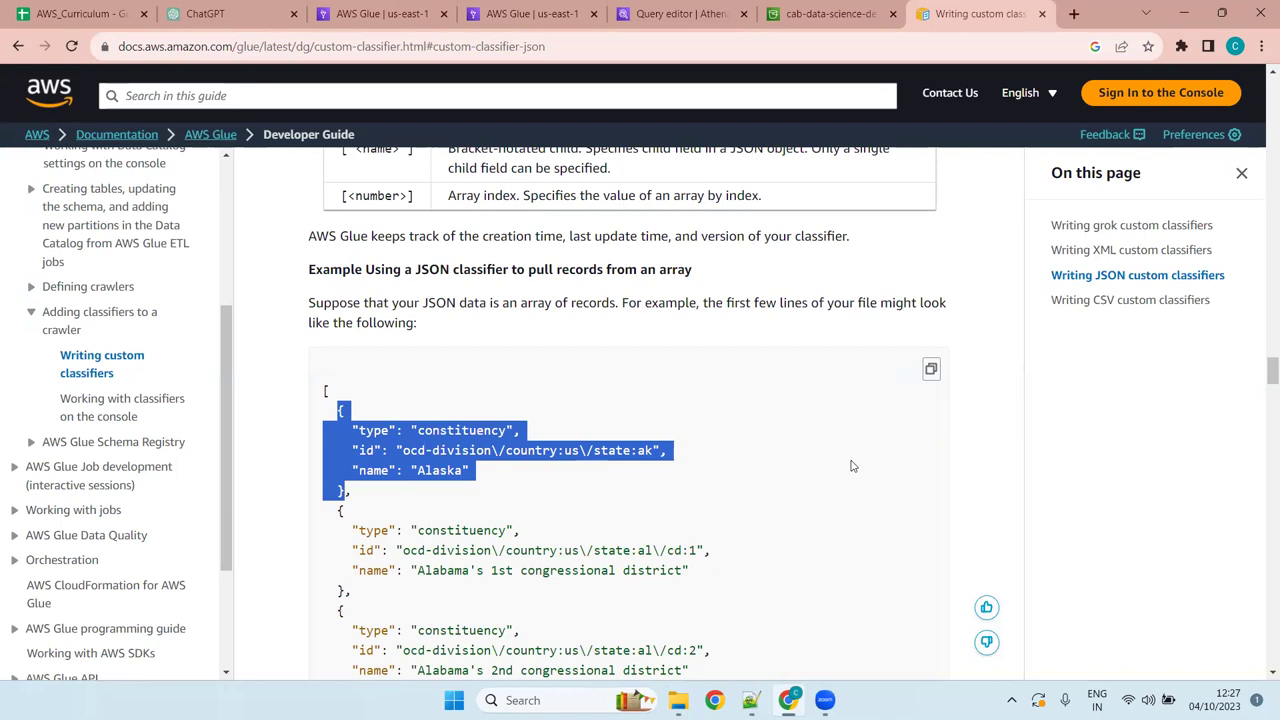
left_click_drag(1262, 392, 1262, 412)
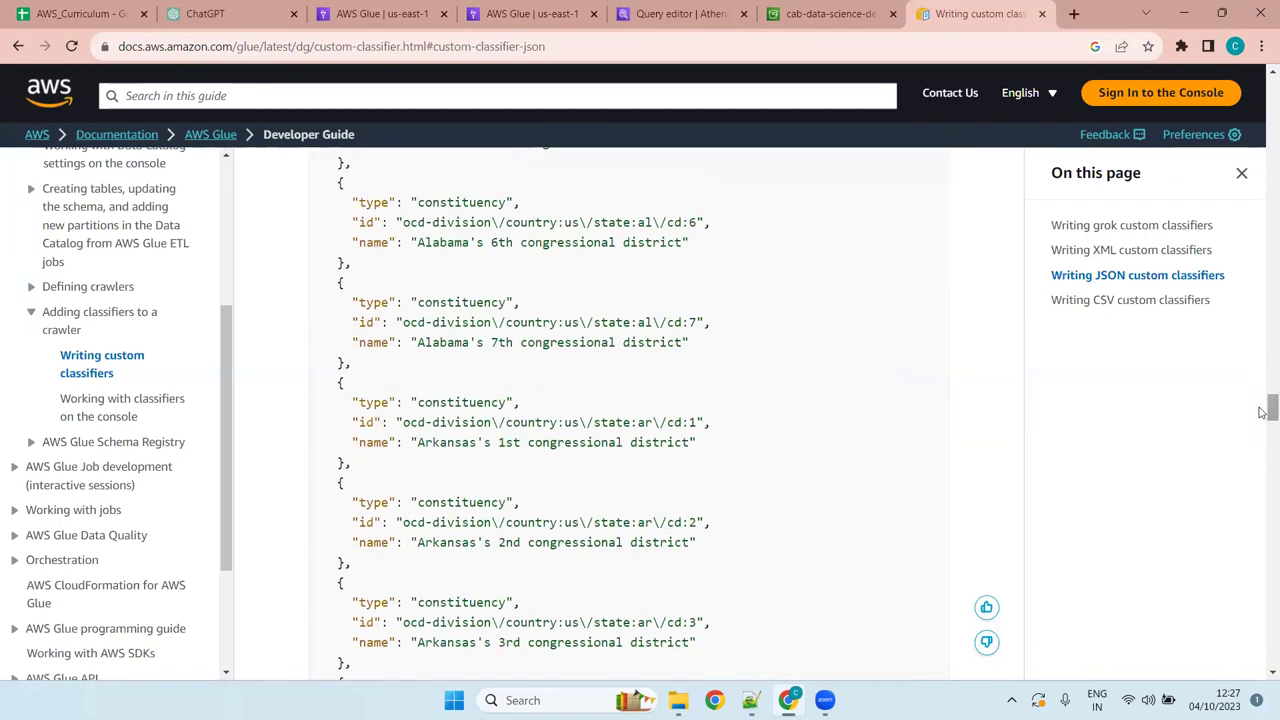
scroll(437, 407, "down", 3)
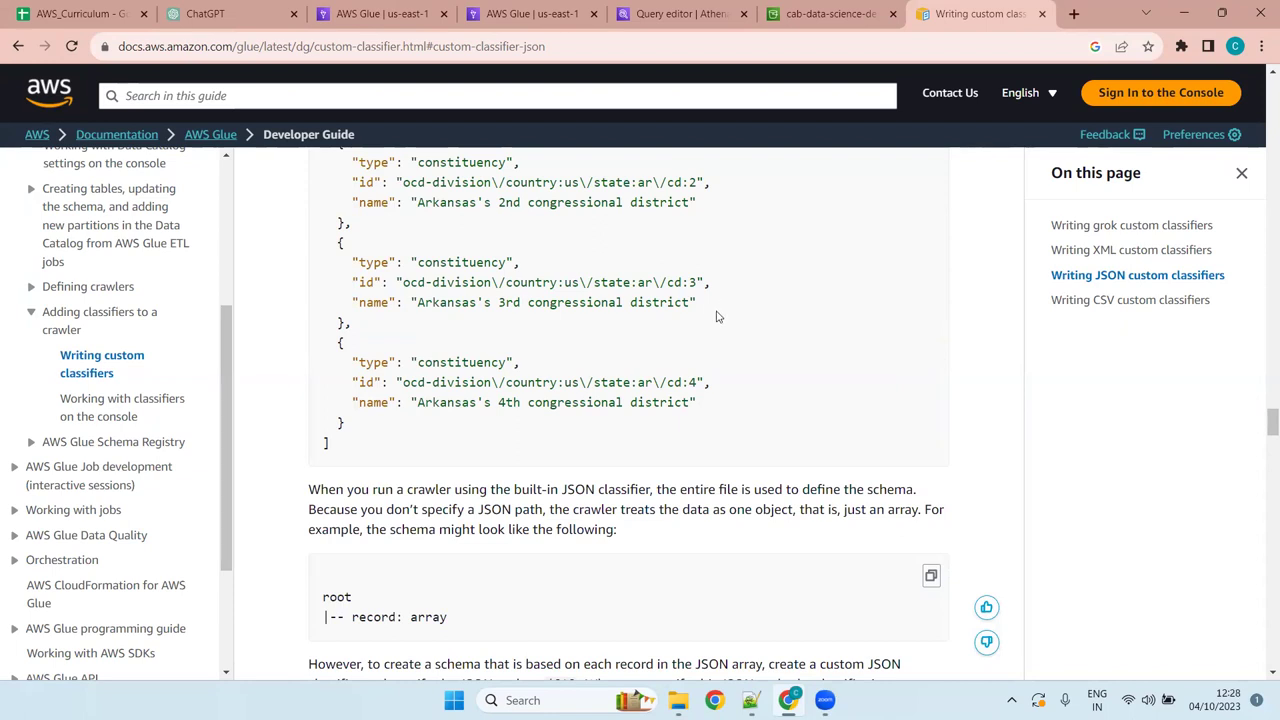
left_click_drag(700, 306, 330, 256)
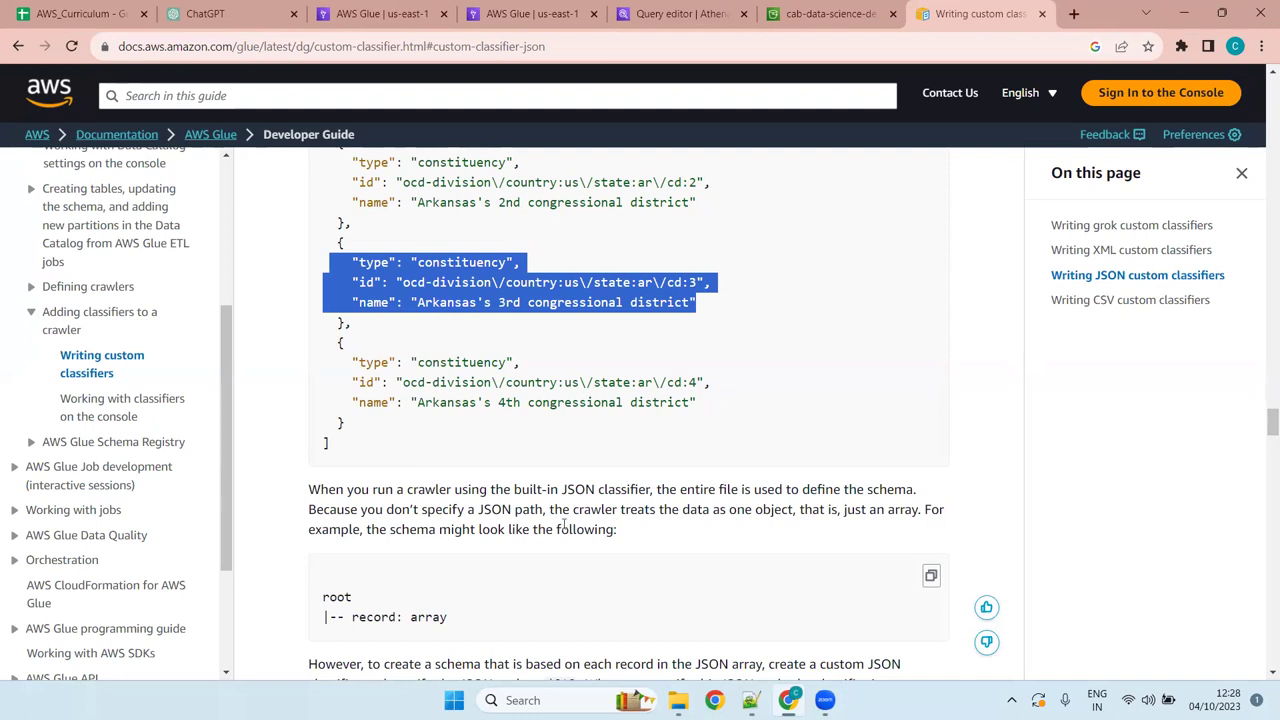
scroll(563, 523, "down", 4)
scroll(563, 523, "down", 4)
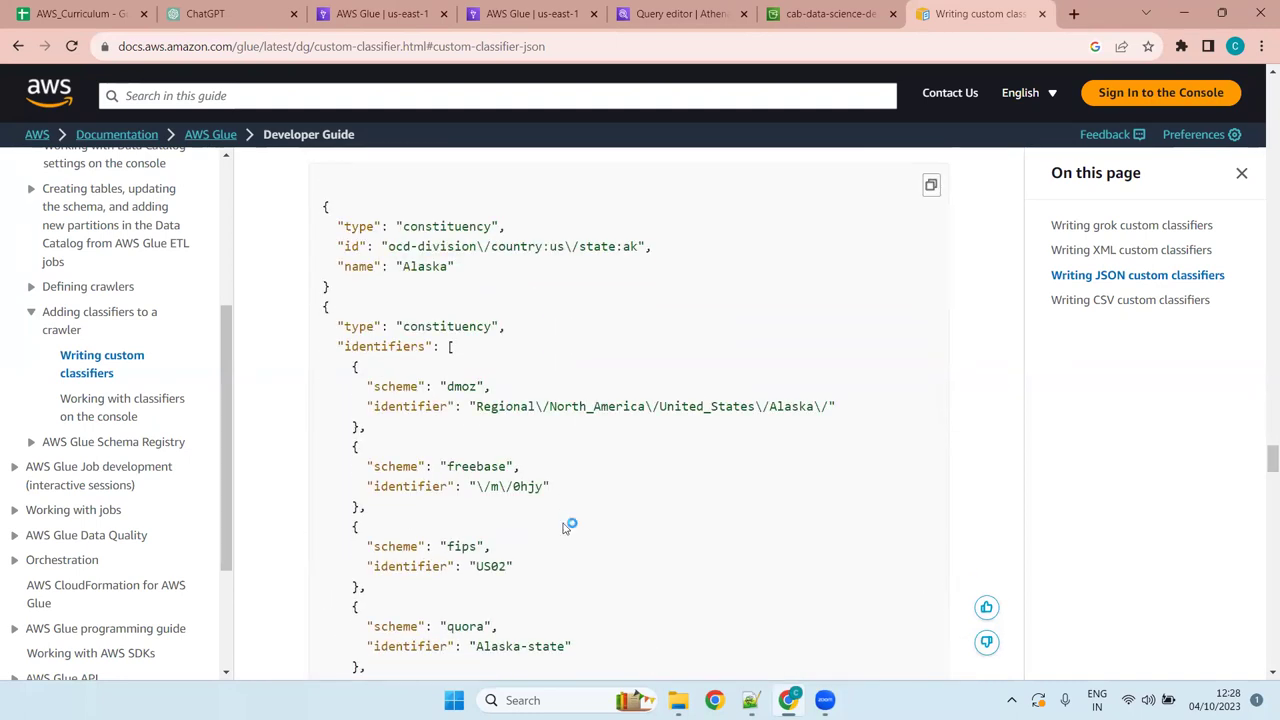
scroll(563, 523, "up", 4)
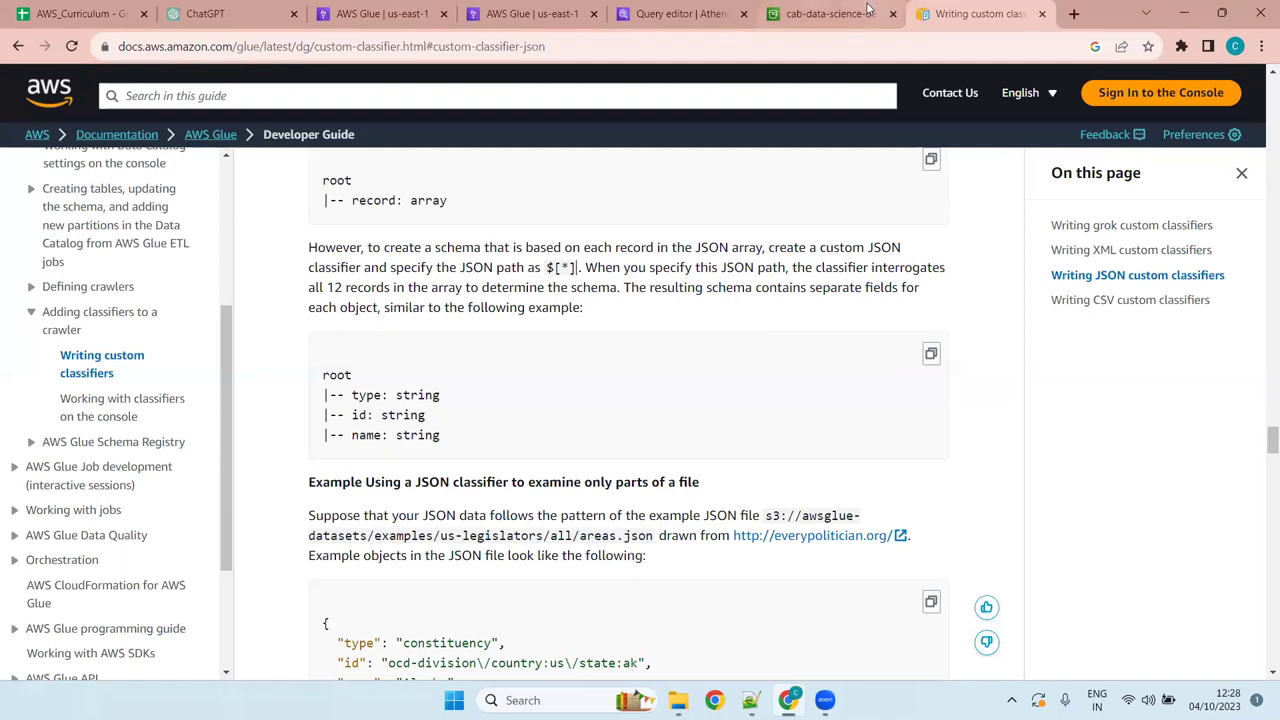
Return to the Create classifier form in AWS Glue, set the classifier type to CSV, and view its properties.
left_click(643, 12)
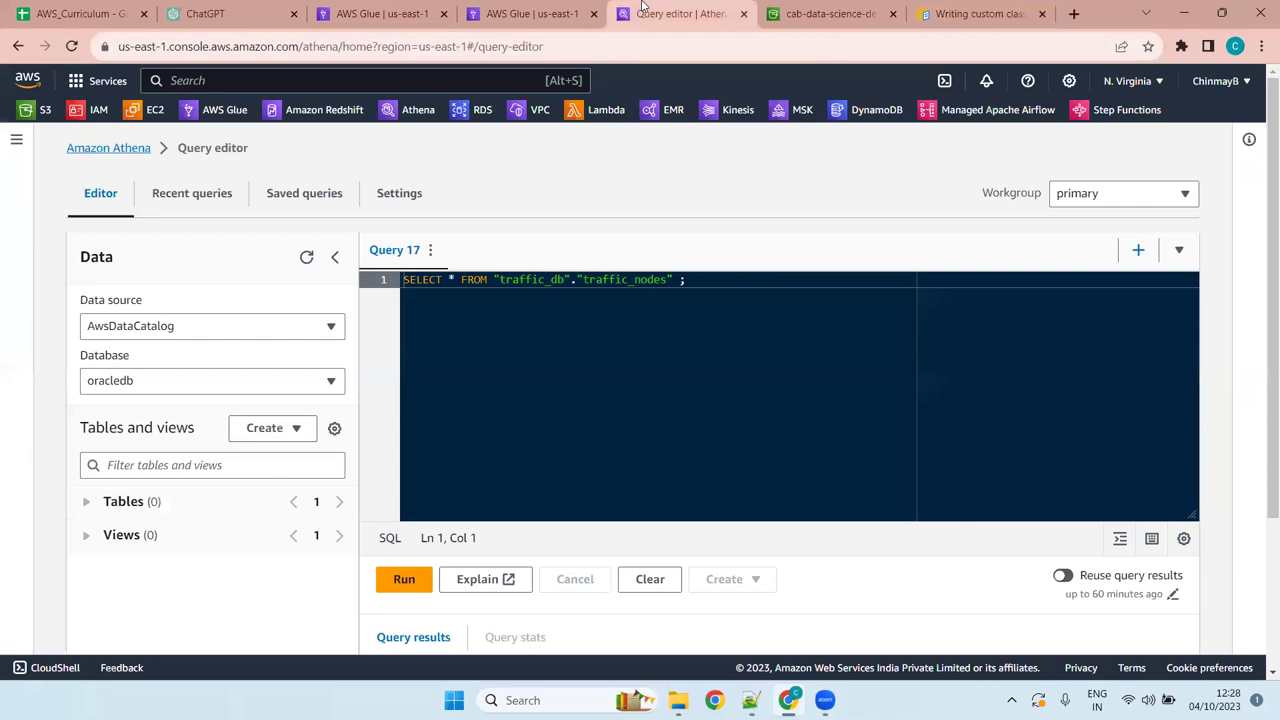
left_click(530, 10)
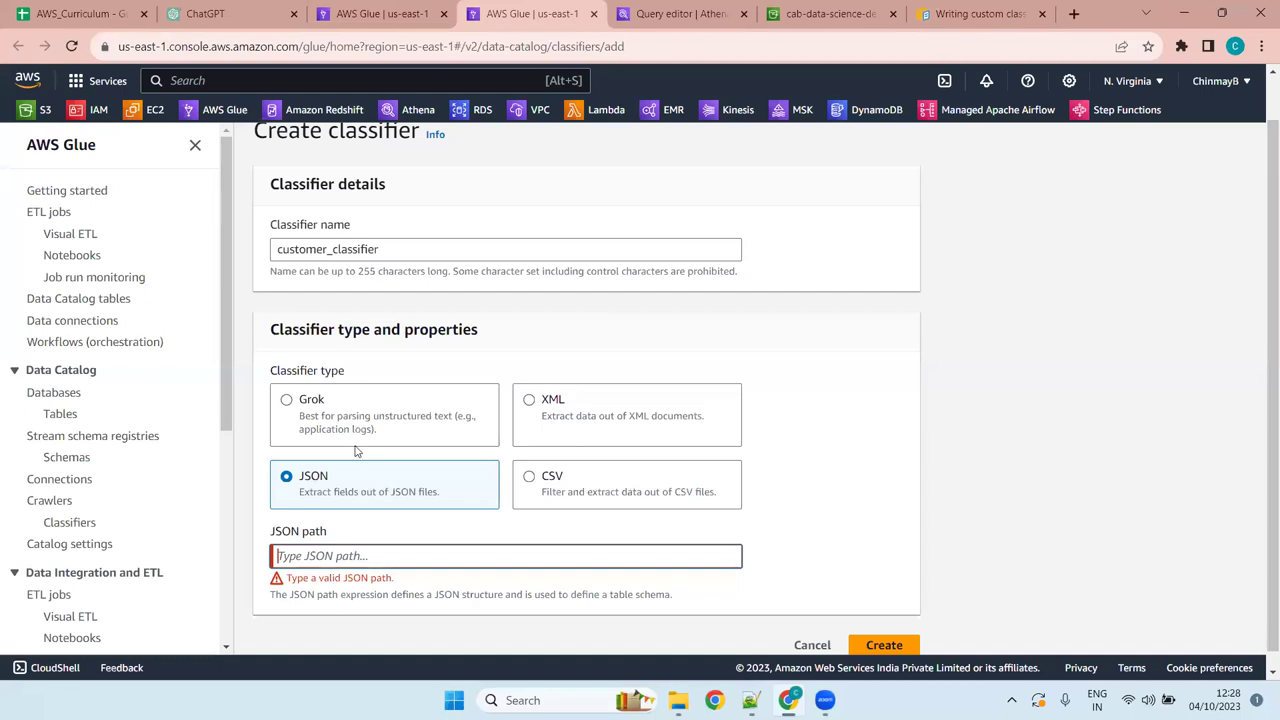
left_click(562, 487)
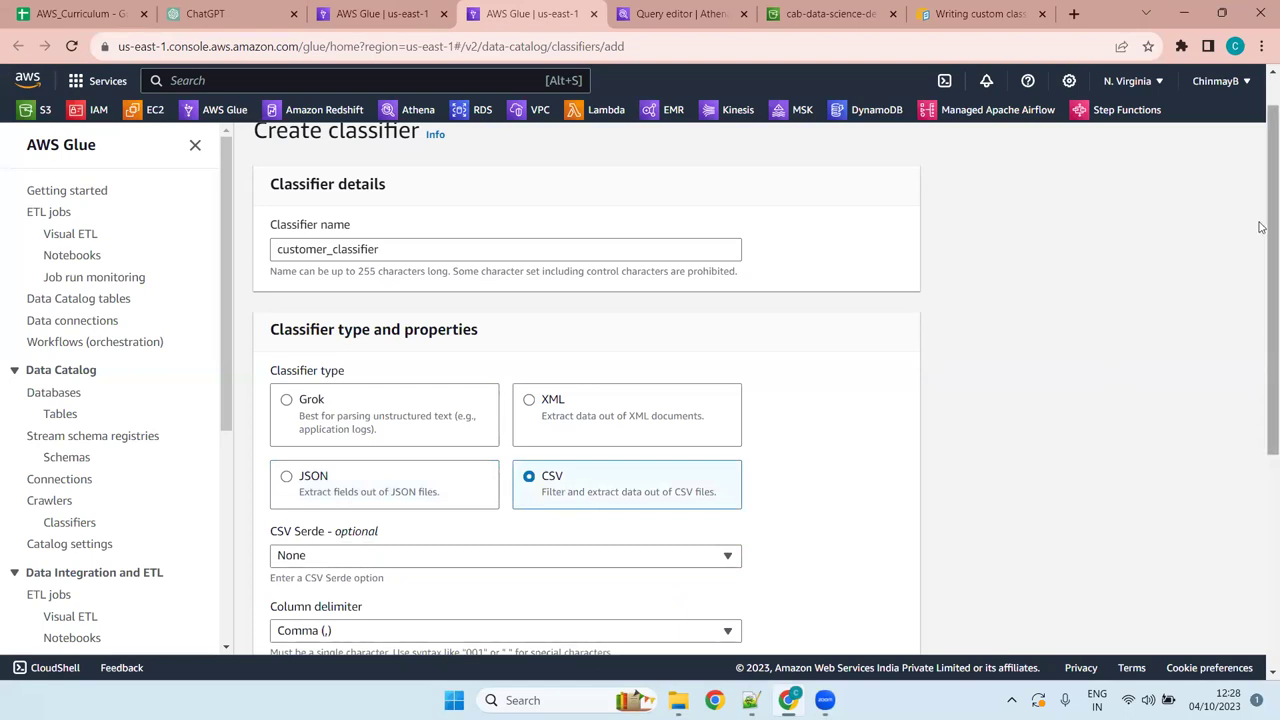
left_click_drag(1262, 250, 1262, 352)
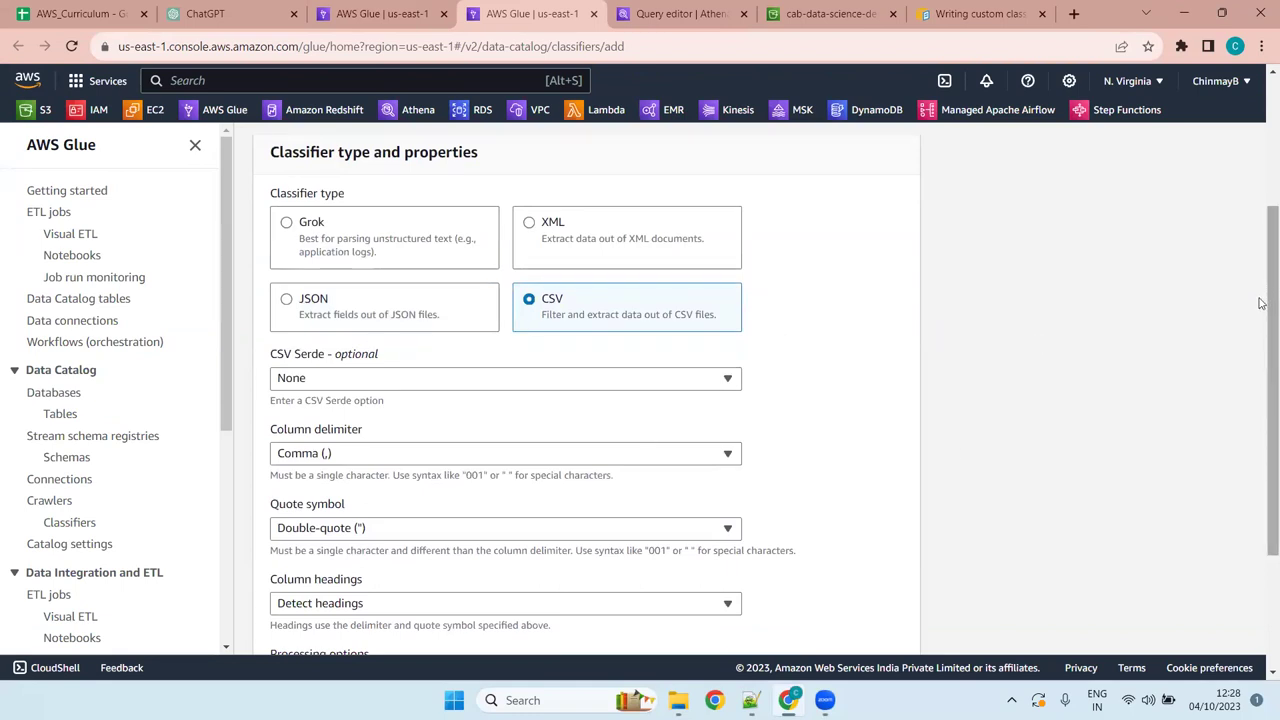
Review the CSV SerDe choices and set the classifier's CSV SerDe to Open CSV SerDe.
scroll(1260, 295, "down", 1)
left_click_drag(328, 300, 268, 300)
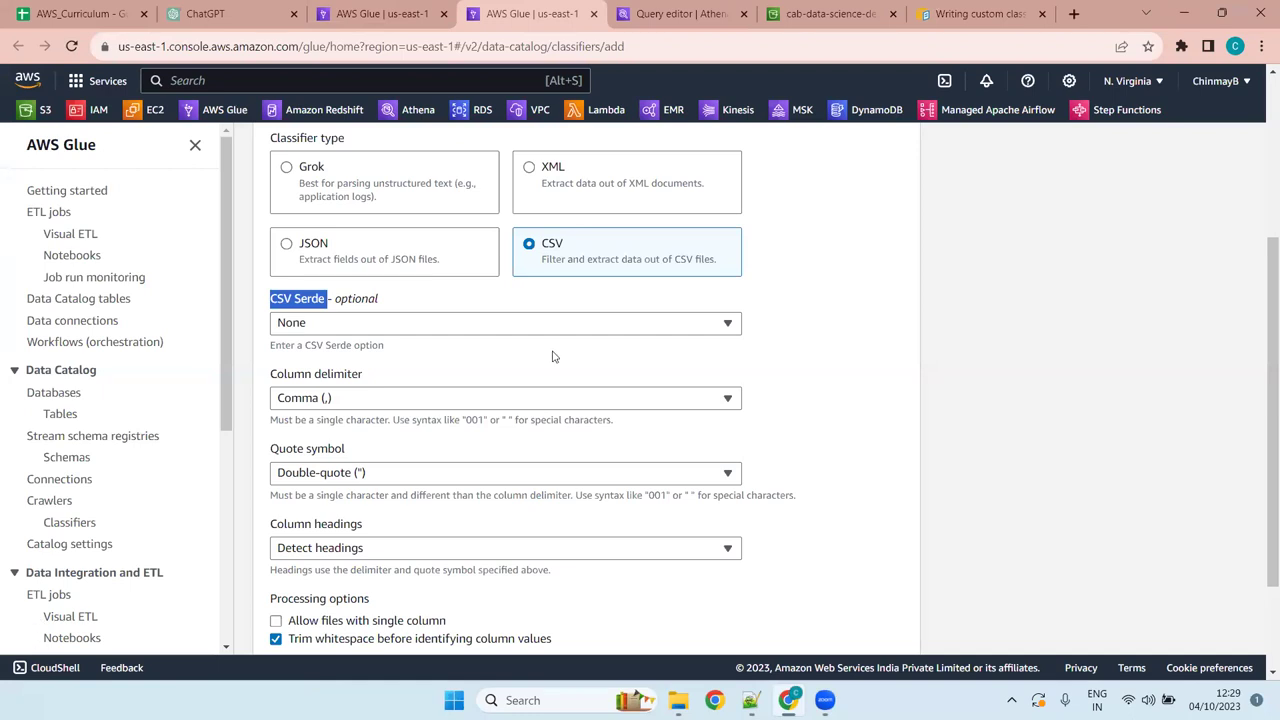
left_click(650, 328)
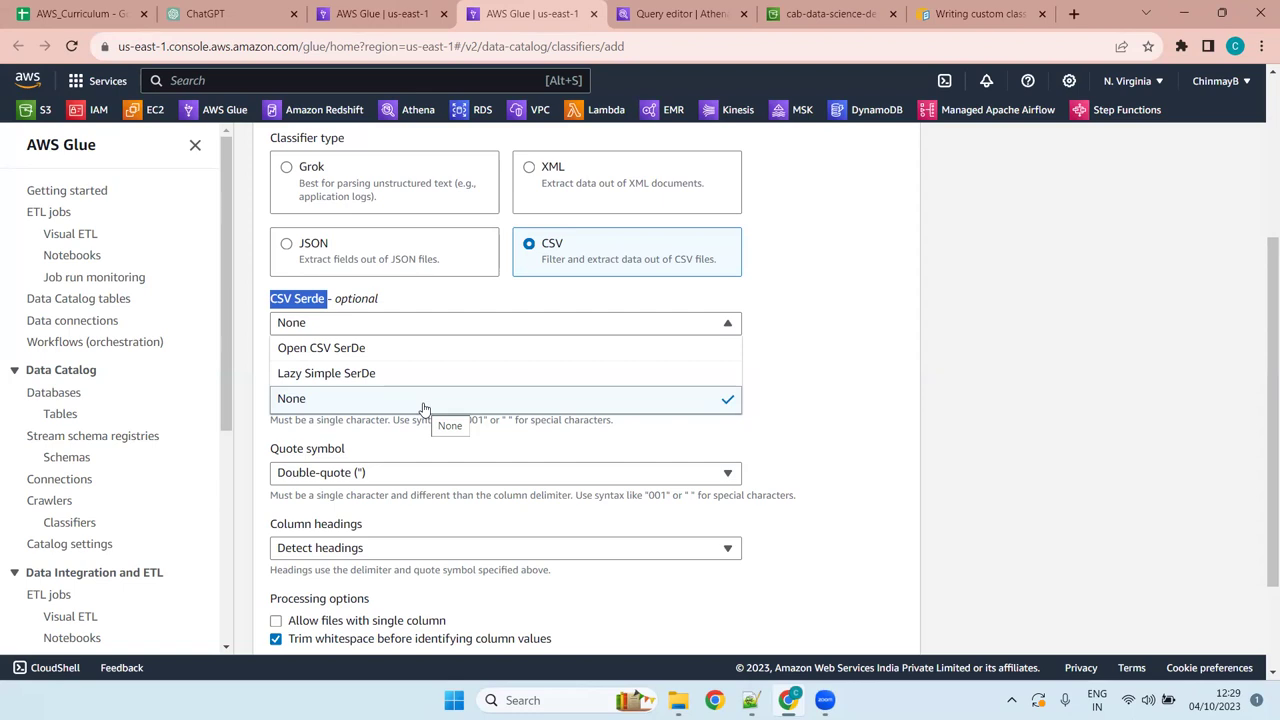
left_click(432, 364)
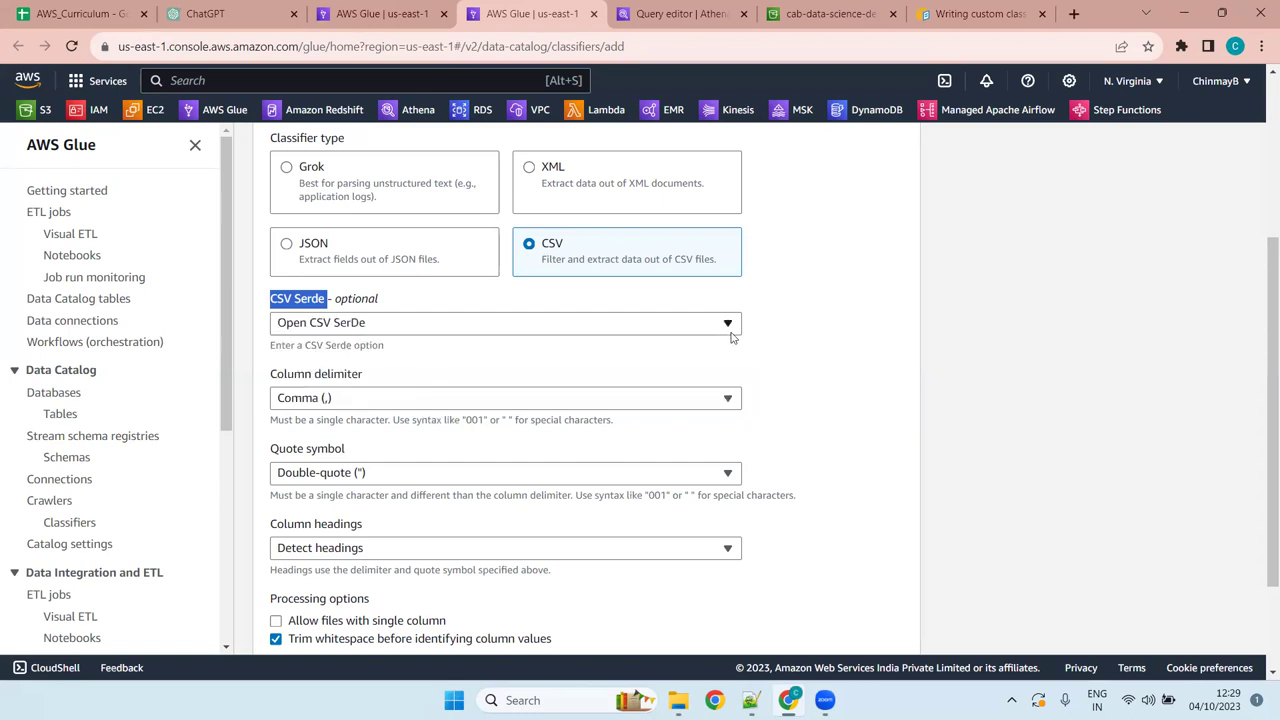
mouse_move(1265, 303)
left_mouse_down()
mouse_move(1262, 372)
mouse_move(1265, 300)
left_mouse_up()
left_click(506, 333)
left_click(506, 336)
left_click(506, 336)
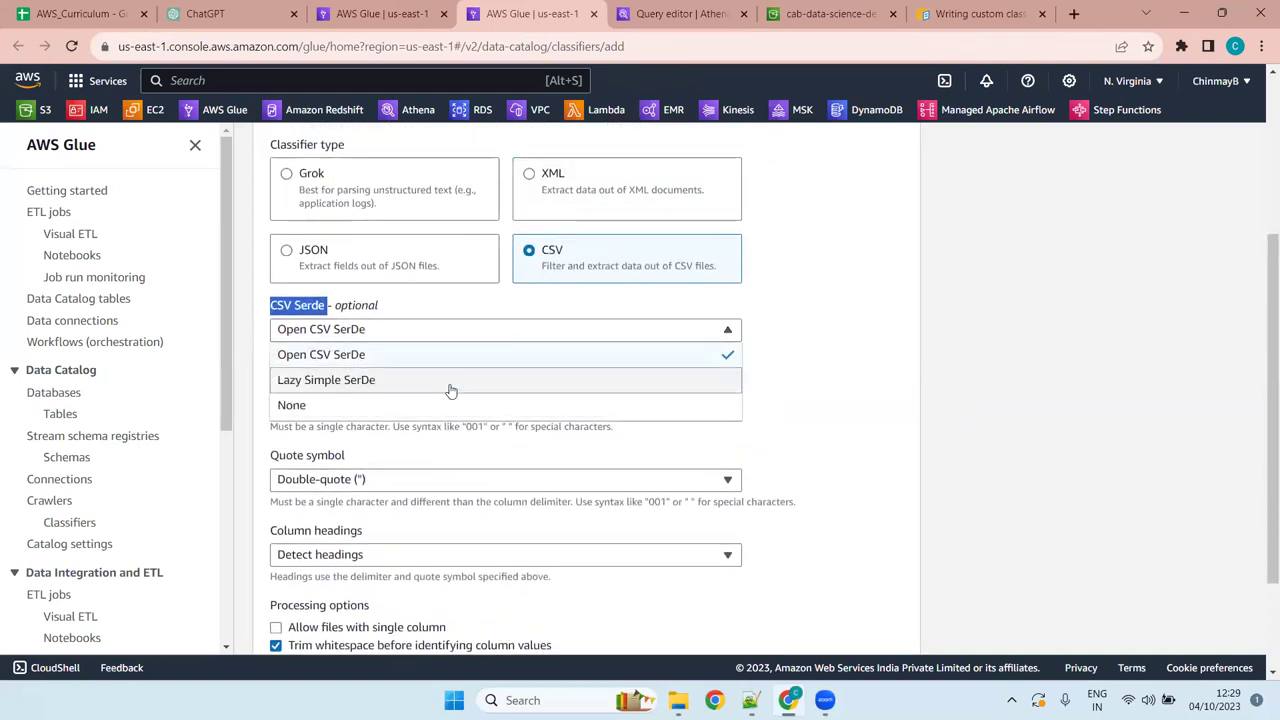
left_click(485, 335)
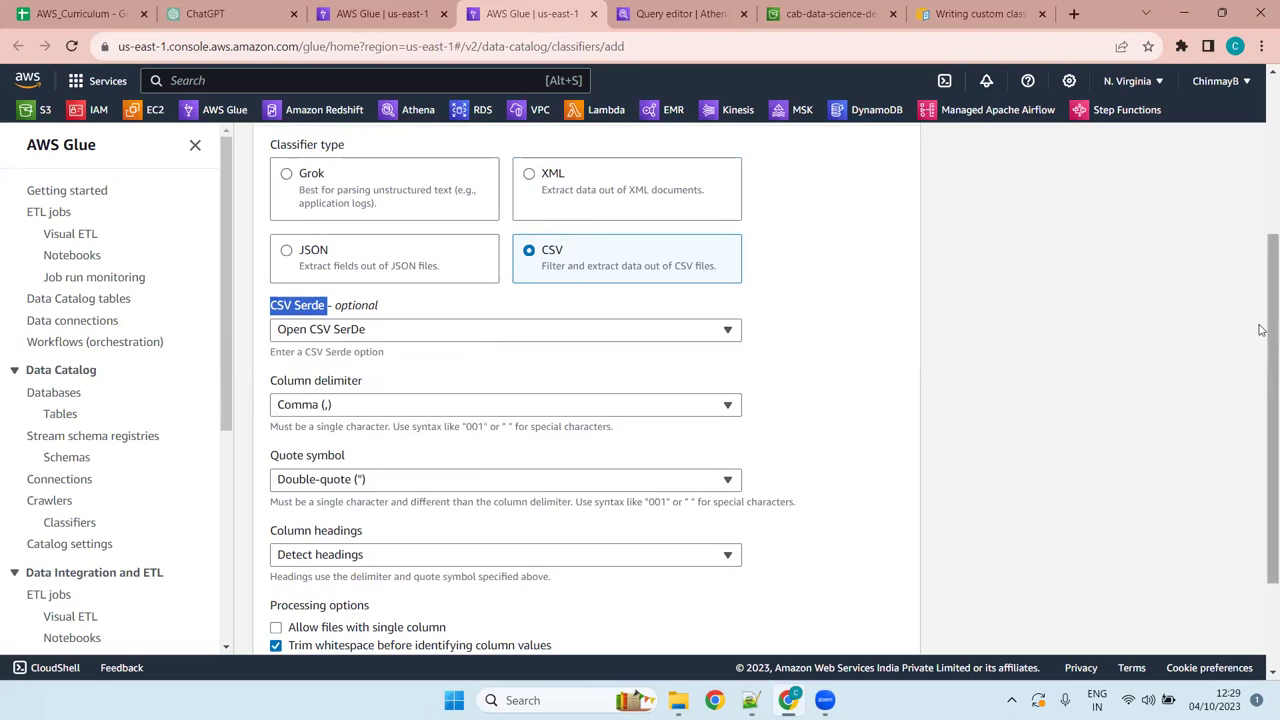
left_click_drag(1262, 335, 1262, 385)
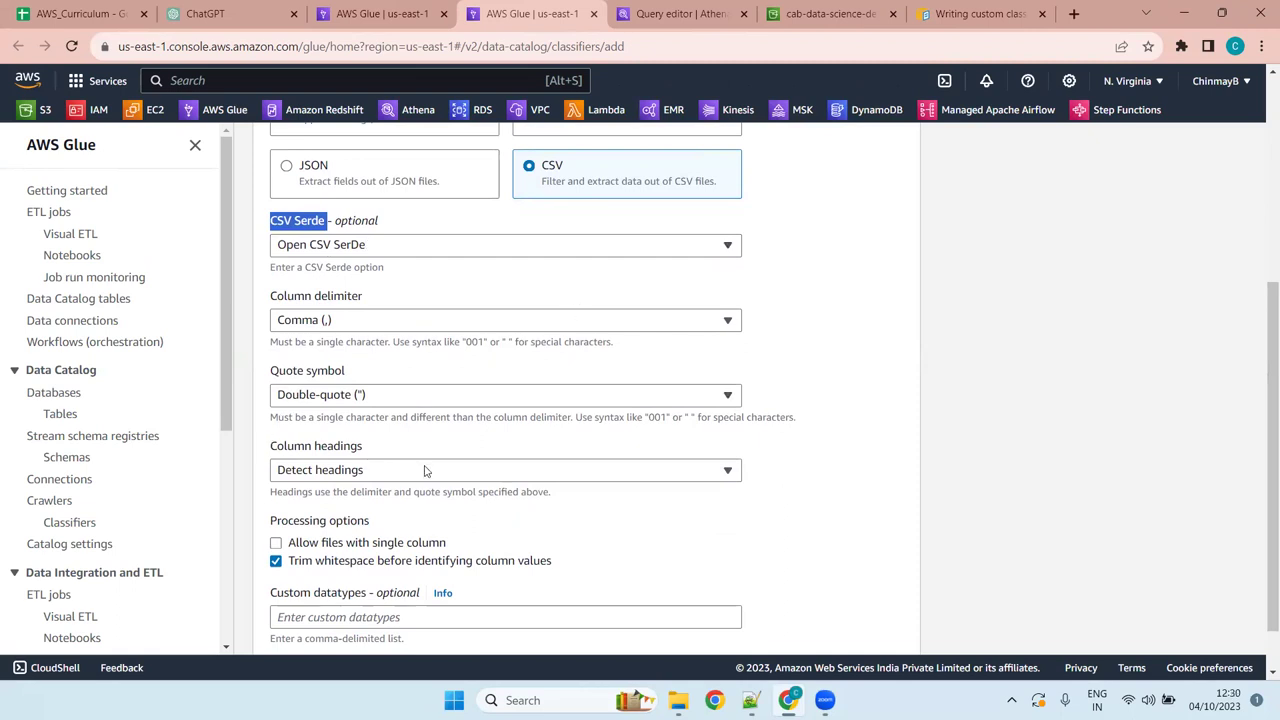
left_click(477, 246)
left_click(478, 246)
Switch to ChatGPT and ask "opencsv serde vs lazy simple serde differences in table format".
left_click(252, 12)
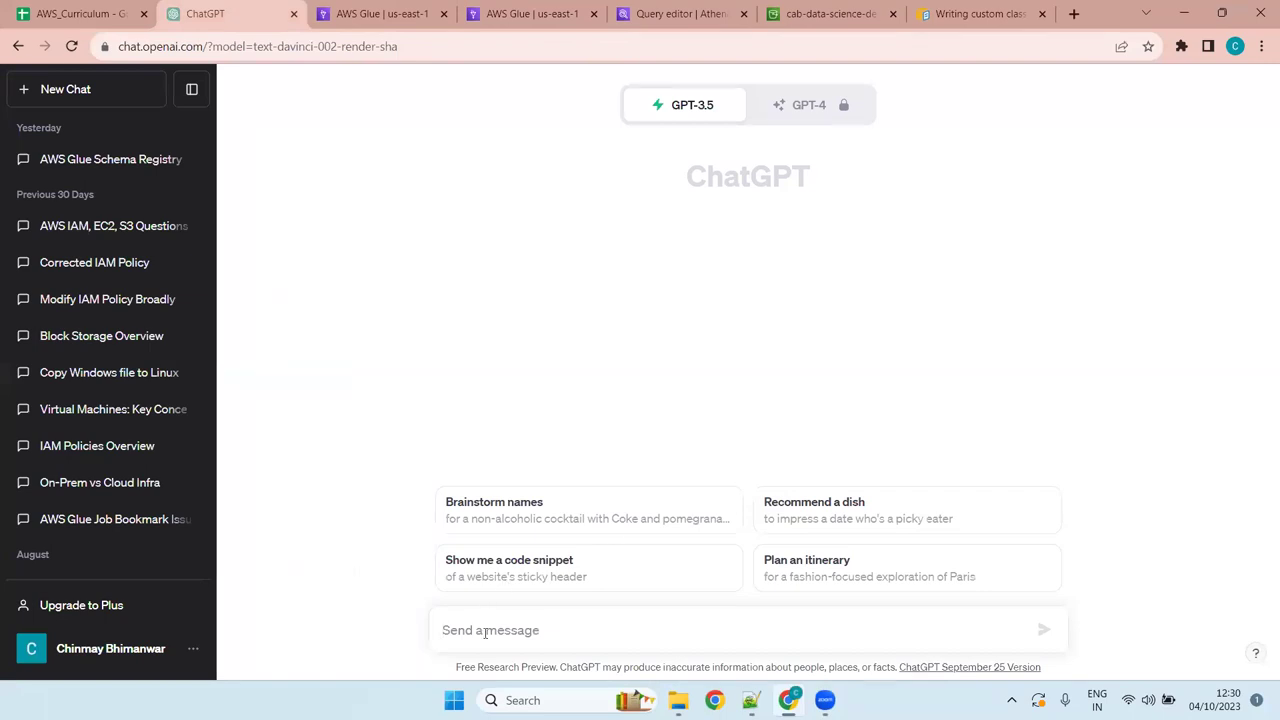
type("opencsv serd")
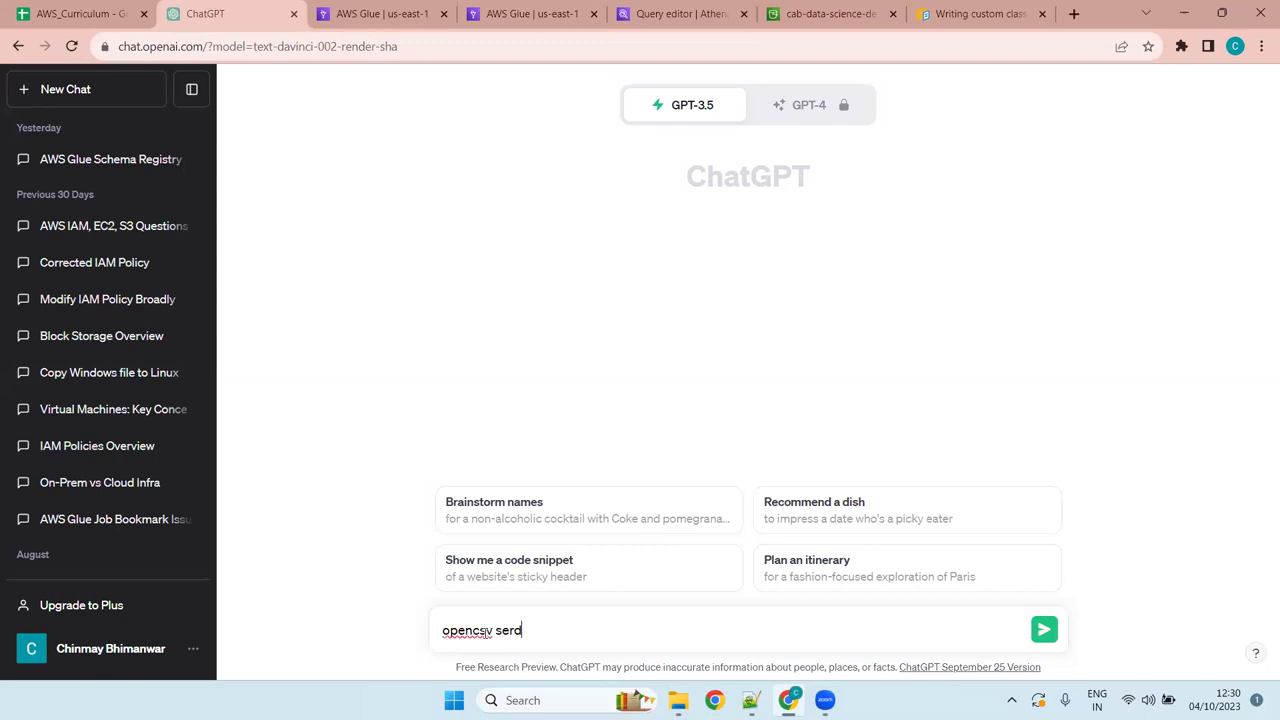
type("e vs lazy simple s")
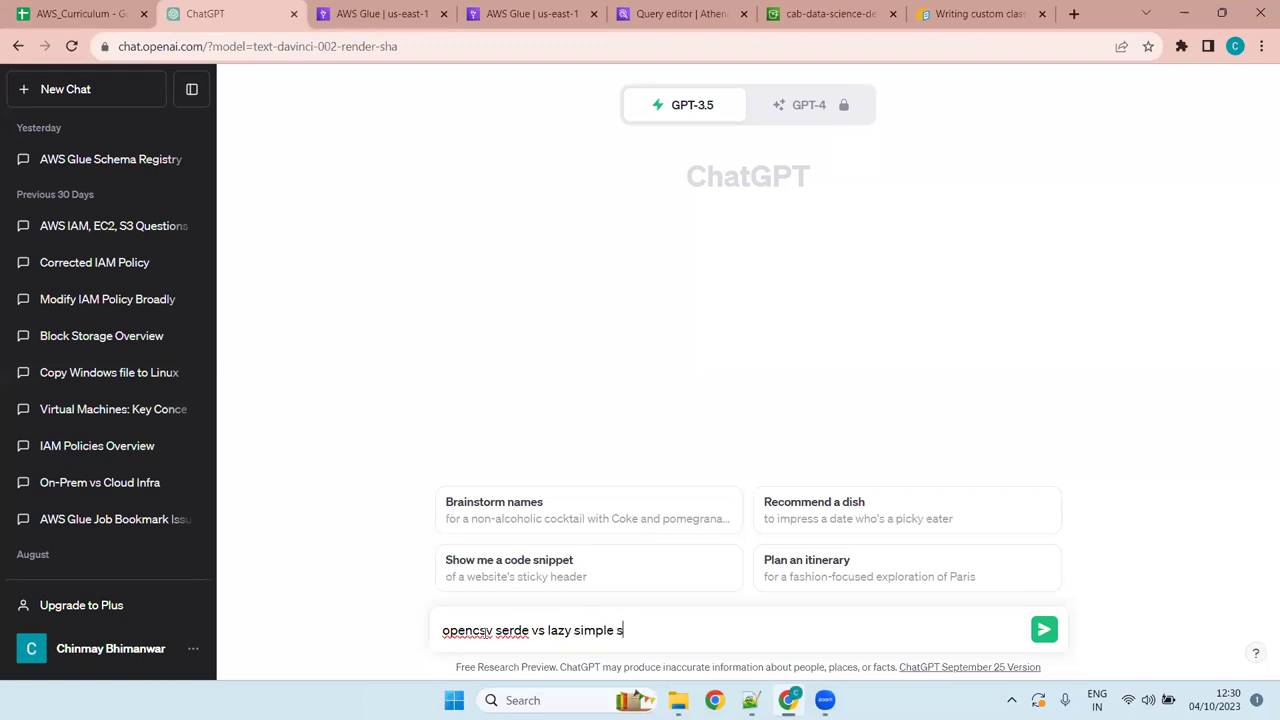
type("erde differences in ta")
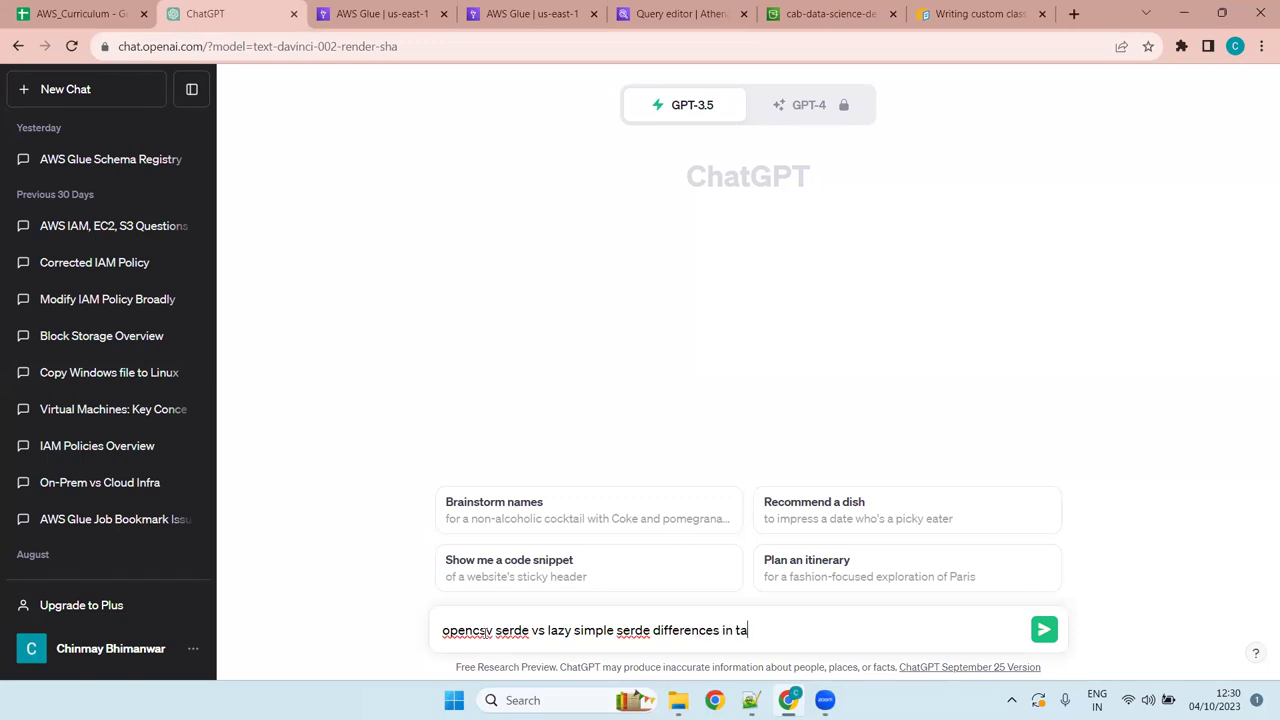
type("ble format")
key("Return")
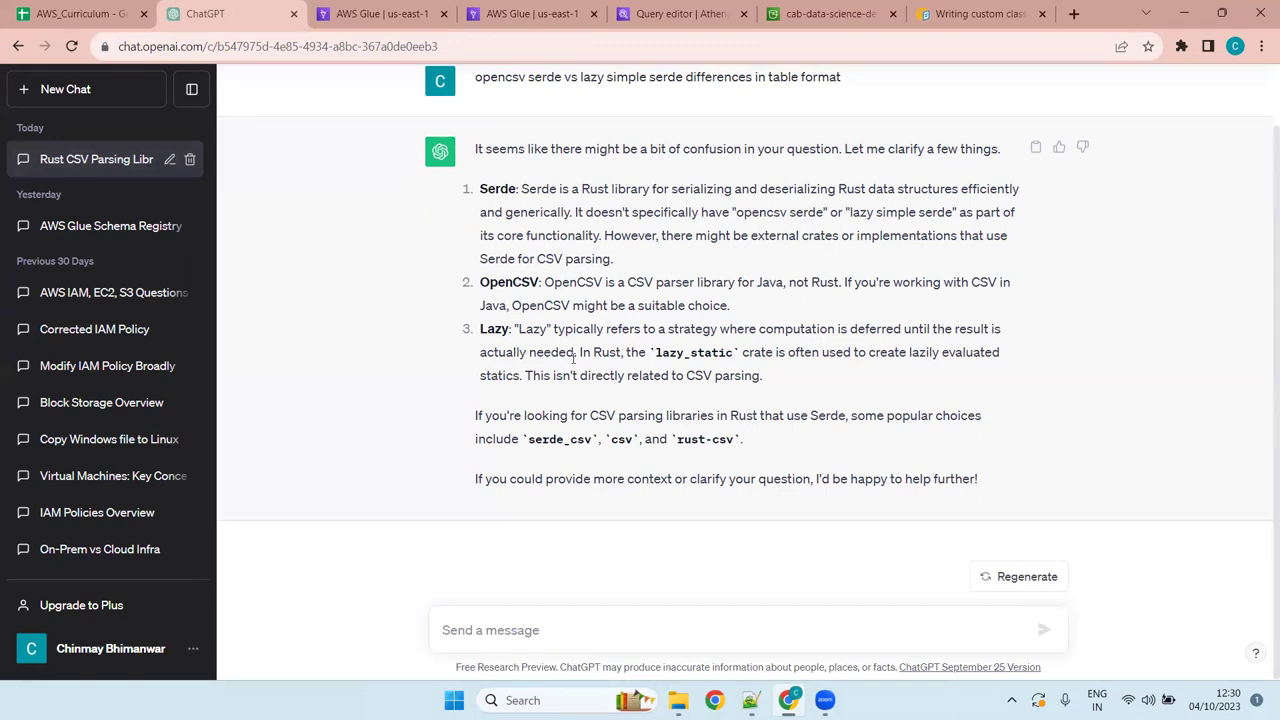
Examine the OpenCSV and Lazy explanations in ChatGPT's answer.
left_click_drag(574, 355, 515, 332)
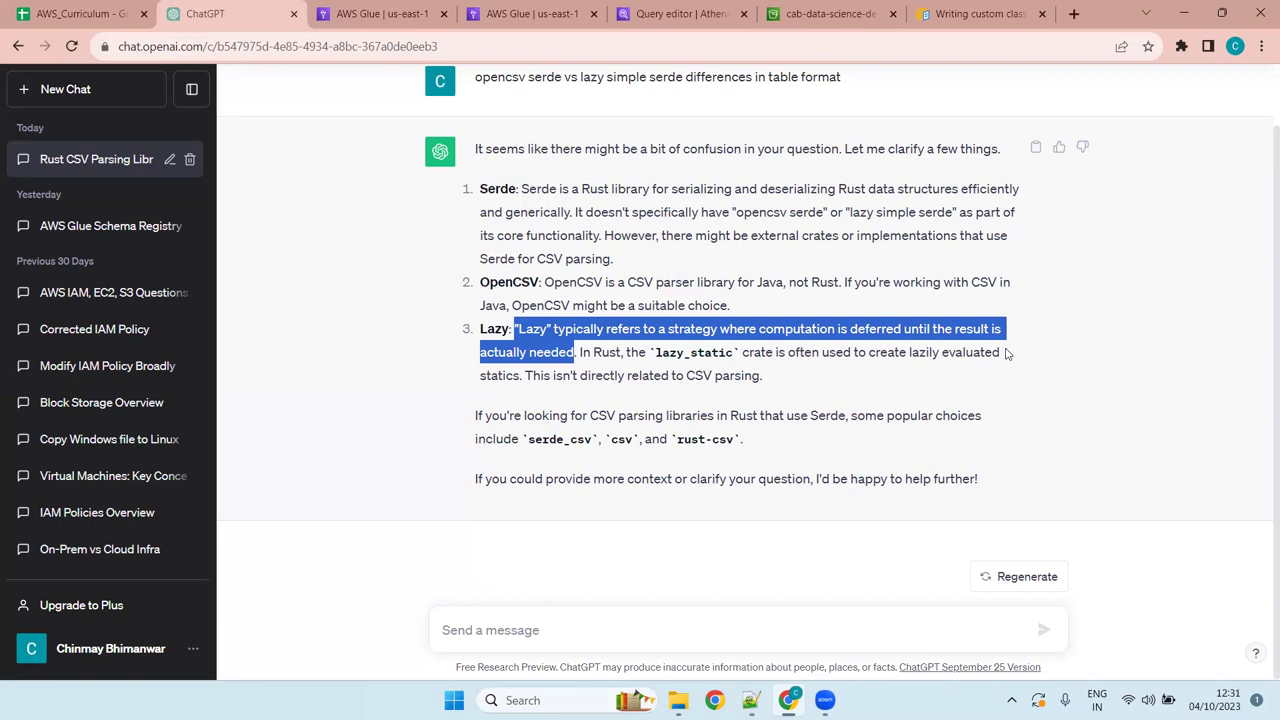
left_click(574, 348)
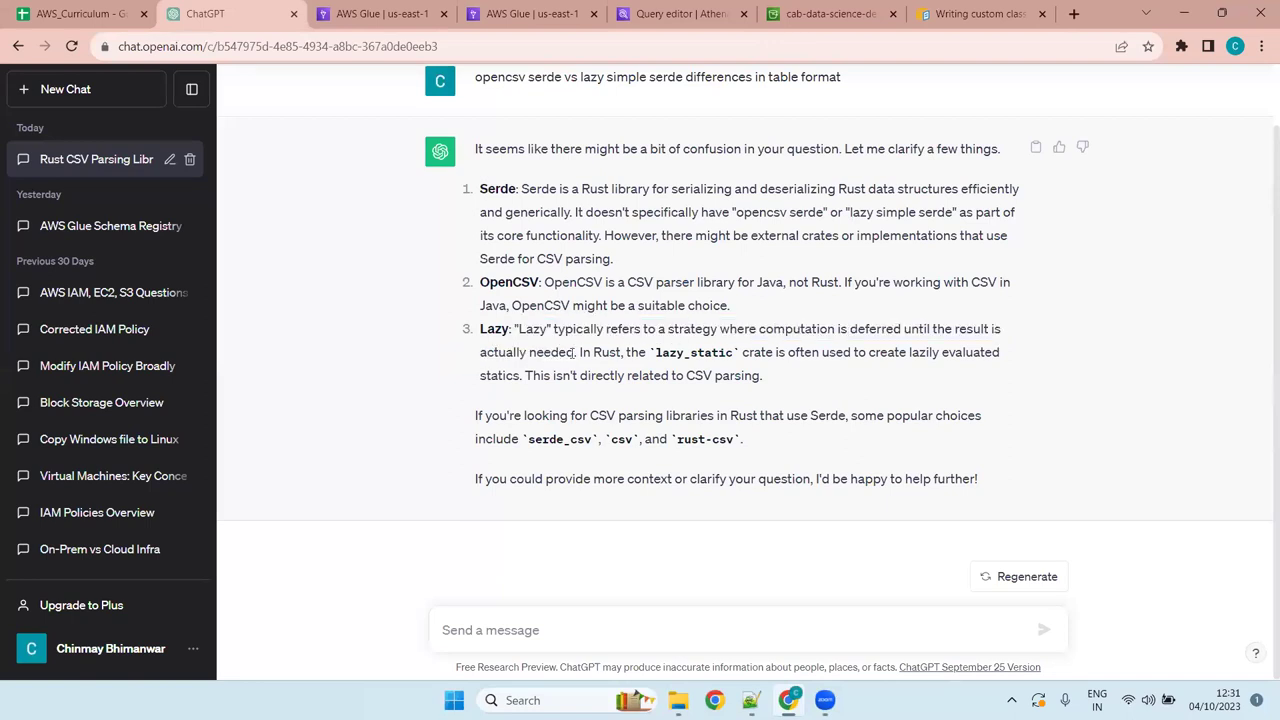
left_click_drag(573, 352, 513, 330)
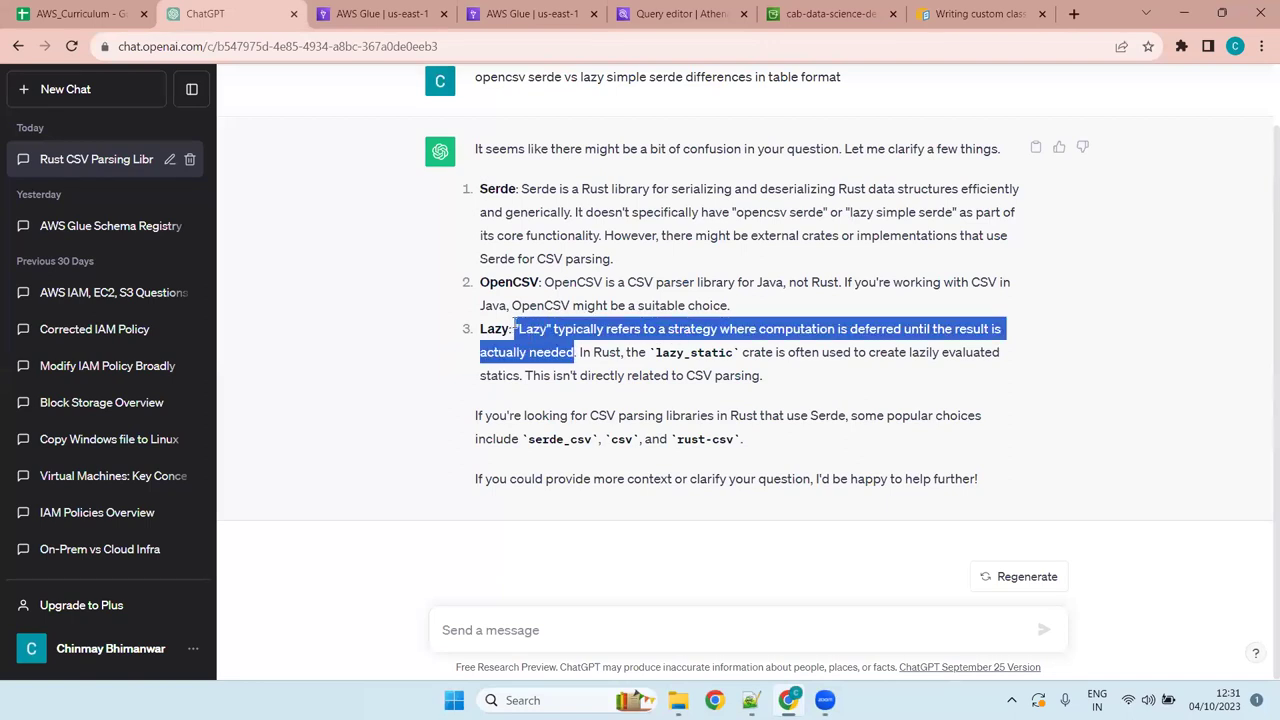
left_click(664, 372)
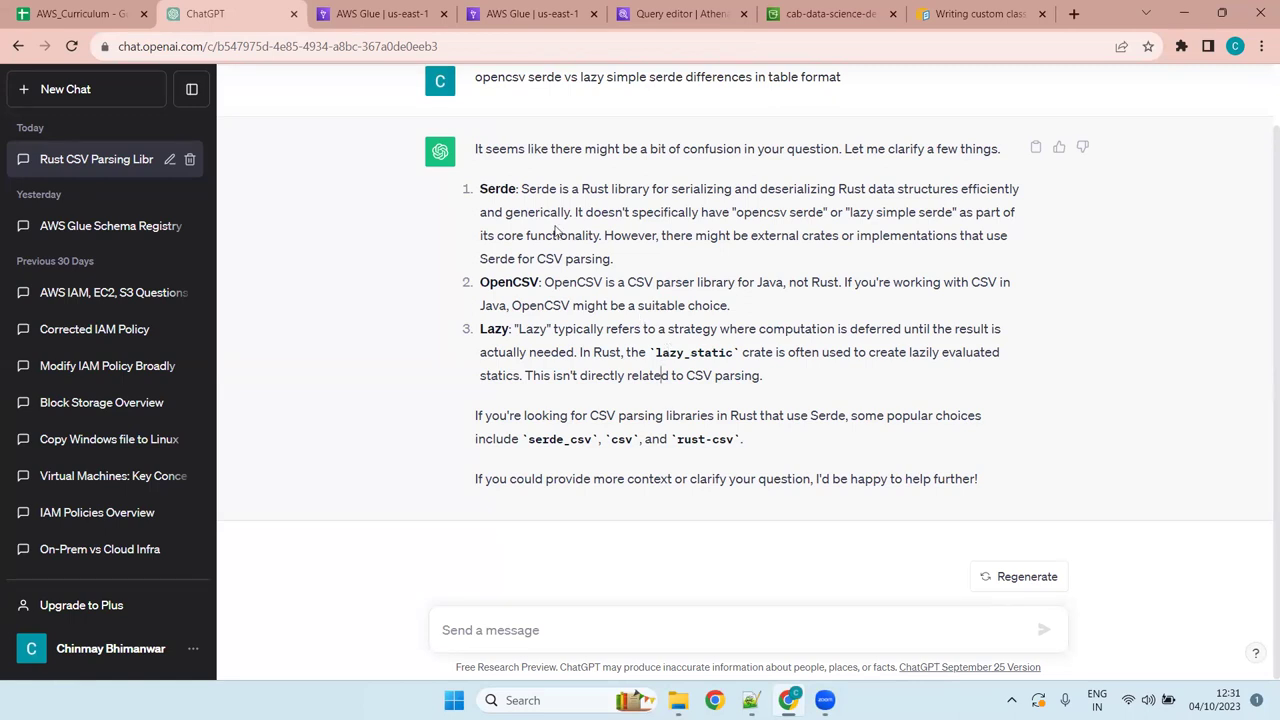
double_click(510, 282)
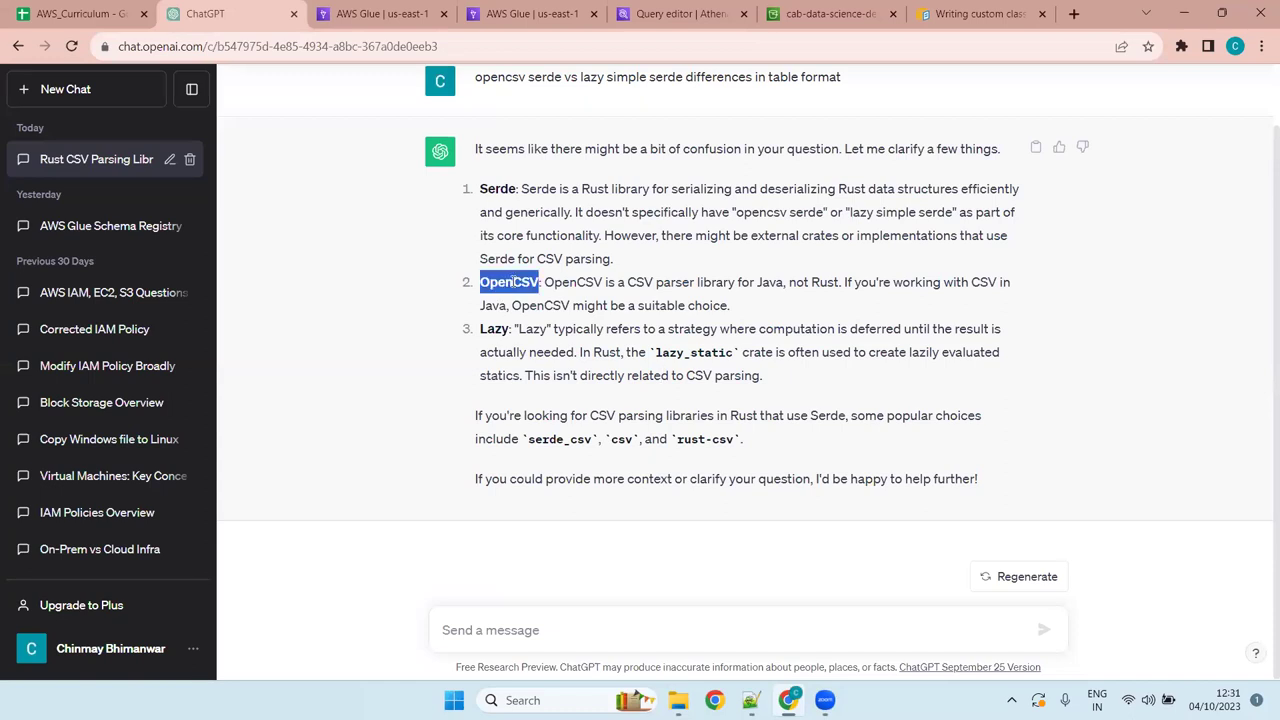
left_click(513, 283)
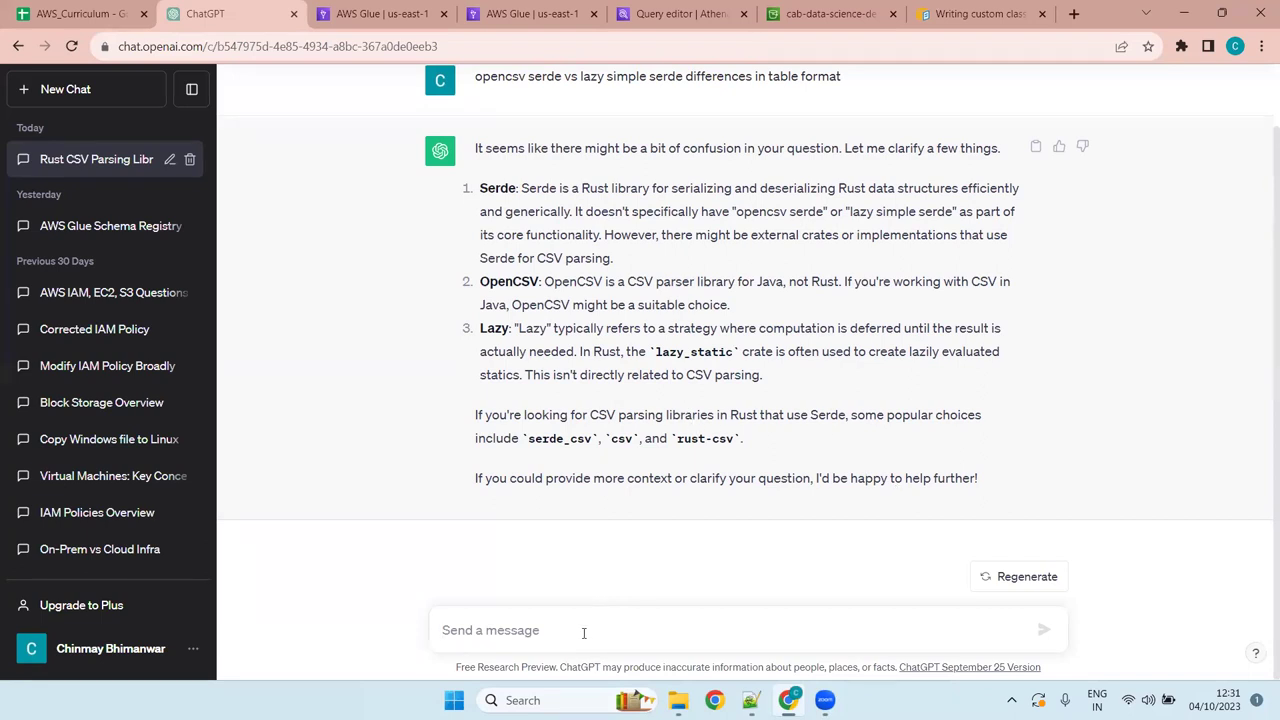
Ask ChatGPT the follow-up "give some peculiar points".
type("give so")
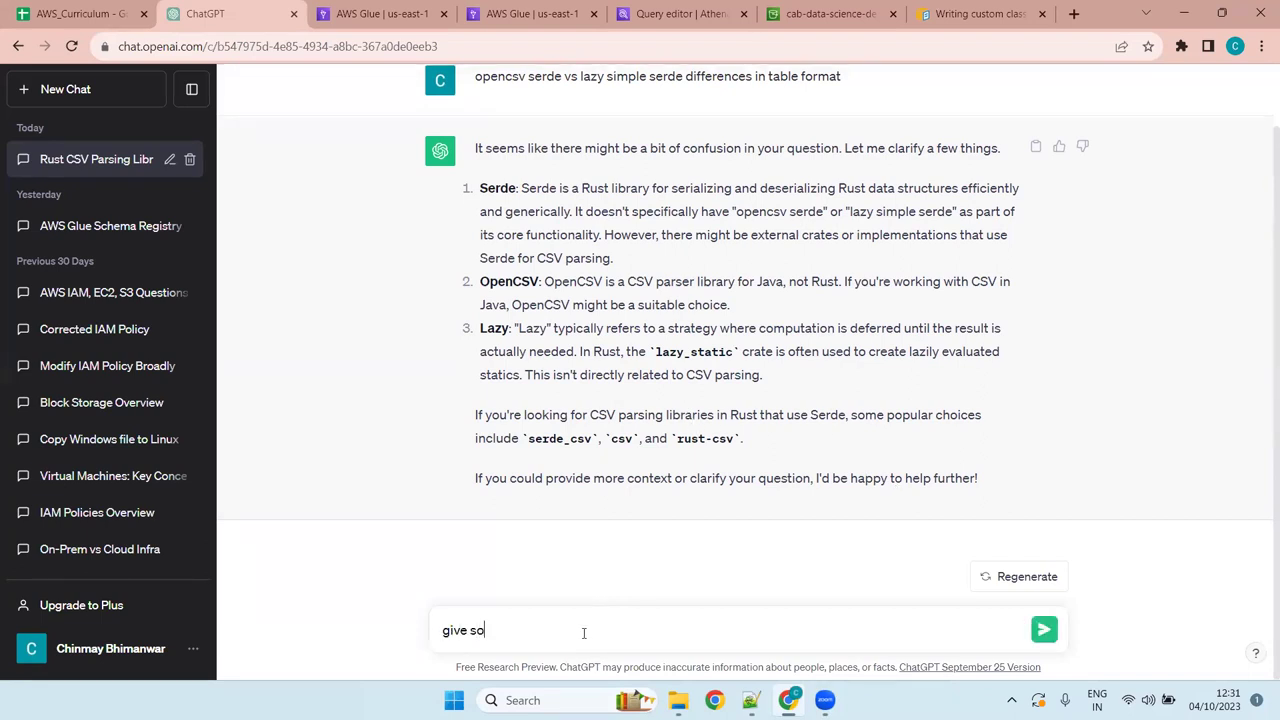
type("me peculiar points")
key("Return")
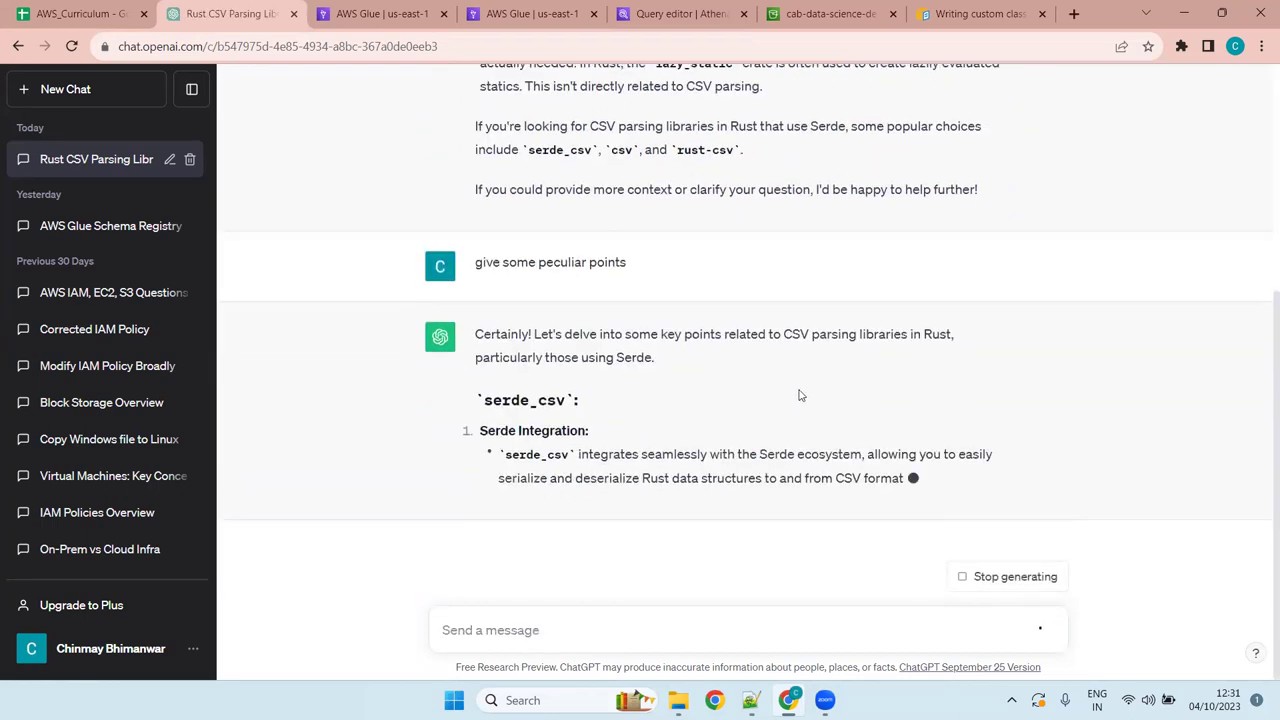
Read through both ChatGPT answers, covering the points on serde_csv, csv and rust-csv and the closing summary.
scroll(605, 440, "up", 4)
scroll(605, 440, "down", 5)
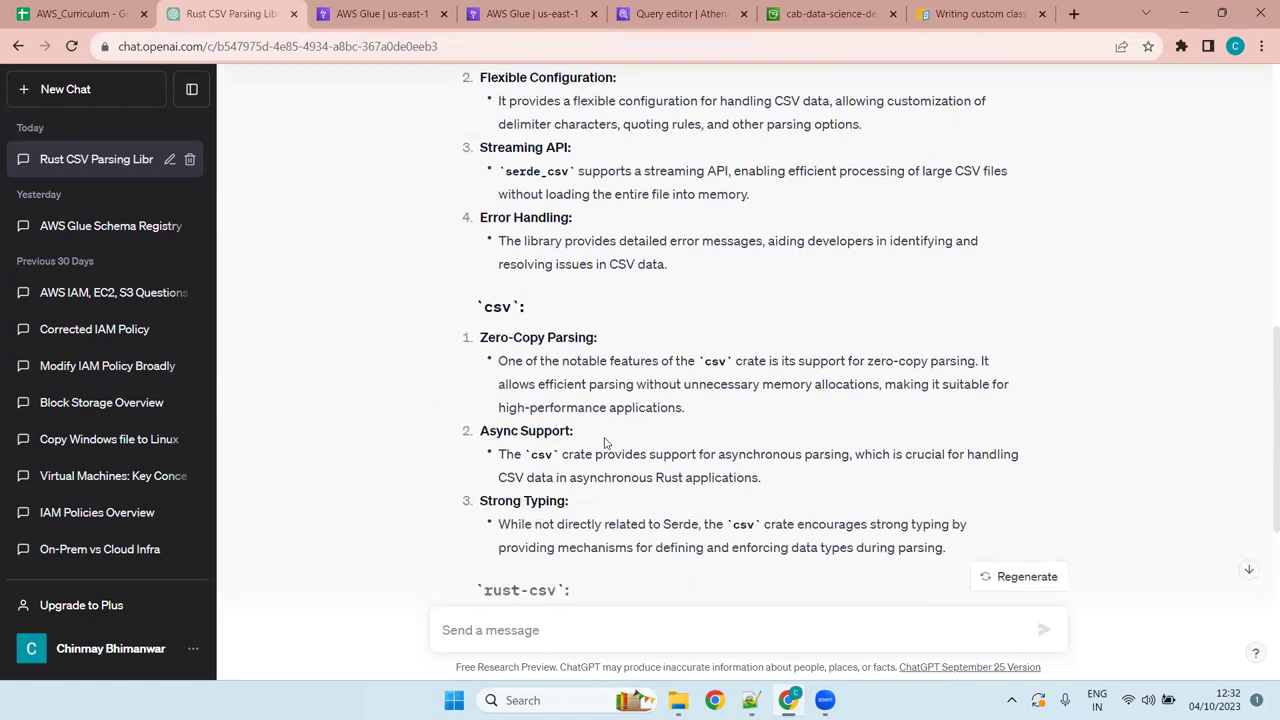
scroll(605, 443, "down", 4)
scroll(605, 445, "up", 8)
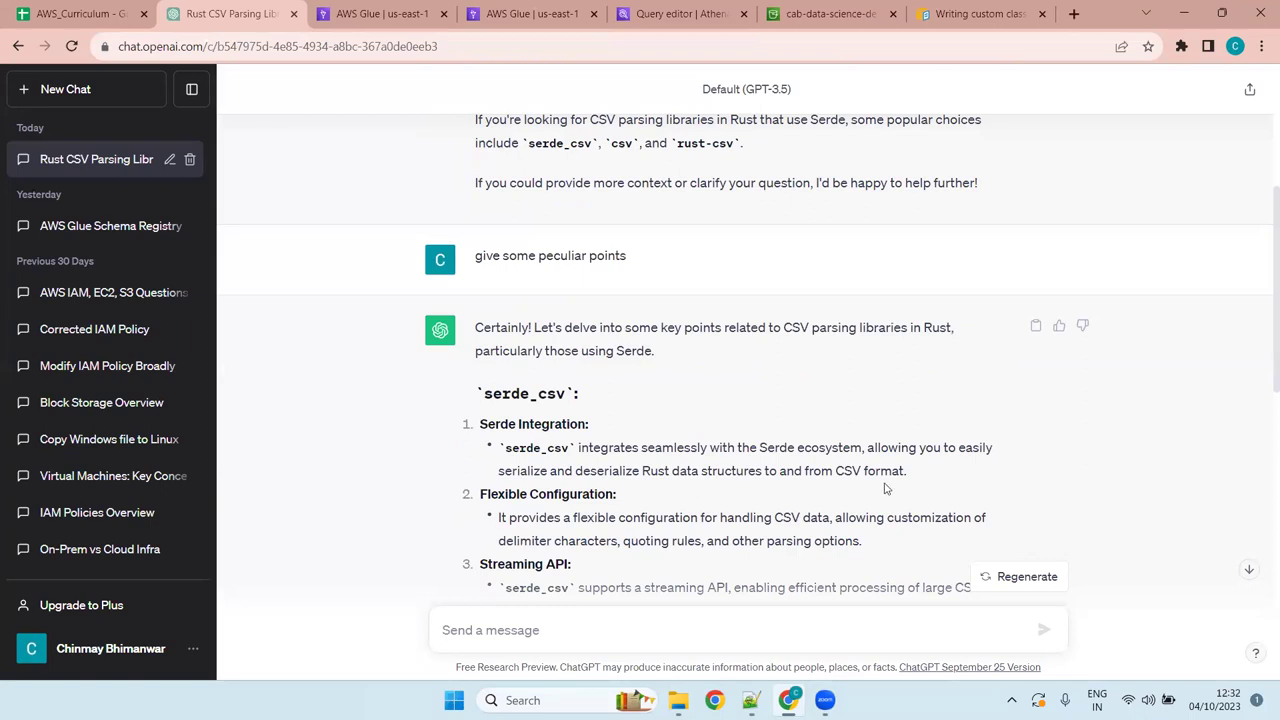
scroll(751, 491, "down", 4)
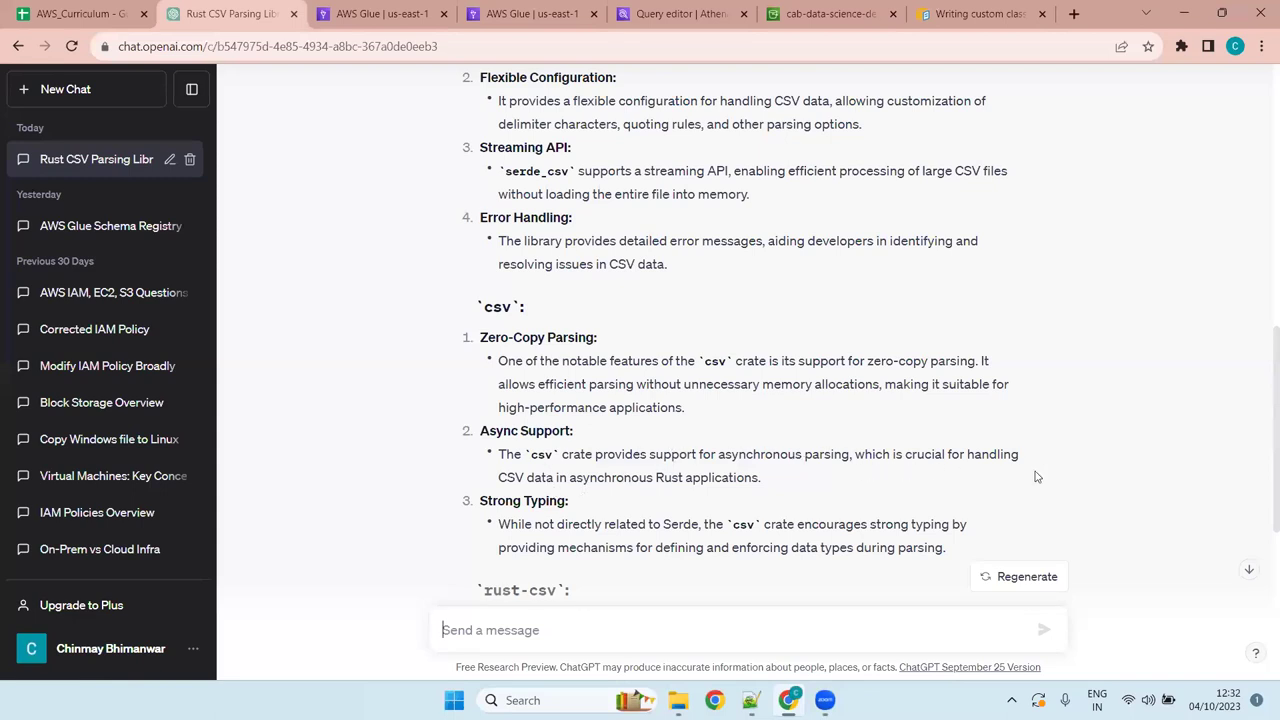
scroll(854, 434, "down", 5)
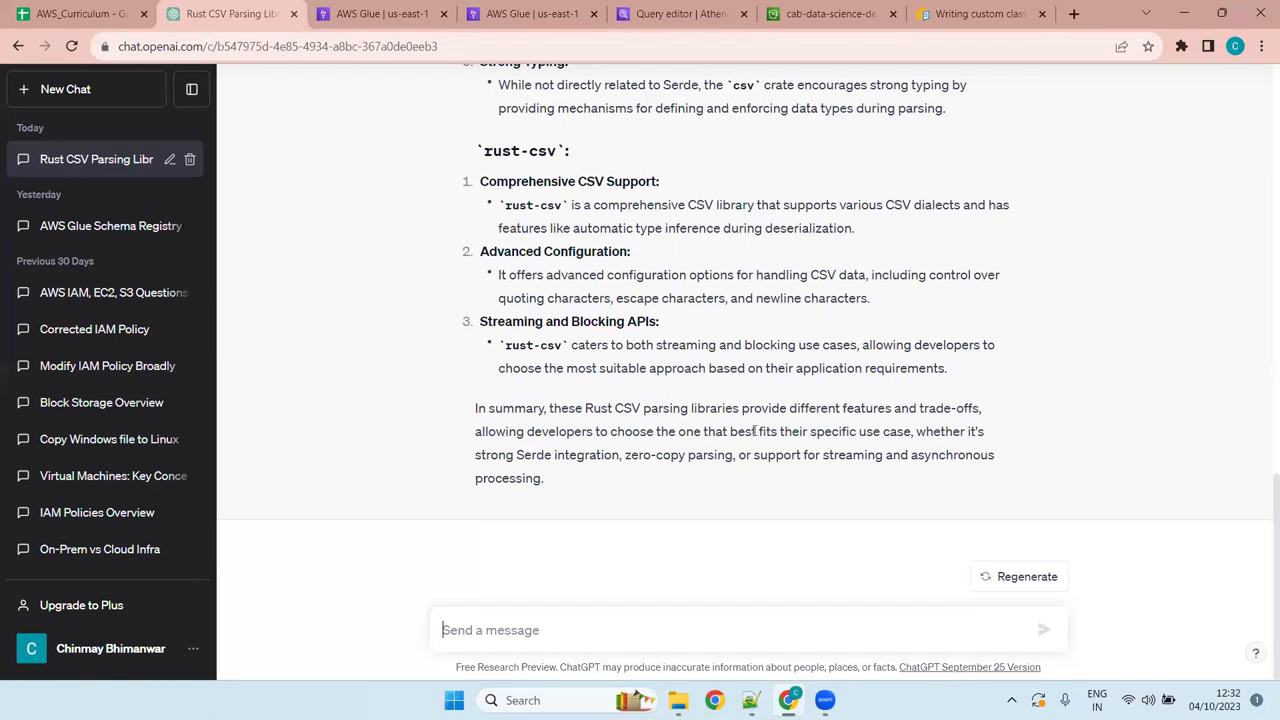
scroll(674, 354, "up", 10)
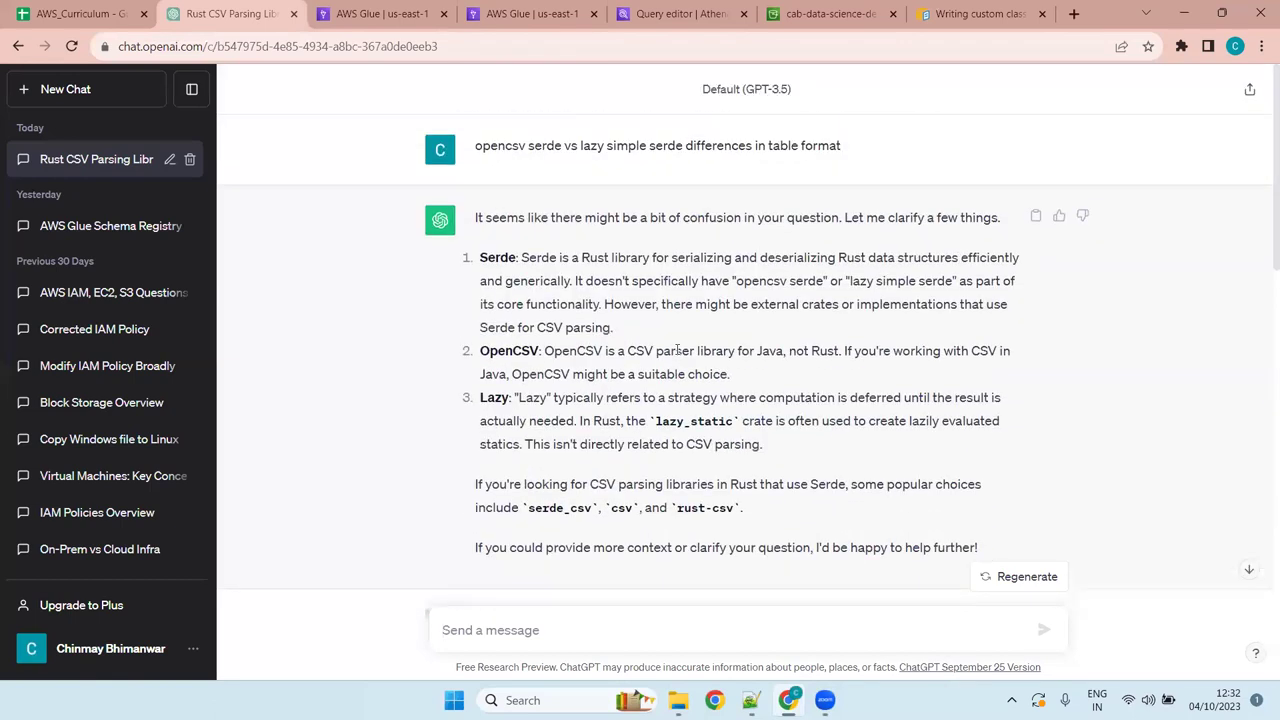
scroll(677, 350, "down", 10)
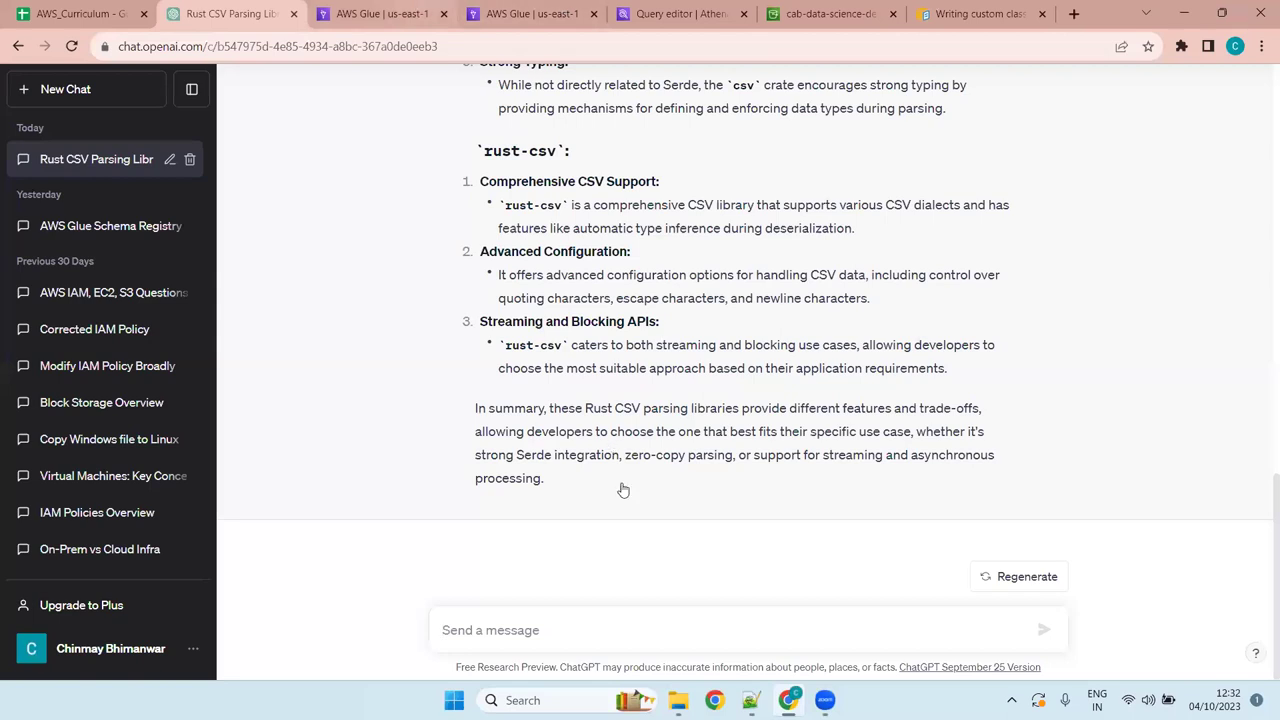
Return to the Create classifier form in AWS Glue and set the CSV SerDe to None.
key("ctrl+Tab")
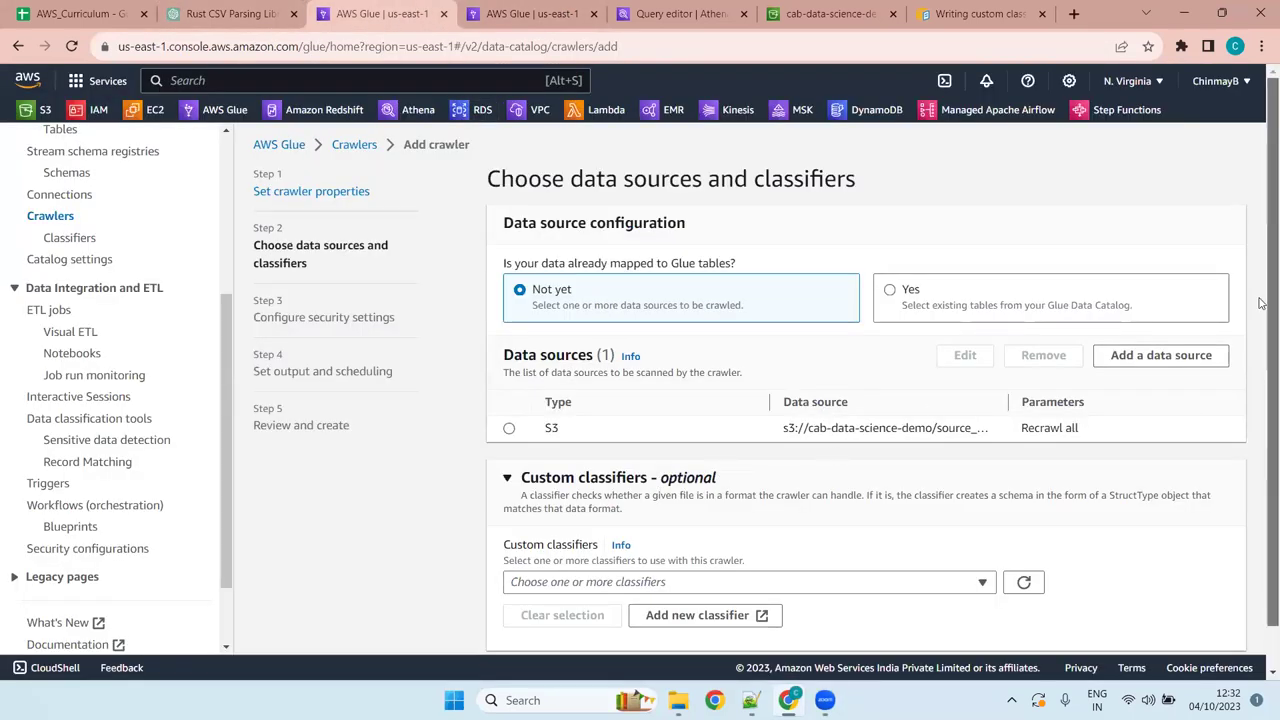
scroll(1262, 303, "down", 1)
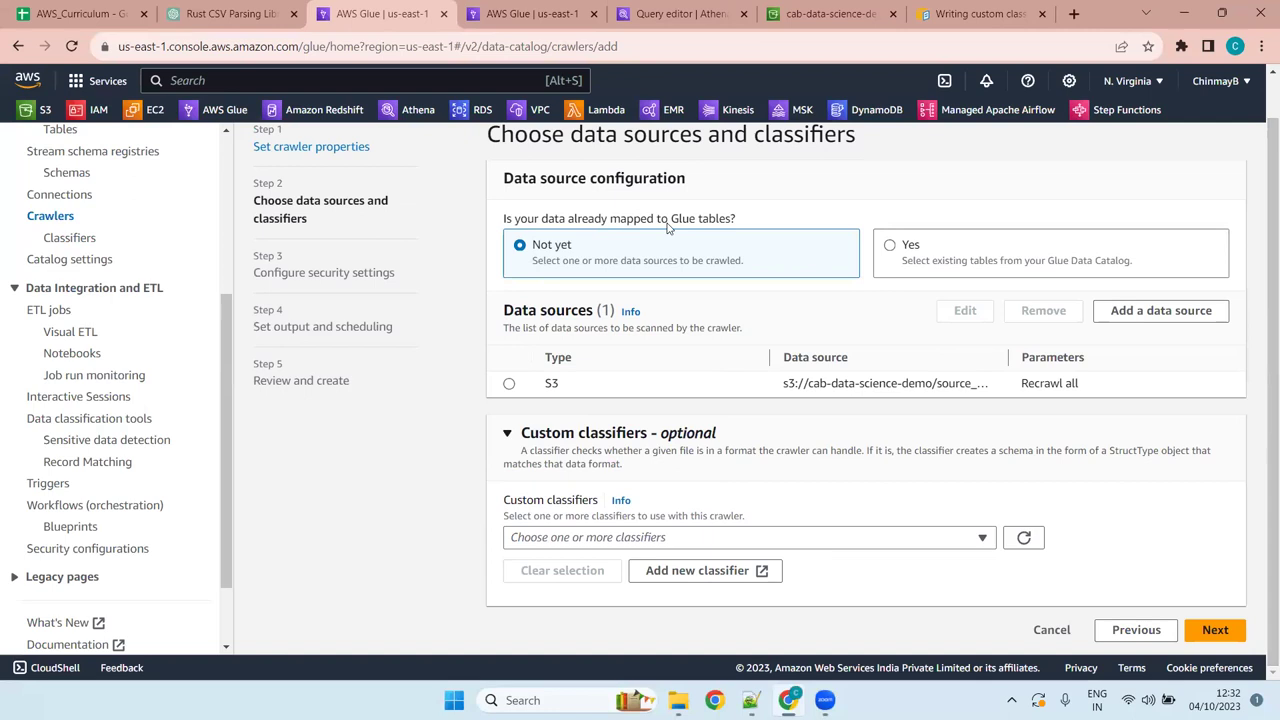
left_click(530, 7)
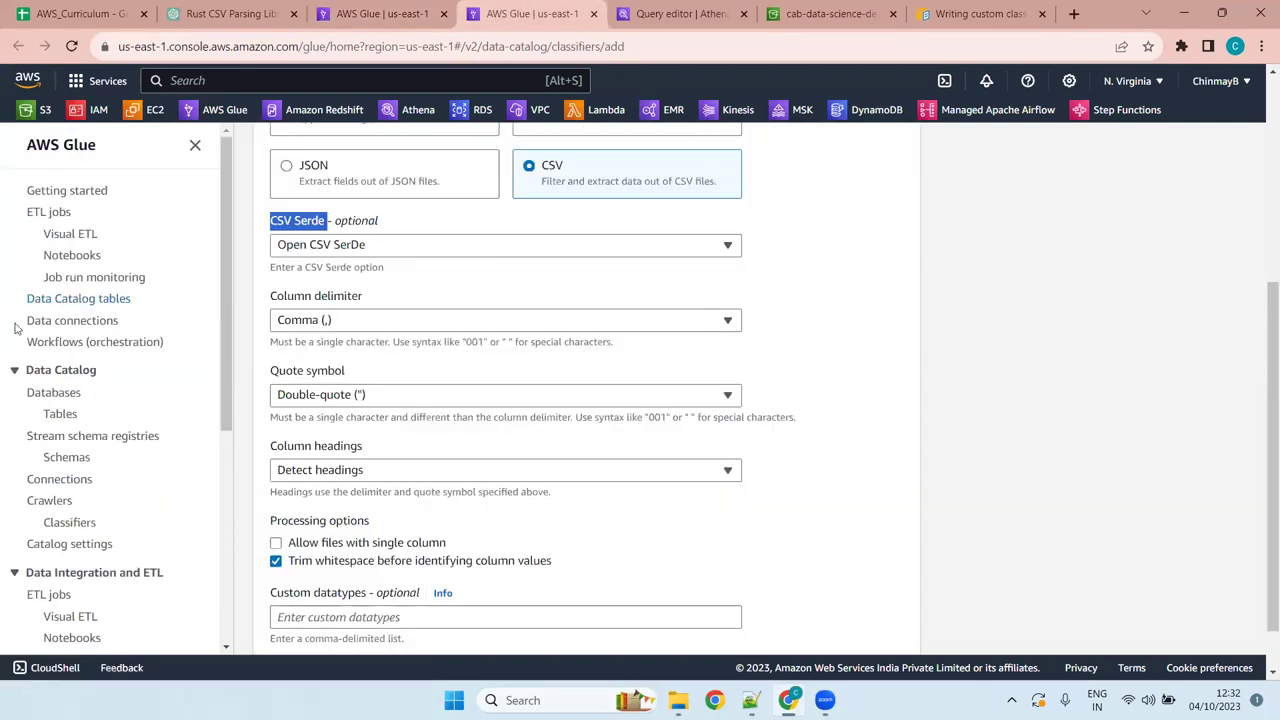
left_click(449, 255)
left_click(440, 330)
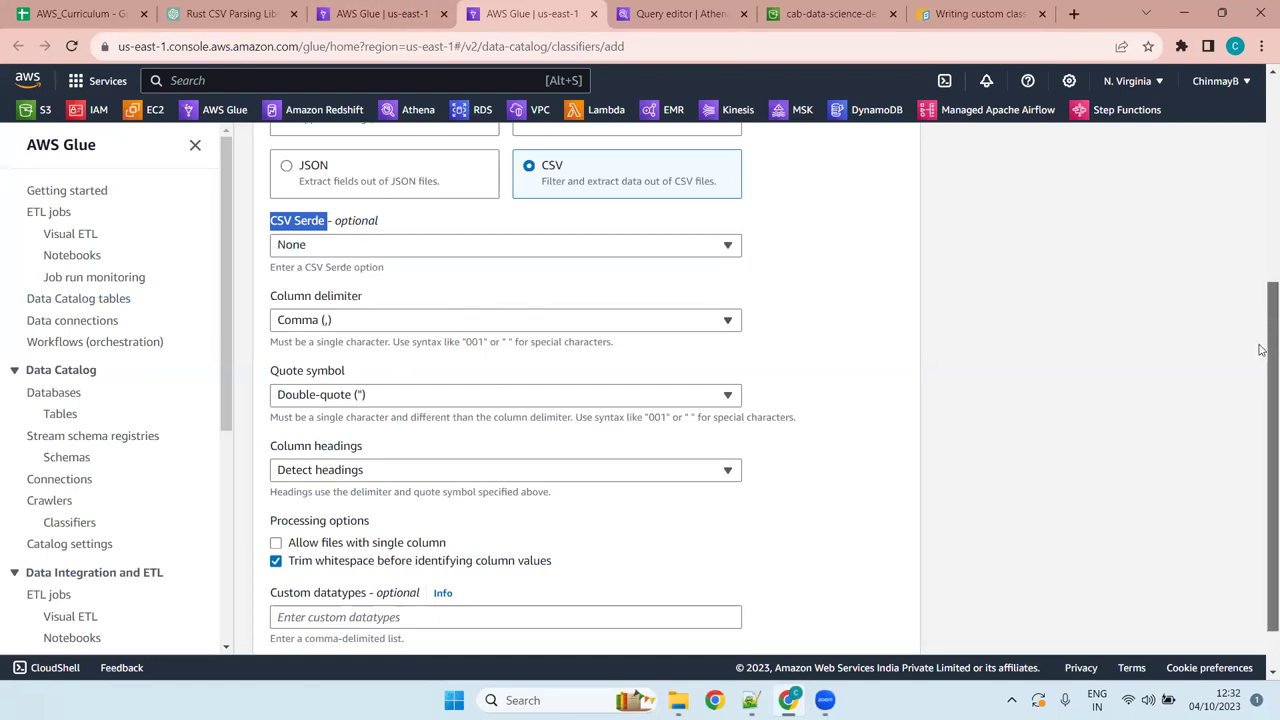
Review the CSV classifier's quote symbol and column headings settings.
scroll(1260, 350, "down", 2)
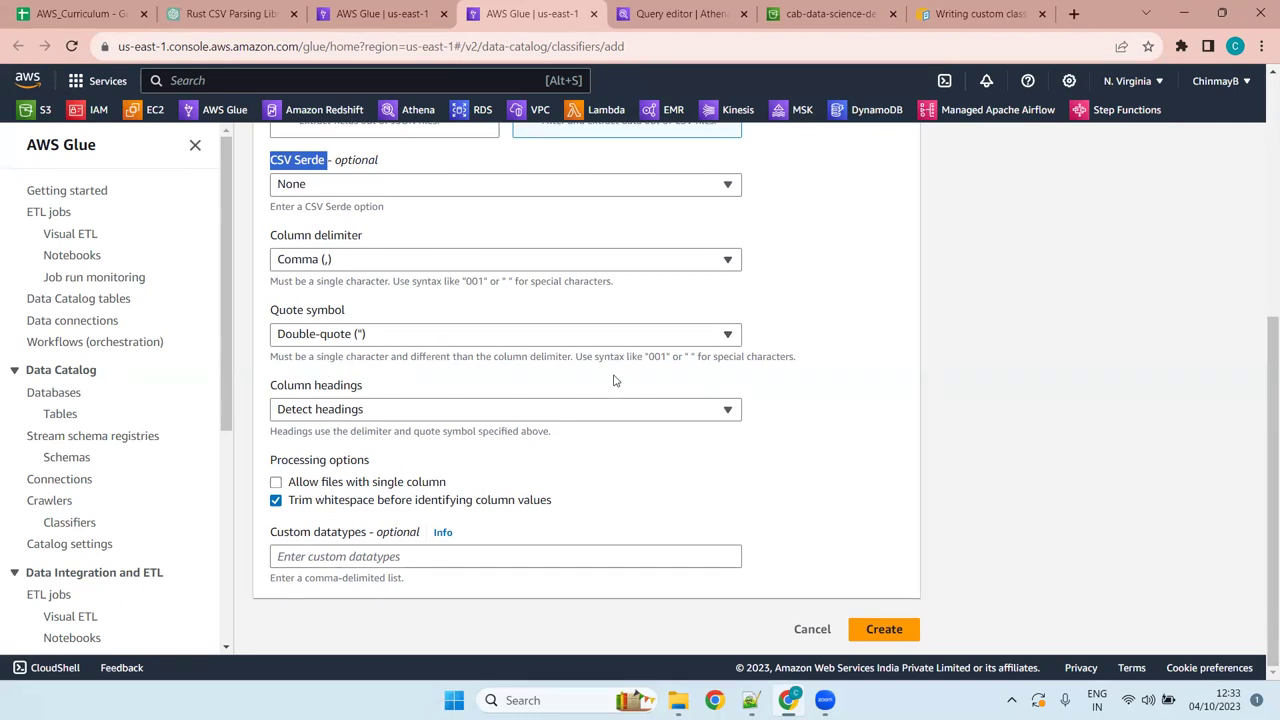
left_click(653, 334)
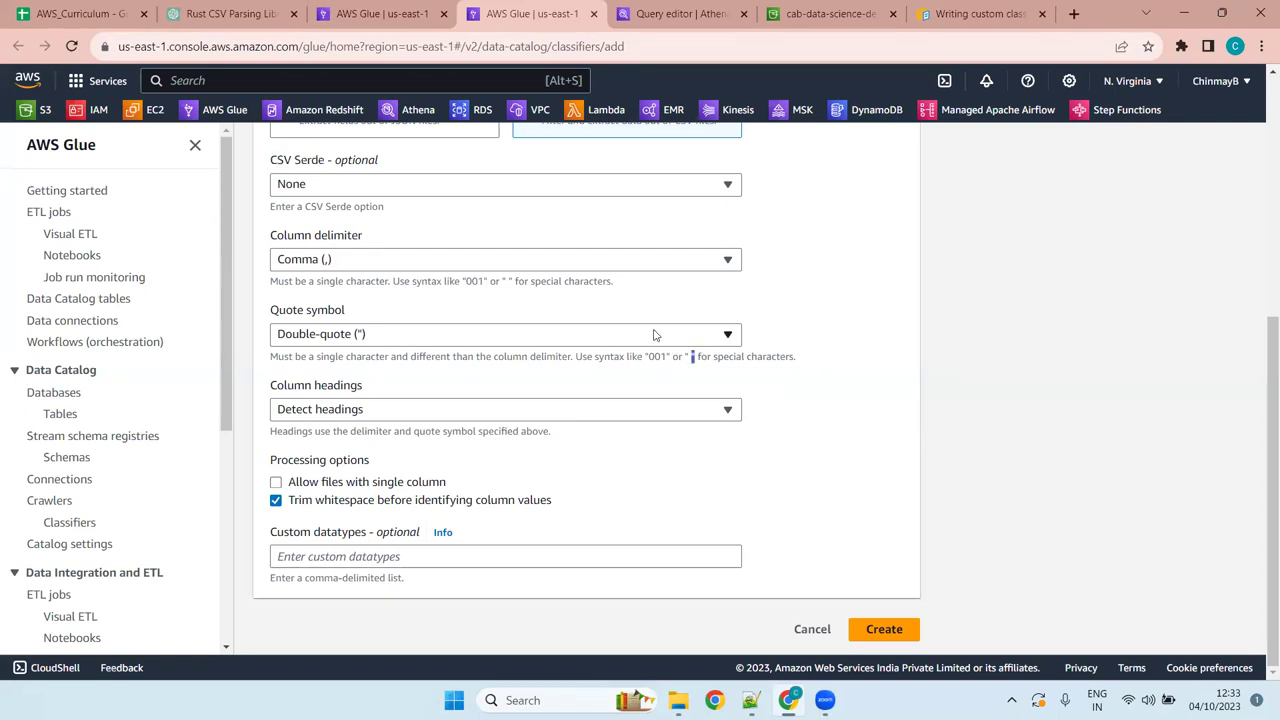
left_click(653, 334)
left_click(709, 356)
left_click_drag(360, 385, 237, 395)
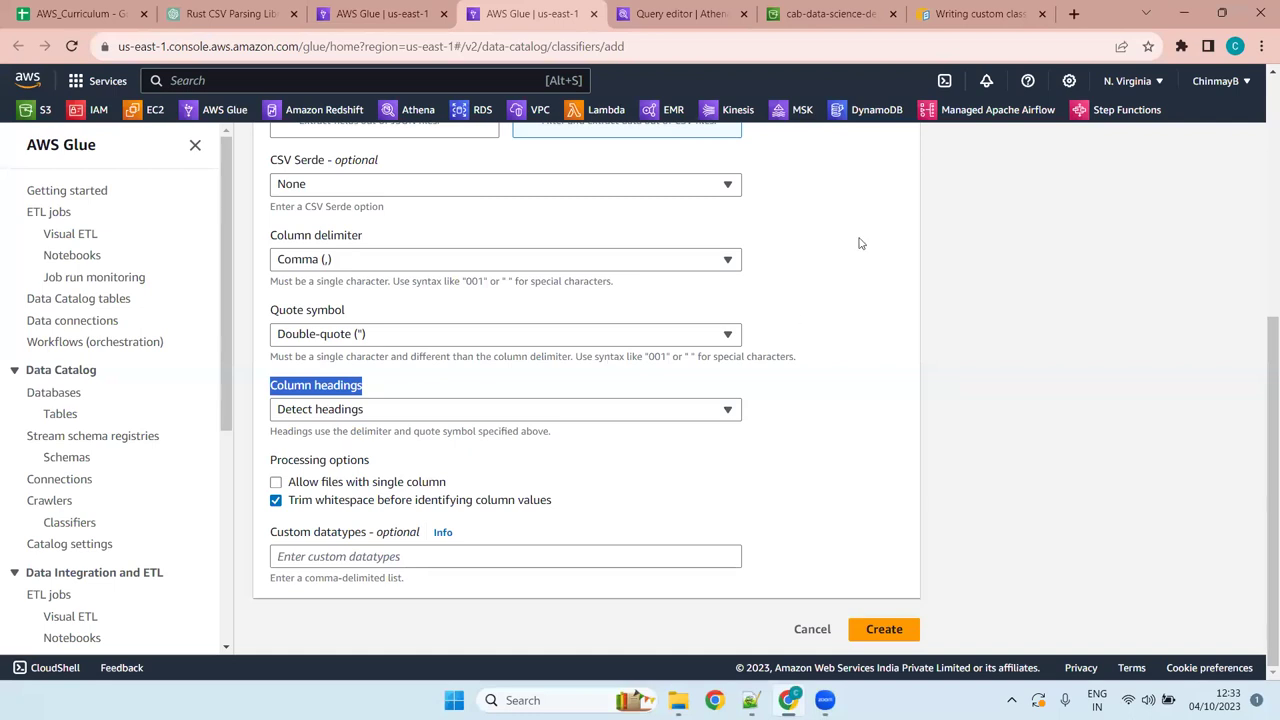
Copy the heading "Classifier type and properties" from the Create classifier form into a new bullet under Custom Classifiers in the Notepad++ notes, ending with a colon.
scroll(860, 242, "up", 5)
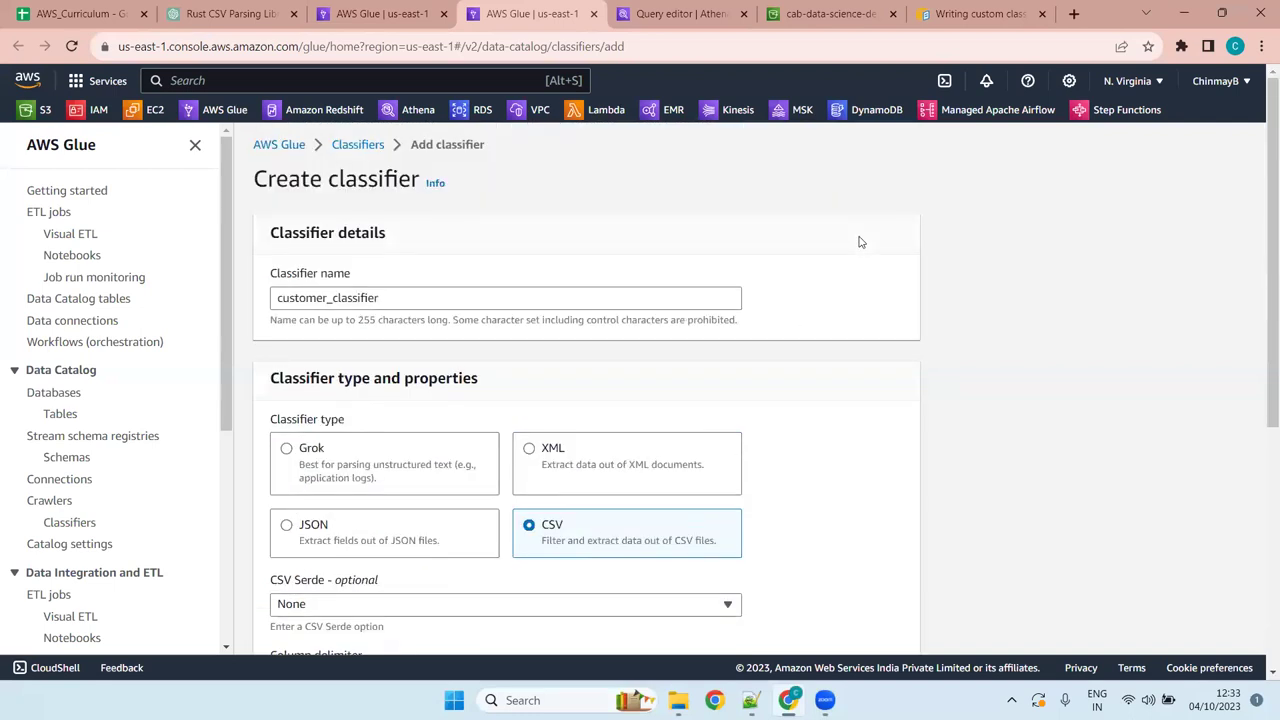
left_click_drag(480, 384, 268, 392)
key("ctrl+c")
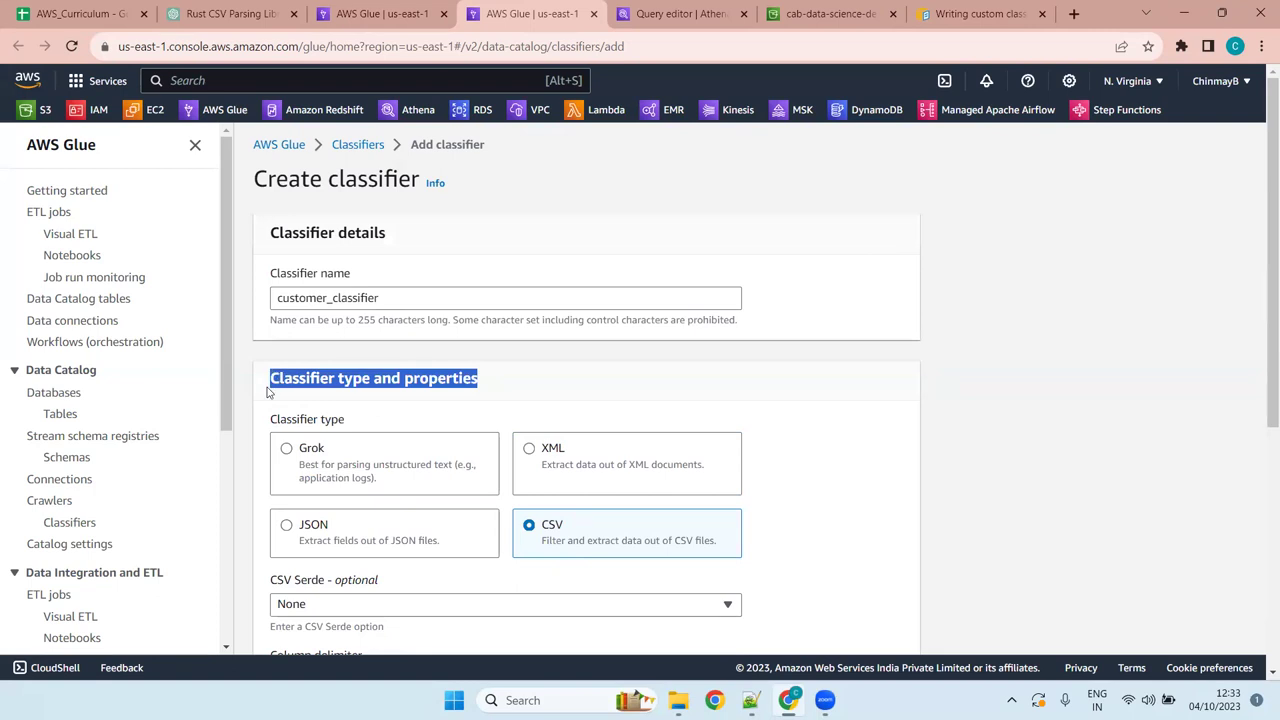
key("alt+Tab")
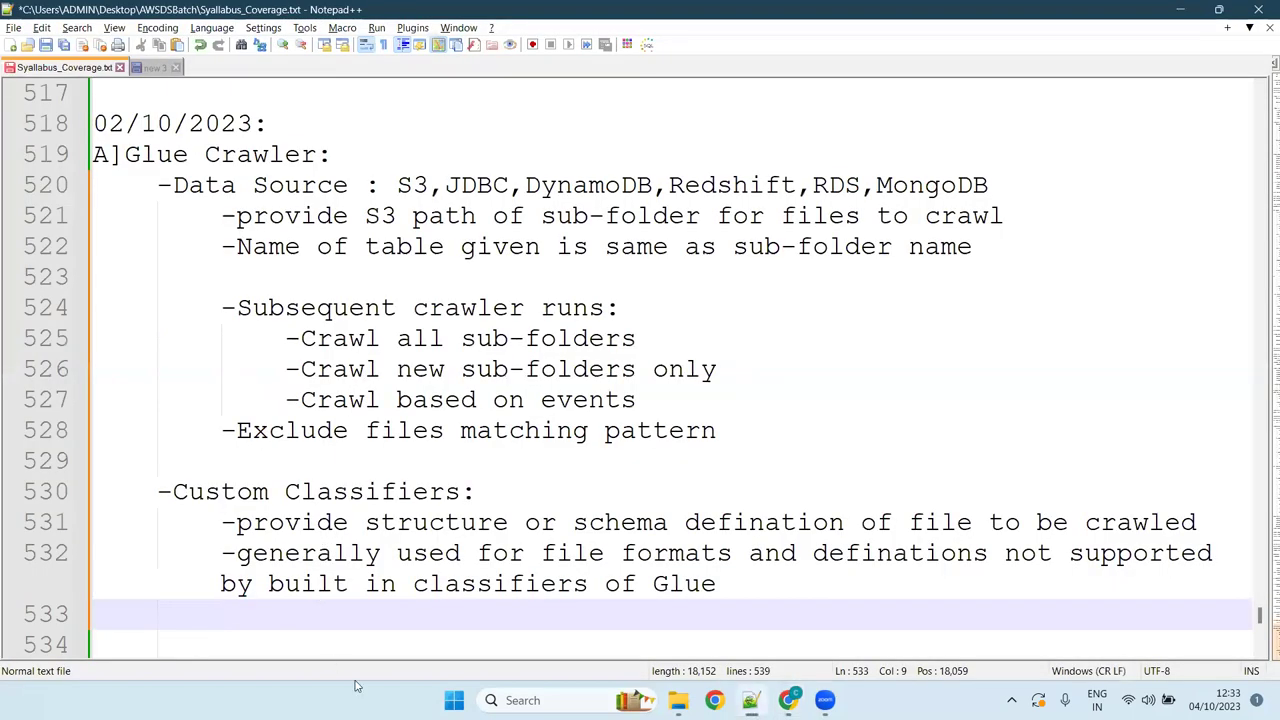
key("Return")
type("-")
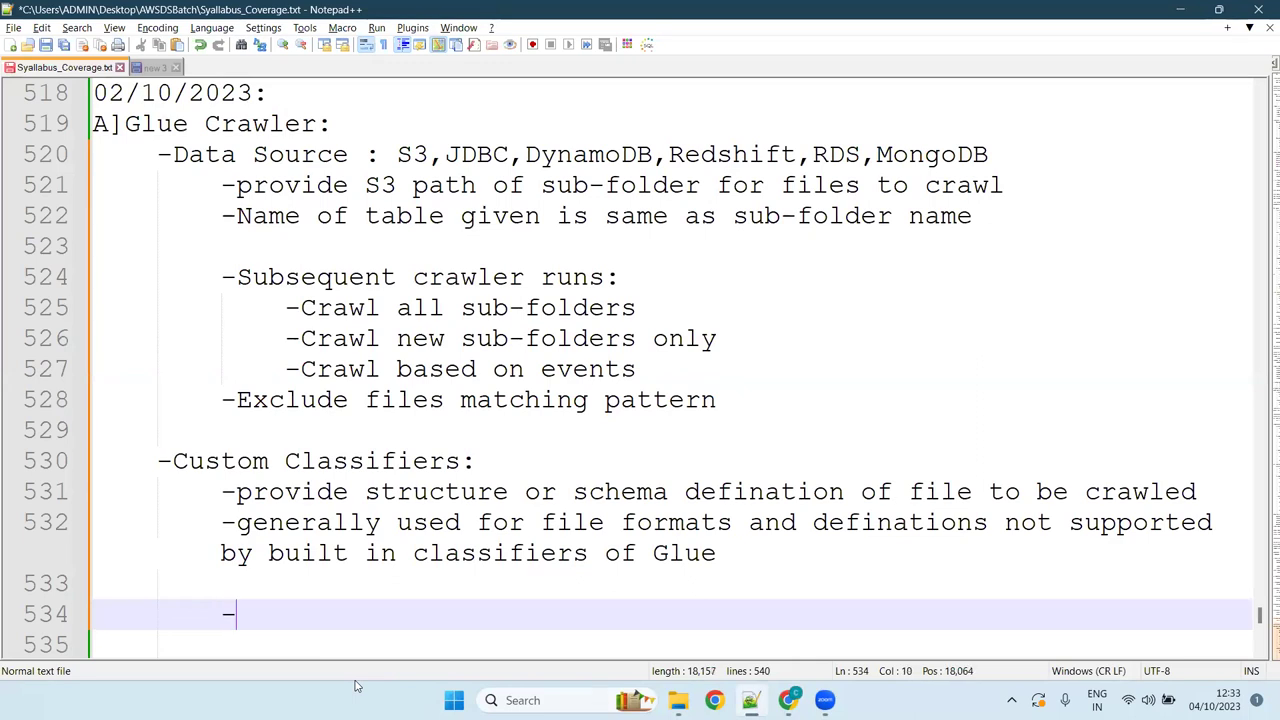
key("ctrl+v")
type(":")
key("Return")
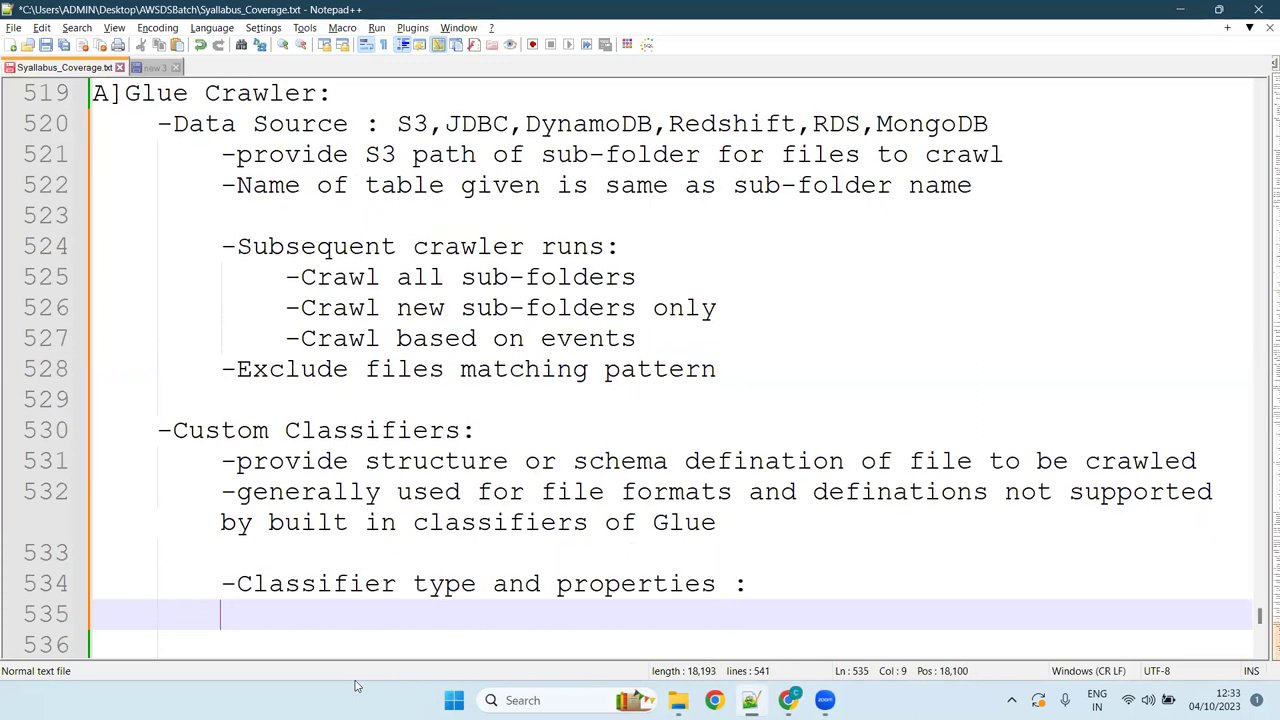
Complete the classifier type bullet on the same line with the list "grok,xml,json,csv".
key("BackSpace")
key("BackSpace")
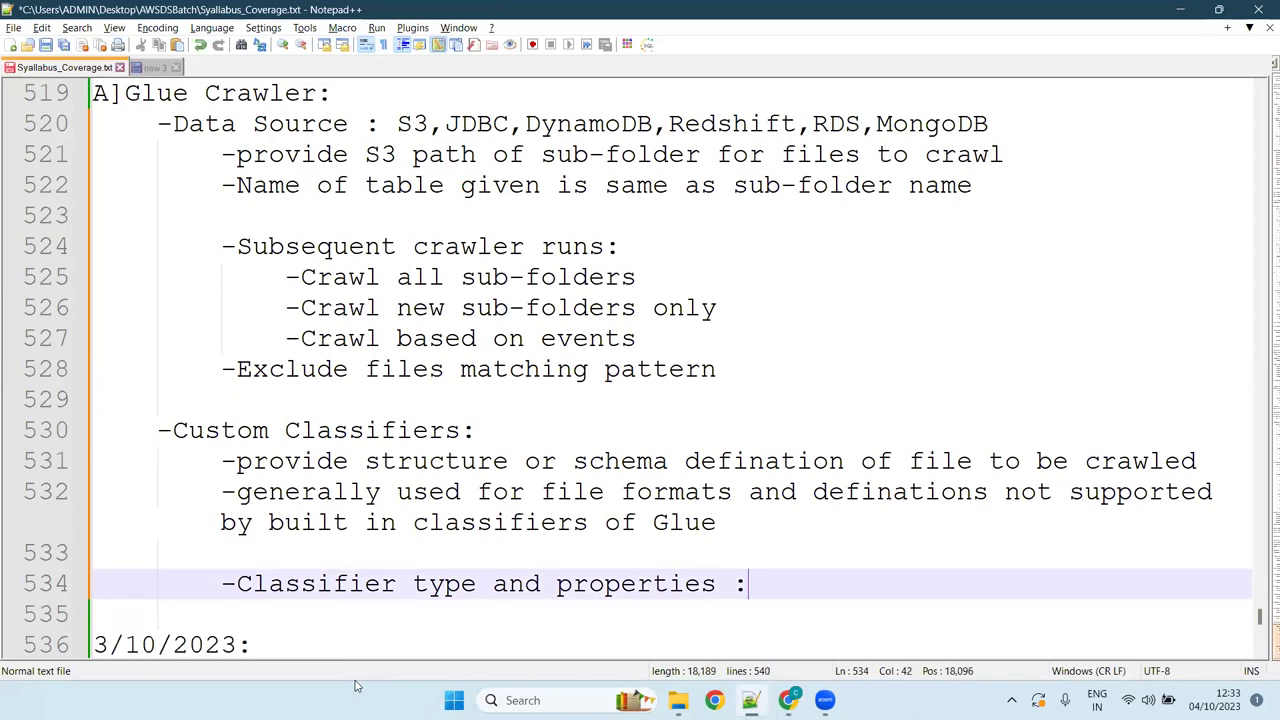
type("grok,")
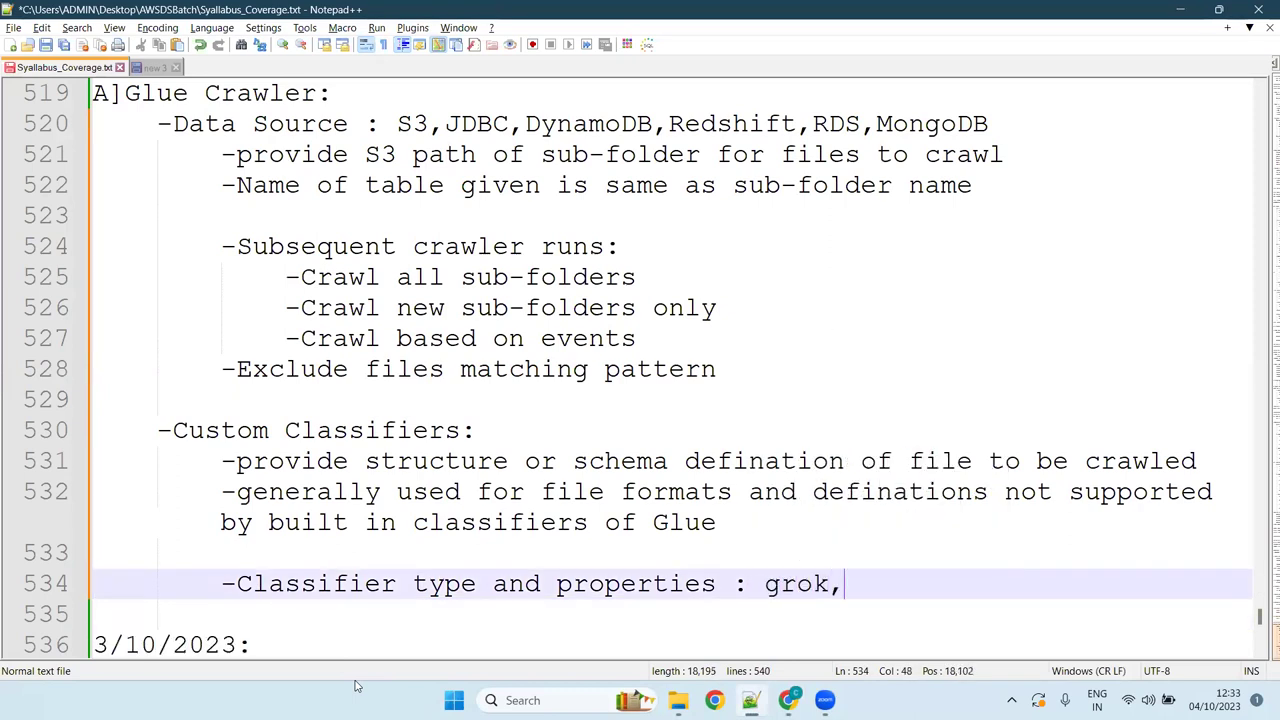
type("xml,json,")
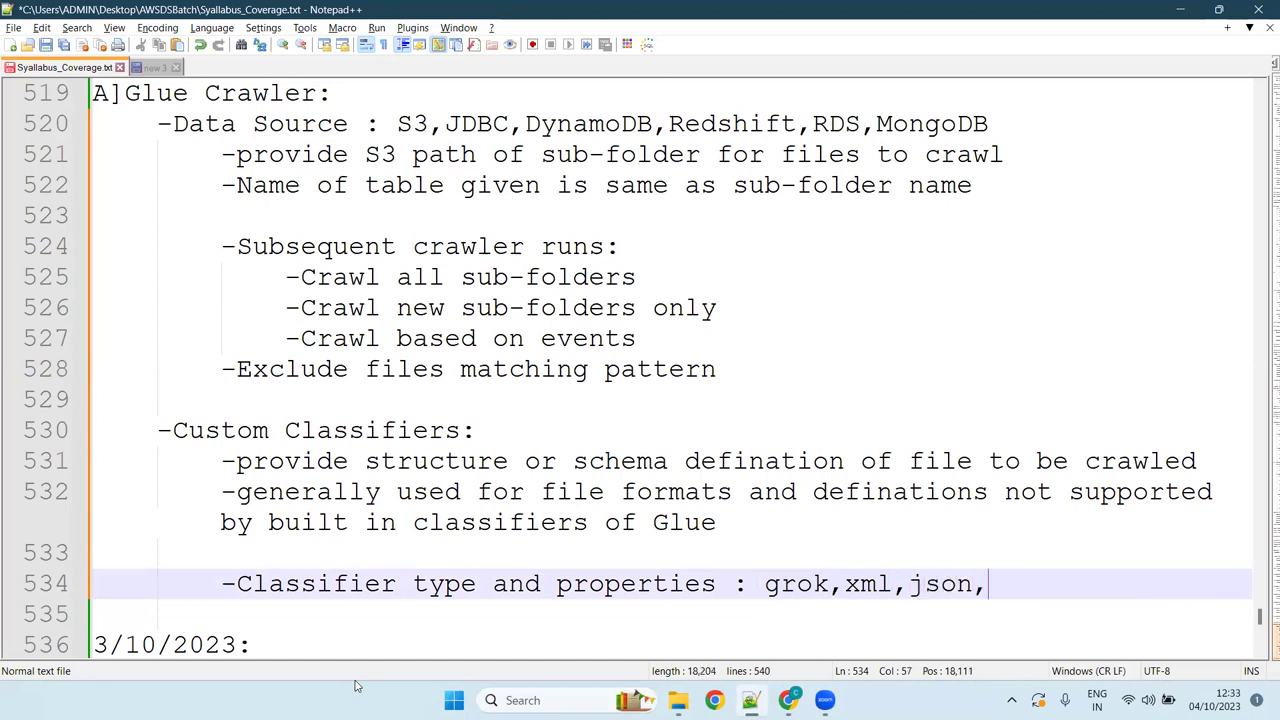
type("csv")
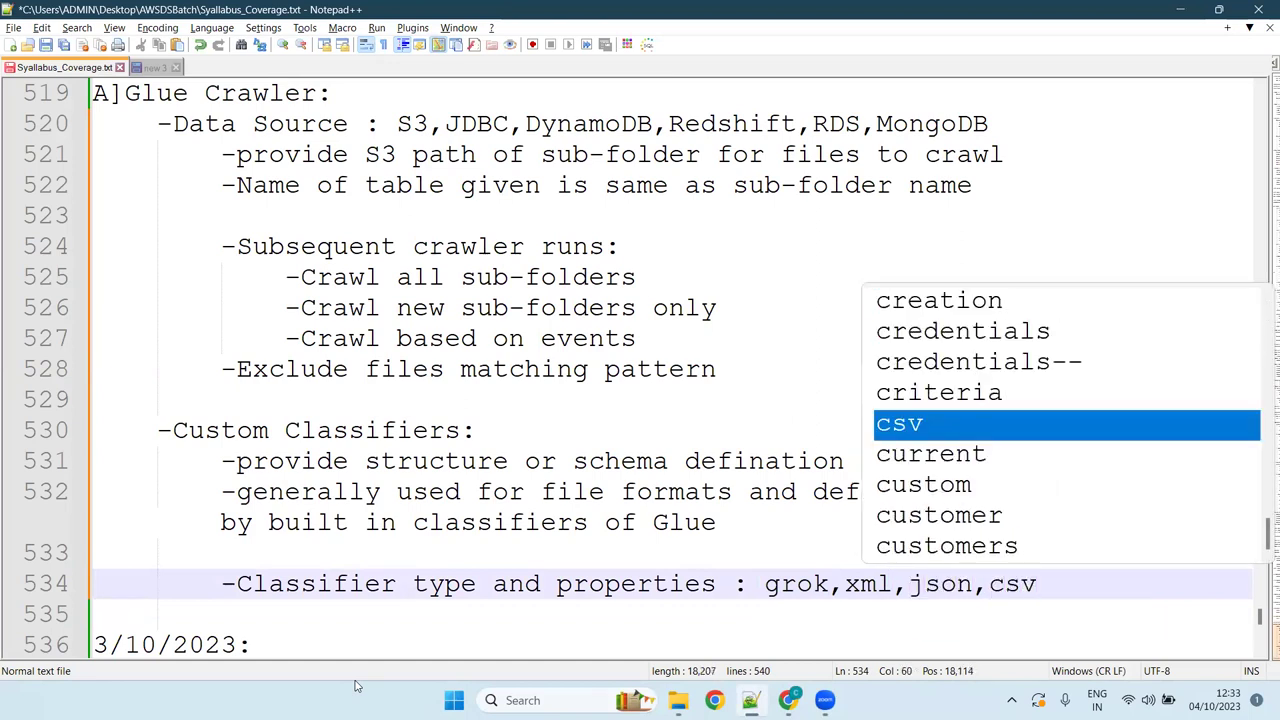
key("Return")
Add a bullet below it with the label "CSV Serde" copied from the Create classifier form in AWS Glue.
key("Return")
type("-")
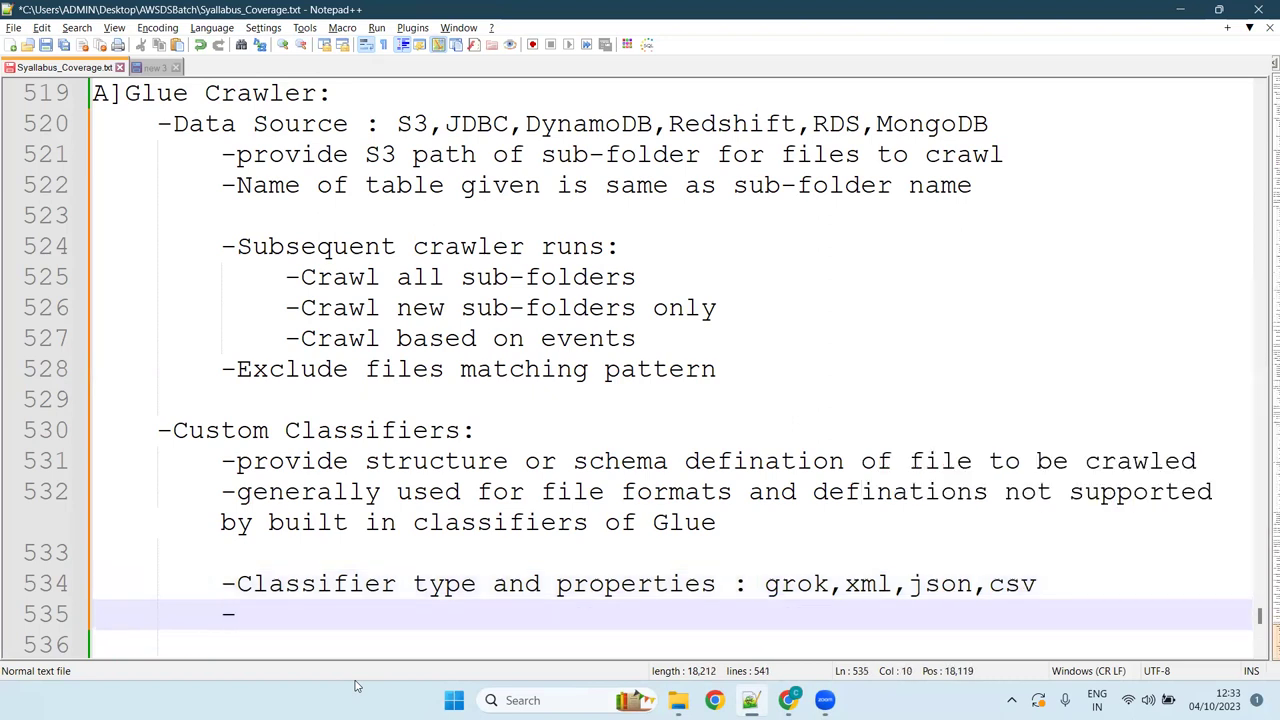
key("alt+Tab")
scroll(603, 386, "down", 5)
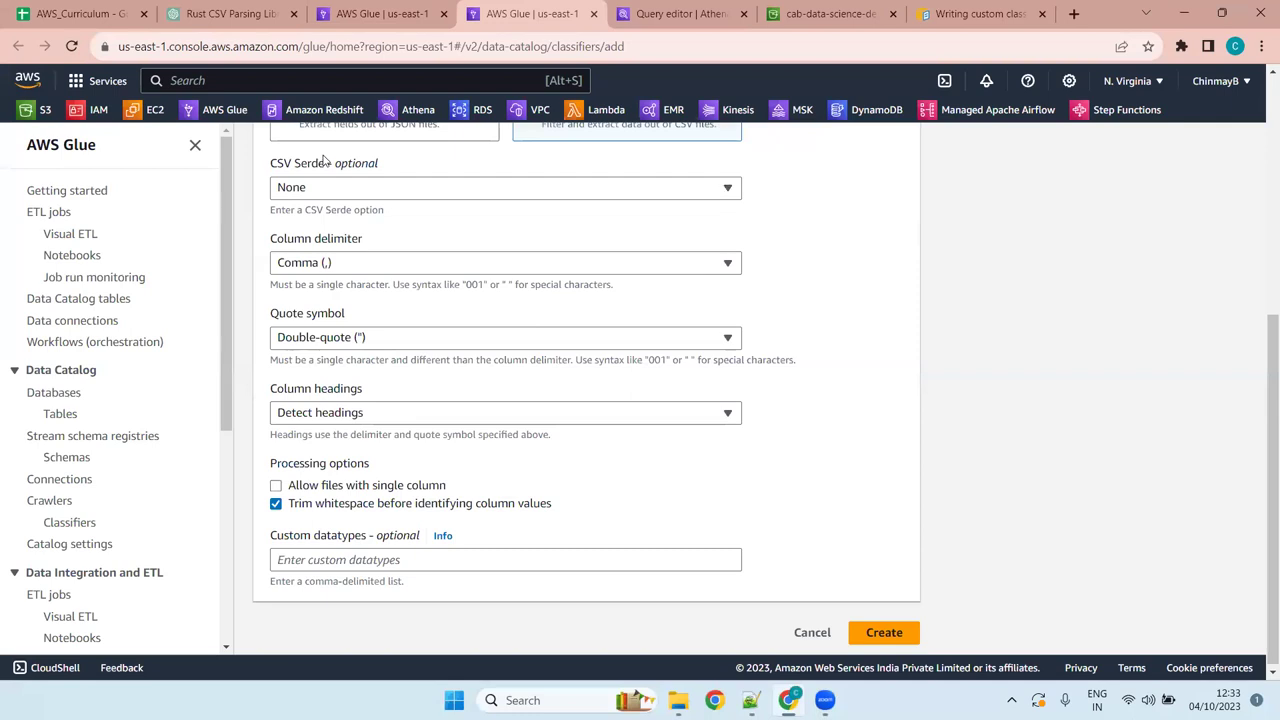
left_click_drag(327, 164, 258, 178)
key("ctrl+c")
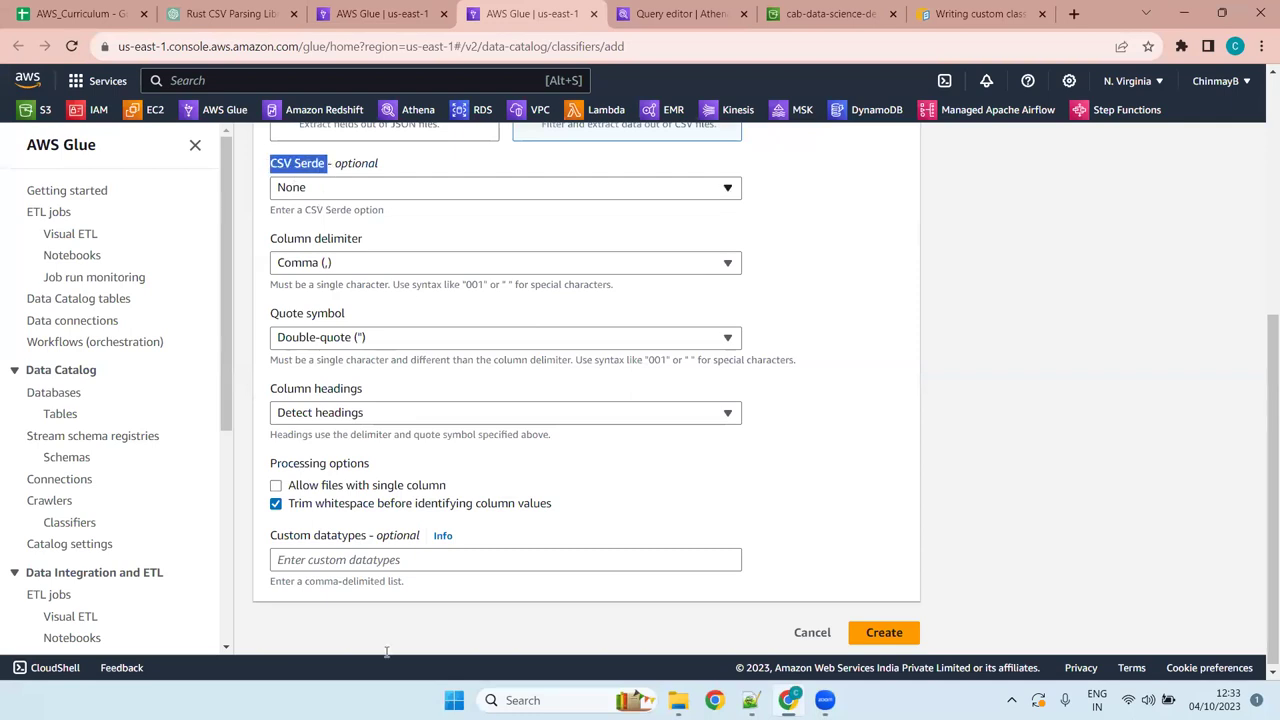
key("alt+Tab")
key("ctrl+v")
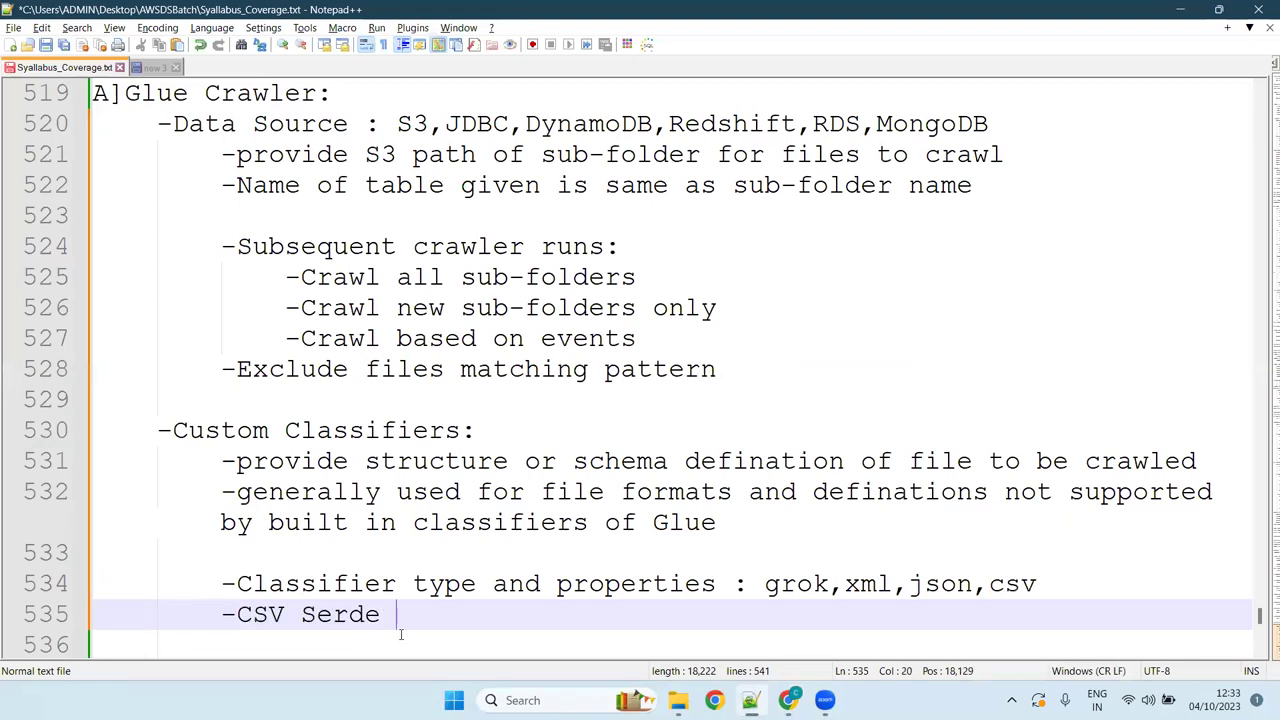
Complete the CSV Serde bullet in the notes with ":opencsv and lazy simple".
type(":opencsv")
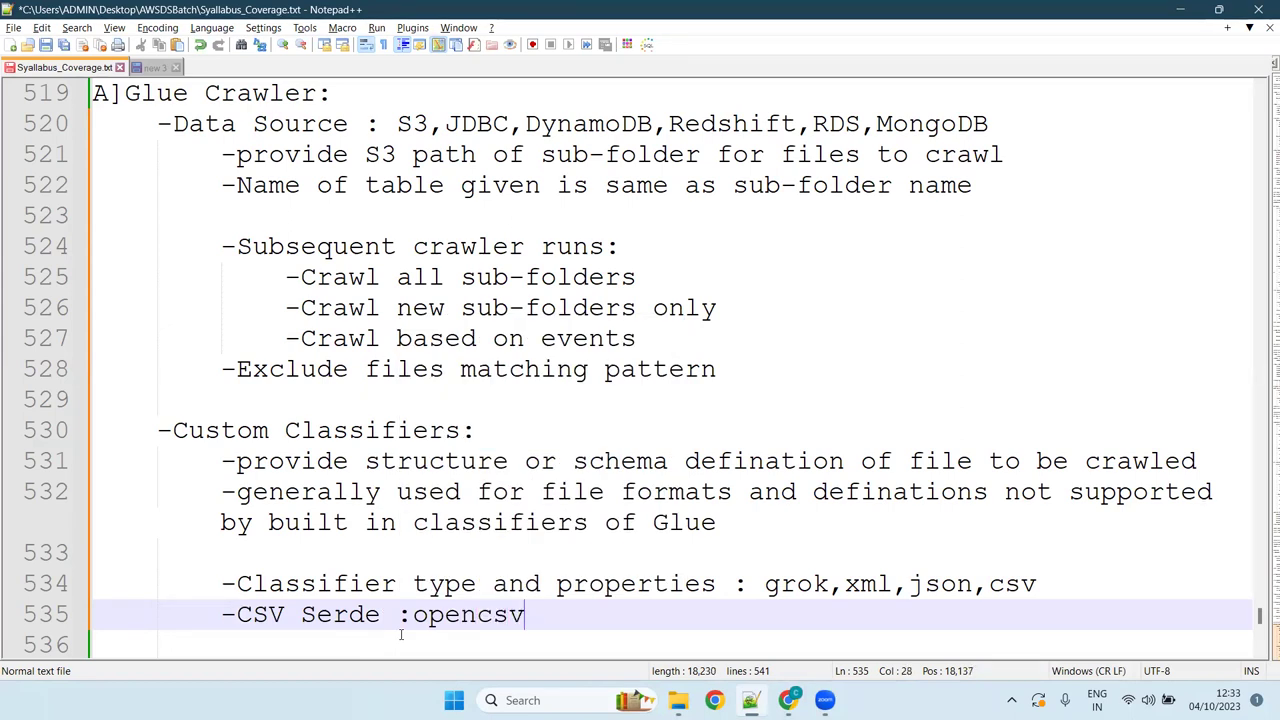
type(" and la")
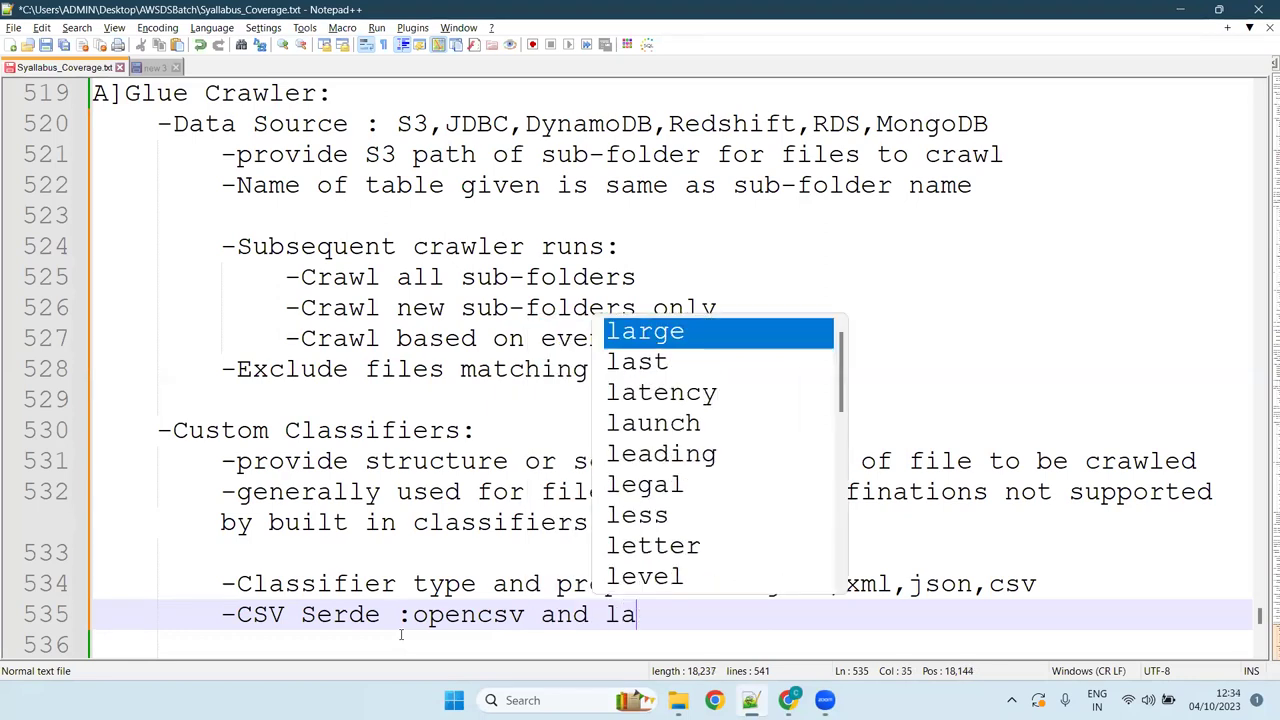
type("zys imple")
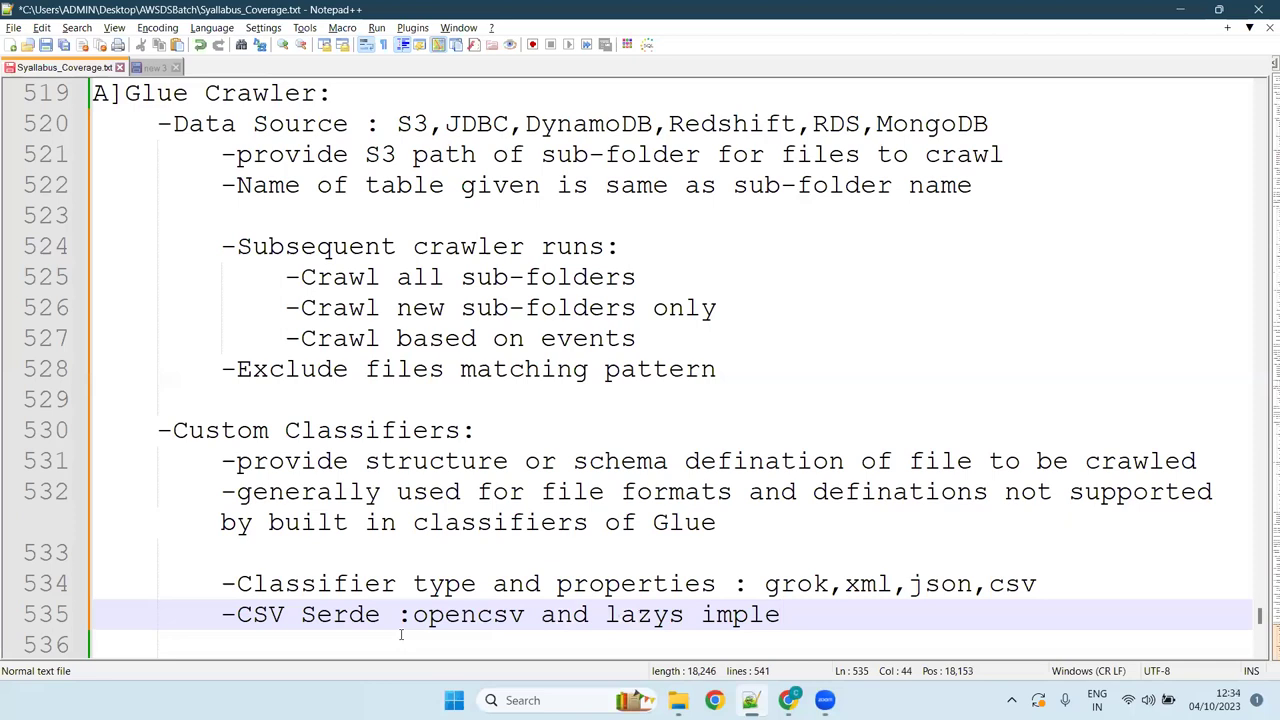
key("Left")
key("Left")
key("Left")
key("Left")
key("Left")
key("BackSpace")
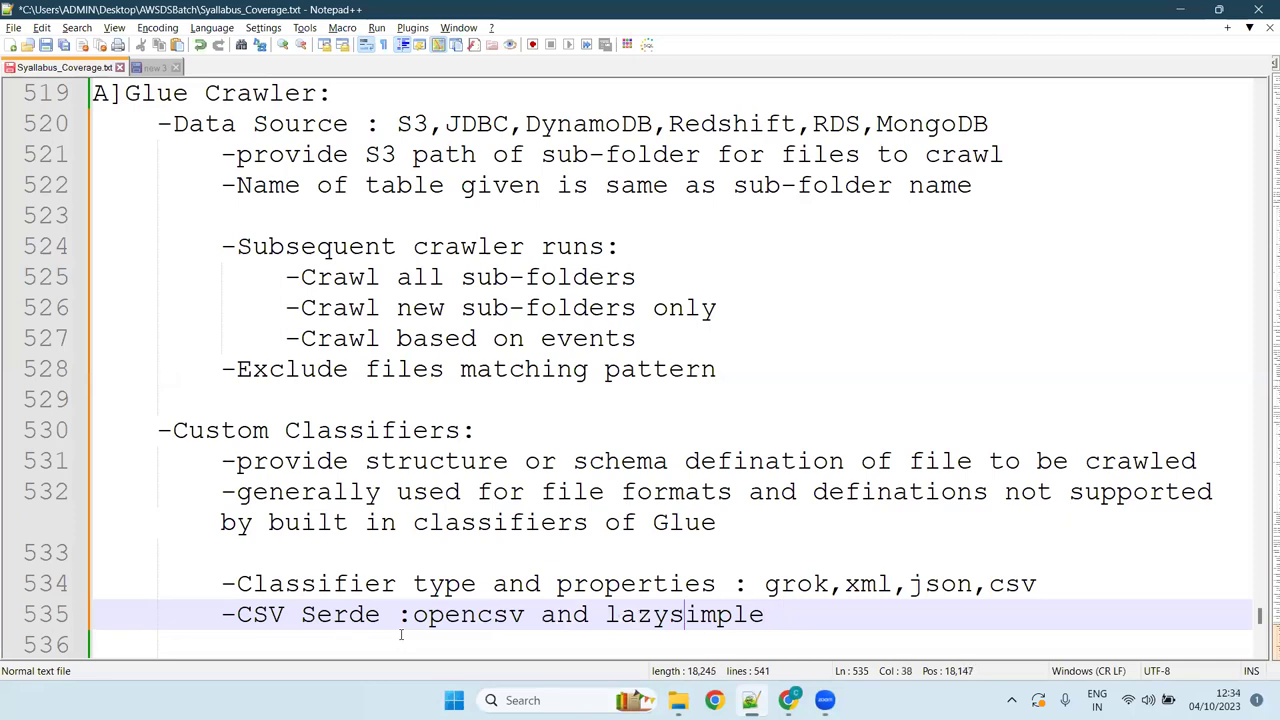
key("Left")
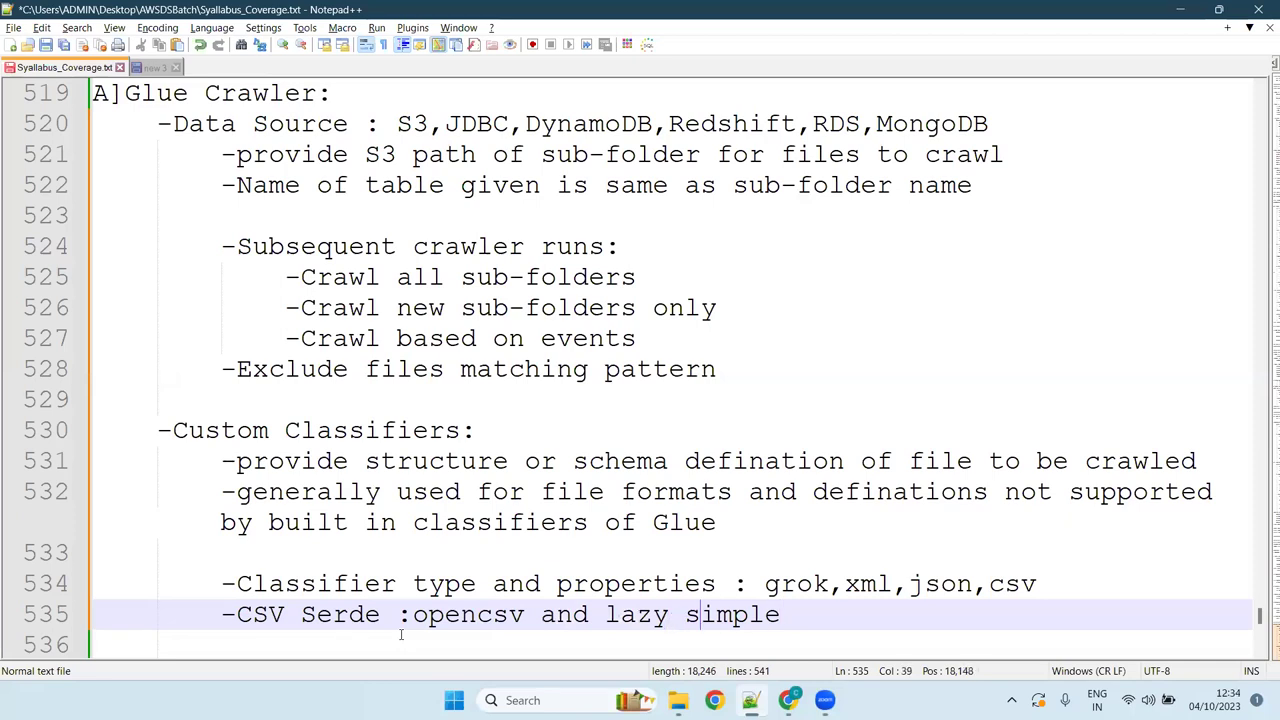
key("Down")
key("Up")
key("Down")
key("Up")
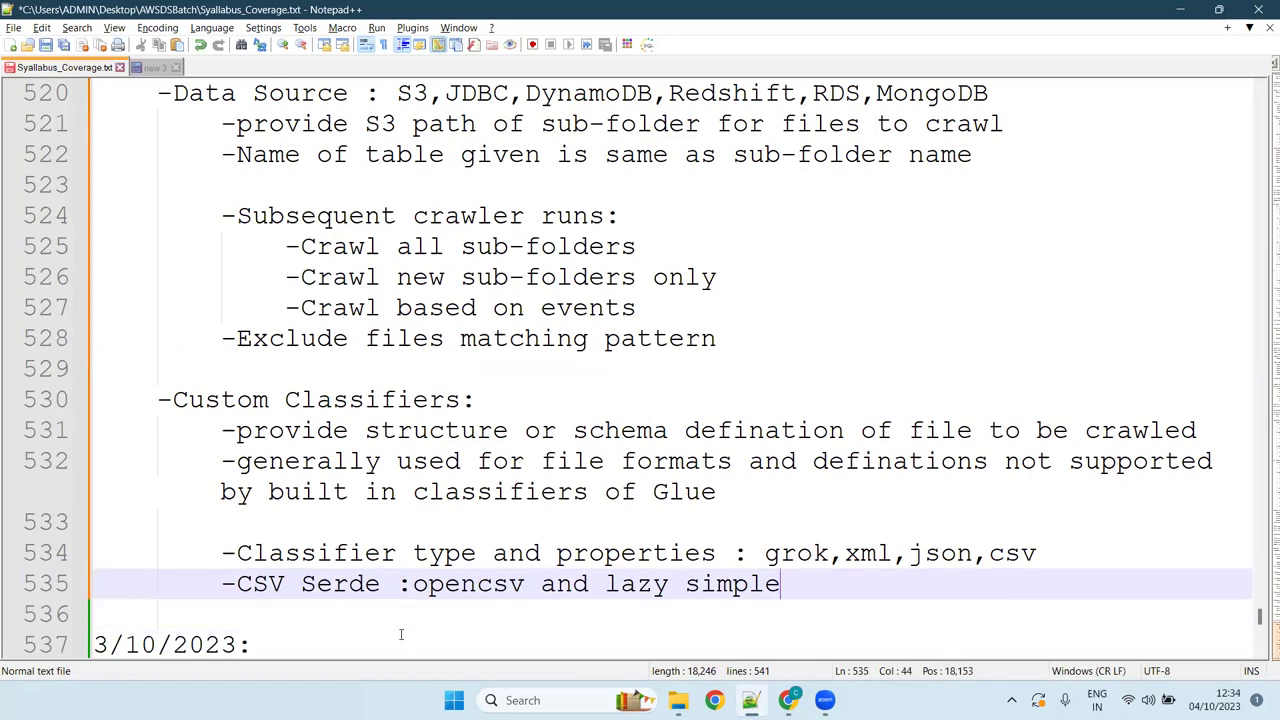
Add the bullet "-column delimiter" below the CSV Serde line in the notes.
key("Return")
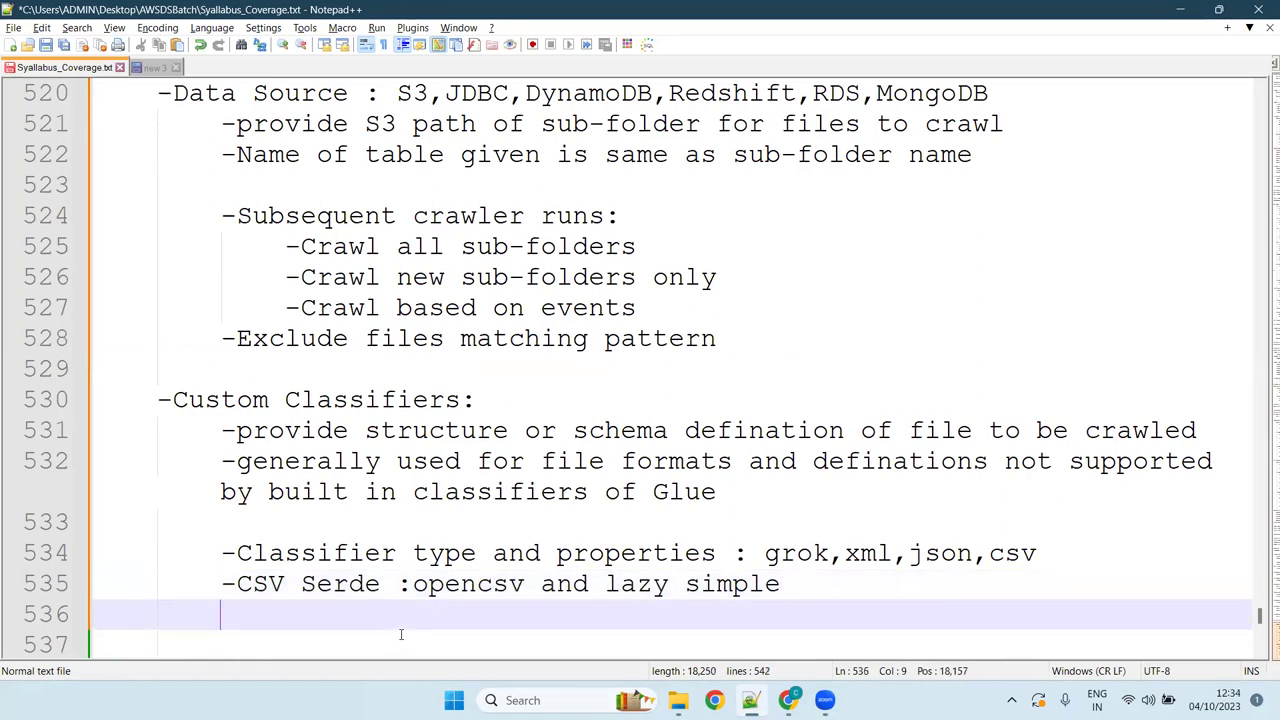
type("column")
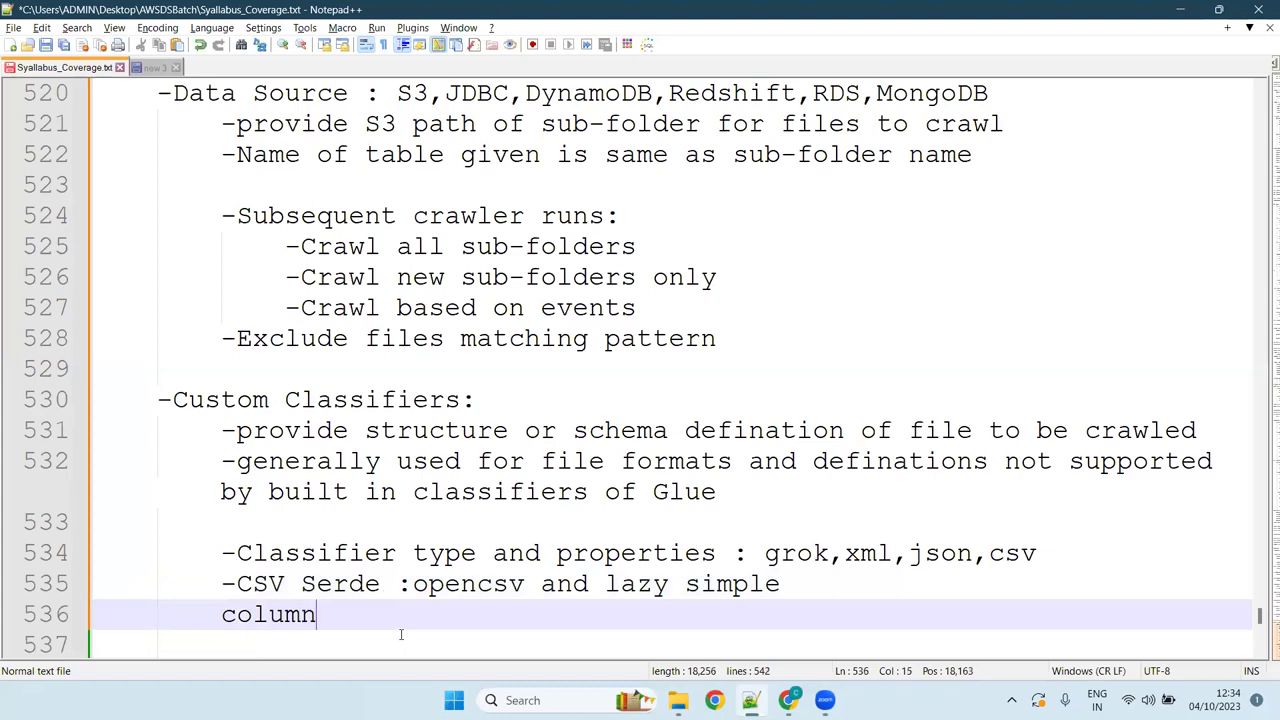
type(" deliminter")
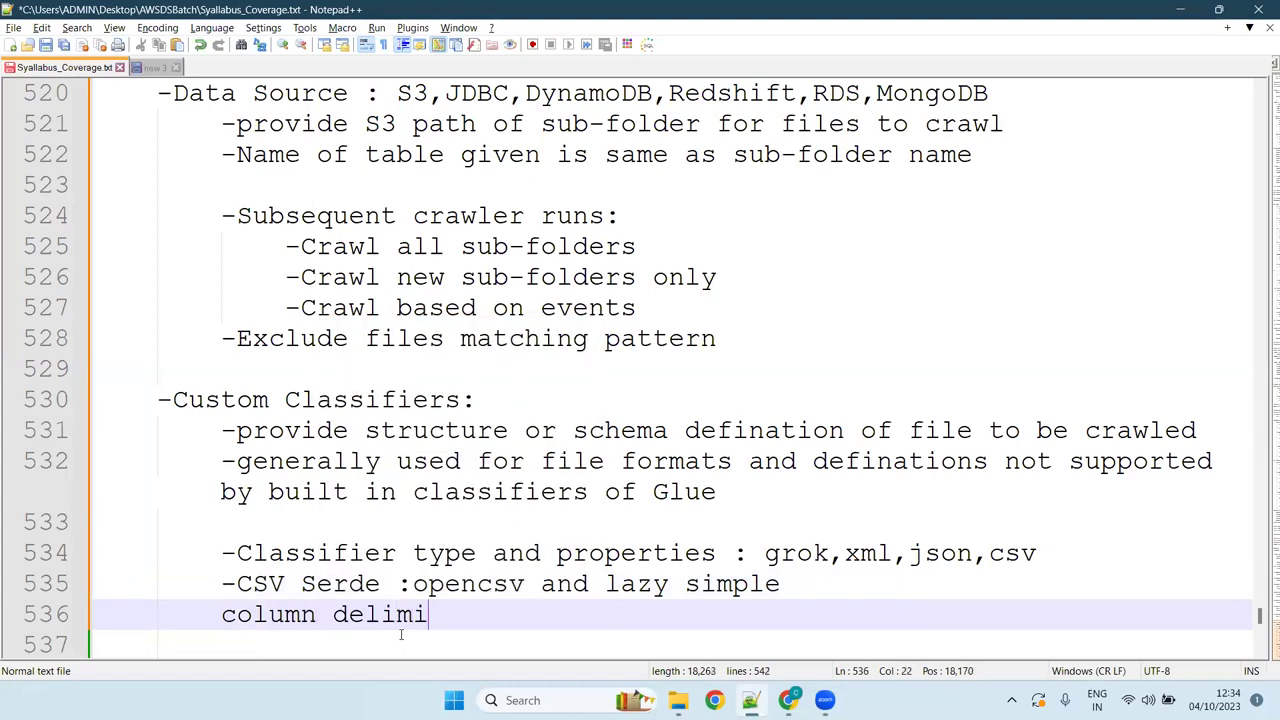
key("Left")
key("Left")
key("Left")
key("Right")
key("Right")
key("Right")
key("Left")
key("Left")
key("Left")
key("Left")
key("Left")
key("Left")
key("Left")
key("Left")
key("Left")
key("Left")
key("Left")
key("Left")
key("Left")
key("Left")
key("Left")
key("Left")
type("-")
key("Right")
key("End")
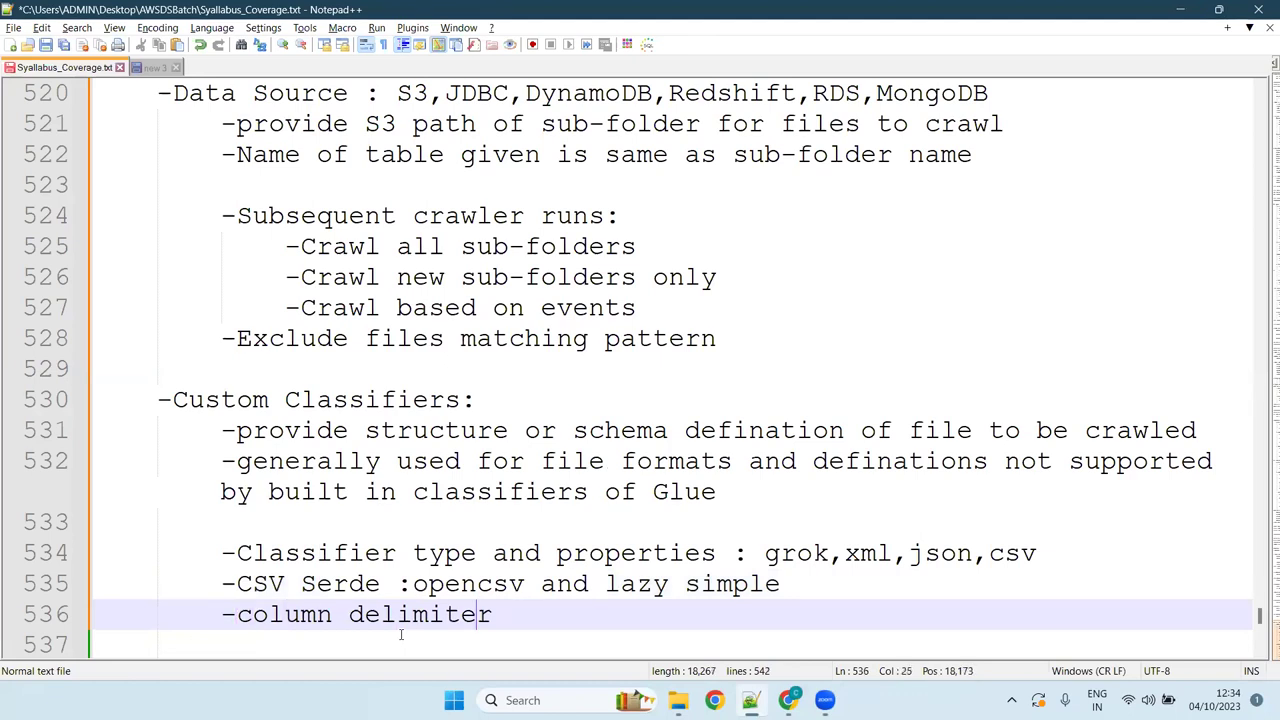
Copy the label "Column headings" from the Create classifier form into a new bullet in the notes, followed by a colon.
key("Return")
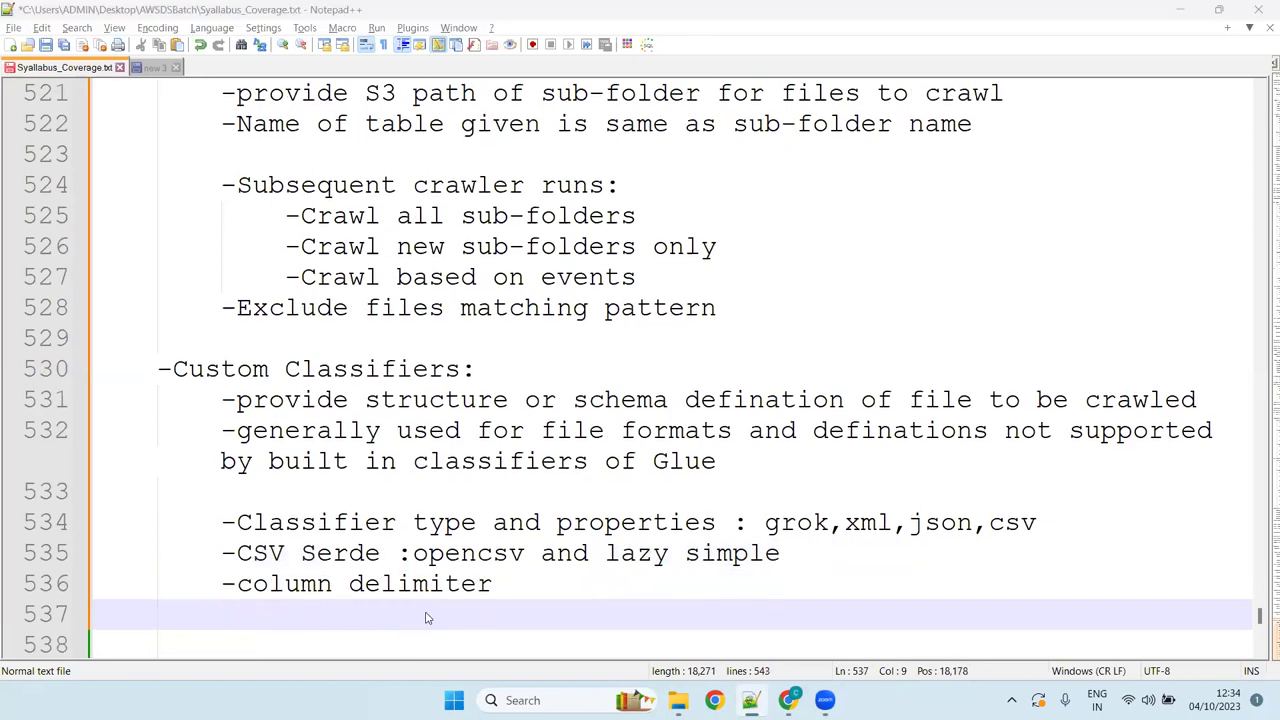
key("alt+Tab")
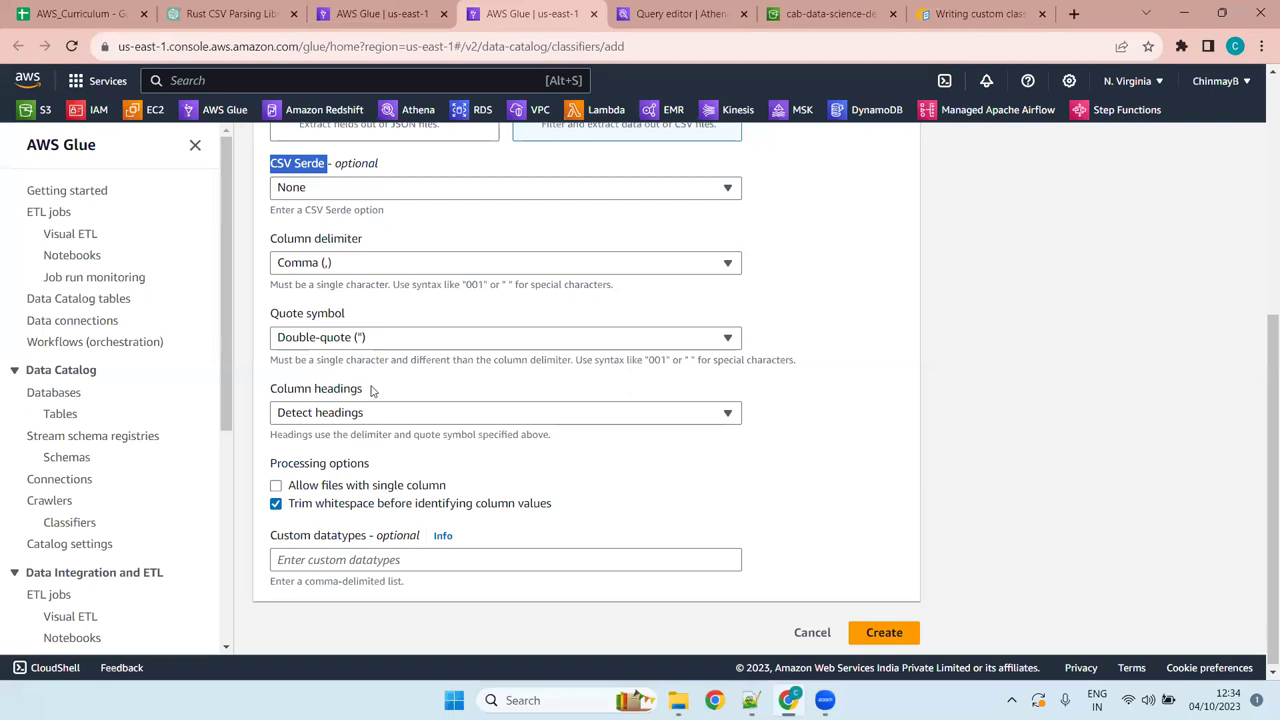
left_click_drag(366, 390, 270, 393)
key("ctrl+c")
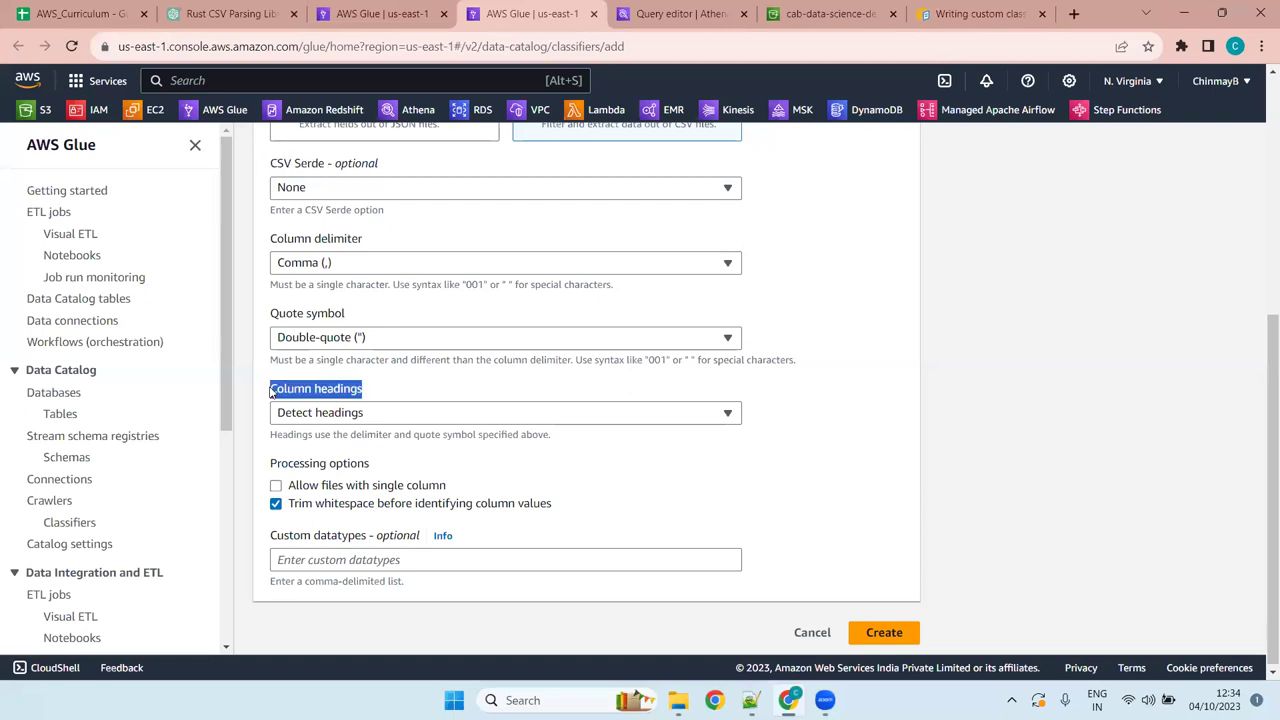
key("alt+Tab")
type("-")
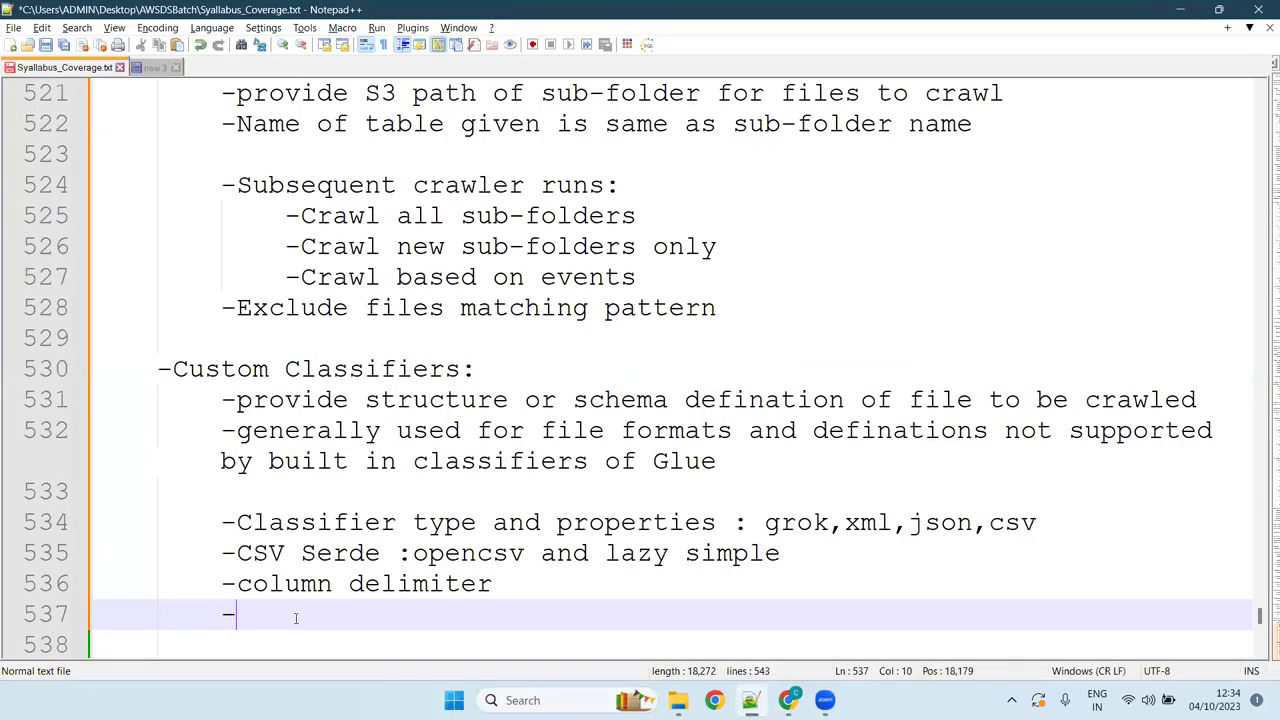
key("ctrl+v")
type(":")
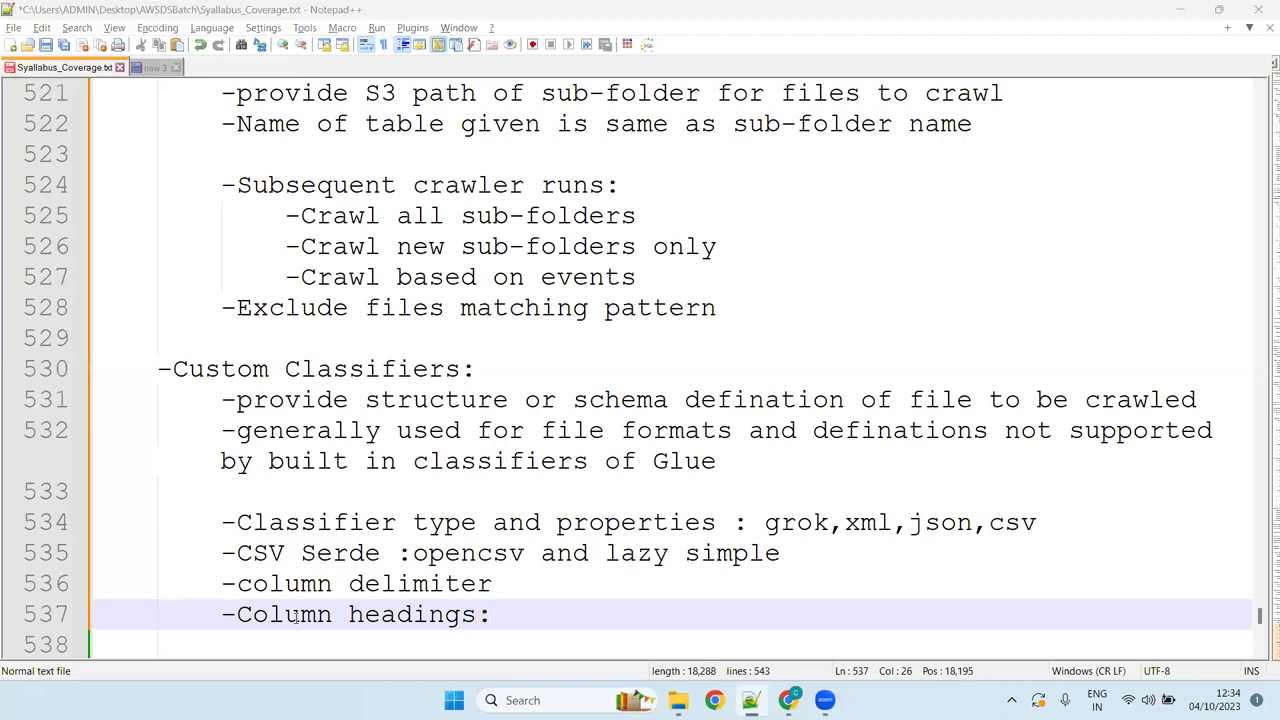
Switch back to the AWS Glue Create classifier form, set Column headings to Has headings and activate its headings list field.
key("alt+Tab")
left_click(464, 413)
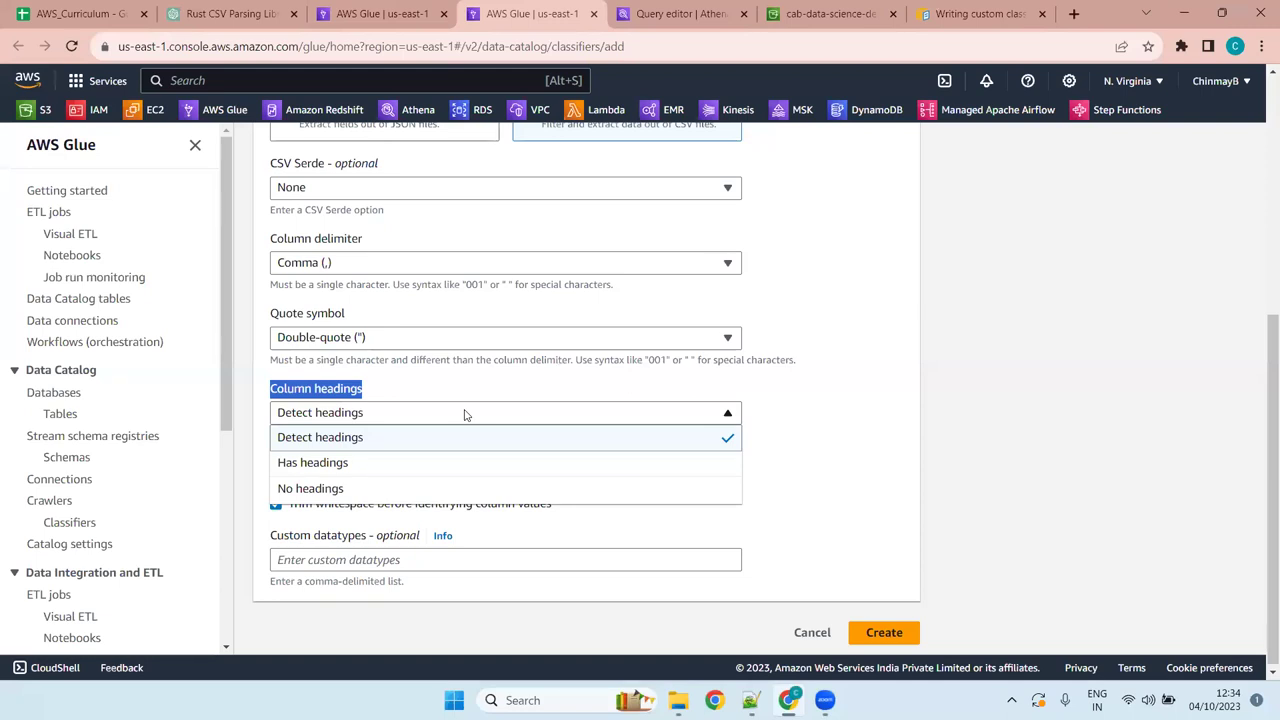
left_click(464, 413)
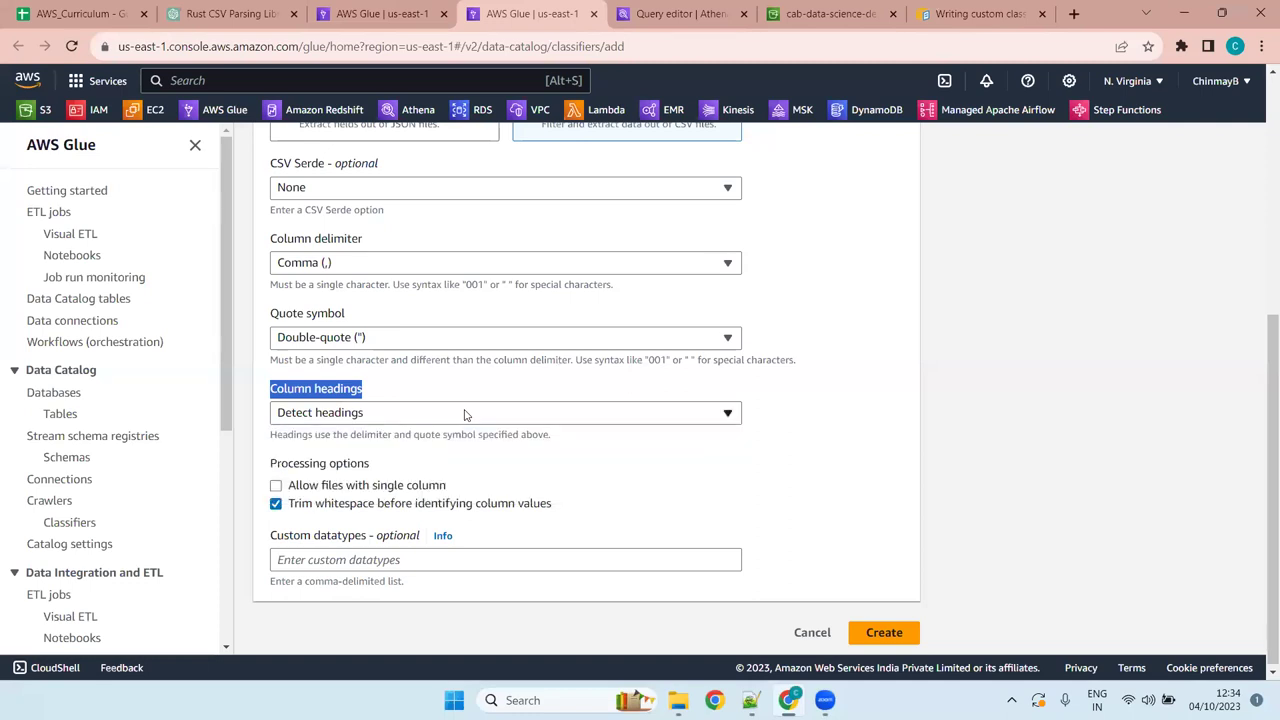
left_click(464, 413)
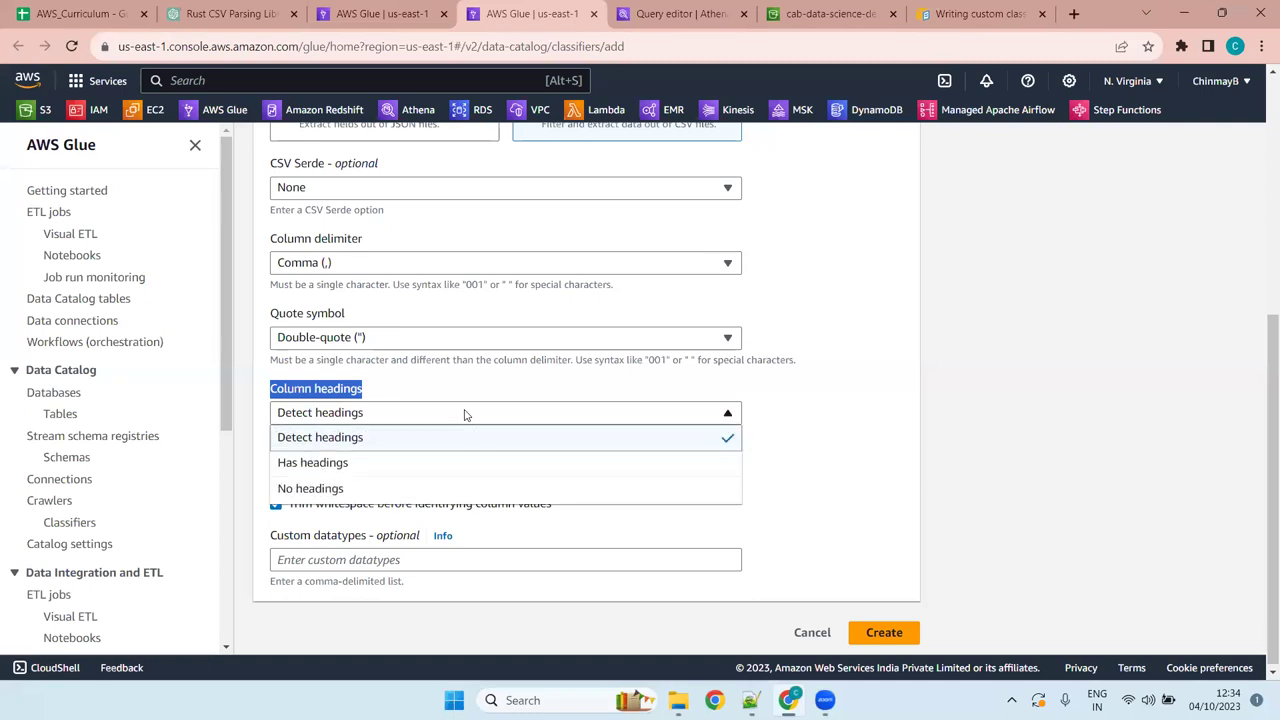
left_click(391, 463)
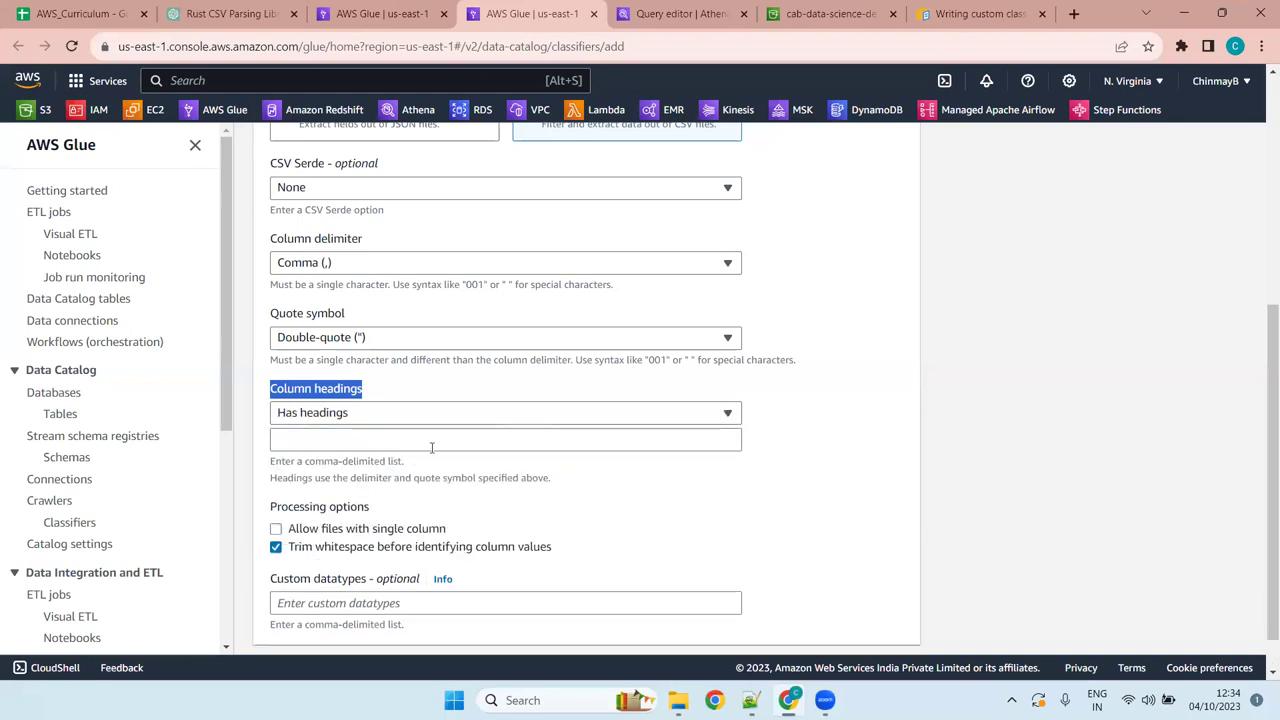
left_click(355, 437)
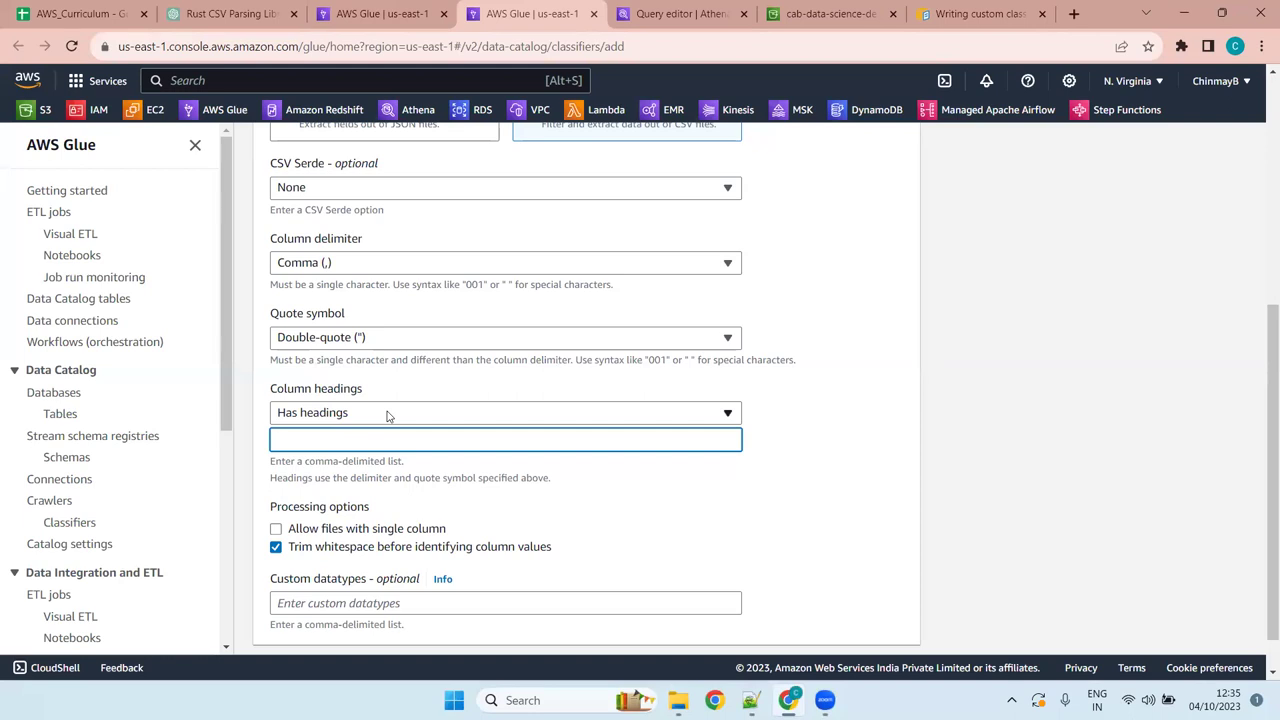
left_click(395, 601)
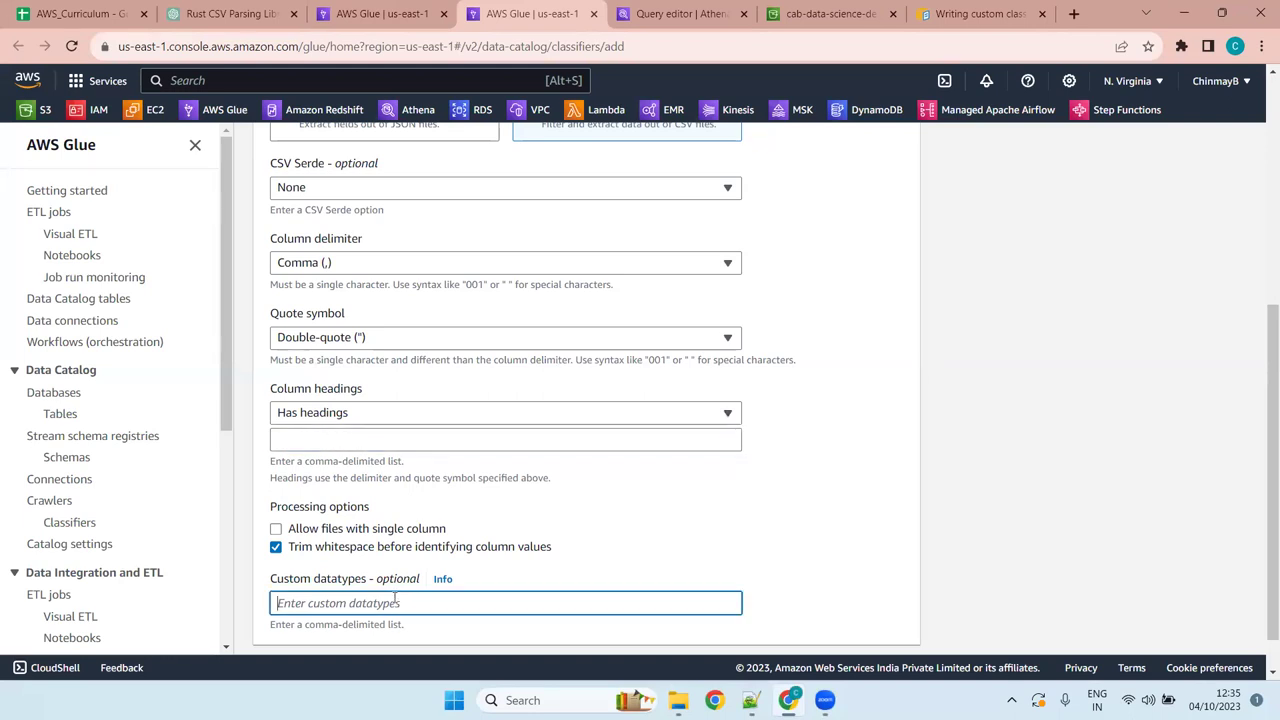
left_click(336, 441)
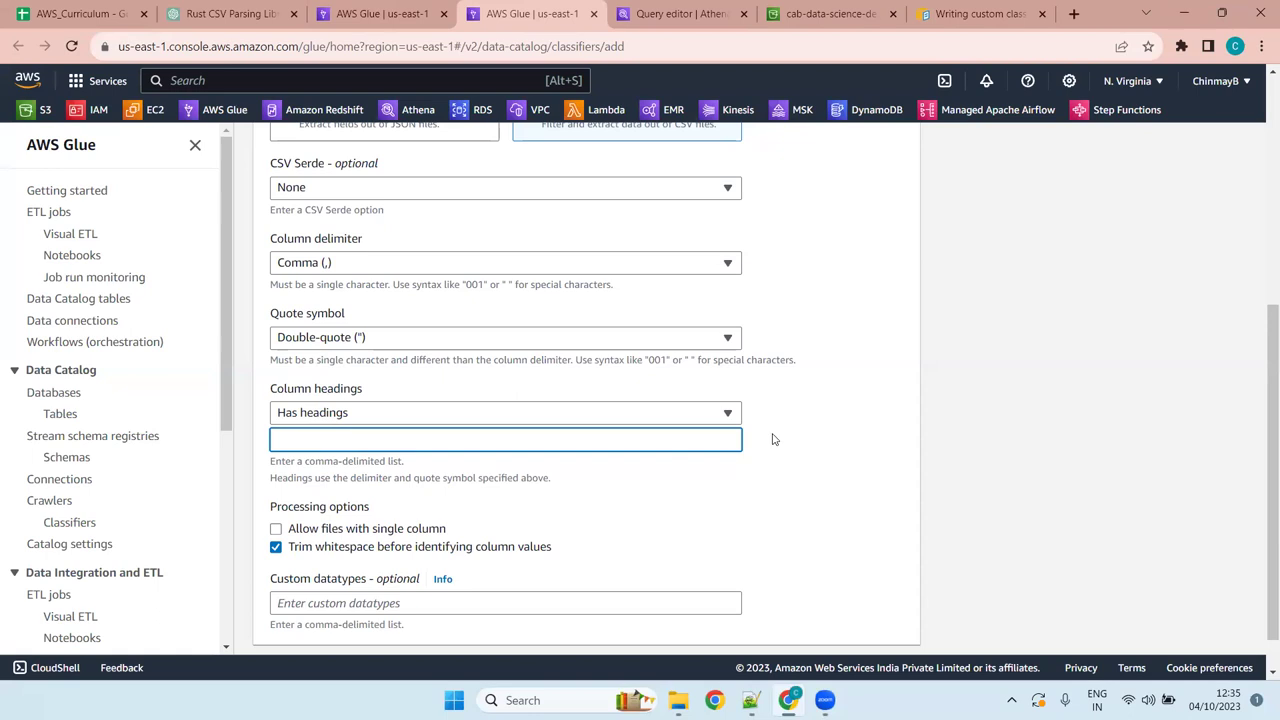
Try No headings for Column headings in the classifier form, and switch the option to Detect headings.
left_click(318, 604)
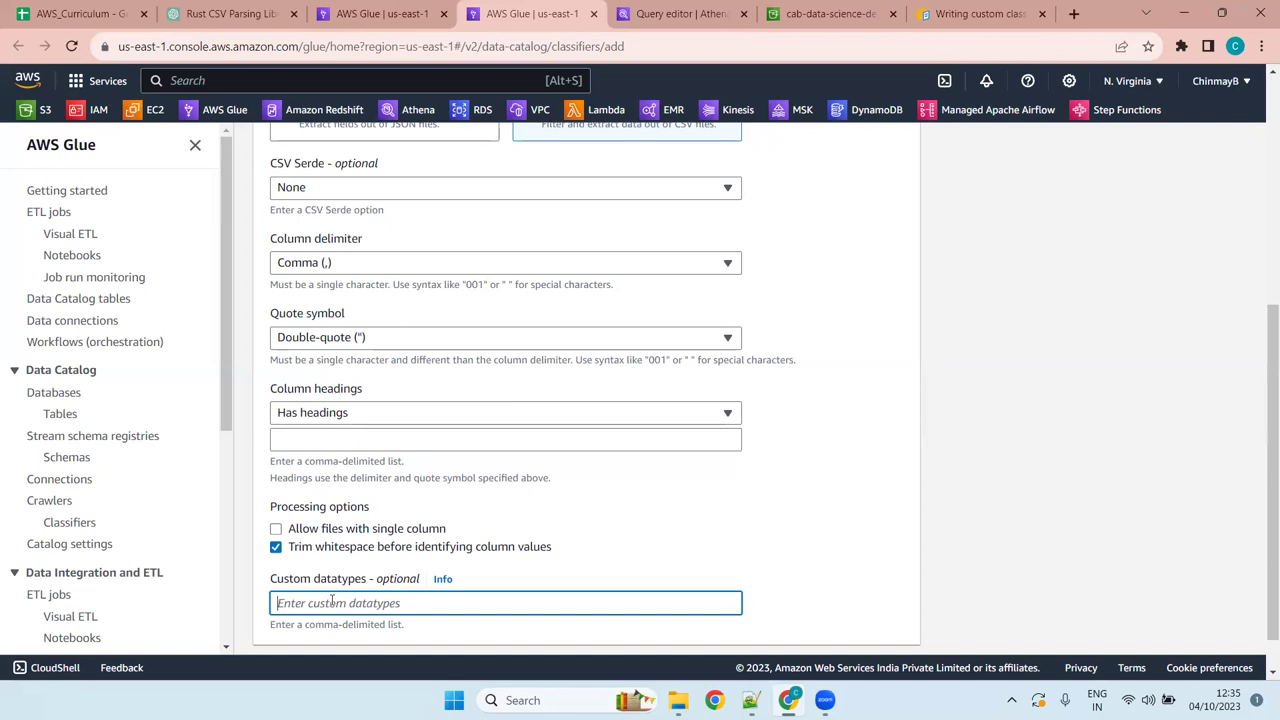
left_click(300, 441)
left_click(343, 605)
left_click(450, 434)
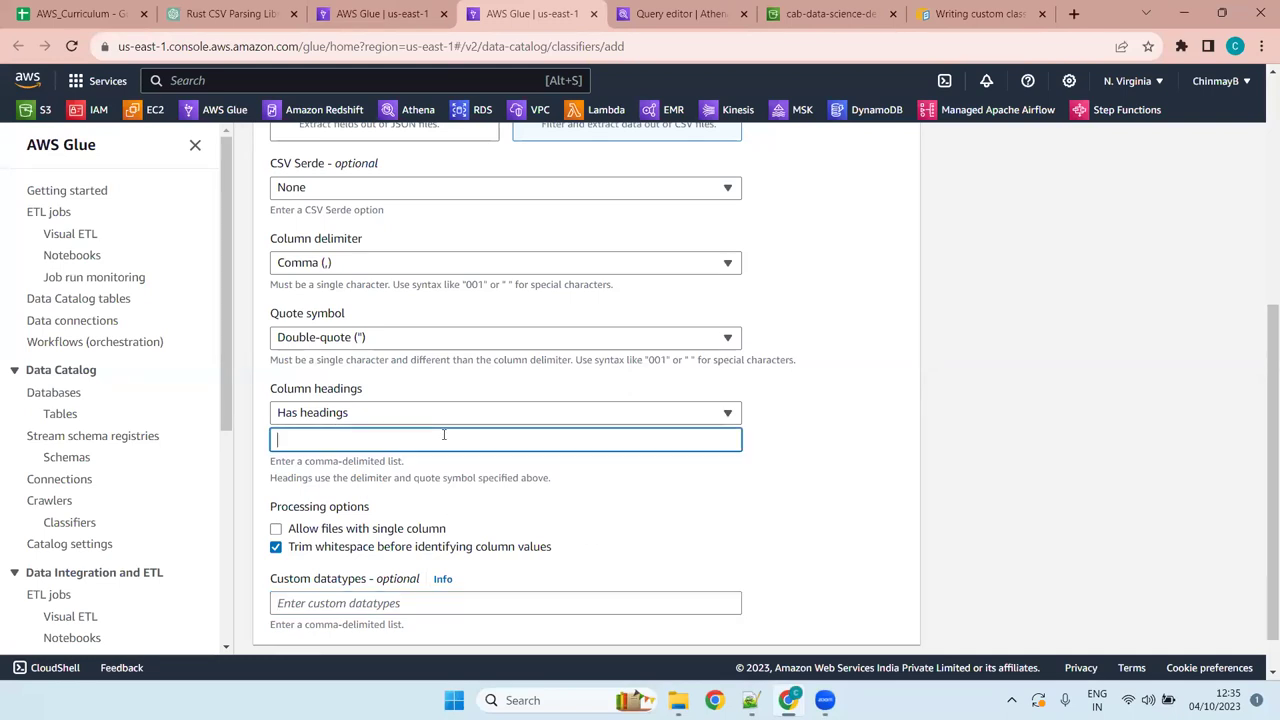
left_click(475, 415)
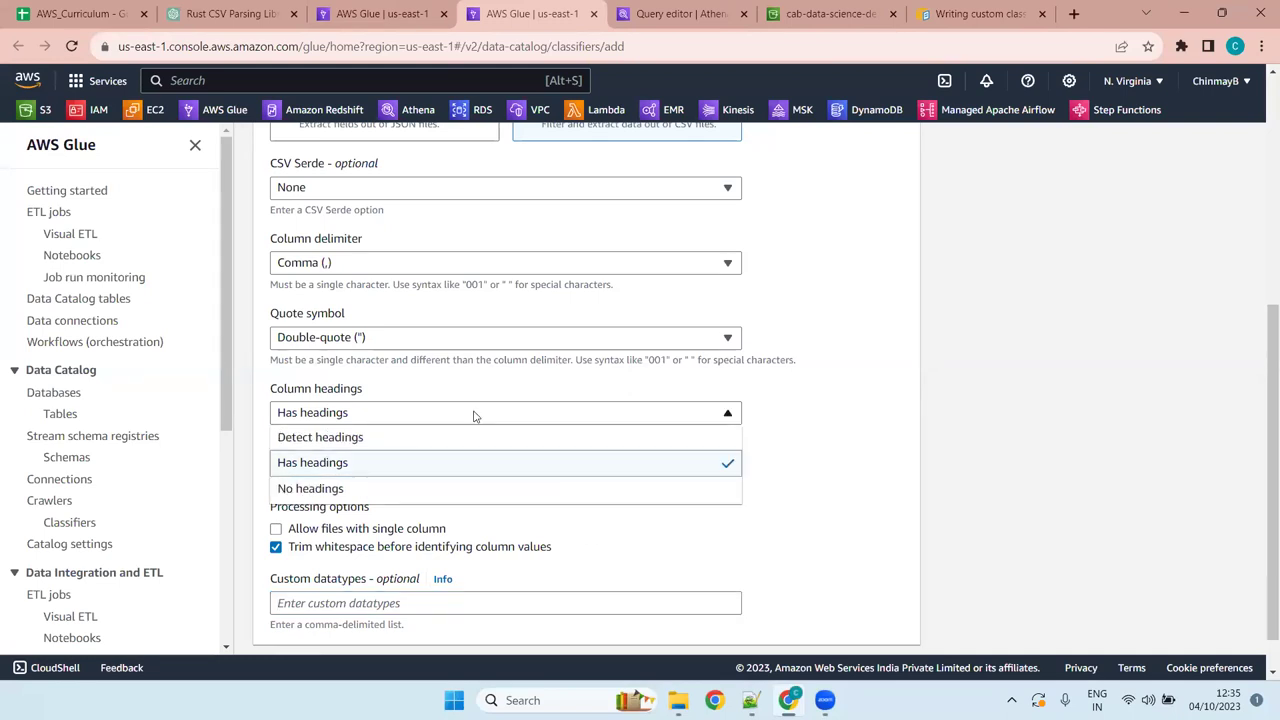
left_click(451, 496)
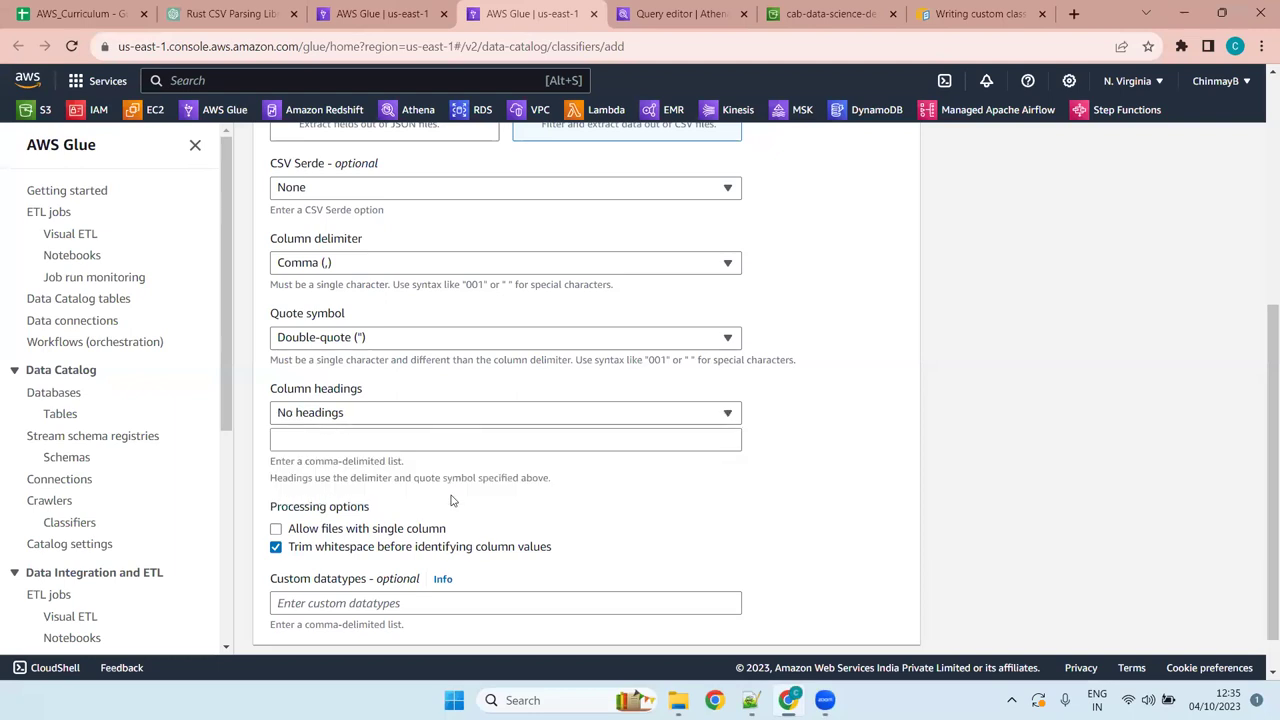
left_click(483, 422)
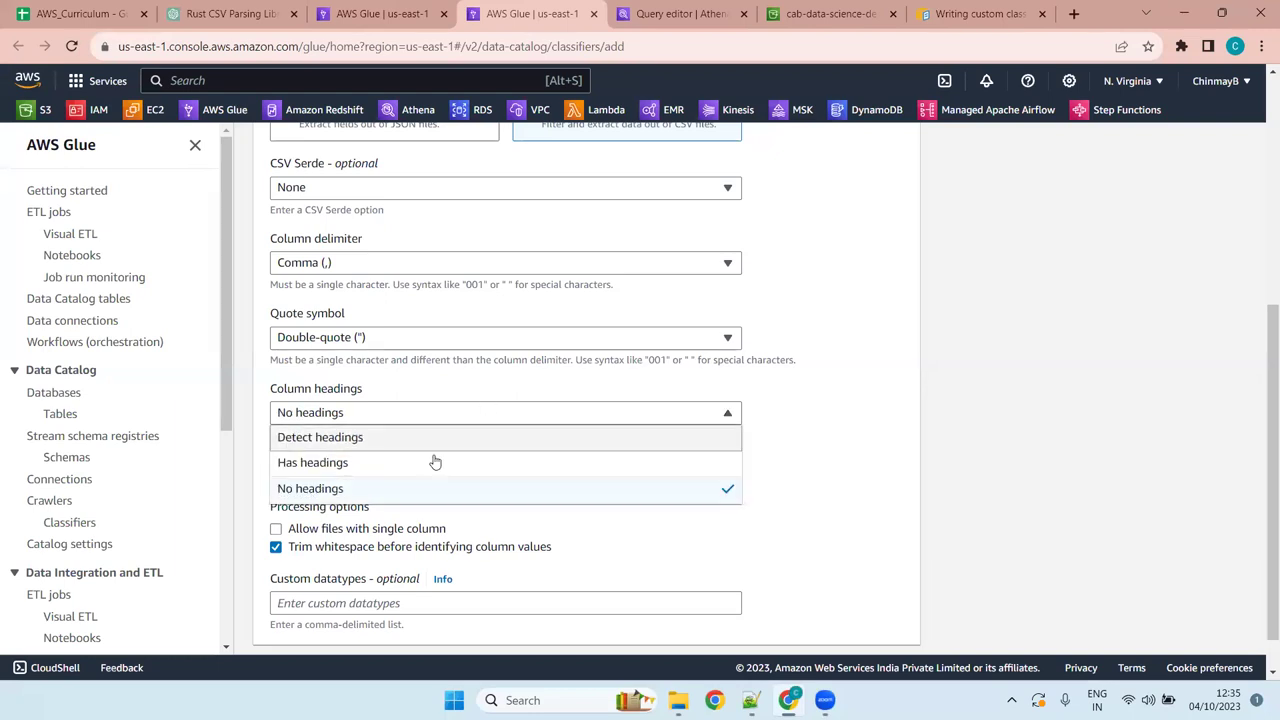
left_click(451, 435)
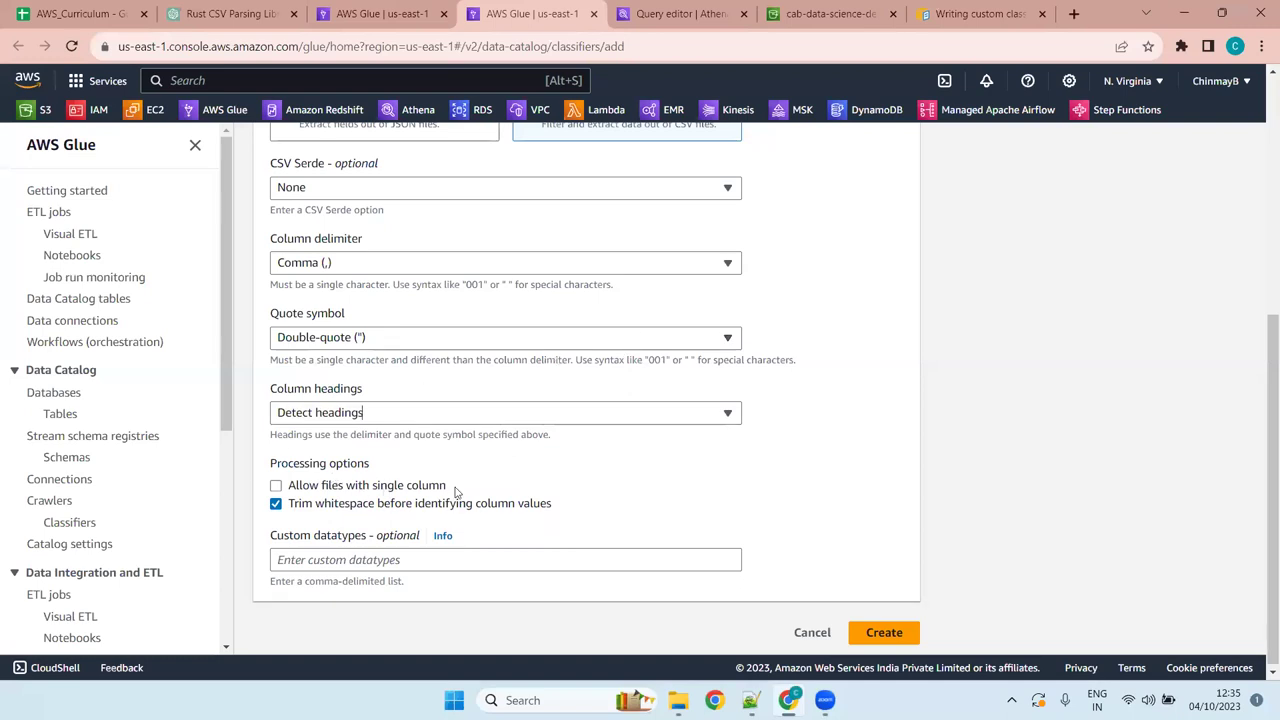
Try the No headings and Has headings options for Column headings in turn, activating the headings list field for each.
left_click(331, 559)
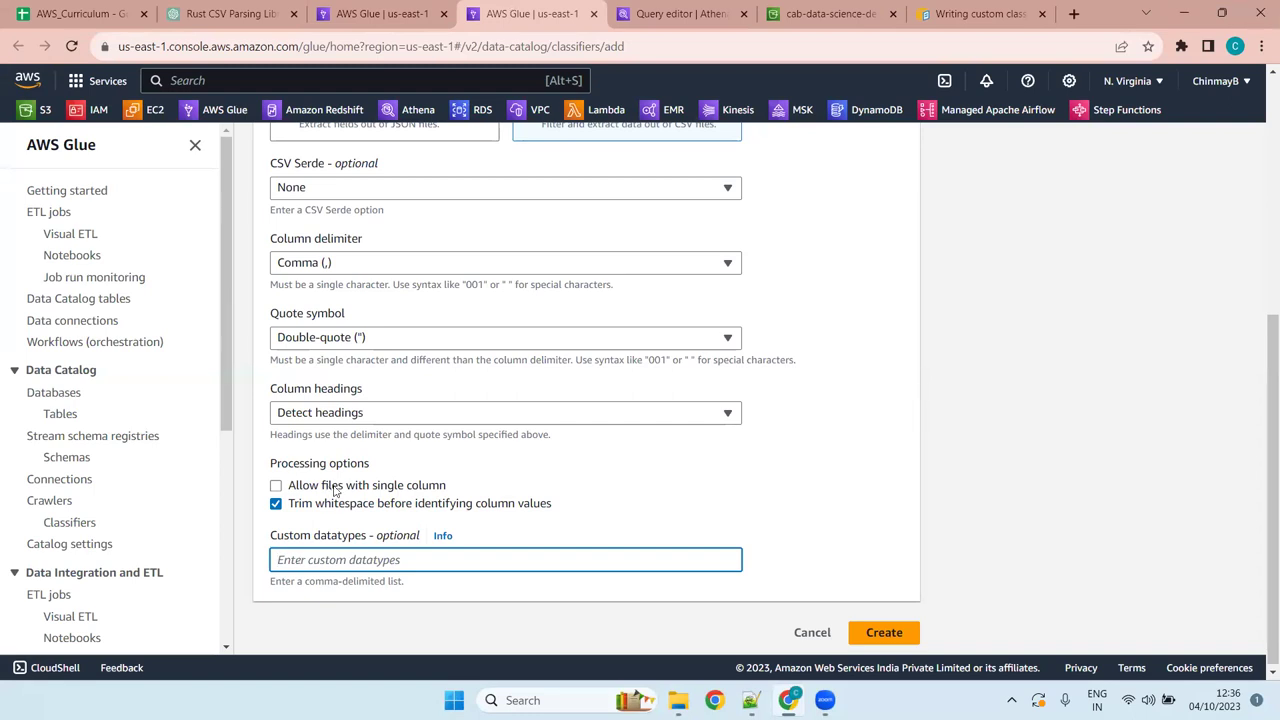
left_click(480, 418)
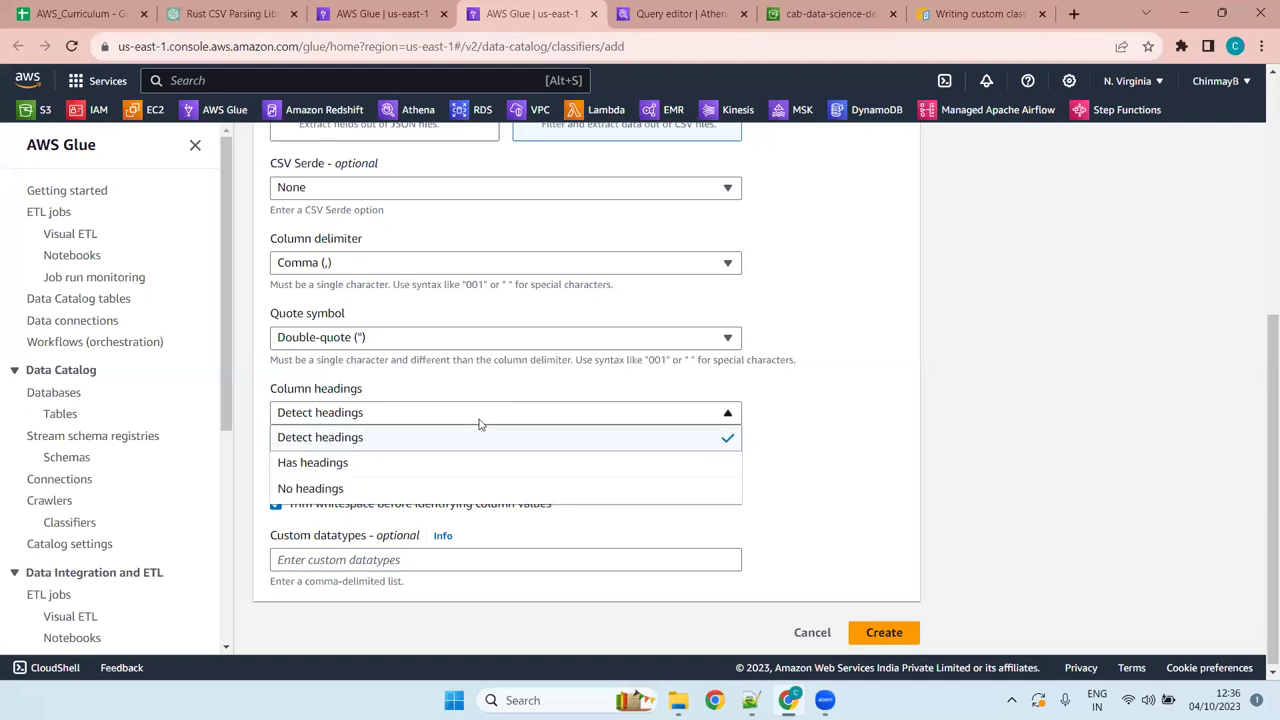
left_click(447, 486)
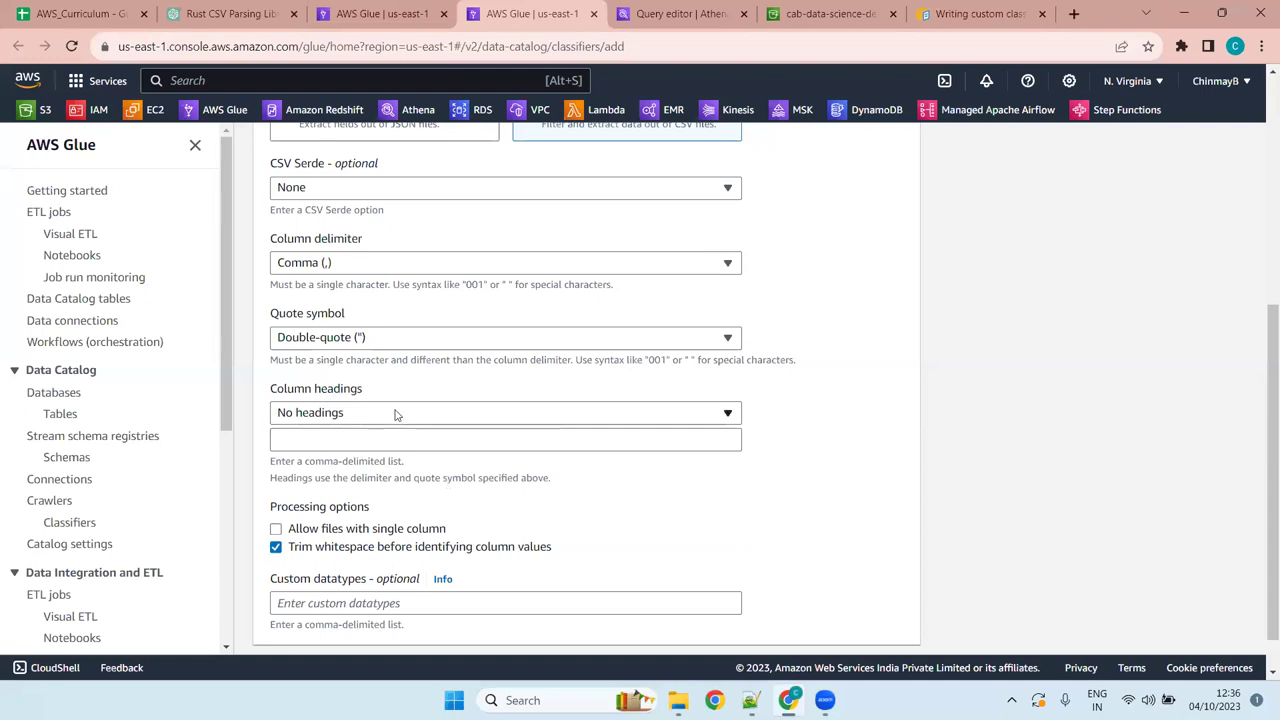
left_click(362, 446)
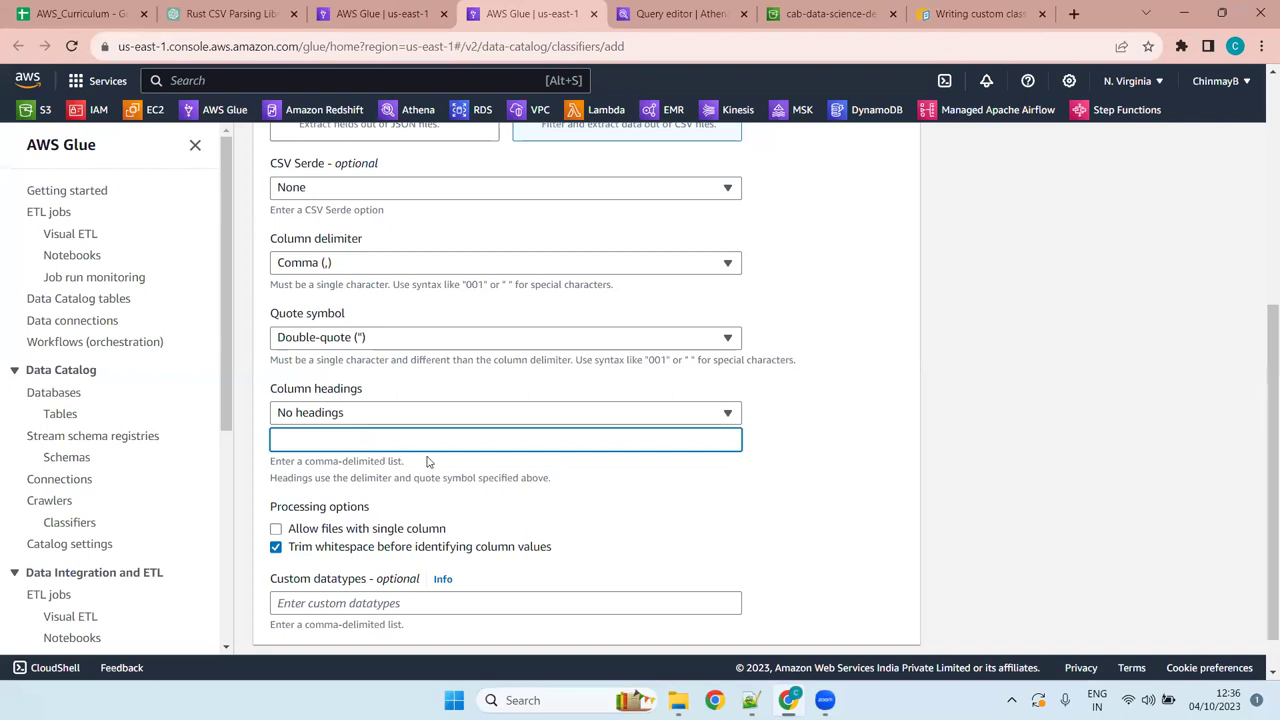
left_click(378, 603)
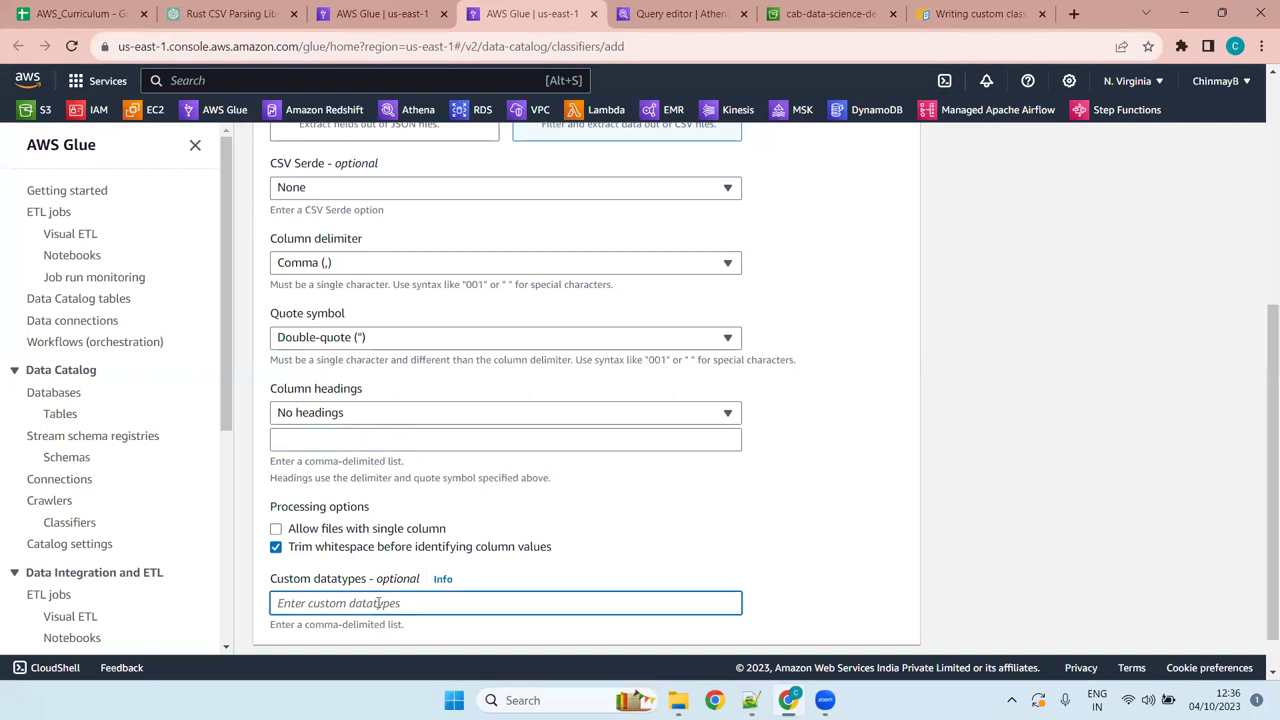
left_click(493, 413)
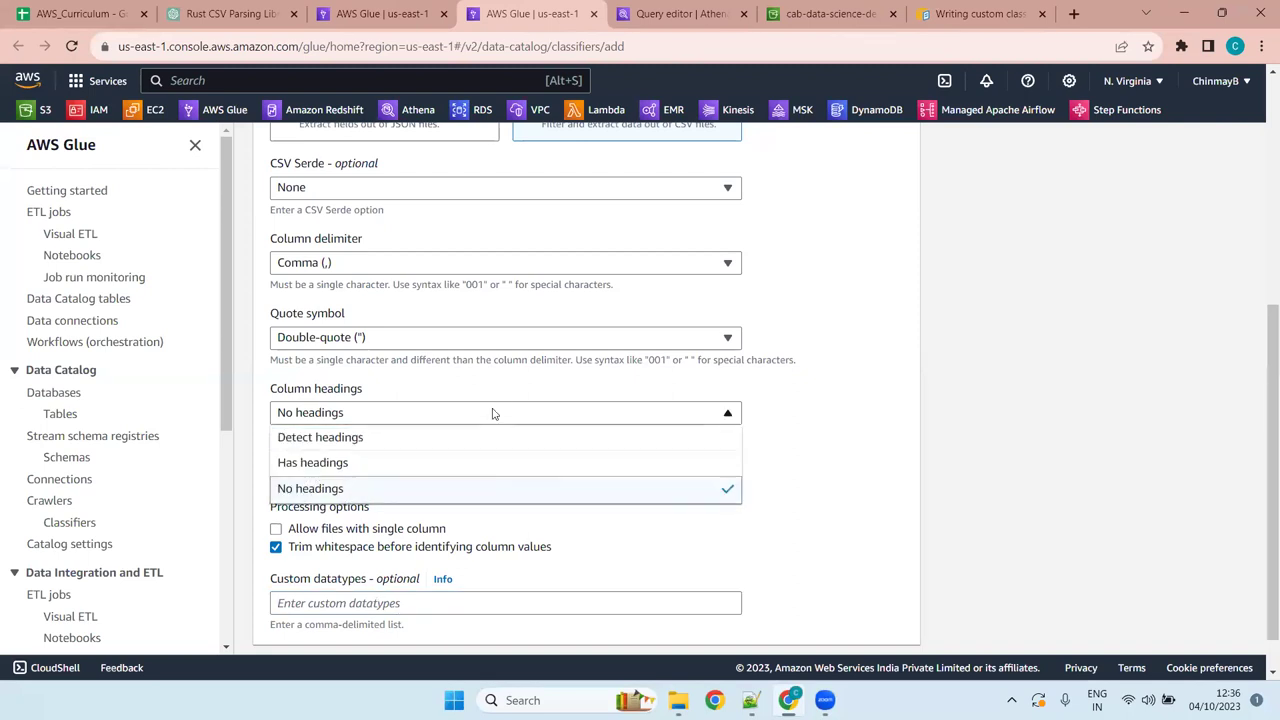
left_click(449, 468)
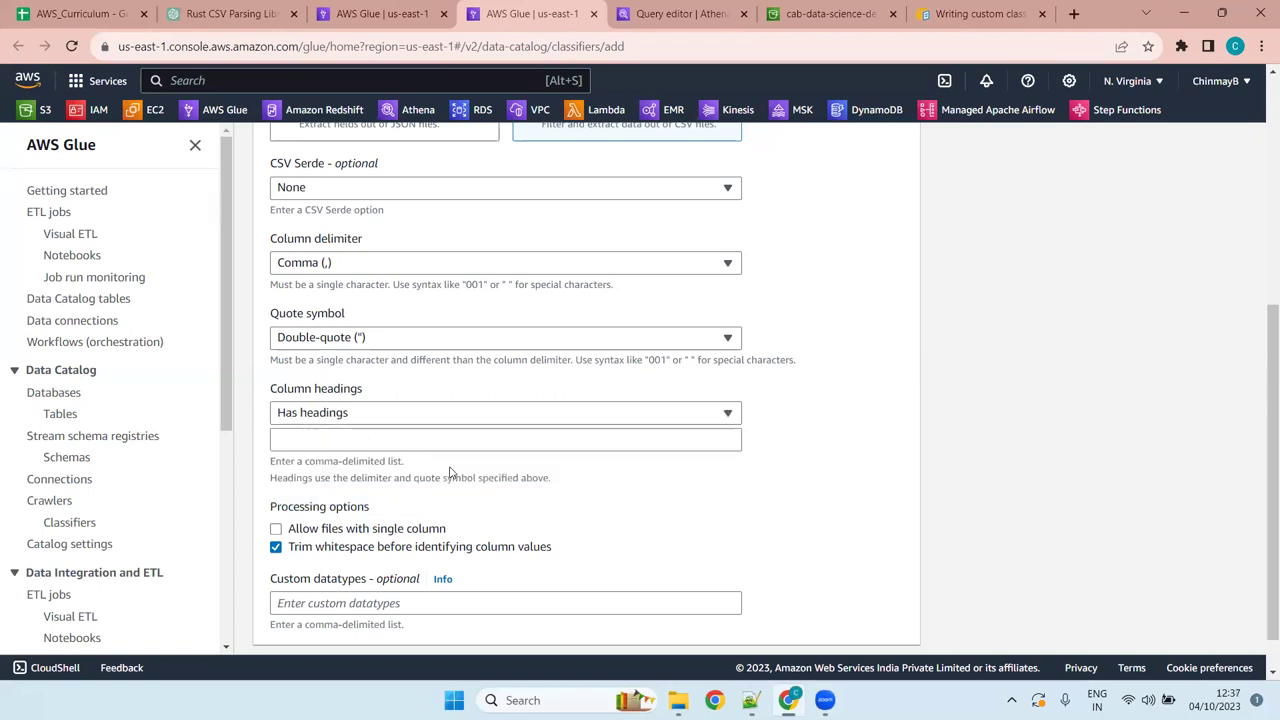
left_click(460, 436)
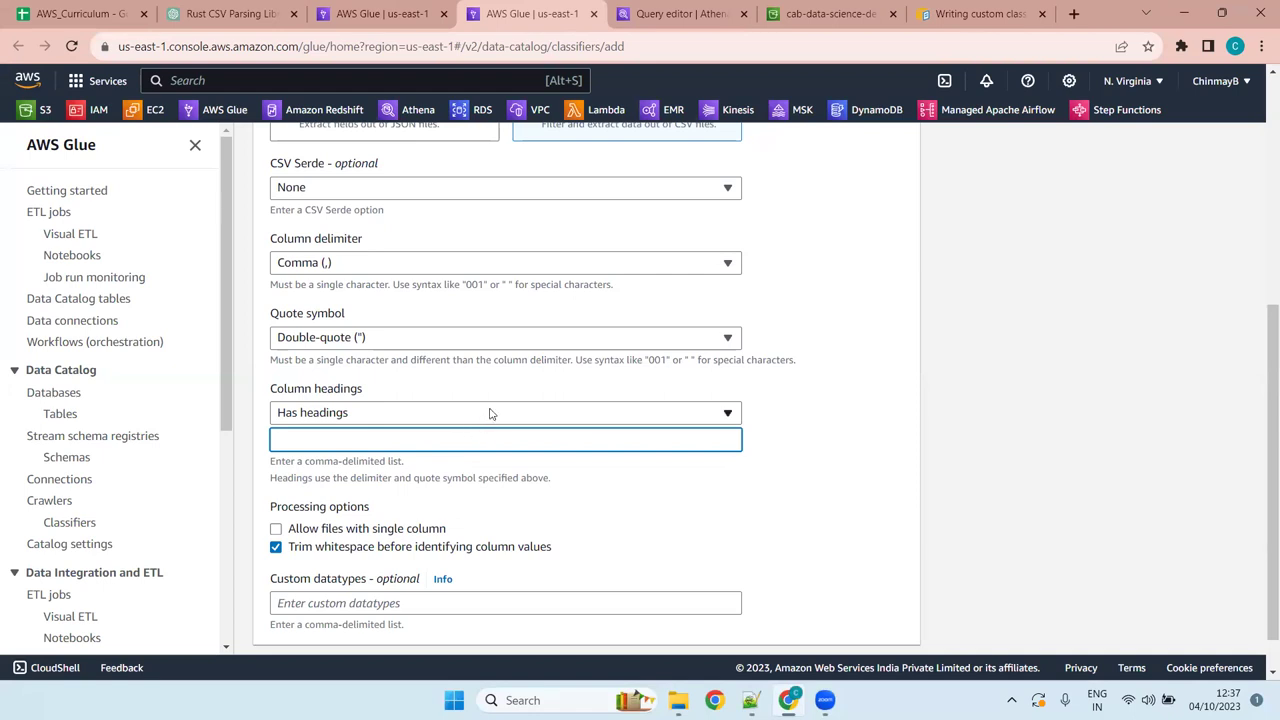
Set Column headings to Detect headings and create the CSV classifier.
left_click(489, 413)
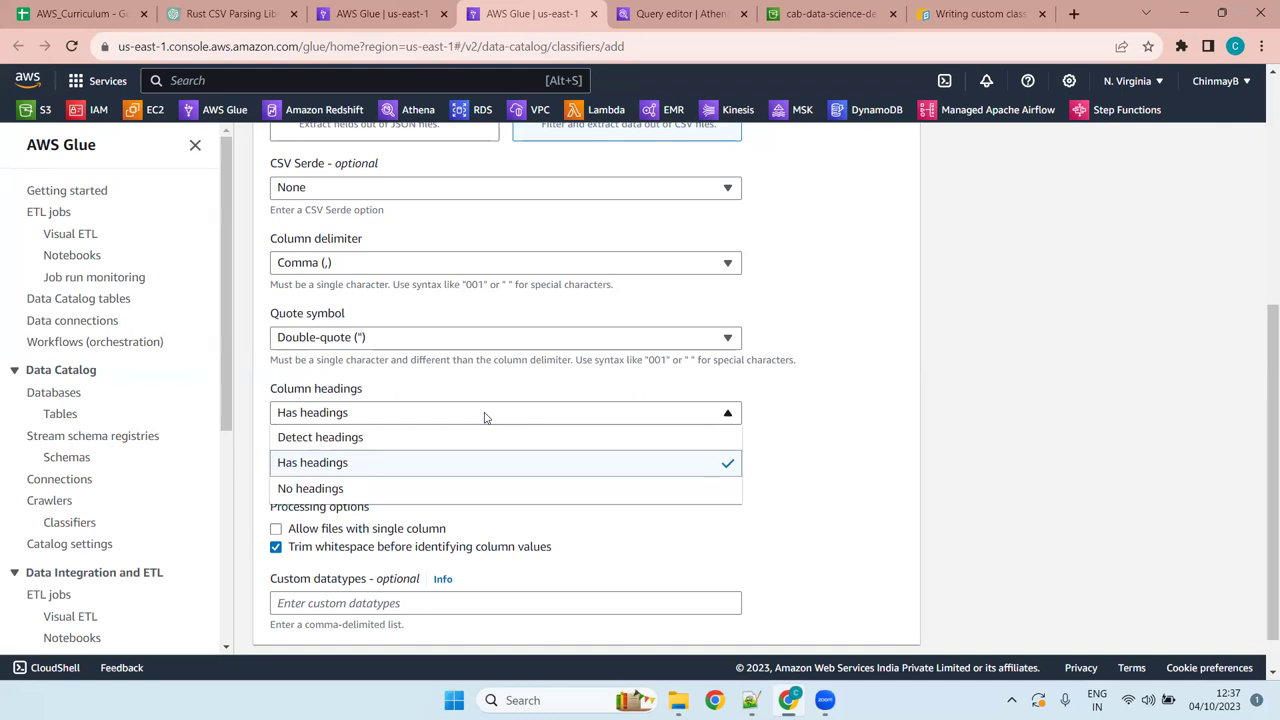
left_click(426, 436)
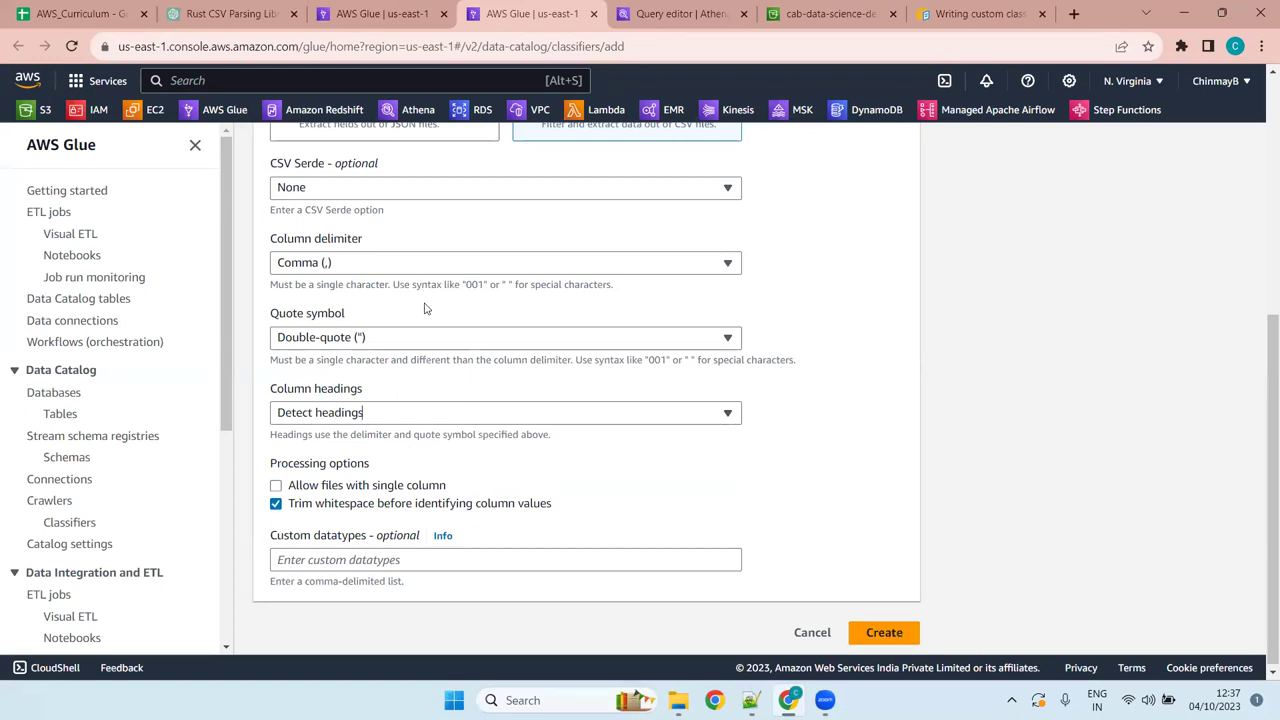
scroll(423, 306, "up", 5)
scroll(634, 386, "down", 5)
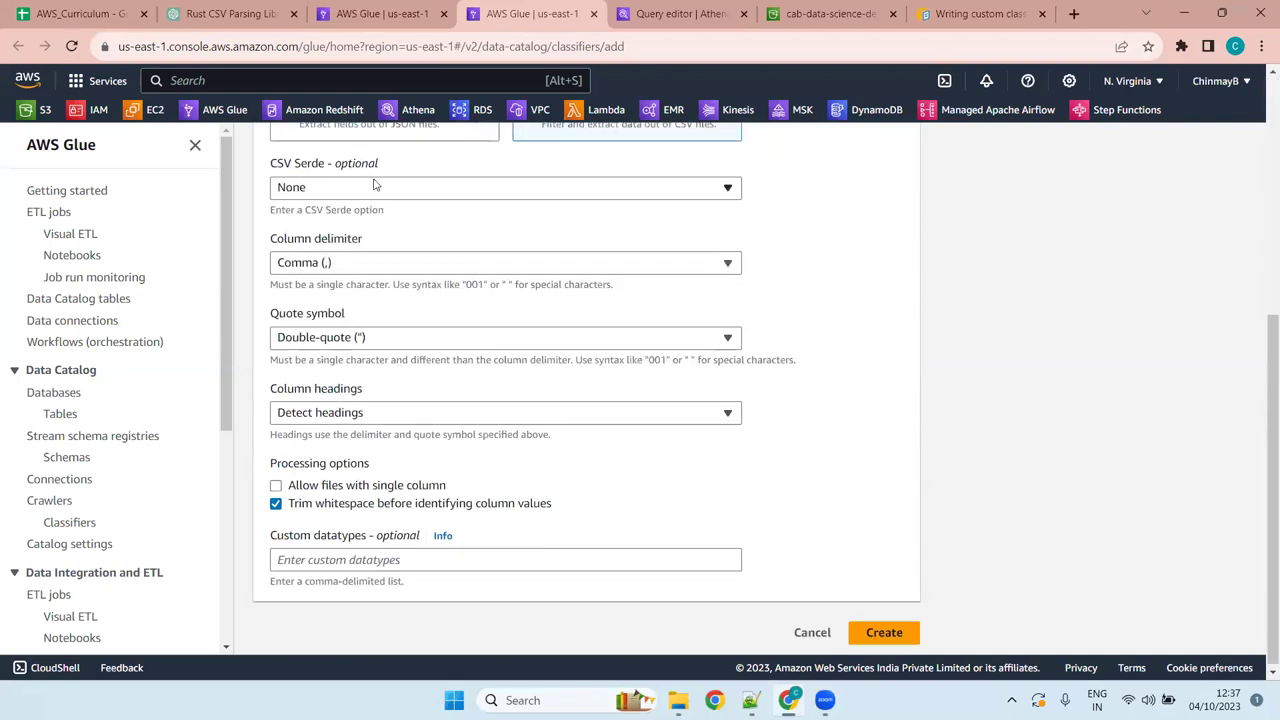
left_click(886, 633)
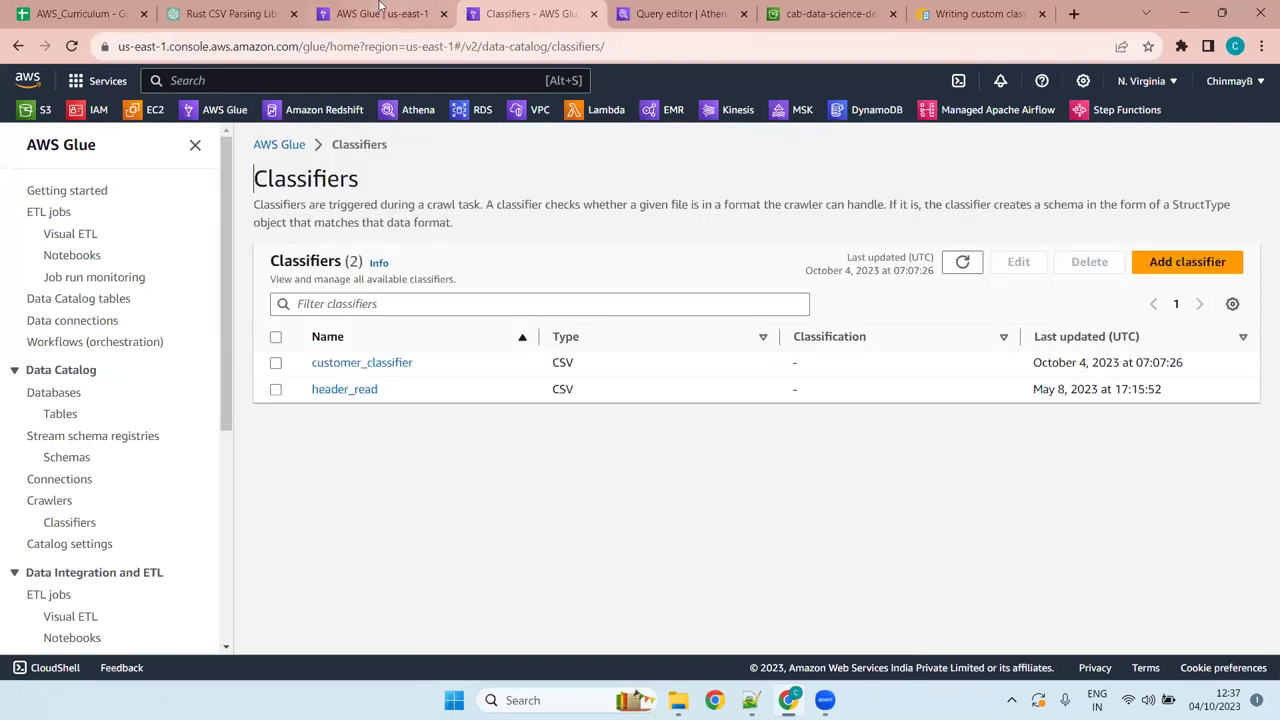
Return to the crawler's data sources and classifiers setup, refresh the custom classifiers and select customer_classifier for the crawler.
left_click(380, 10)
left_click(1024, 537)
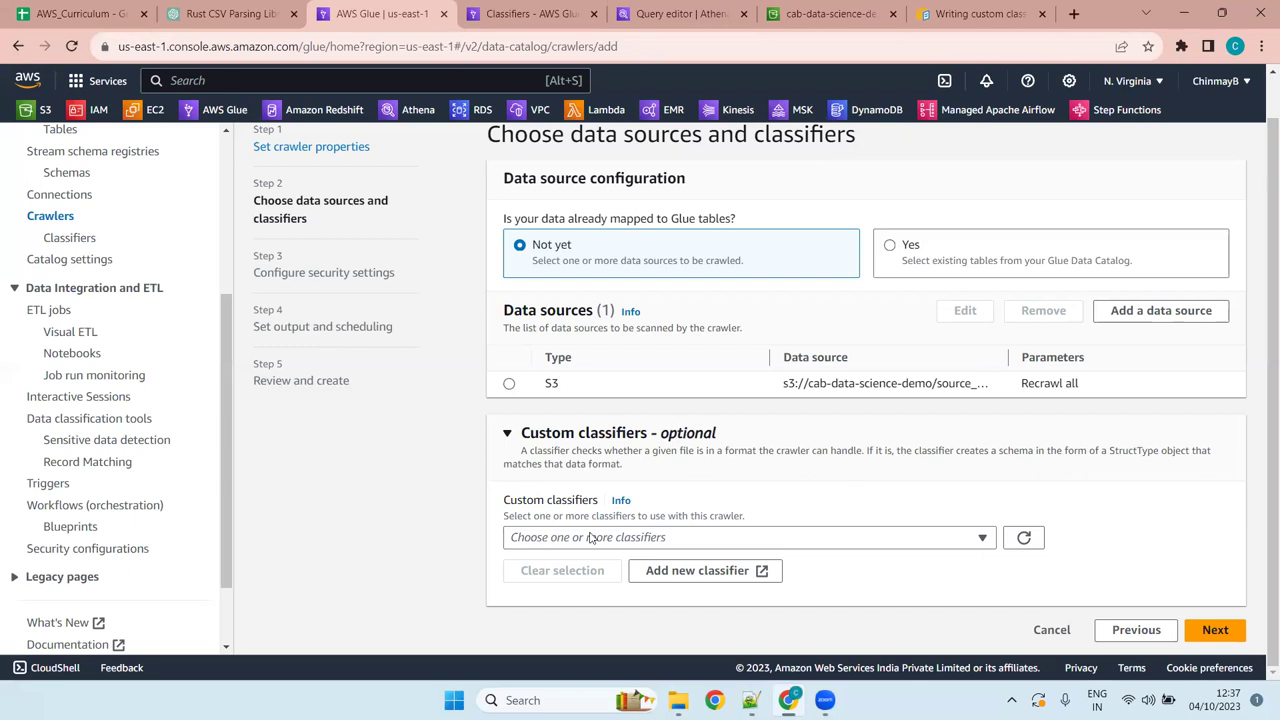
left_click_drag(650, 439, 518, 414)
left_click(713, 536)
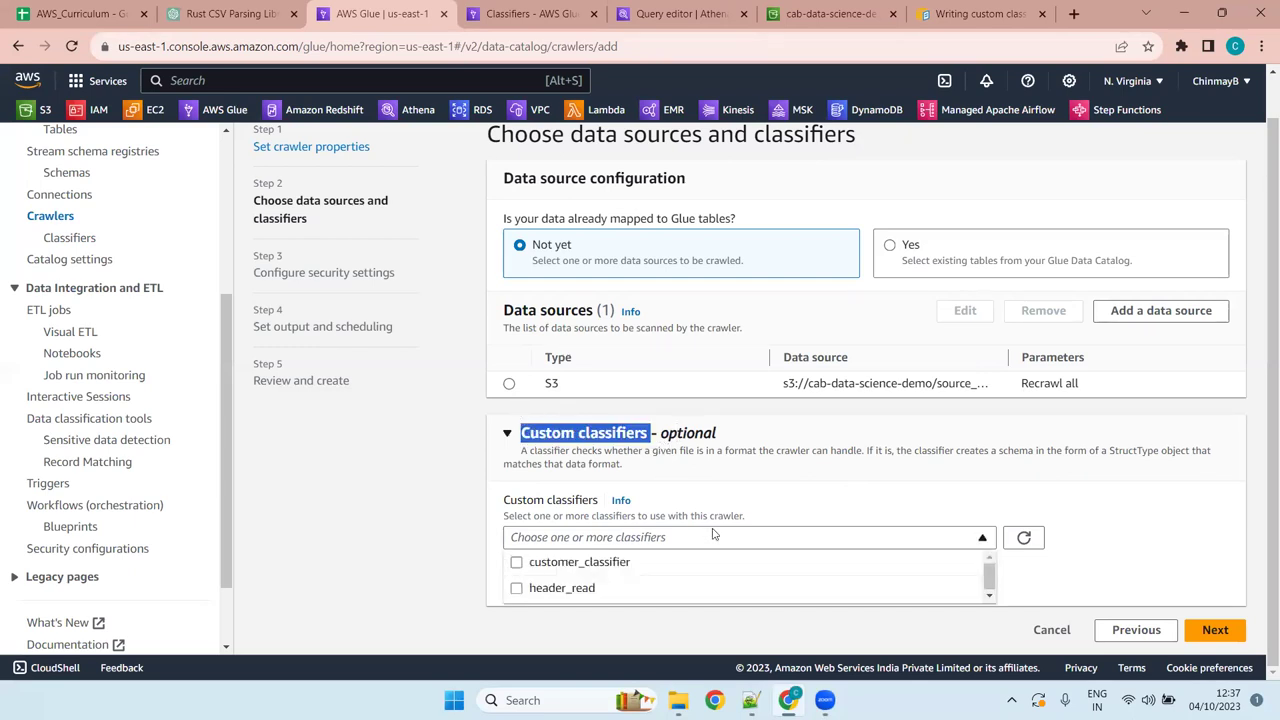
left_click(640, 568)
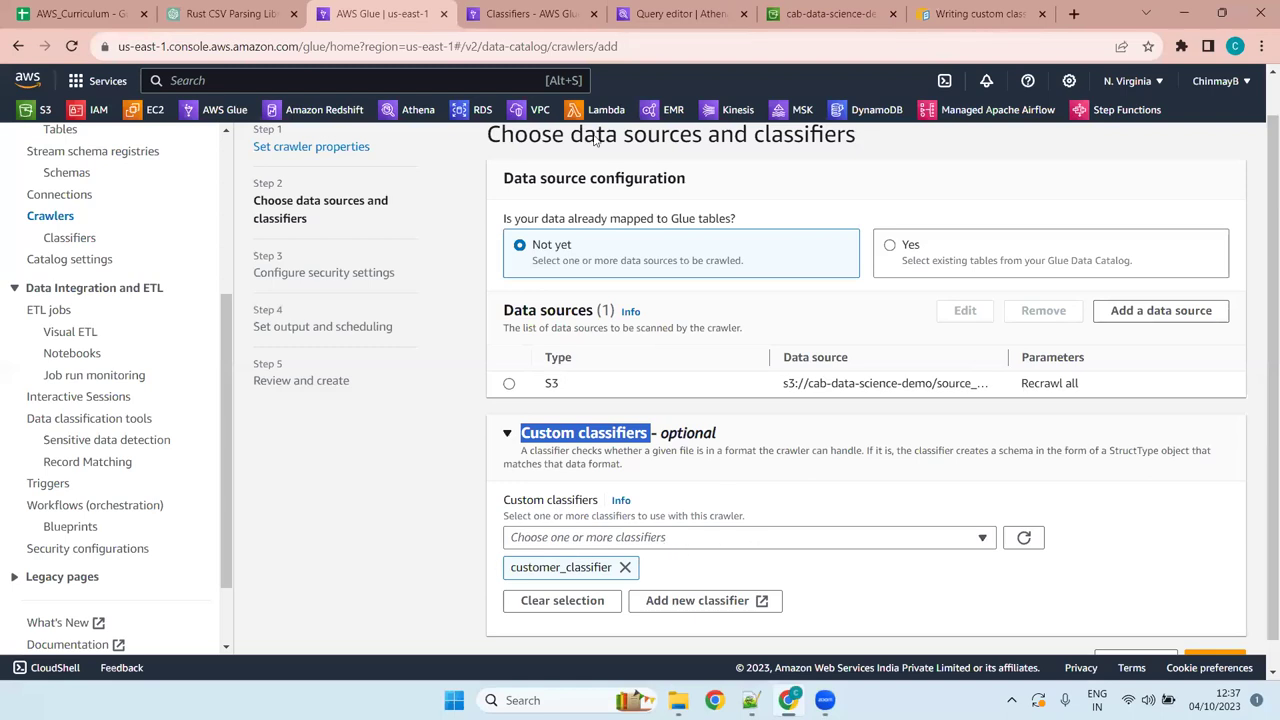
left_click(560, 10)
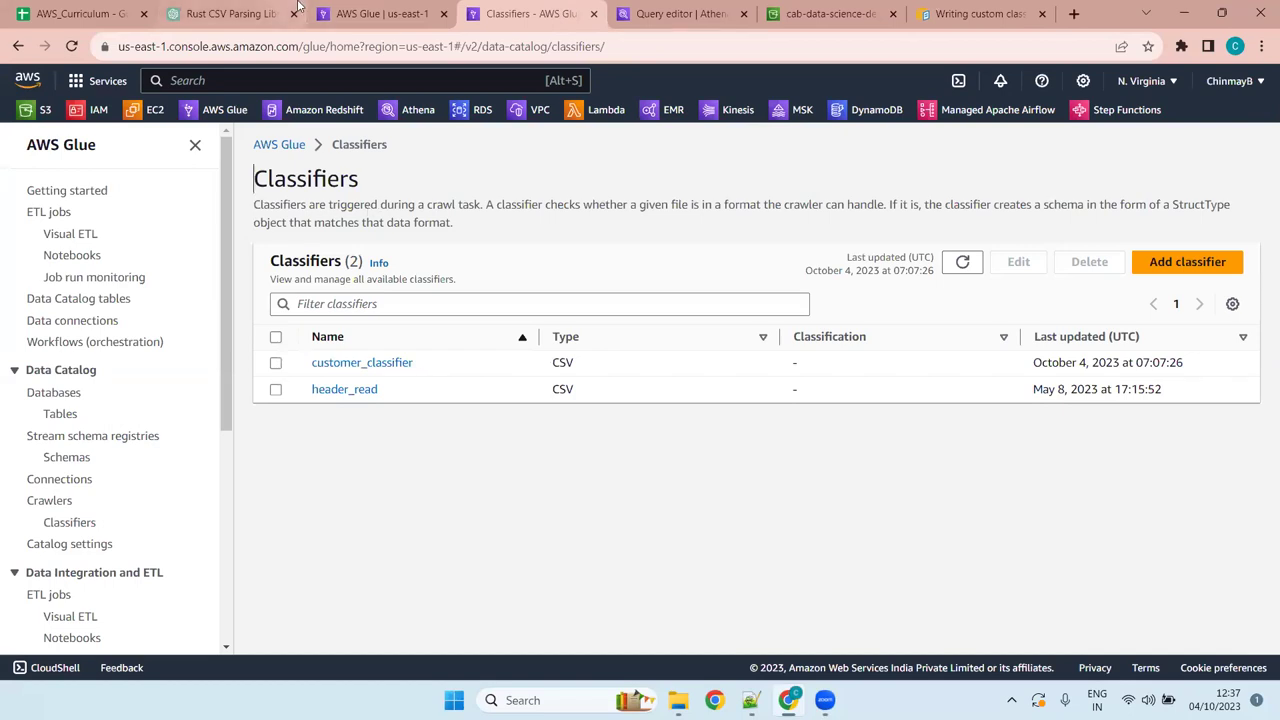
left_click(378, 14)
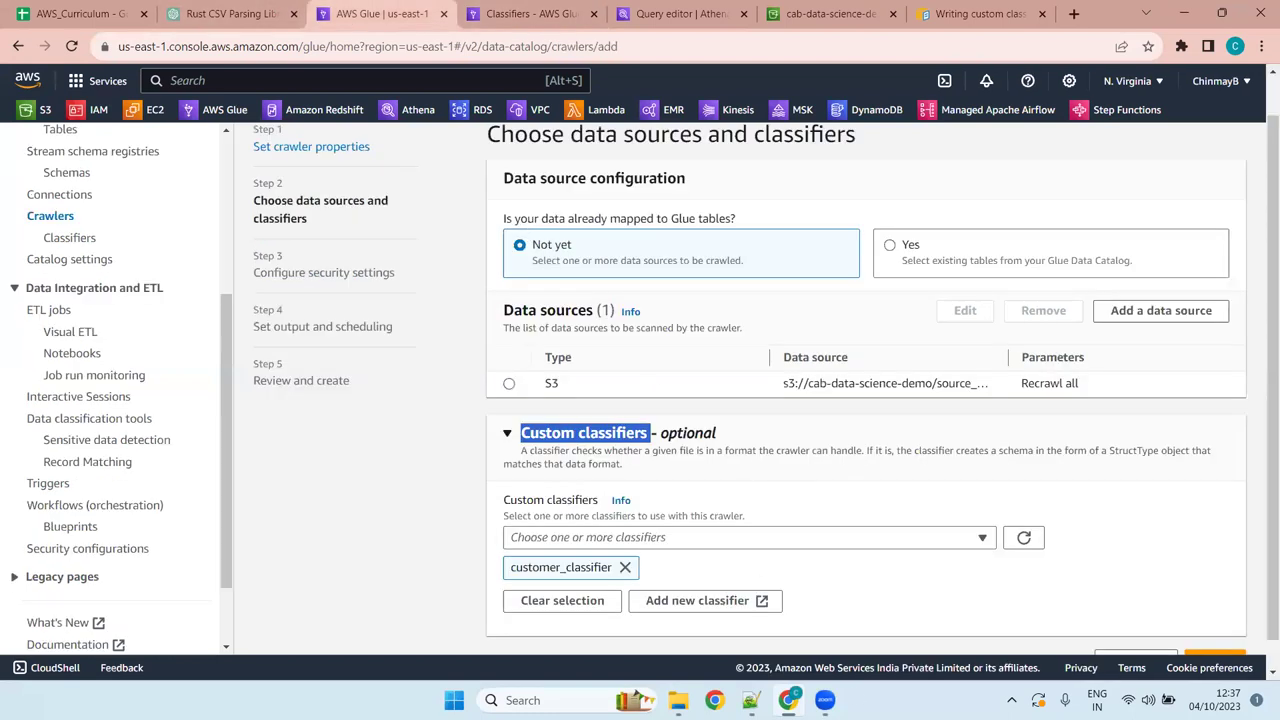
Switch to the Notepad++ notes and add the bullet "-Can provide multiple custom classifiers" below the Column headings line.
left_click(751, 700)
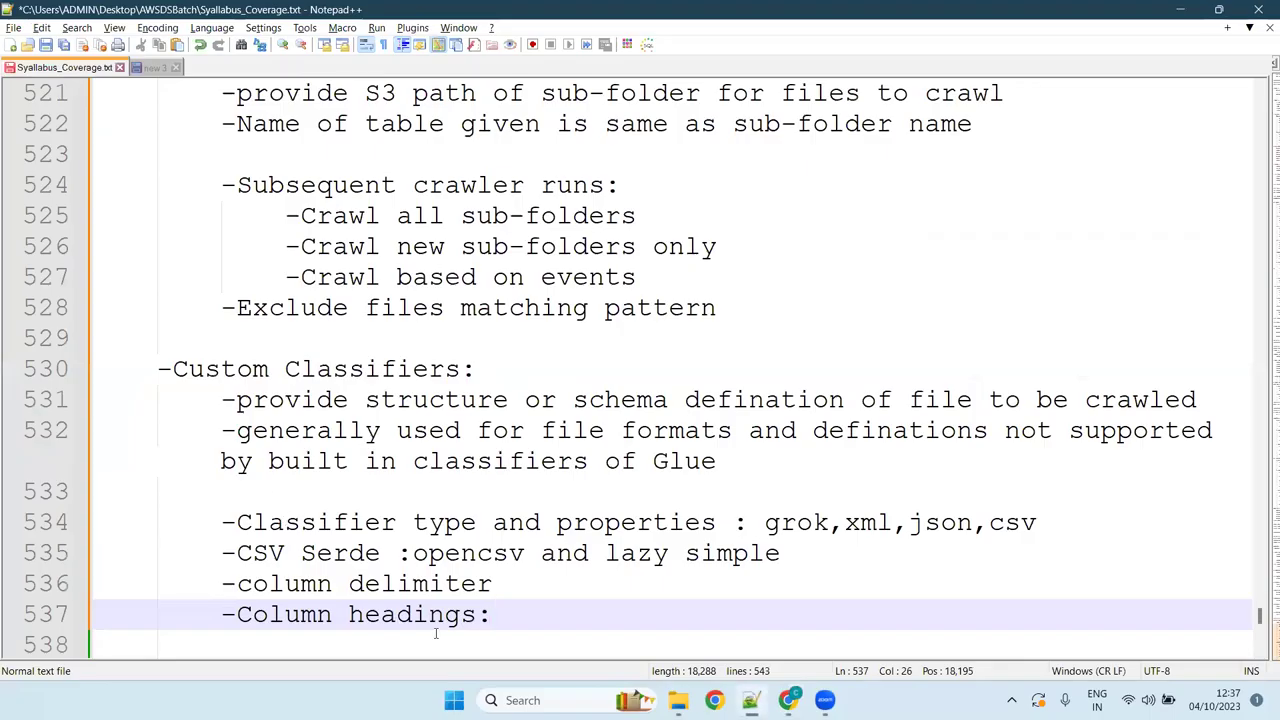
key("Return")
key("Tab")
type("-")
key("BackSpace")
key("BackSpace")
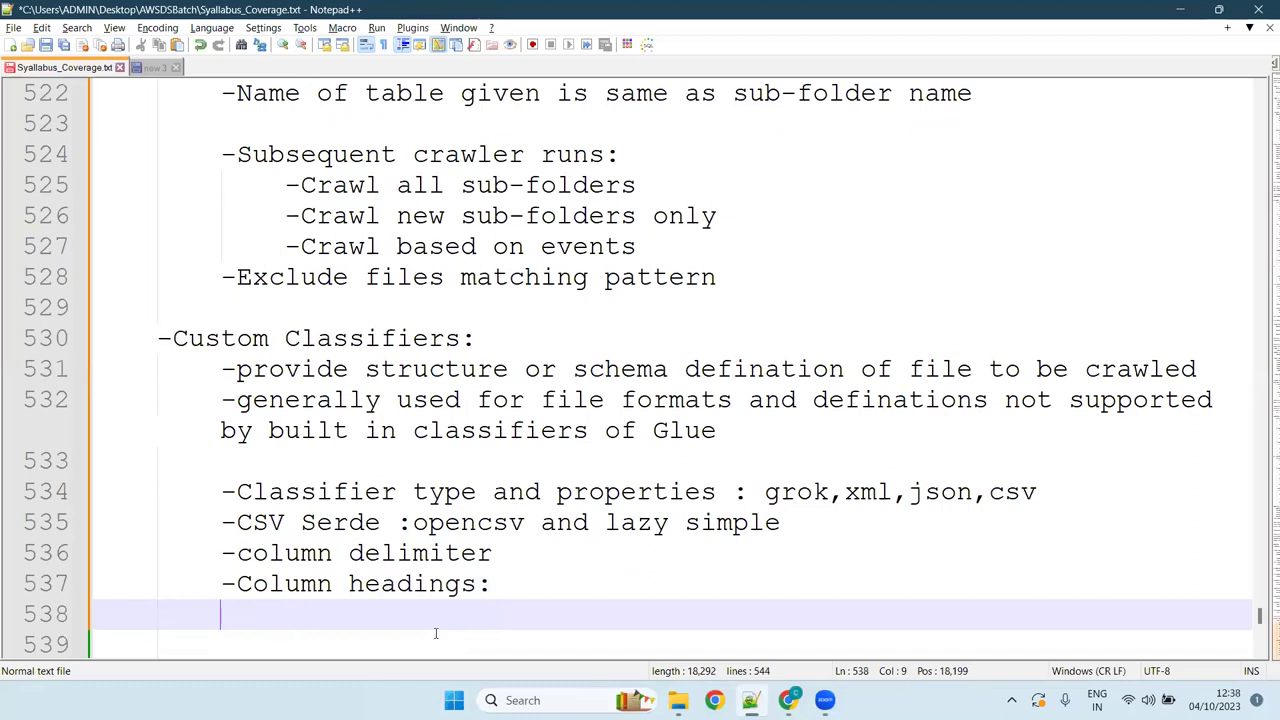
type("-Can ")
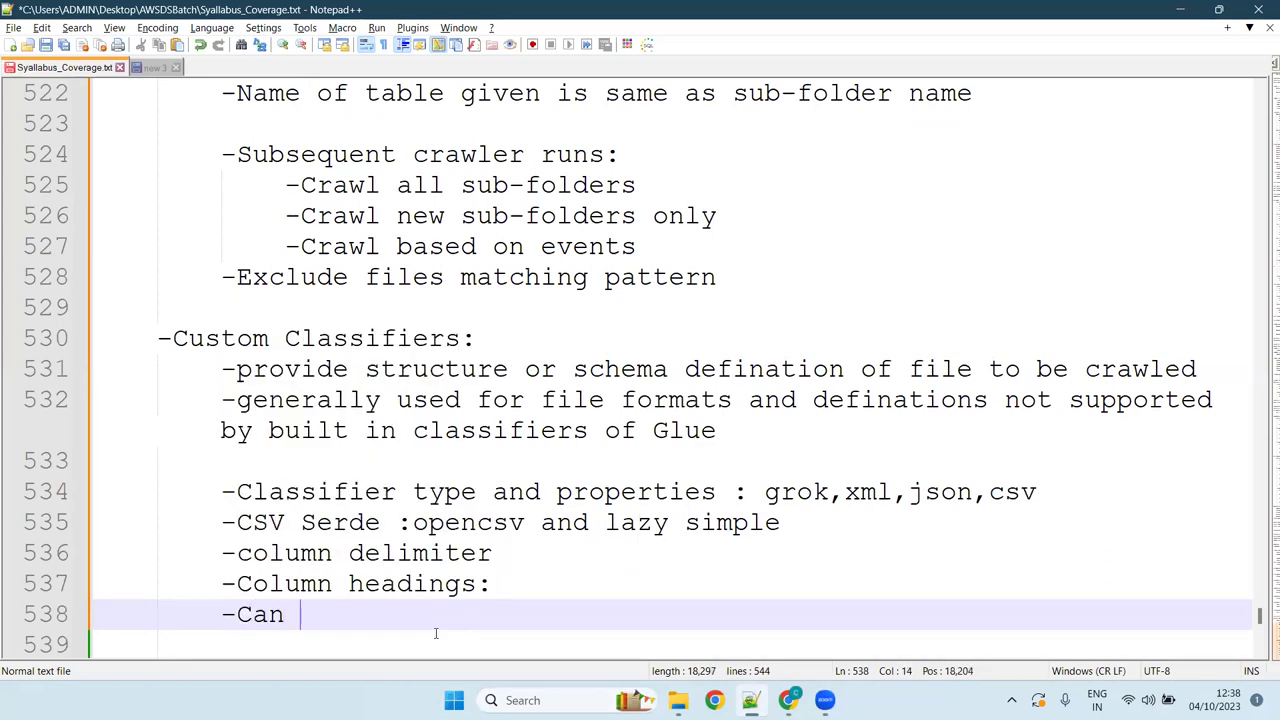
type("provide m")
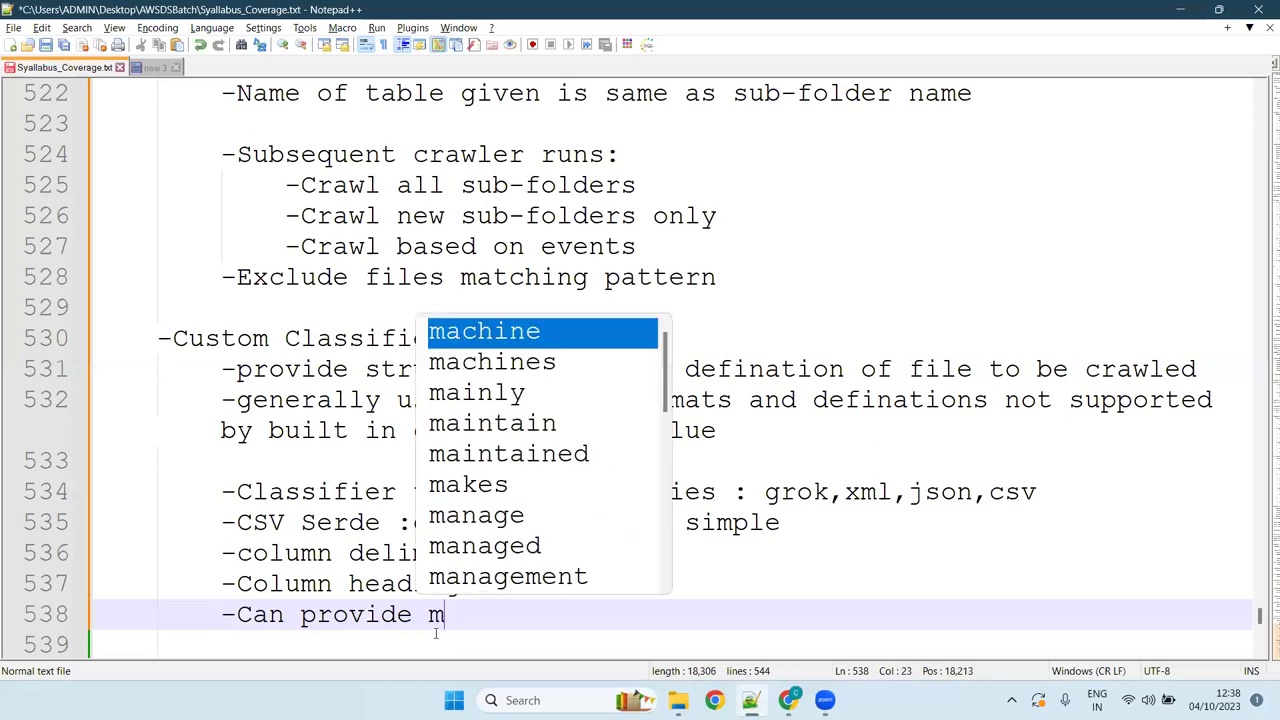
type("ultiple ")
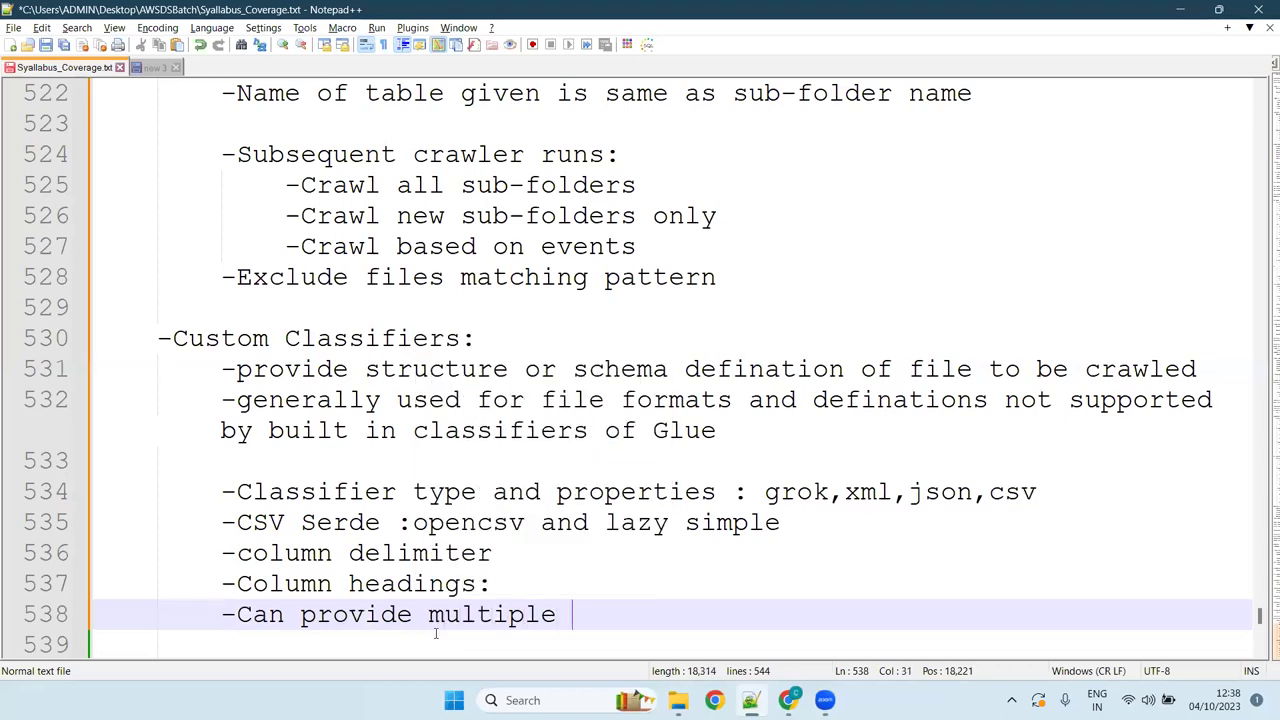
type("custom clas")
type("si")
key("BackSpace")
type("s")
key("Down")
type("if")
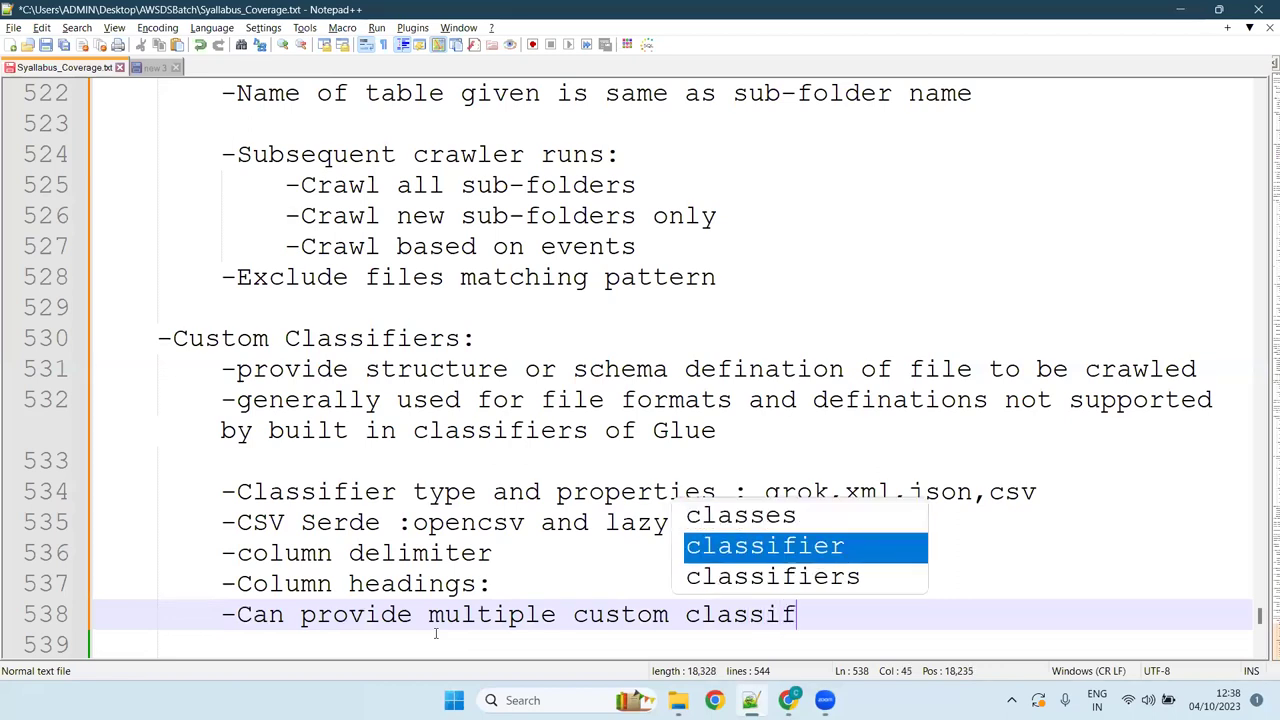
key("Down")
key("Return")
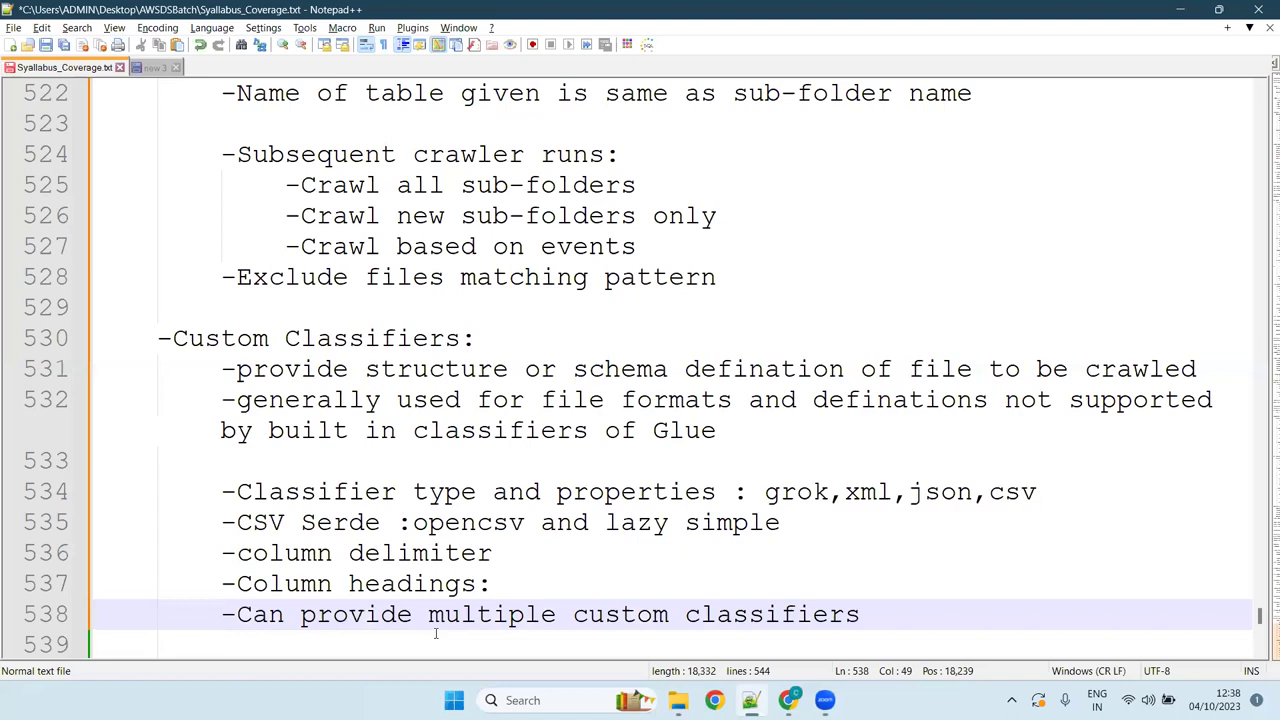
Extend the multiple custom classifiers bullet with "->Crawler refers to all and comes up with best option".
type("->Craw")
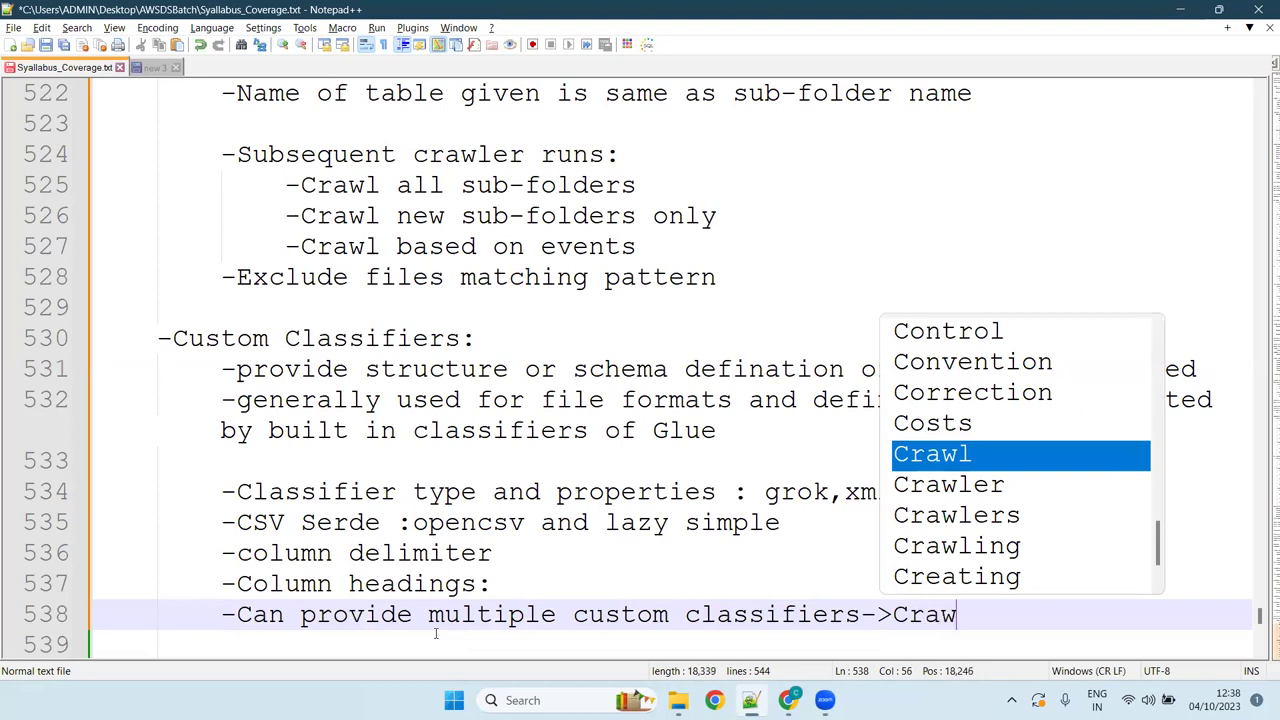
type("ler uses")
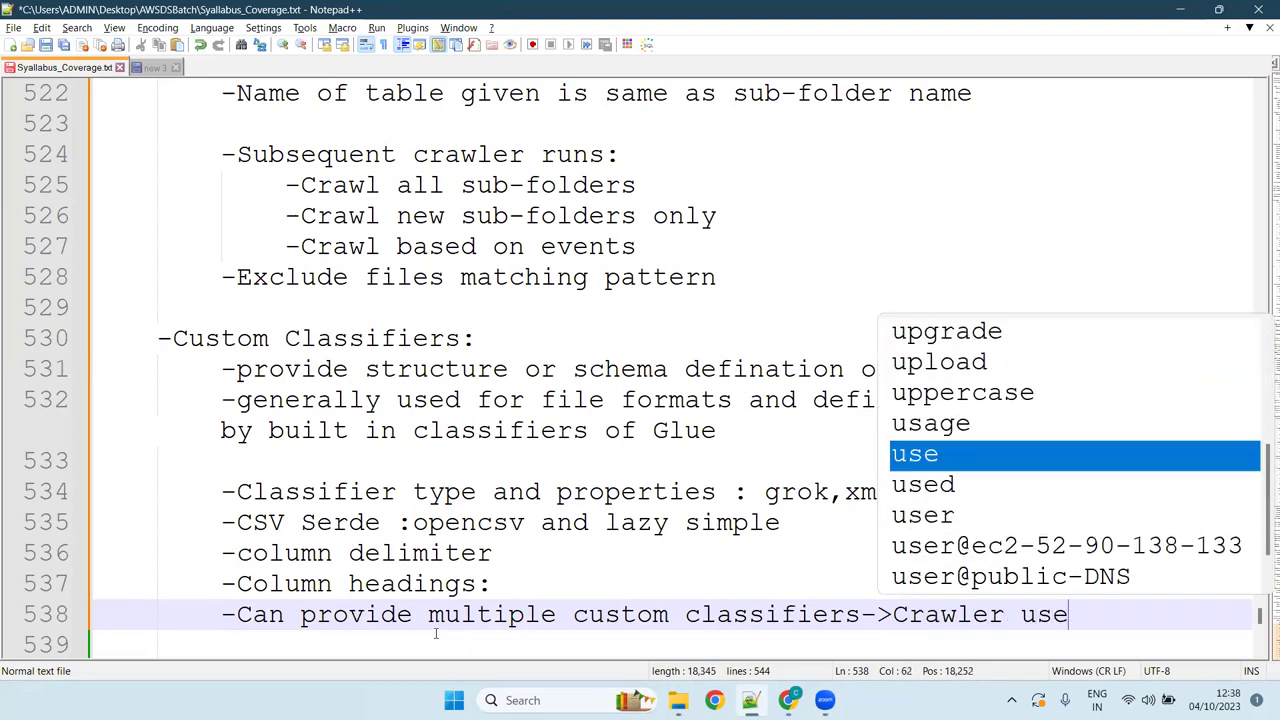
key("BackSpace")
key("BackSpace")
key("BackSpace")
key("BackSpace")
key("BackSpace")
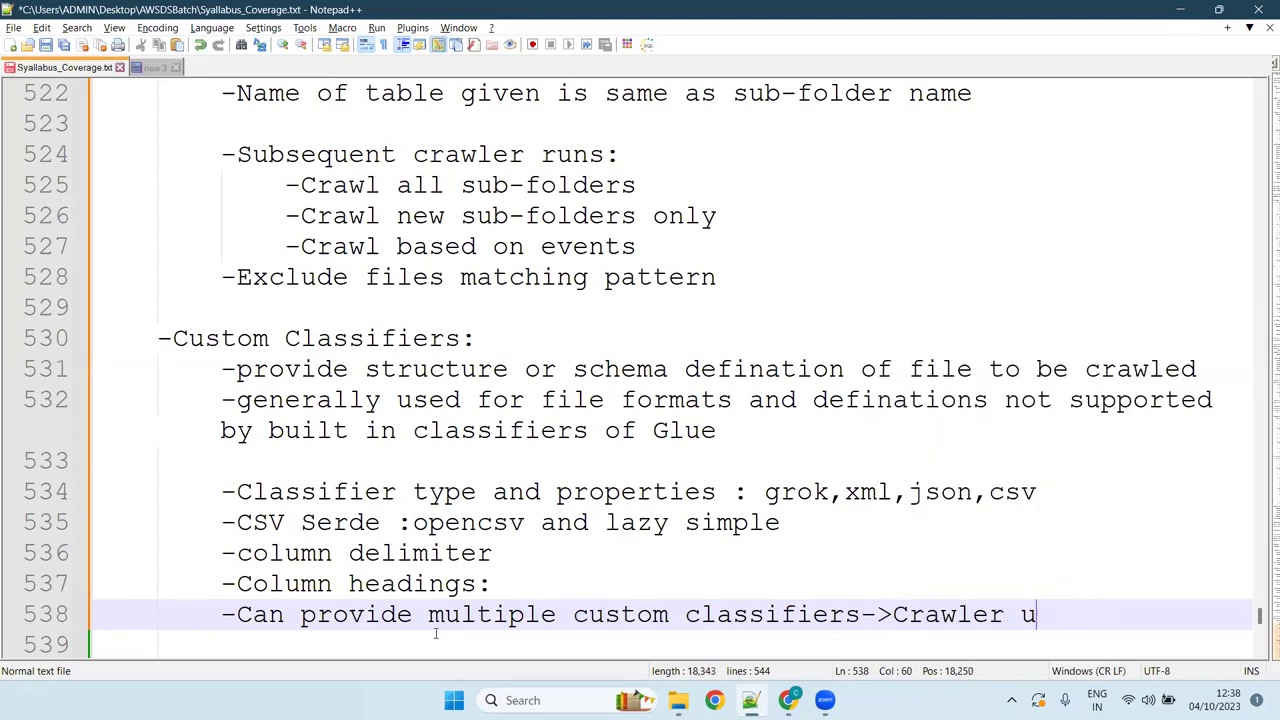
type("re")
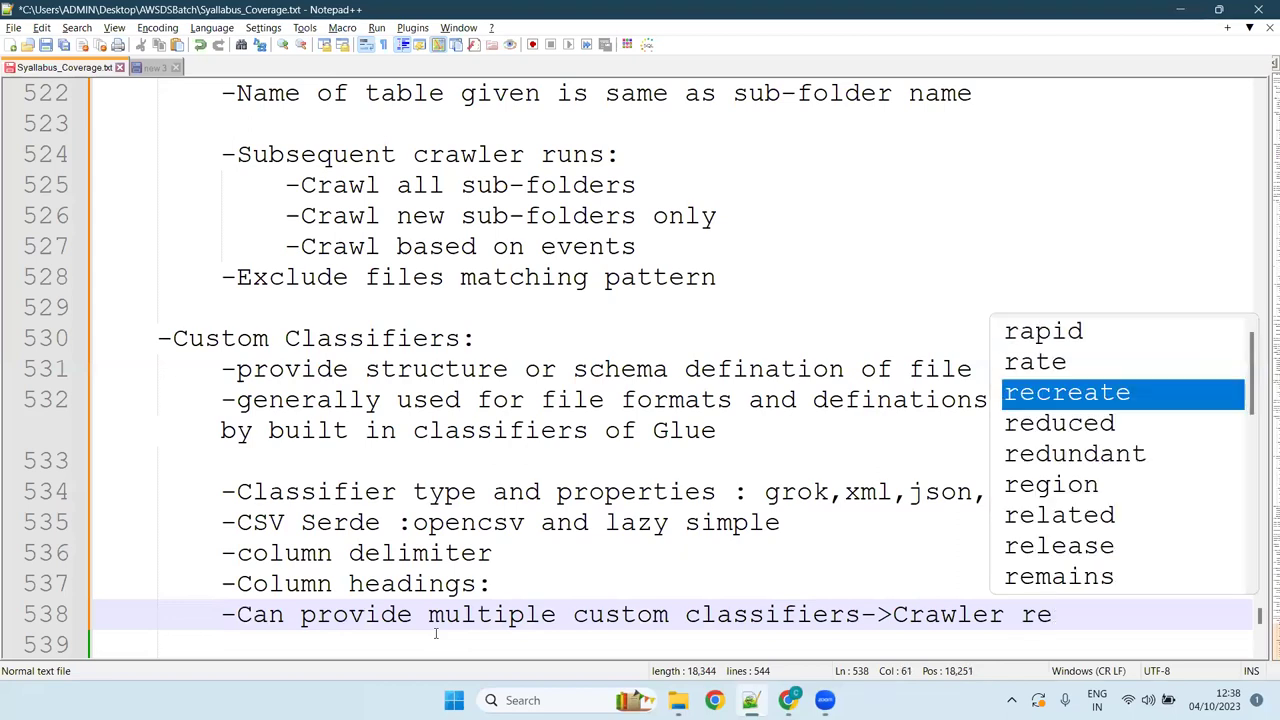
type("fers to")
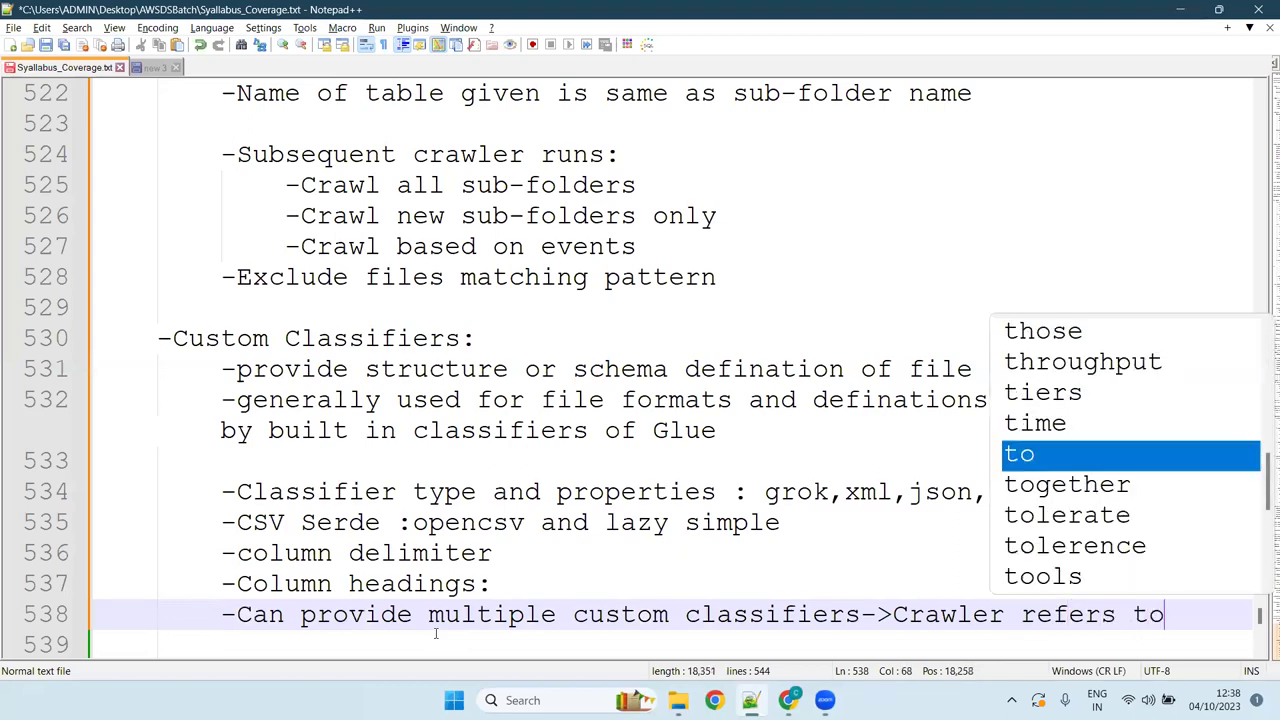
type(" all and ")
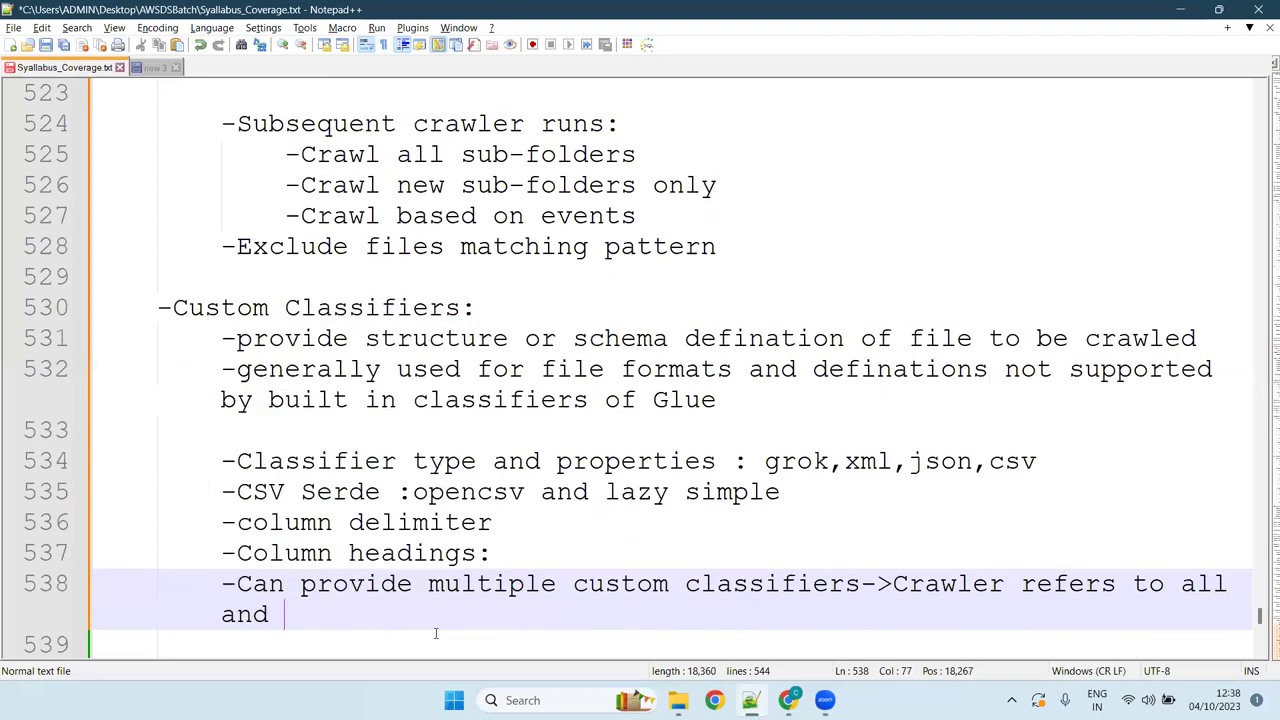
type("comes up")
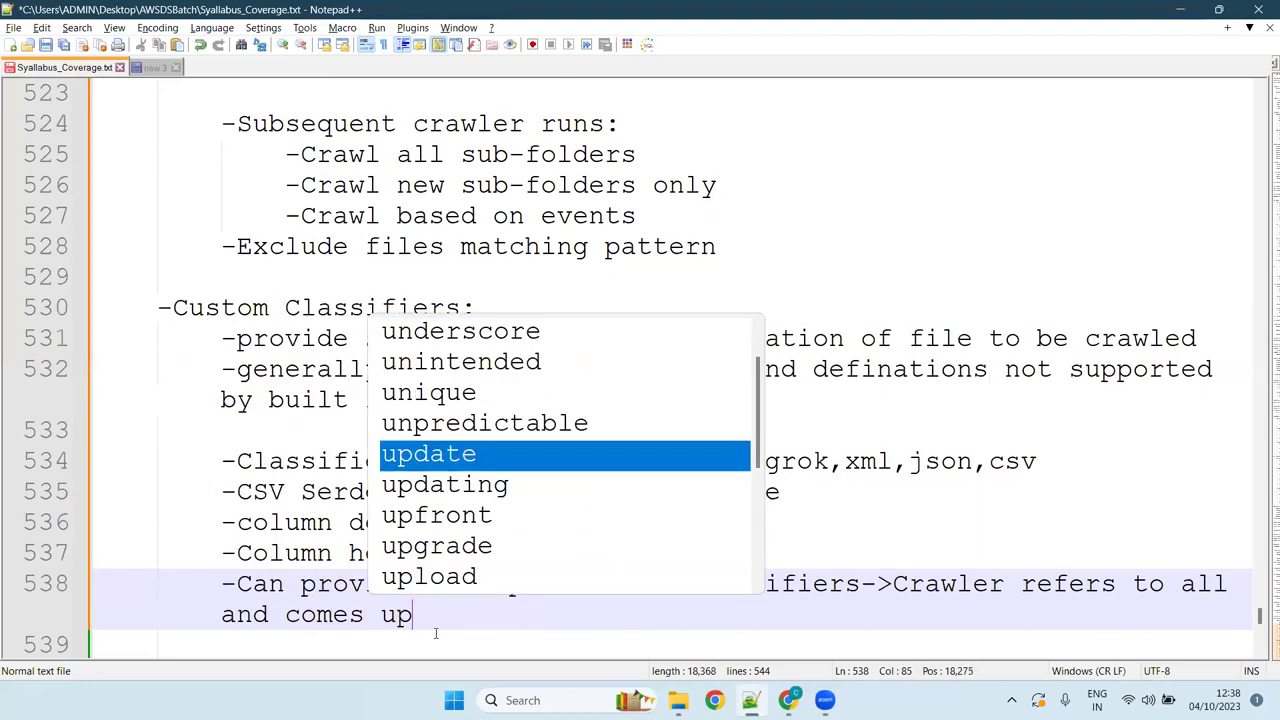
type(" with ")
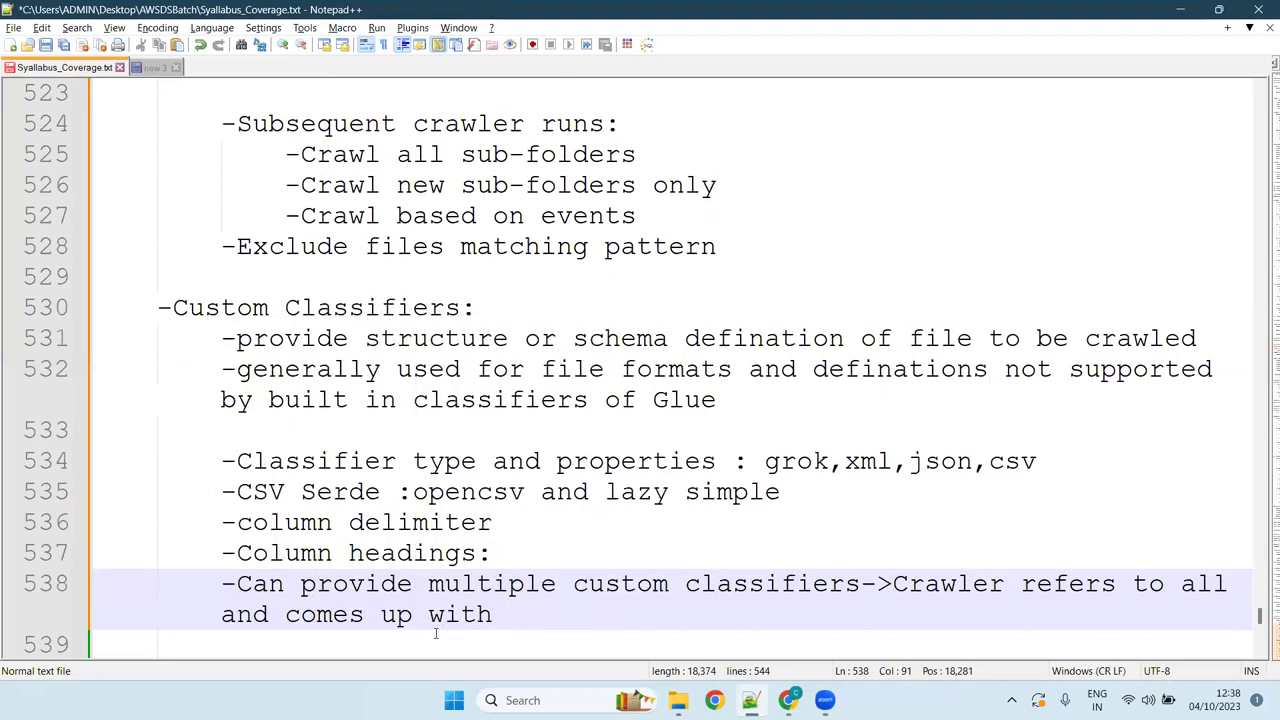
type("best op")
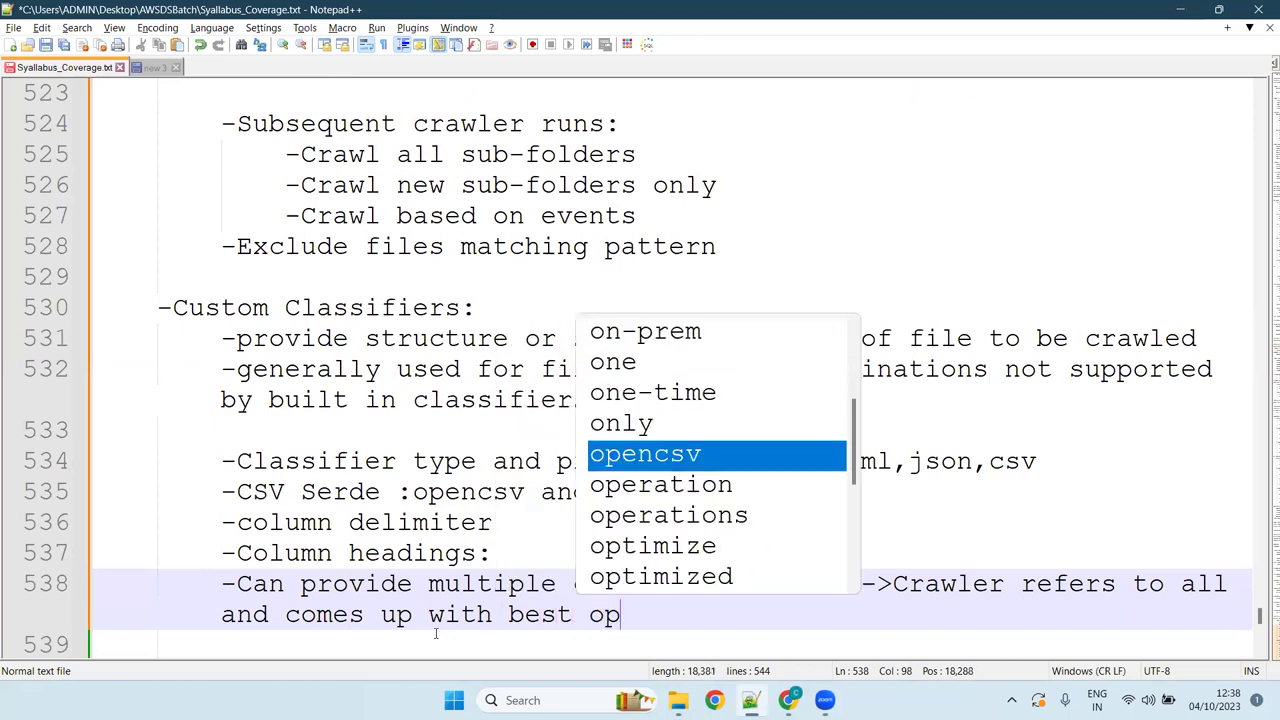
type("tion")
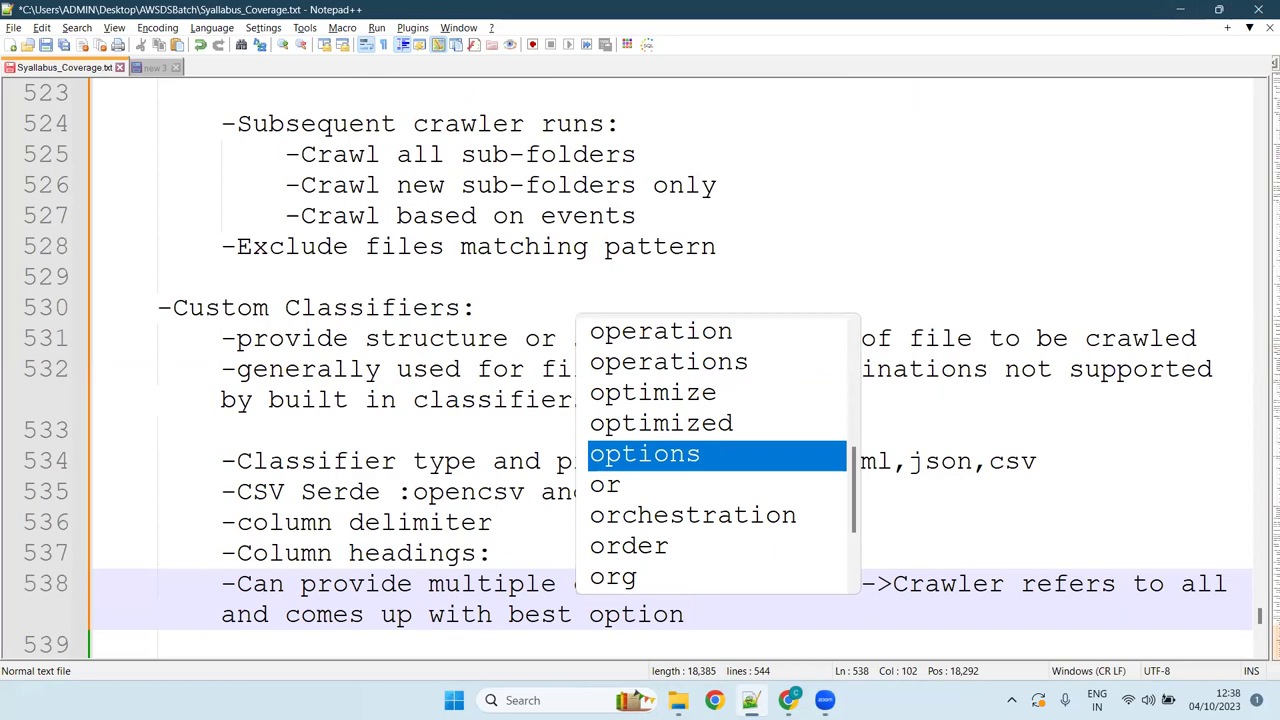
Switch to the AWS Glue Developer Guide in Chrome, open "Adding classifiers to a crawler" and examine how certainty values decide which classifier is used.
key("alt+Tab")
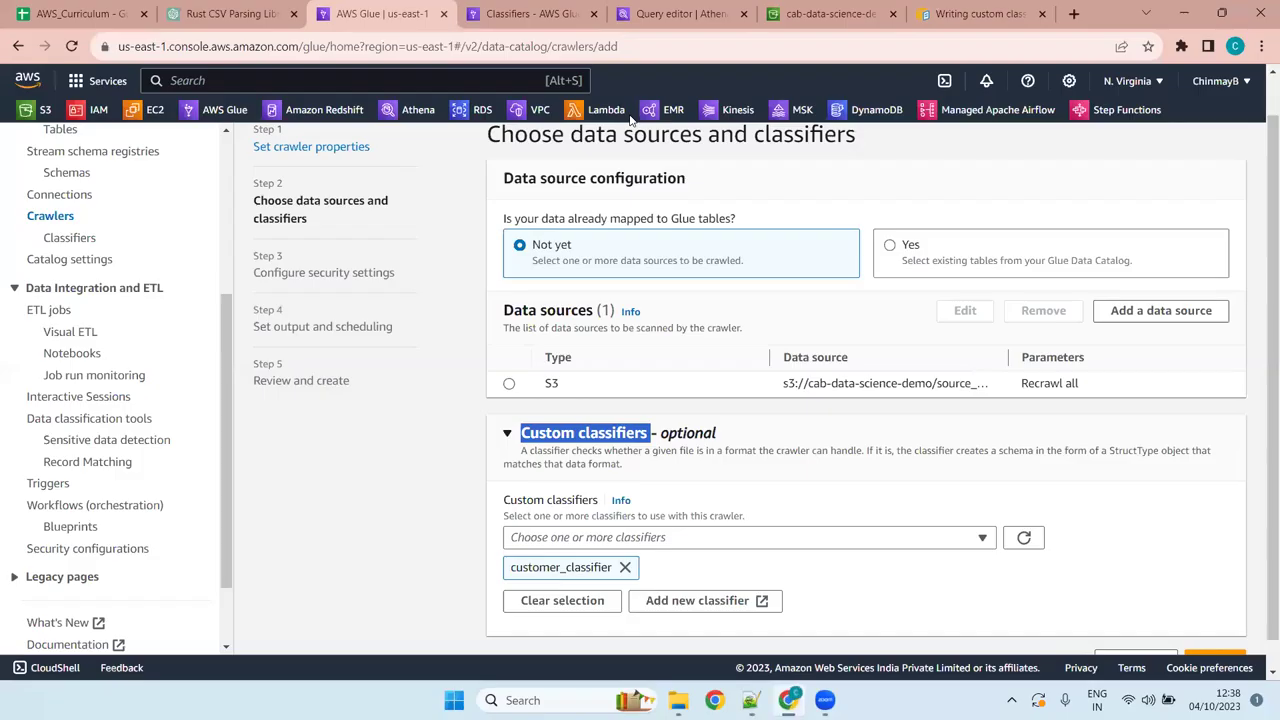
key("ctrl+9")
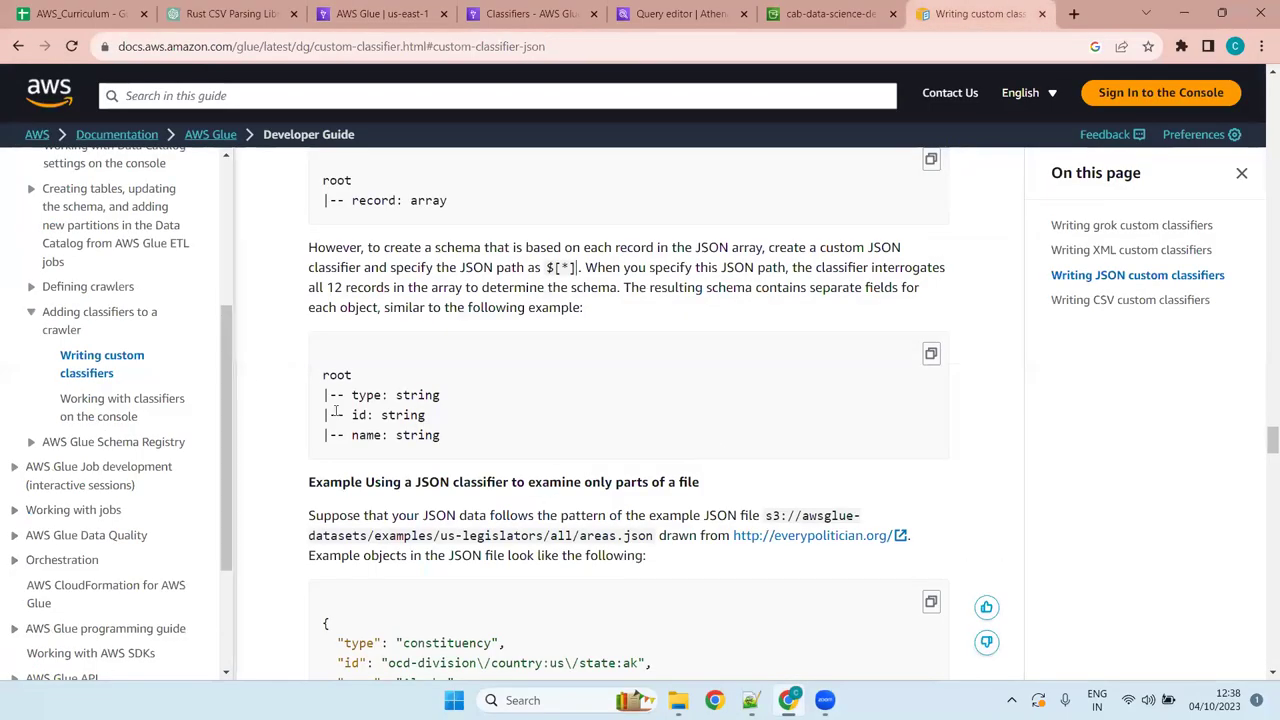
left_click(97, 328)
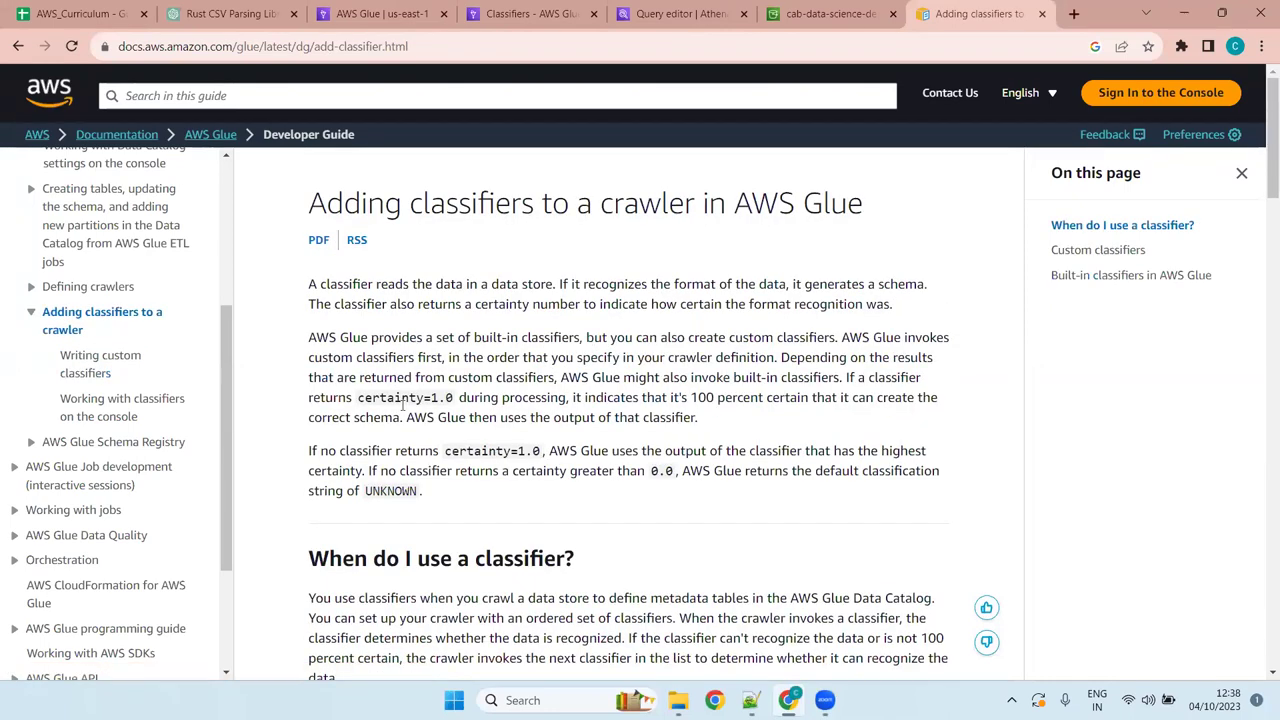
left_click_drag(457, 397, 390, 380)
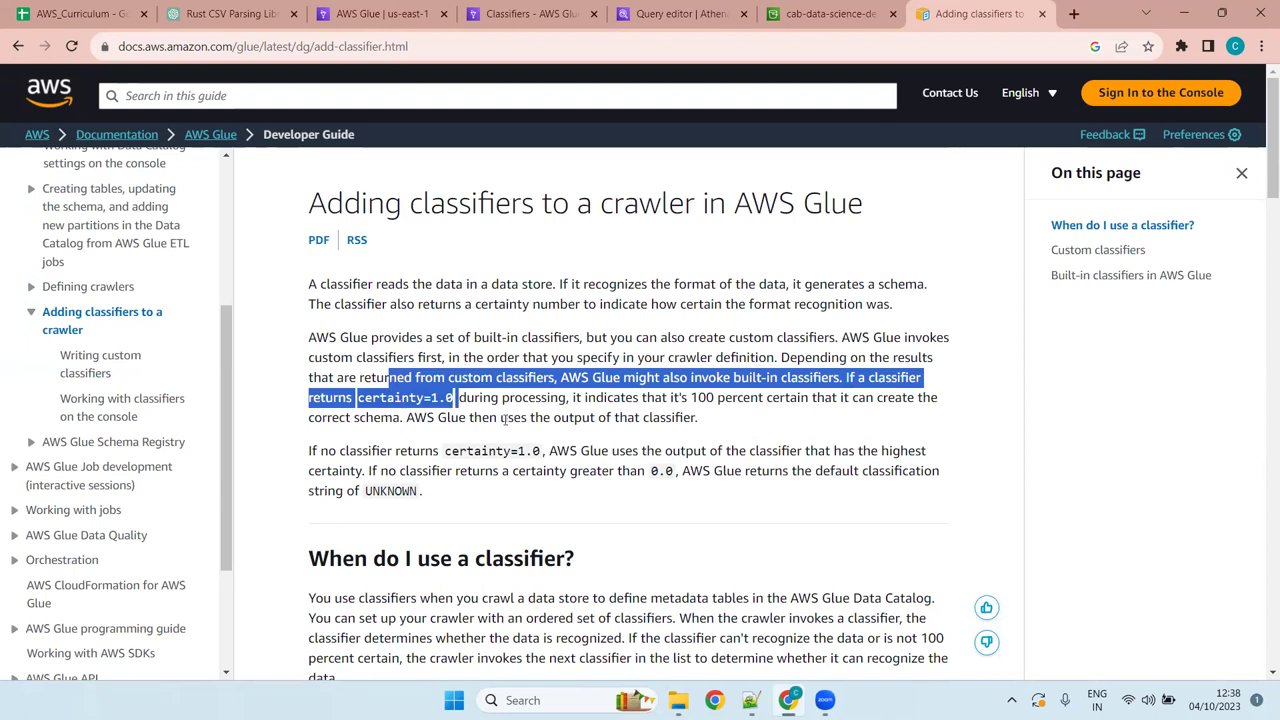
left_click(590, 400)
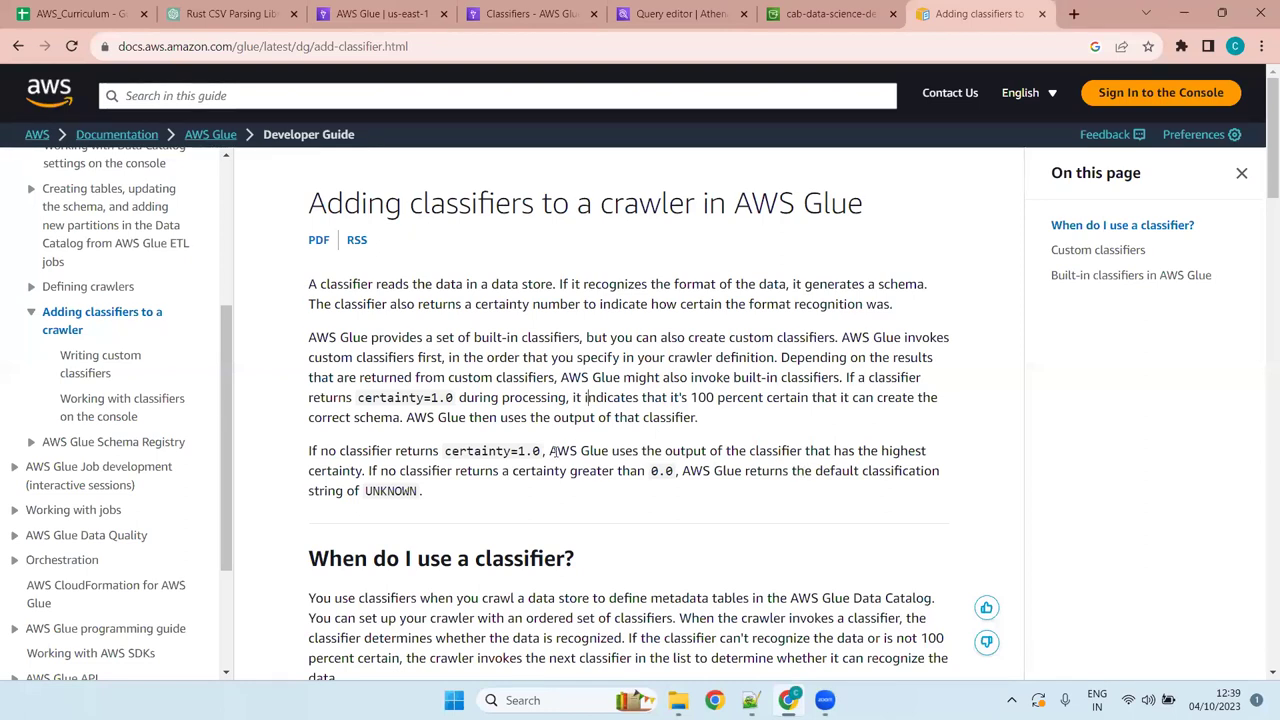
left_click_drag(541, 451, 446, 450)
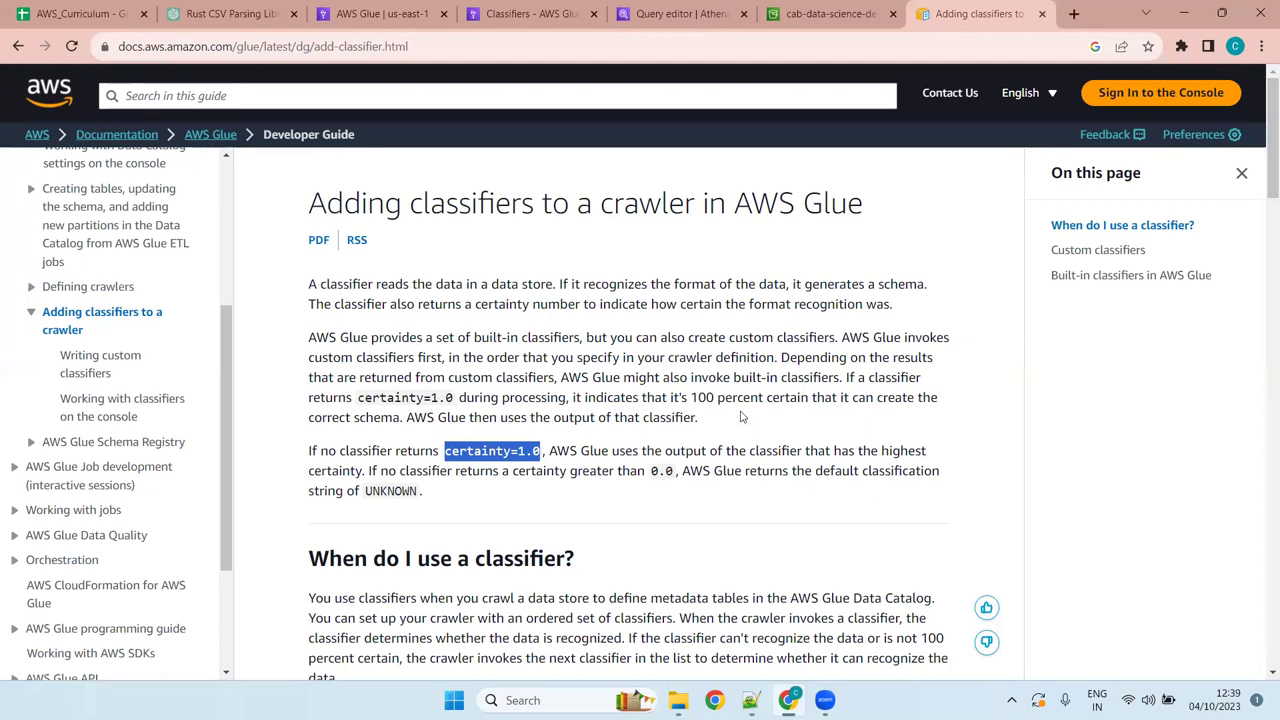
left_click_drag(400, 418, 692, 400)
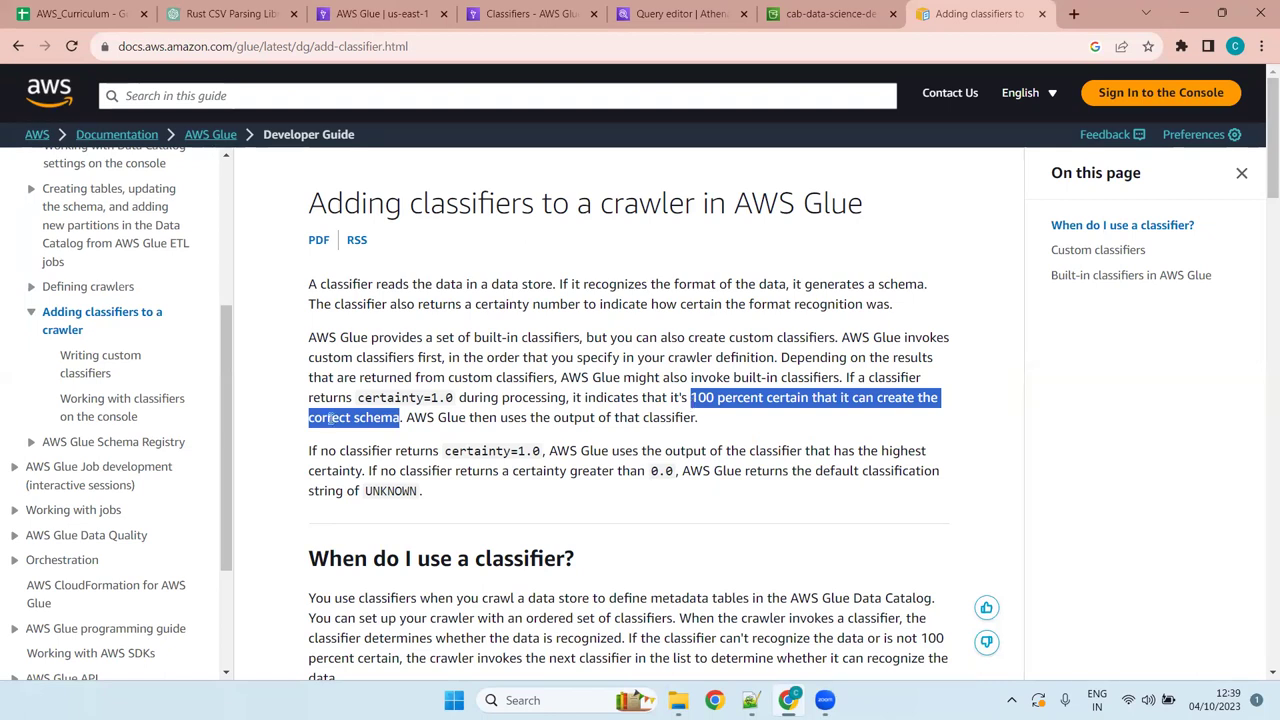
left_click(422, 401)
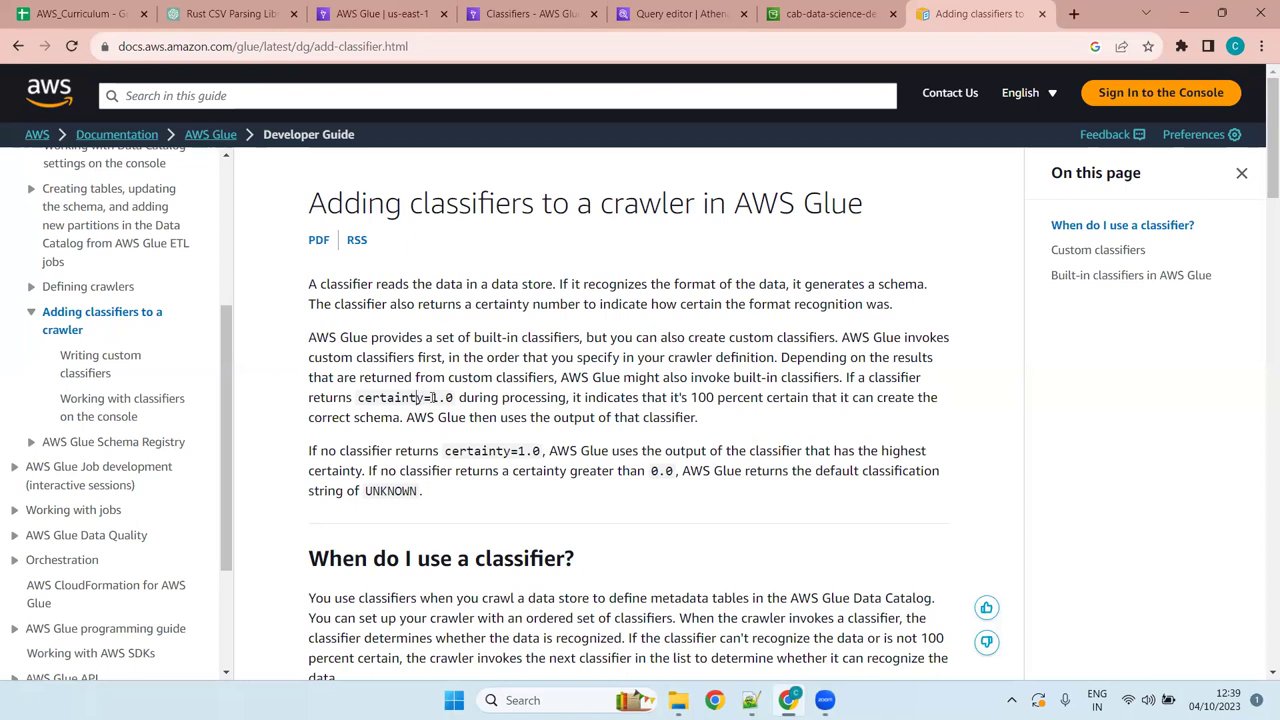
left_click_drag(455, 397, 359, 397)
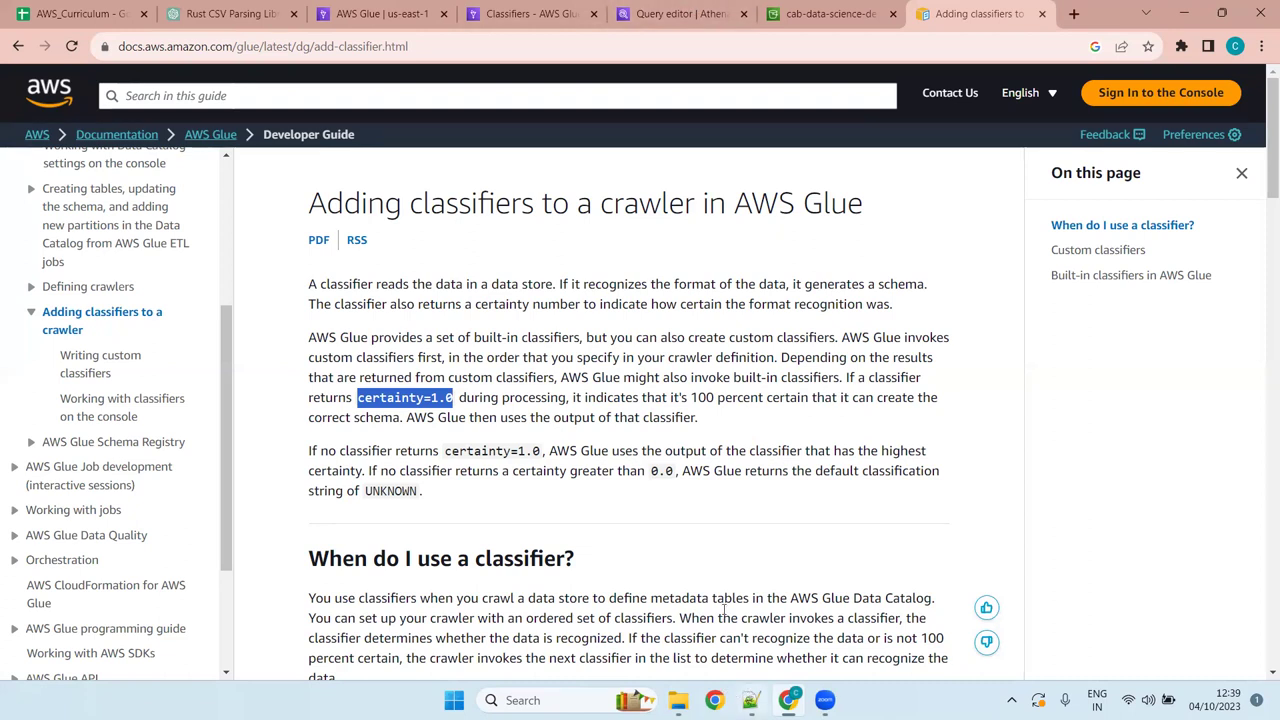
Return to the Notepad++ notes and add a remark on certainty in parentheses after "best option".
left_click(750, 700)
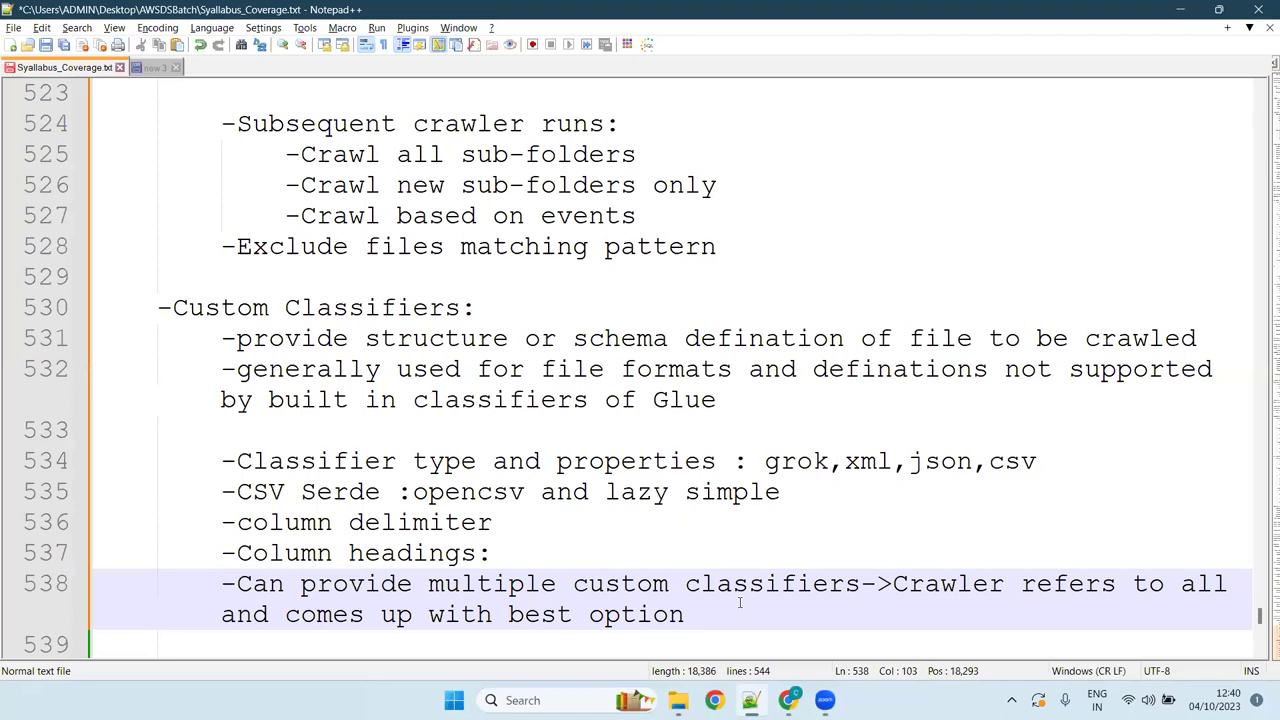
type("(")
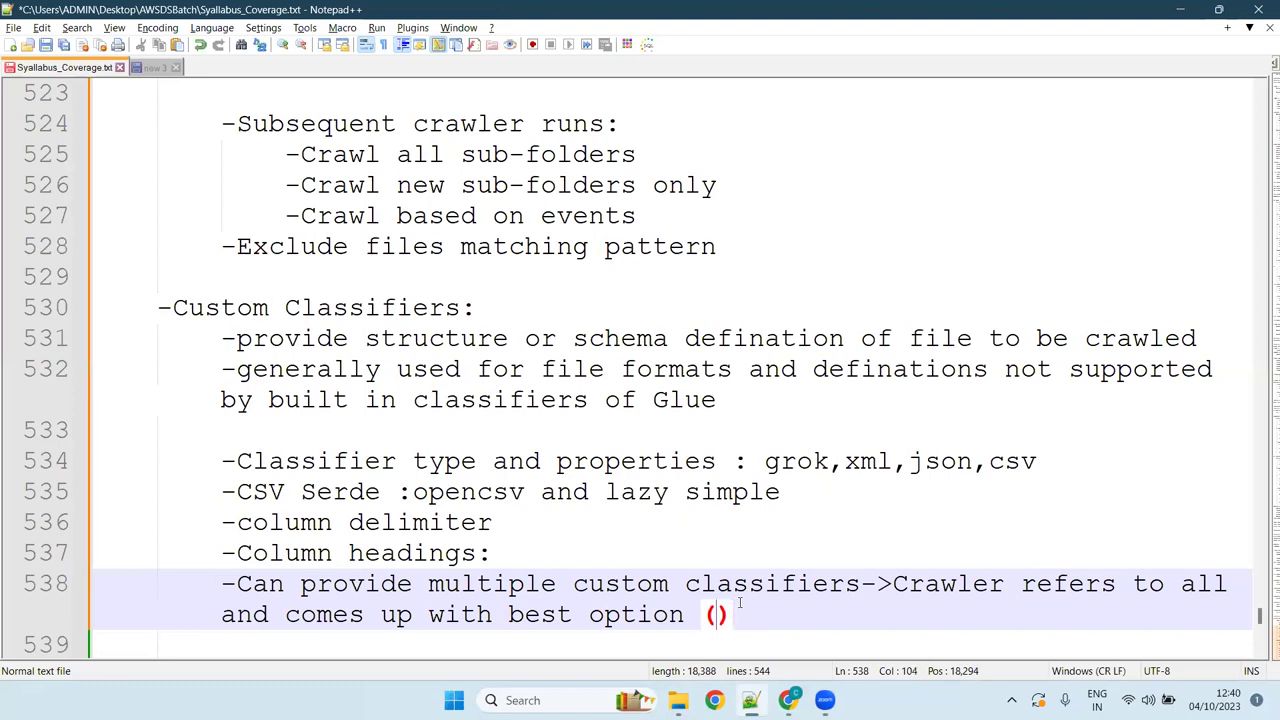
type("certaini")
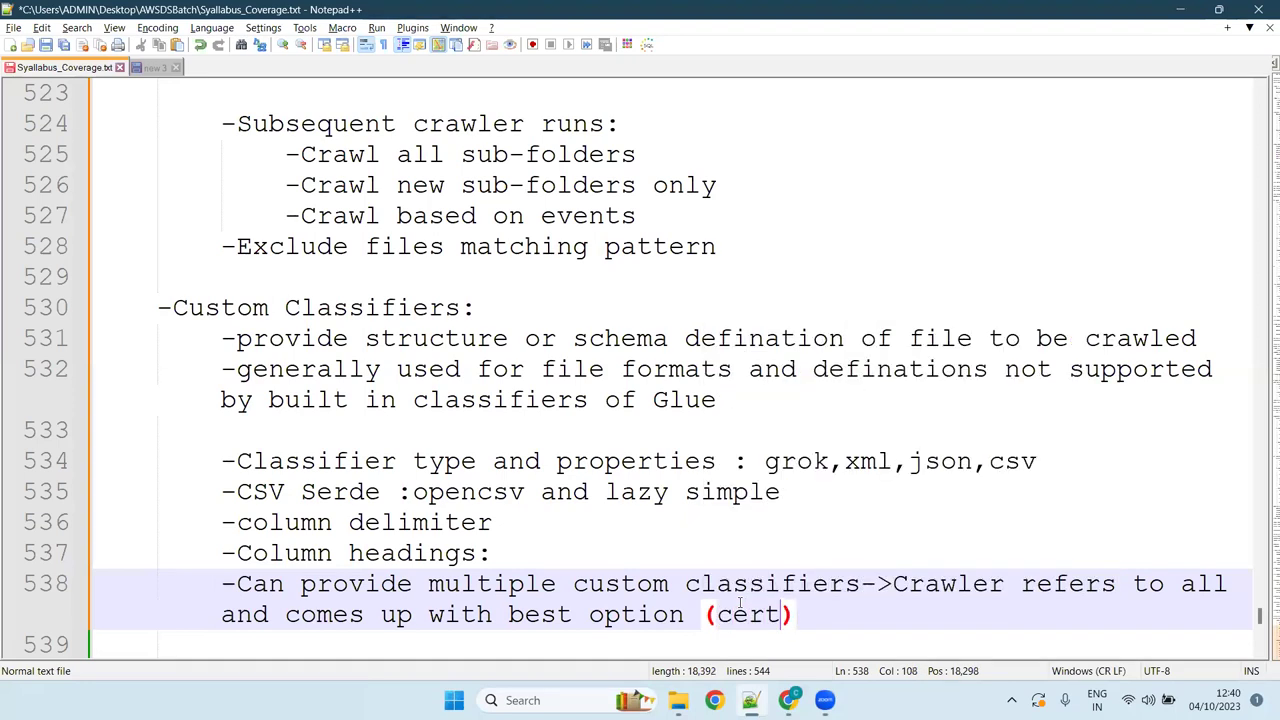
Complete the multiple custom classifiers note with "(certainity value)" and start a new line below it.
type("ty ")
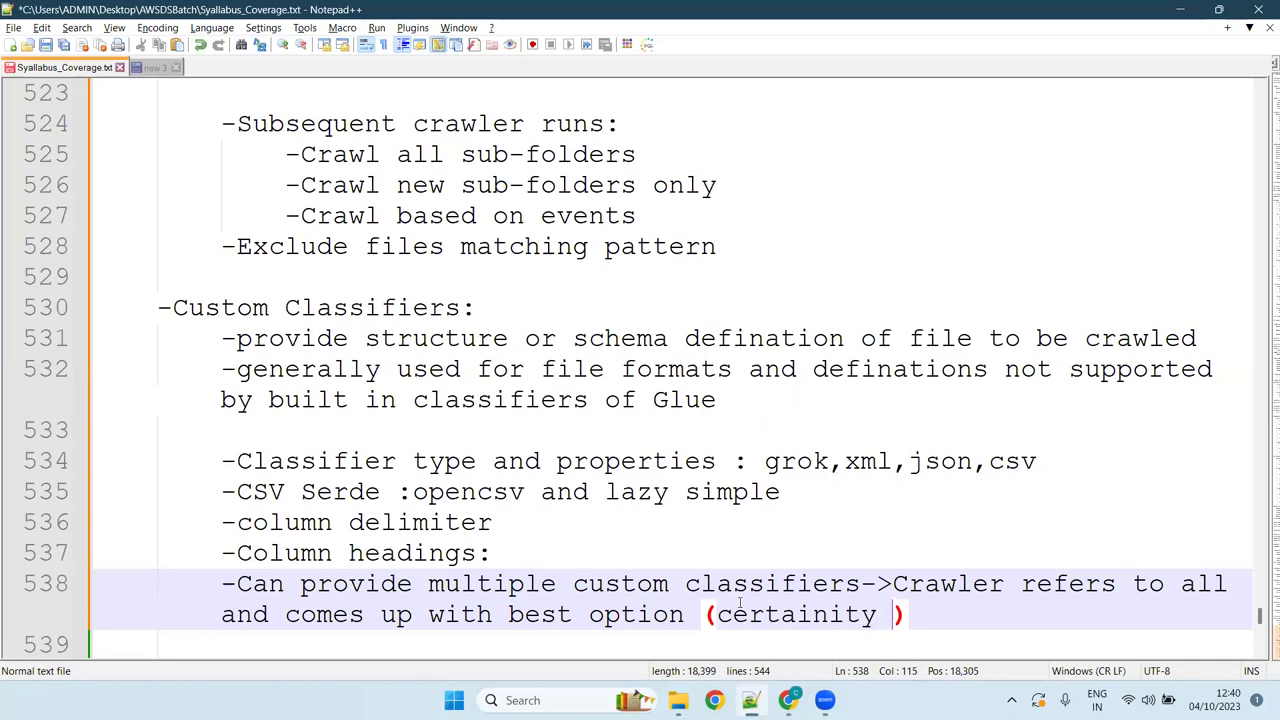
type("paramer")
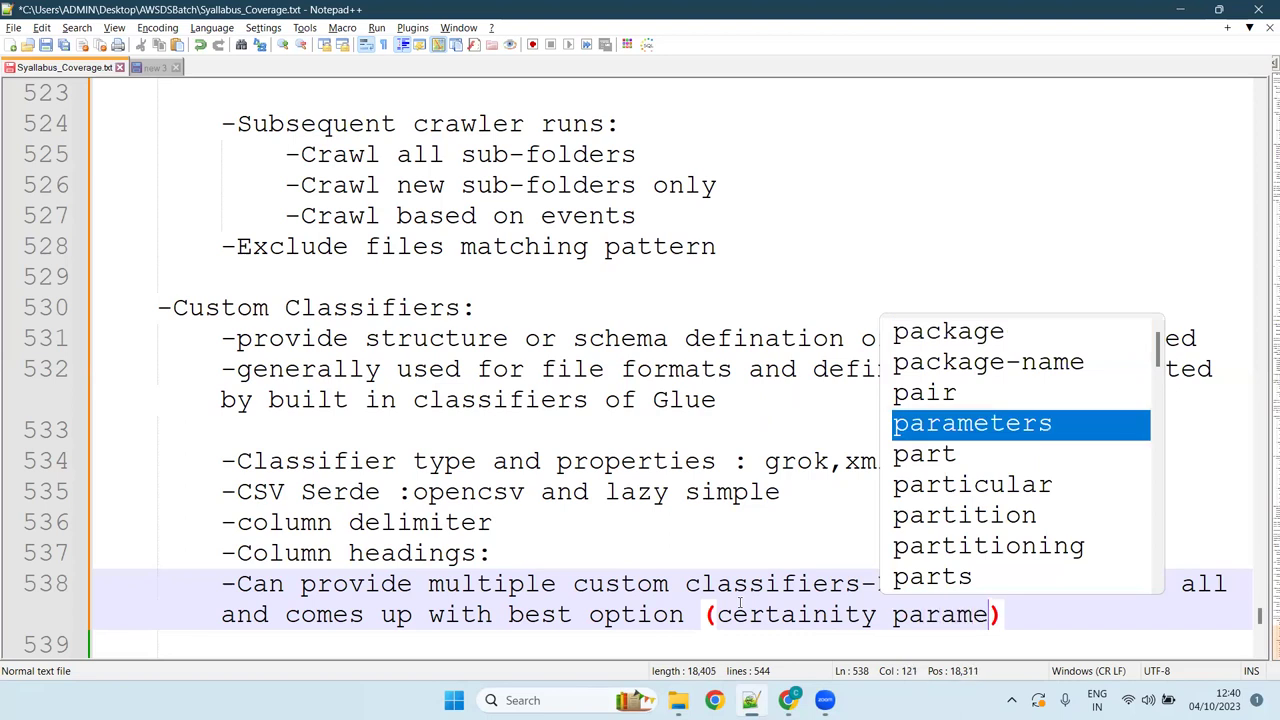
key("BackSpace")
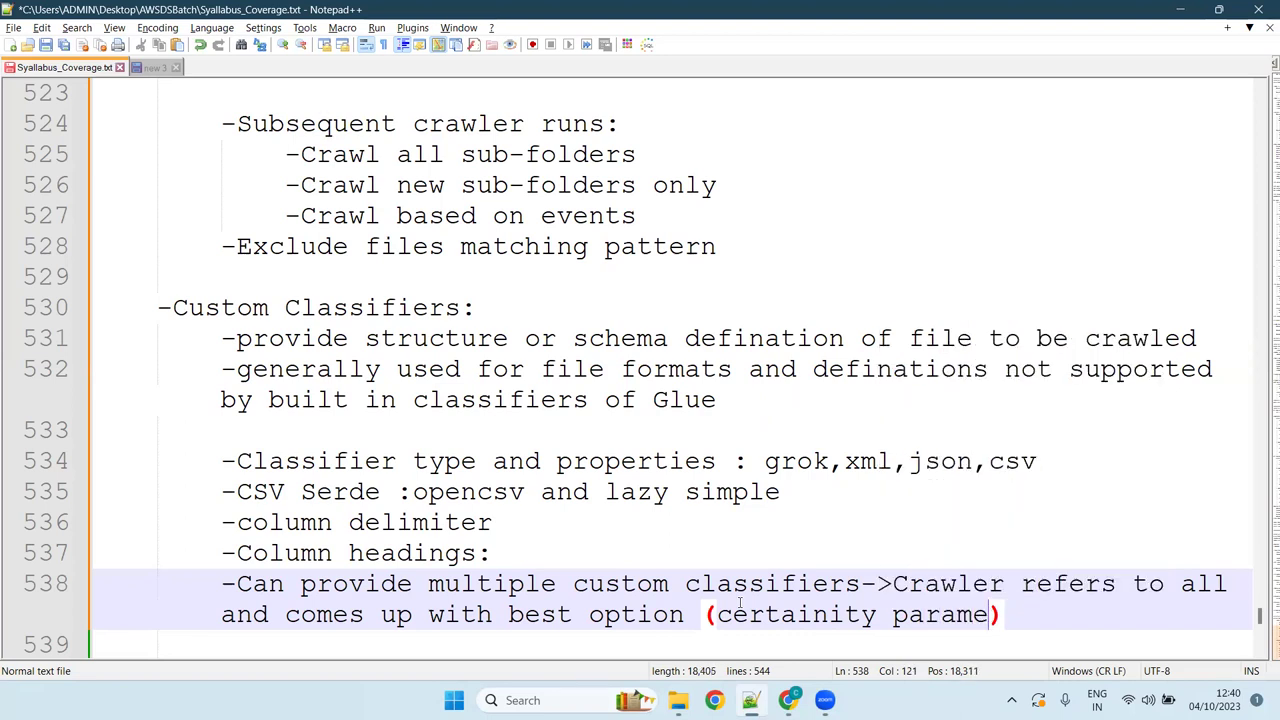
type("ters")
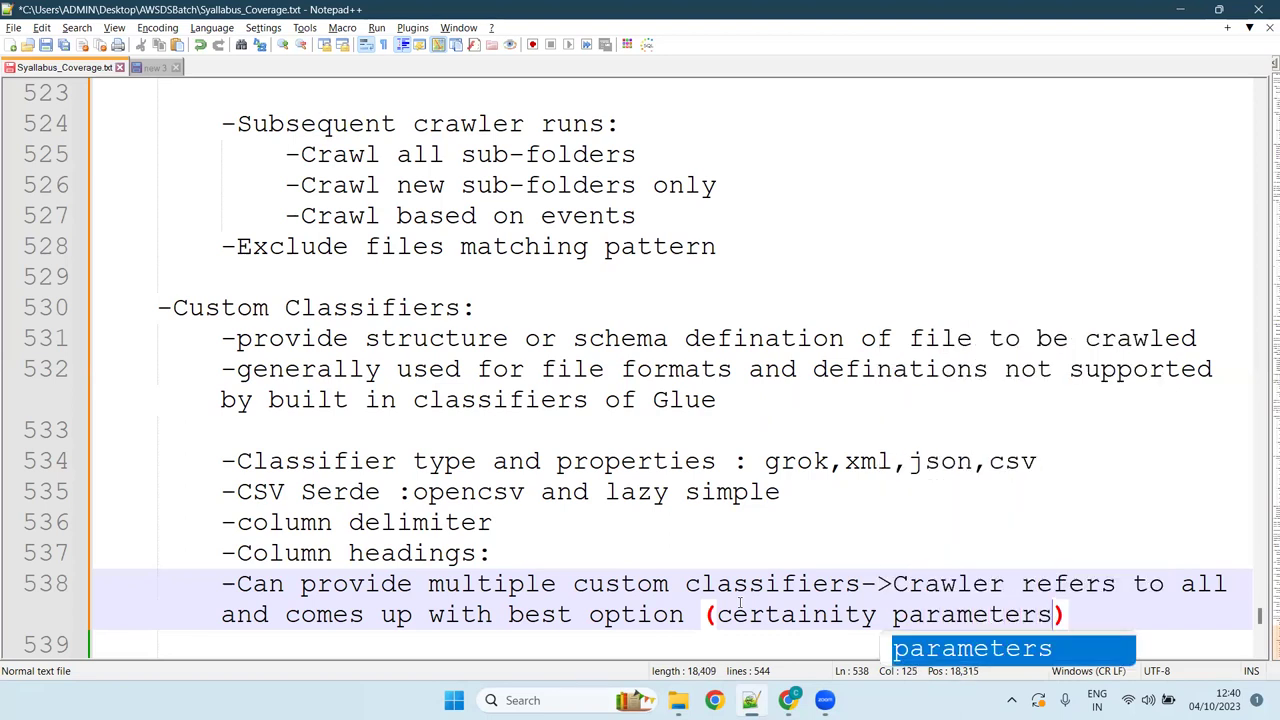
key("BackSpace")
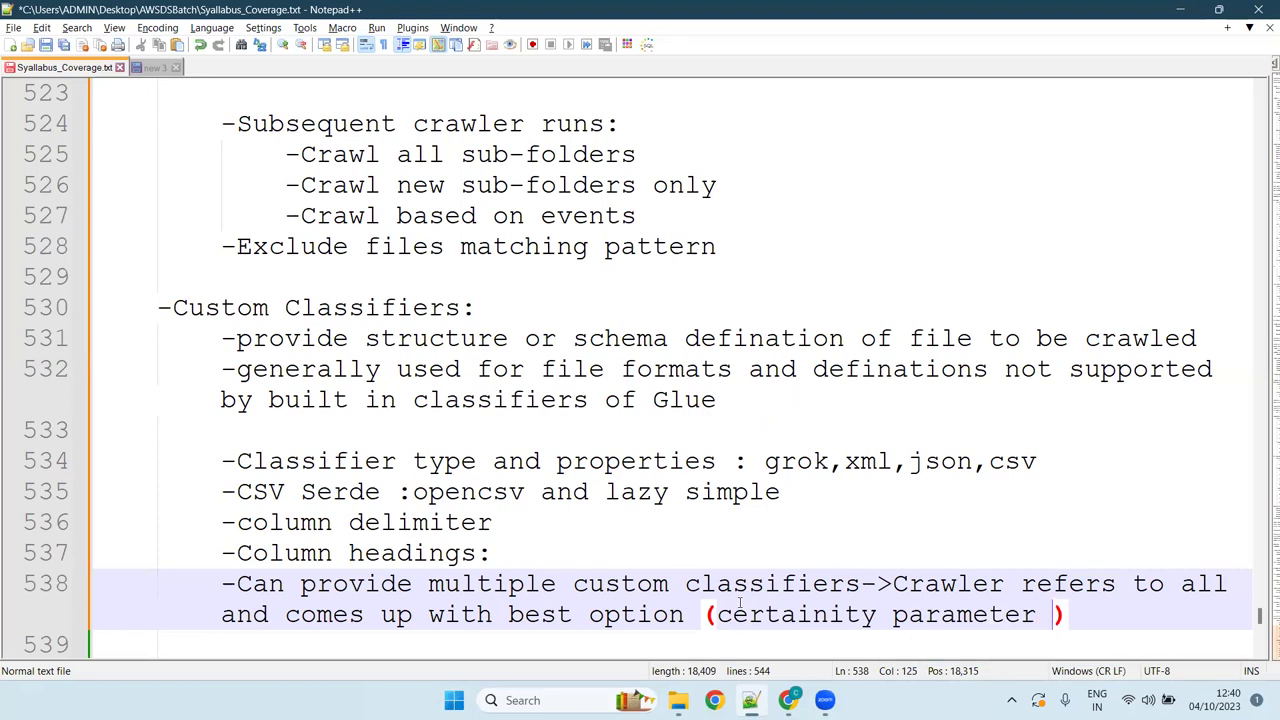
key("BackSpace")
key("BackSpace")
key("BackSpace")
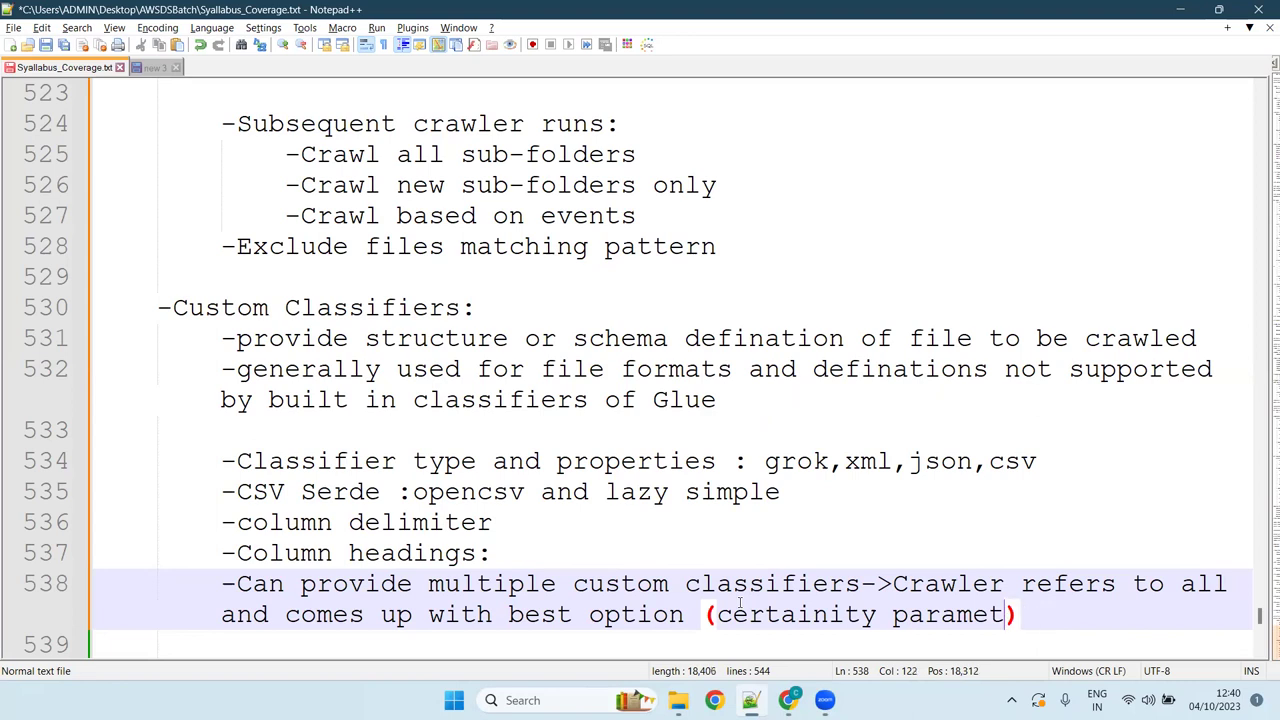
key("ctrl+BackSpace")
key("BackSpace")
type("val")
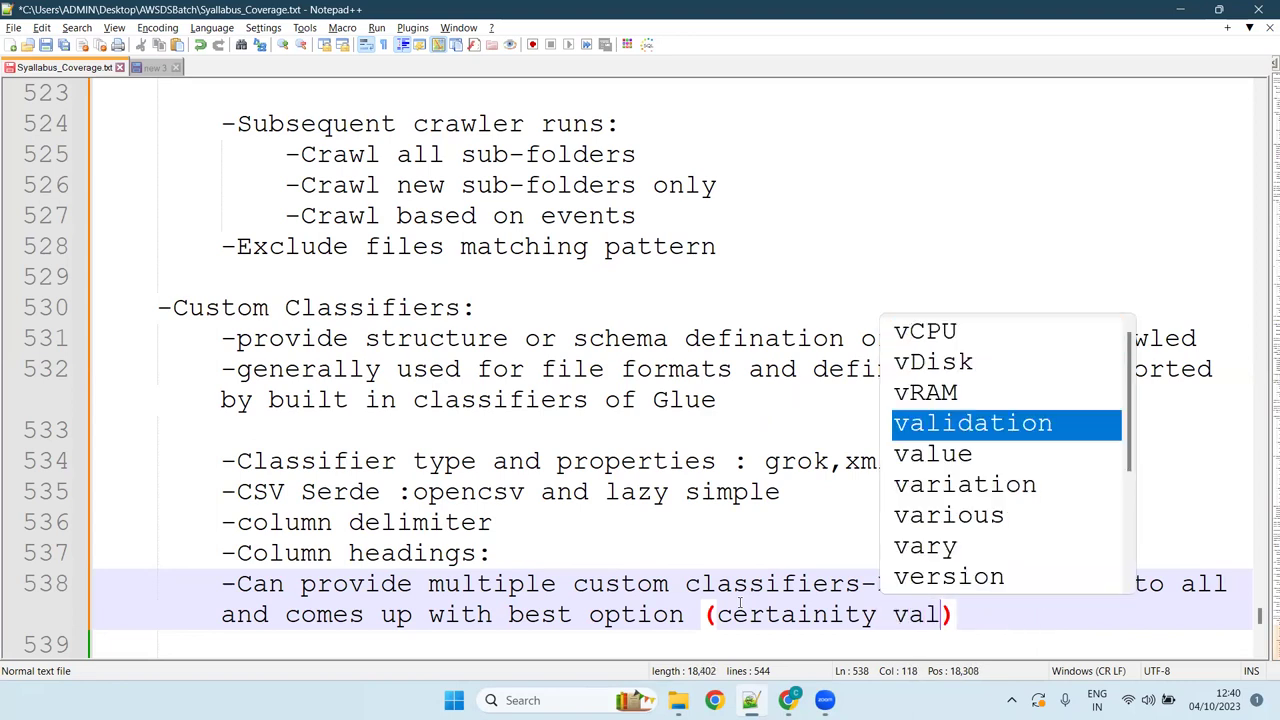
type("ue")
key("End")
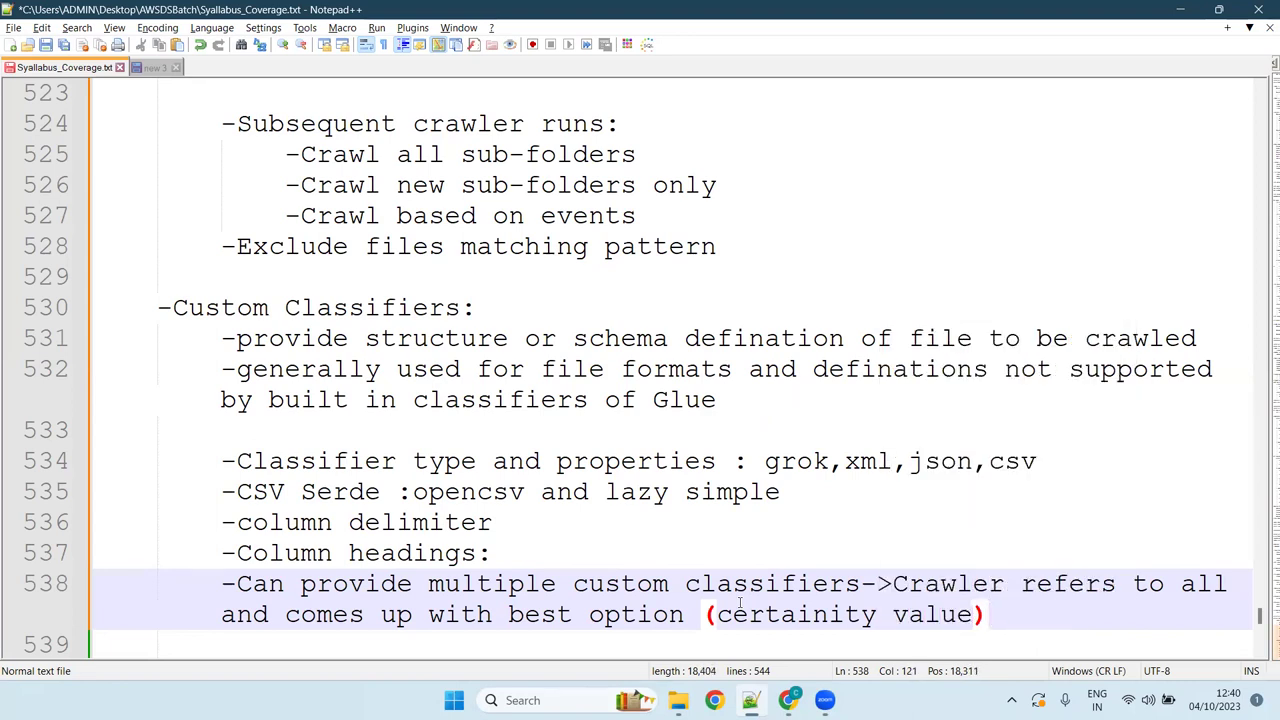
key("Return")
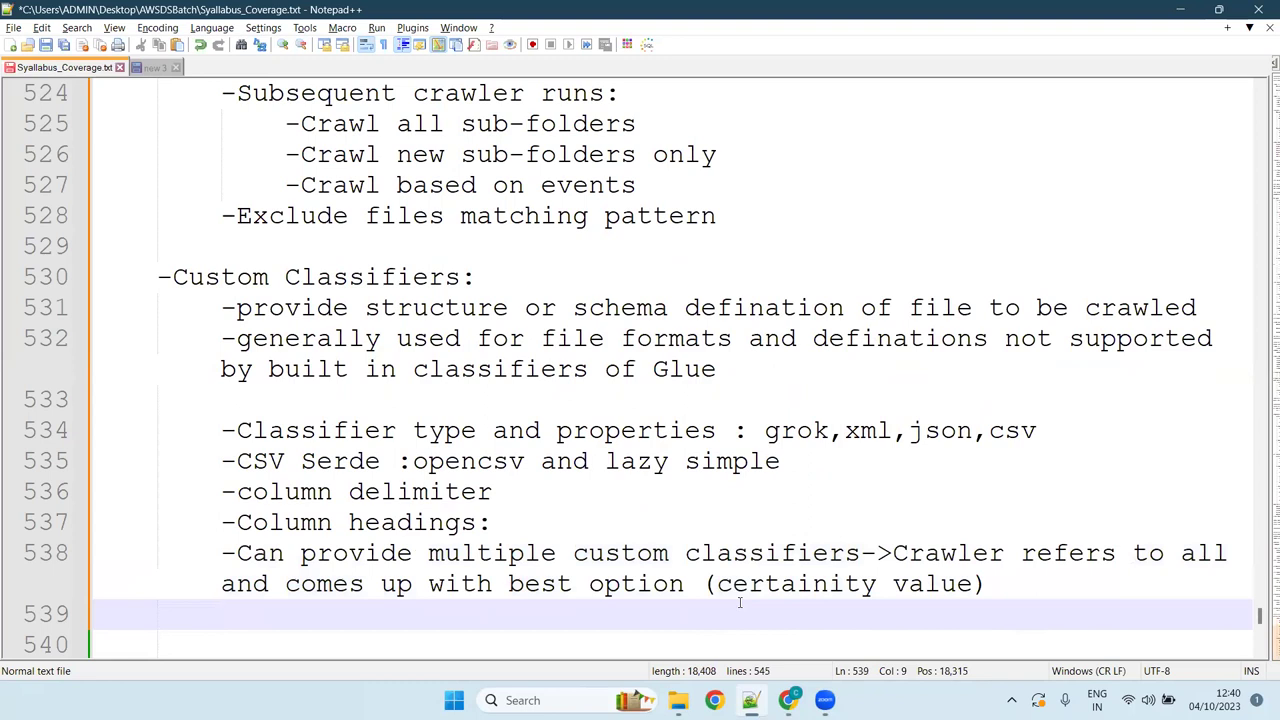
Switch to the AWS Glue crawler setup in Chrome and copy the phrase "classifier creates a schema in the form of a StructType object that matches that data format".
key("alt+Tab")
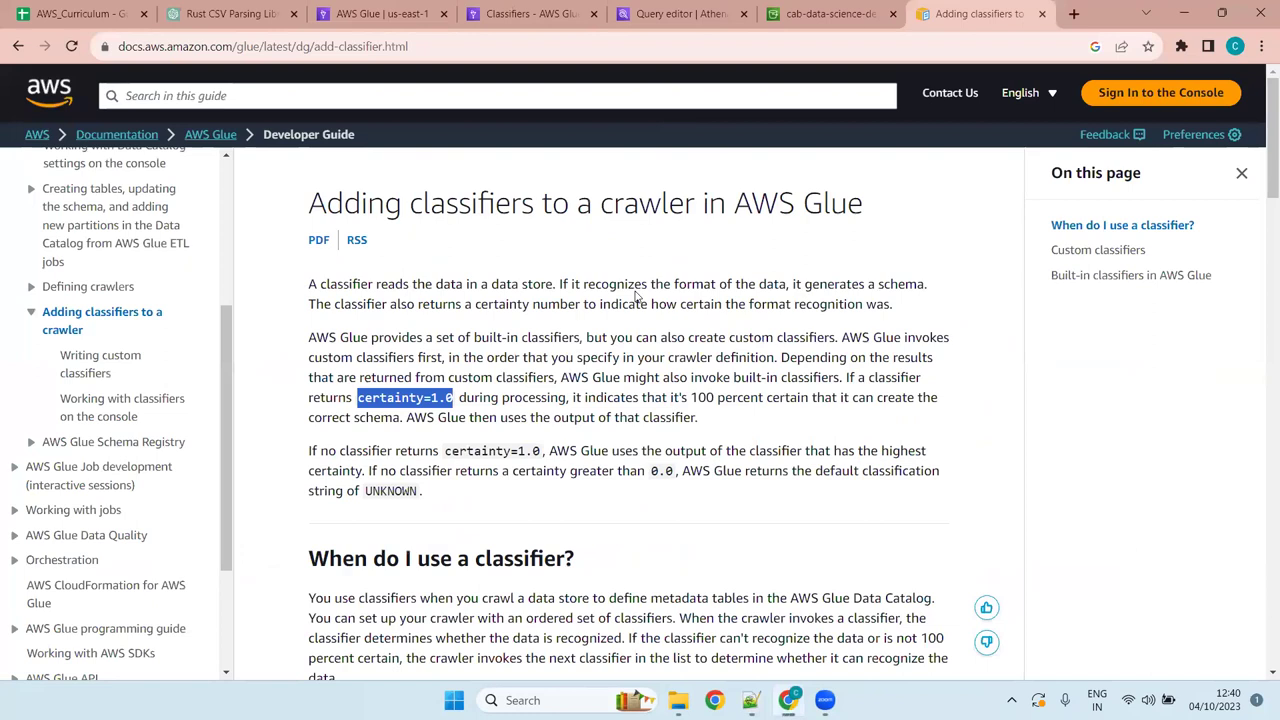
left_click(380, 13)
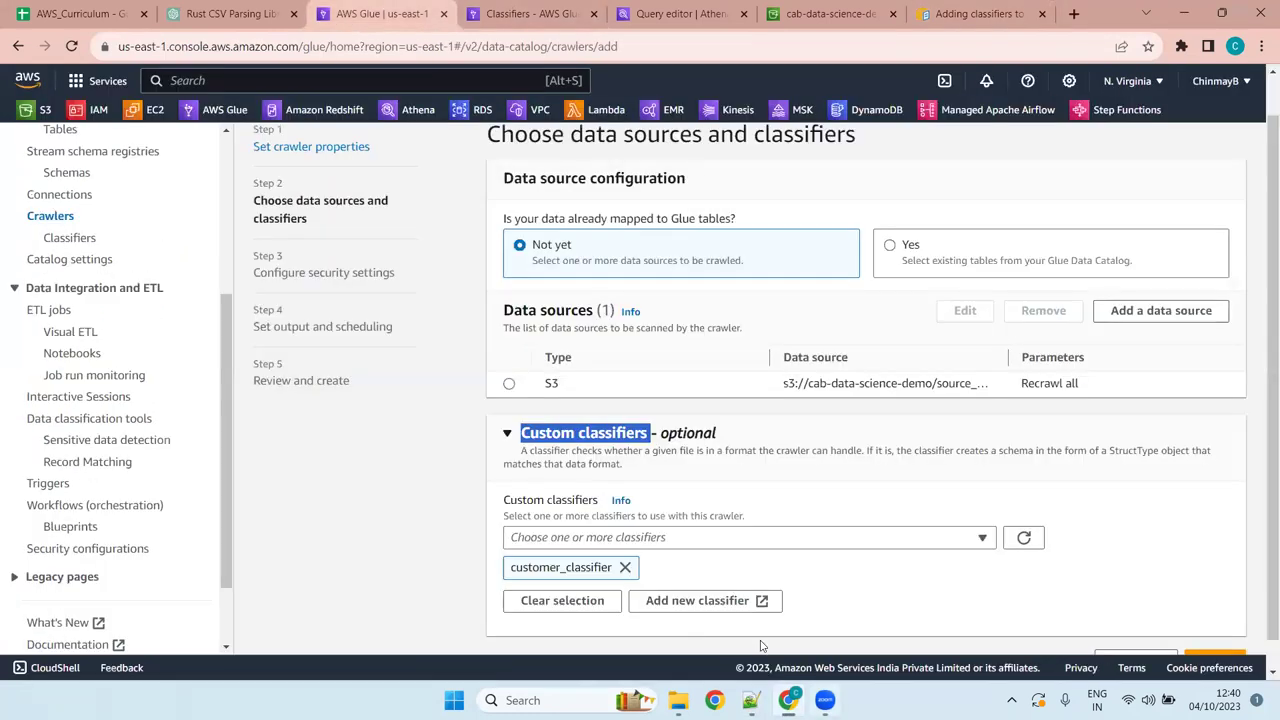
scroll(1240, 526, "down", 1)
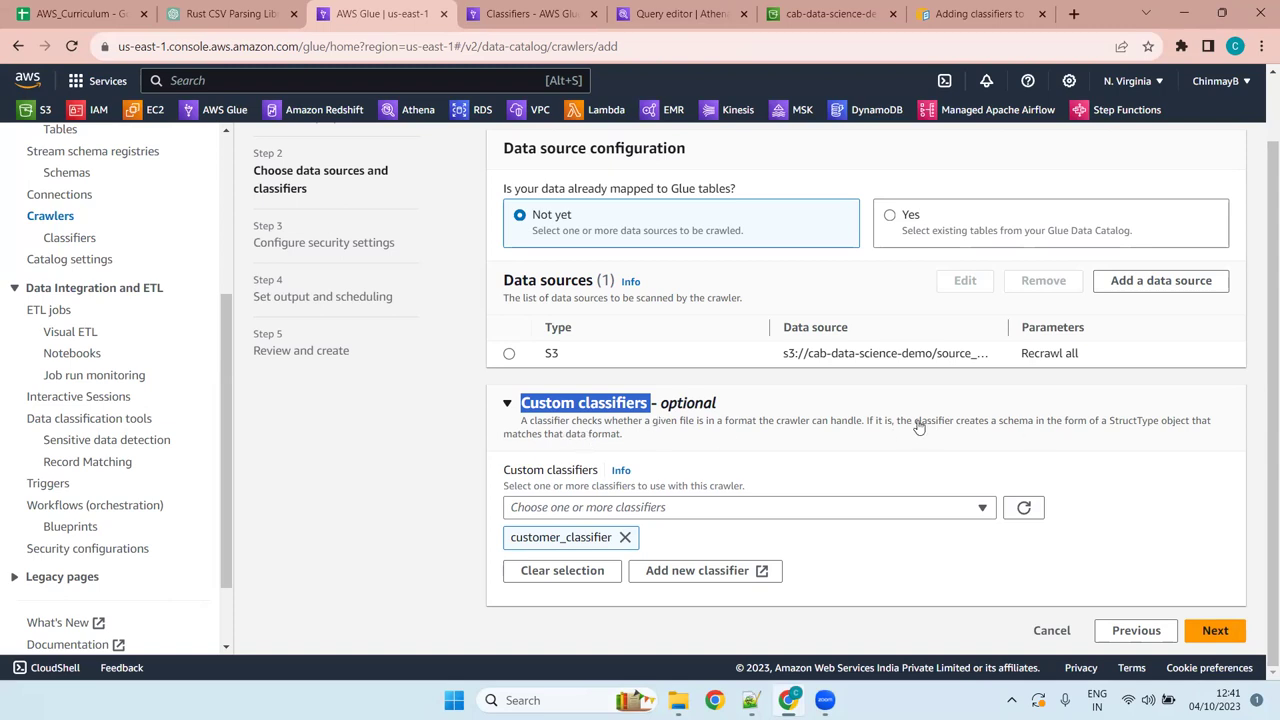
left_click_drag(913, 421, 621, 436)
key("ctrl+c")
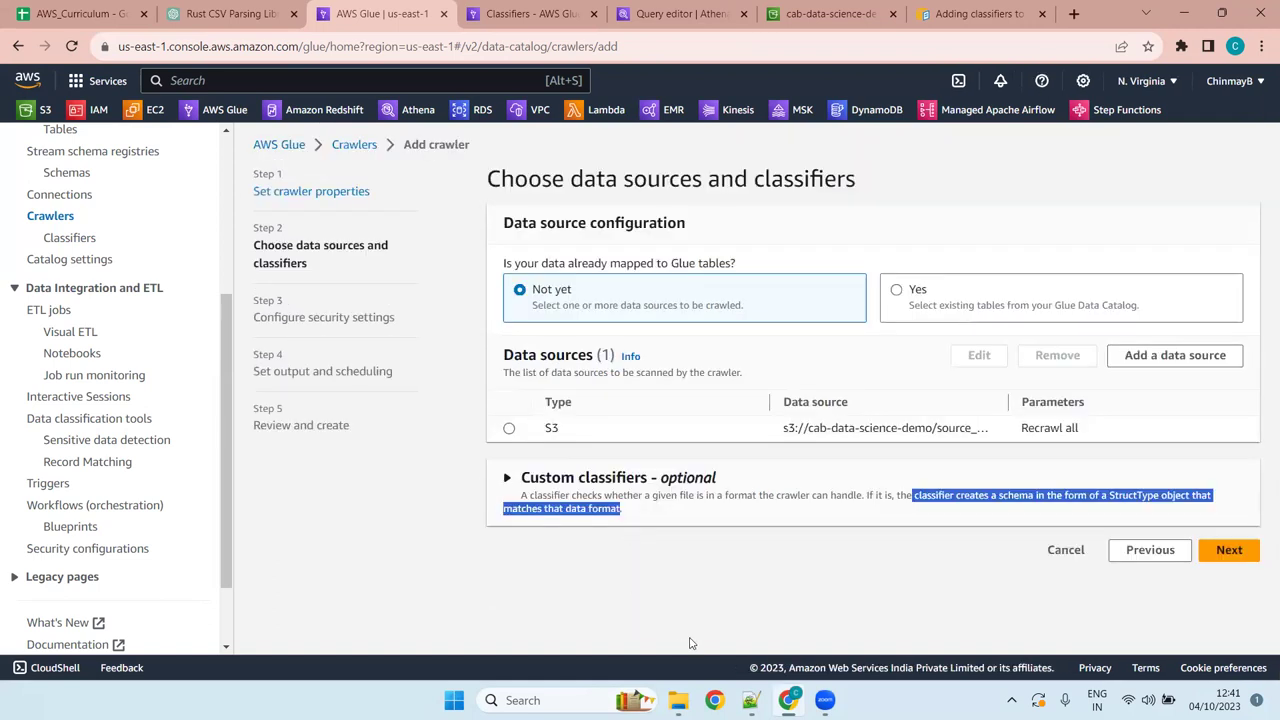
Return to Notepad++, paste the copied phrase as a bullet on the blank line under Custom Classifiers, and save the notes.
left_click(750, 700)
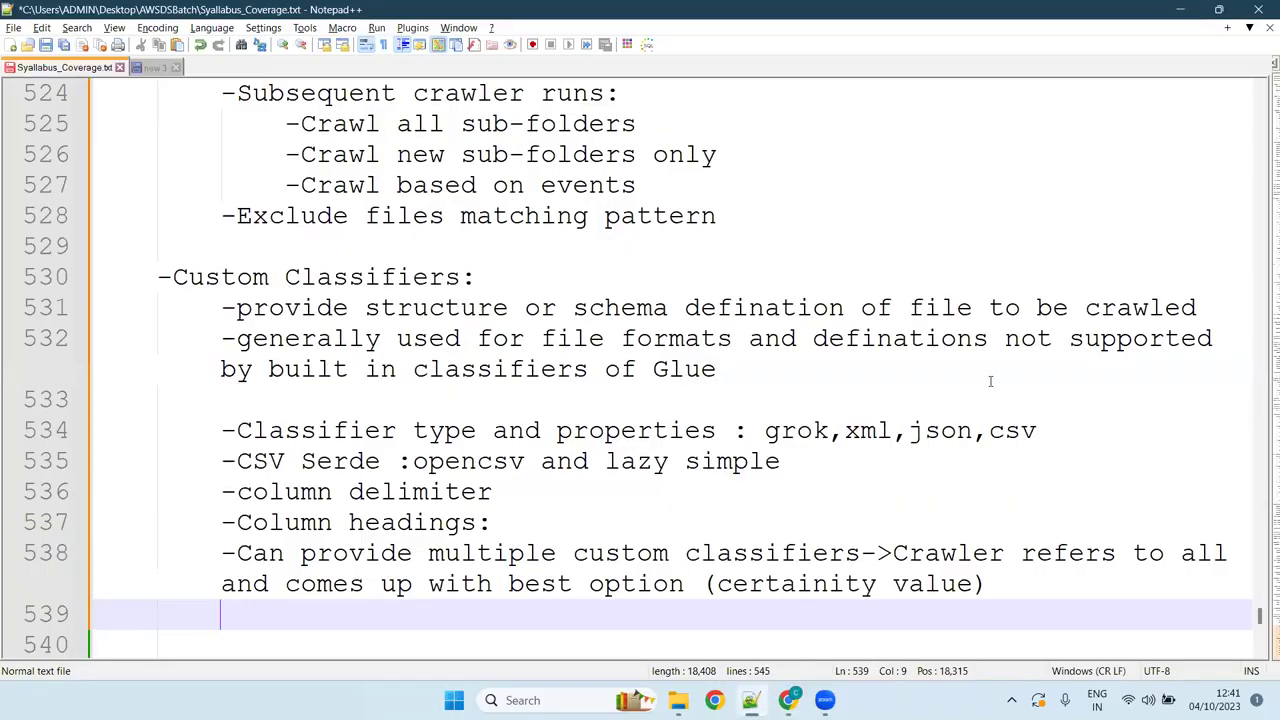
left_click(602, 386)
type("-")
key("ctrl+v")
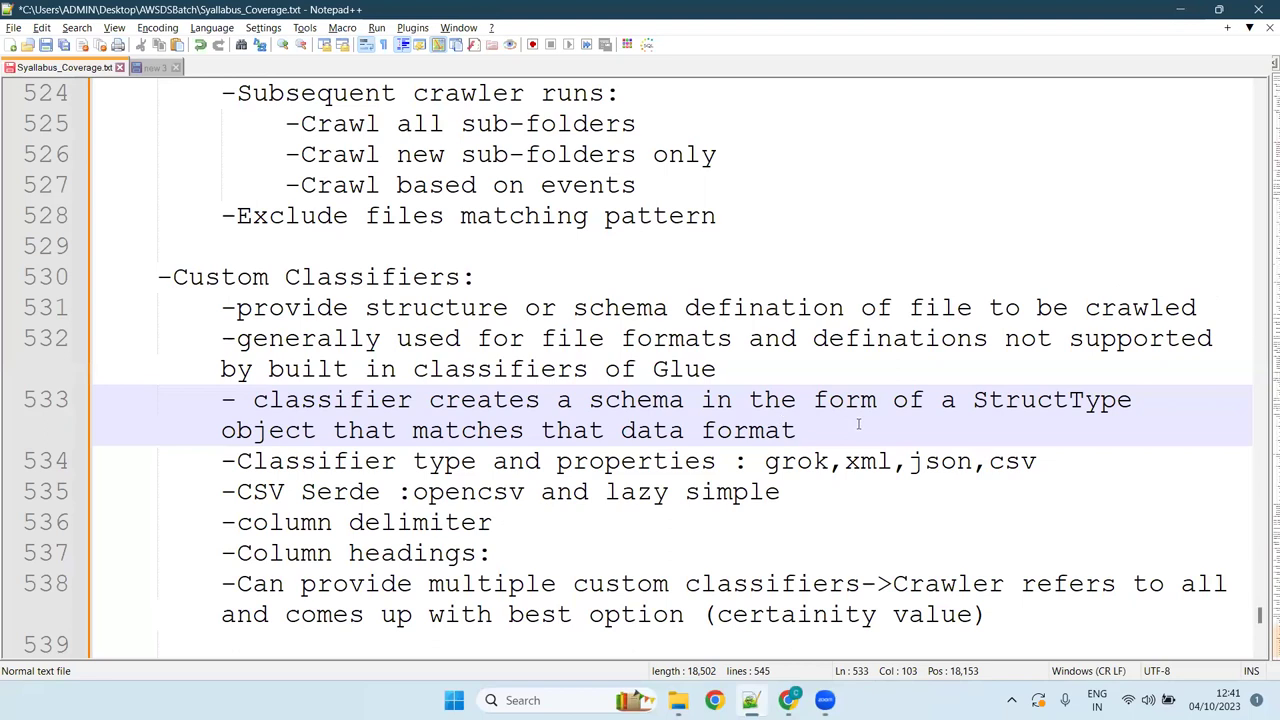
left_click(1060, 586)
left_click(1015, 640)
key("ctrl+s")
Switch back to the crawler setup, continue to the security settings, choose the IAM role AWSGlueServiceRole-crawlS3 and proceed to output and scheduling.
key("alt+Tab")
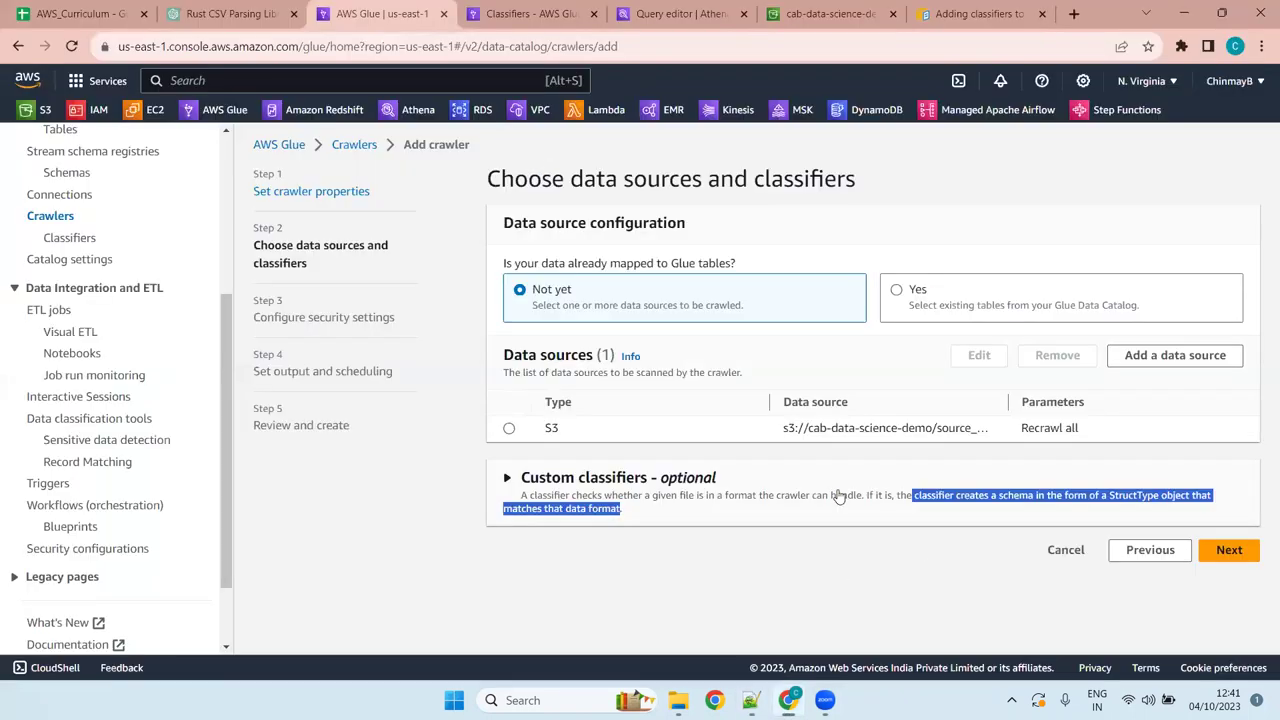
left_click(926, 506)
left_click(926, 506)
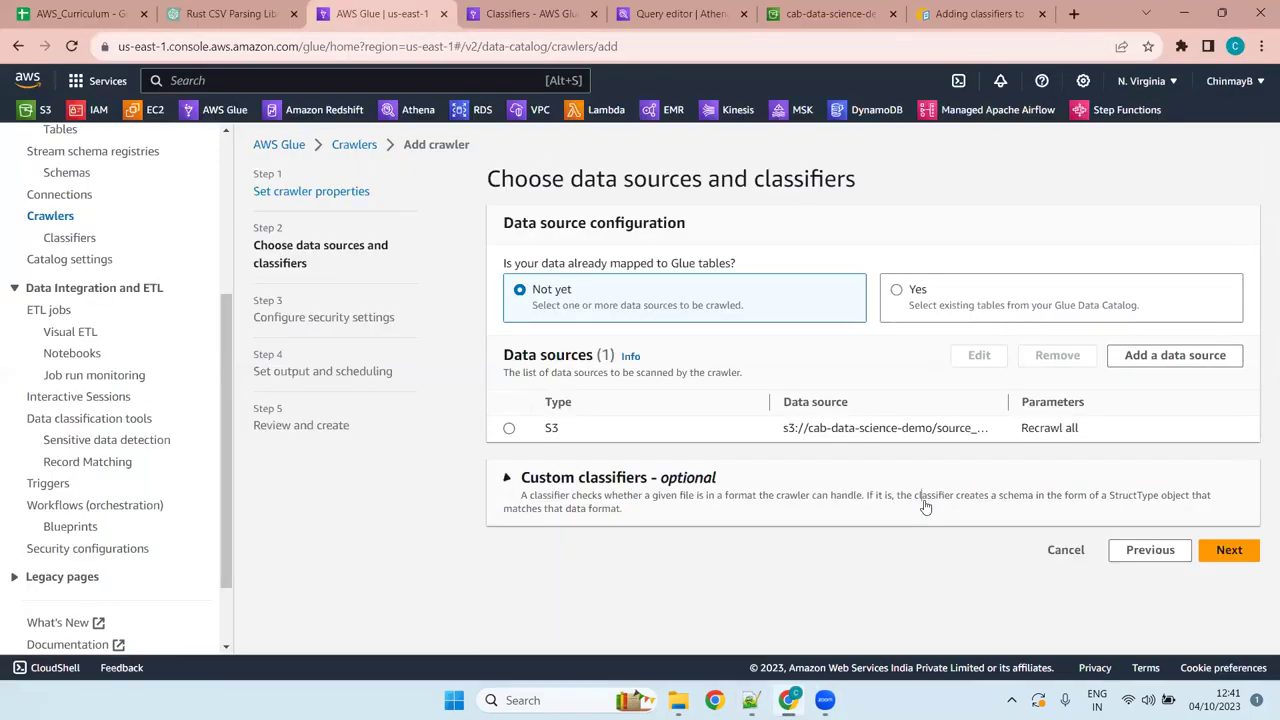
left_click(1230, 551)
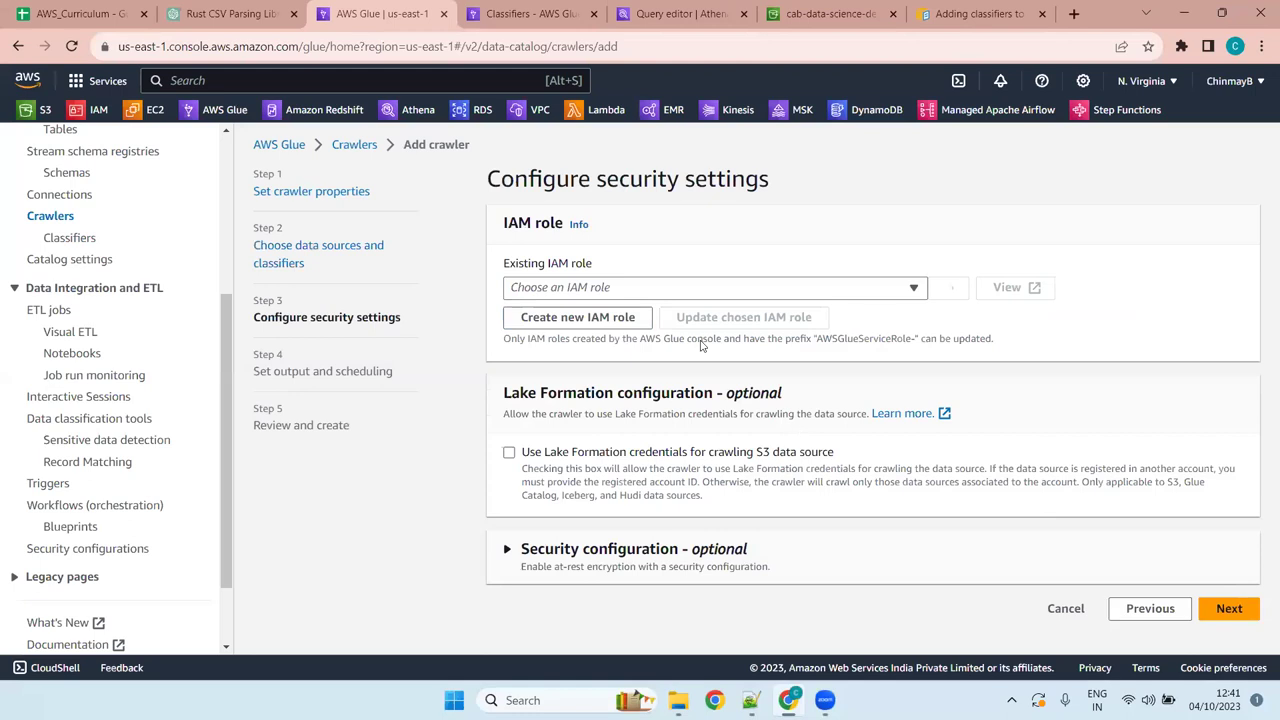
left_click(743, 287)
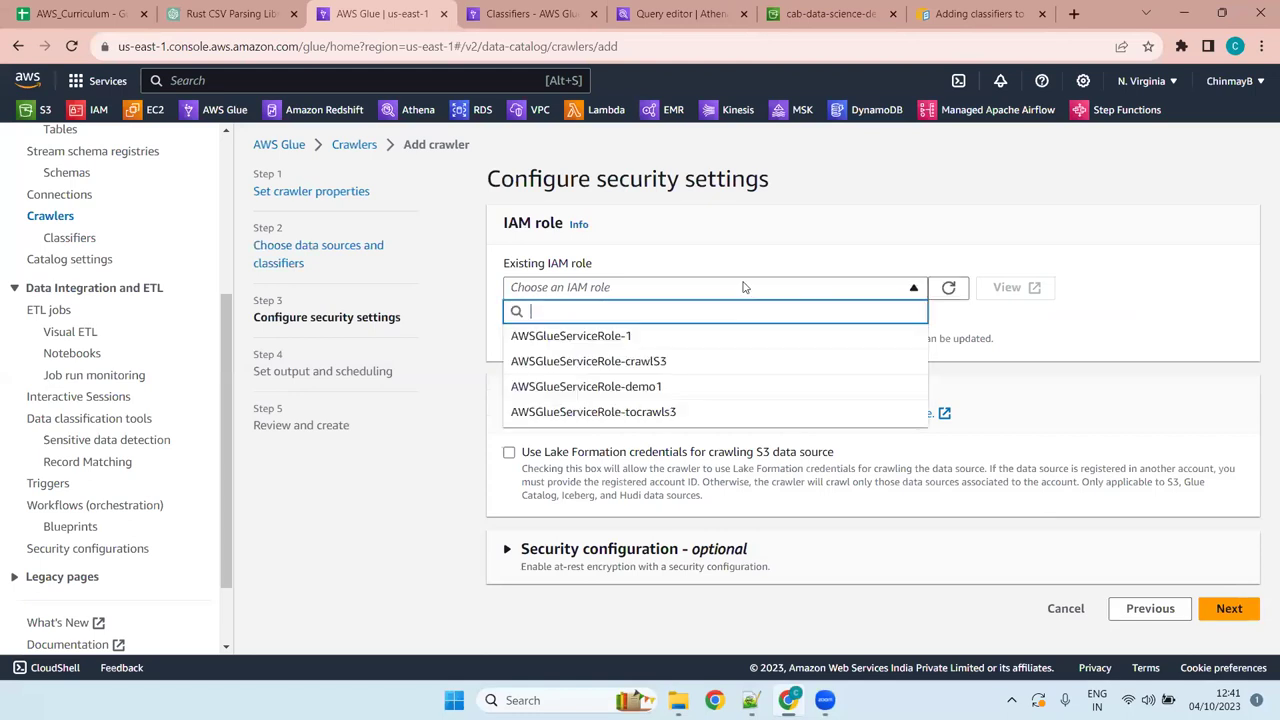
left_click(737, 364)
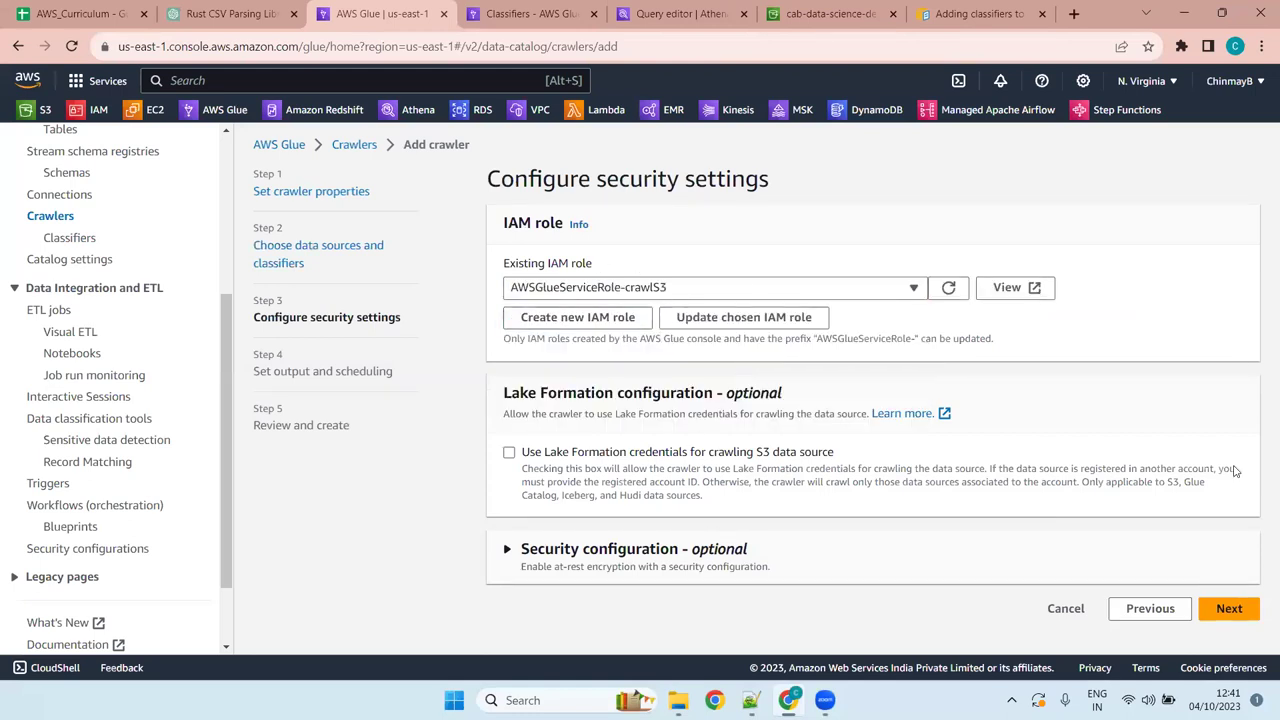
left_click(1229, 608)
Open customers_database from the Data Catalog databases list to examine its properties and tables.
left_click(730, 287)
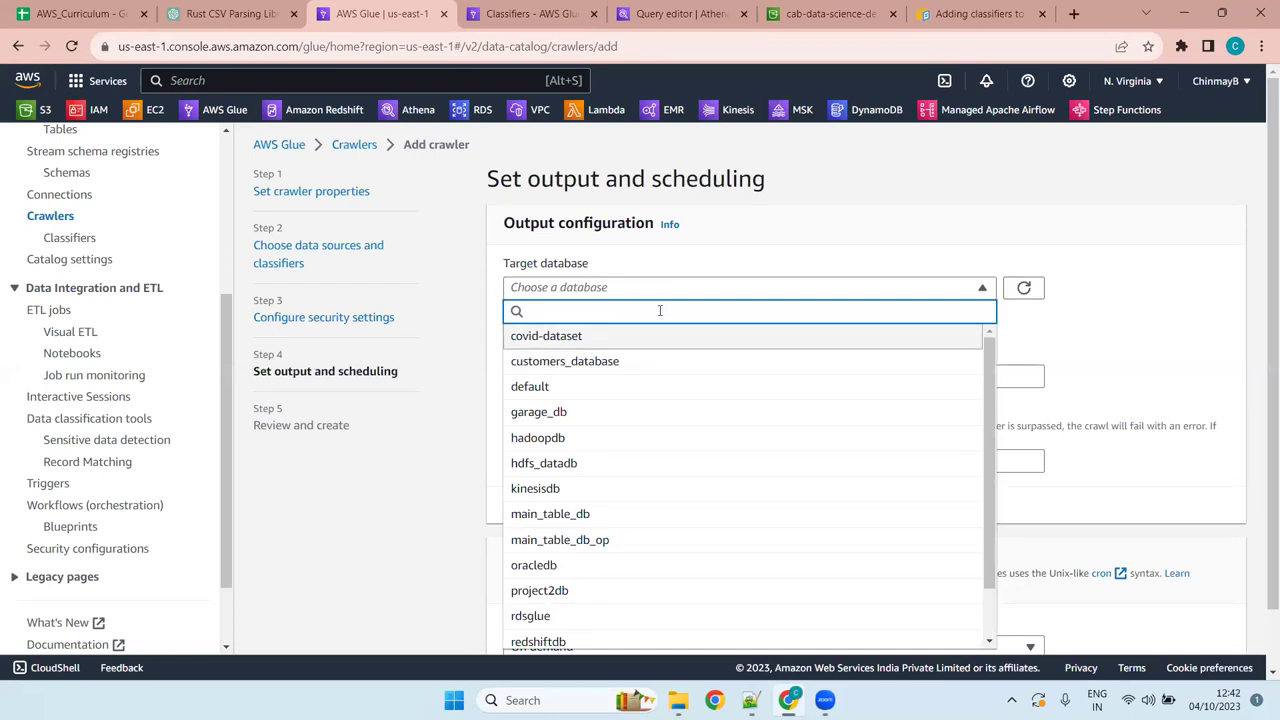
left_click(1118, 362)
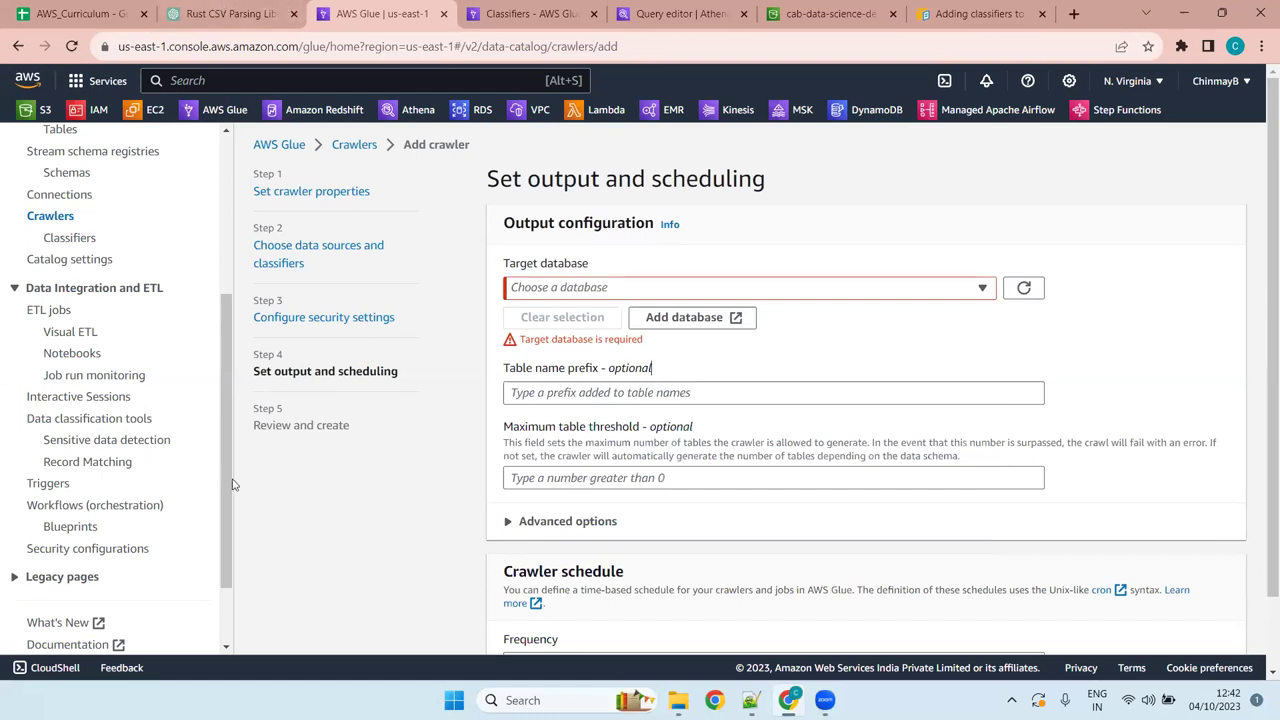
key("ctrl+Tab")
left_click(57, 393)
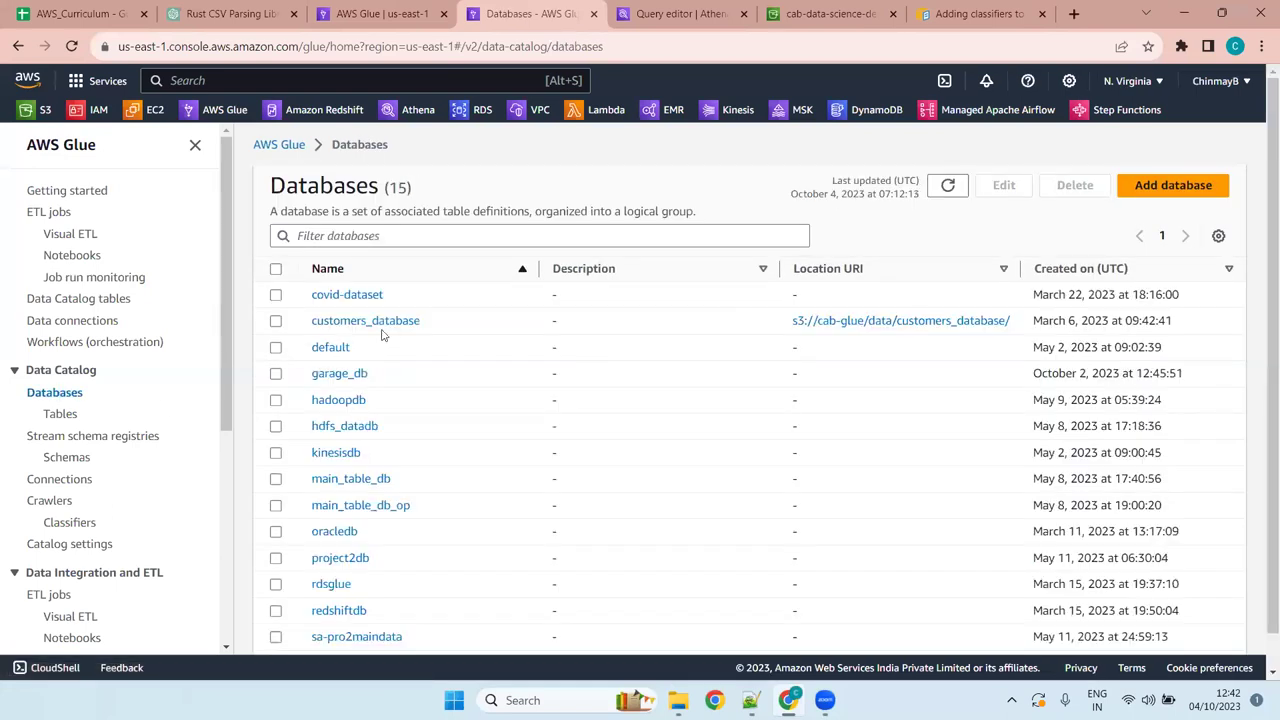
left_click(378, 323)
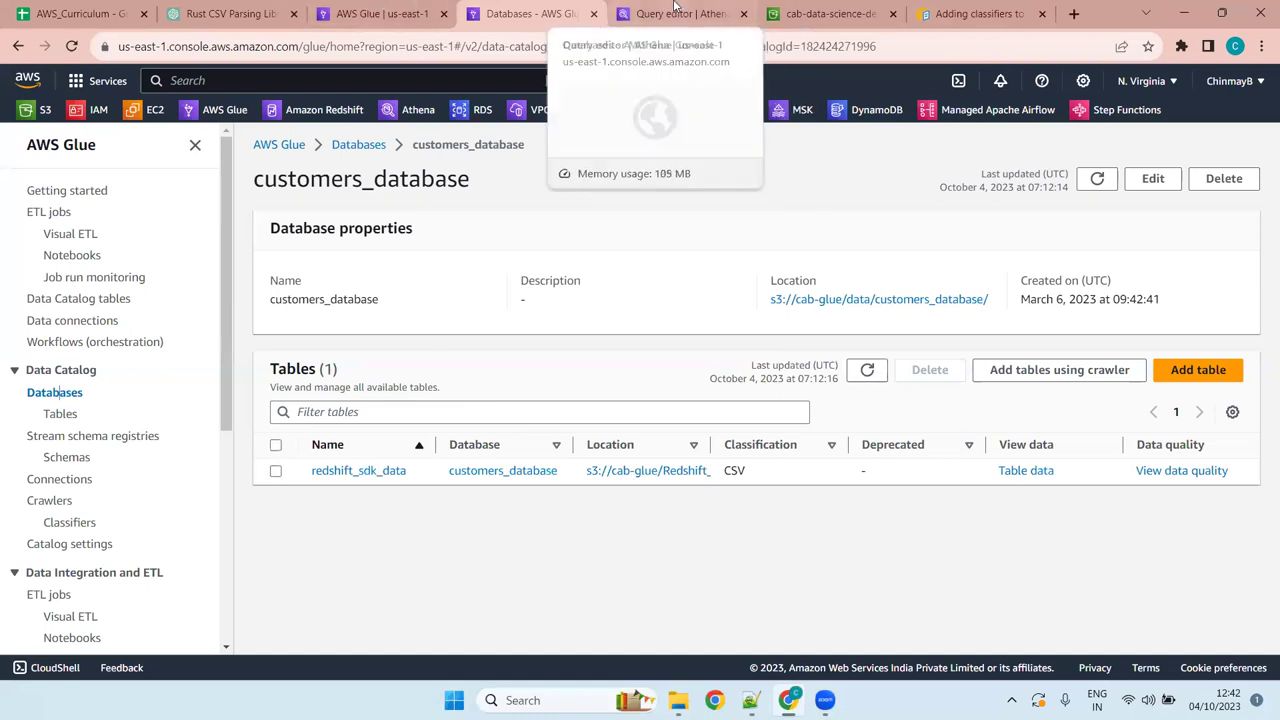
Set the crawler's target database to customers_database in the output configuration, leaving the table name prefix empty.
left_click(420, 9)
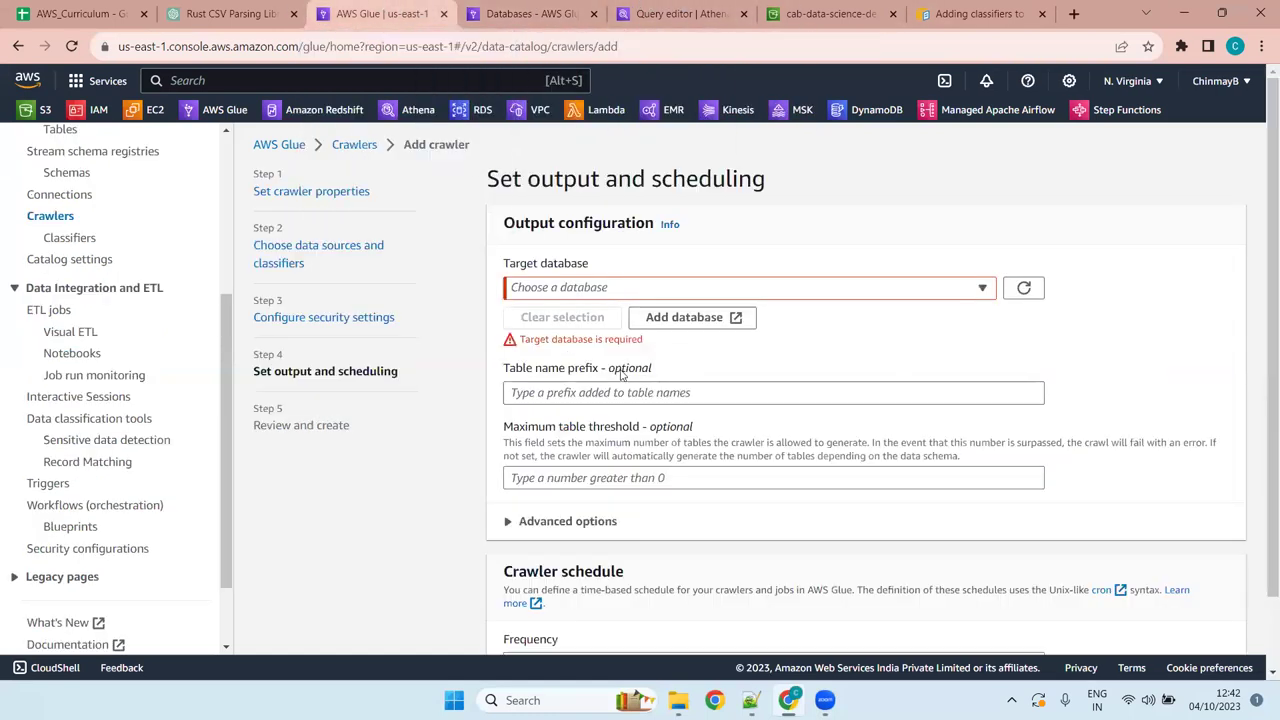
left_click(570, 287)
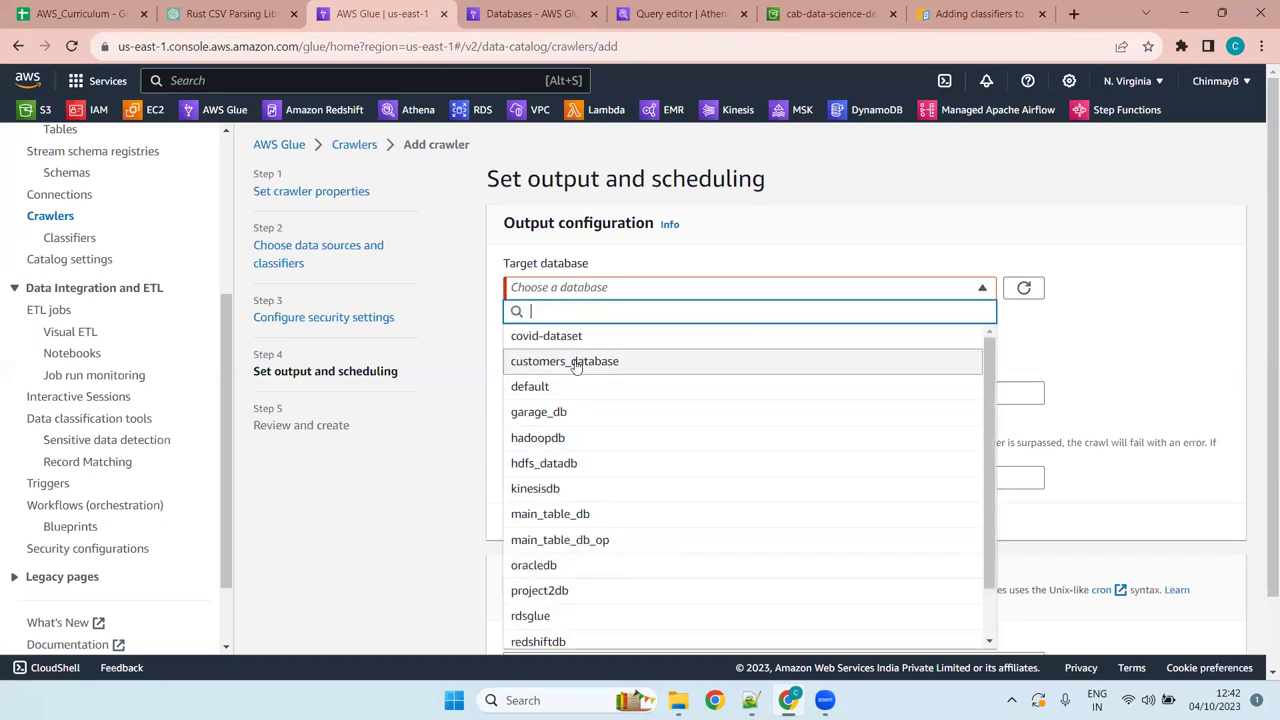
left_click(574, 360)
left_click(611, 376)
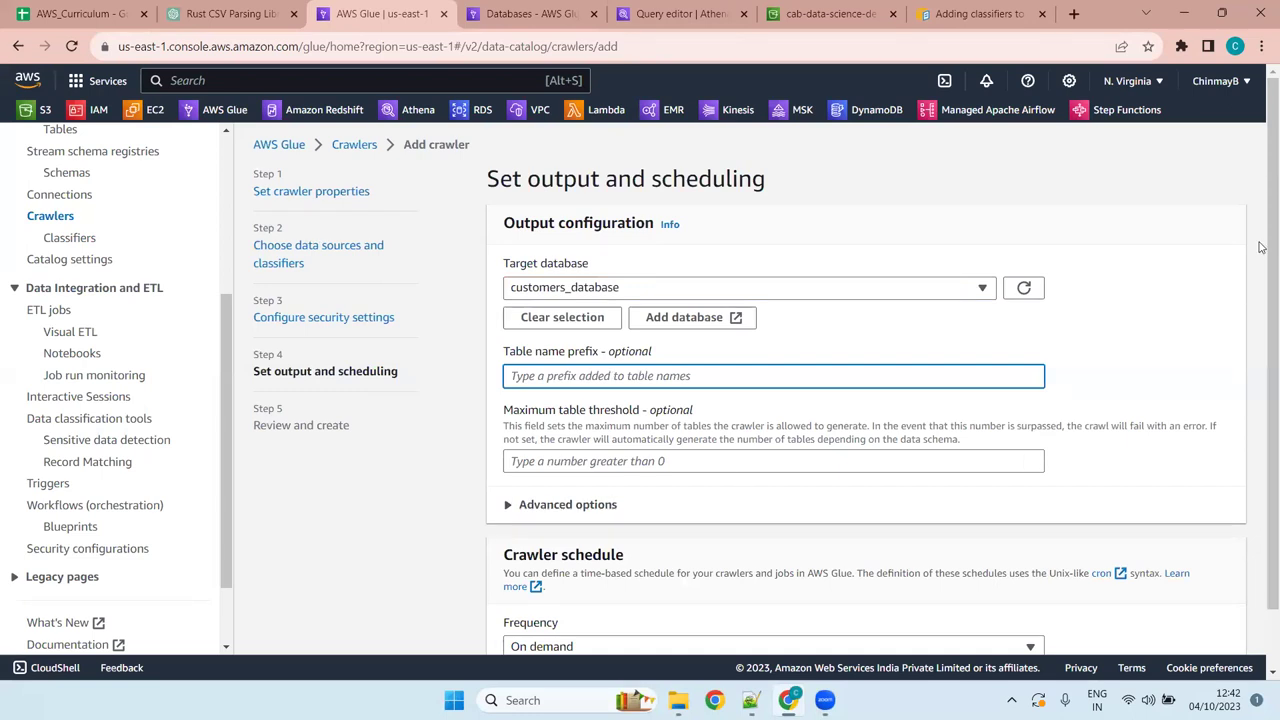
Look over the crawler's advanced output options and the frequency choices of its schedule.
scroll(1261, 398, "down", 2)
left_click(583, 438)
left_click(584, 437)
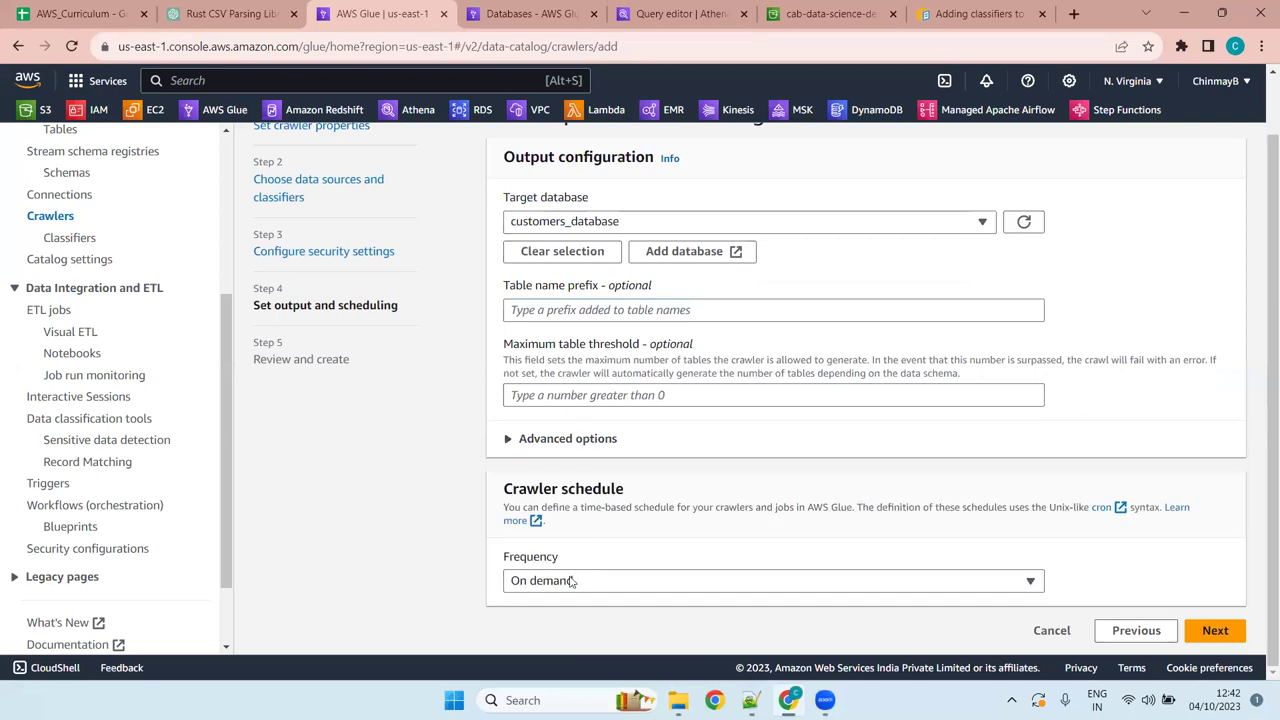
left_click(612, 591)
left_click(612, 590)
key("super+z")
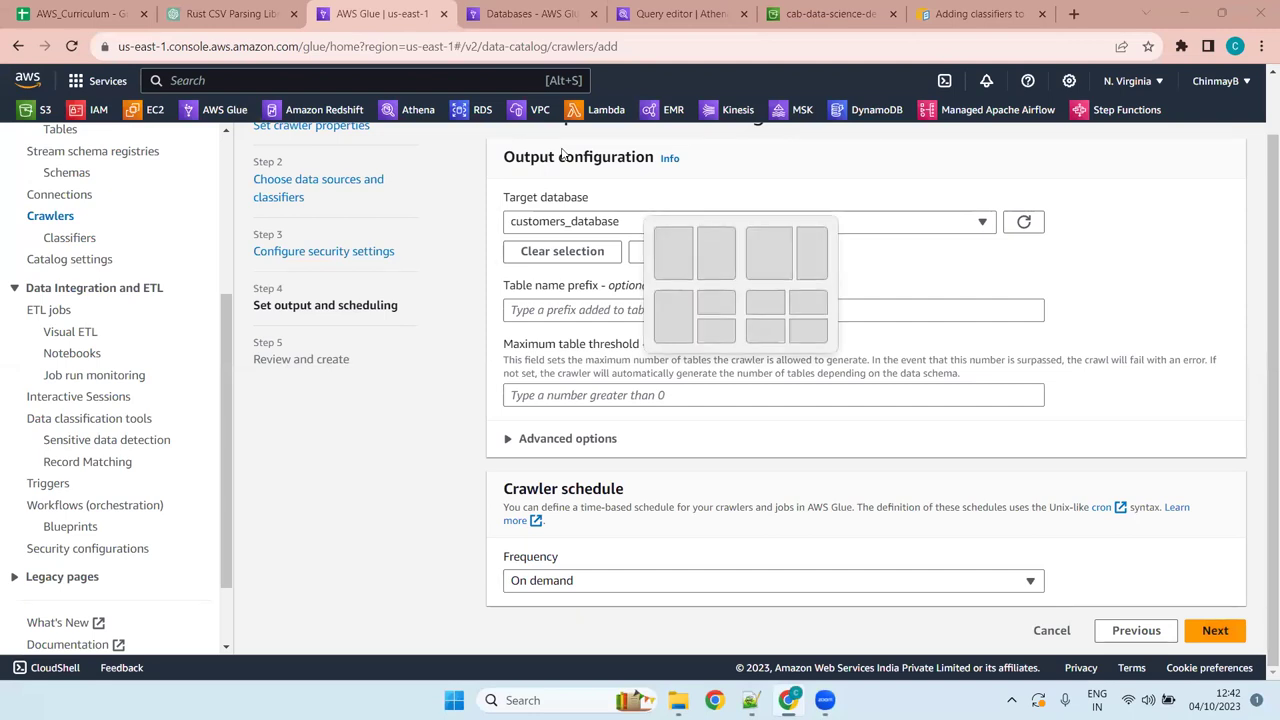
key("Escape")
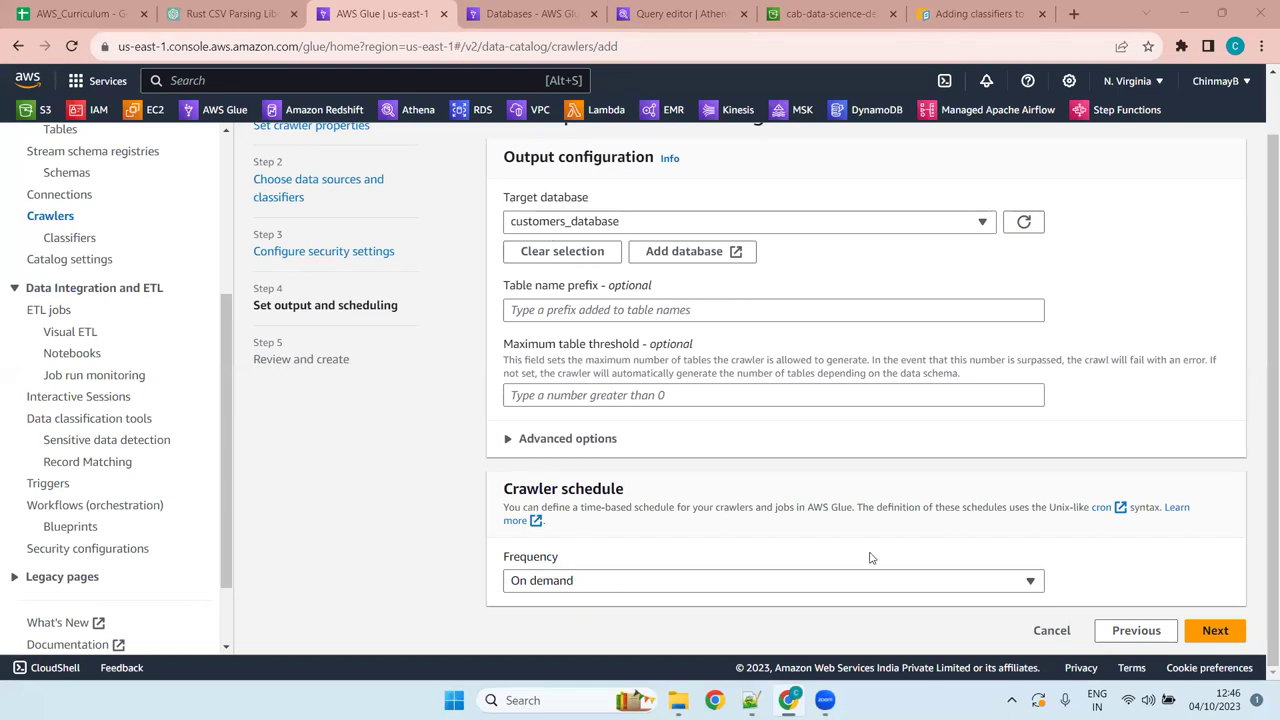
Proceed to the review, check the crawler's settings and create customer_crawler with the on-demand schedule.
left_click(1209, 635)
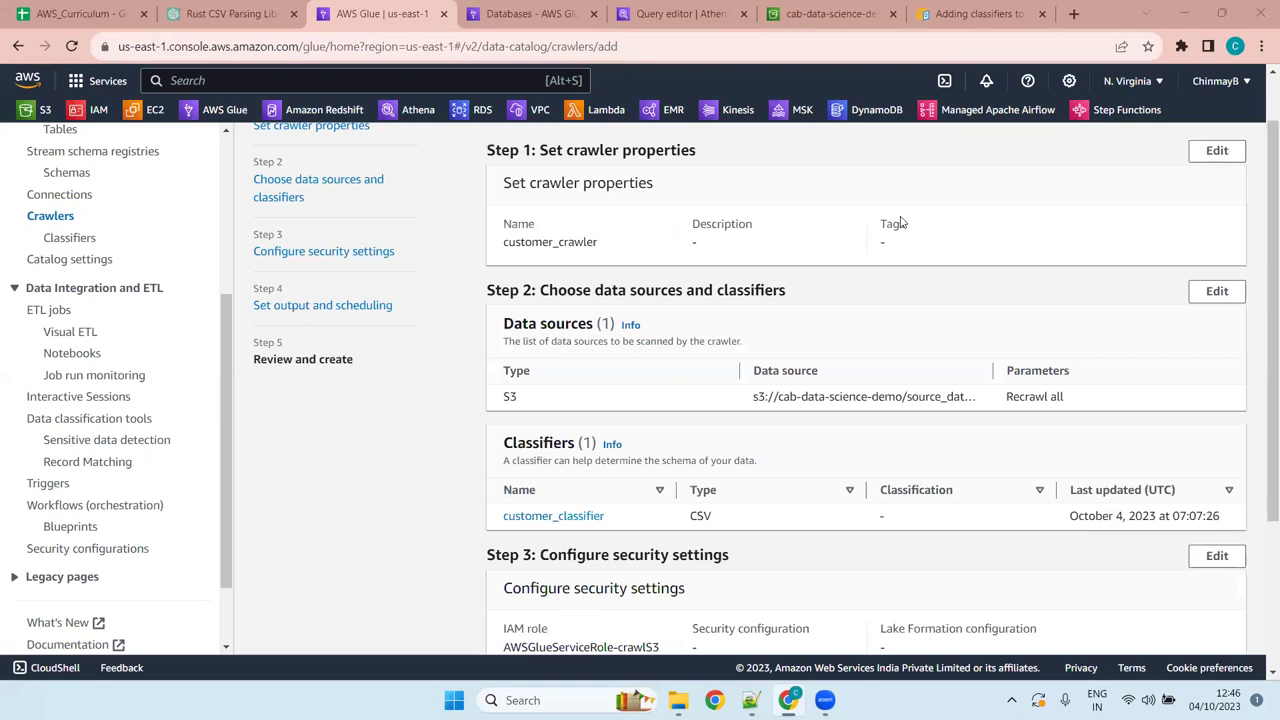
scroll(943, 391, "down", 5)
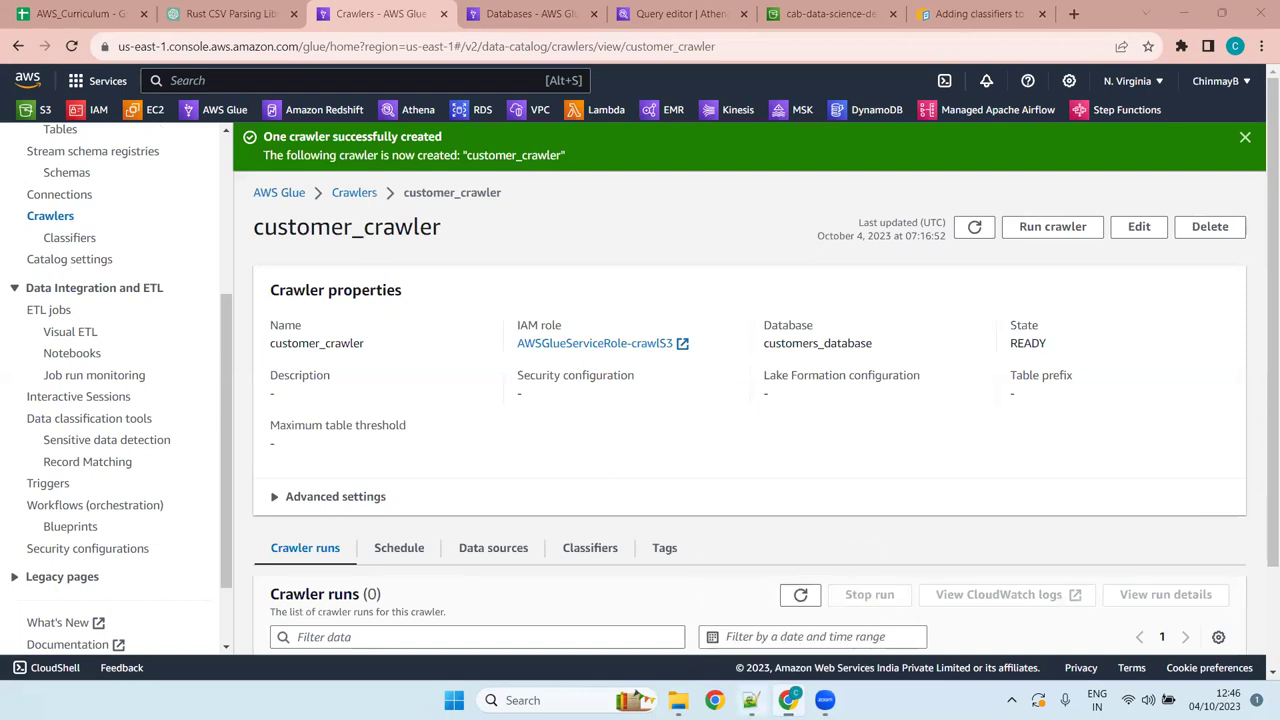
Switch to Notepad++ and add "-IAM Role" below the Custom Classifiers notes, at the same indentation as that heading.
left_click(750, 700)
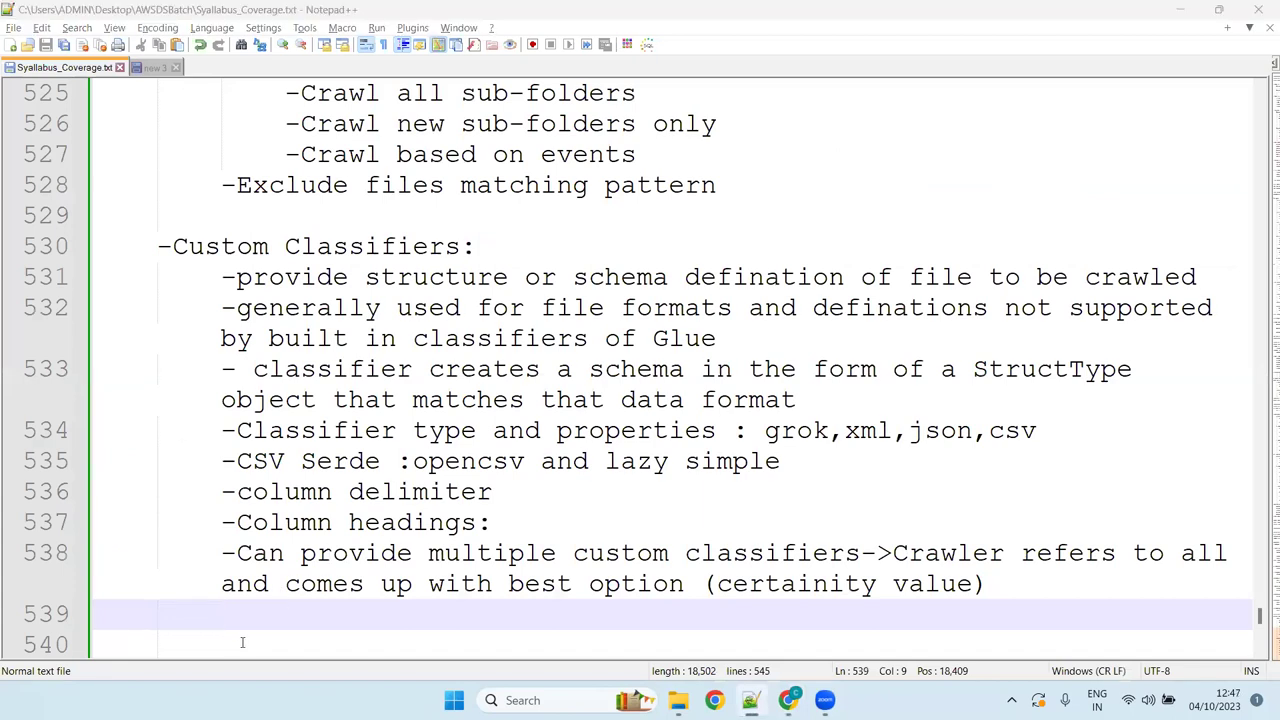
scroll(242, 642, "down", 1)
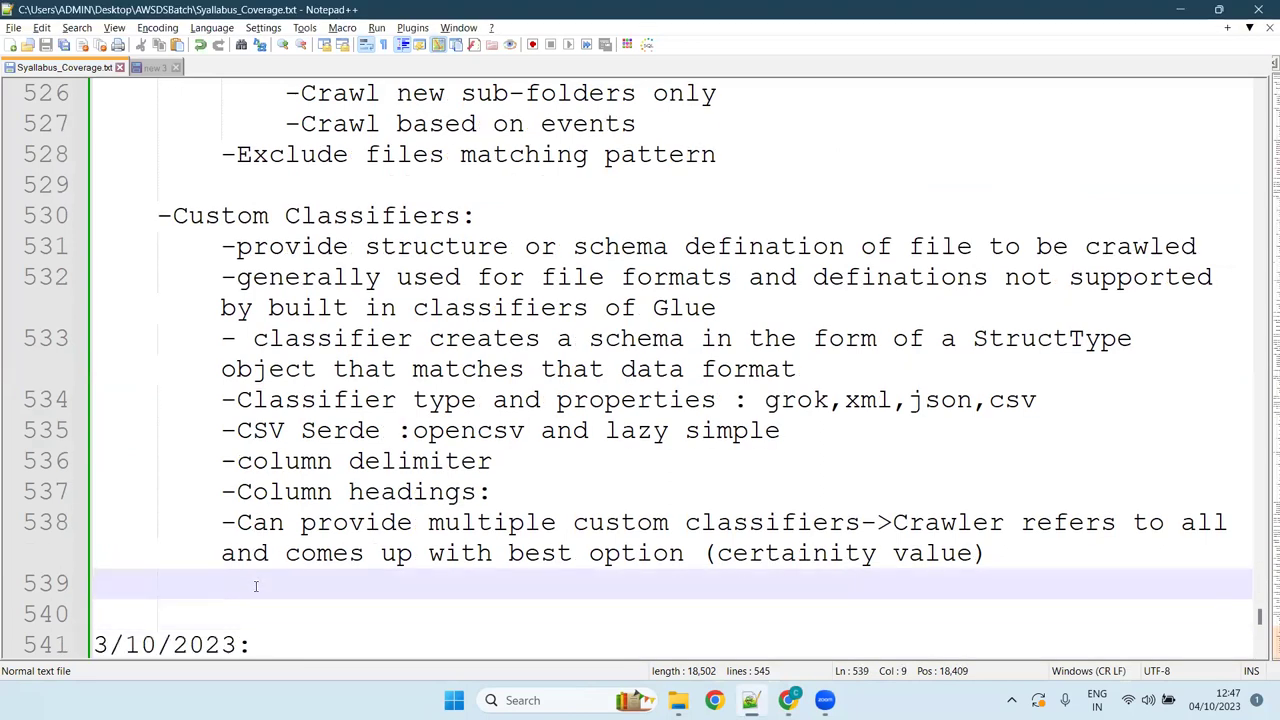
key("BackSpace")
type("-IAM Role")
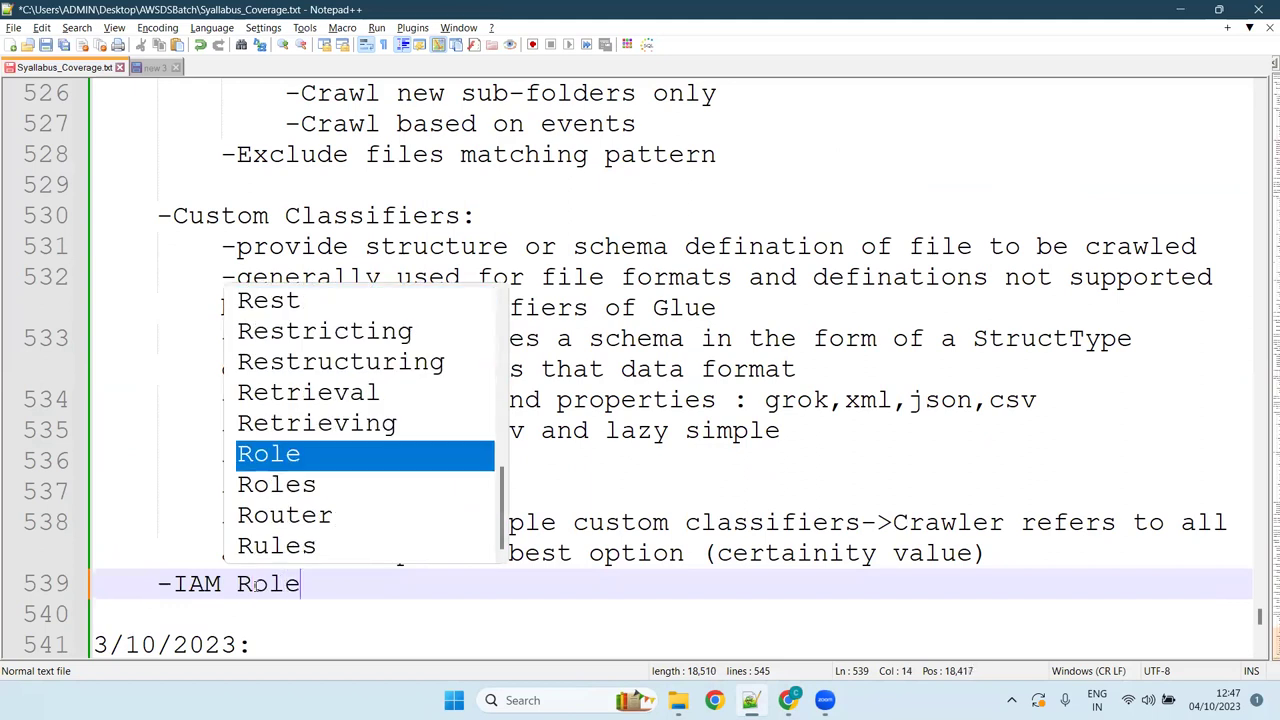
Extend the "-IAM Role" note with the explanation " : to give access to Glue".
type(" : ")
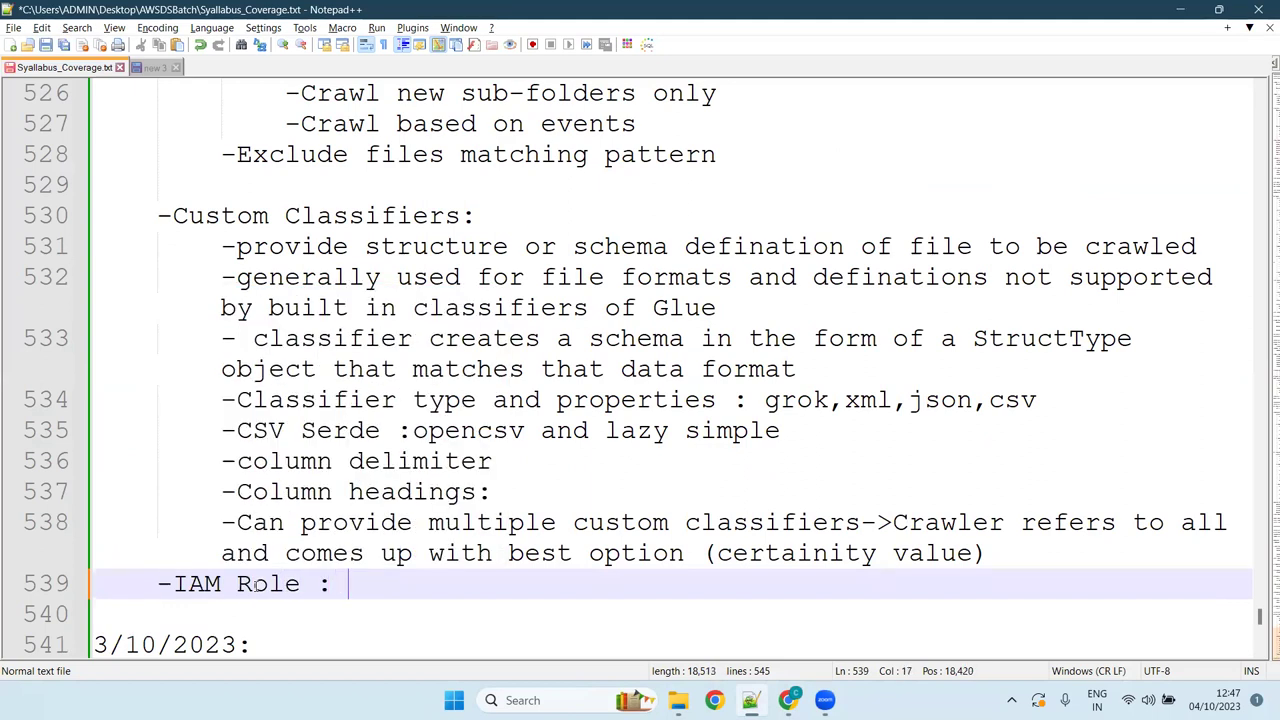
type("to give")
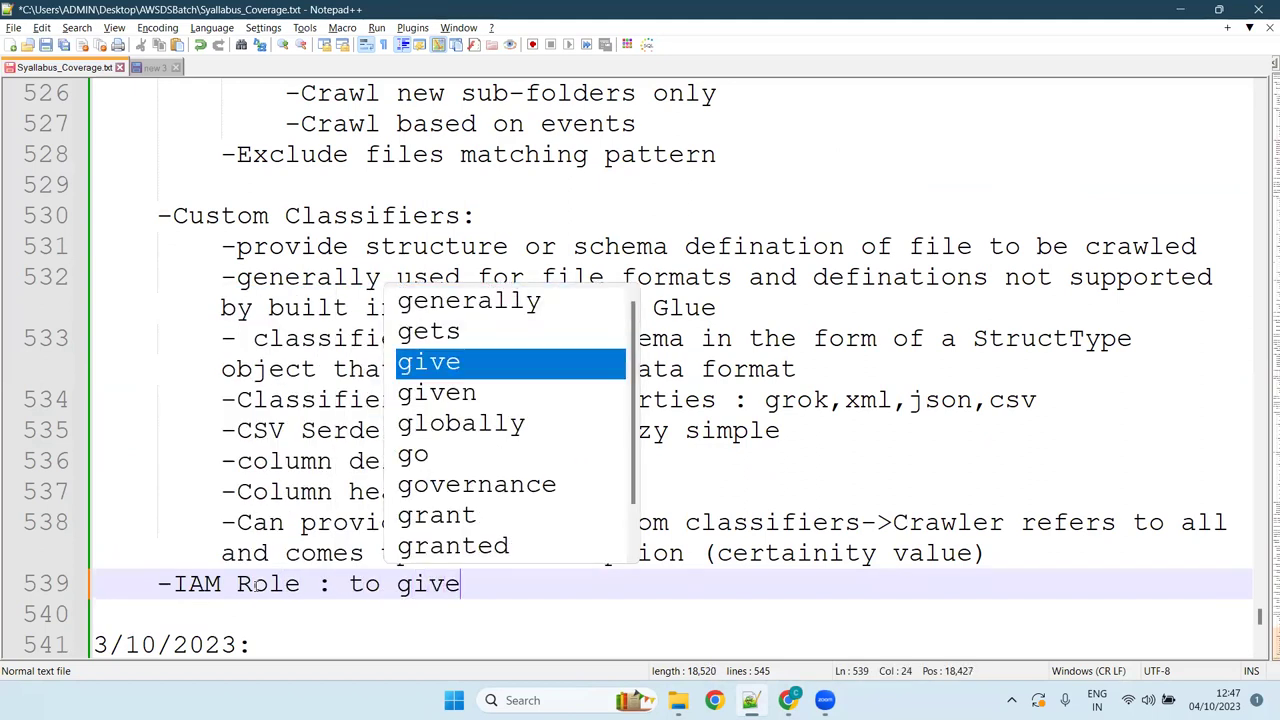
type(" access ")
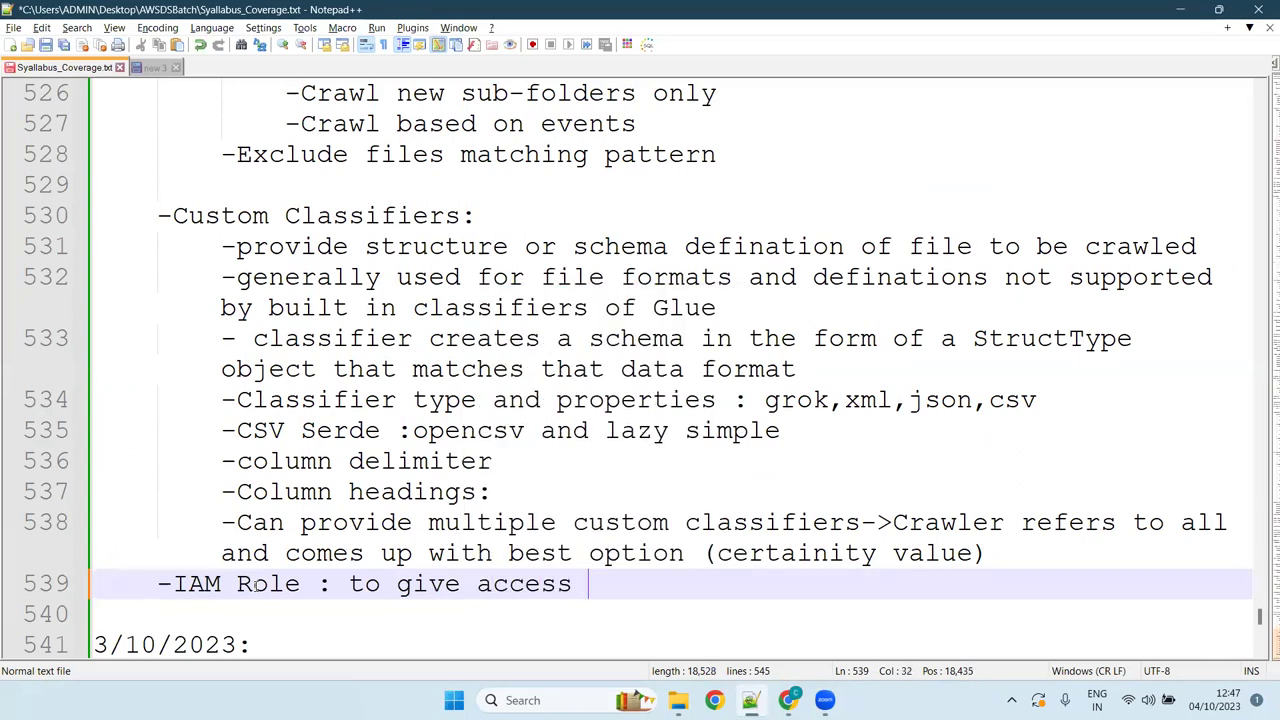
type("to Glue")
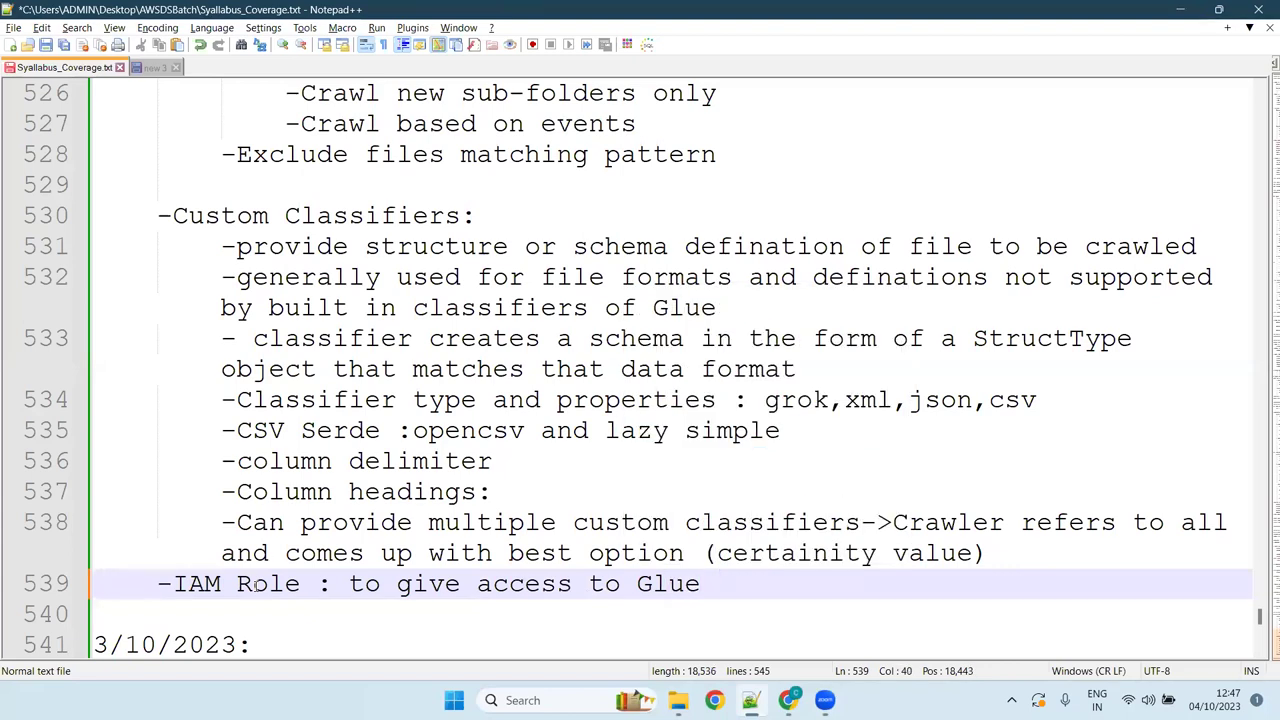
key("Left")
key("Left")
key("Left")
key("Left")
key("Left")
key("Left")
key("Left")
key("Left")
key("Left")
key("Left")
key("Left")
key("Left")
key("Left")
key("Left")
key("Left")
key("Left")
key("Left")
key("Left")
key("Left")
type("pro")
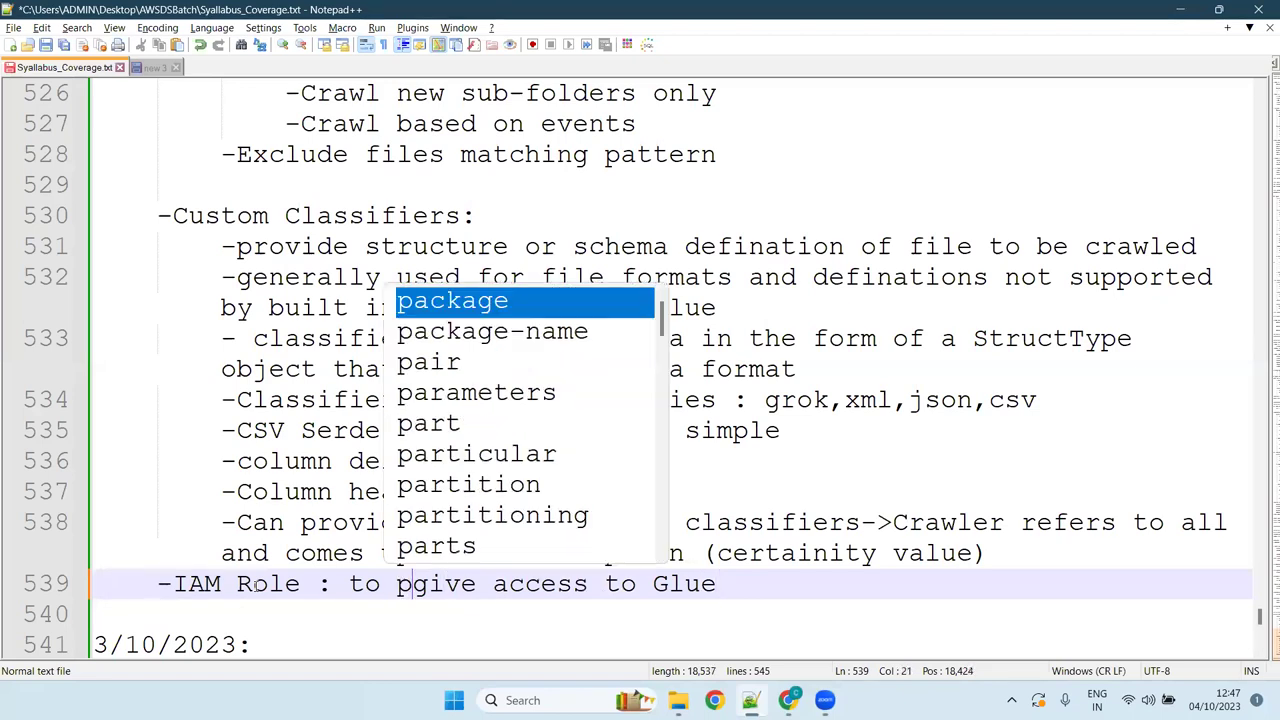
type("vide")
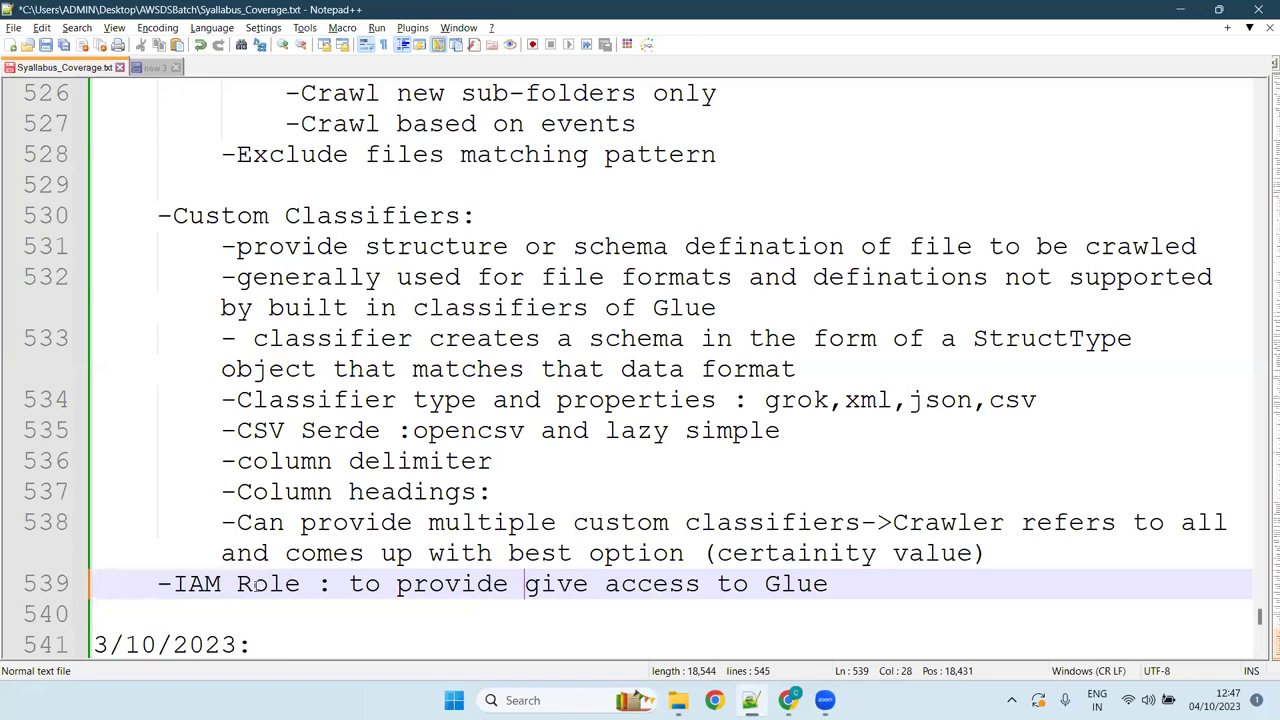
key("BackSpace")
key("BackSpace")
key("BackSpace")
key("BackSpace")
key("BackSpace")
key("BackSpace")
key("BackSpace")
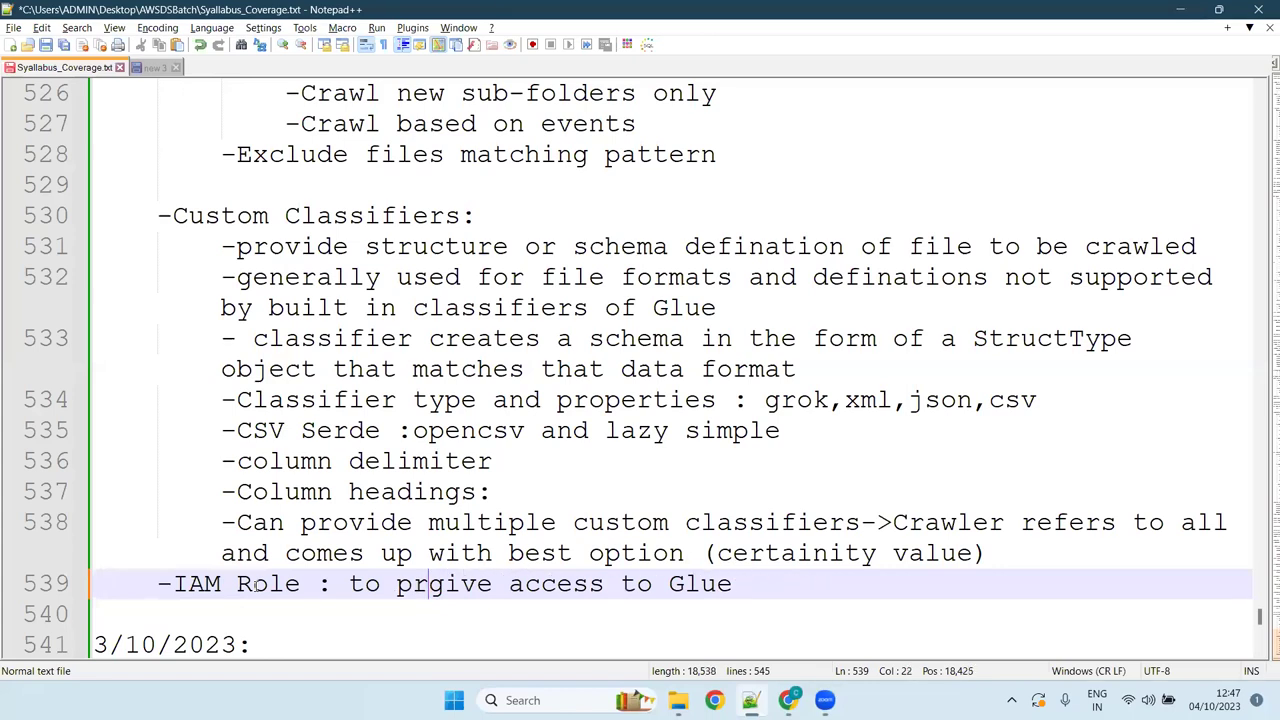
key("BackSpace")
Replace "to Glue" at the end of the IAM Role note with "of other services like S3 to Glue crawler".
key("Right")
key("Right")
key("Right")
key("Right")
key("Right")
key("Right")
key("Right")
key("Right")
key("Right")
key("Right")
key("Right")
key("Right")
key("Right")
key("Right")
key("Right")
key("Right")
key("Right")
key("Right")
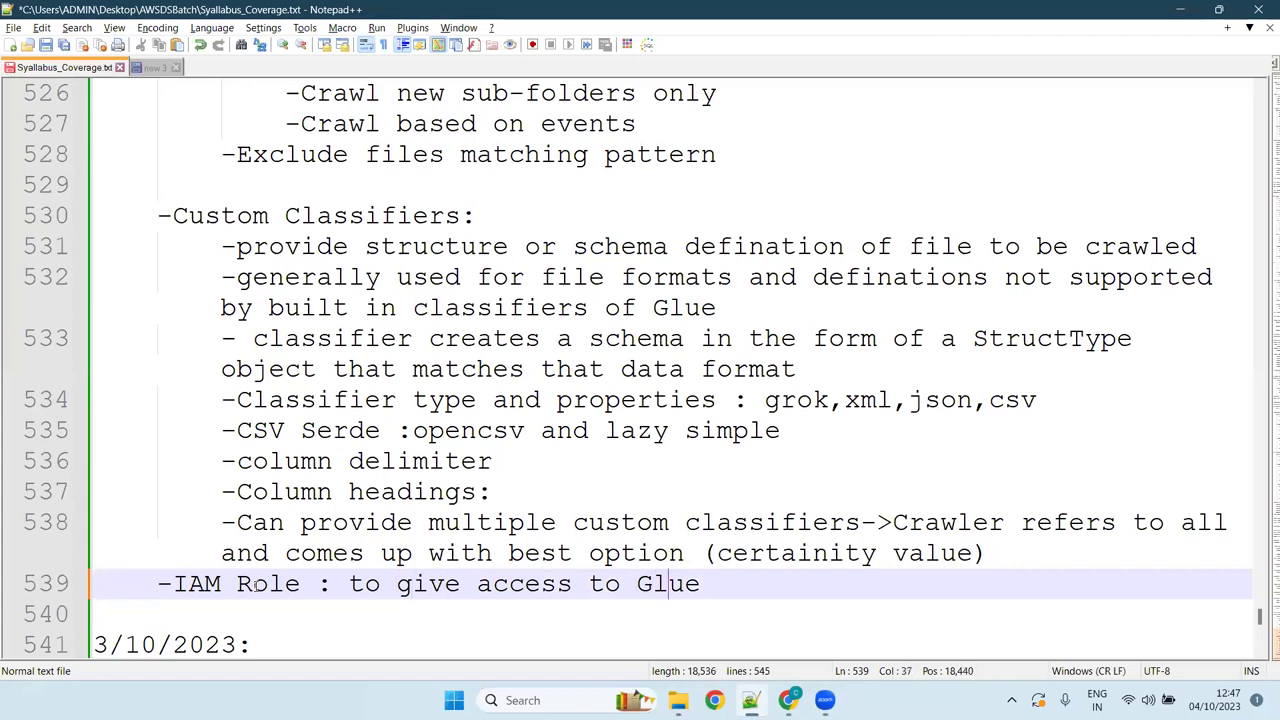
key("BackSpace")
key("BackSpace")
key("BackSpace")
key("BackSpace")
key("BackSpace")
key("BackSpace")
key("BackSpace")
type("of")
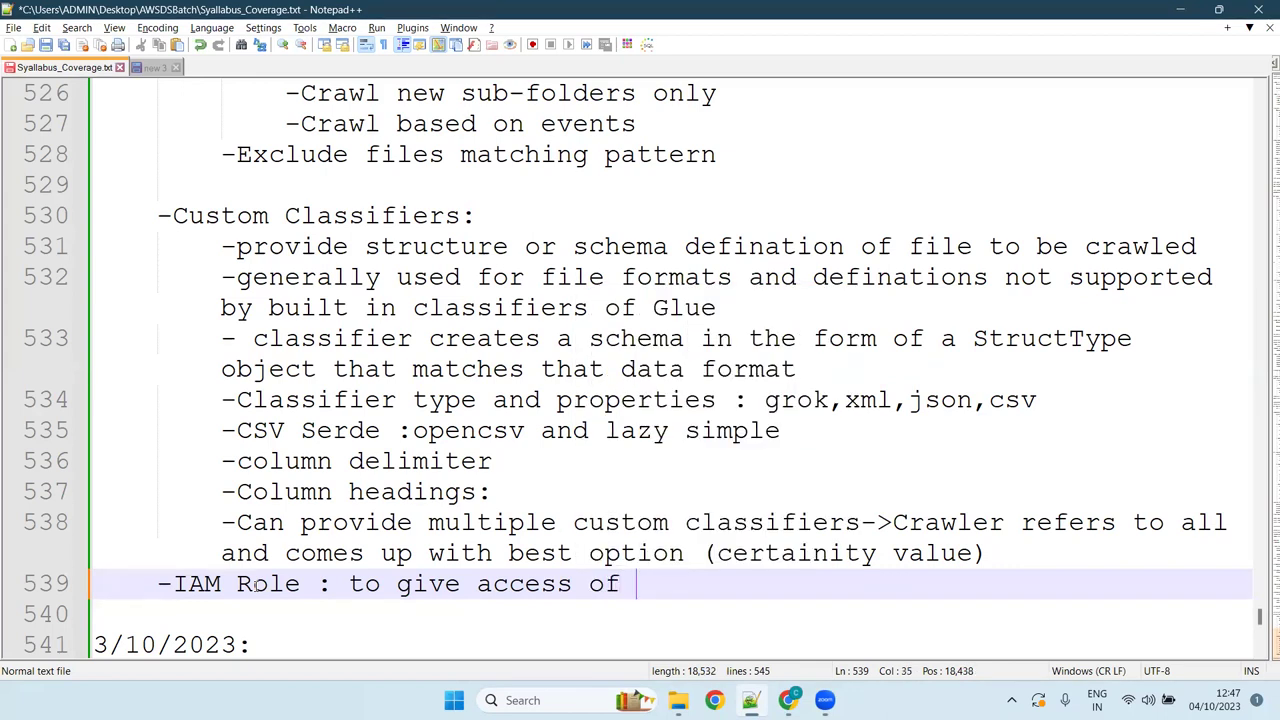
type("other ")
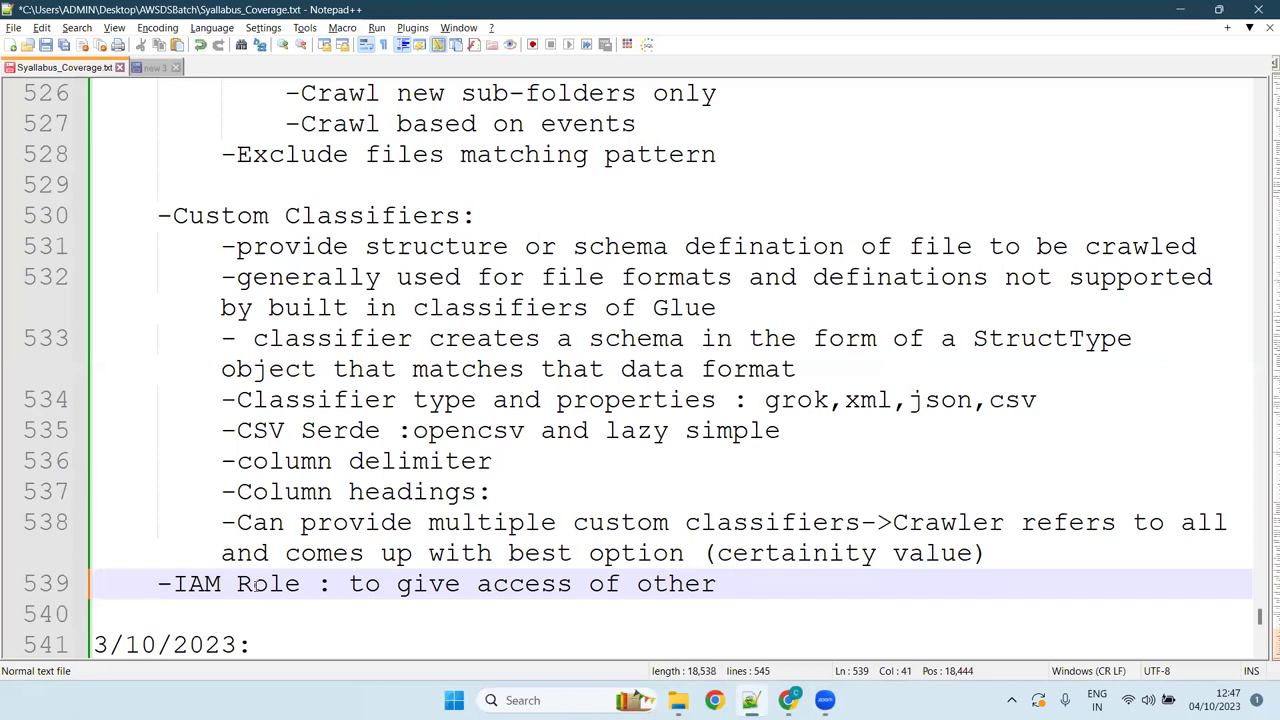
type("servi")
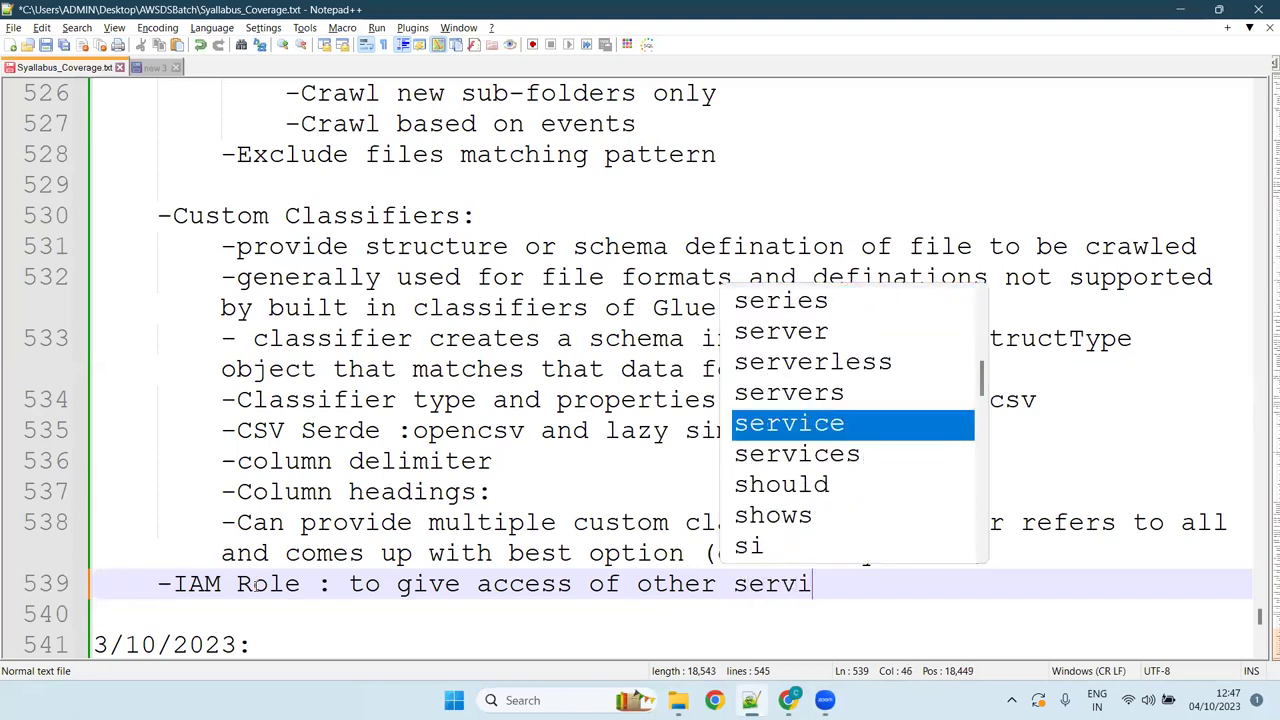
type("ces lie")
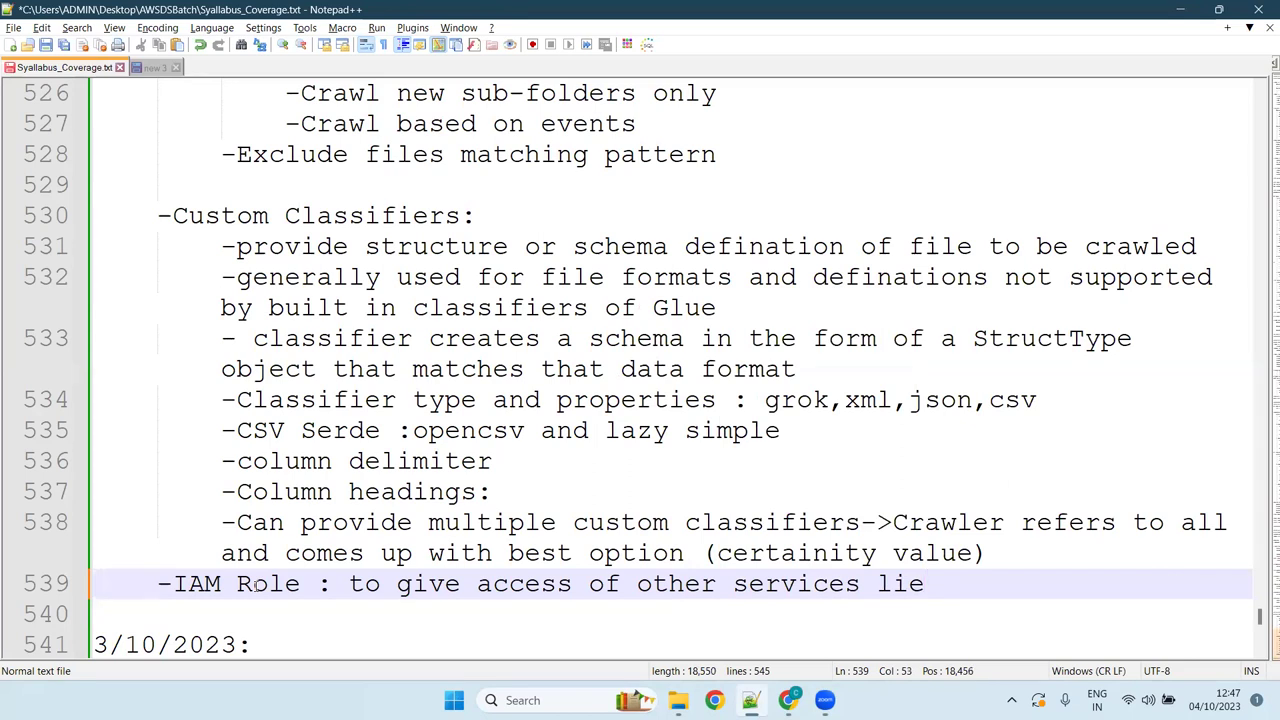
key("BackSpace")
type("k")
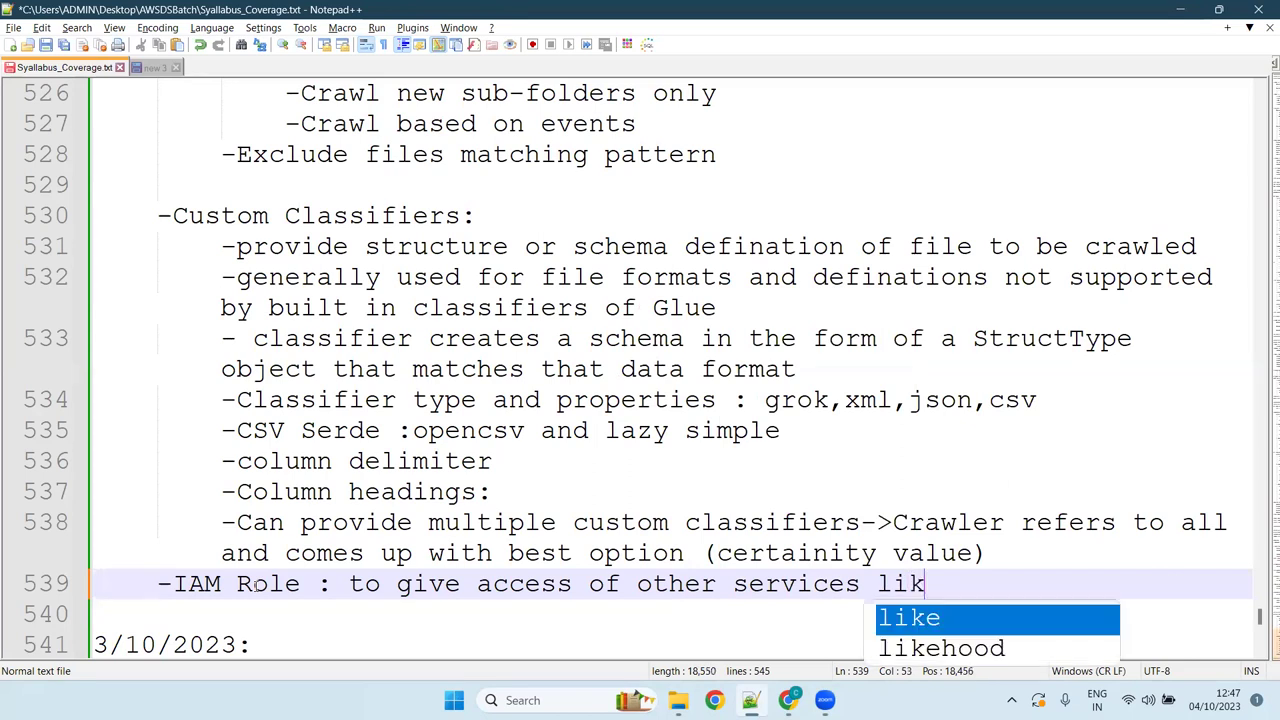
type("e S3 ")
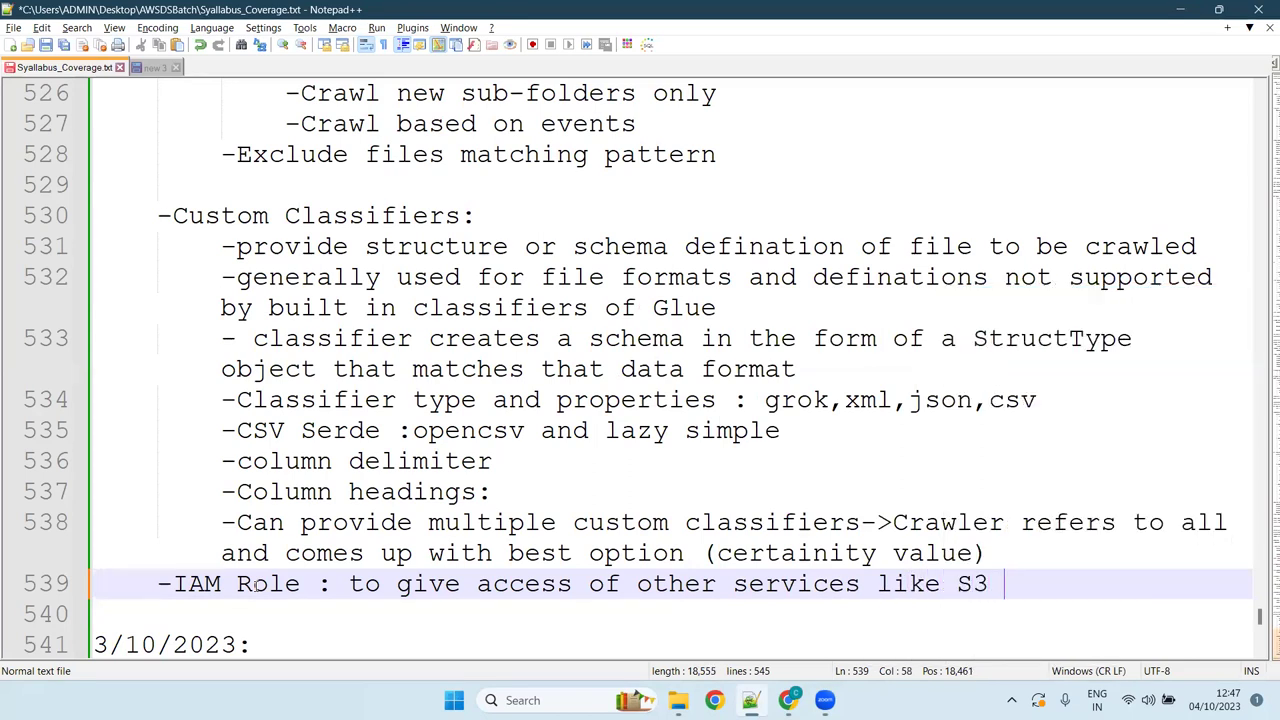
type("to Gl")
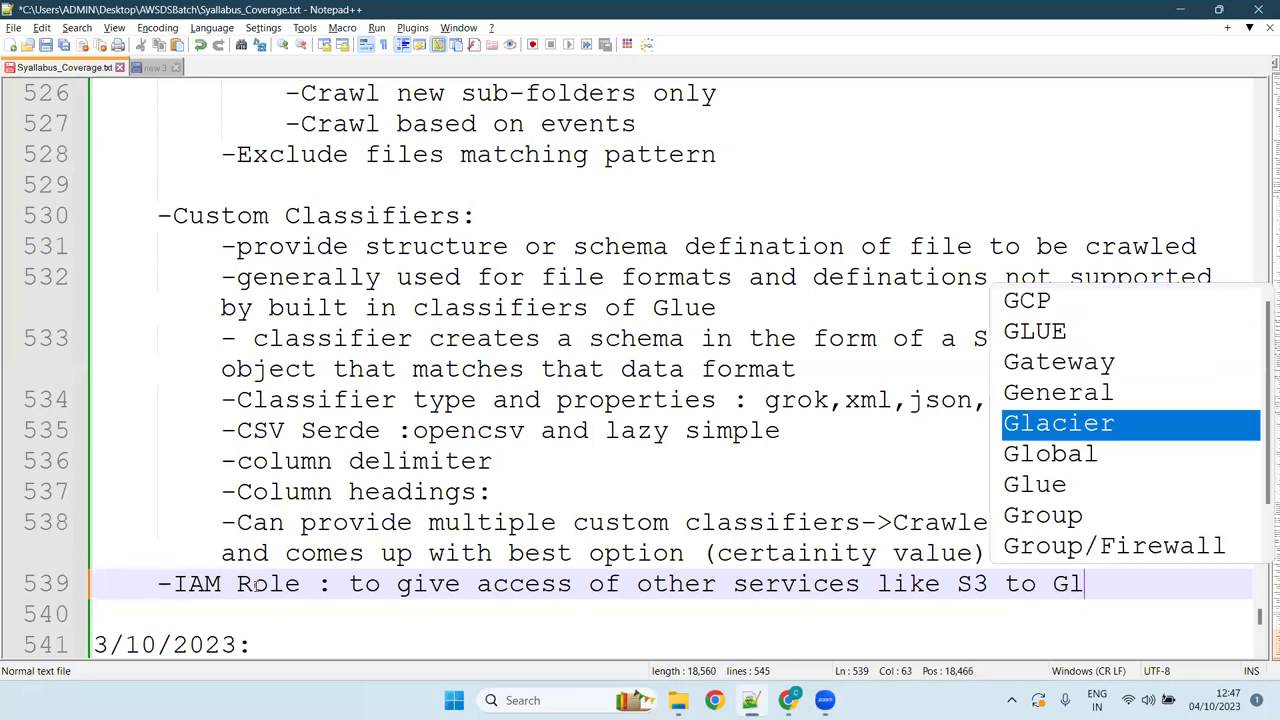
type("ue crawler")
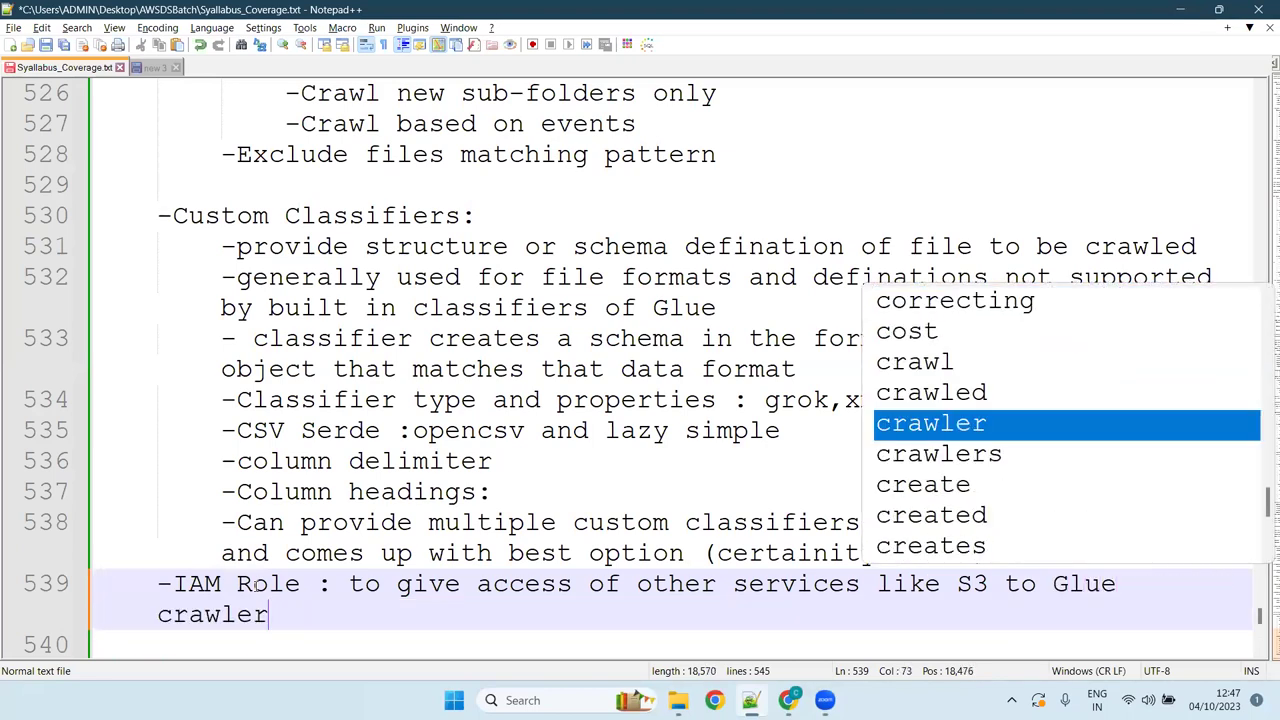
Add the line "-Target Database:" directly below the IAM Role note, at the same indentation.
key("Return")
key("Return")
key("Tab")
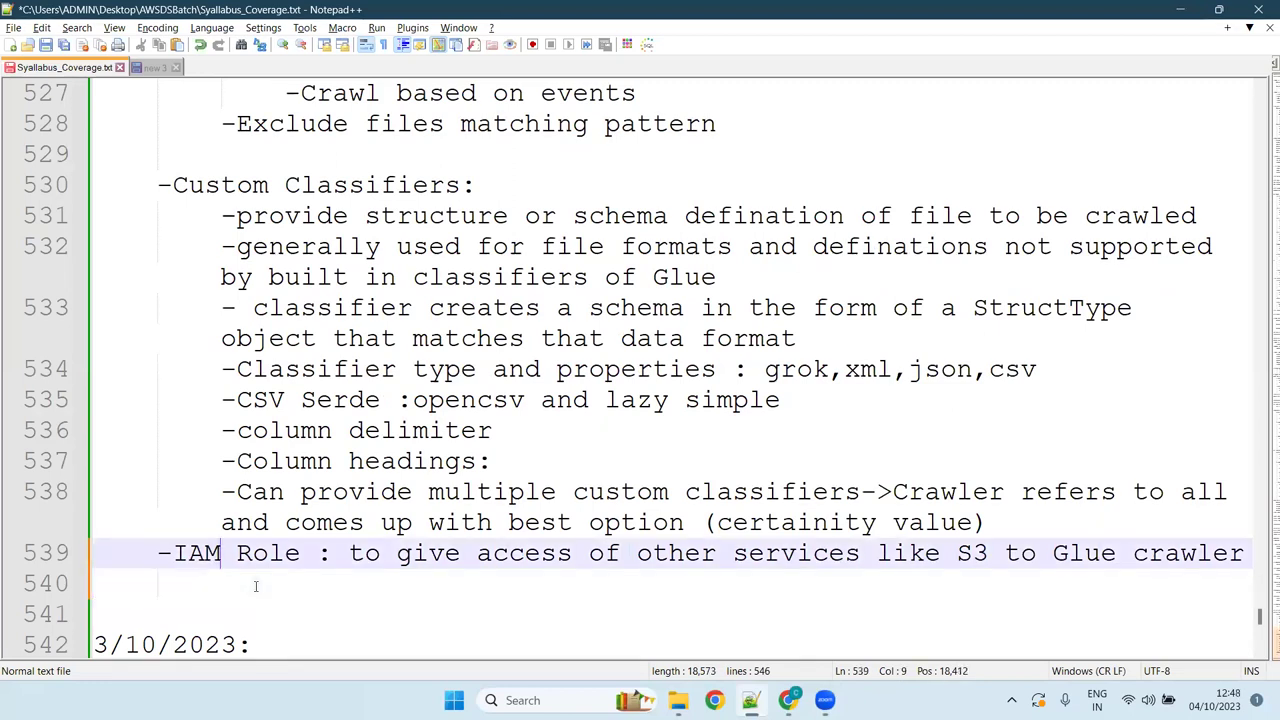
key("BackSpace")
type("-Target Database")
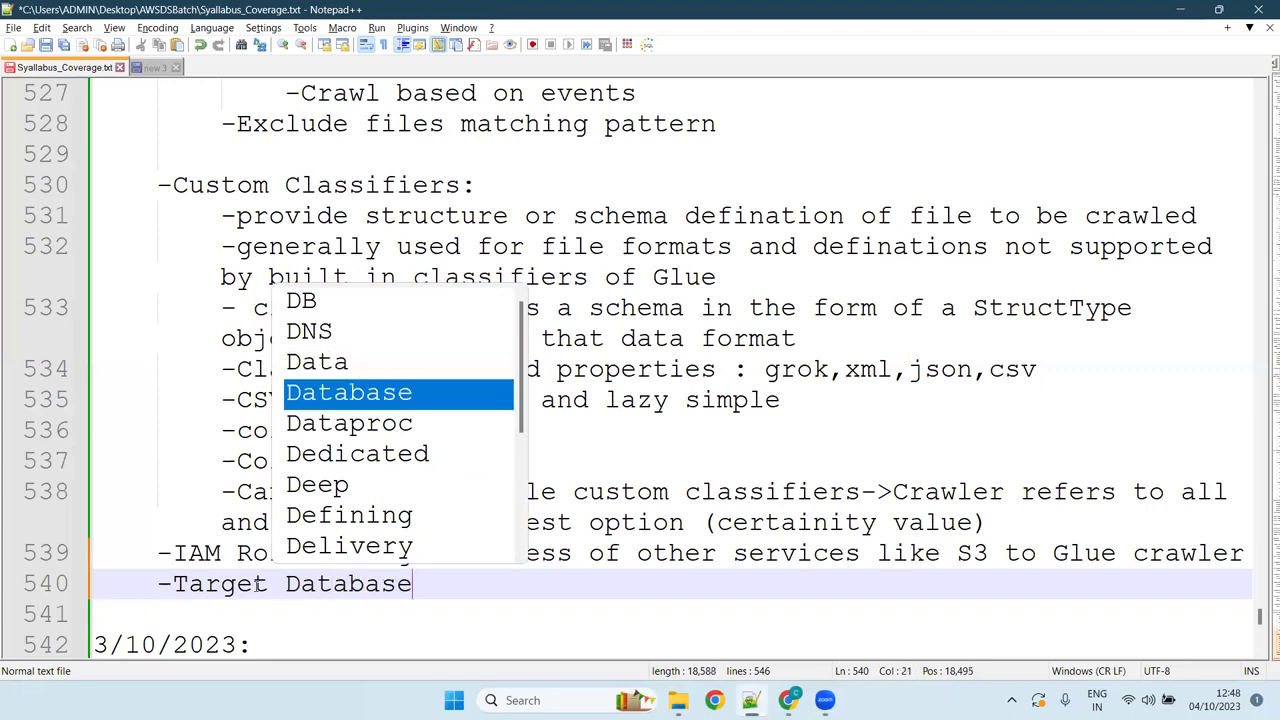
type(":")
Add the line "-Table name prefix:" below the Target Database note.
key("Return")
type("-")
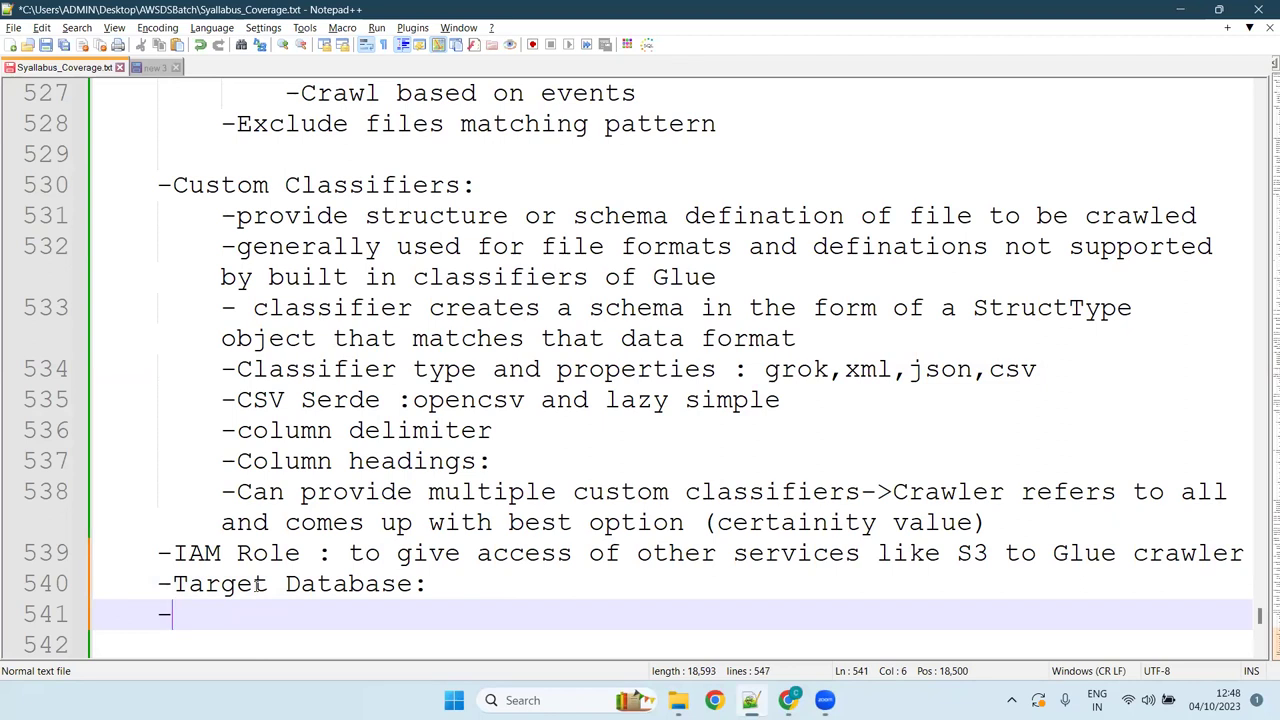
type("-")
key("BackSpace")
type("Tab")
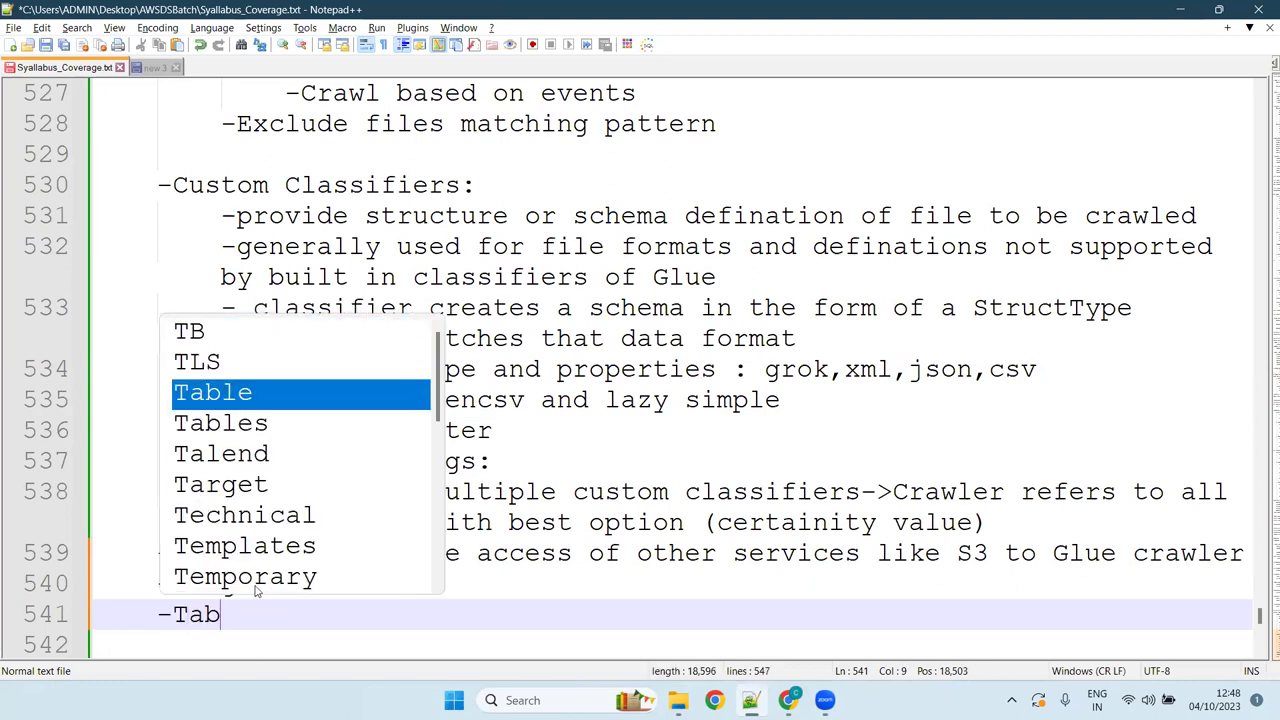
type("le name ")
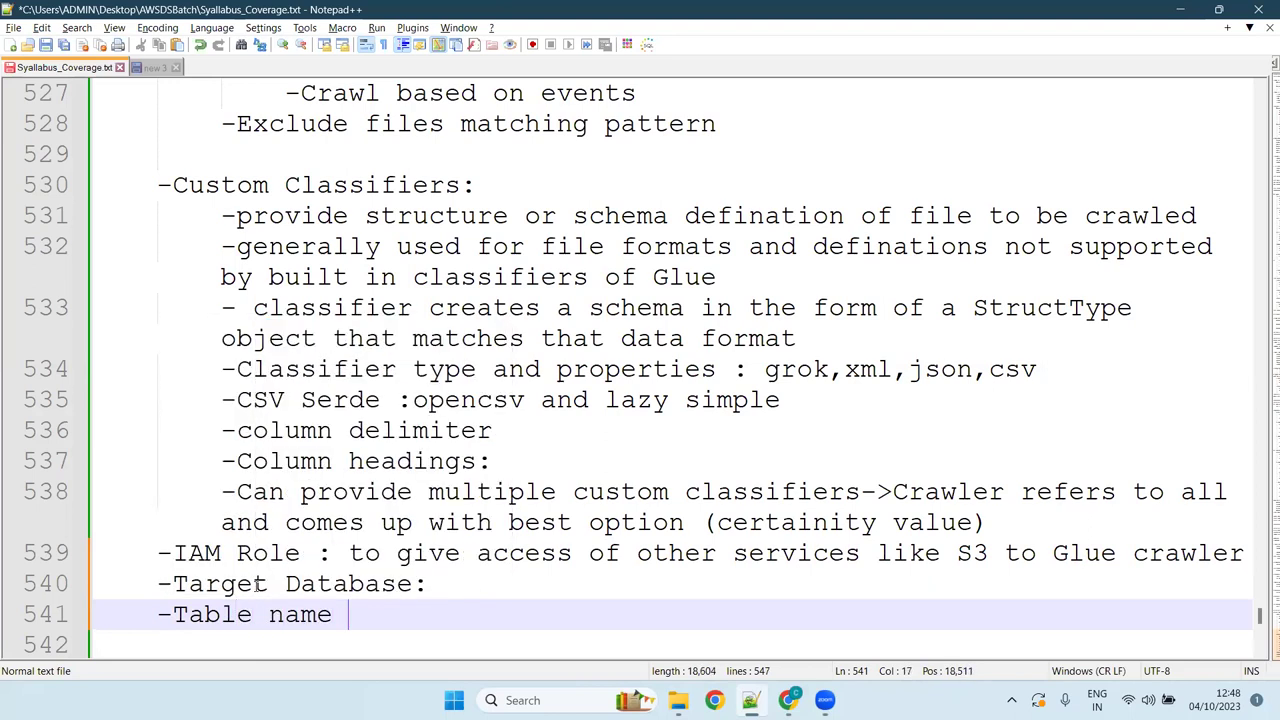
type("prefix:")
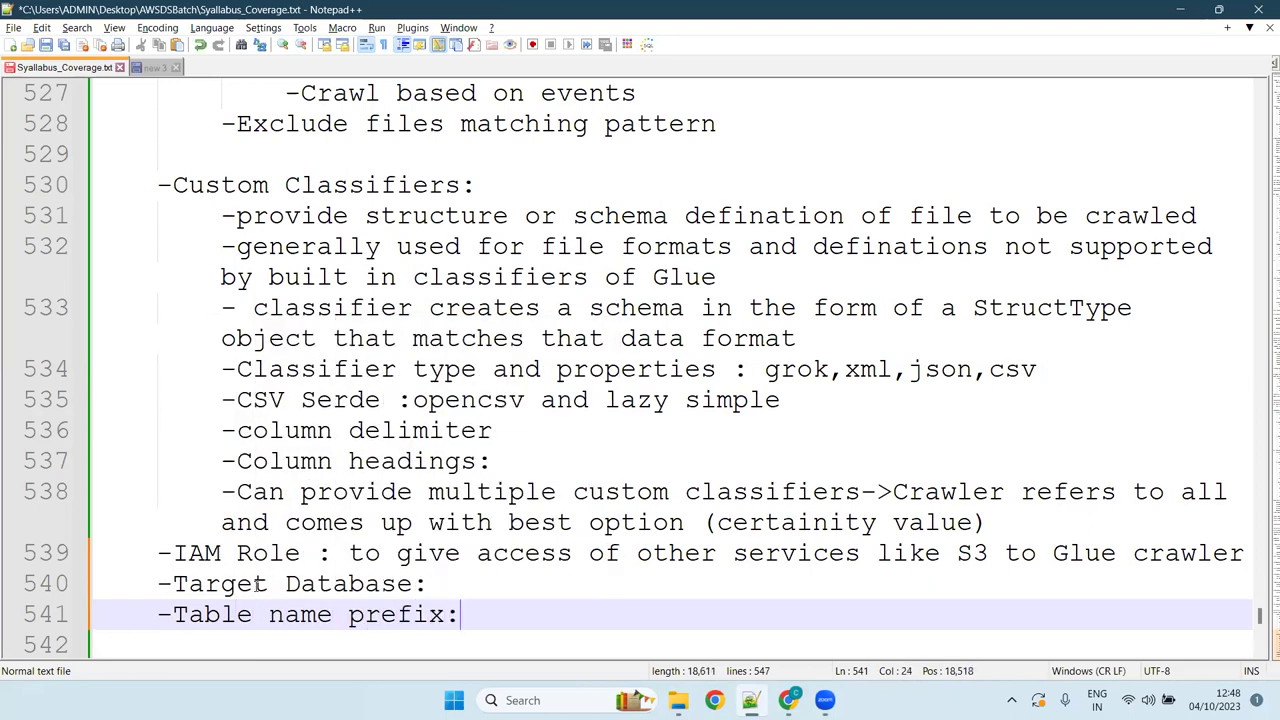
Add the line "-Maximum table threshold:" below the Table name prefix note.
key("Return")
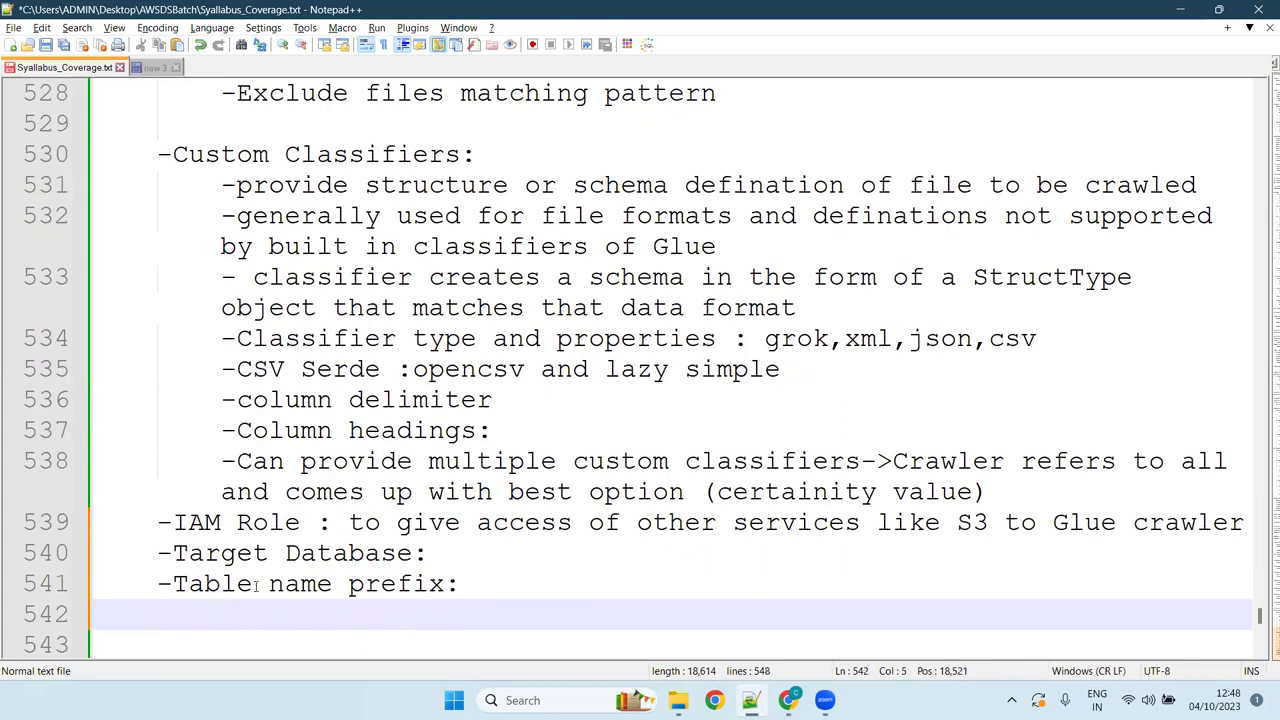
type("-Maximum")
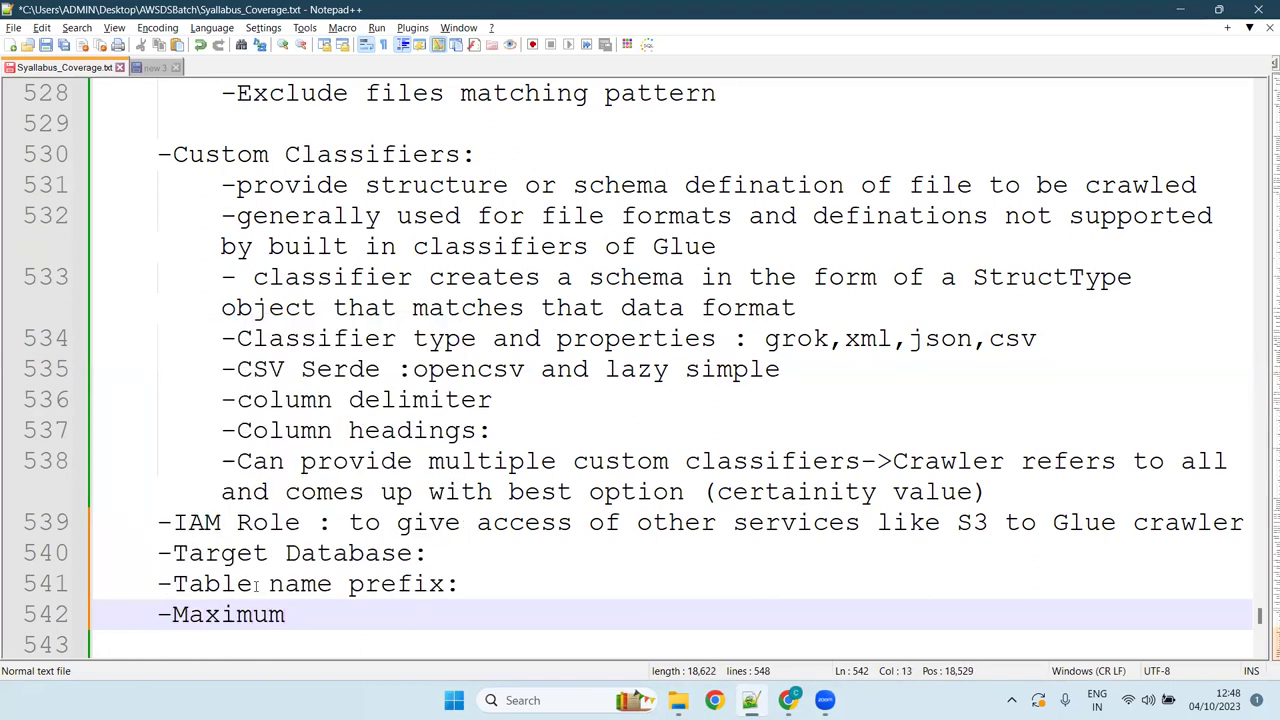
type(" table")
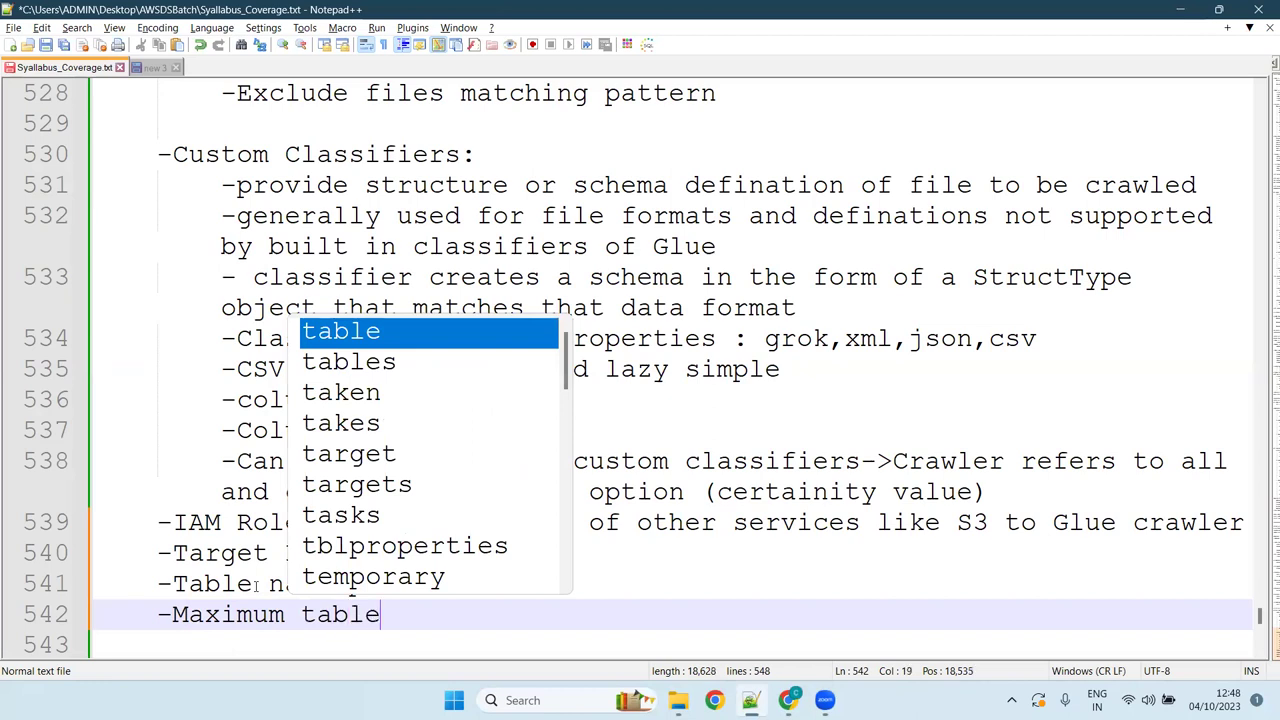
type(" thresh")
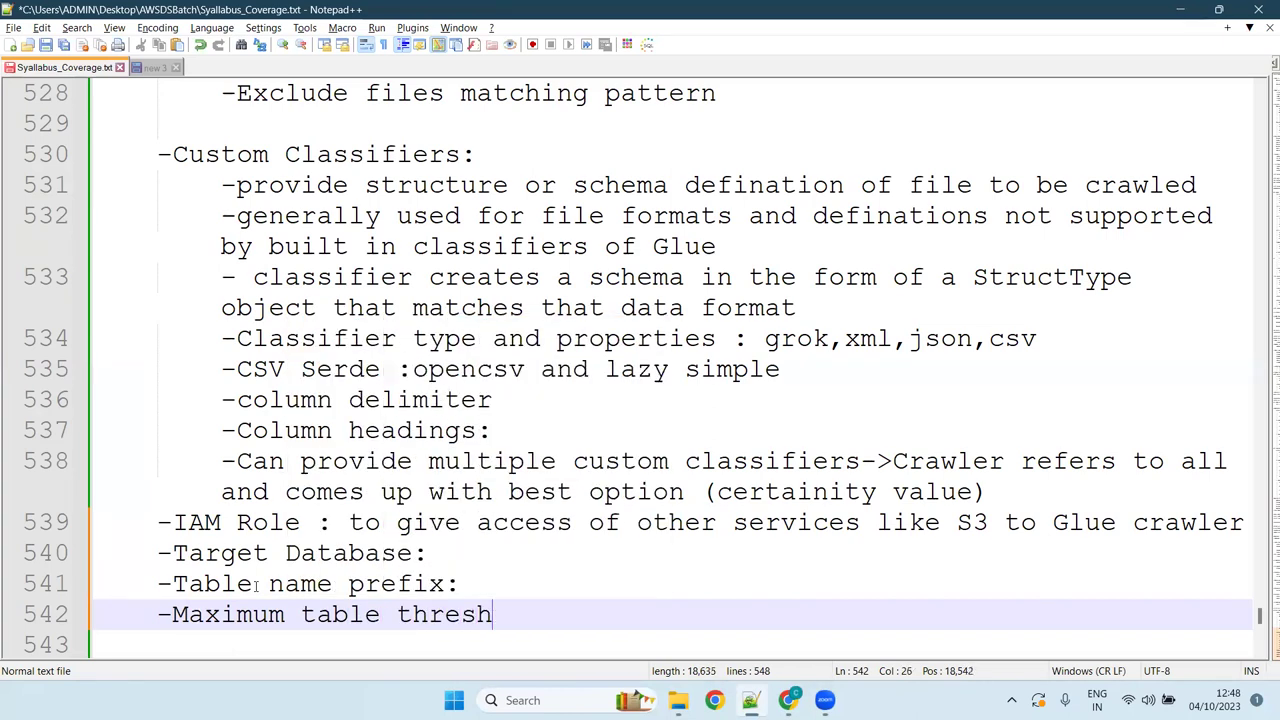
type("old:")
Add the line "-Schedule :" below the Maximum table threshold note, at the same indentation.
key("Return")
type("-")
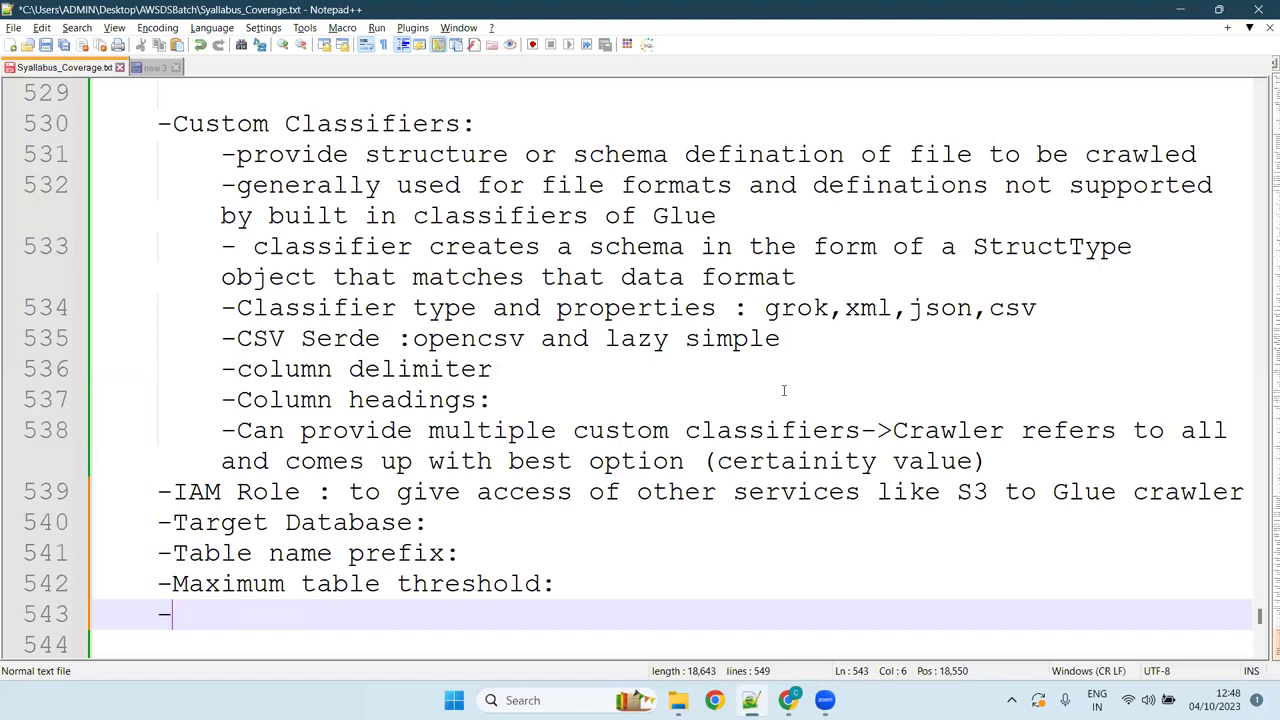
left_click(616, 580)
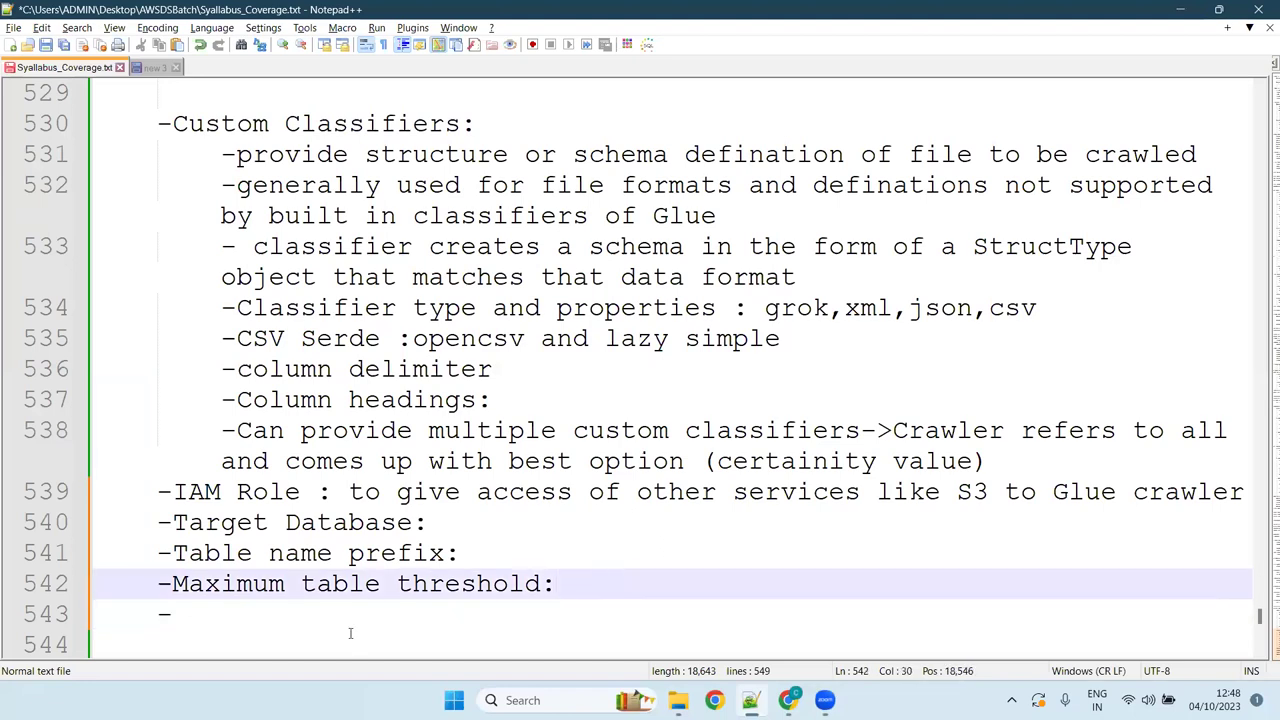
left_click(352, 617)
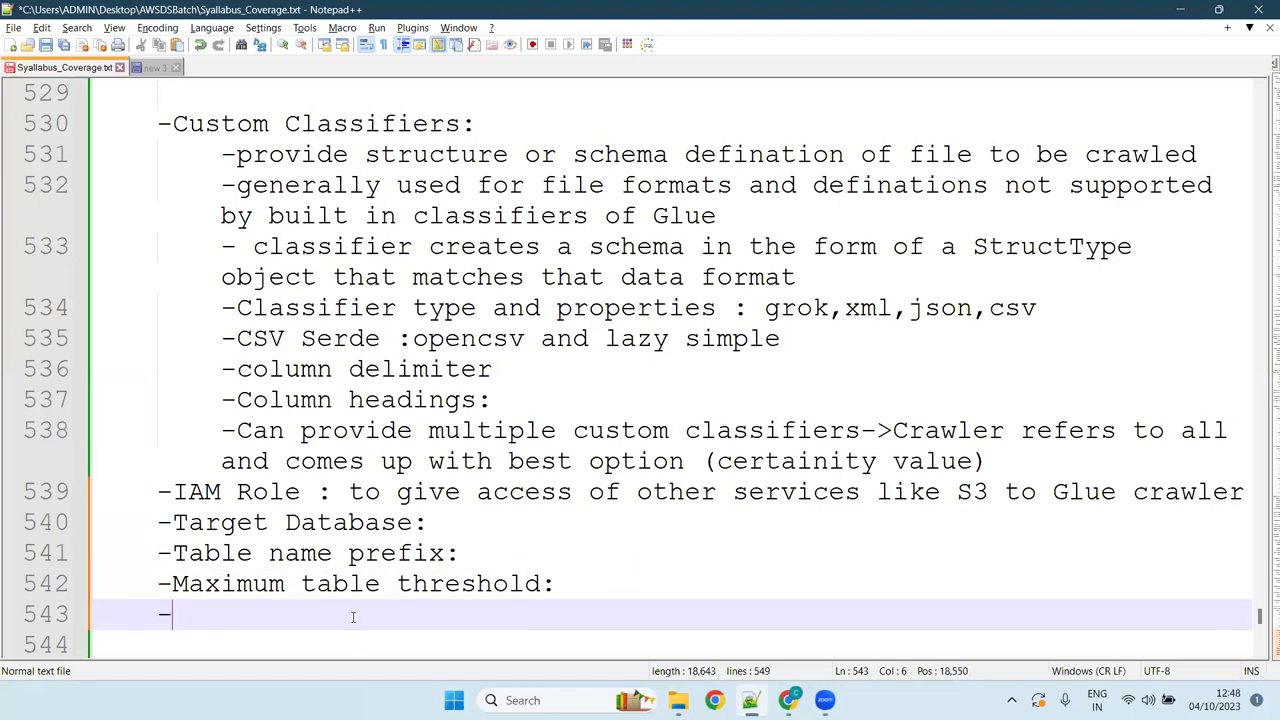
left_click(669, 583)
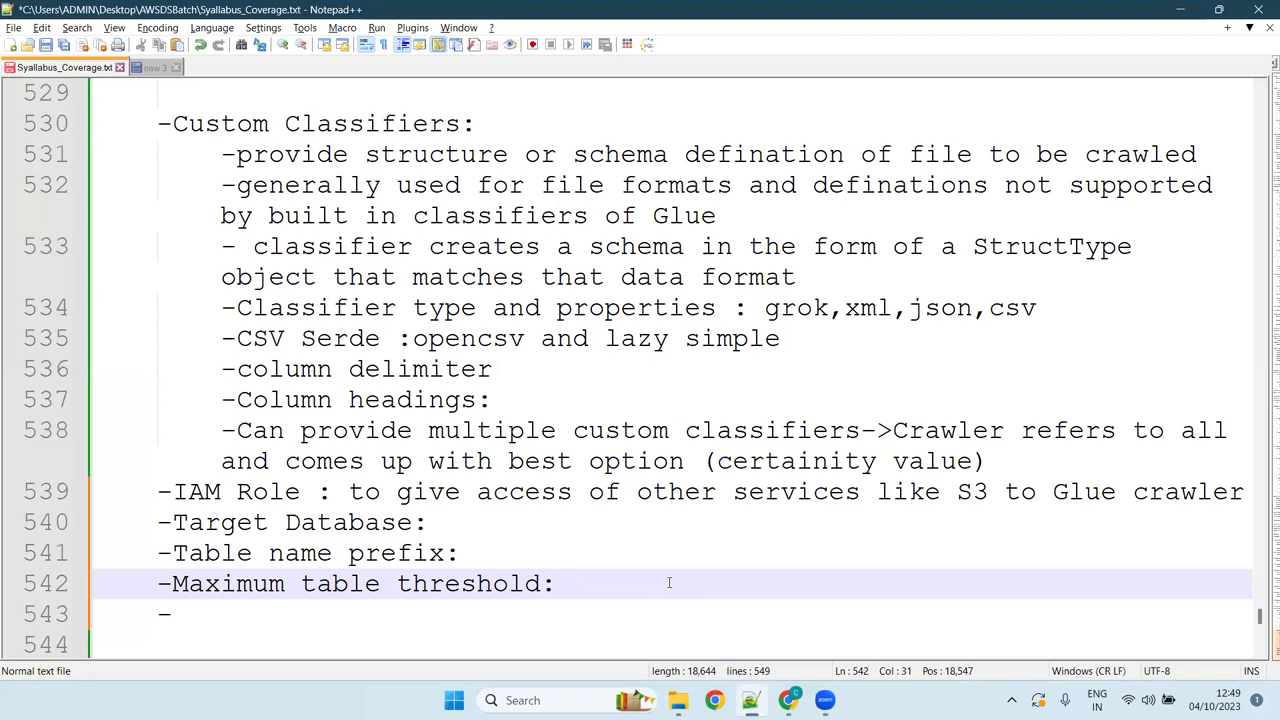
left_click(214, 611)
type("Schedul")
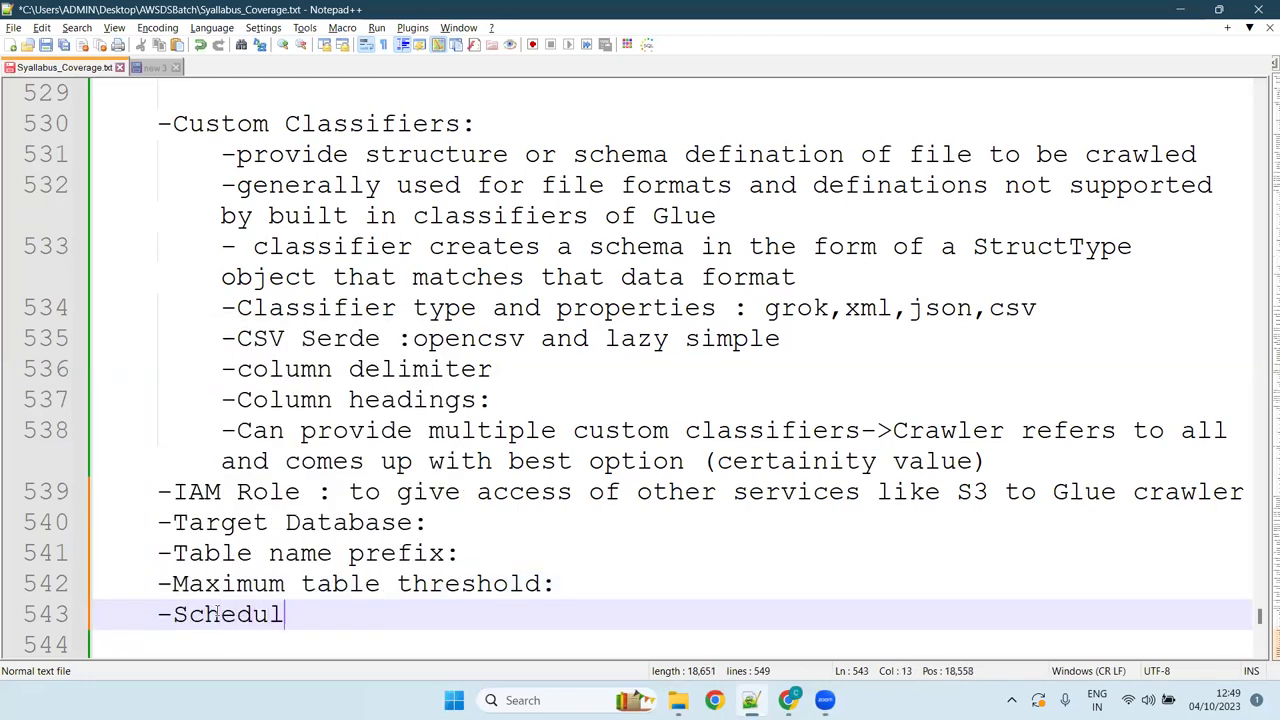
type("e : ")
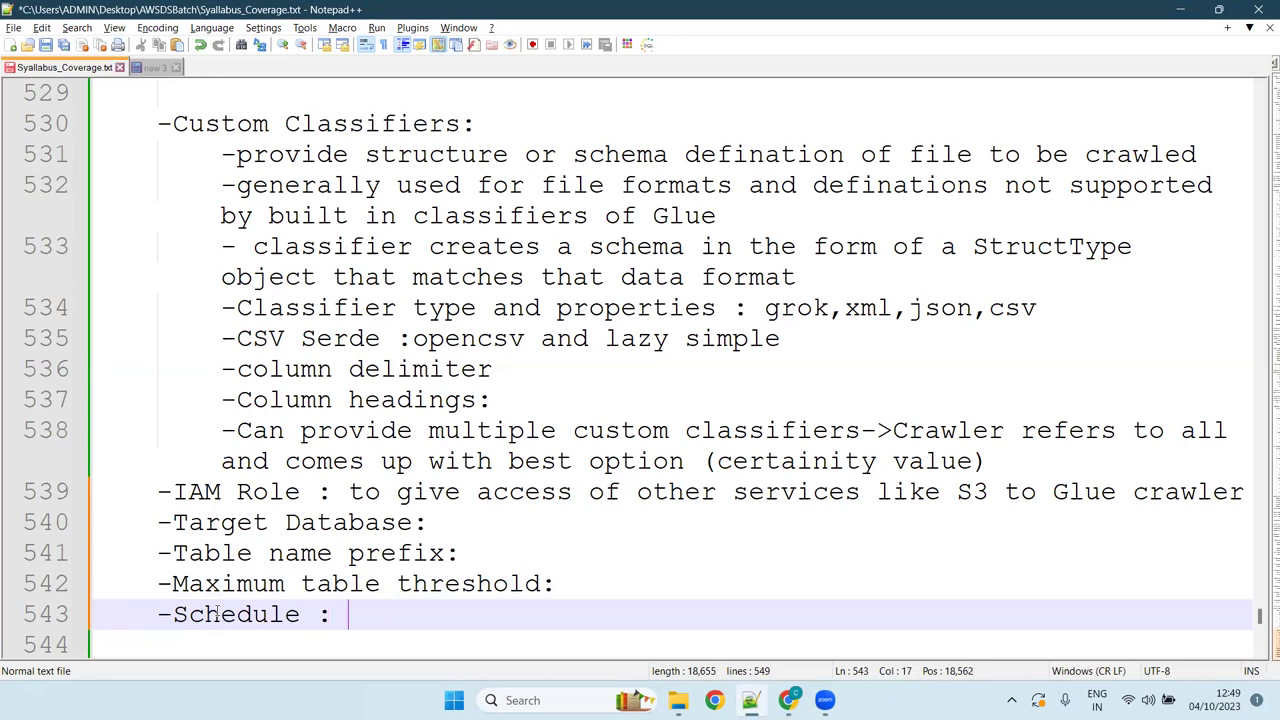
List "On-Demand,Time-based options,Custom schedule(cron expression)" after the Schedule label, indent the empty line below it, and save the notes.
type("On-Dem")
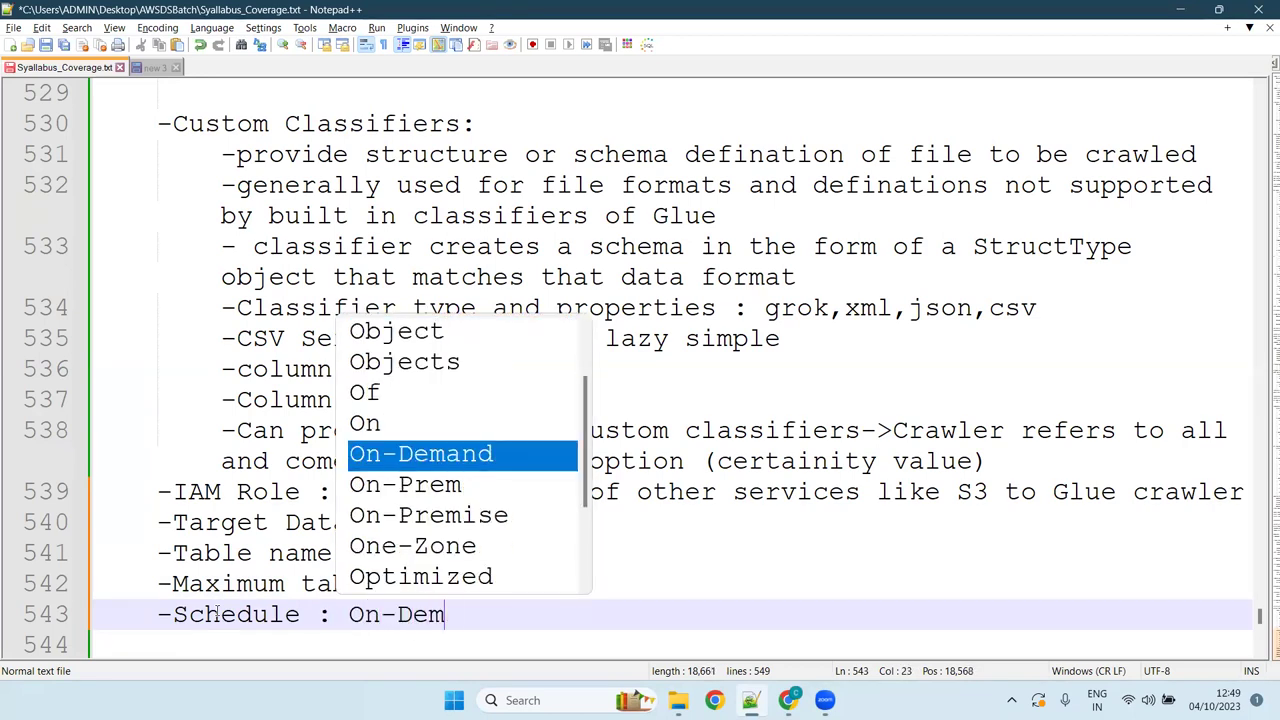
type("and,")
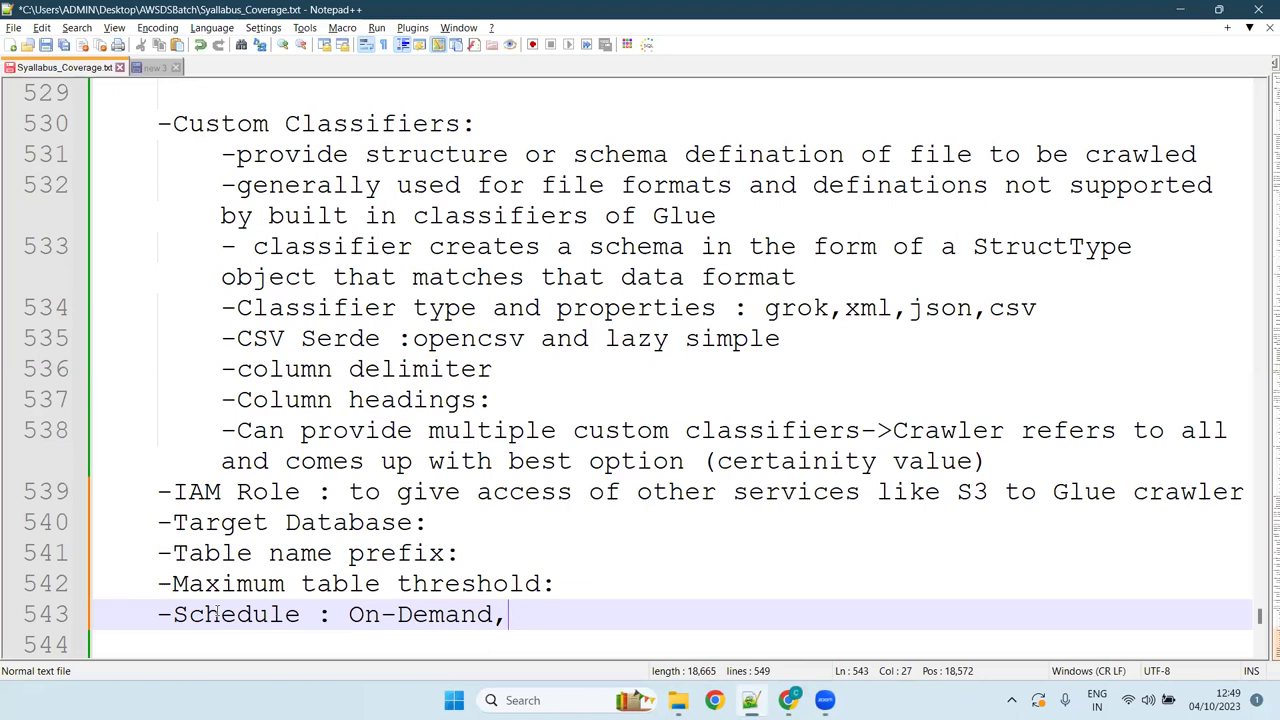
type("Time")
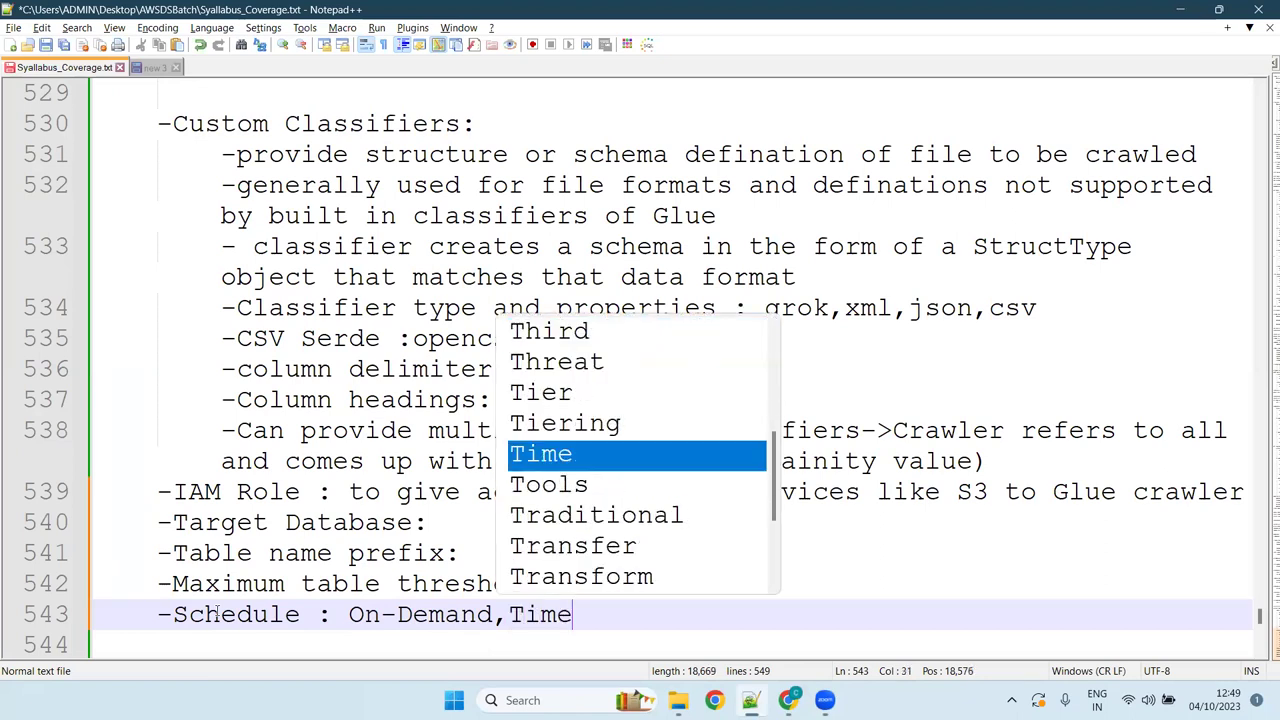
type("-based ")
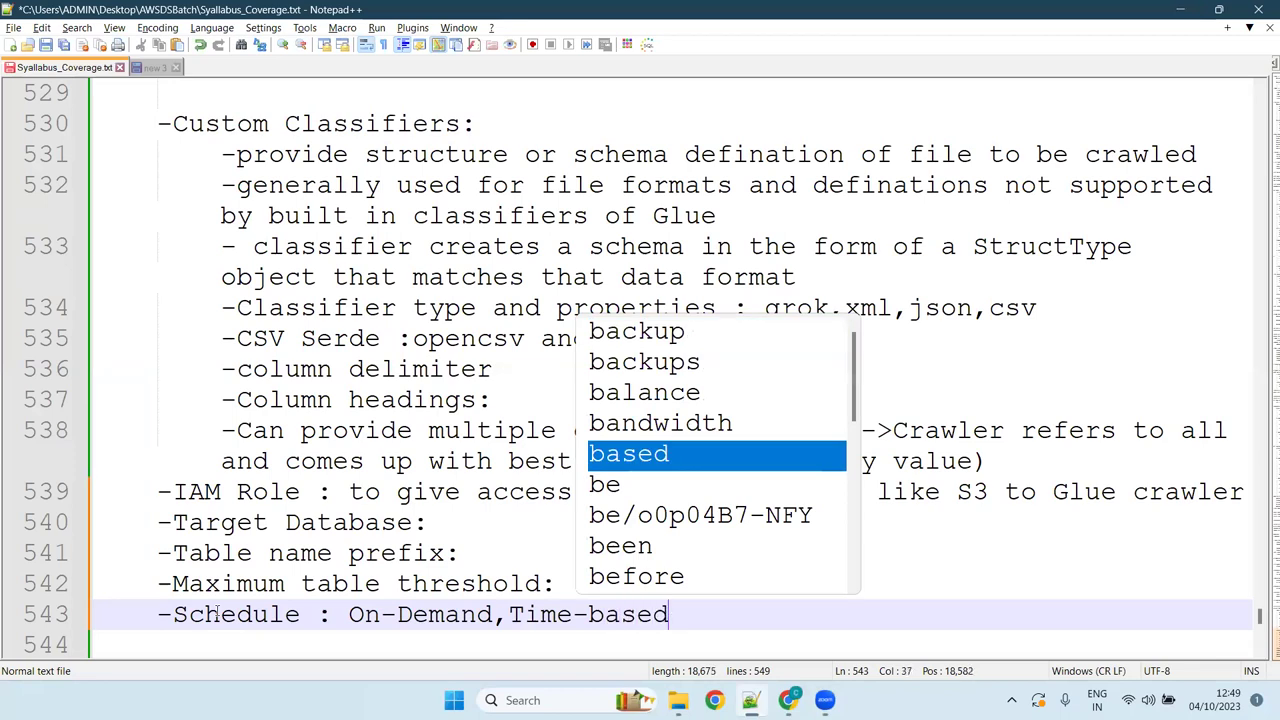
type("options,")
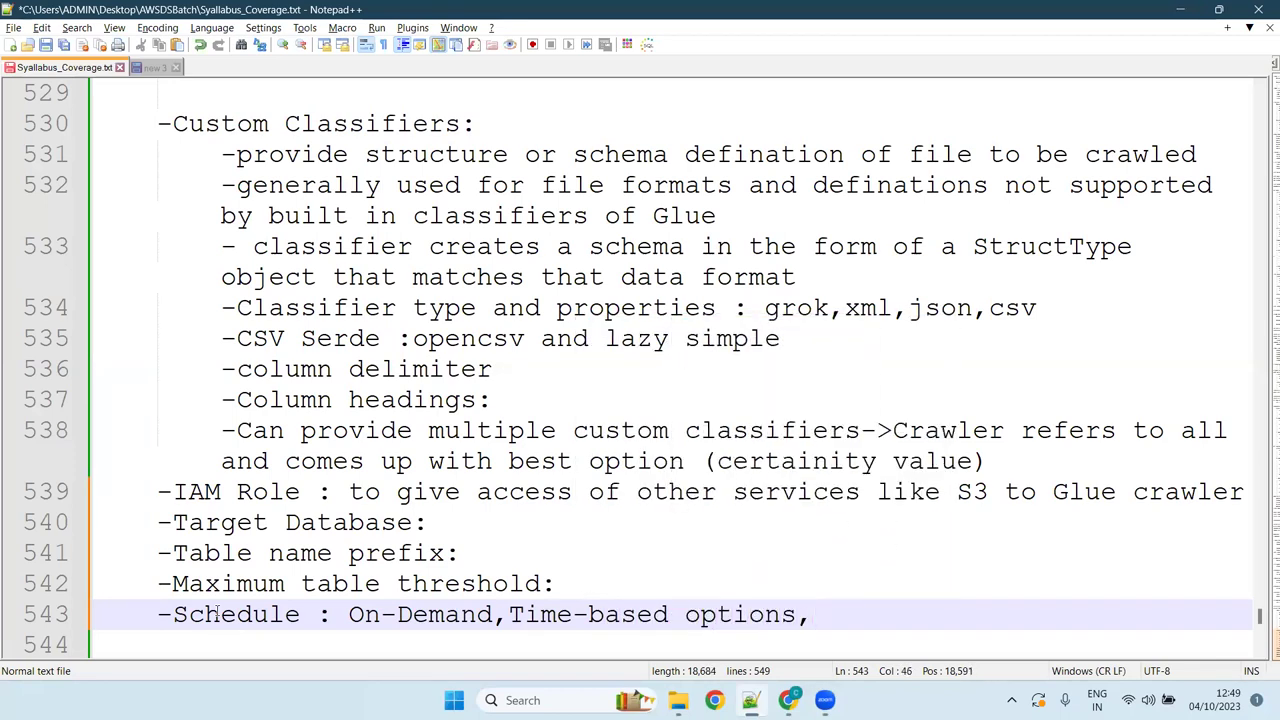
type("Custom")
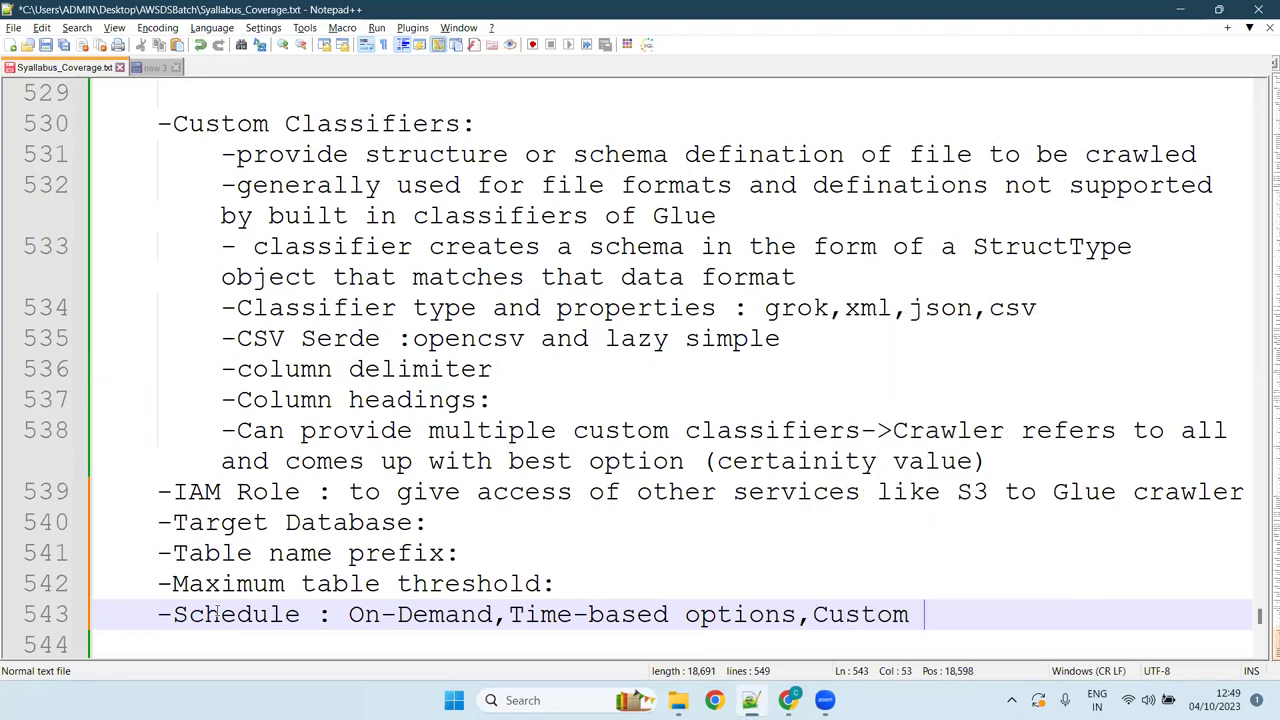
type(" schedule")
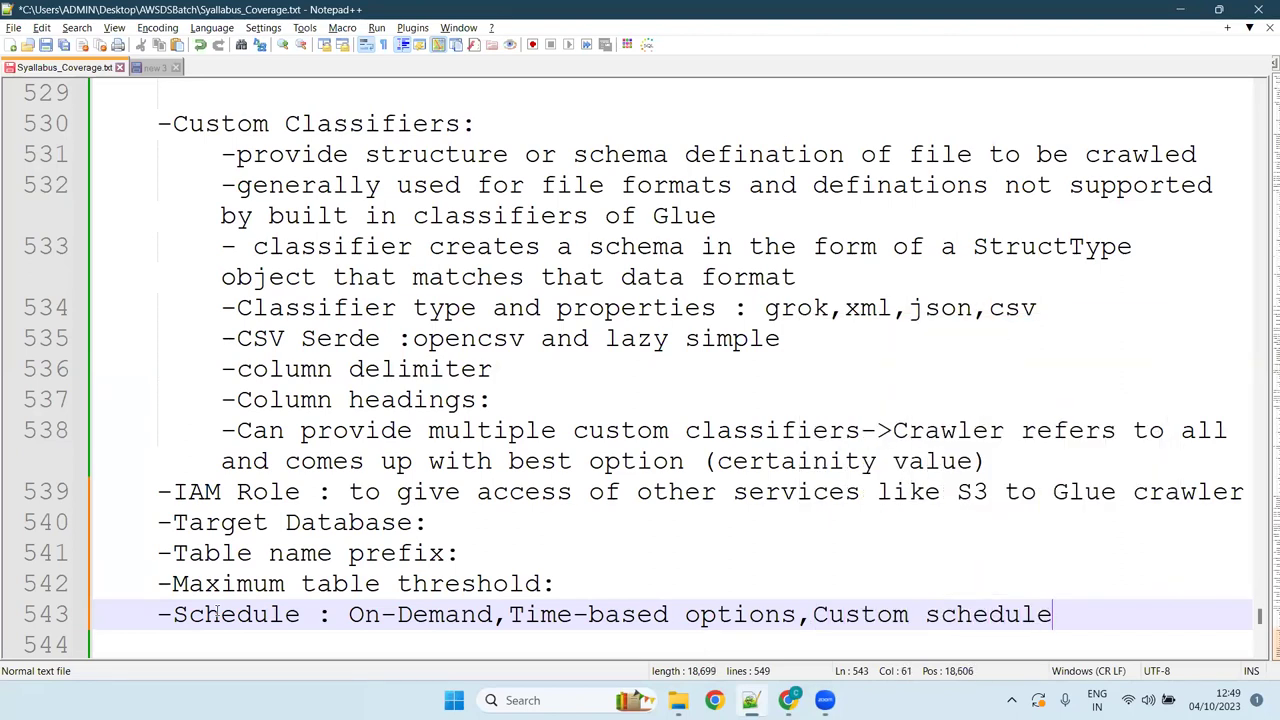
type("(c")
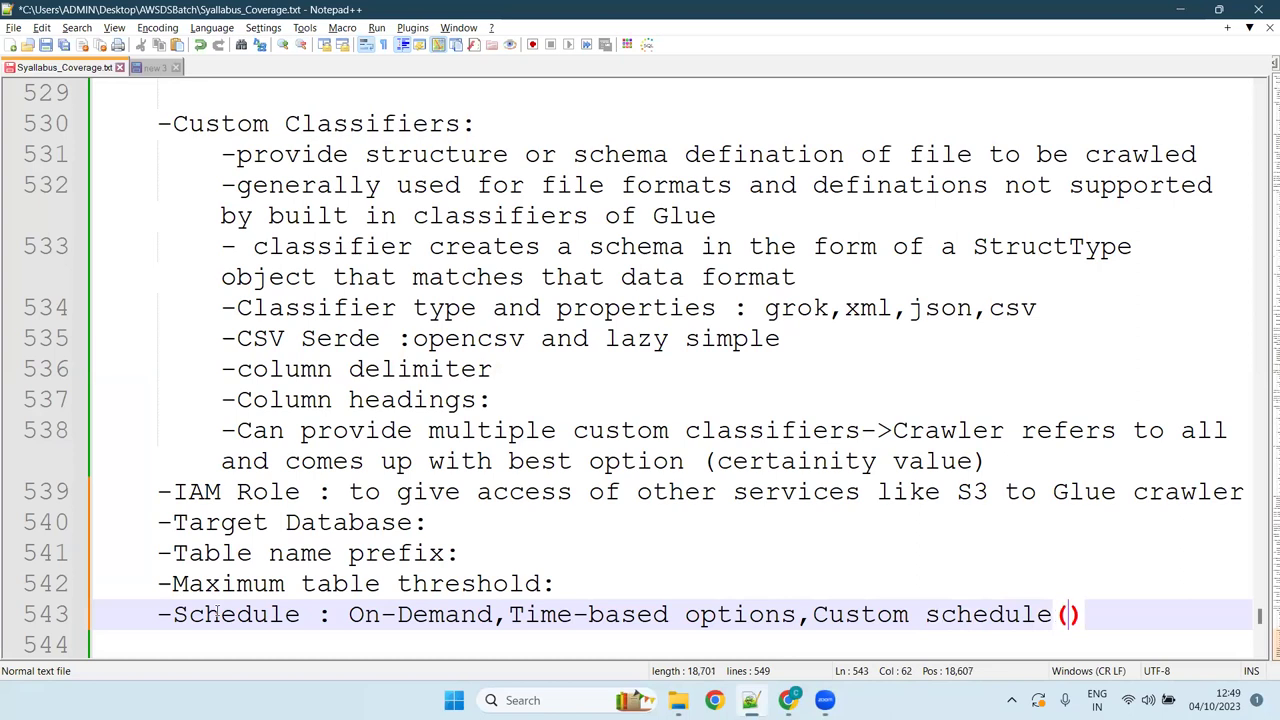
type("ron expr")
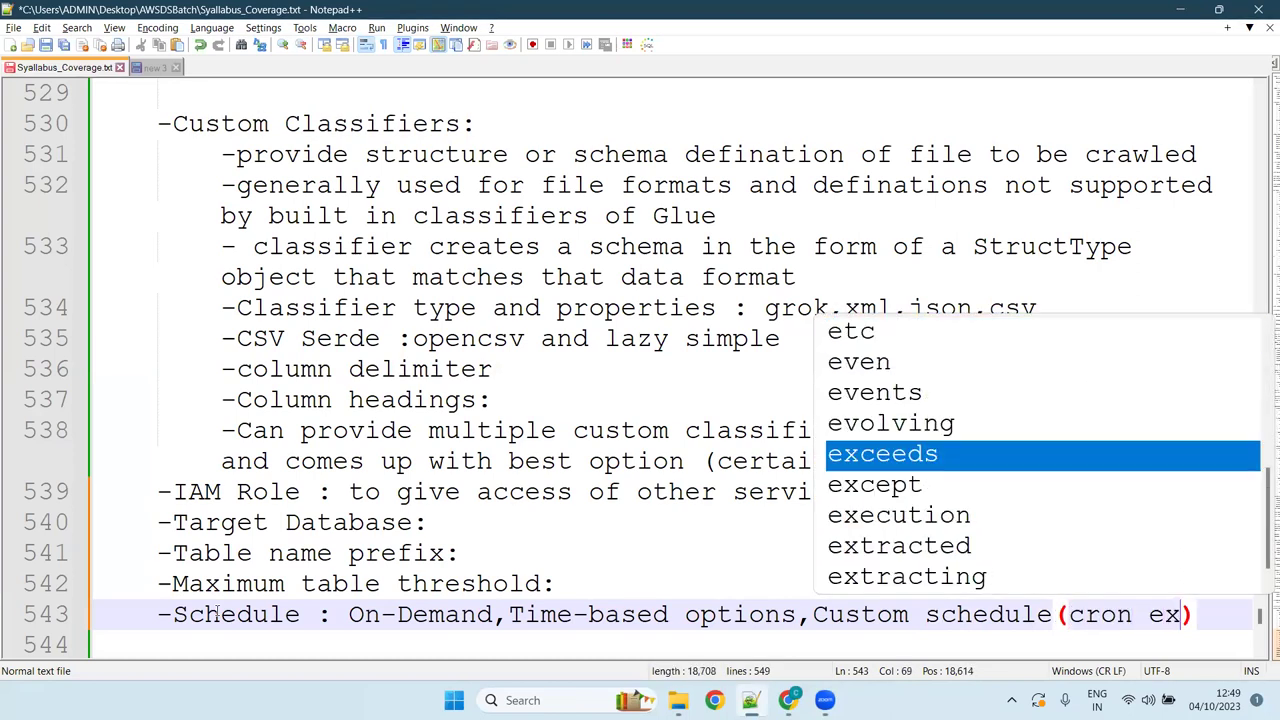
type("ession")
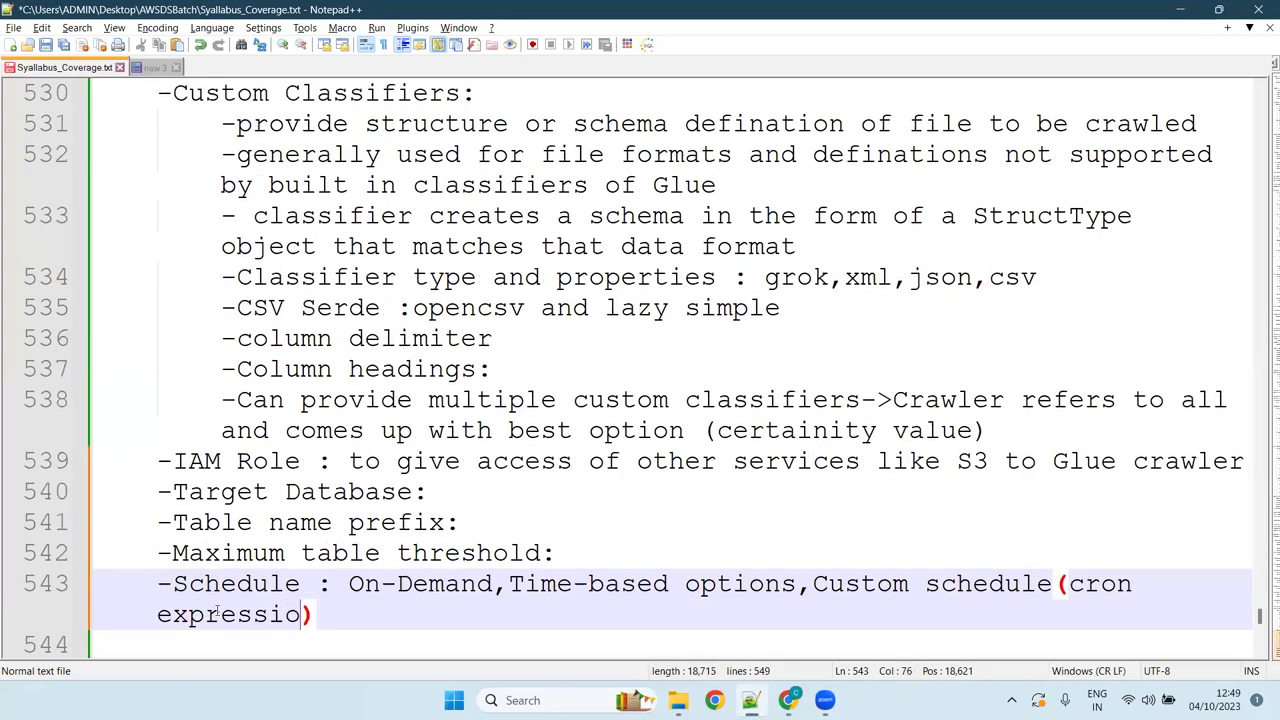
key("Down")
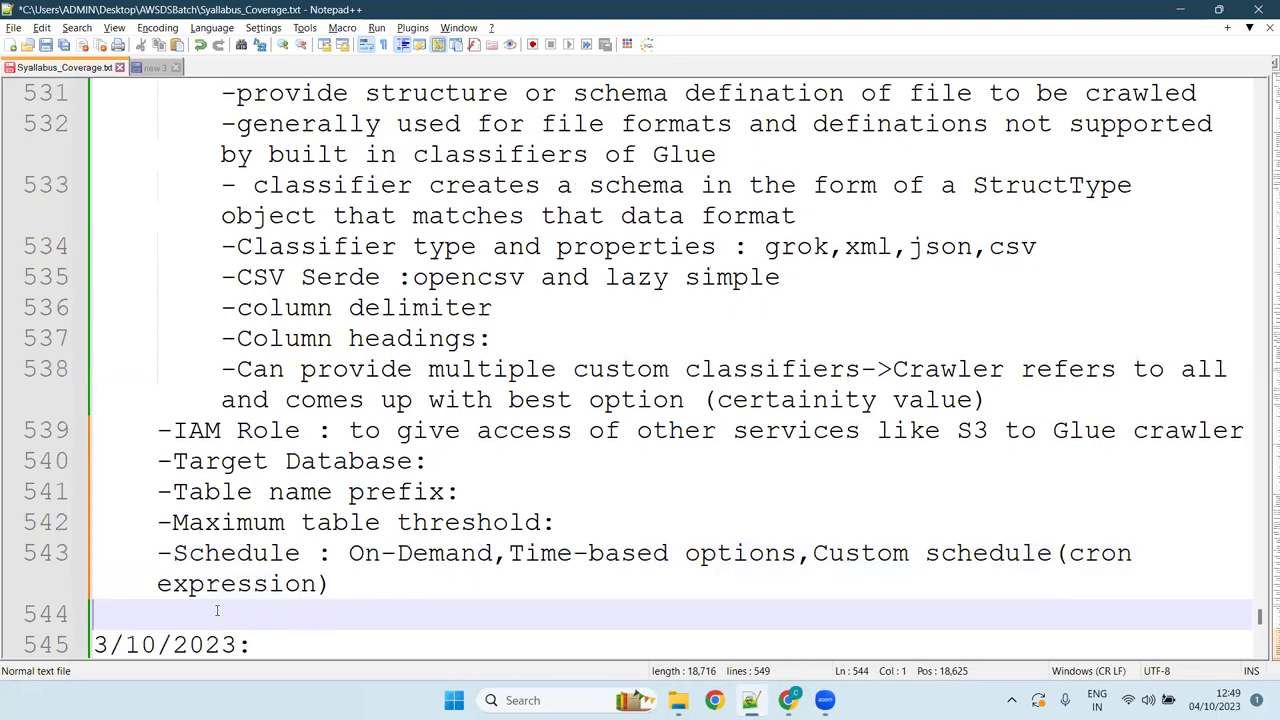
key("Tab")
key("ctrl+s")
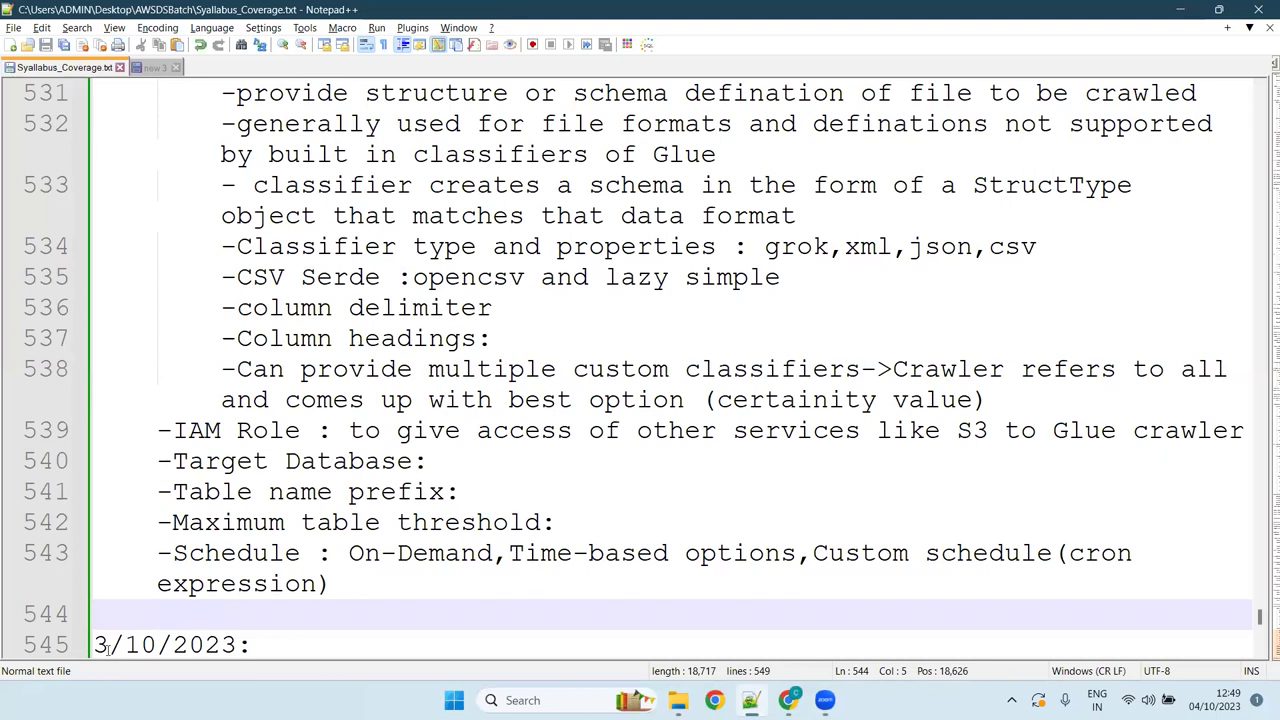
Try to indent the wrapped word "expression)" in the Schedule note.
left_click(160, 578)
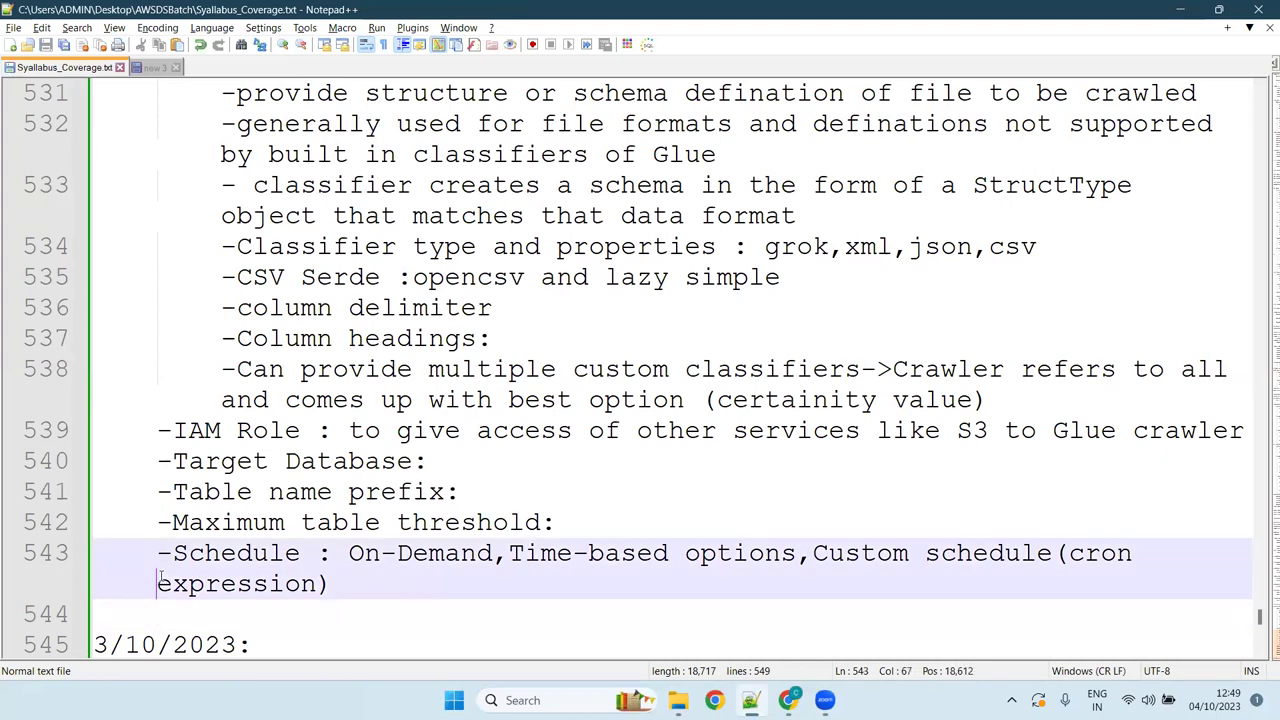
key("Tab")
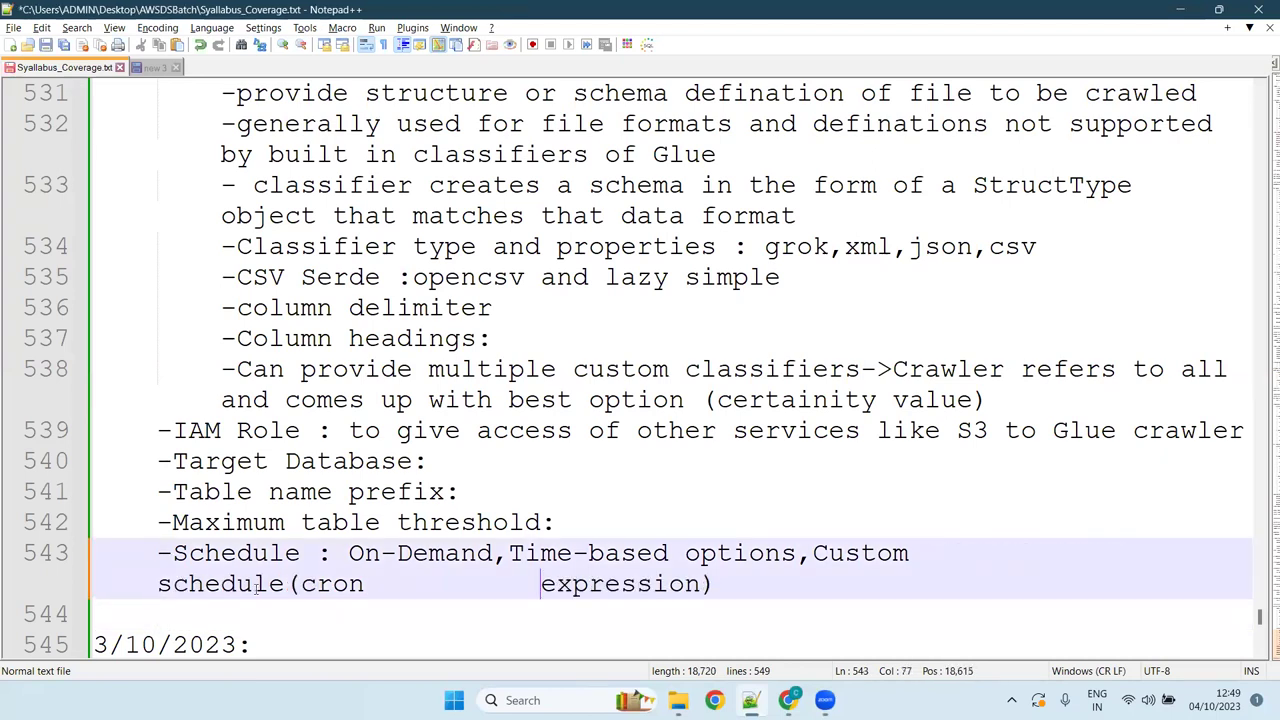
key("BackSpace")
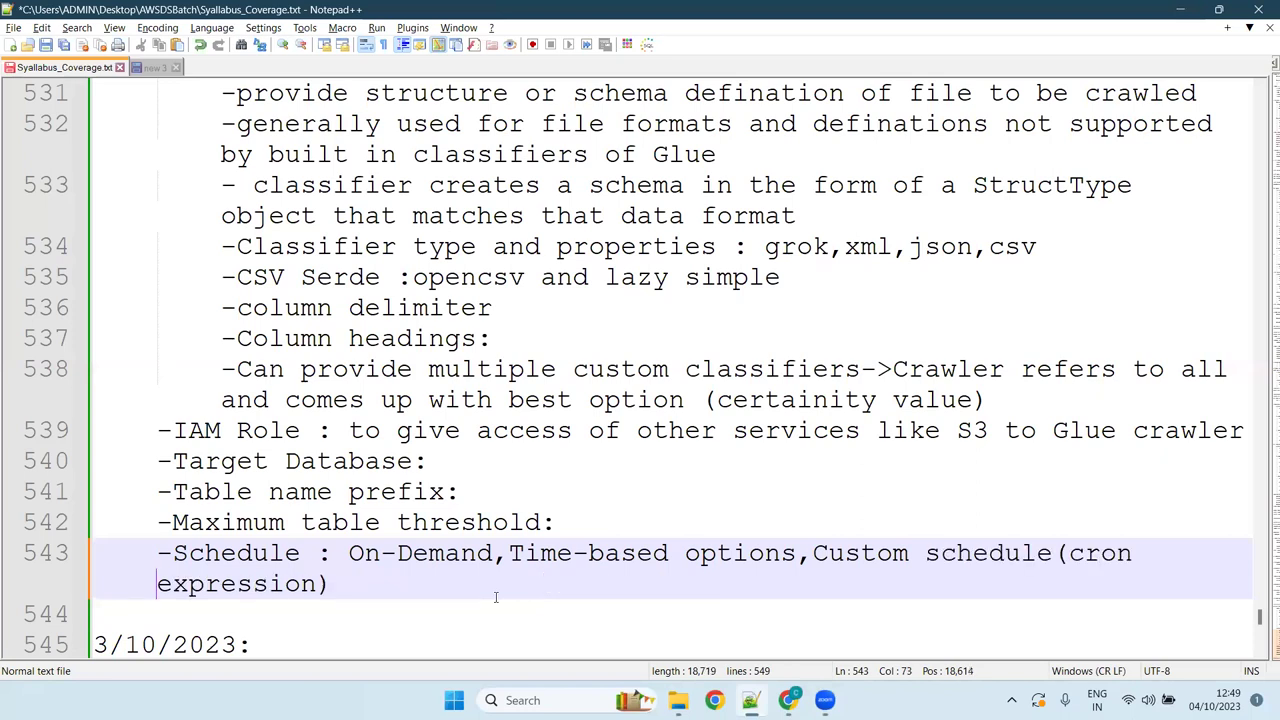
key("Tab")
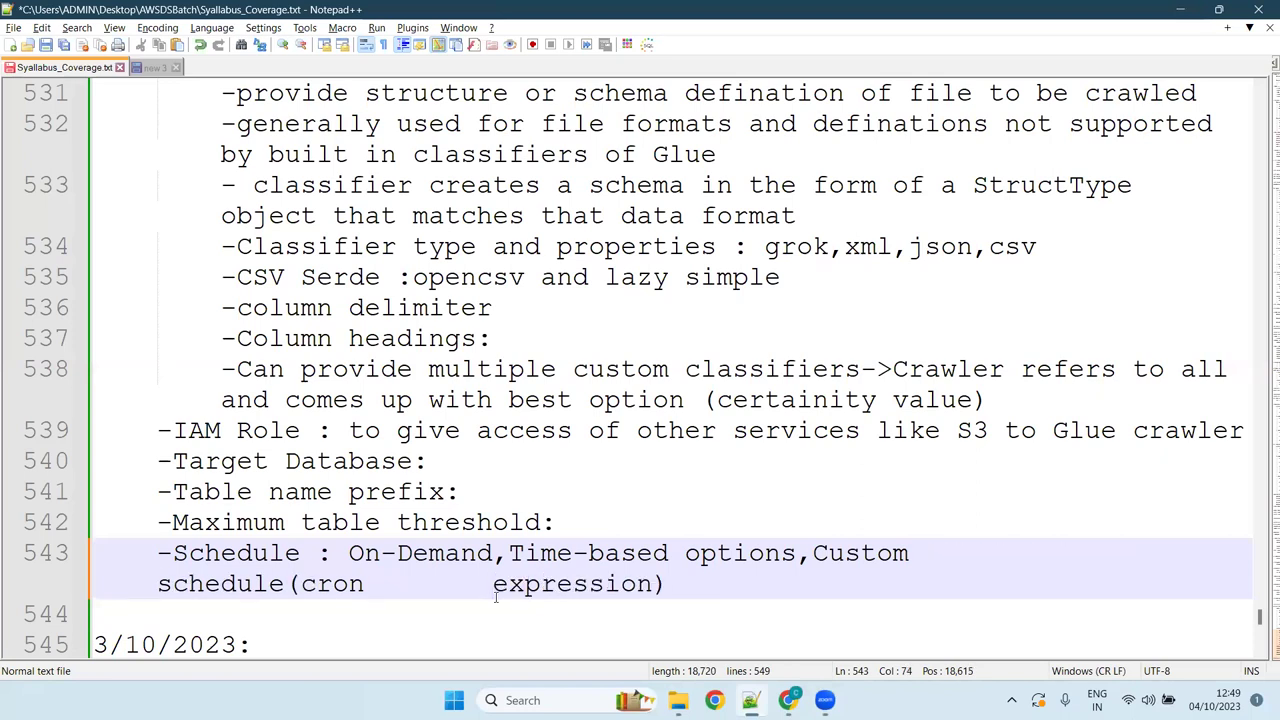
key("BackSpace")
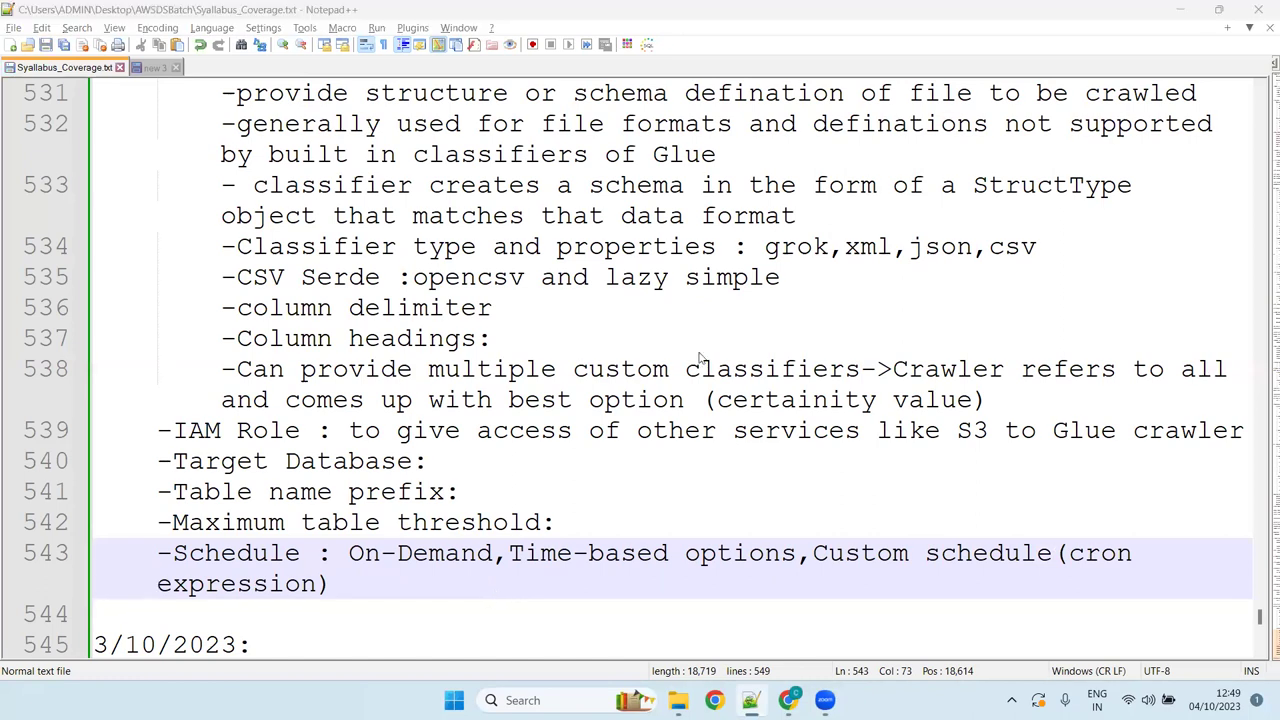
Switch to the AWS Glue console, run customer_crawler, and refresh its list of crawler runs.
key("alt+Tab")
scroll(688, 484, "down", 2)
scroll(760, 443, "up", 2)
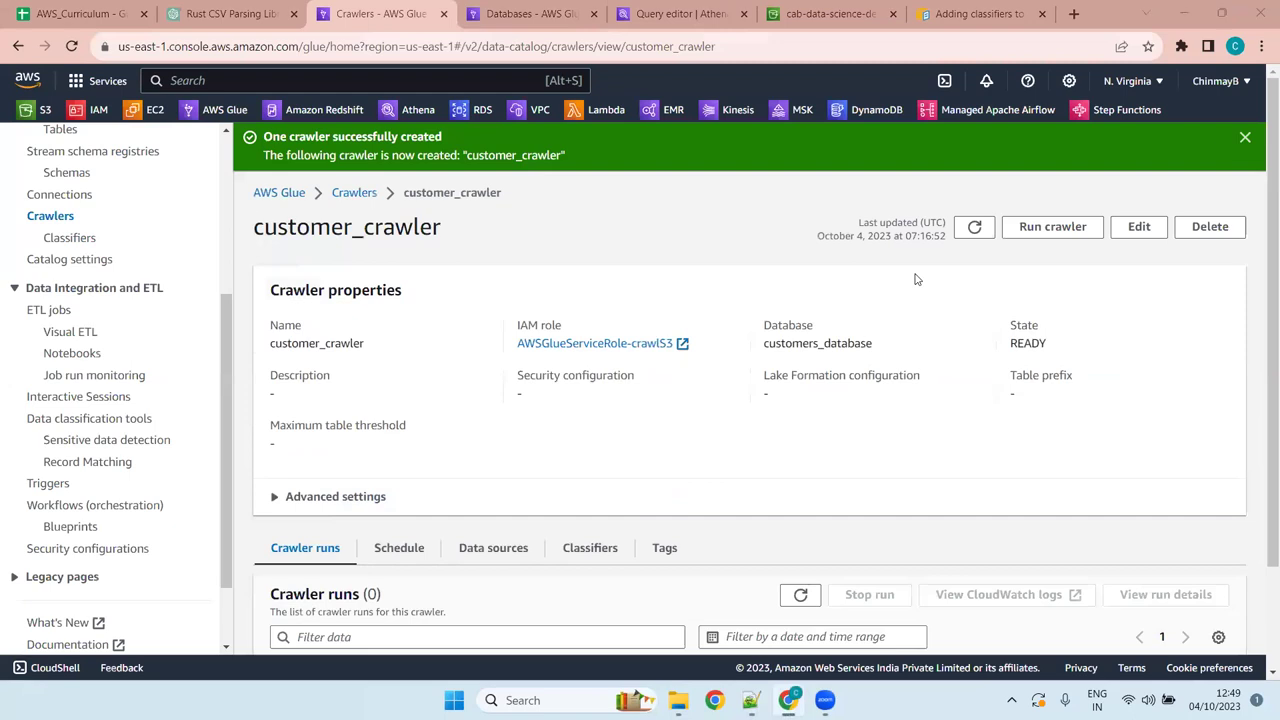
left_click(1047, 230)
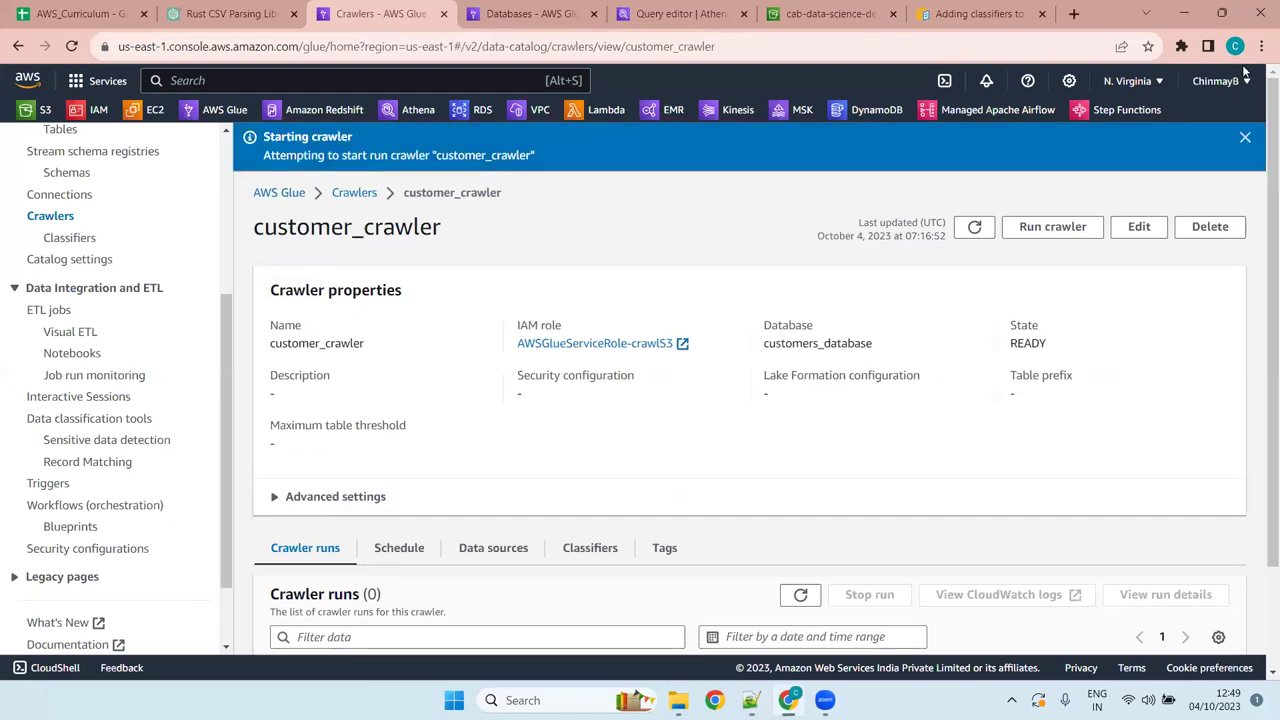
scroll(633, 323, "down", 2)
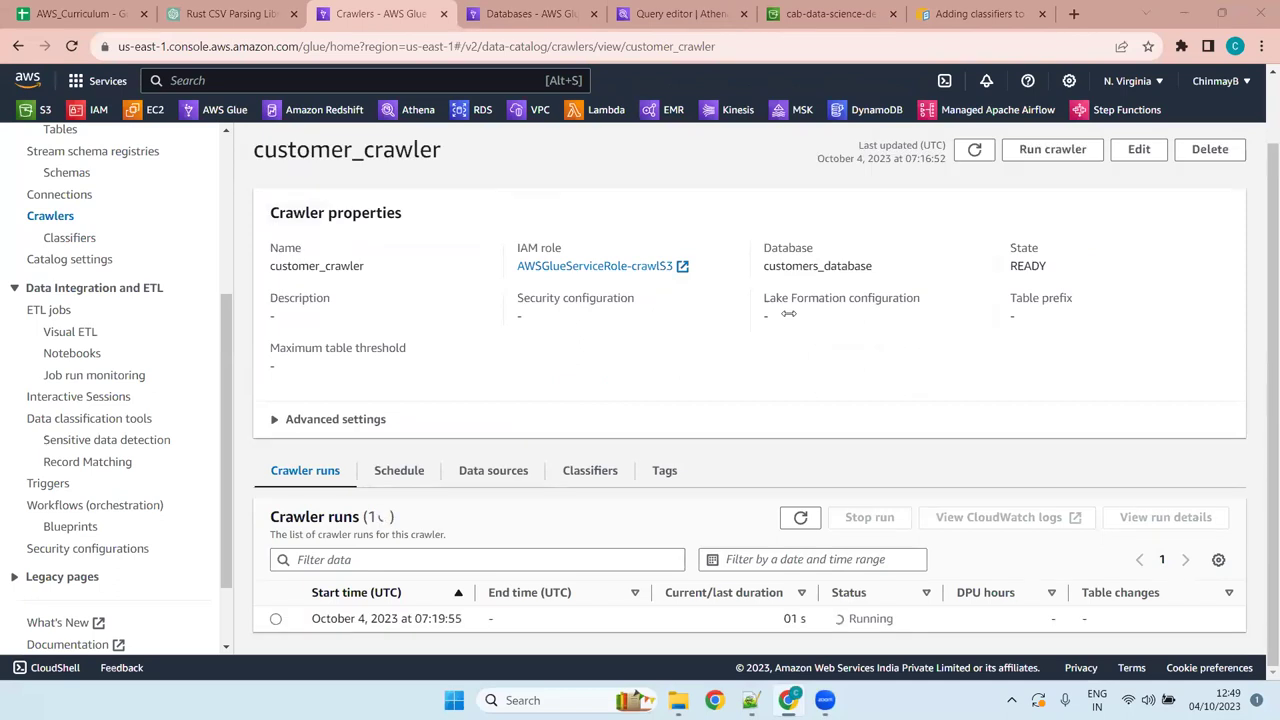
left_click(800, 518)
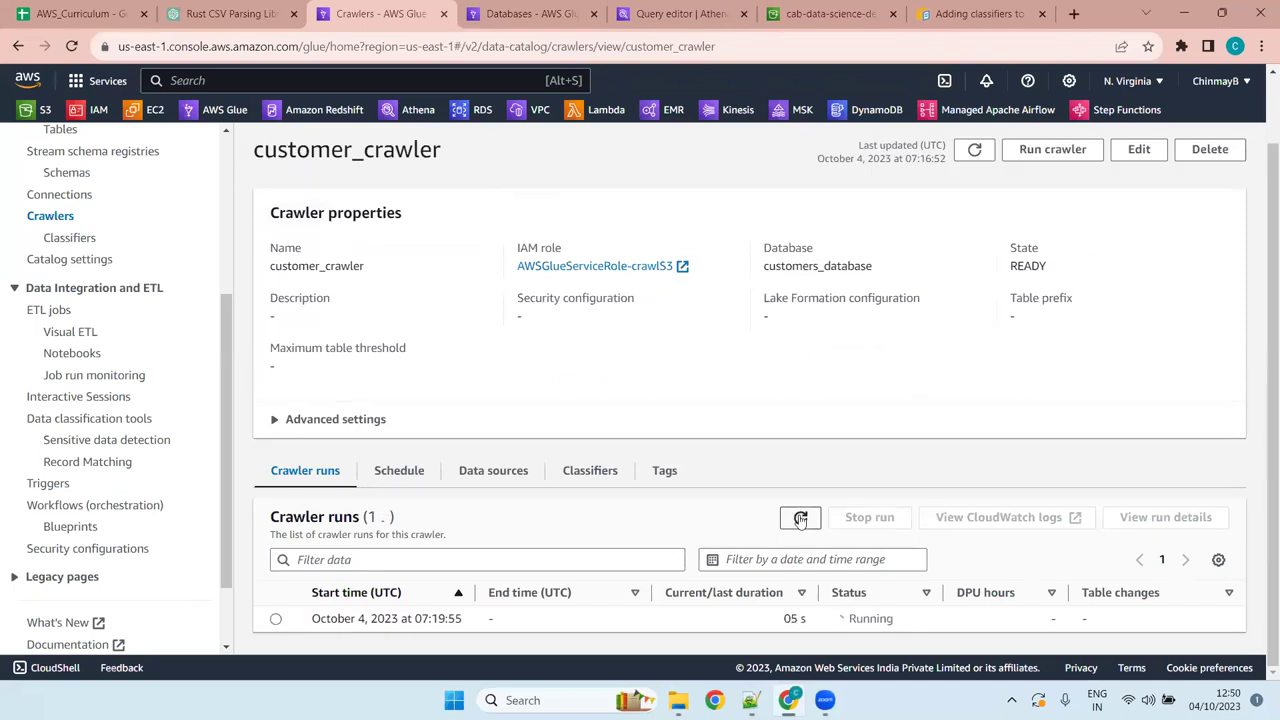
Switch to Notepad++ and look through the Glue crawler notes around the Custom Classifiers section.
mouse_move(795, 692)
left_click(750, 700)
left_click_drag(367, 607, 110, 215)
scroll(142, 341, "up", 15)
left_click_drag(142, 341, 208, 272)
scroll(158, 522, "down", 8)
scroll(155, 455, "down", 8)
scroll(208, 272, "up", 9)
scroll(208, 272, "down", 4)
scroll(208, 272, "down", 5)
left_click(221, 215)
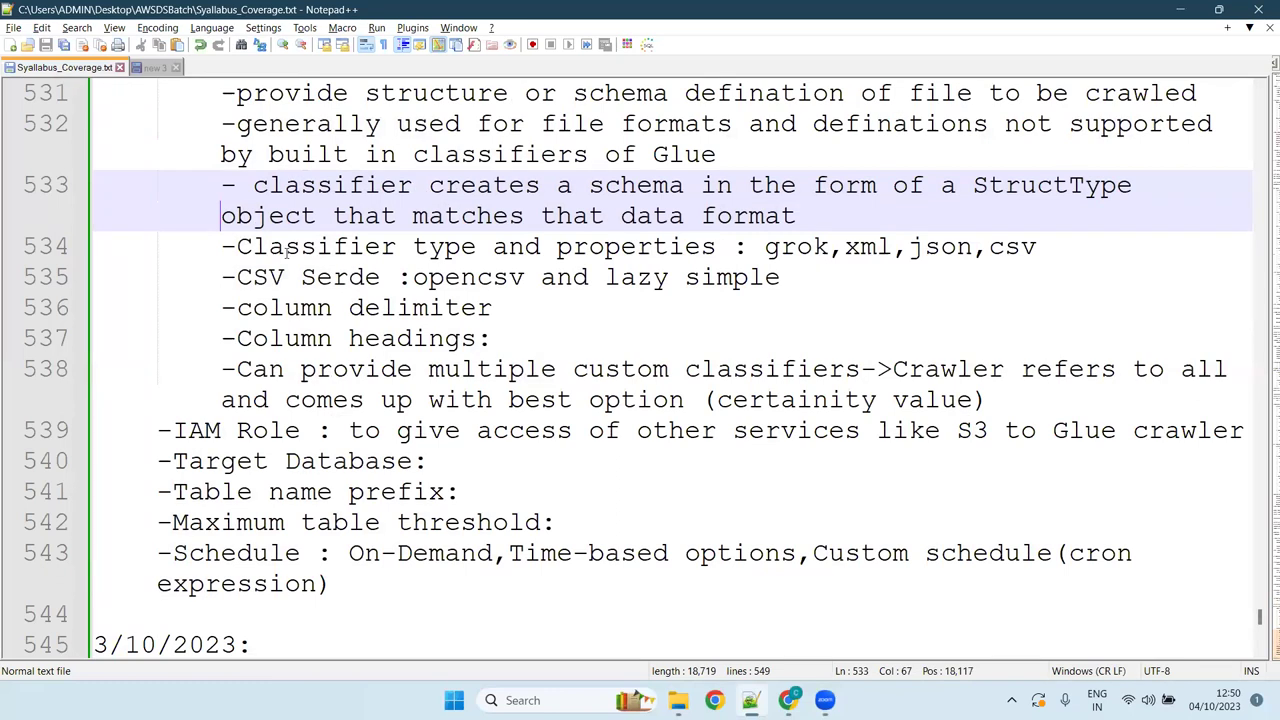
Add the unindented heading "B]Glue Job" below the Schedule note, just above the 3/10/2023 entry.
key("Down")
key("Down")
key("Down")
key("Down")
key("Down")
key("Down")
key("Down")
key("Down")
key("Down")
key("Down")
key("Down")
key("Down")
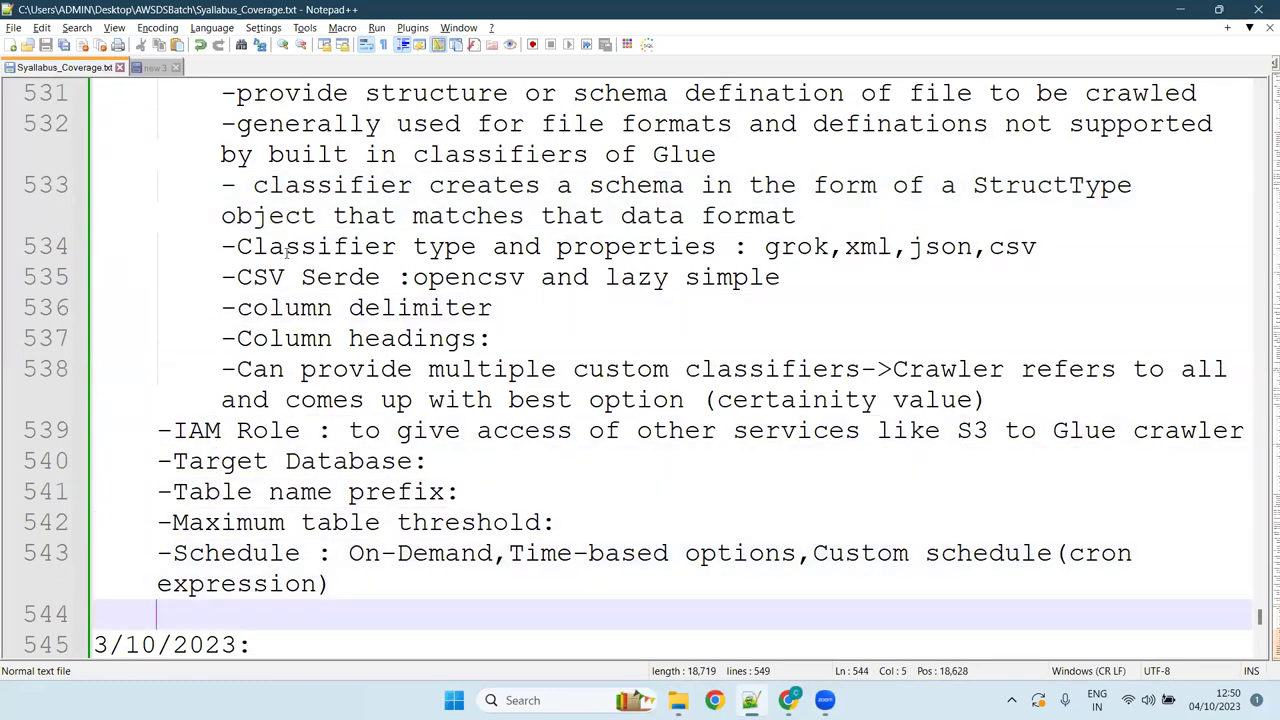
key("Return")
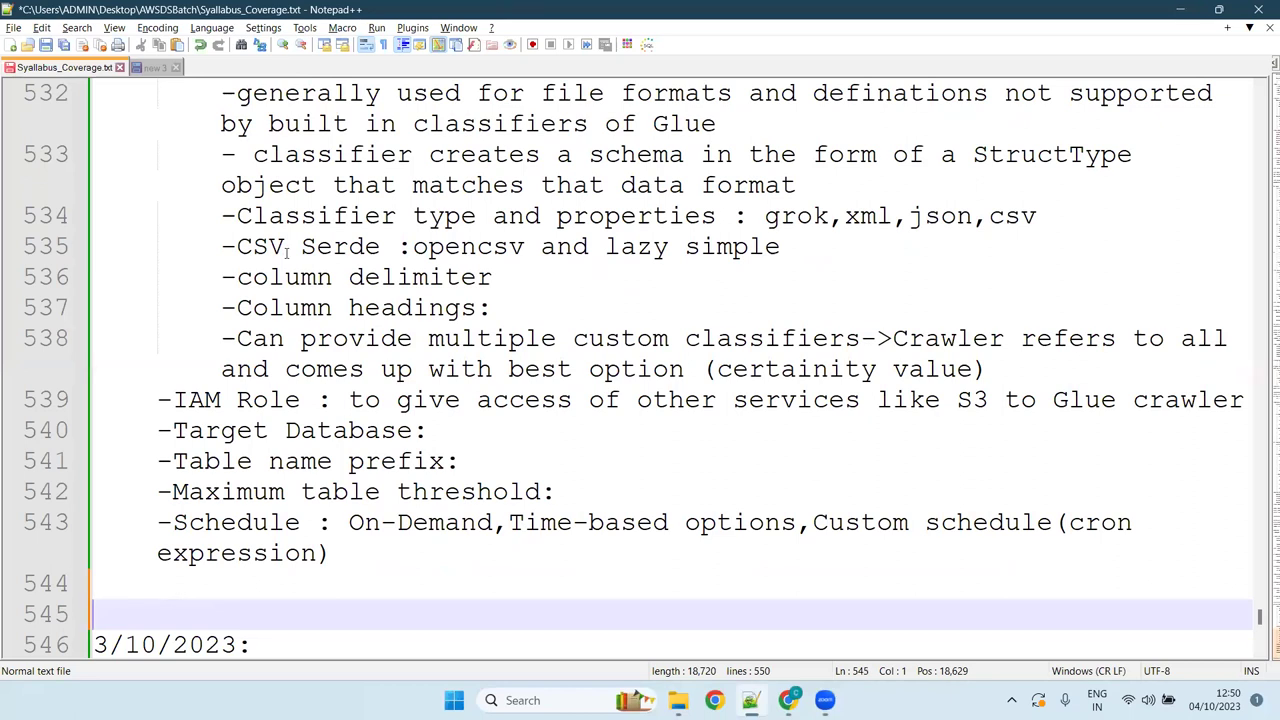
type("B]Glue Job")
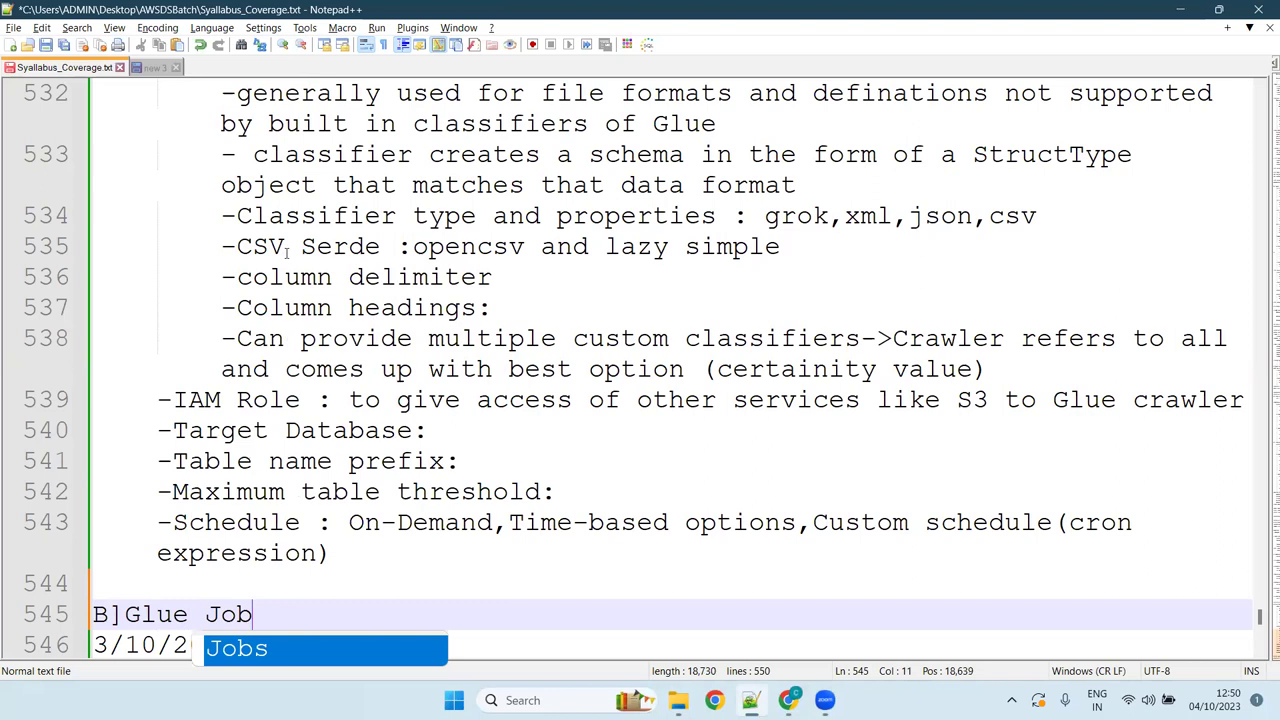
Change the new heading to "B]Glue ETL Job:" and start an empty line below it.
key("Left")
key("Left")
key("Left")
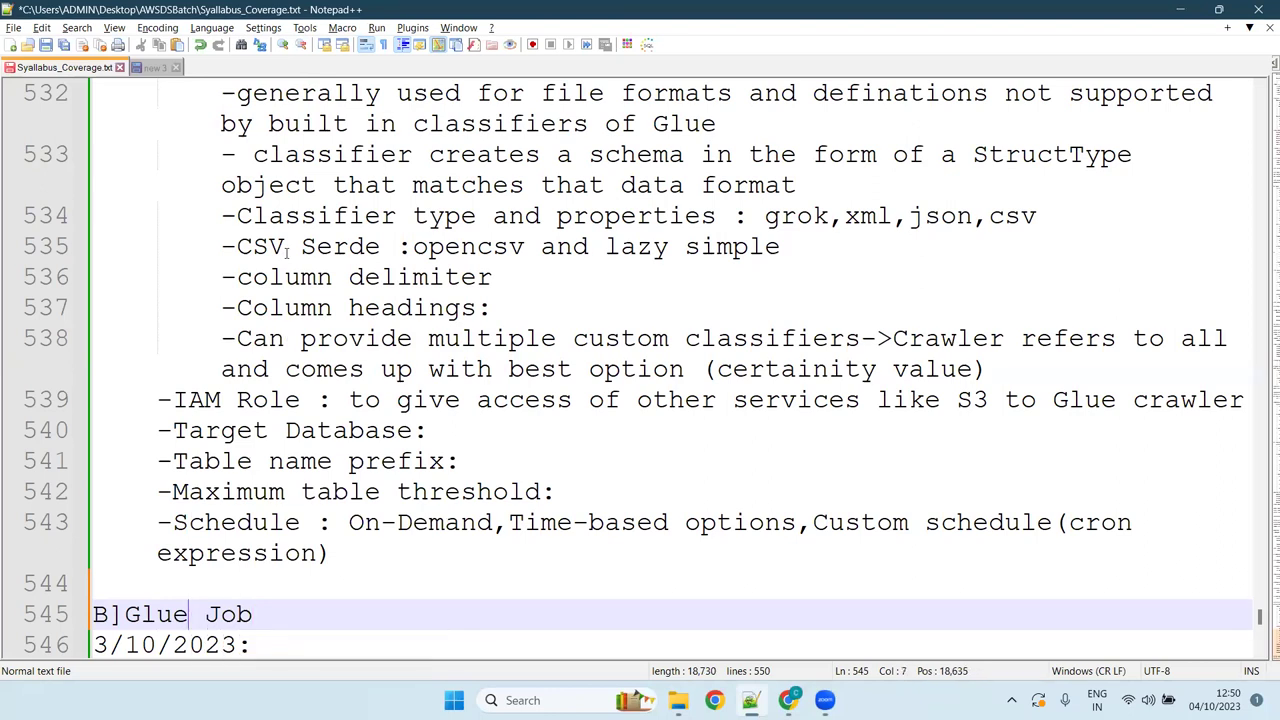
type("ETL")
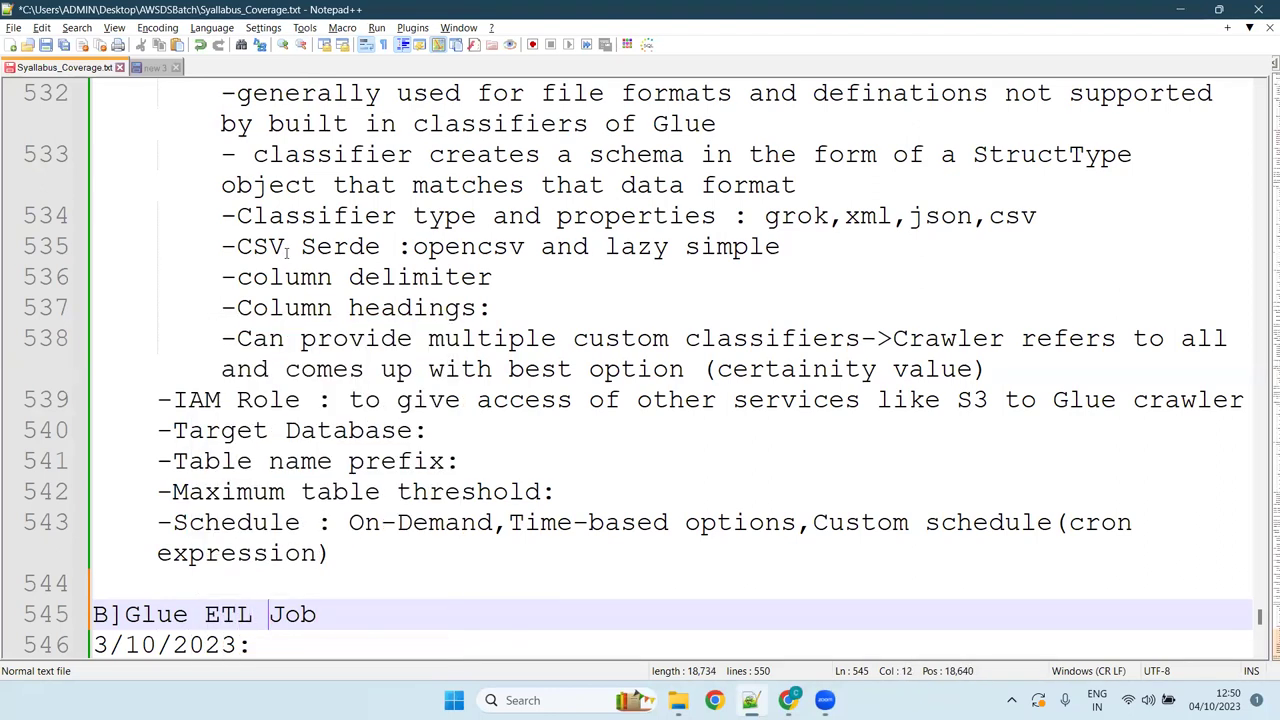
key("Right")
key("Right")
key("Right")
type(":")
key("Return")
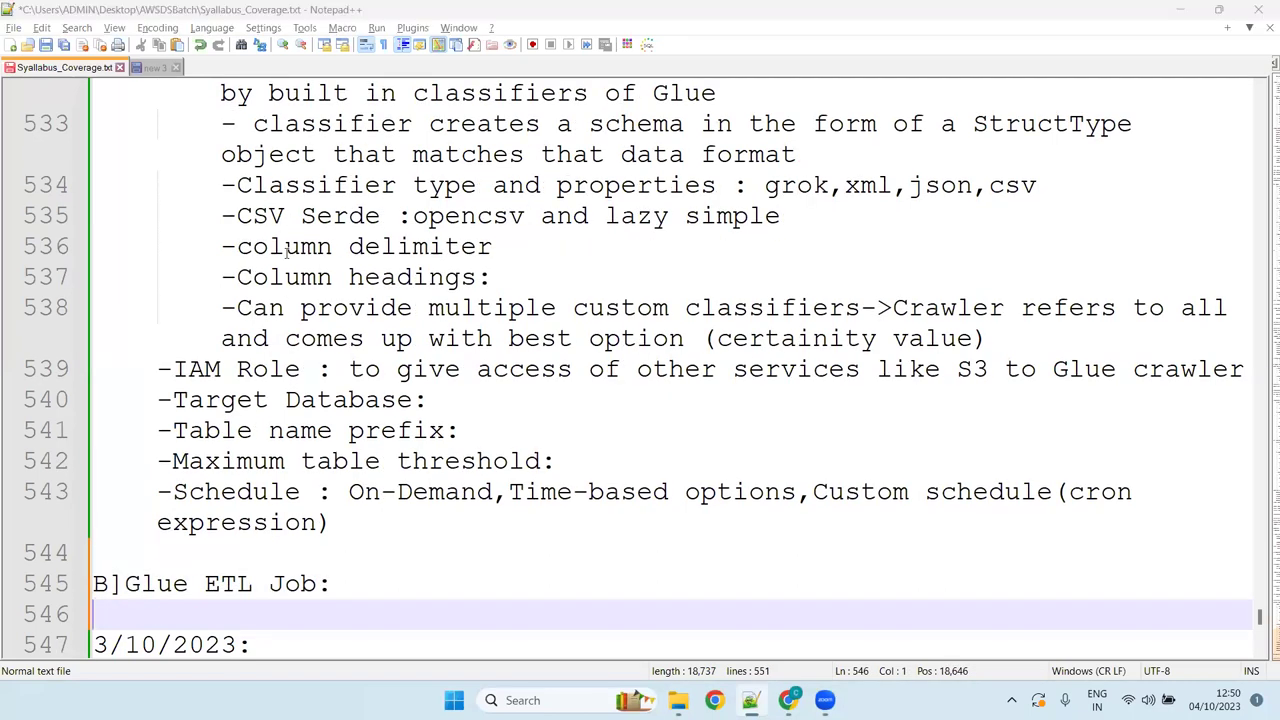
Switch to the AWS Glue console to check the status of the customer_crawler run.
key("alt+Tab")
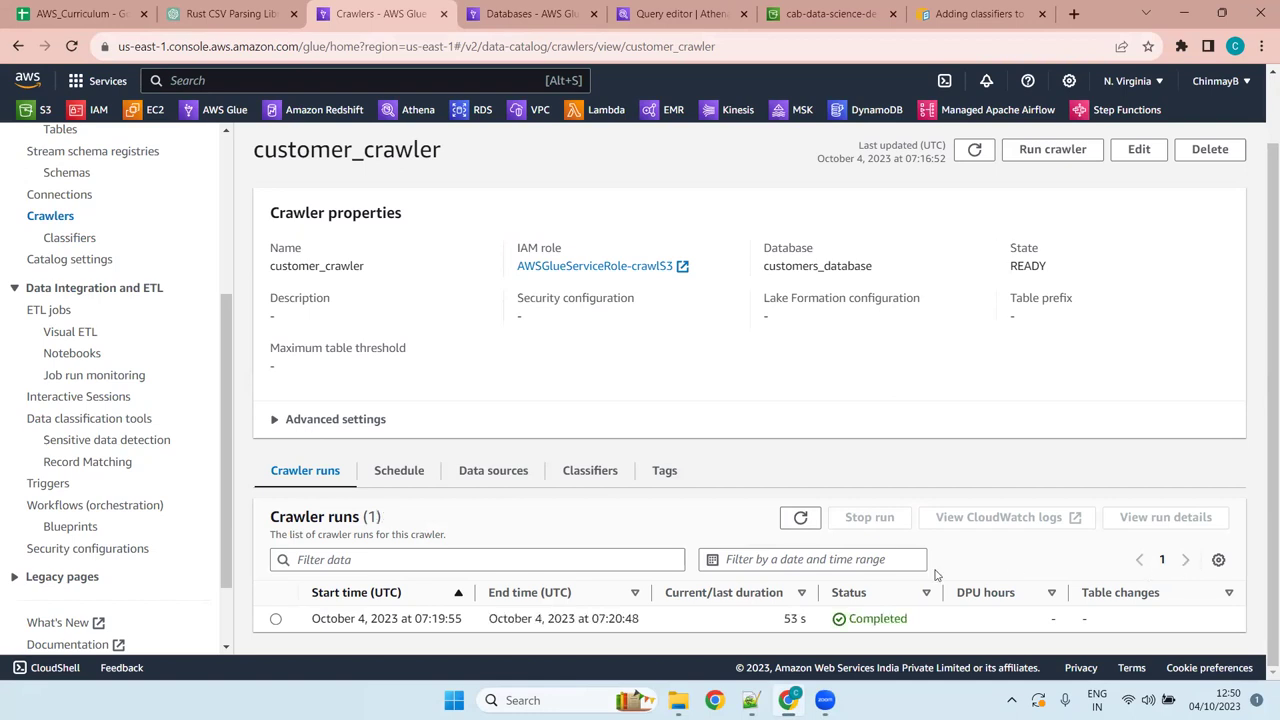
Refresh the customer_crawler run list to check the table changes of the completed run.
left_click(800, 518)
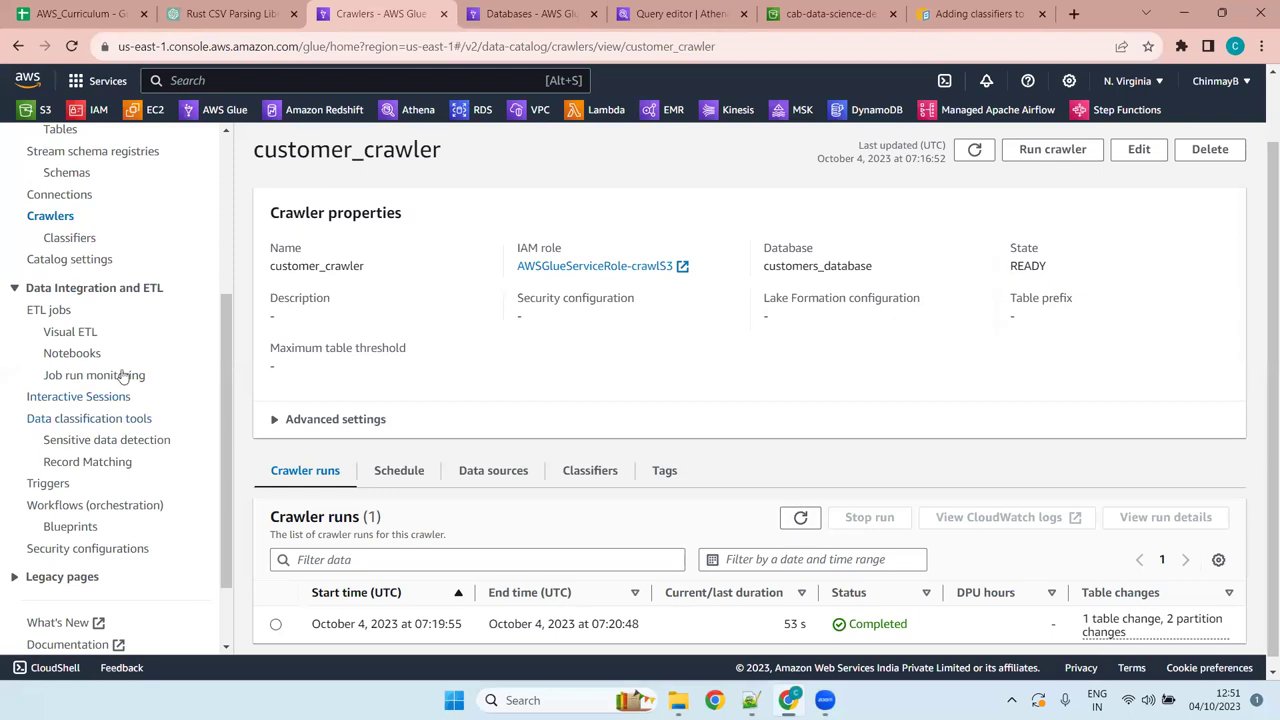
scroll(123, 374, "up", 3)
scroll(126, 376, "down", 4)
scroll(126, 378, "up", 4)
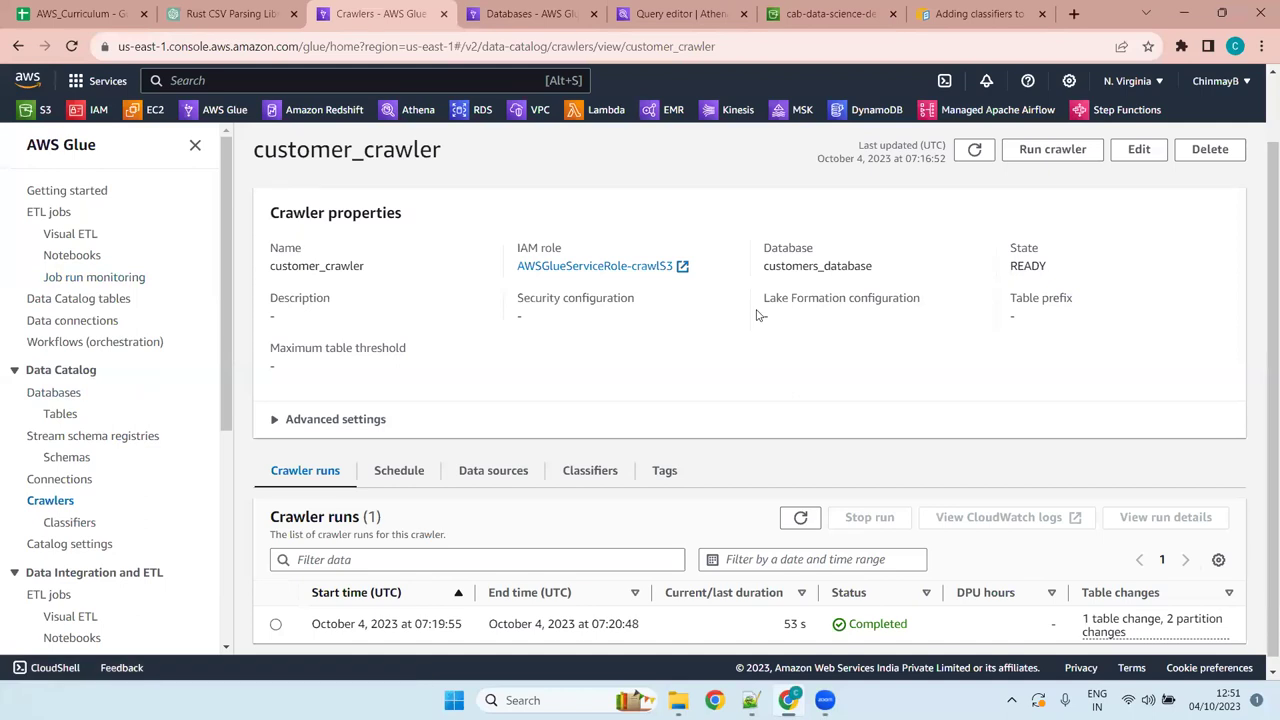
Open the customers_csv table of customers_database in the Data Catalog and review its schema.
left_click(54, 393)
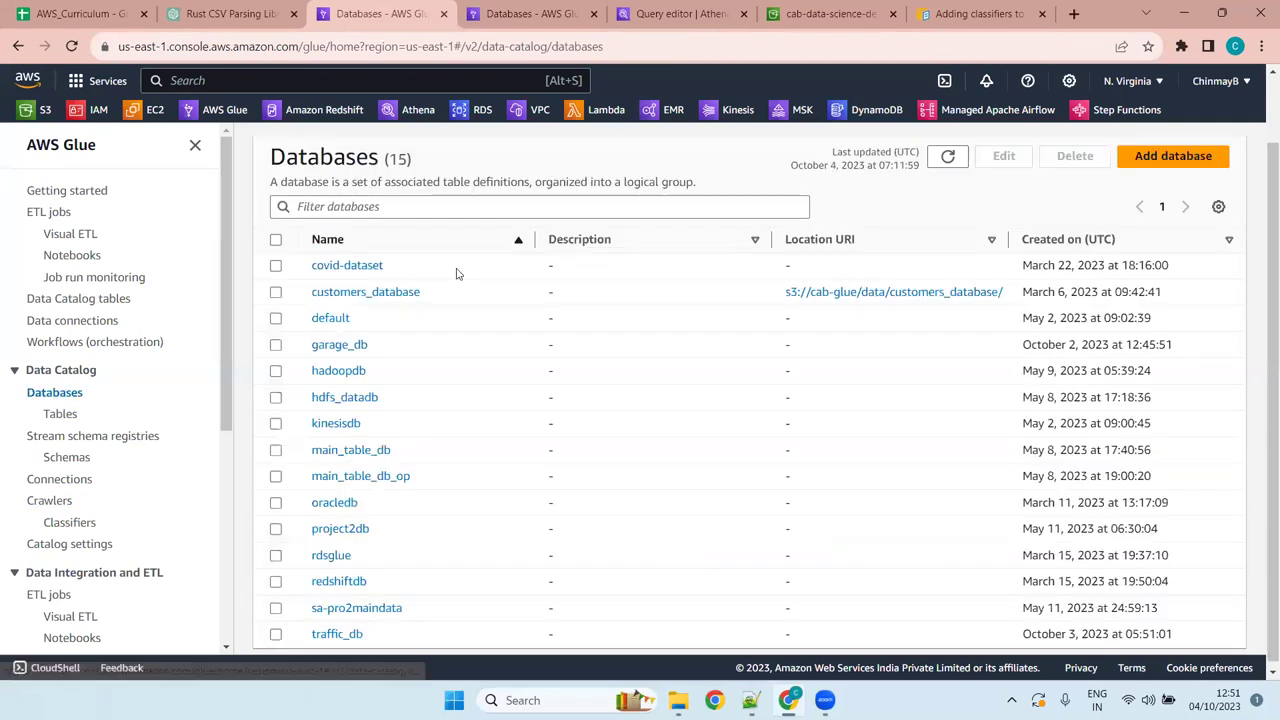
left_click(389, 295)
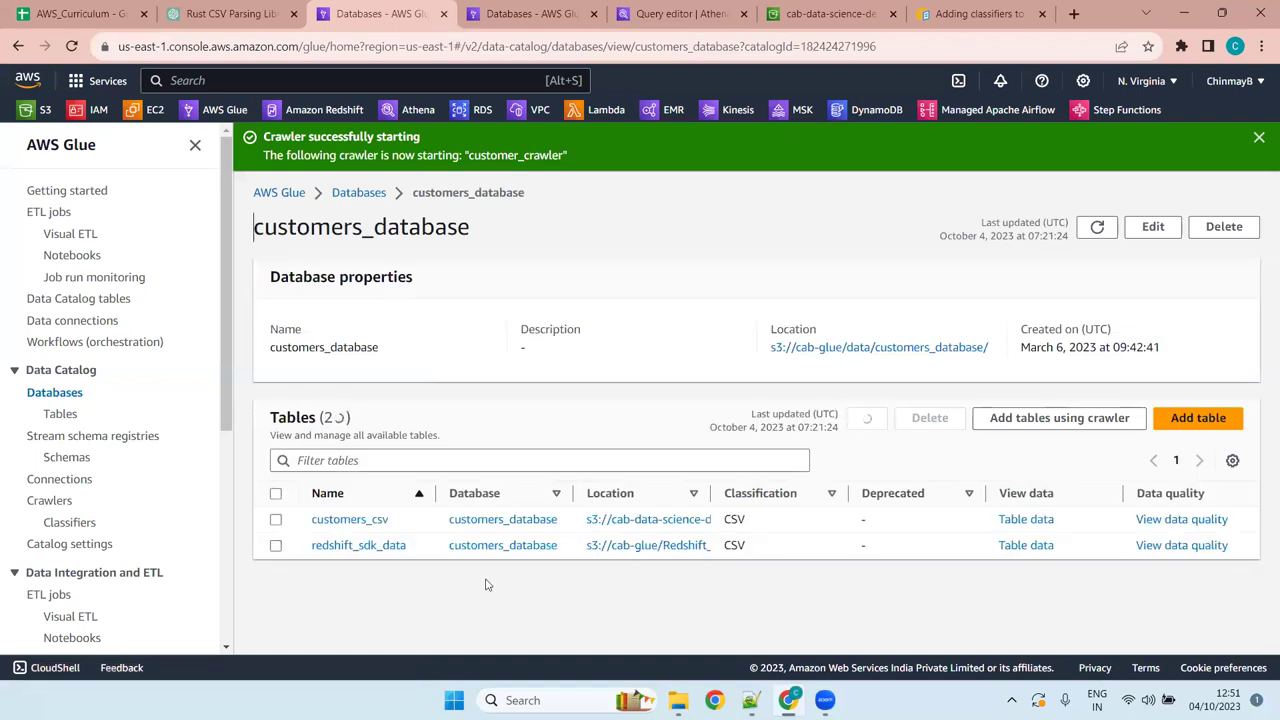
left_click(373, 521)
scroll(309, 406, "down", 5)
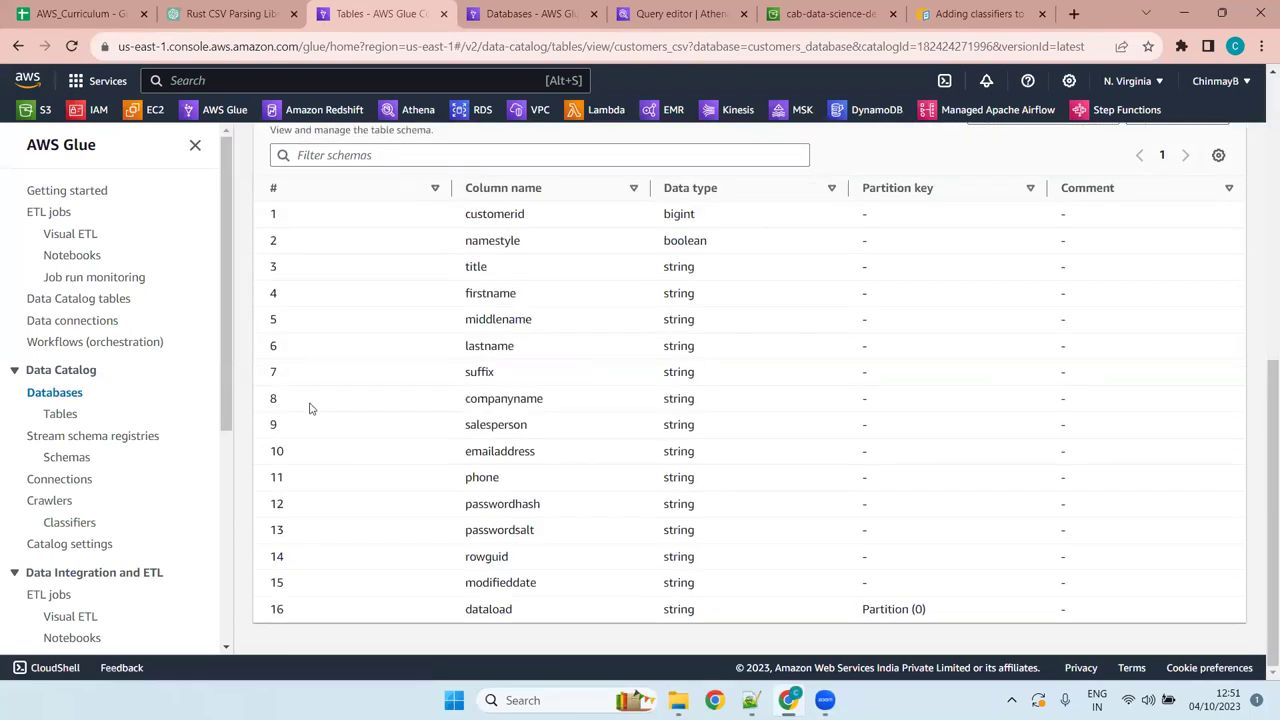
scroll(375, 404, "up", 4)
scroll(459, 424, "down", 5)
scroll(457, 428, "up", 5)
View the partitions of the customers_csv table and check the dataload partition column.
left_click(399, 488)
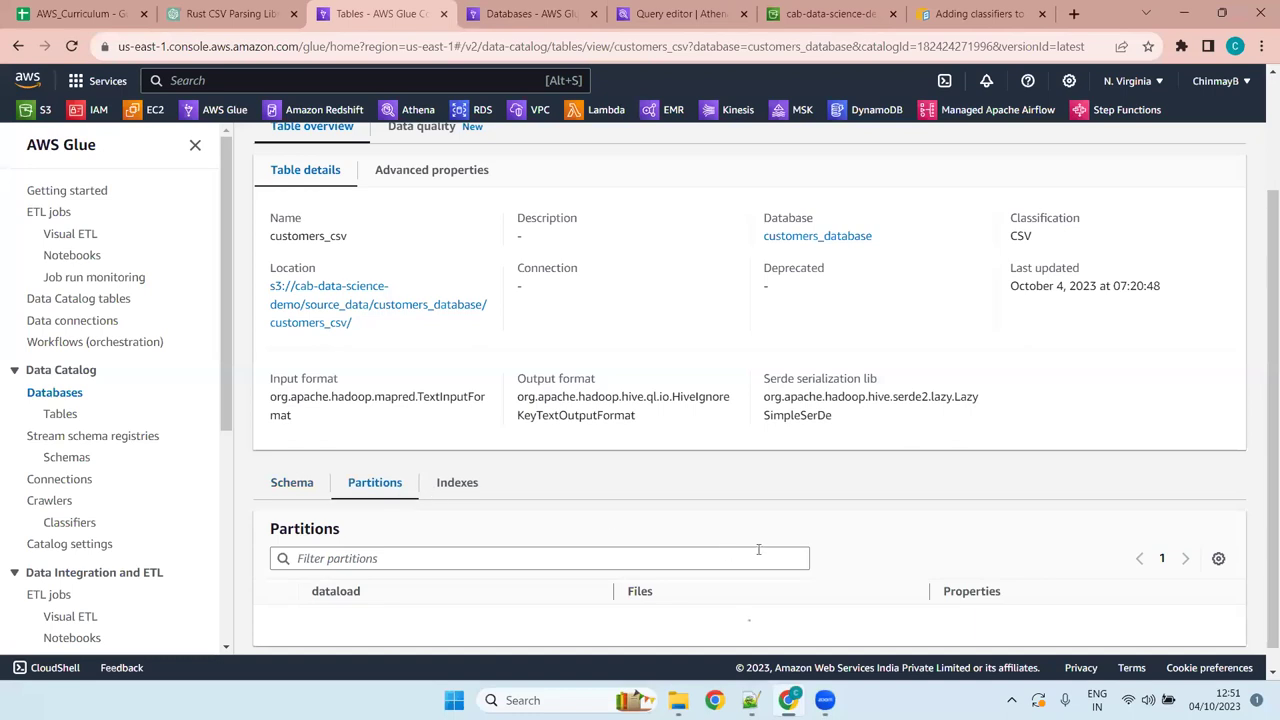
scroll(820, 553, "down", 1)
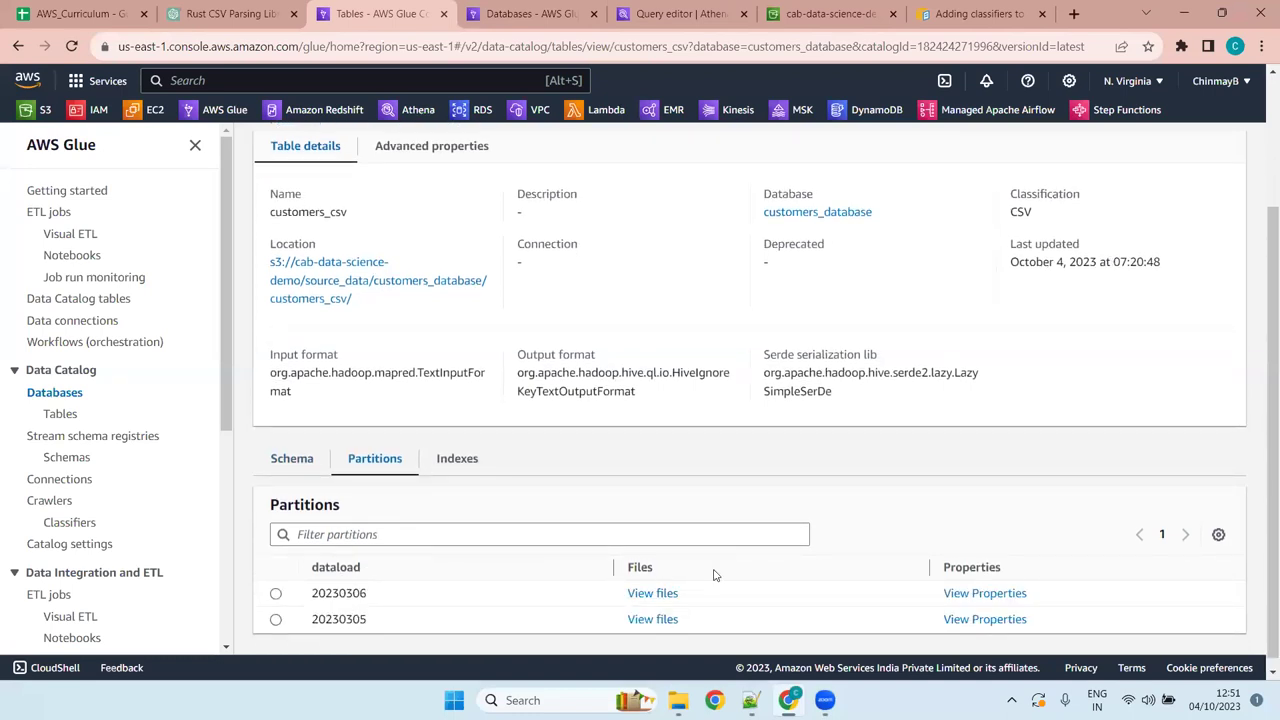
left_click_drag(363, 568, 292, 568)
Examine the customers_csv schema columns, especially the dataload column and its partition key.
left_click(267, 460)
scroll(840, 514, "down", 4)
scroll(840, 523, "up", 4)
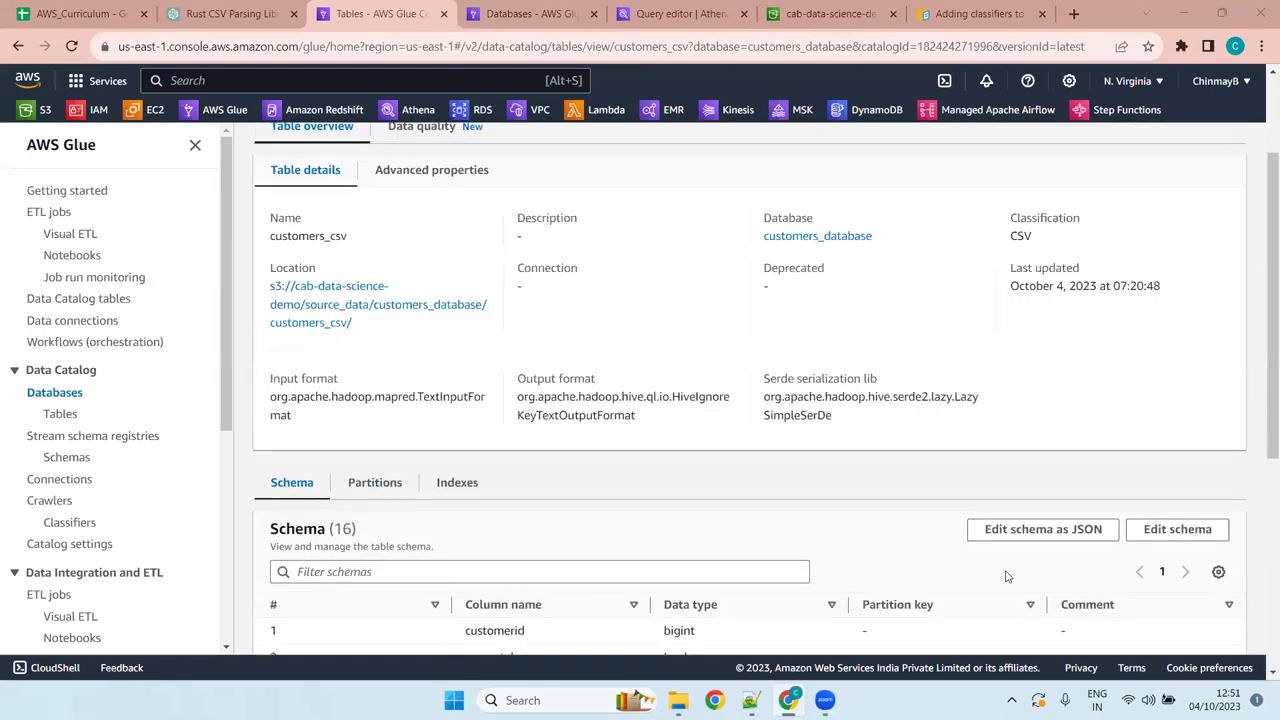
scroll(864, 503, "down", 4)
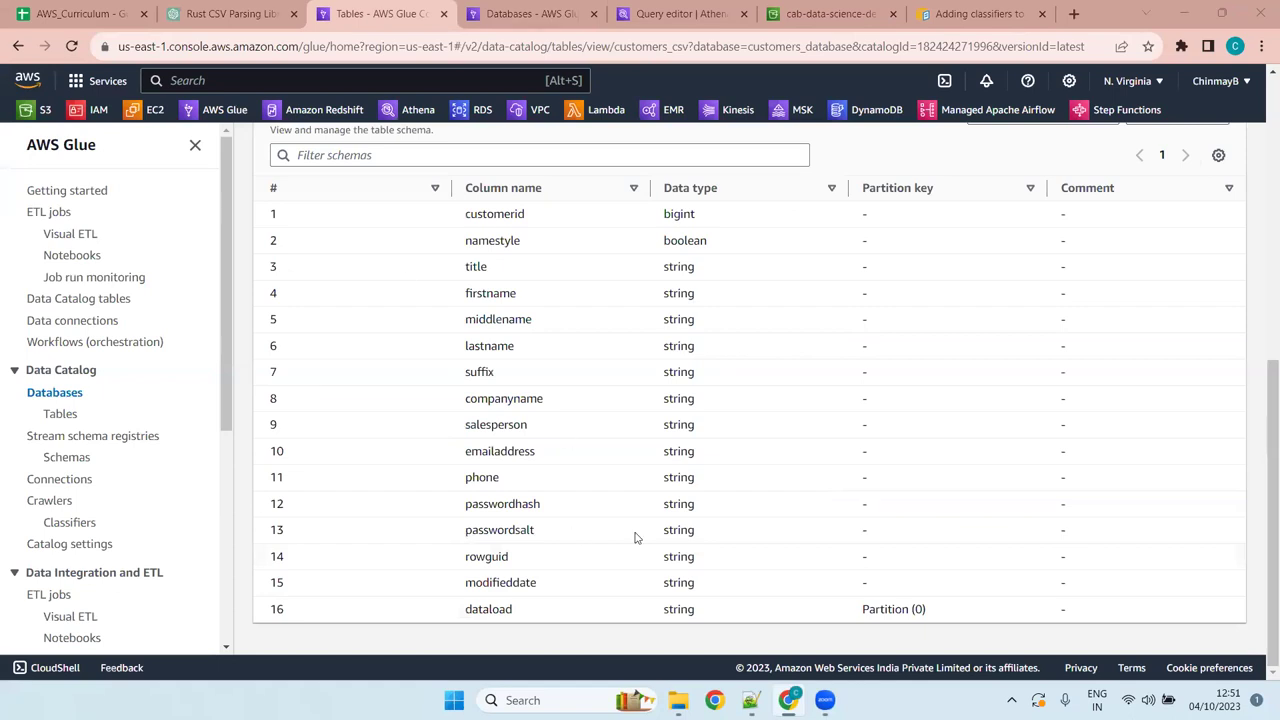
left_click_drag(457, 211, 570, 556)
left_click(578, 545)
left_click_drag(445, 622, 735, 625)
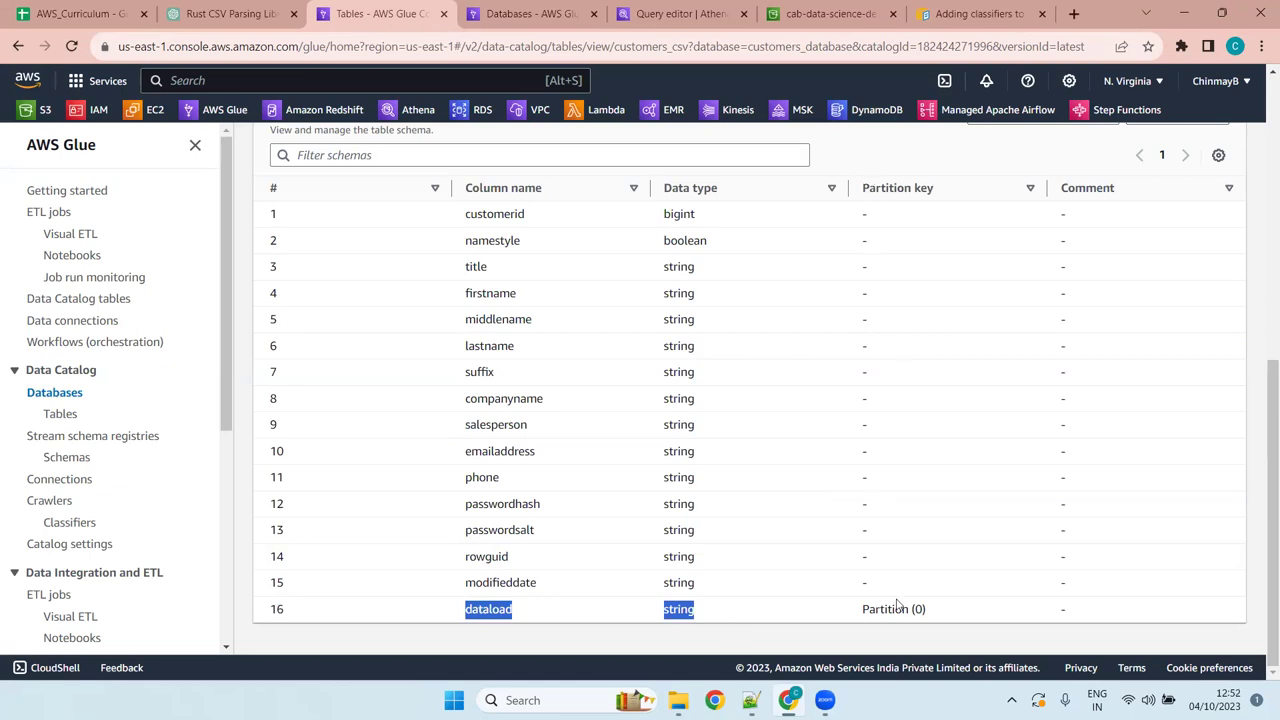
left_click_drag(952, 609, 839, 612)
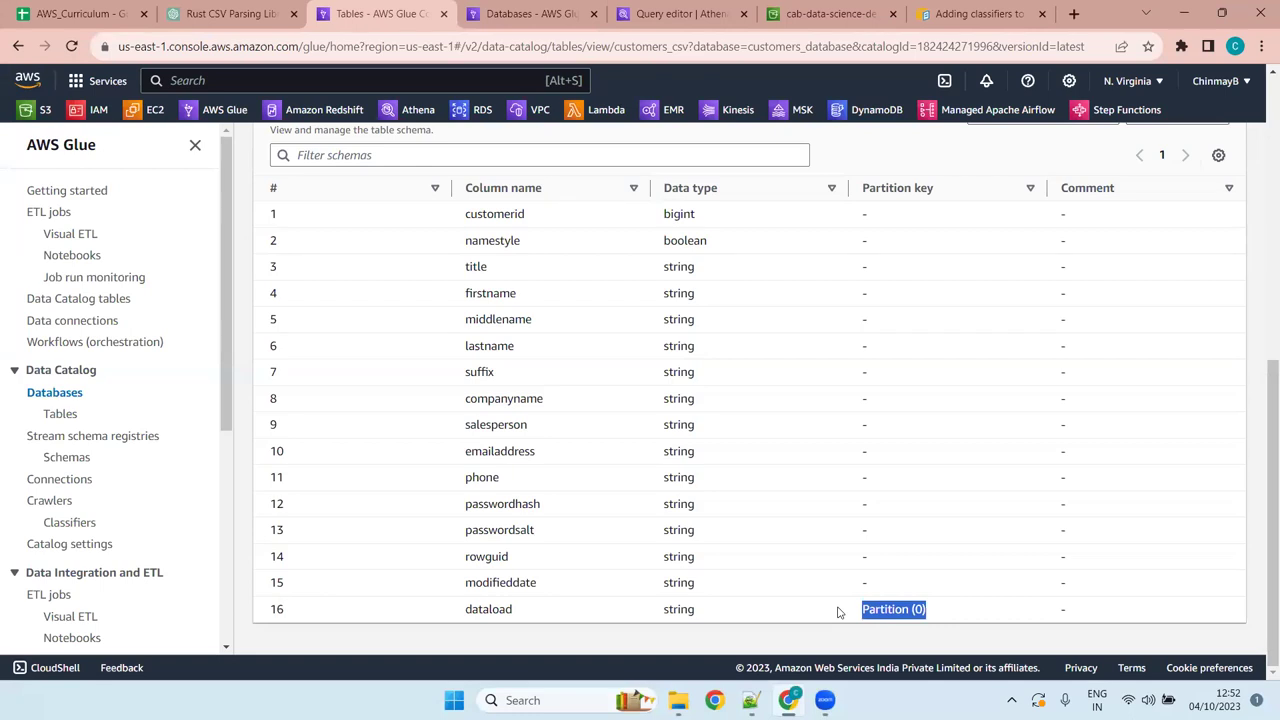
left_click(955, 622)
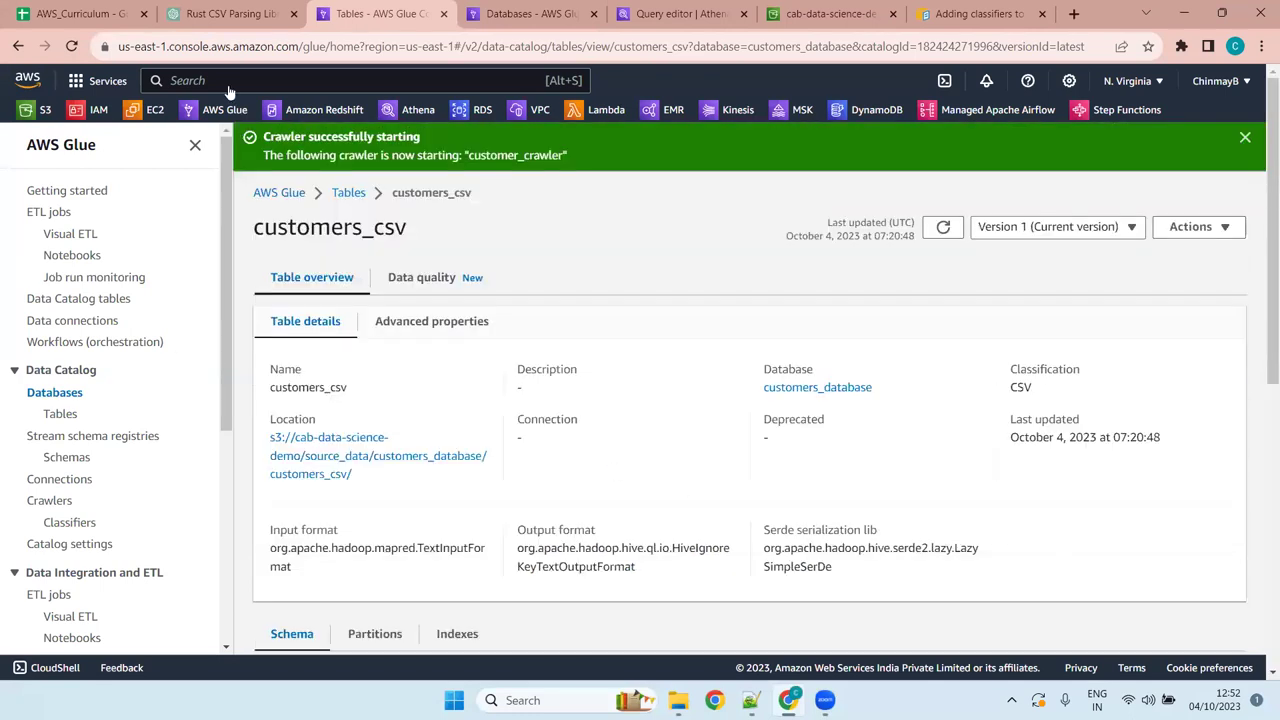
Switch to the Athena query editor and select customers_database as the database.
key("ctrl+Tab")
key("ctrl+Tab")
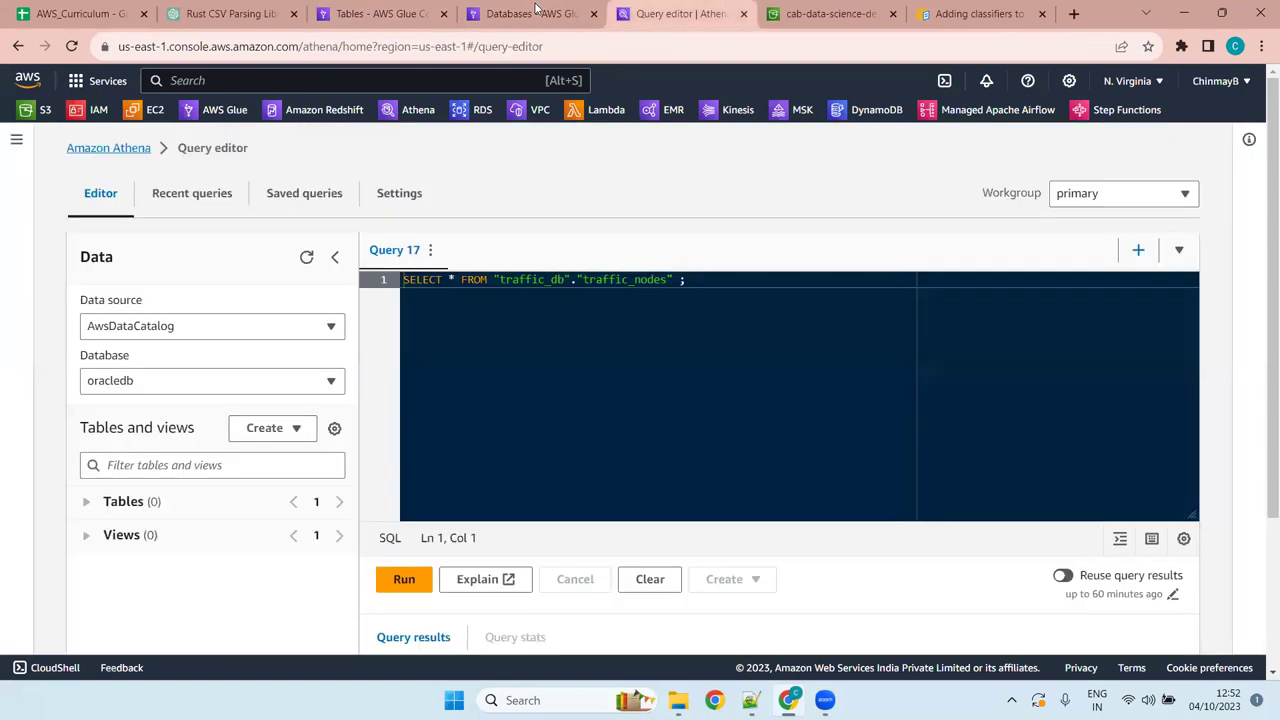
left_click(183, 380)
left_click(168, 162)
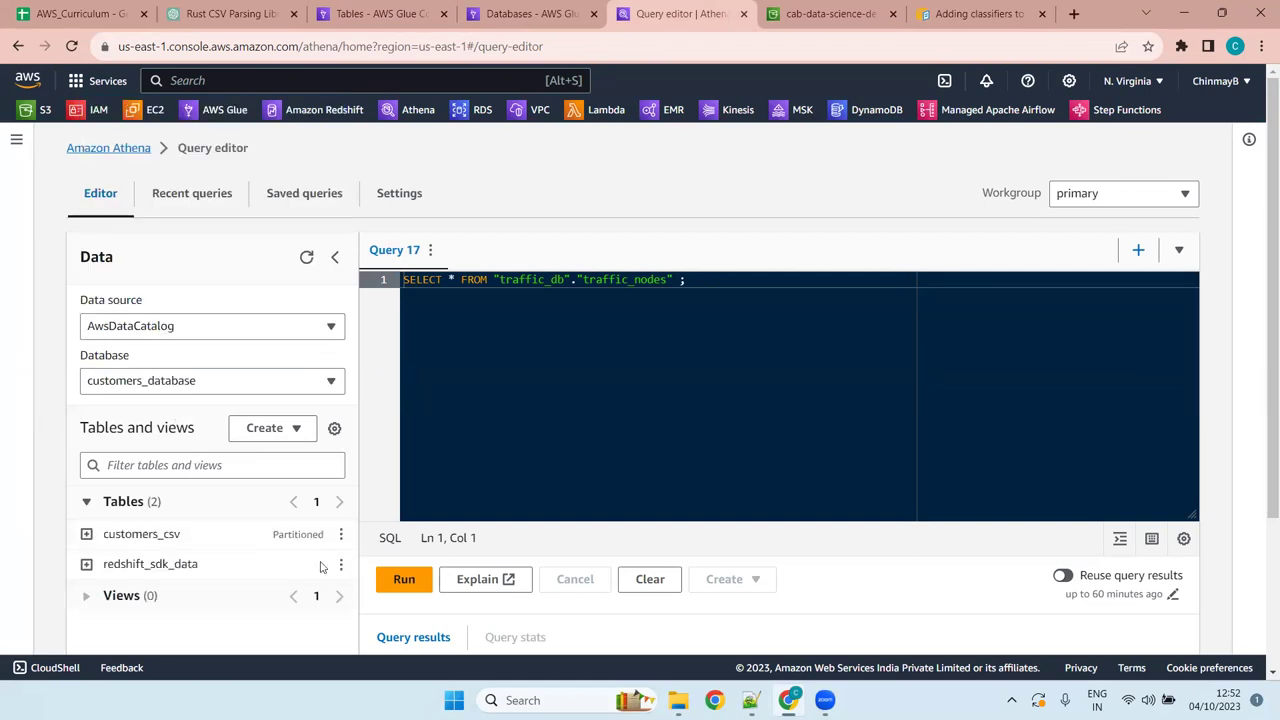
Preview the partitioned customers_csv table with a query limited to 10 rows.
left_click(341, 534)
left_click(341, 534)
left_click_drag(273, 534, 325, 531)
left_click(327, 540)
left_click(340, 537)
left_click(394, 303)
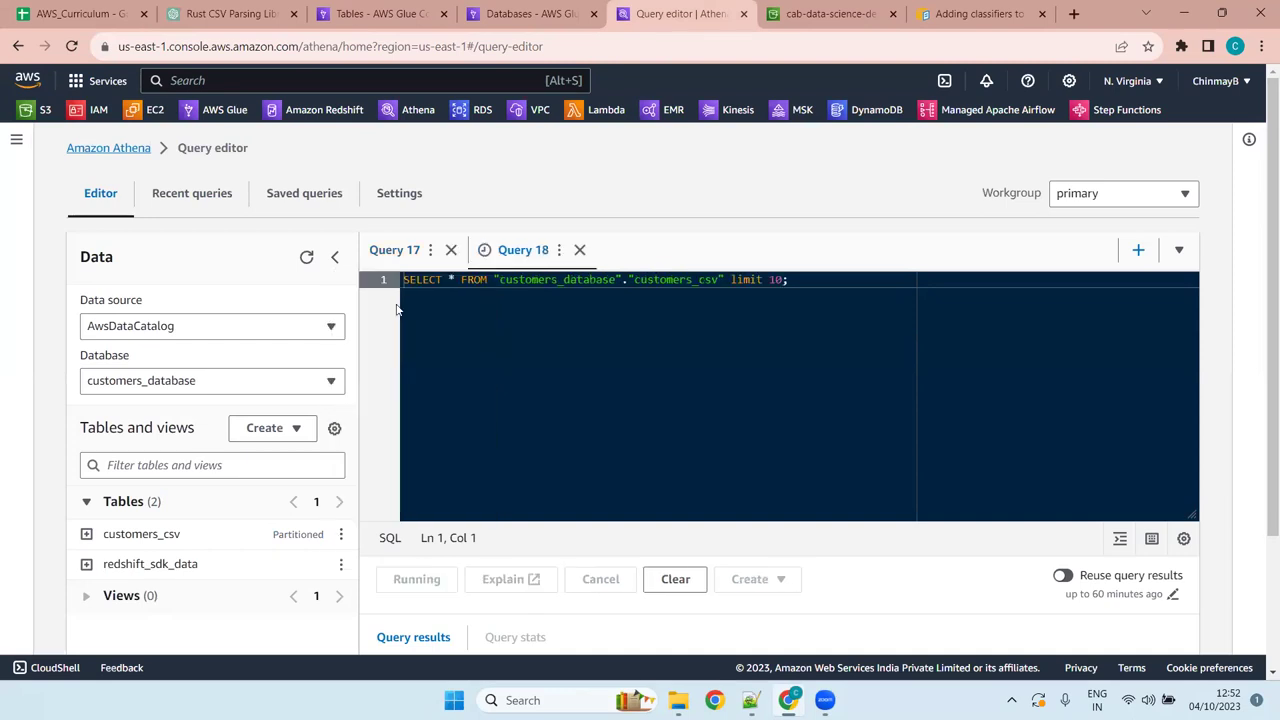
Examine the customers_csv query results across all columns through to dataload.
scroll(817, 434, "down", 3)
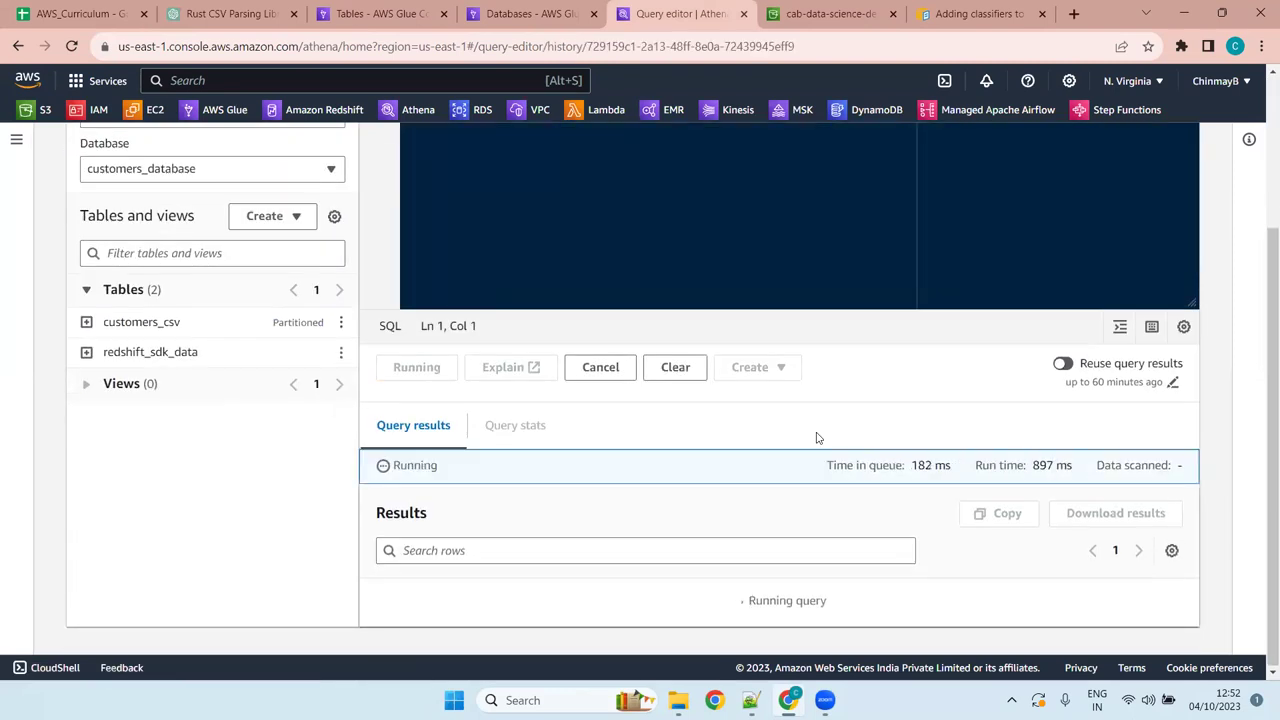
scroll(817, 437, "down", 4)
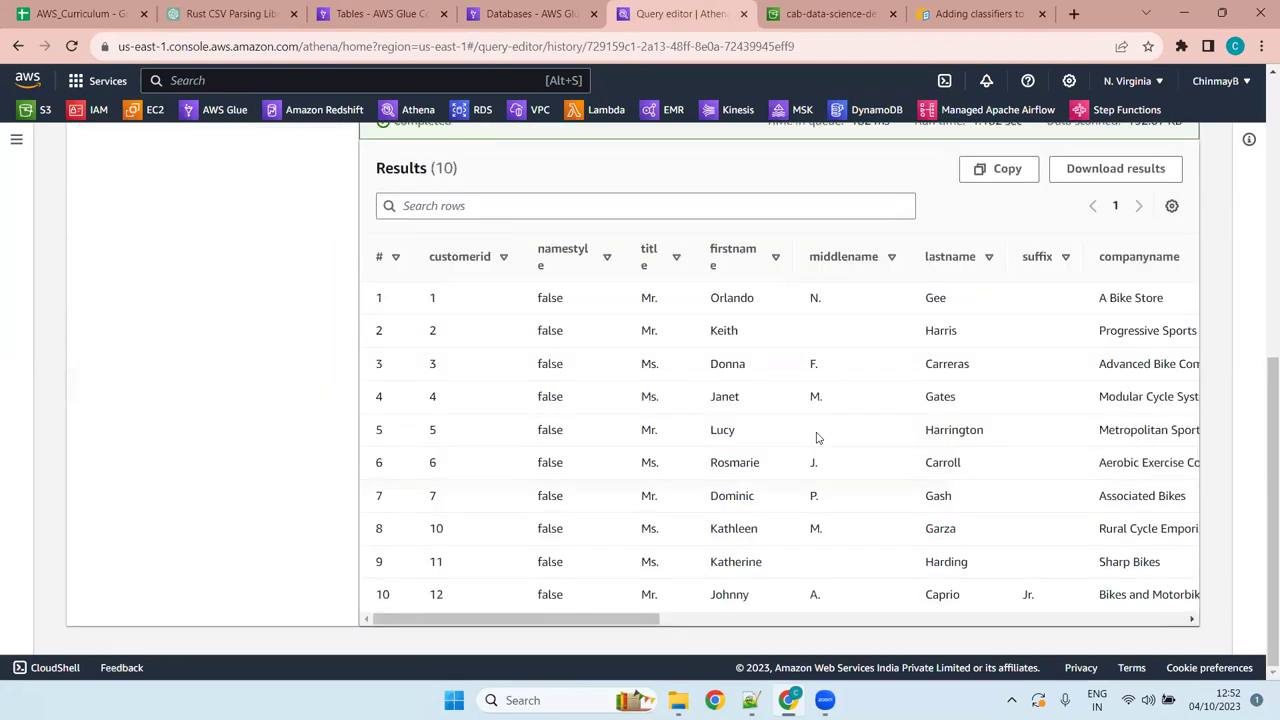
scroll(949, 355, "up", 4)
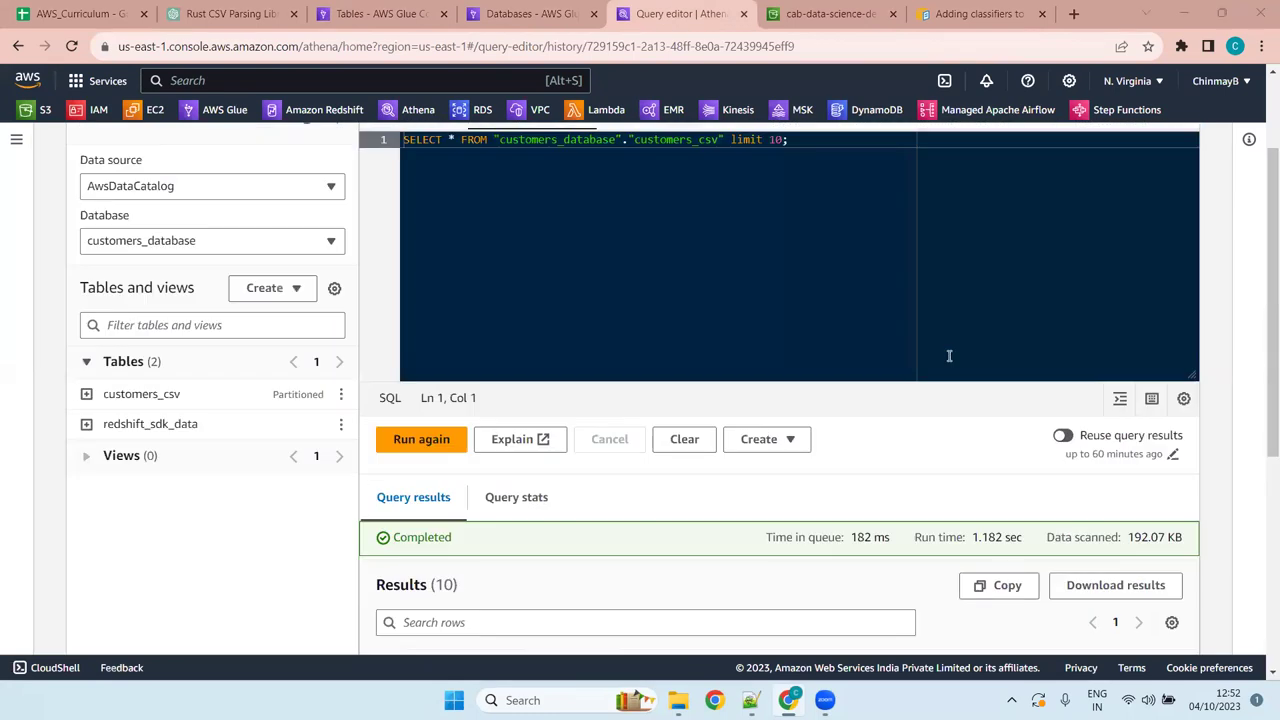
scroll(611, 622, "down", 4)
left_click_drag(609, 620, 1108, 622)
scroll(990, 314, "right", 3)
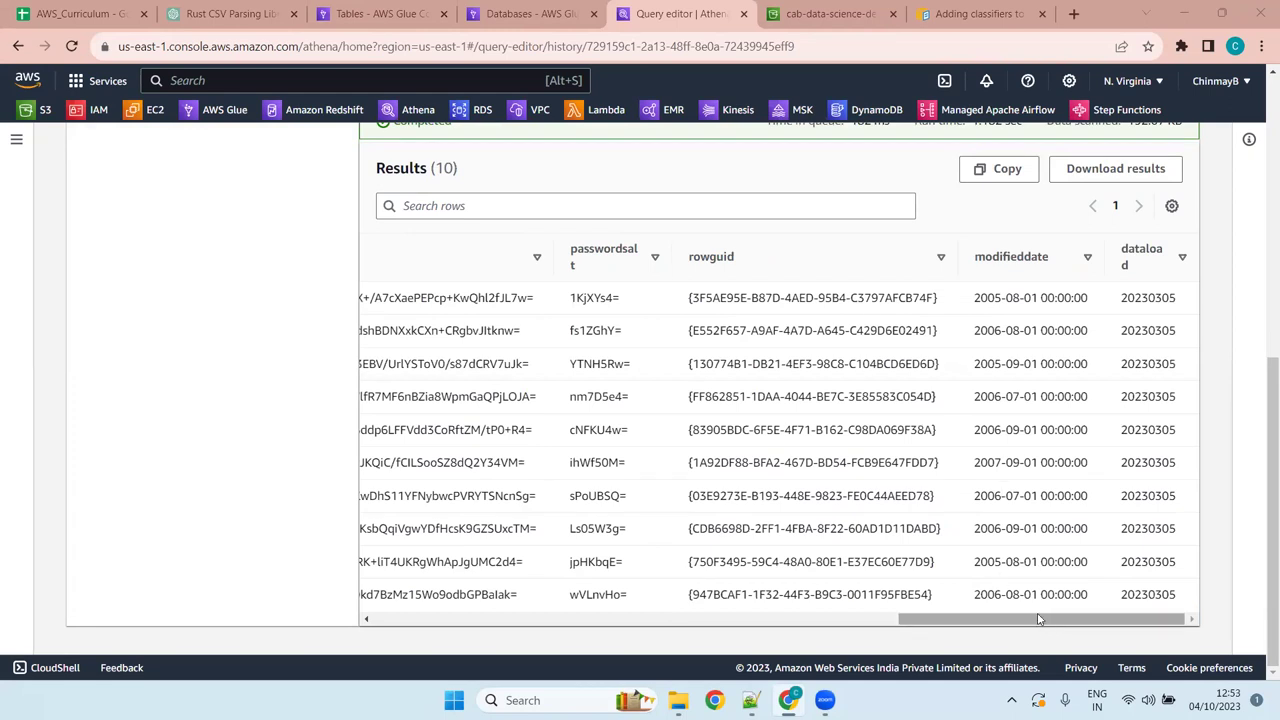
left_click_drag(1035, 626, 450, 651)
left_click_drag(1215, 647, 1058, 188)
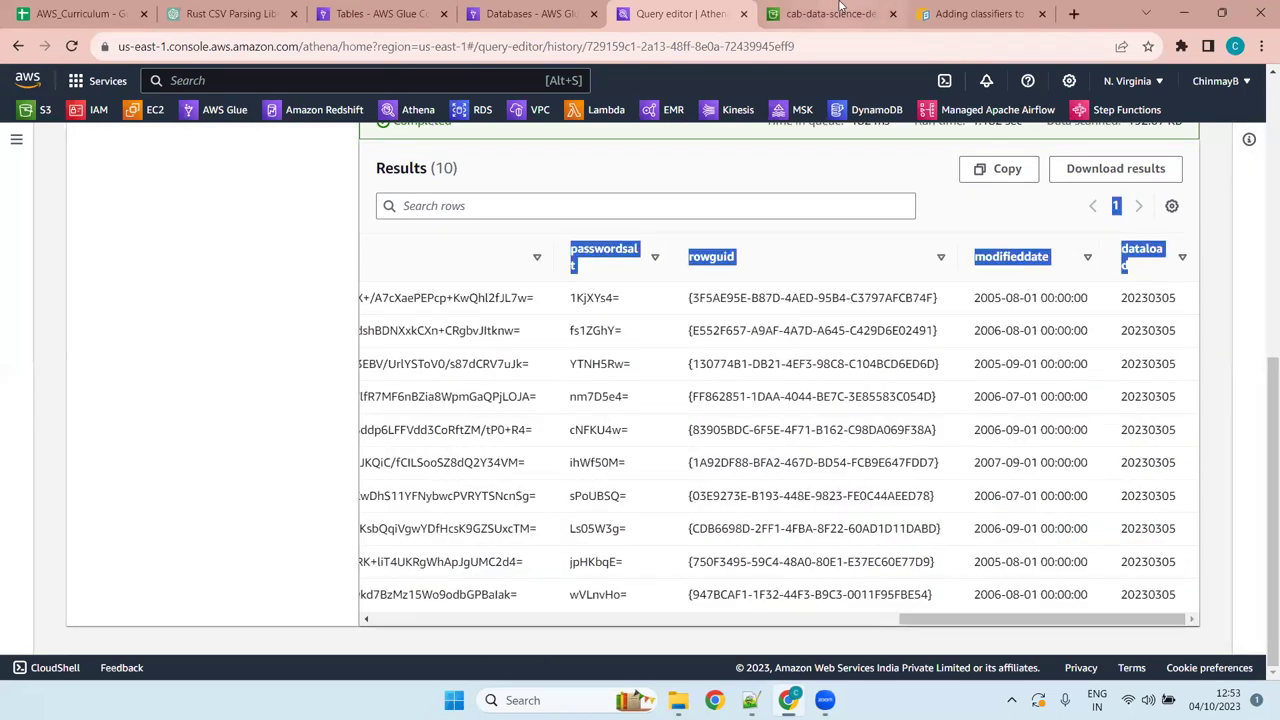
Switch to S3 and inspect source_data/customers_database/customers_csv, including the contents of its dataload=20230305 folder.
left_click(848, 13)
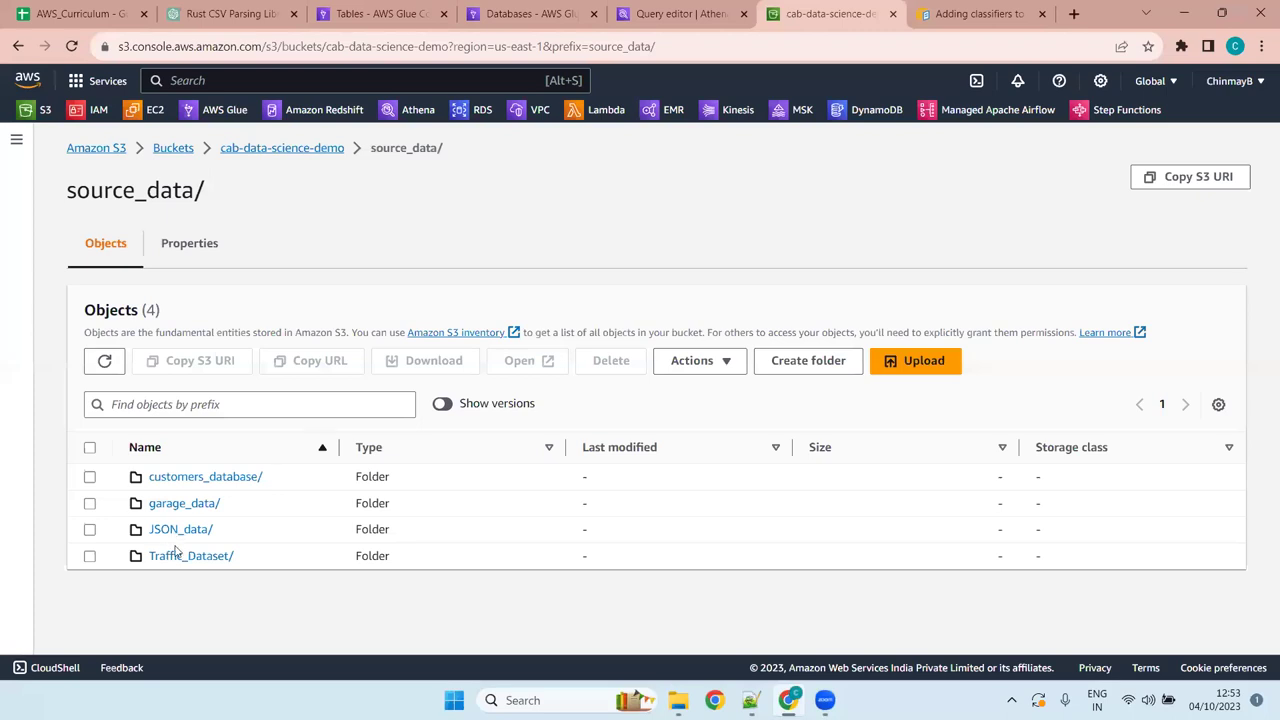
left_click(199, 479)
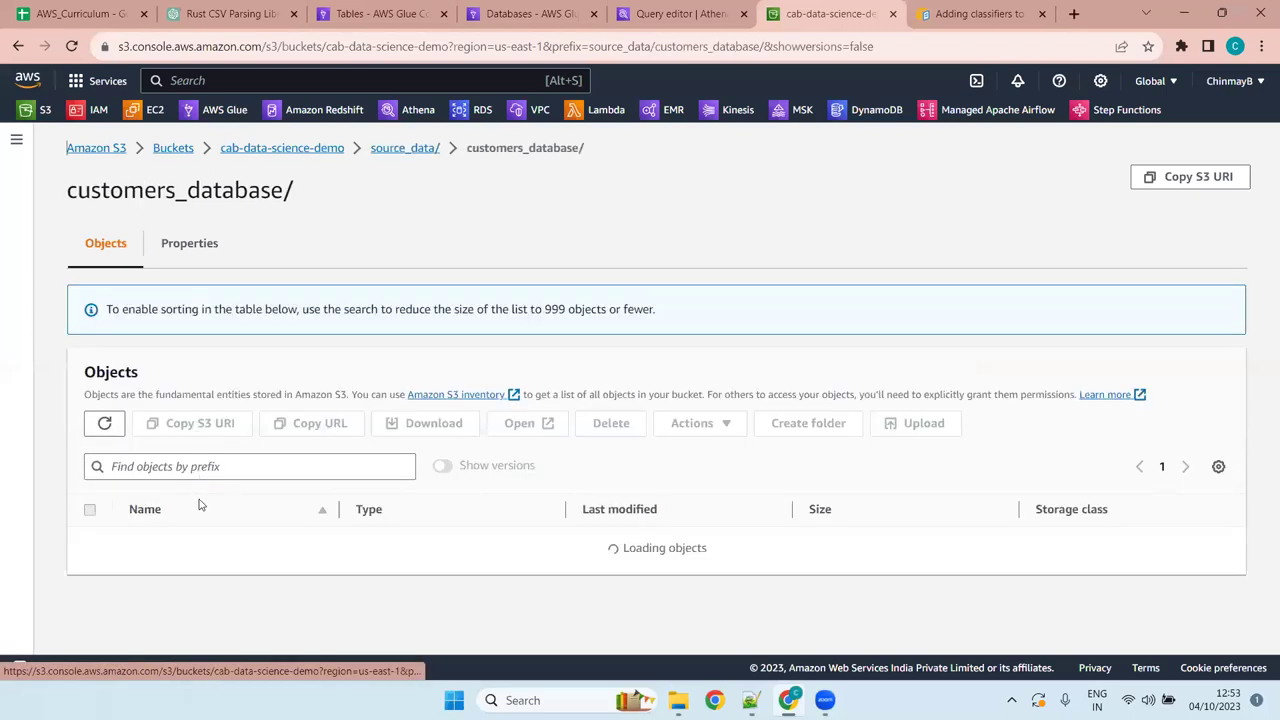
left_click(191, 482)
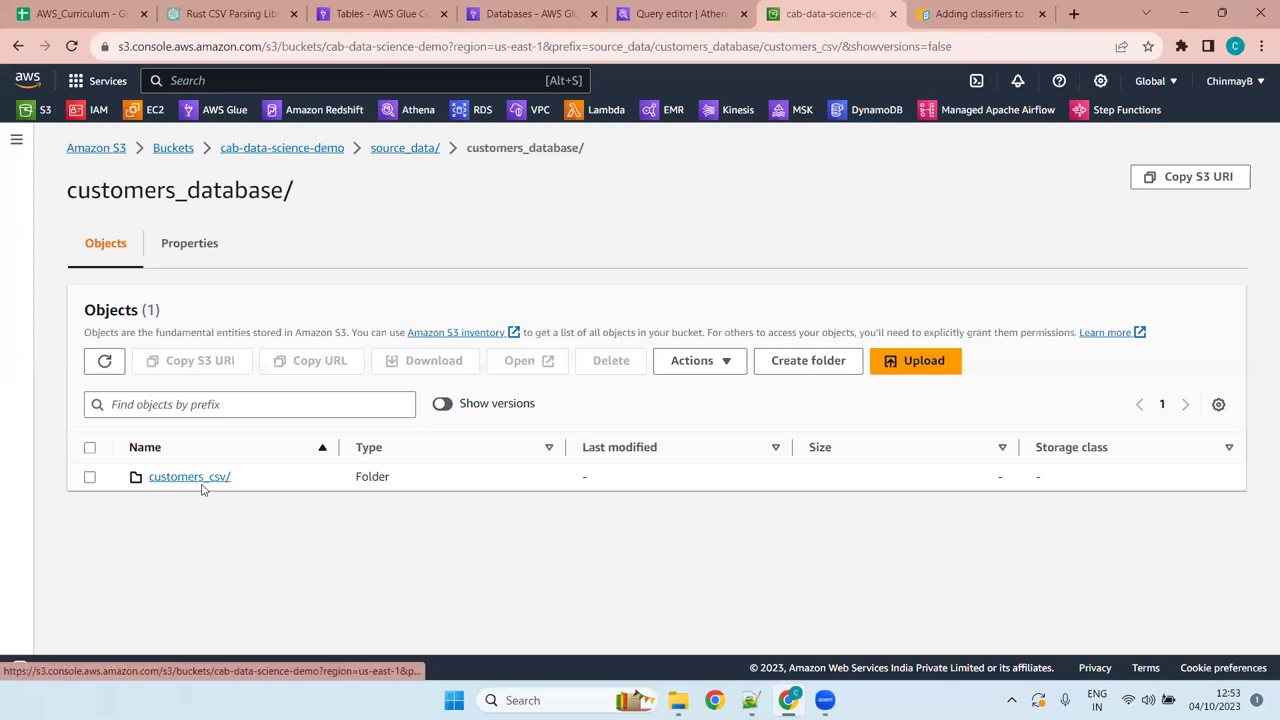
left_click(210, 484)
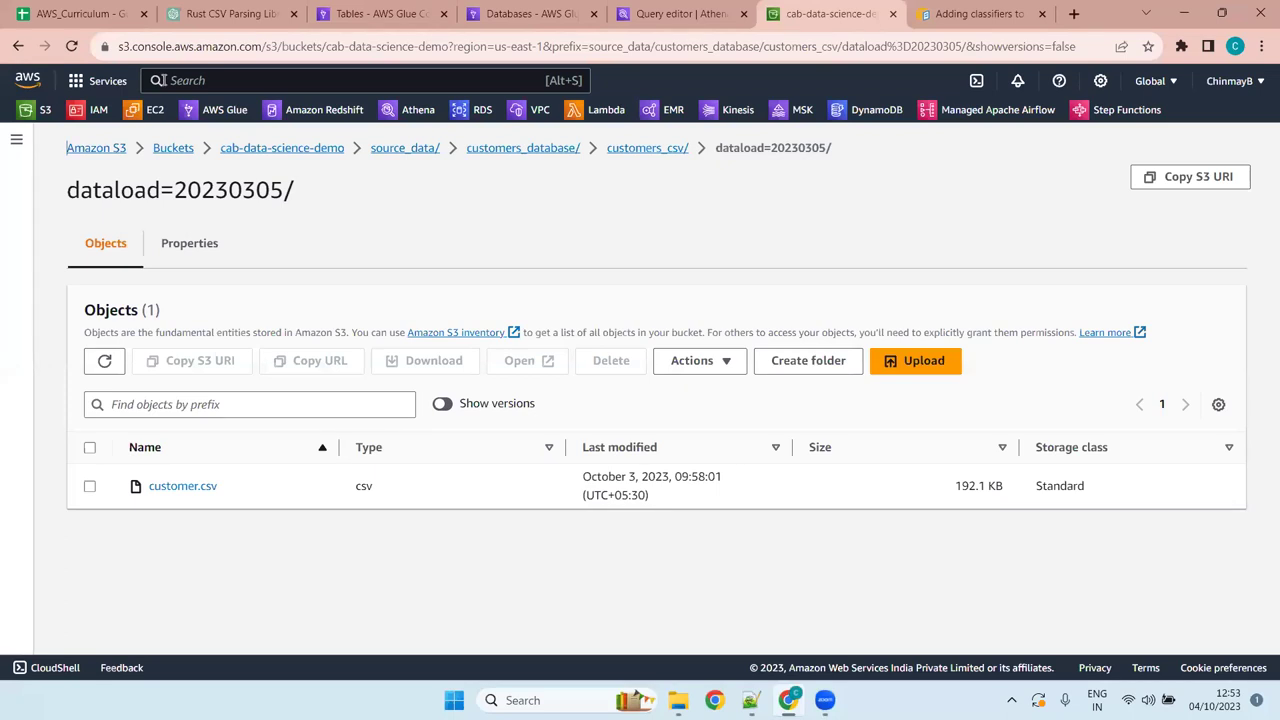
left_click(100, 362)
left_click(645, 150)
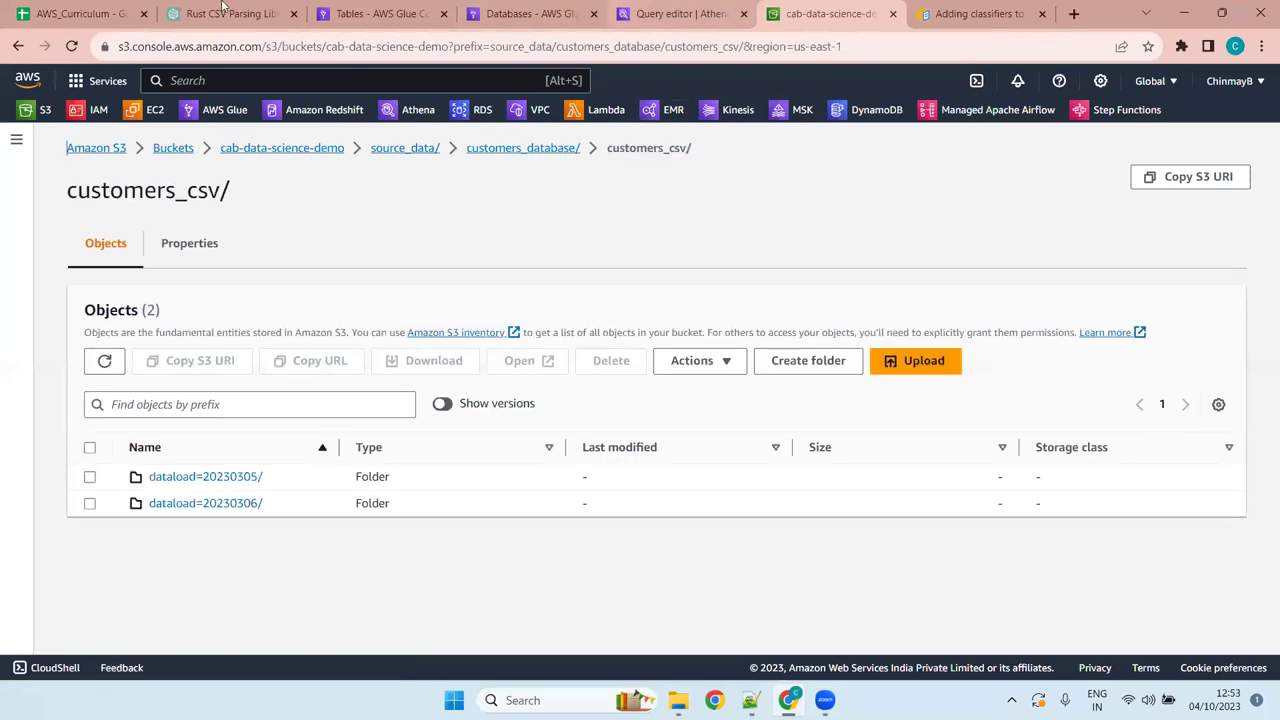
Return to the customers_csv table in AWS Glue, recheck its schema and dismiss the crawler notification.
left_click(380, 14)
scroll(659, 437, "down", 5)
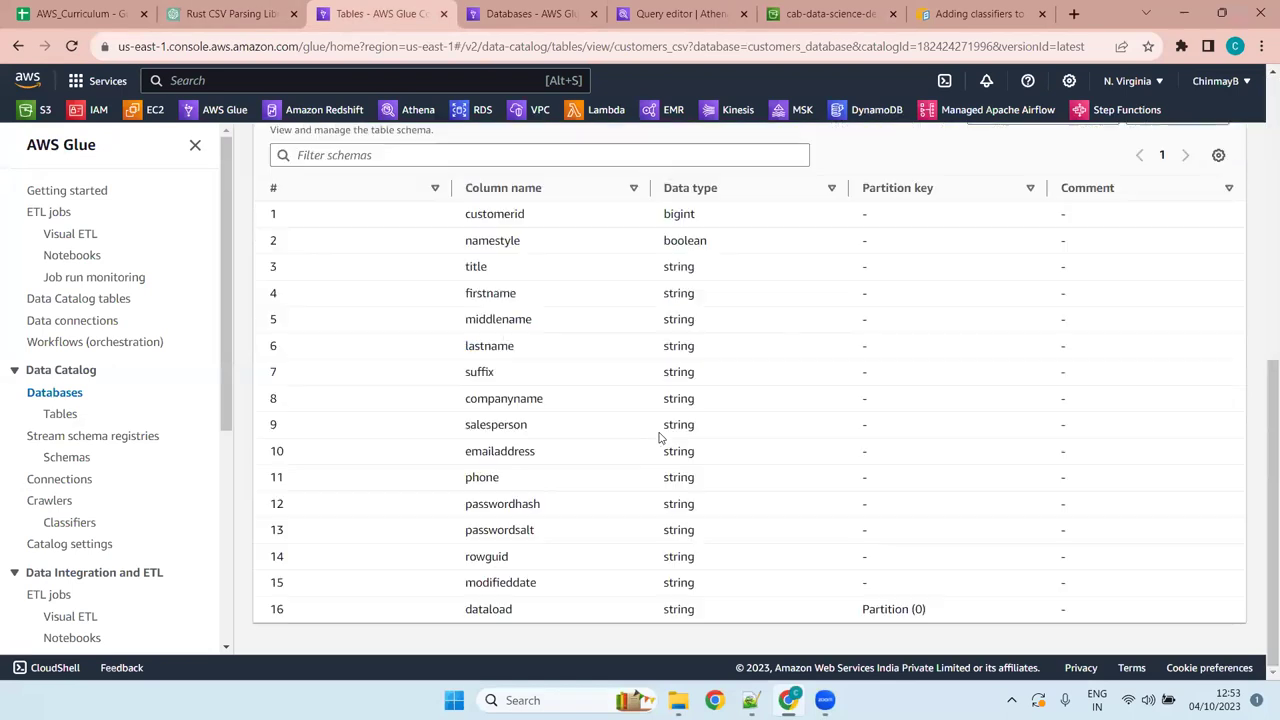
scroll(659, 437, "up", 5)
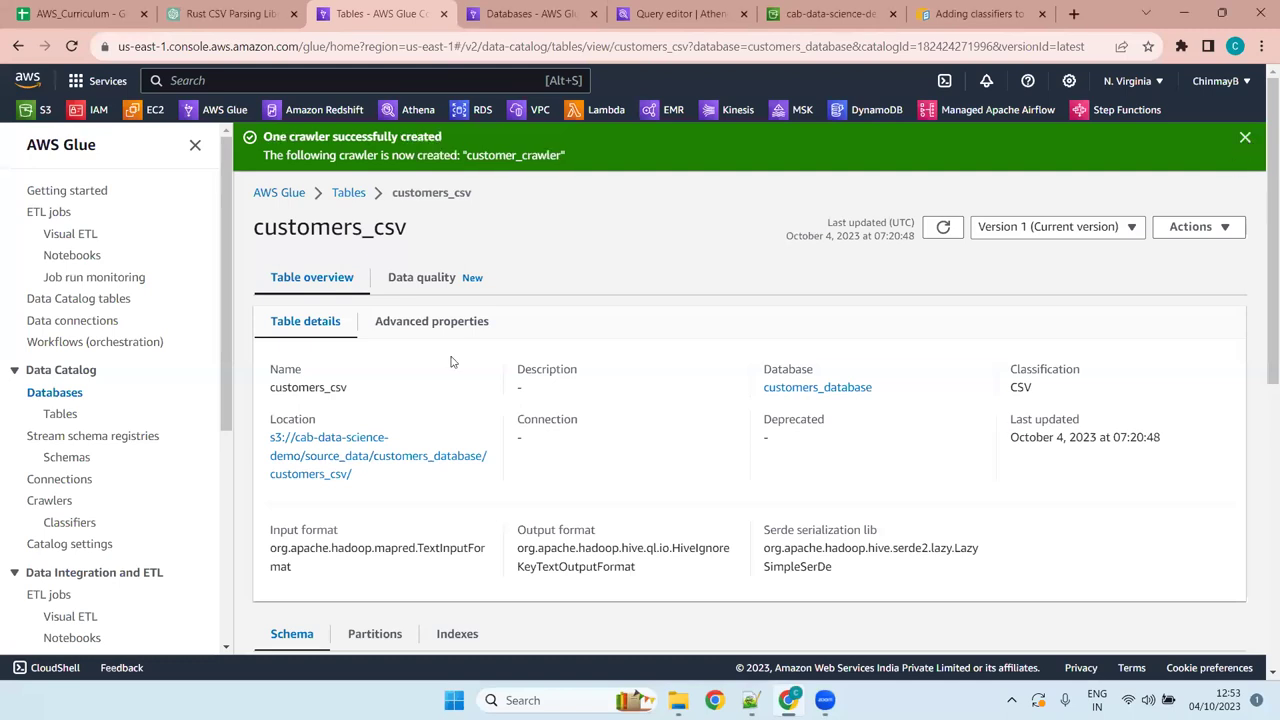
left_click(1245, 137)
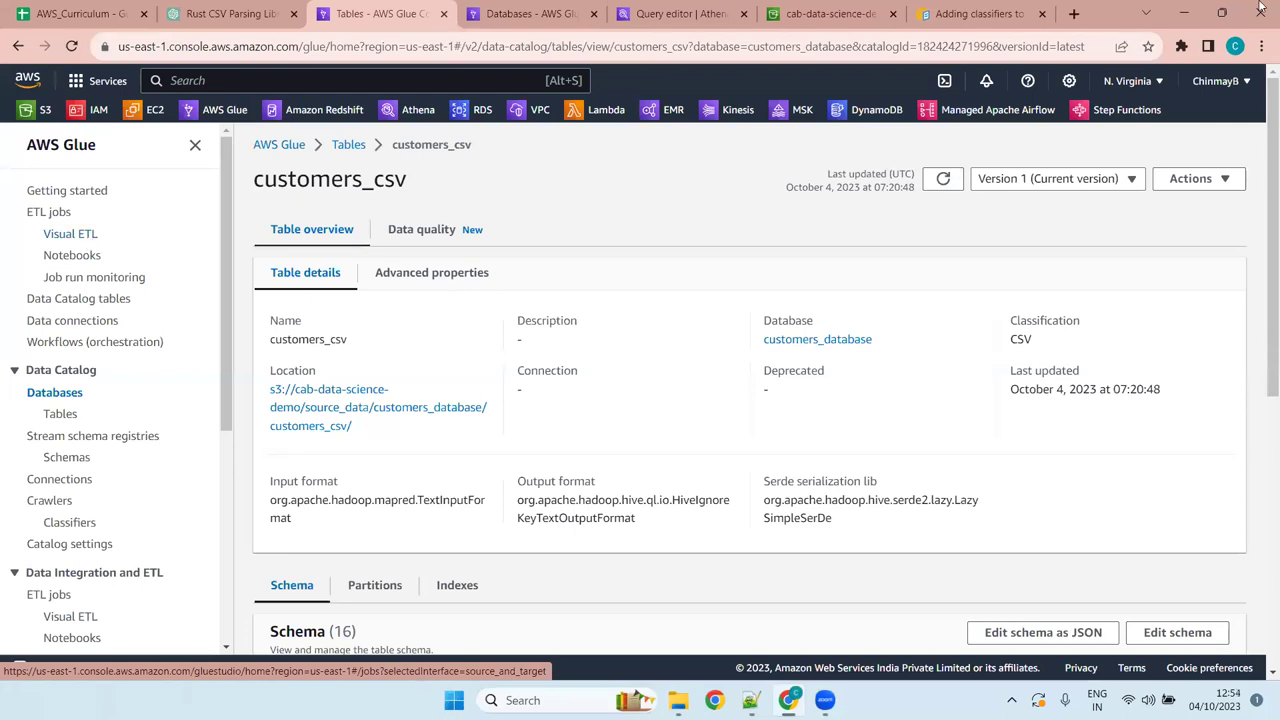
Open the Visual ETL page of AWS Glue and look over the existing jobs.
left_click(72, 236)
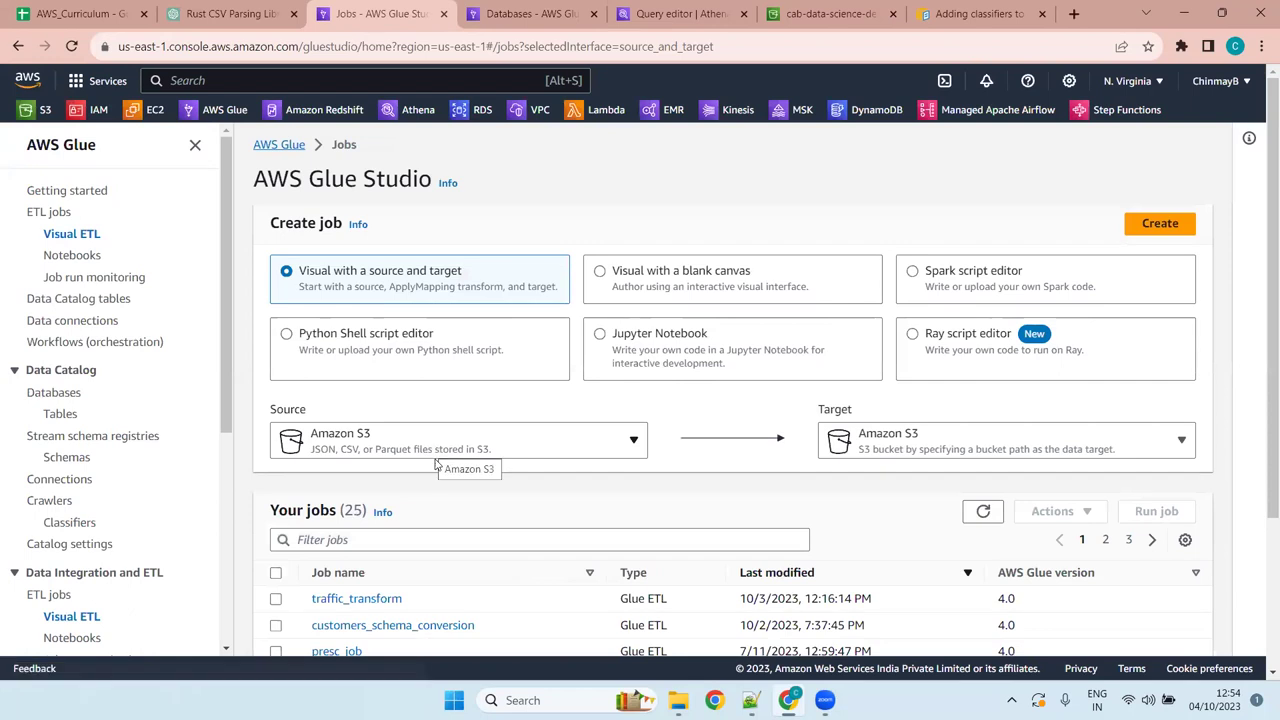
scroll(440, 470, "down", 2)
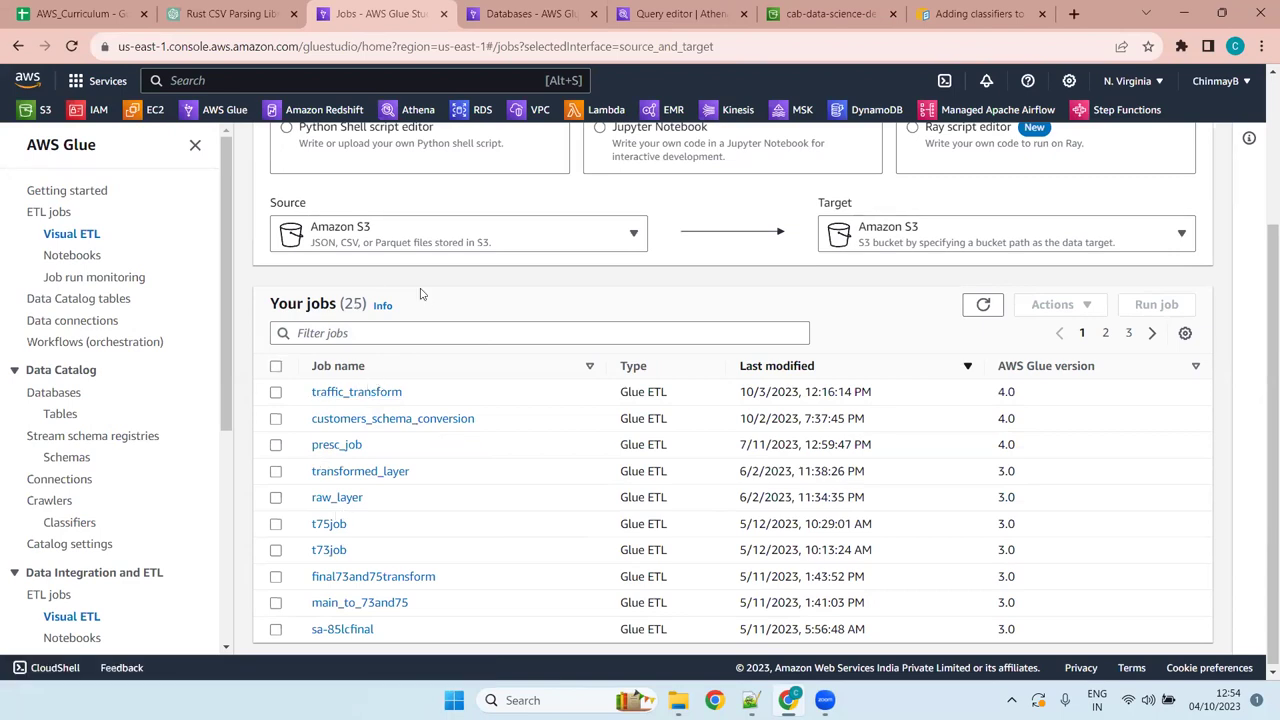
scroll(422, 292, "up", 3)
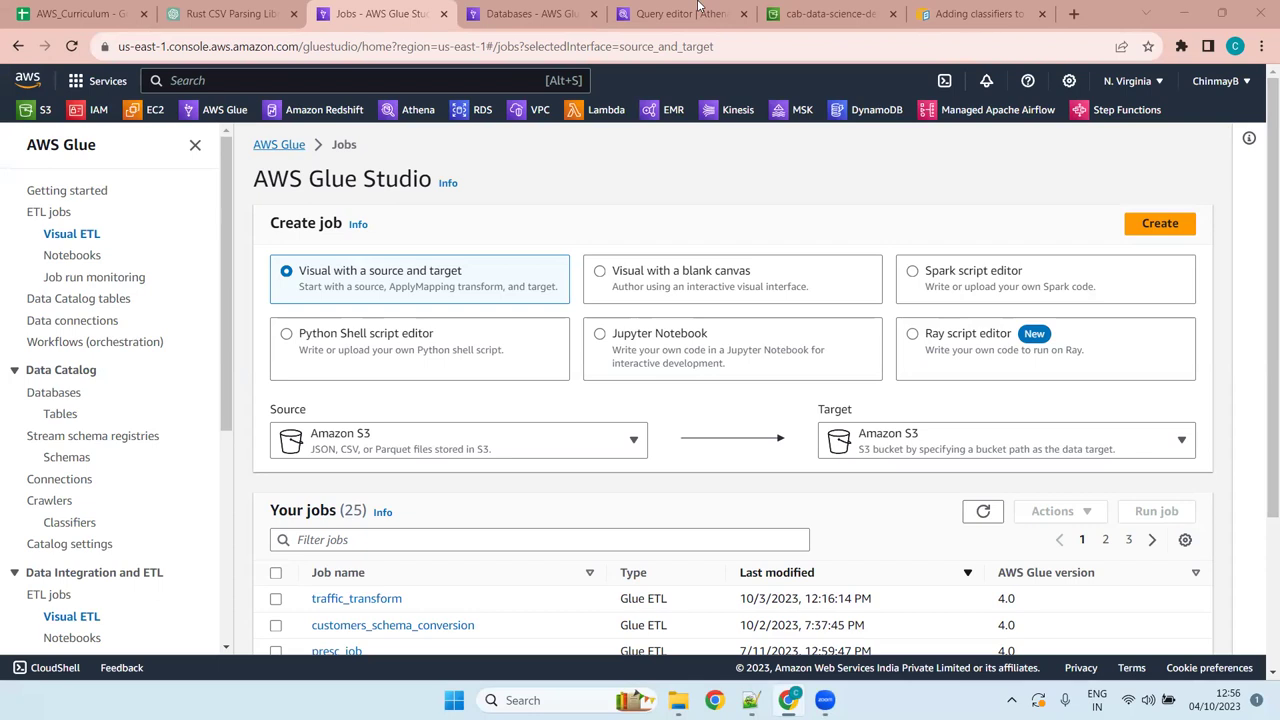
Examine the AWS Glue Studio job creation options and the list of existing jobs.
key("super+z")
key("Escape")
scroll(580, 557, "down", 2)
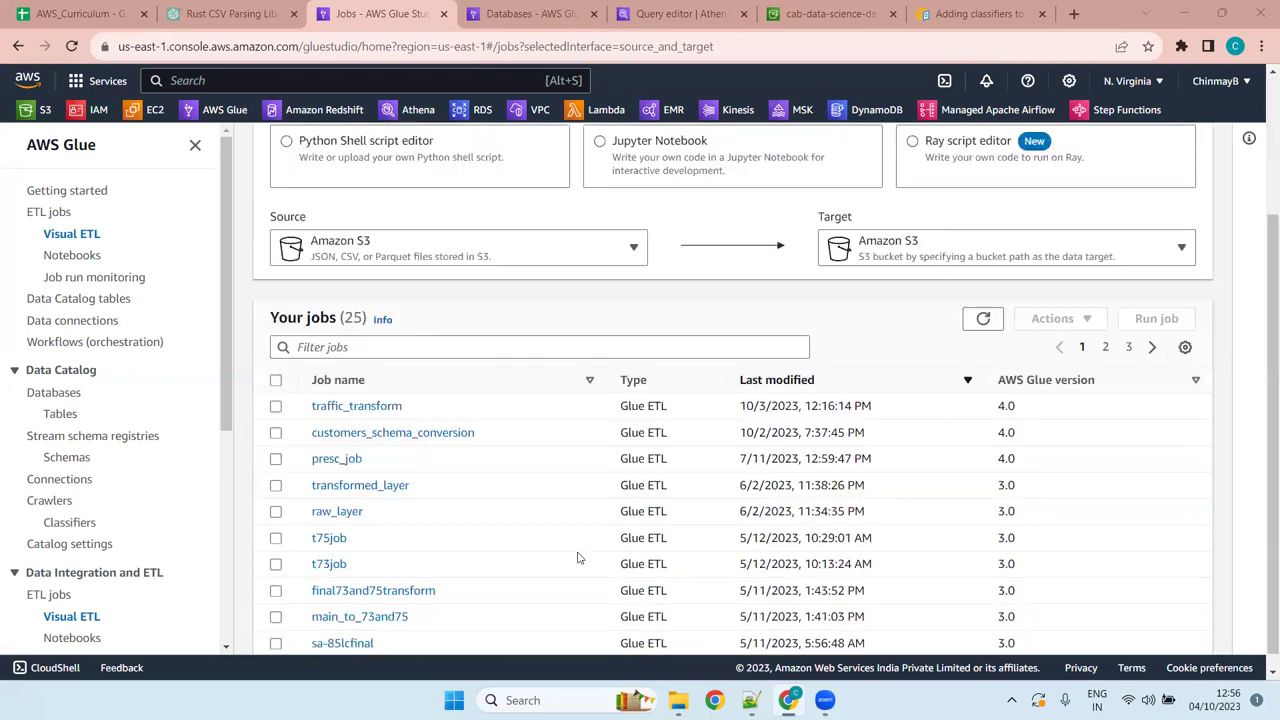
scroll(577, 557, "up", 2)
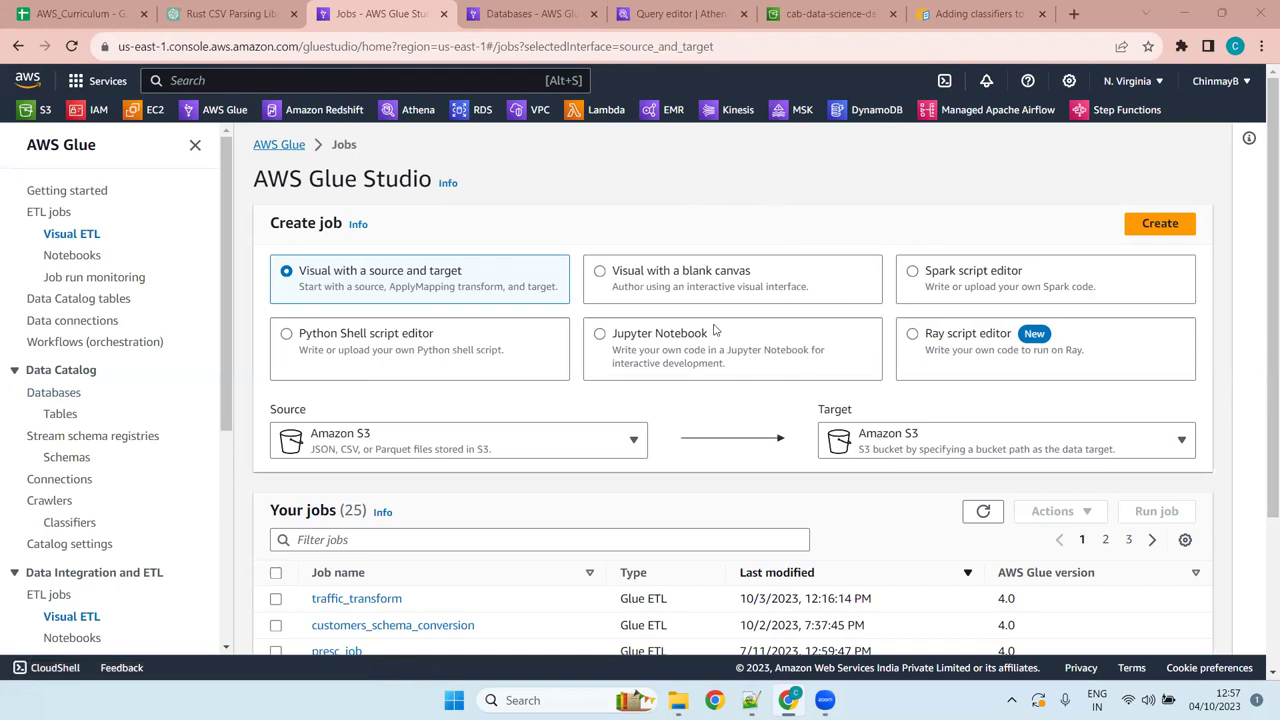
mouse_move(789, 700)
left_click_drag(432, 180, 252, 184)
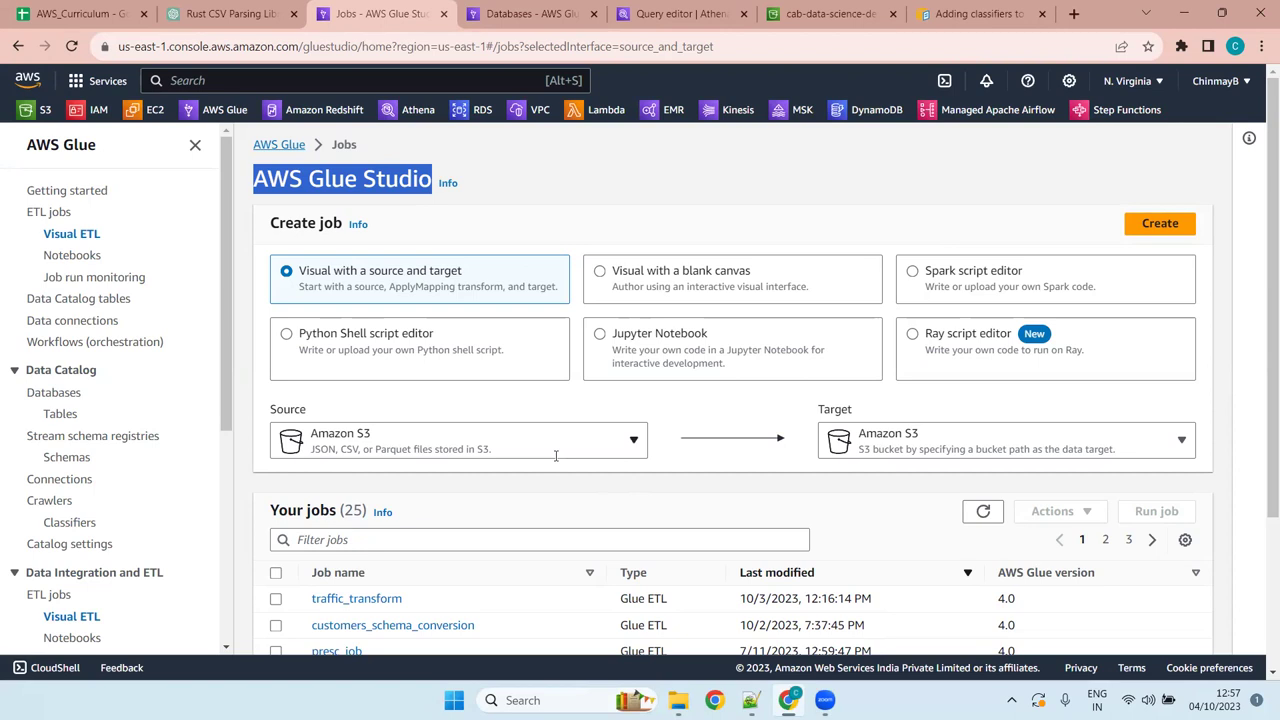
scroll(560, 440, "down", 2)
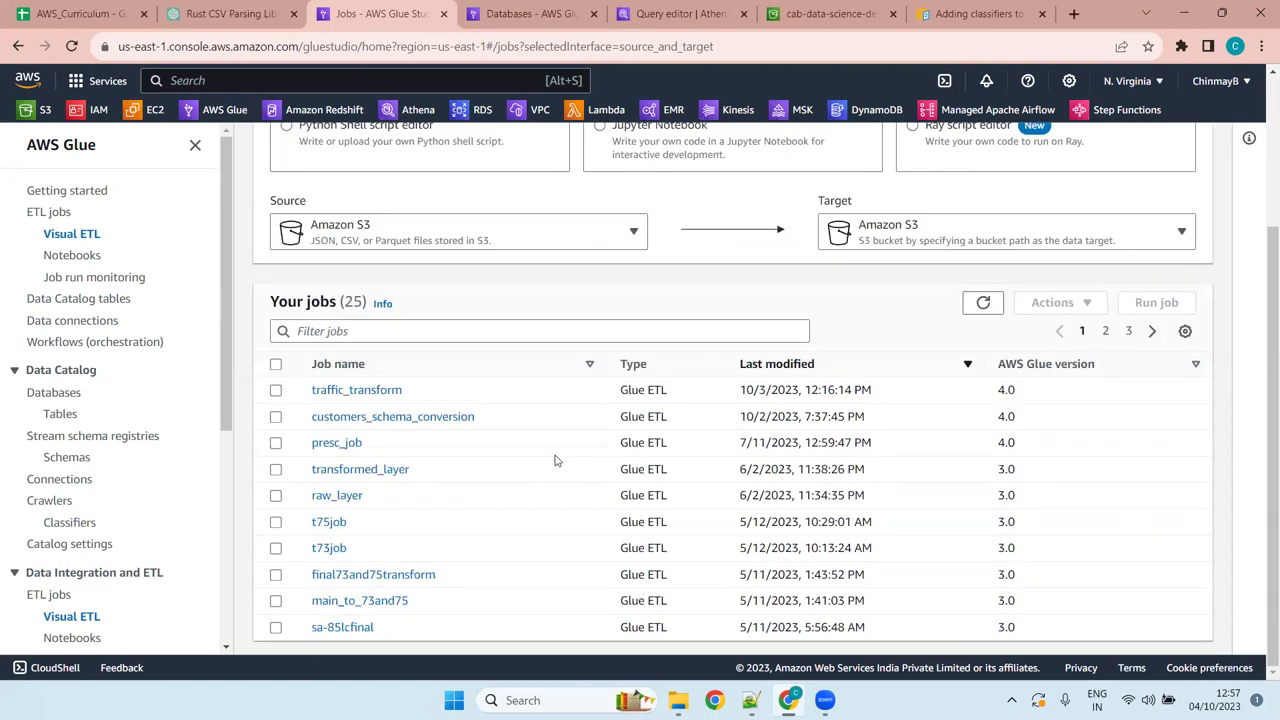
Open the t75job ETL job and look over its whole script.
left_click(328, 524)
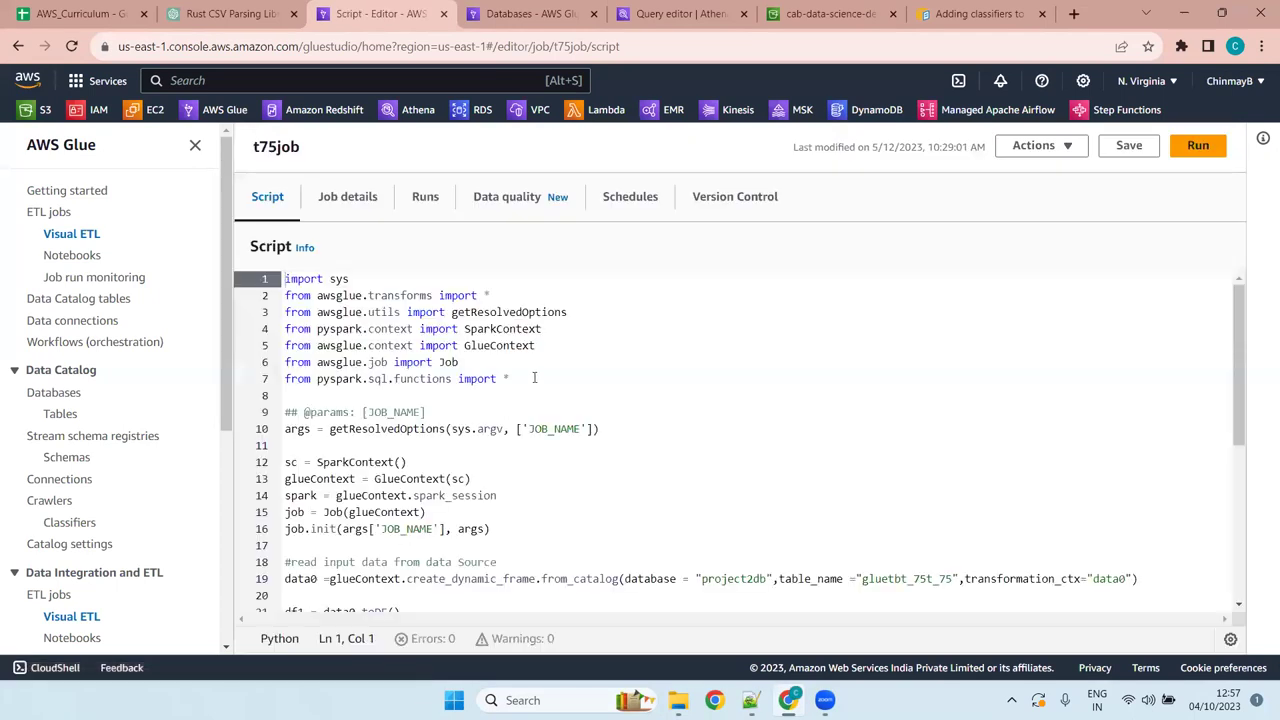
scroll(530, 385, "down", 4)
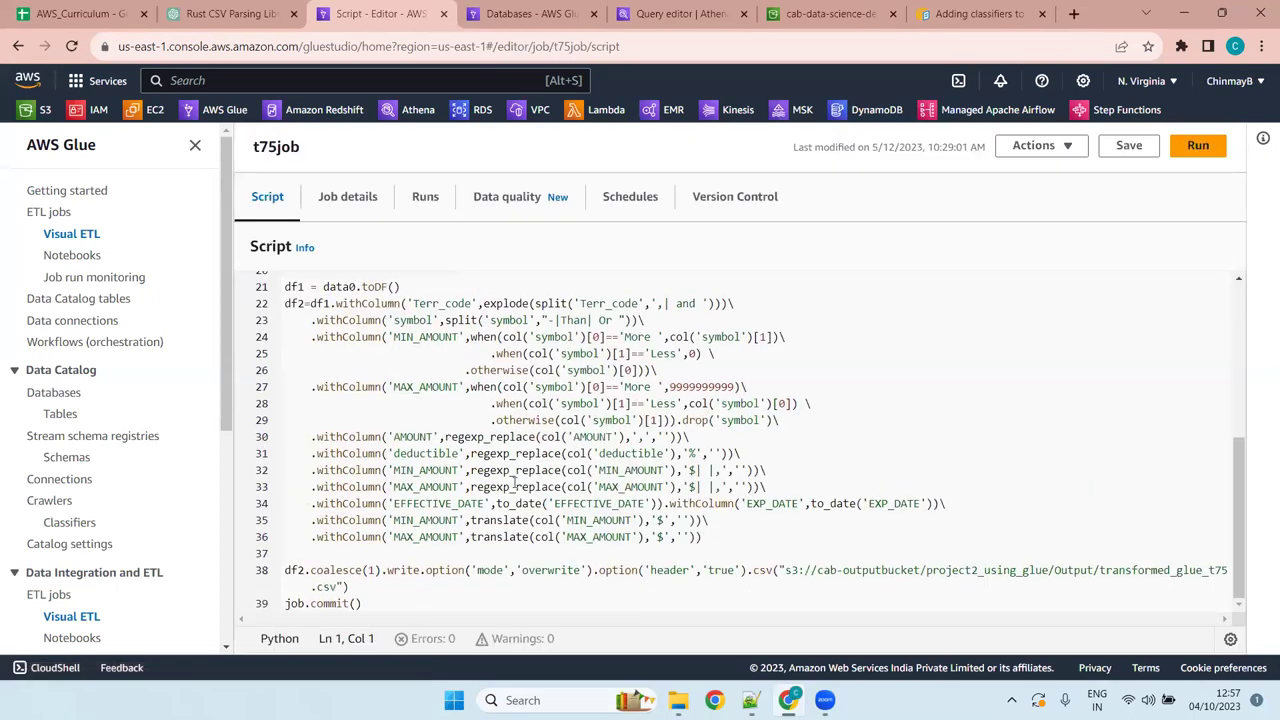
scroll(311, 325, "up", 4)
left_click_drag(311, 321, 265, 272)
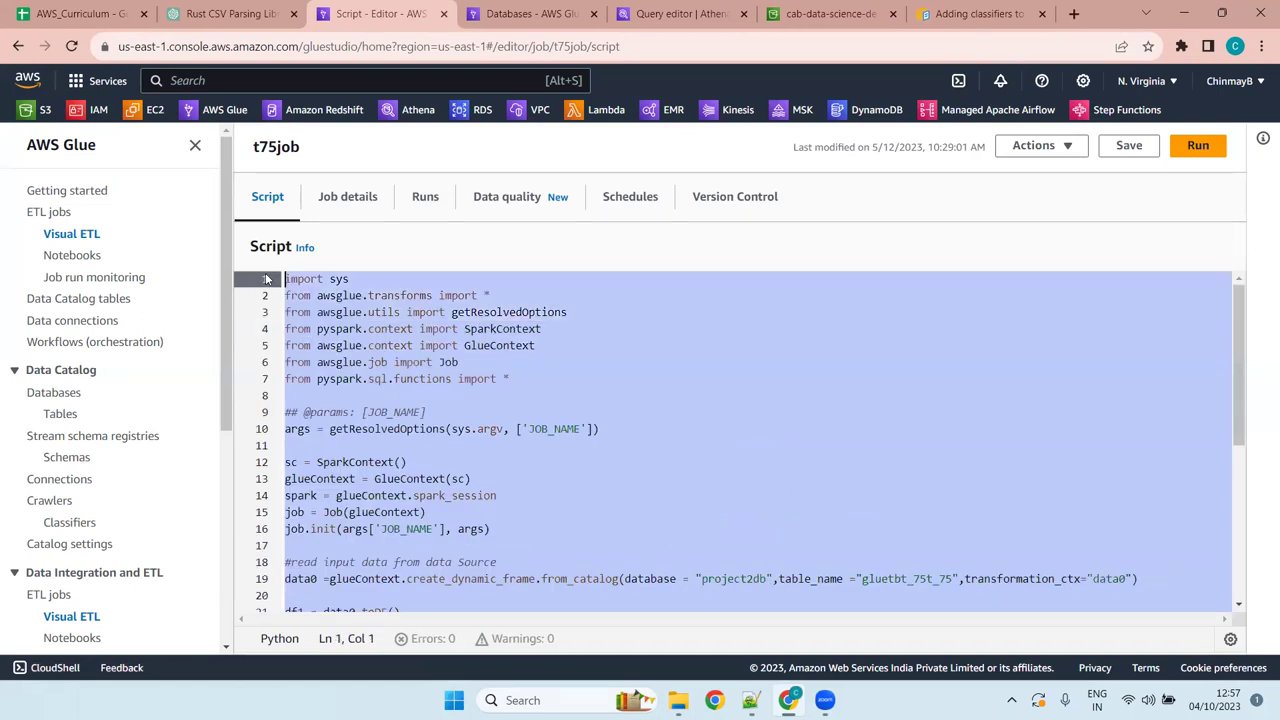
left_click(552, 492)
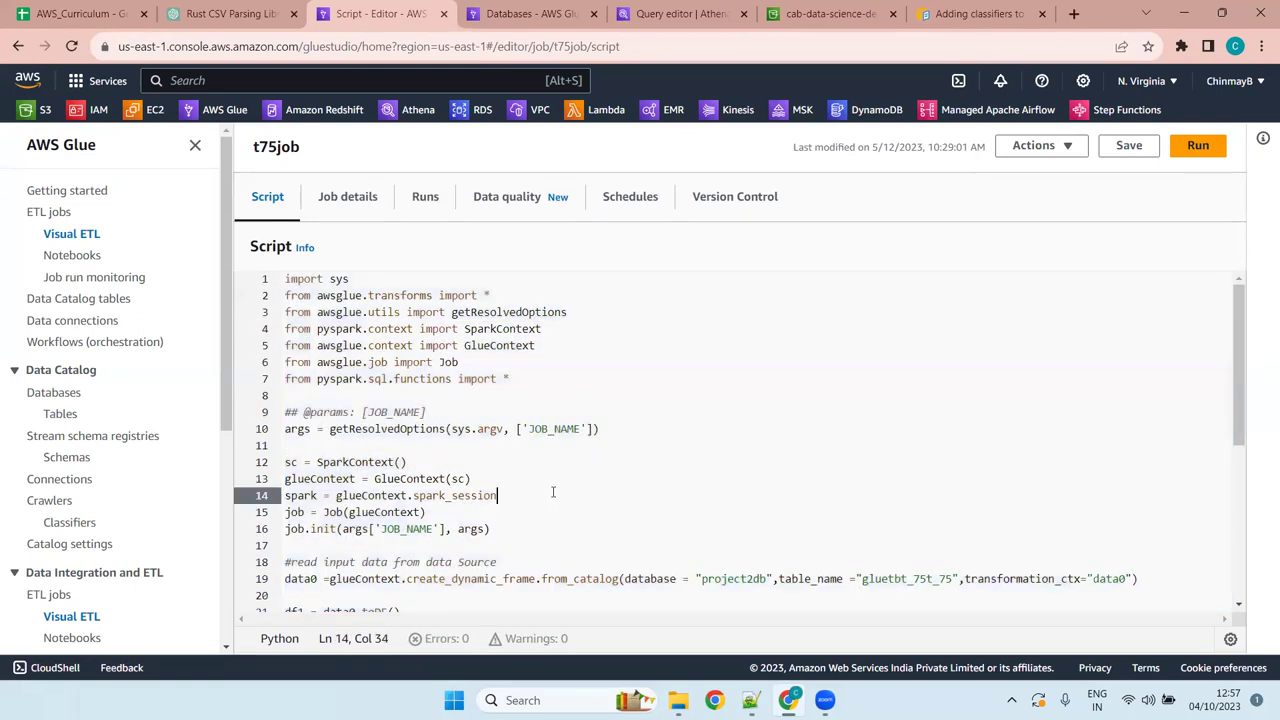
scroll(552, 492, "down", 4)
scroll(400, 420, "up", 4)
Examine the imports, job arguments and Spark and Glue context initialization in the t75job script.
left_click_drag(288, 412, 194, 286)
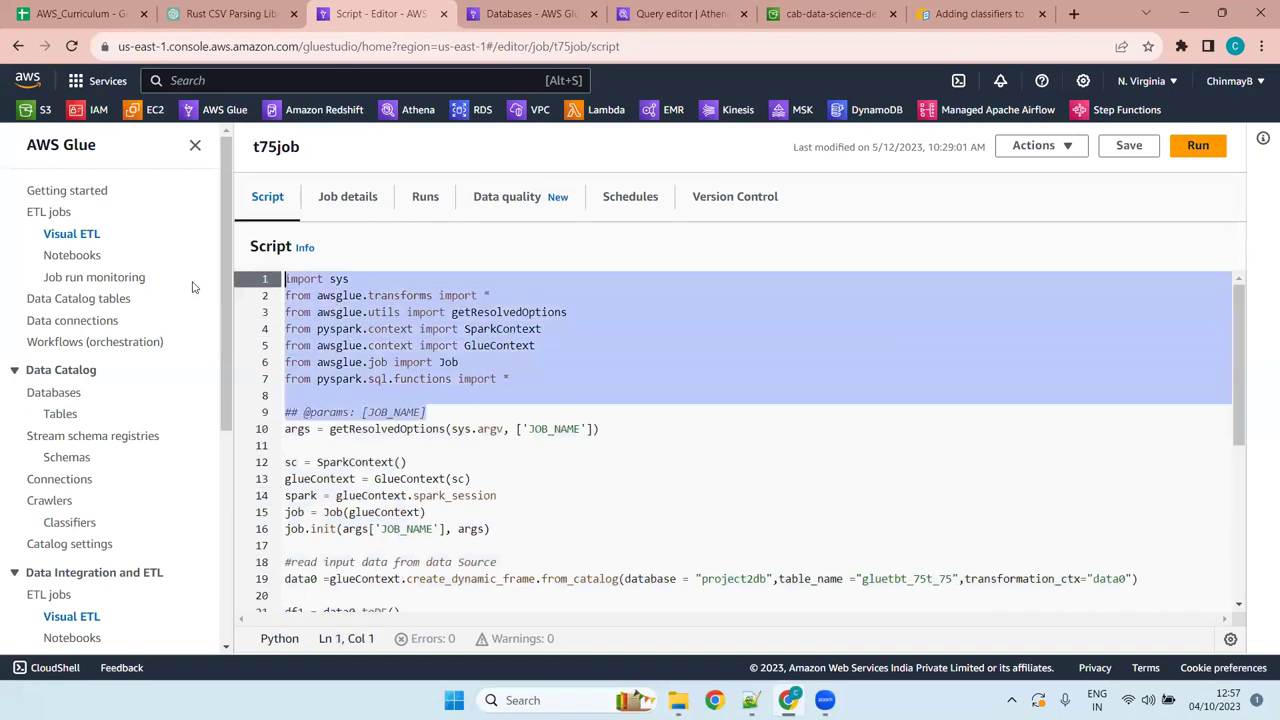
double_click(349, 430)
left_click(311, 481)
left_click(388, 513)
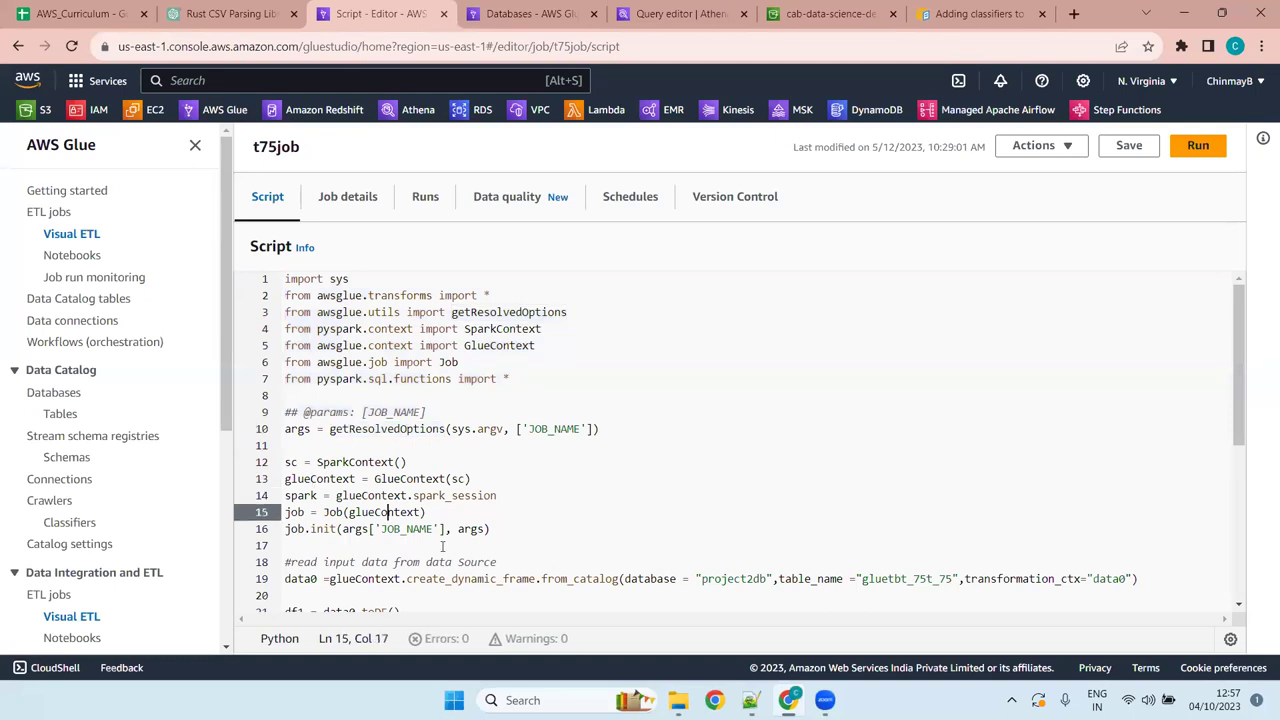
left_click(445, 546)
scroll(445, 540, "down", 3)
scroll(445, 530, "up", 3)
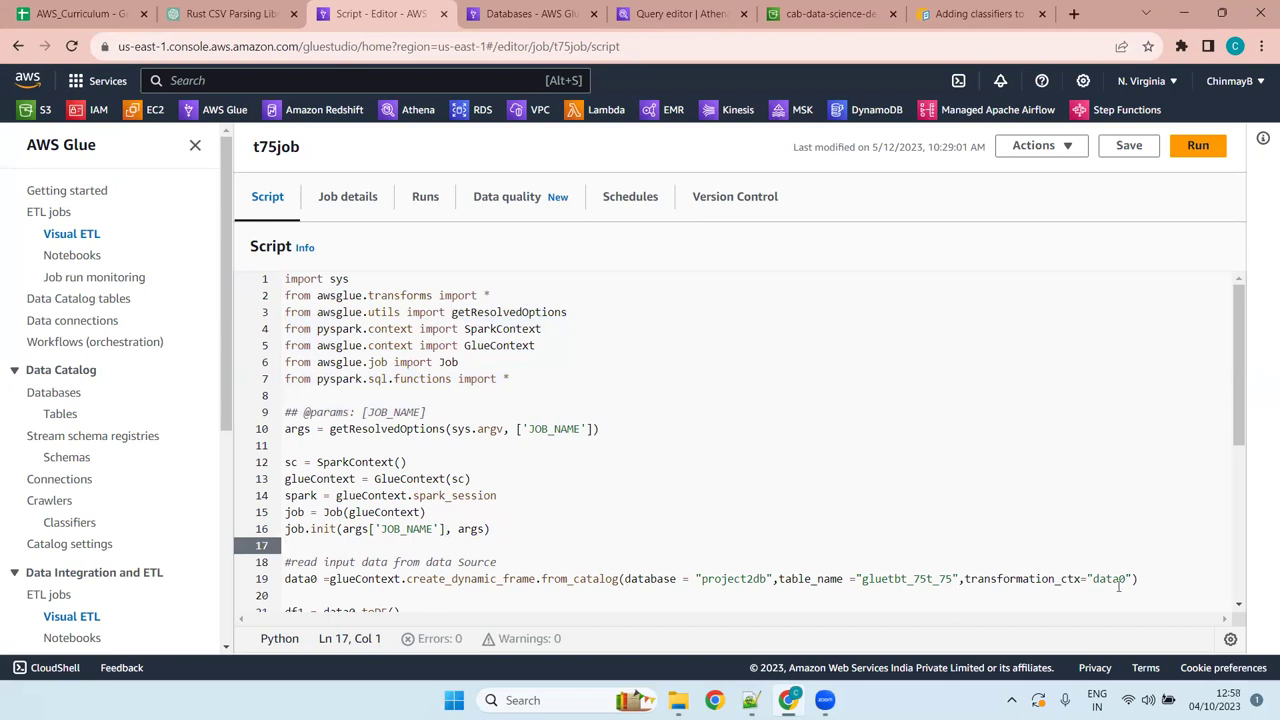
Examine the script's catalog read of the gluetbt_75t_75 table, its column transformations and the CSV output code.
left_click_drag(1141, 578, 283, 583)
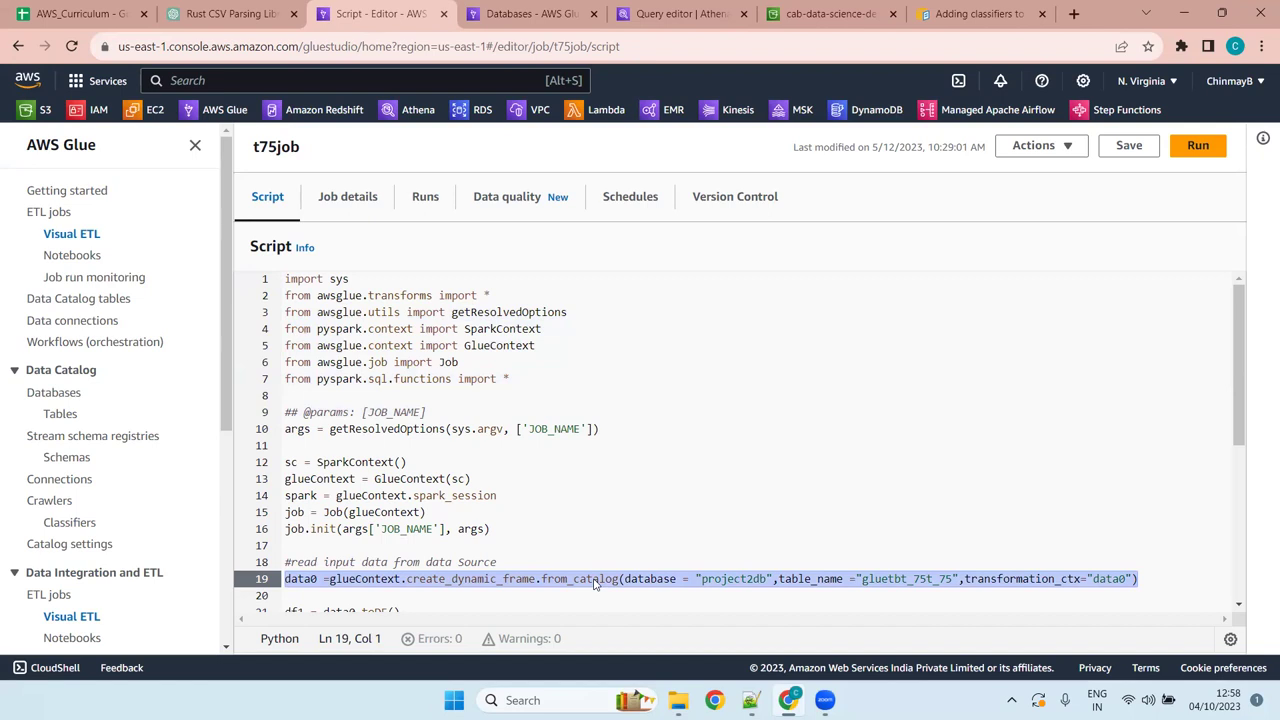
left_click(844, 579)
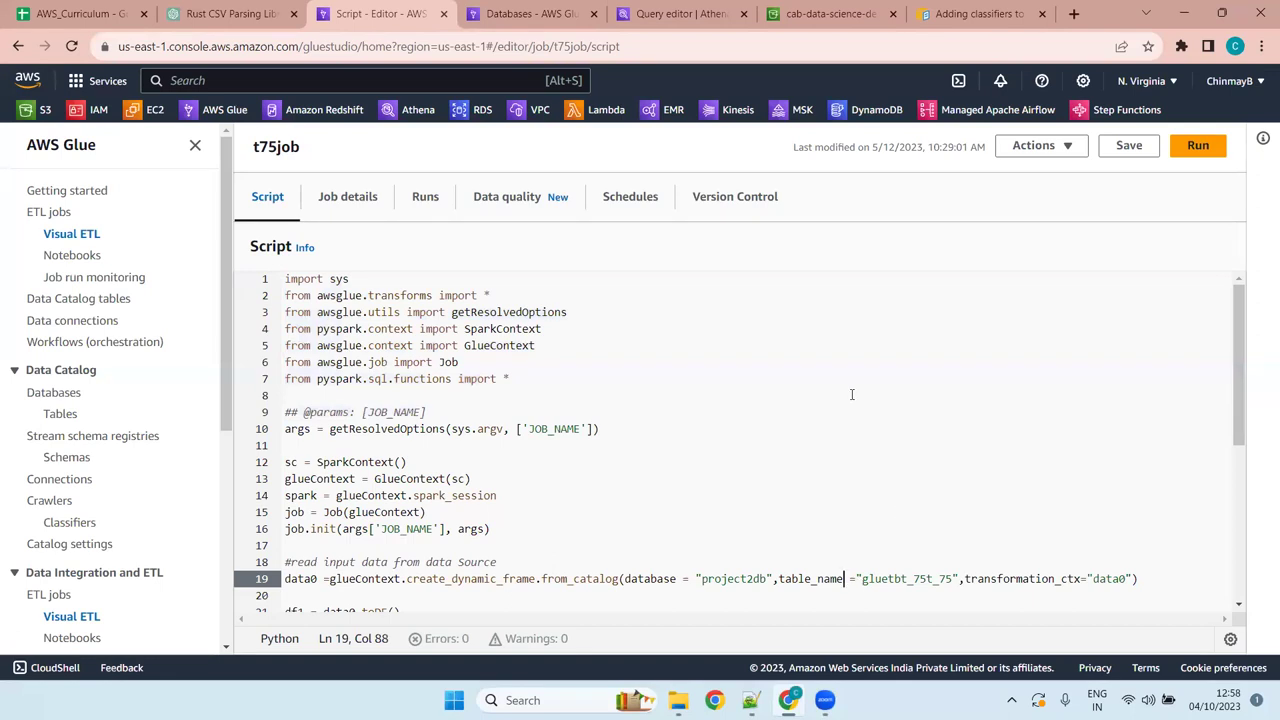
scroll(806, 395, "down", 6)
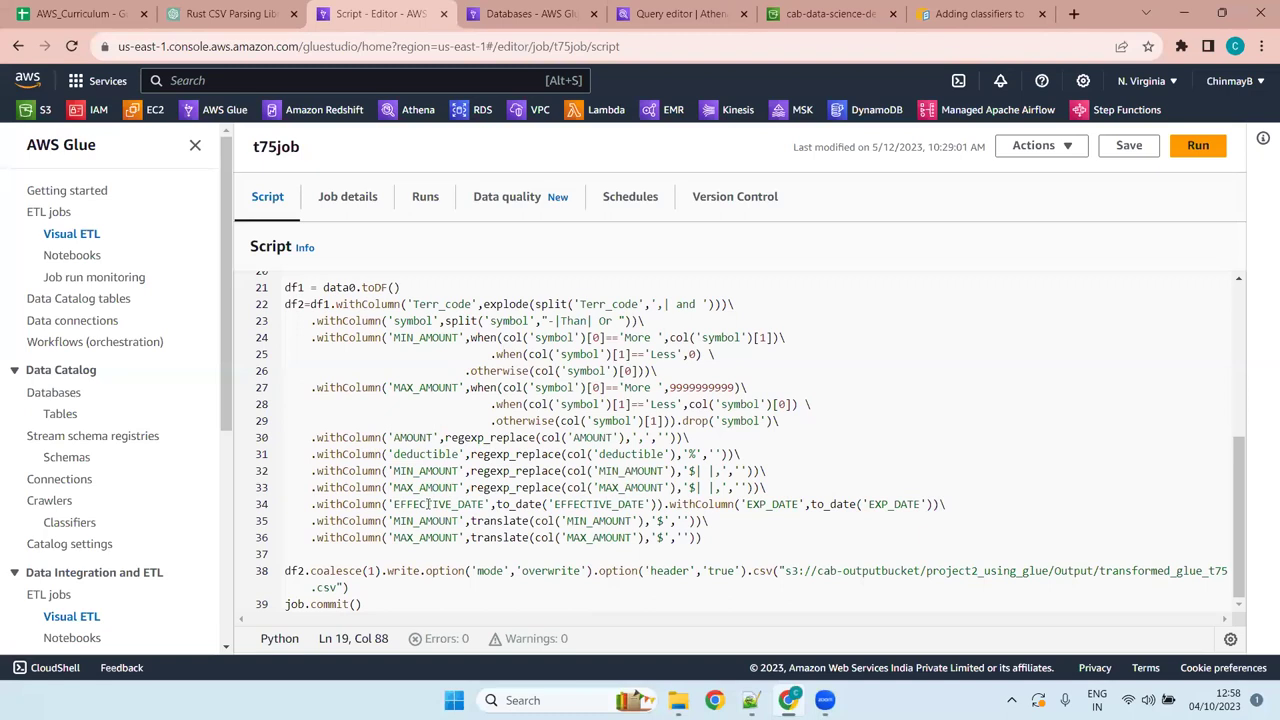
scroll(428, 504, "up", 6)
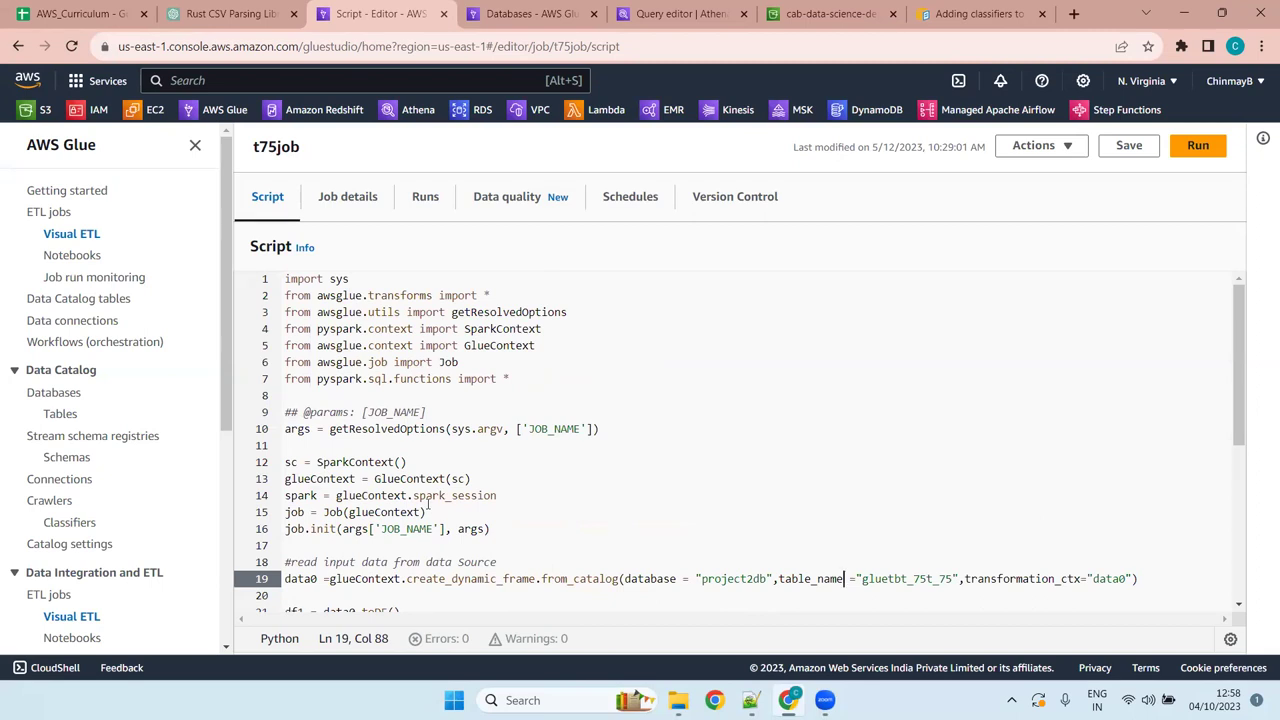
scroll(568, 453, "down", 6)
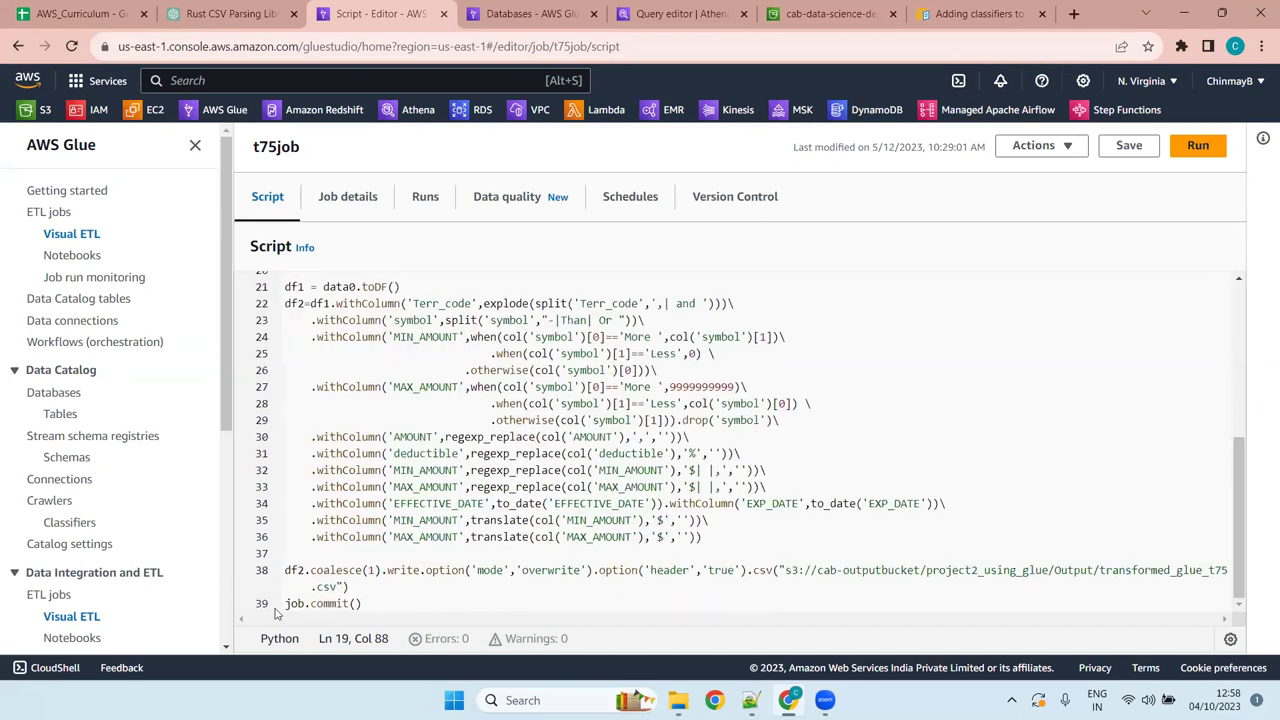
left_click_drag(416, 602, 284, 279)
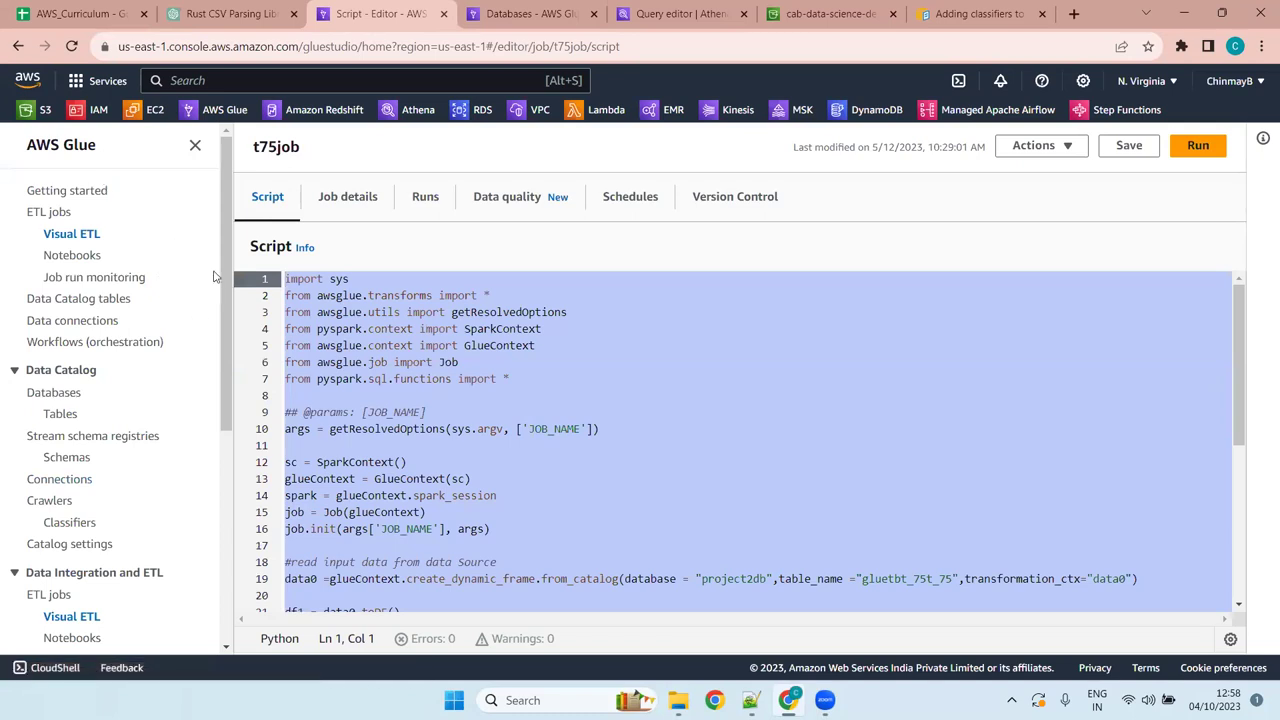
View the Notebooks page of AWS Glue and go back to the Visual ETL page.
scroll(215, 290, "down", 2)
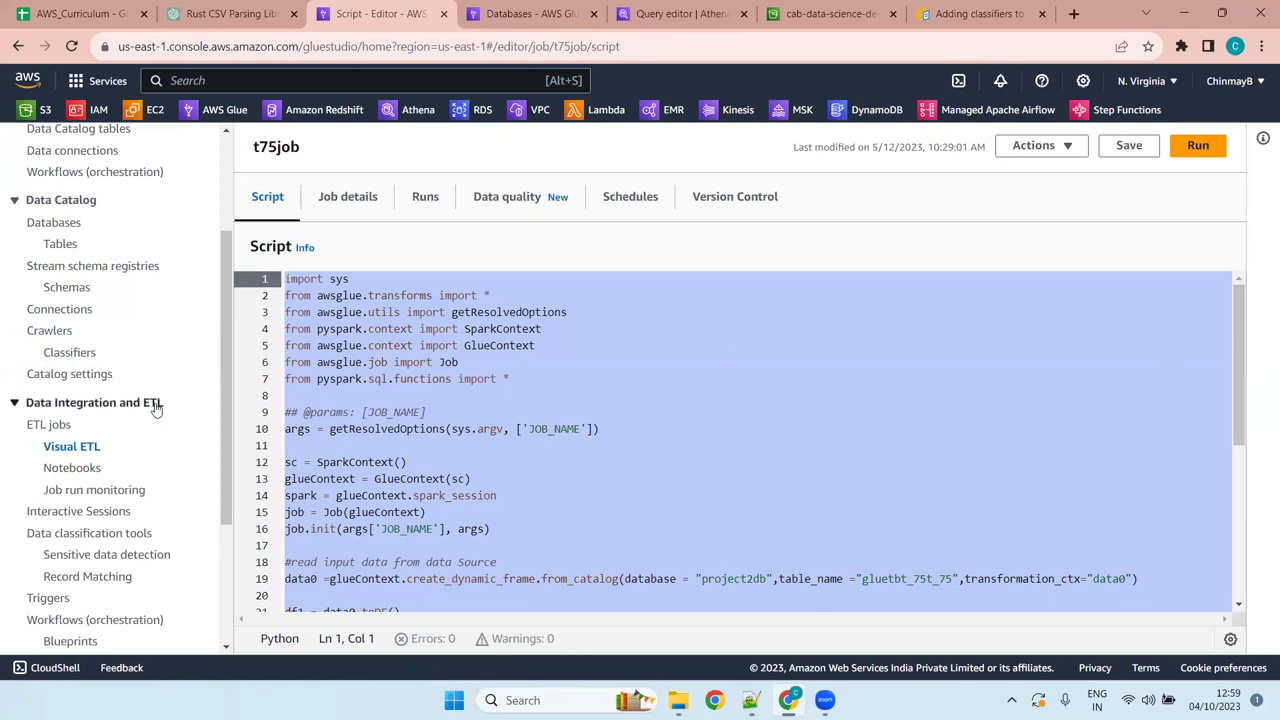
left_click(72, 468)
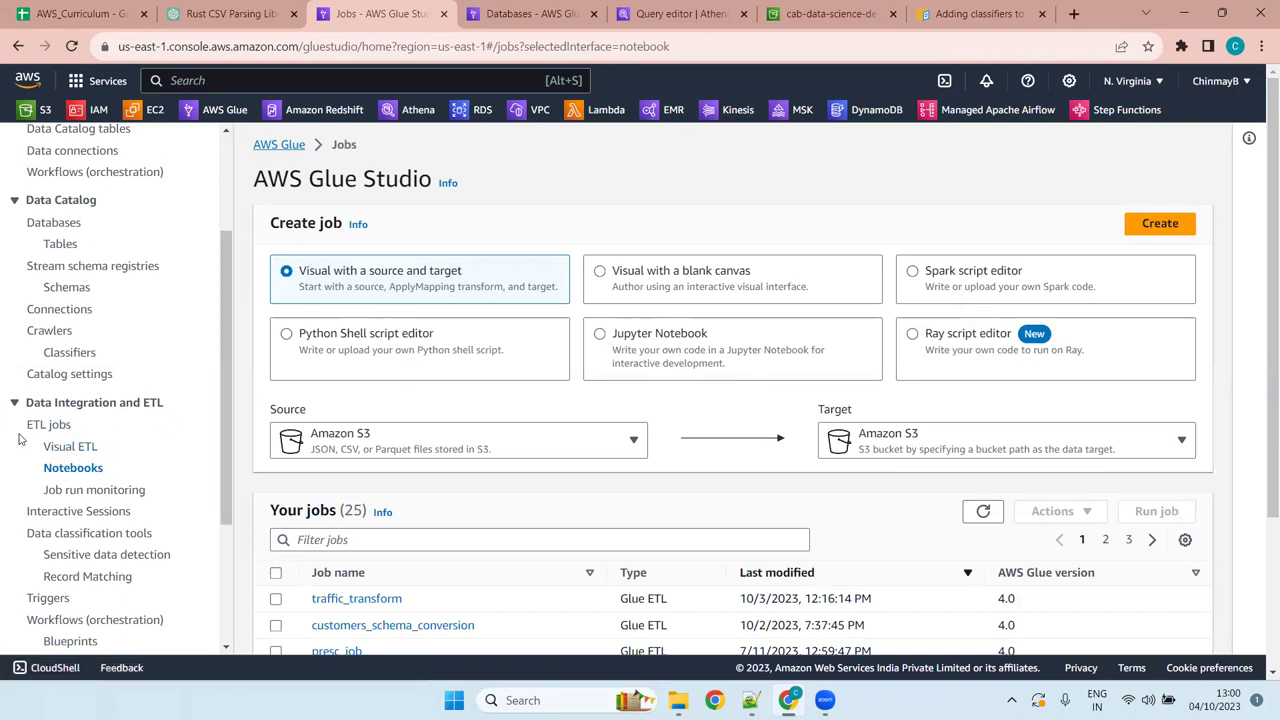
left_click(58, 448)
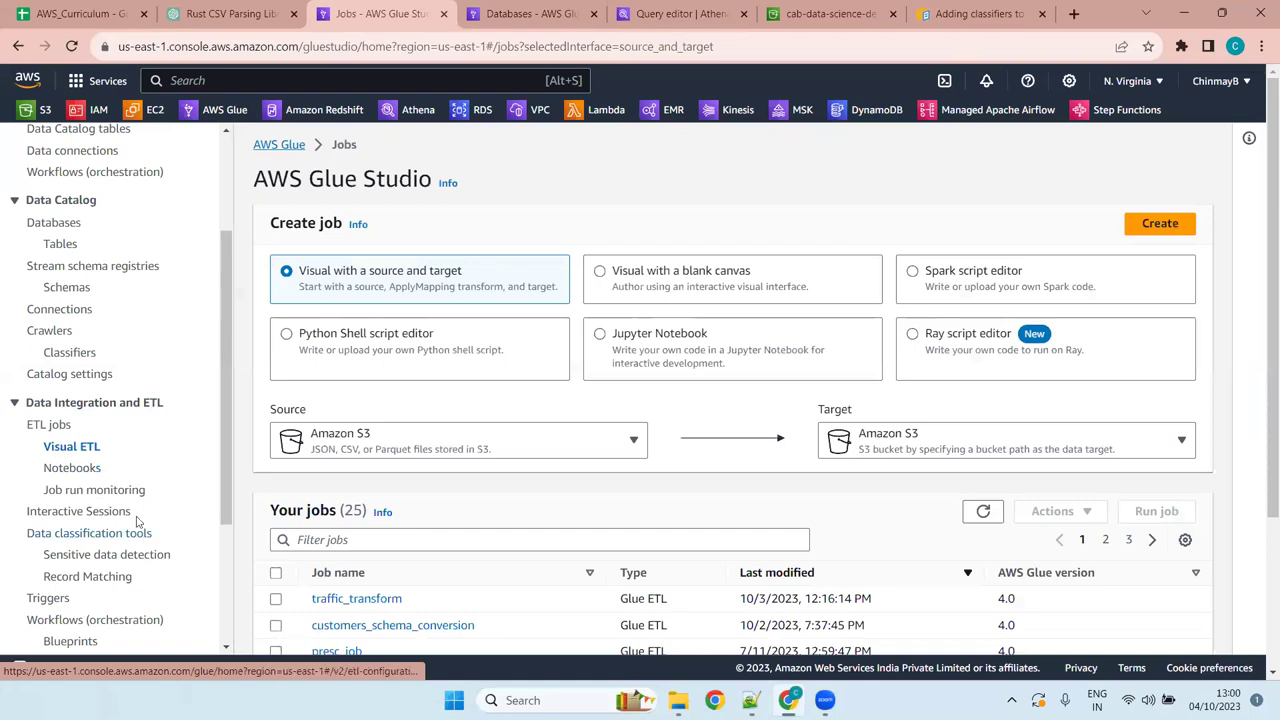
Open job run monitoring and review the job runs summary, including the DPU hours, and the job runs list.
left_click(116, 490)
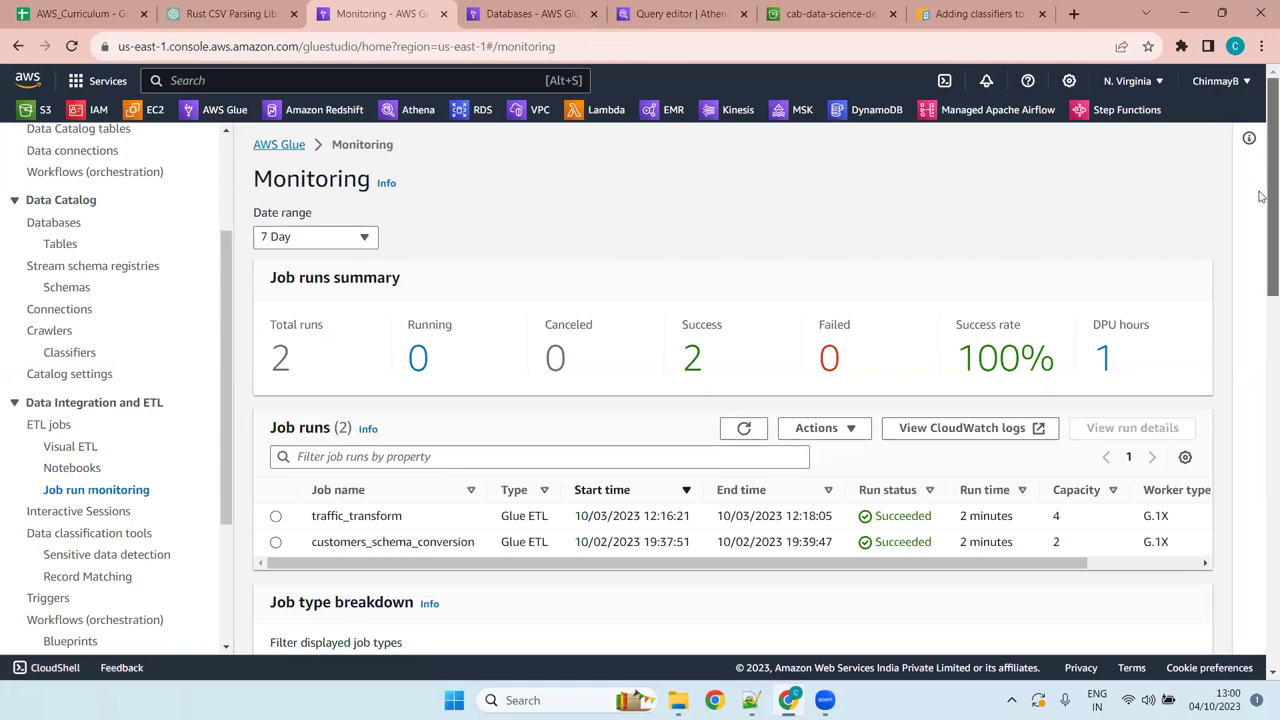
scroll(1262, 204, "down", 1)
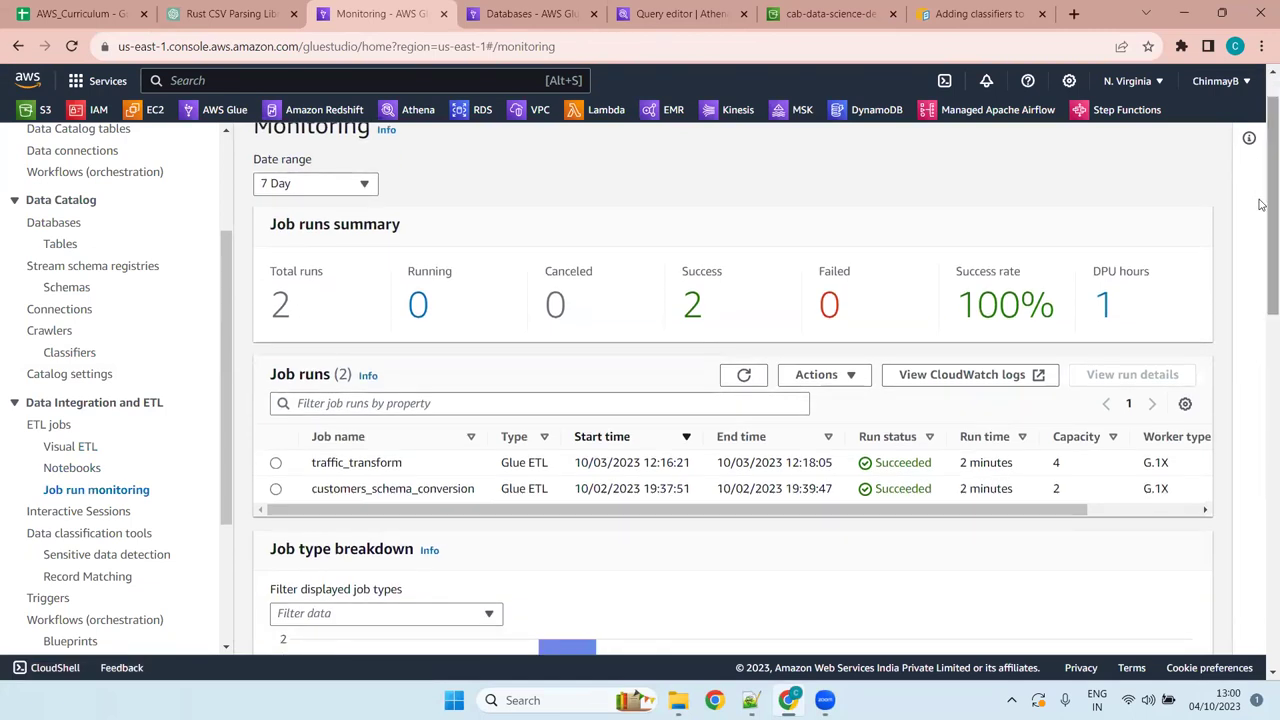
scroll(1262, 204, "up", 1)
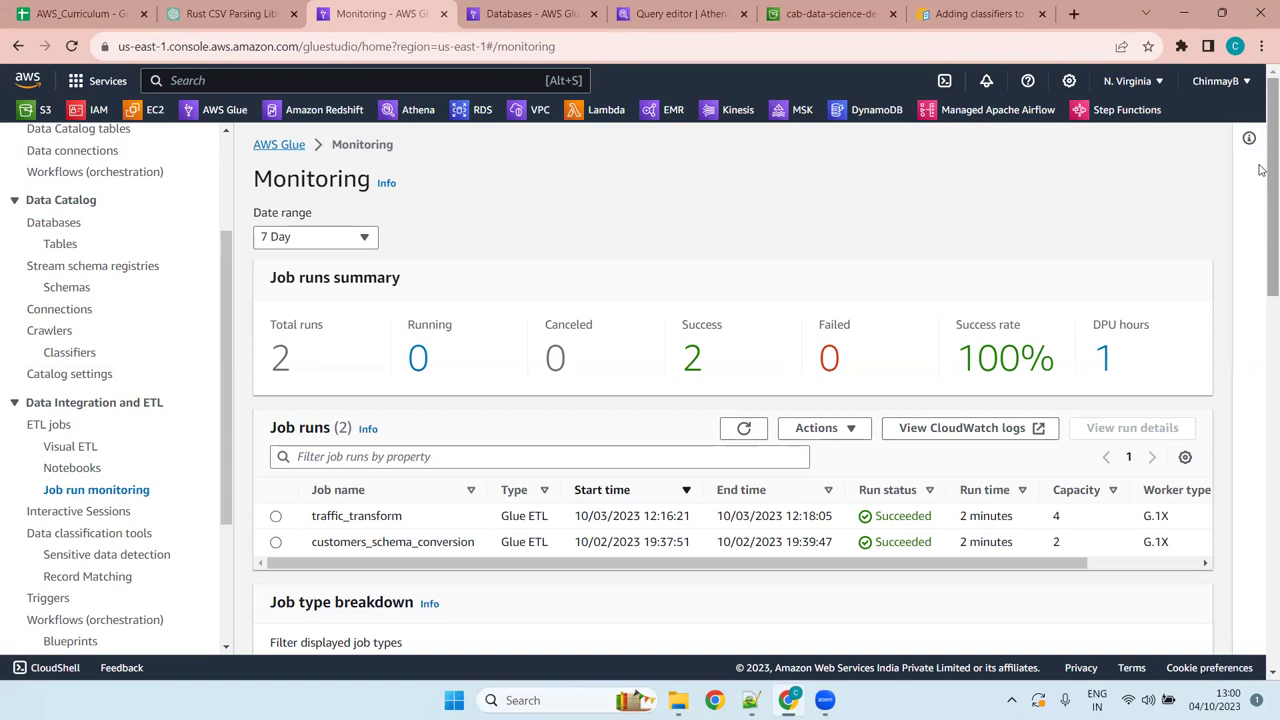
scroll(1260, 216, "down", 1)
scroll(1260, 216, "down", 4)
scroll(1260, 216, "up", 2)
left_click_drag(1116, 178, 1090, 154)
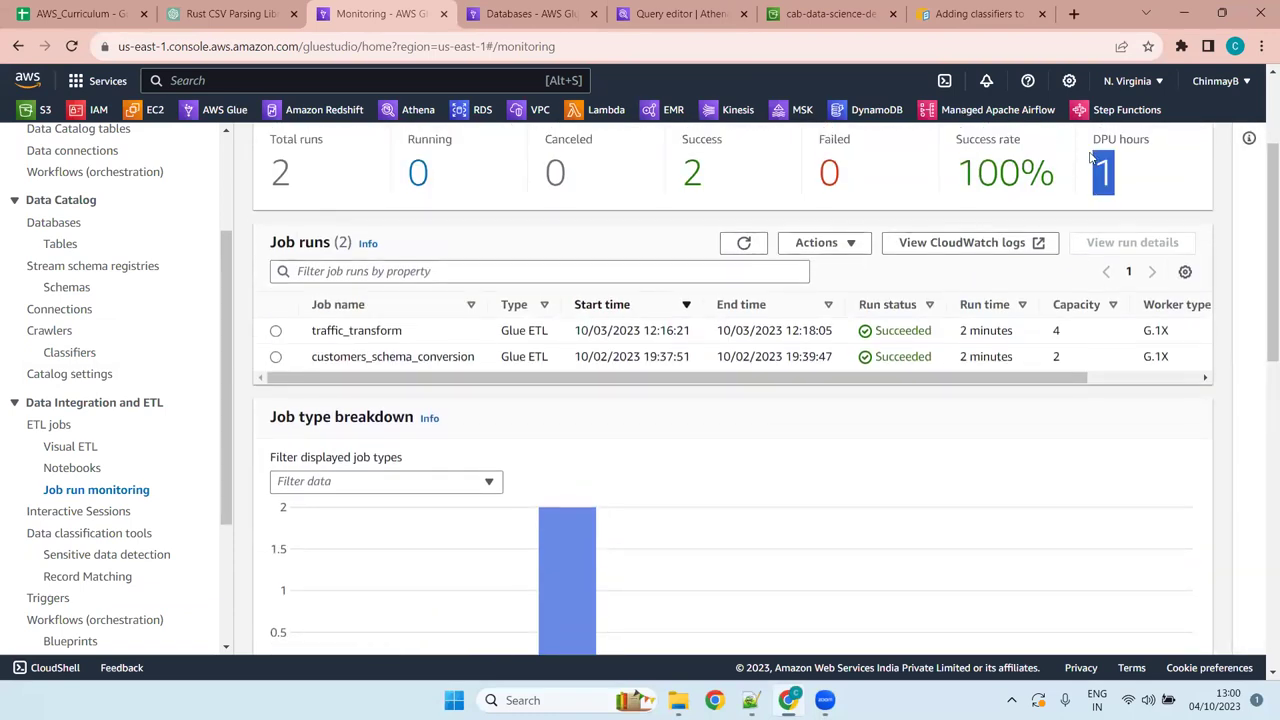
Examine the job type breakdown and worker type breakdown charts on the Monitoring page.
scroll(1260, 303, "down", 2)
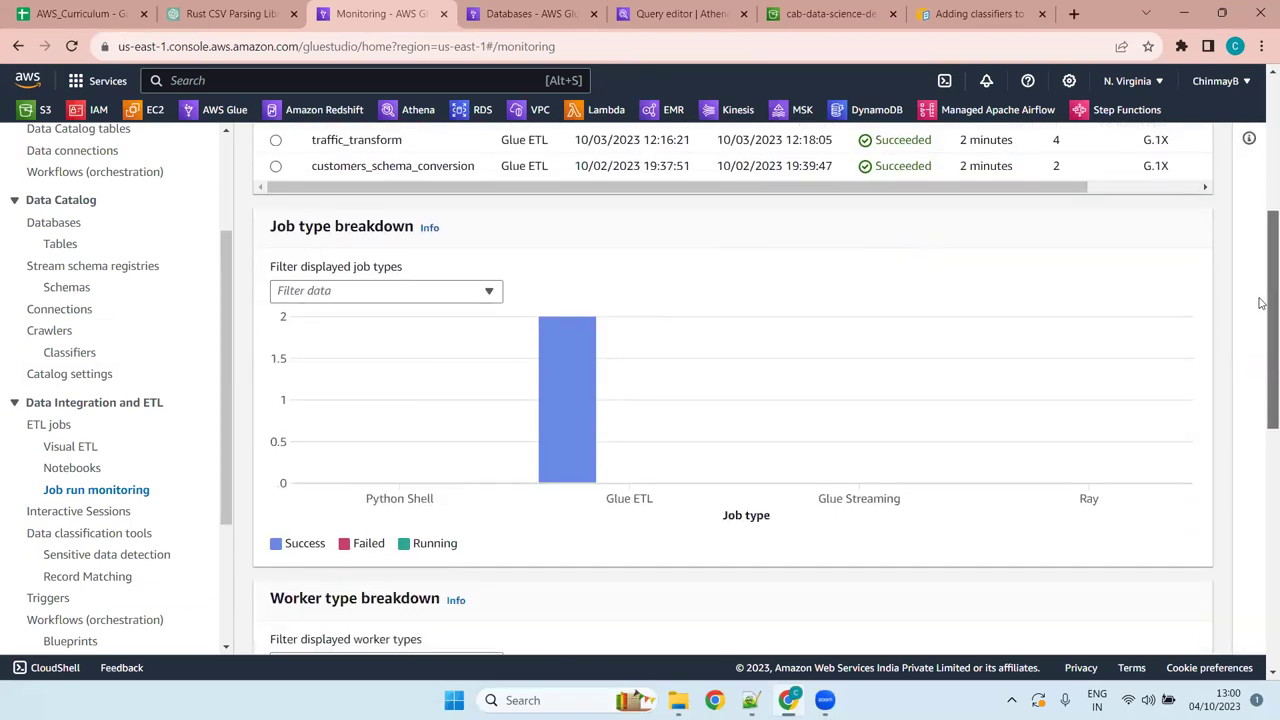
scroll(1260, 303, "up", 1)
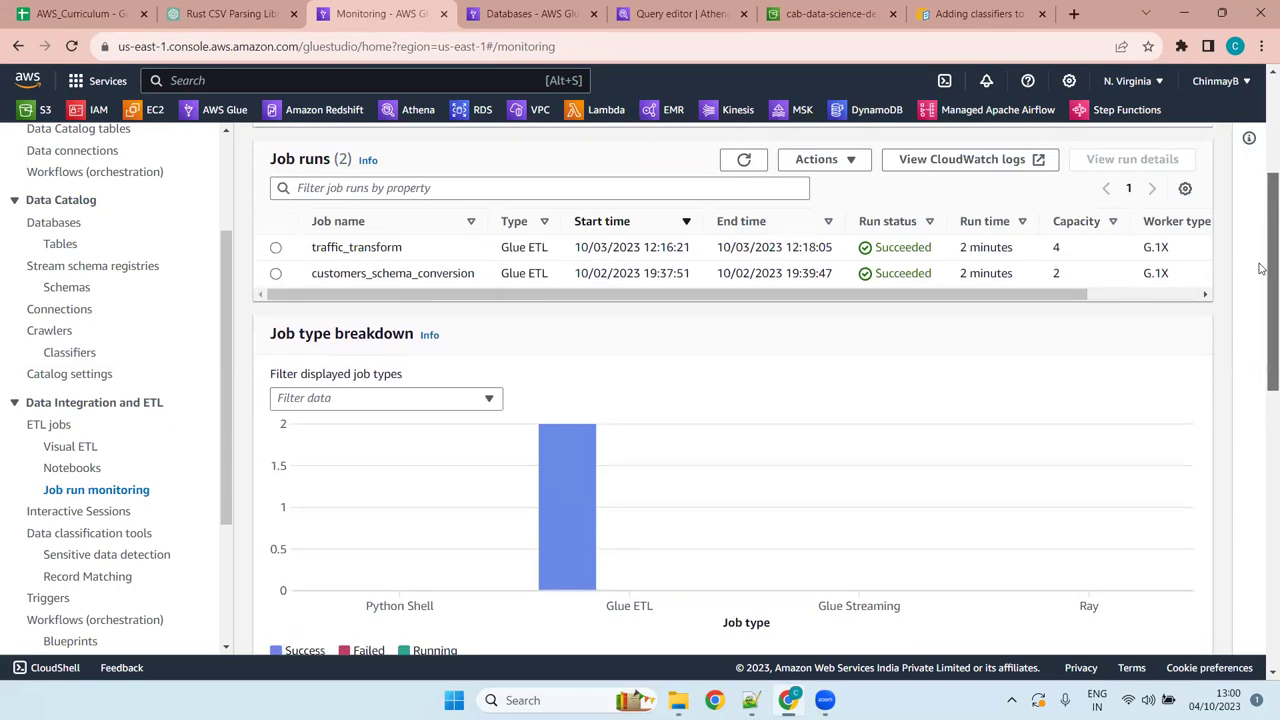
scroll(1259, 303, "down", 1)
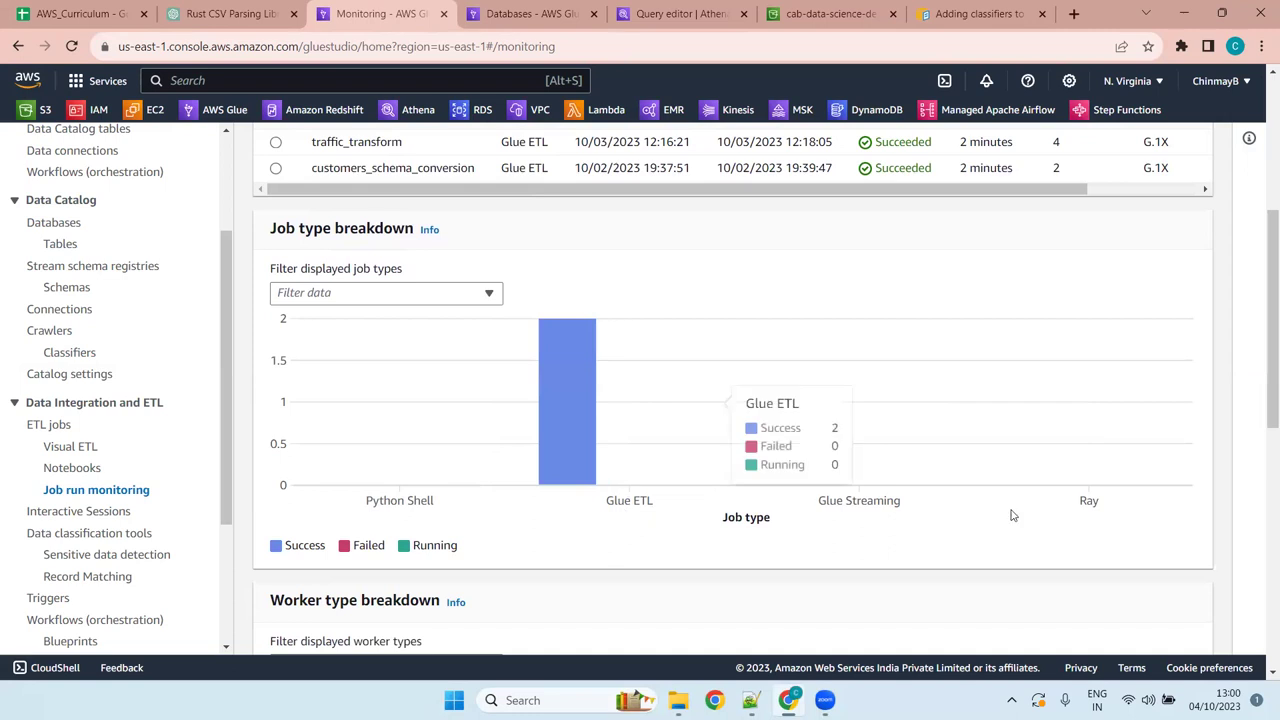
left_click_drag(1260, 288, 1255, 407)
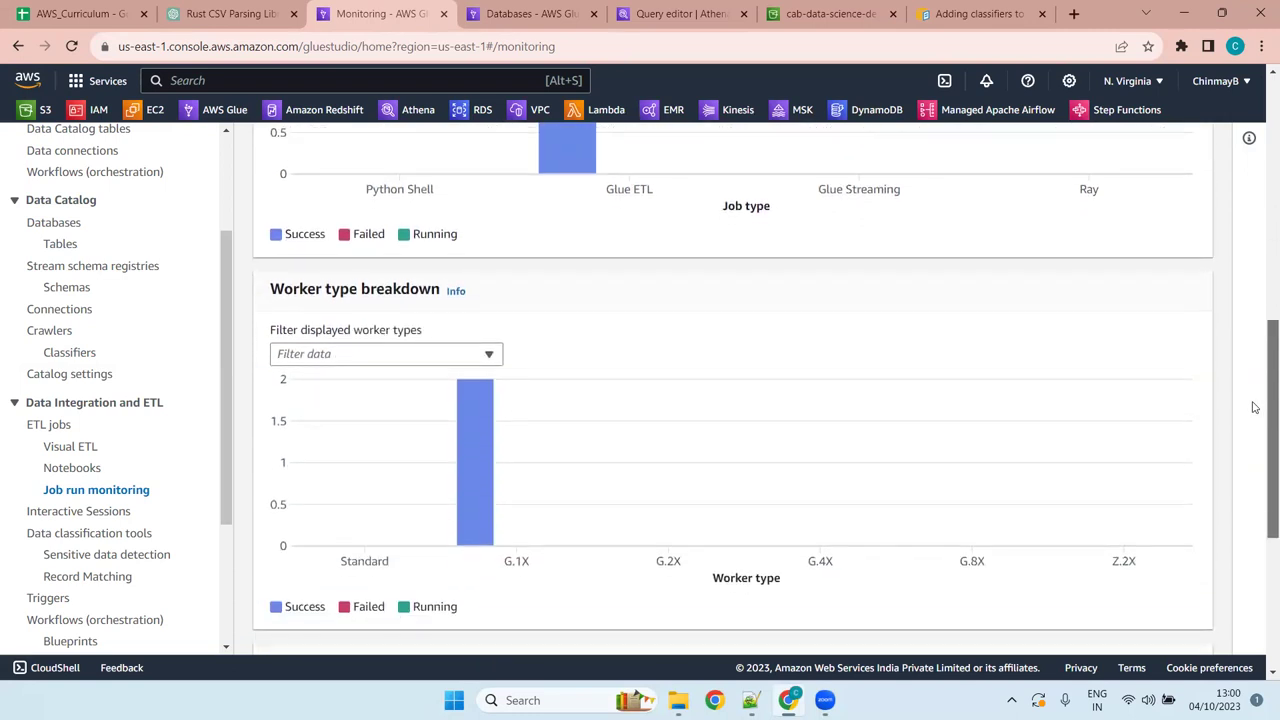
scroll(1255, 407, "down", 1)
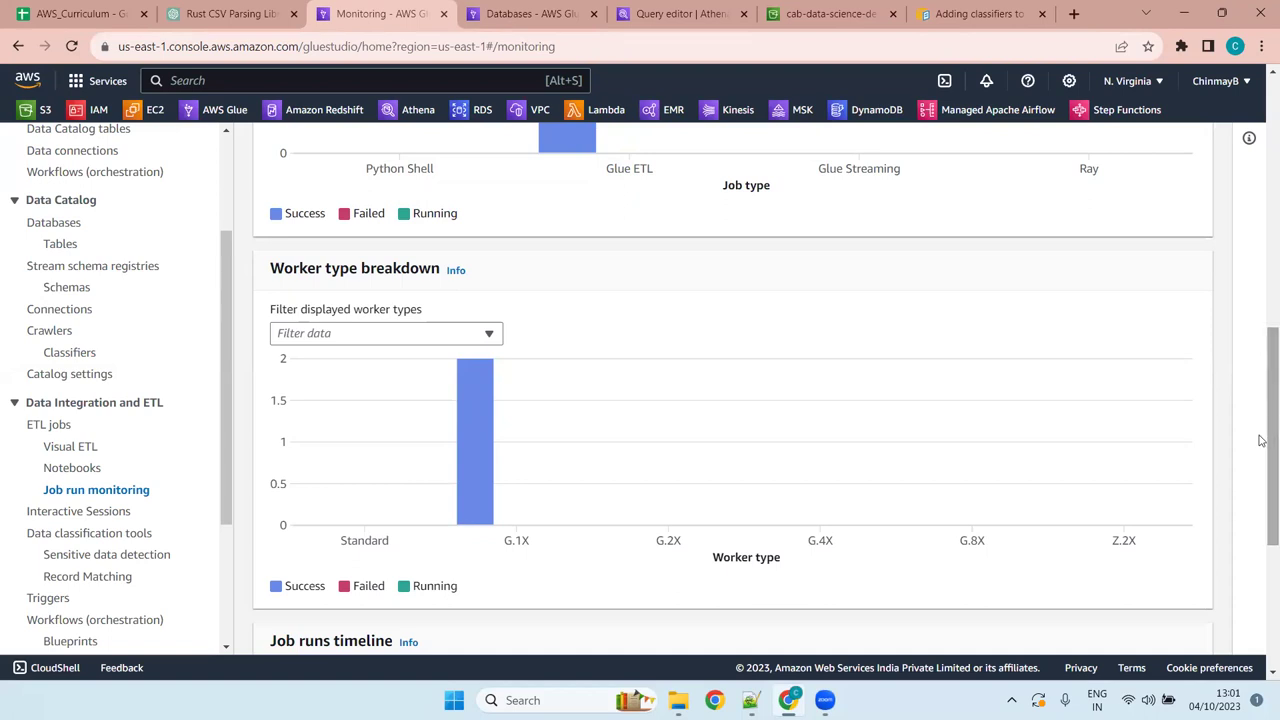
scroll(1261, 441, "down", 1)
mouse_move(1261, 441)
left_mouse_down()
mouse_move(1258, 489)
mouse_move(1261, 425)
left_mouse_up()
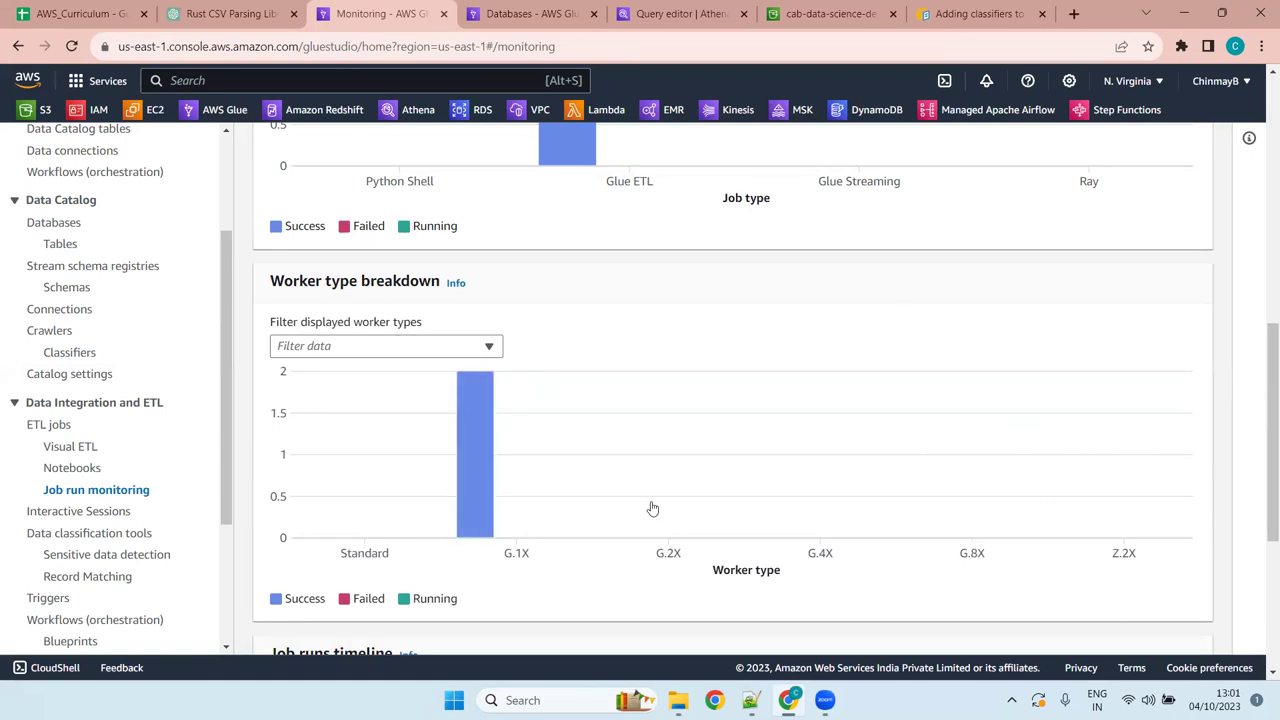
mouse_move(766, 490)
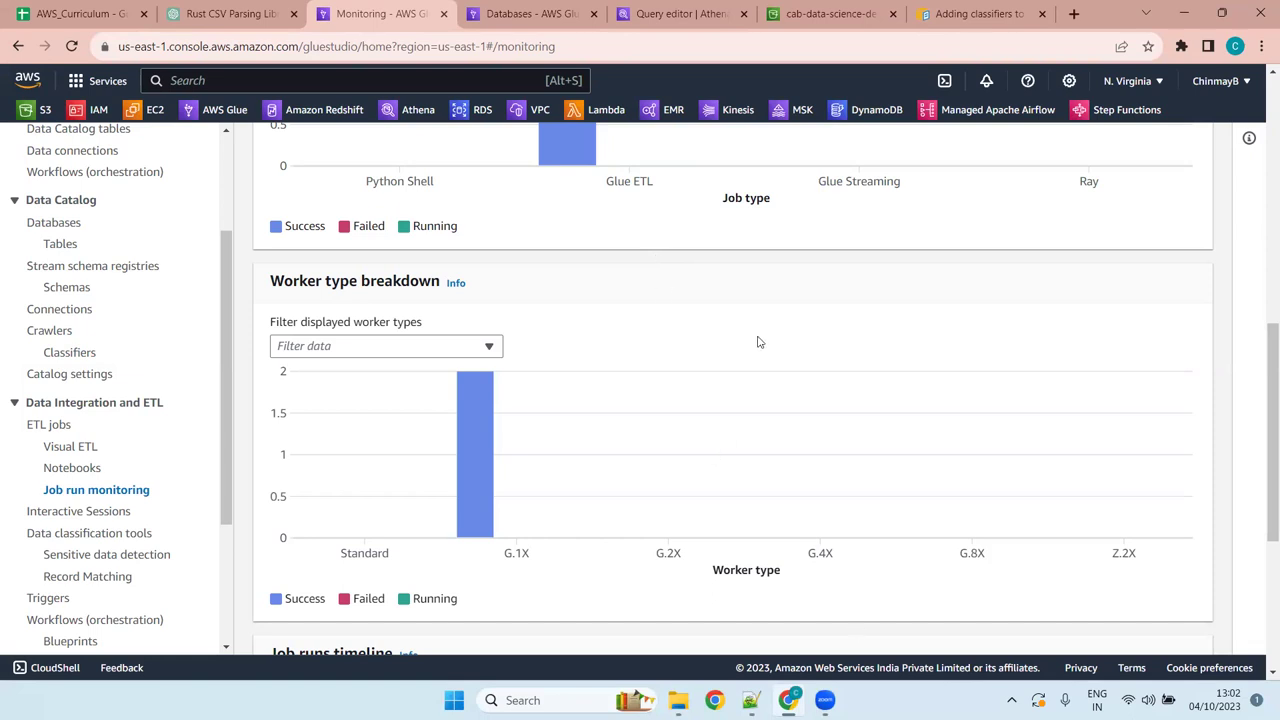
scroll(758, 342, "up", 4)
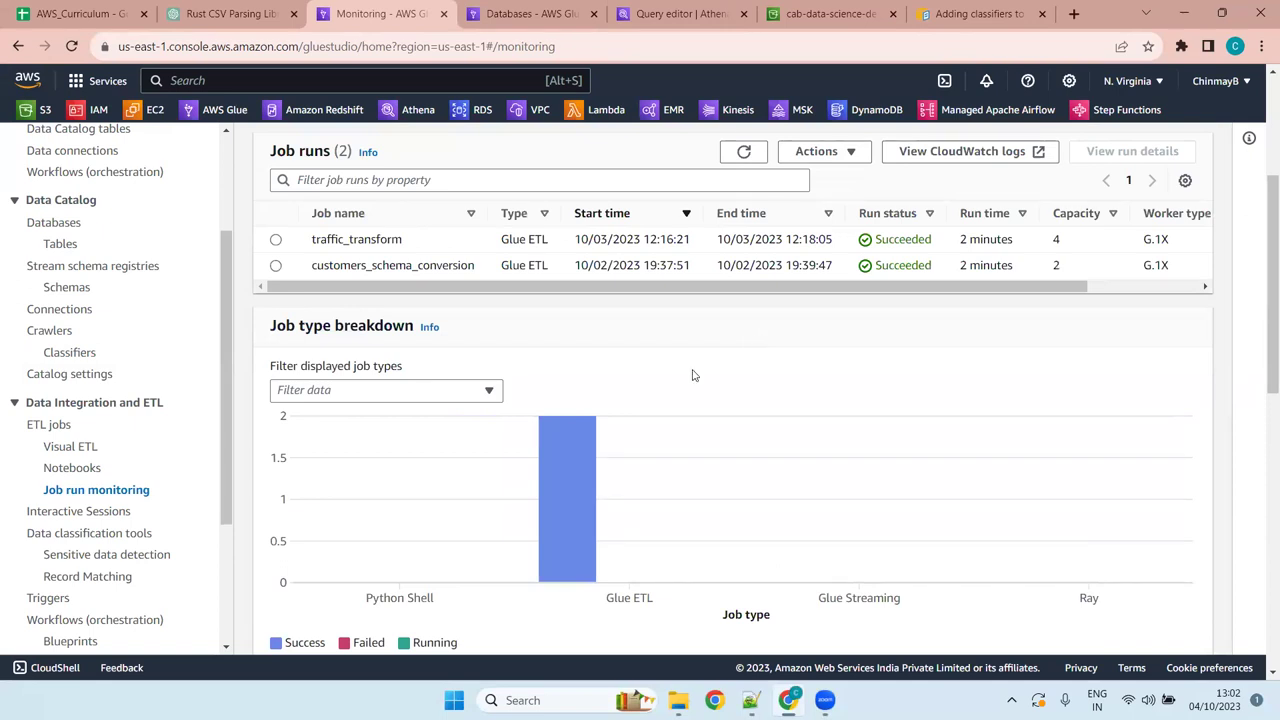
scroll(677, 366, "down", 4)
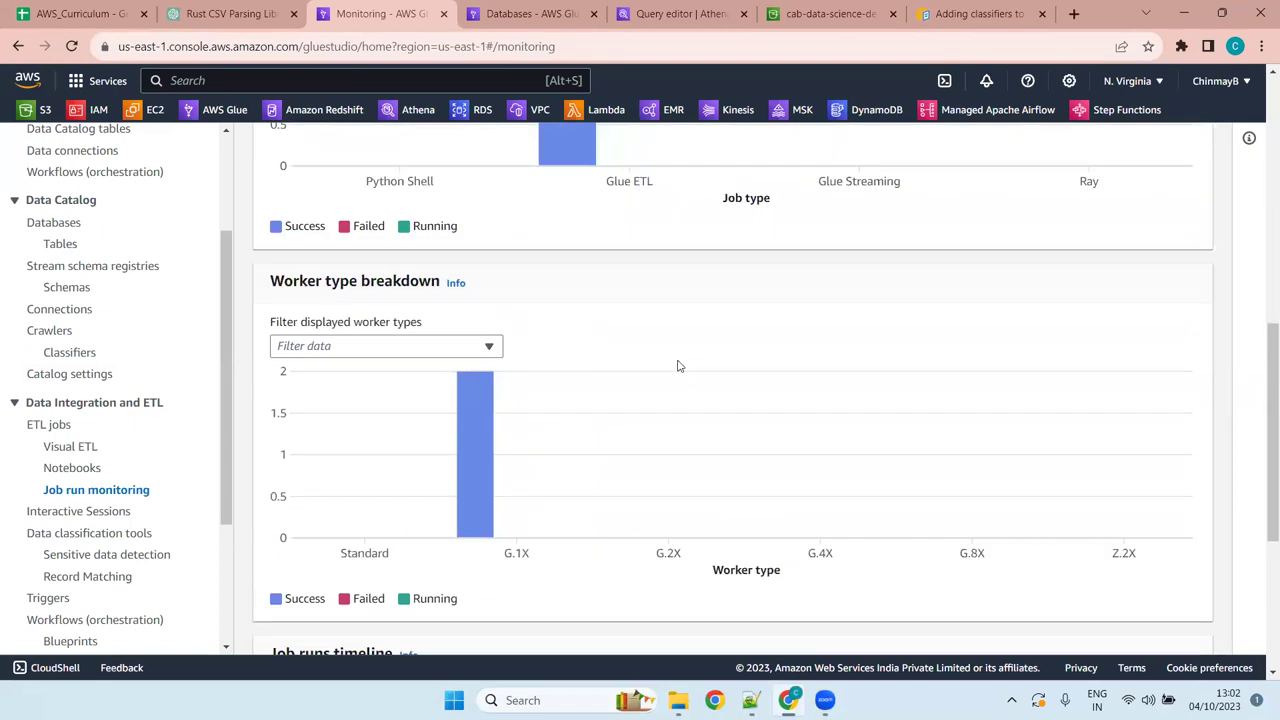
mouse_move(712, 394)
scroll(659, 310, "down", 4)
scroll(659, 310, "up", 10)
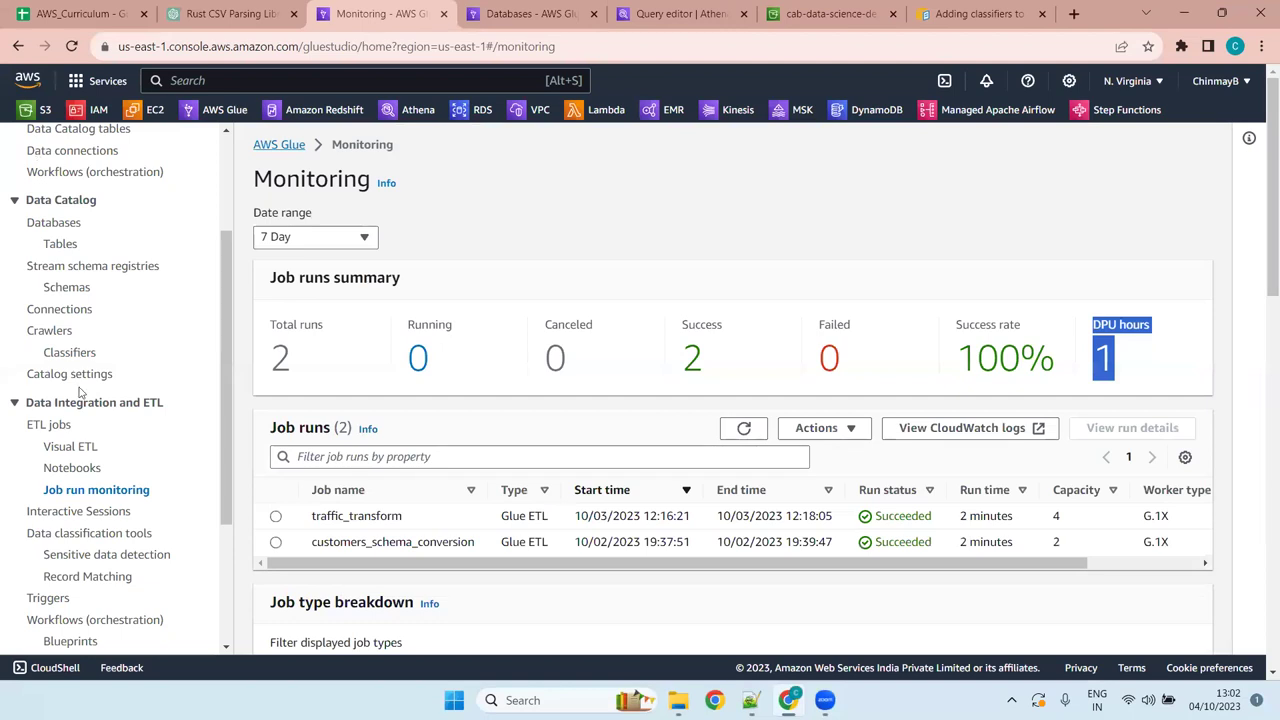
Examine the job runs timeline chart and recheck the job runs summary on the Monitoring page.
scroll(80, 392, "up", 2)
scroll(80, 392, "down", 4)
scroll(80, 392, "up", 4)
scroll(569, 363, "down", 10)
scroll(570, 366, "up", 4)
scroll(570, 366, "down", 4)
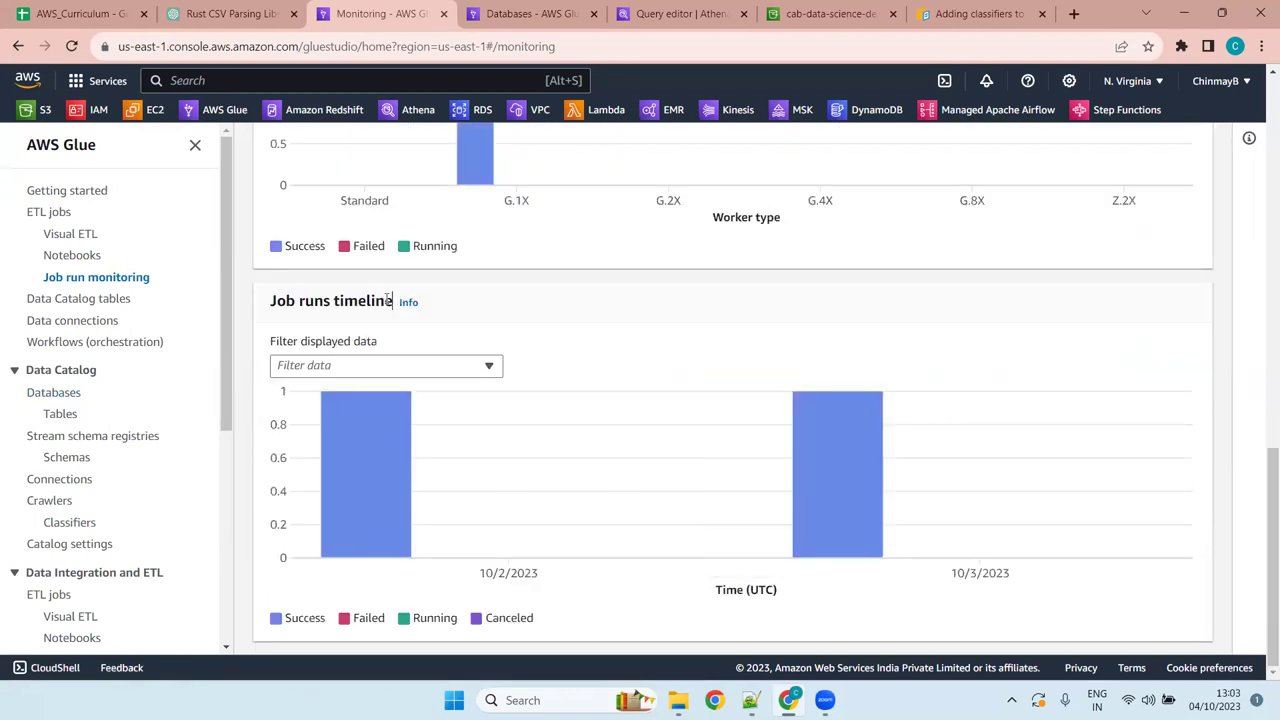
left_click_drag(390, 300, 266, 302)
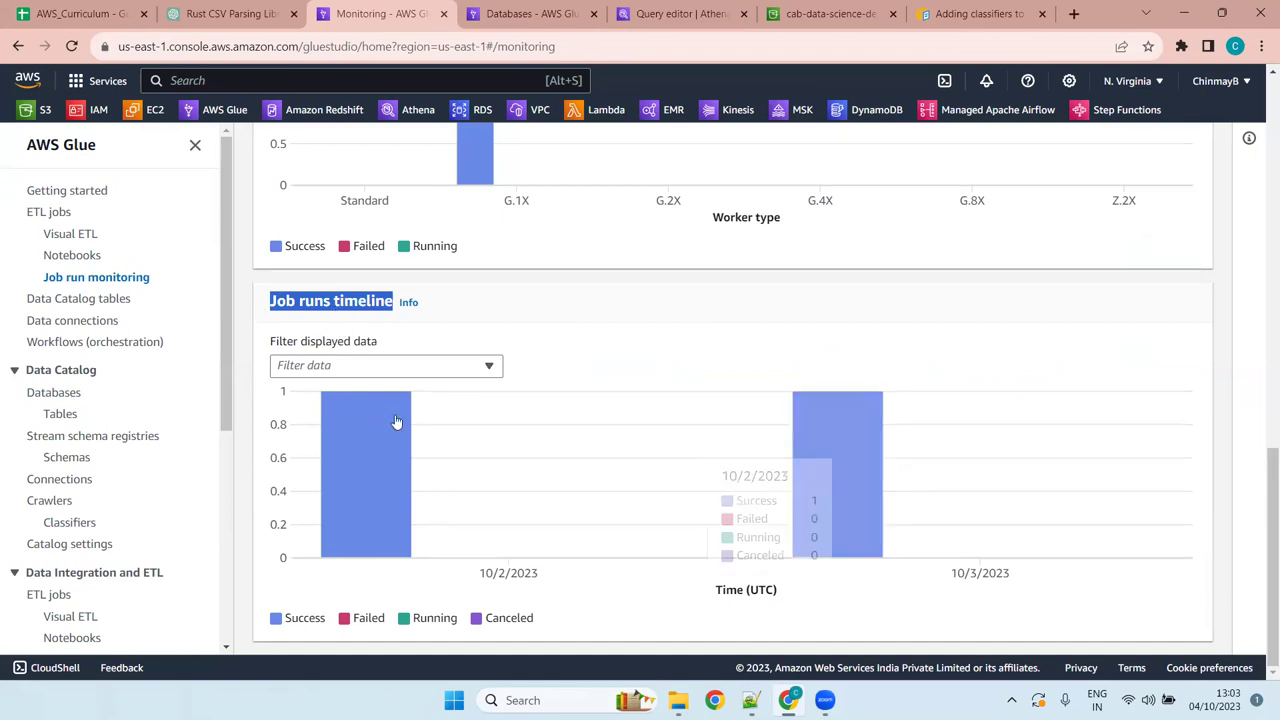
left_click(362, 293)
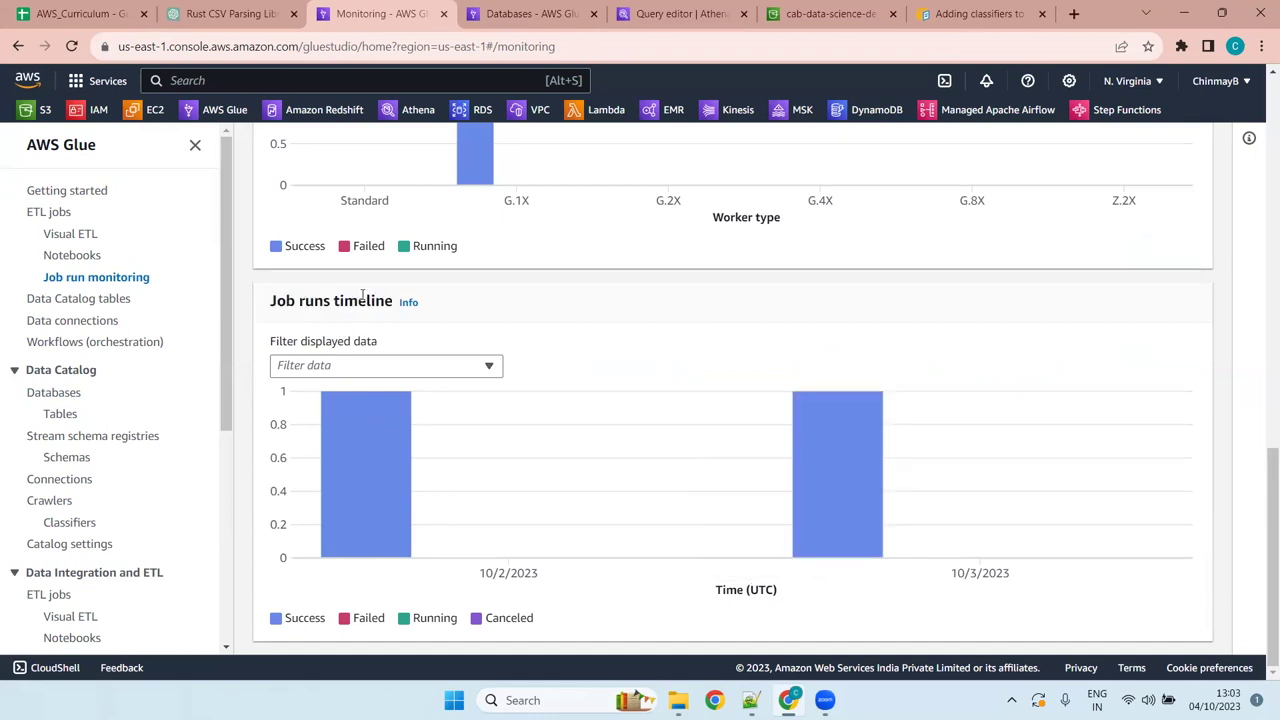
scroll(362, 297, "up", 4)
scroll(362, 297, "down", 4)
scroll(345, 297, "up", 8)
scroll(345, 297, "up", 3)
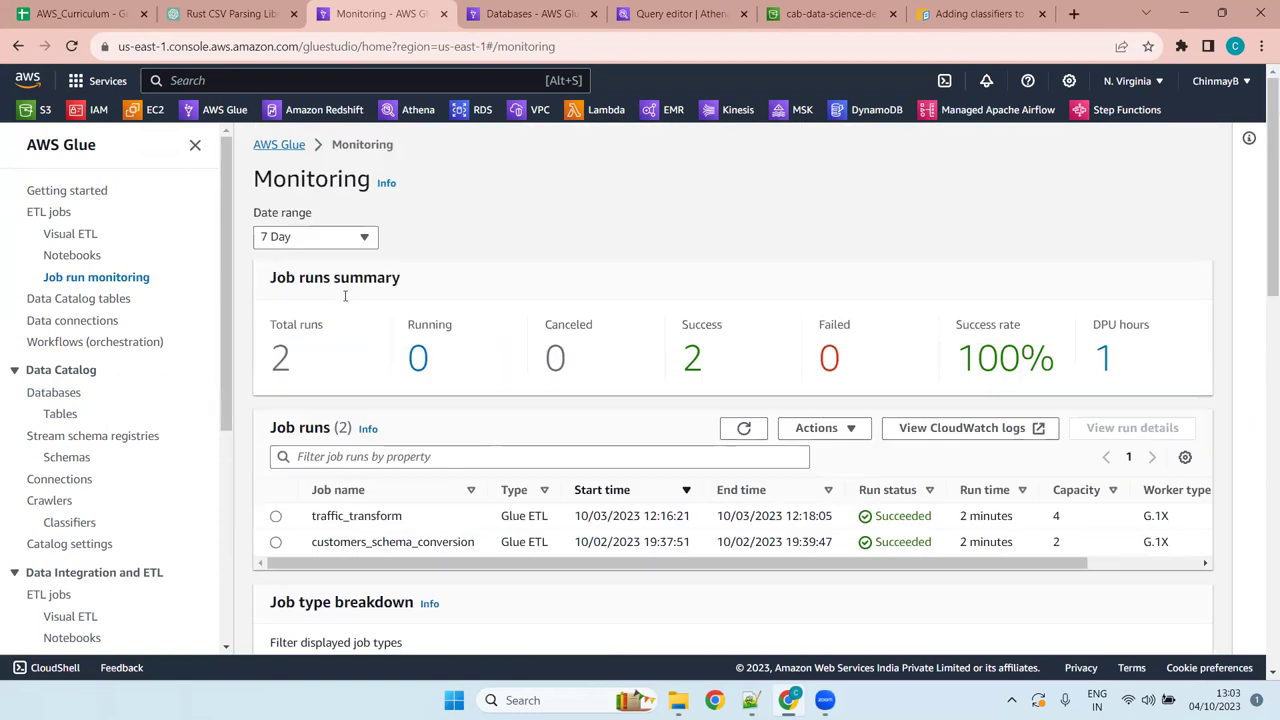
left_click_drag(1260, 186, 1262, 625)
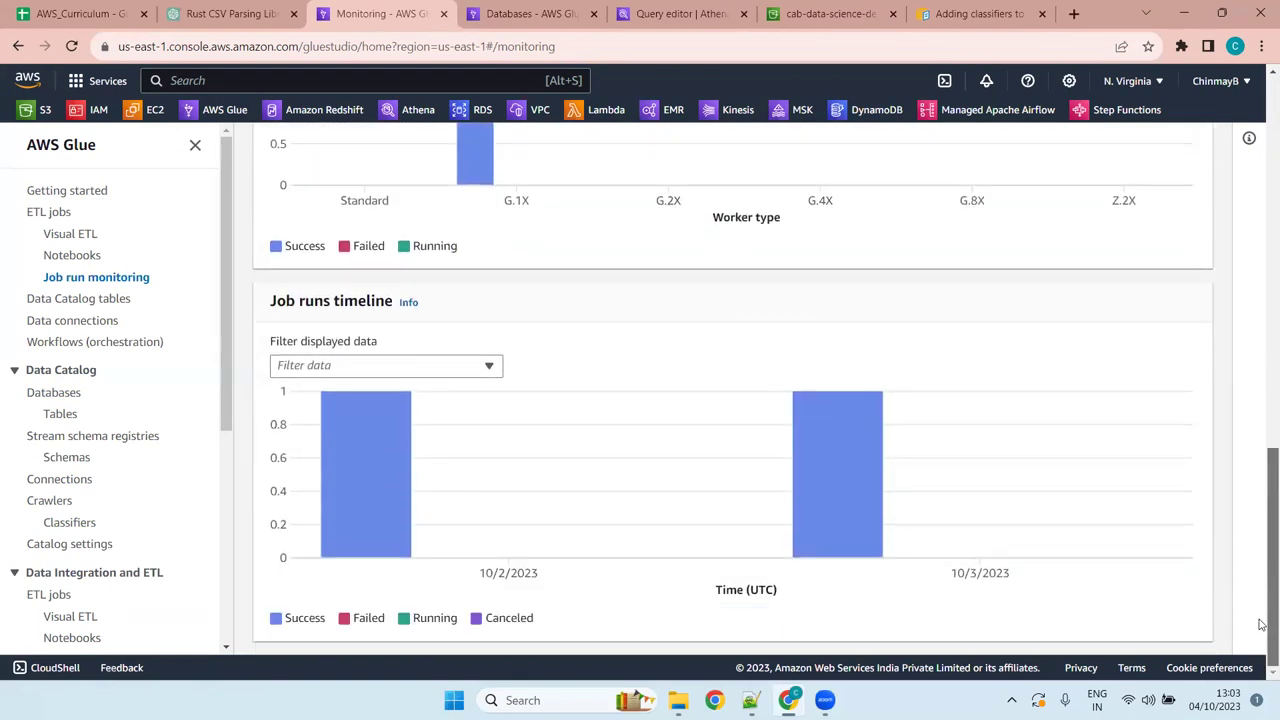
Open the Interactive Sessions page of AWS Glue and refresh the session history.
scroll(477, 291, "up", 8)
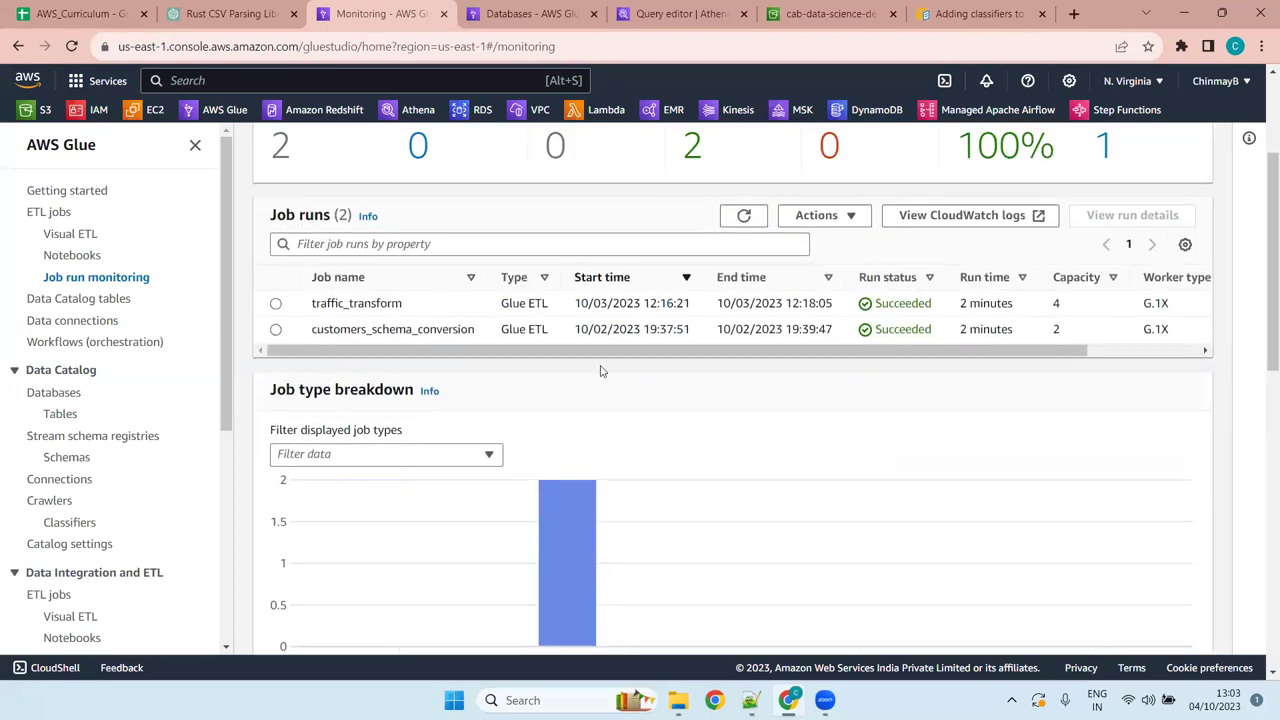
scroll(806, 333, "up", 2)
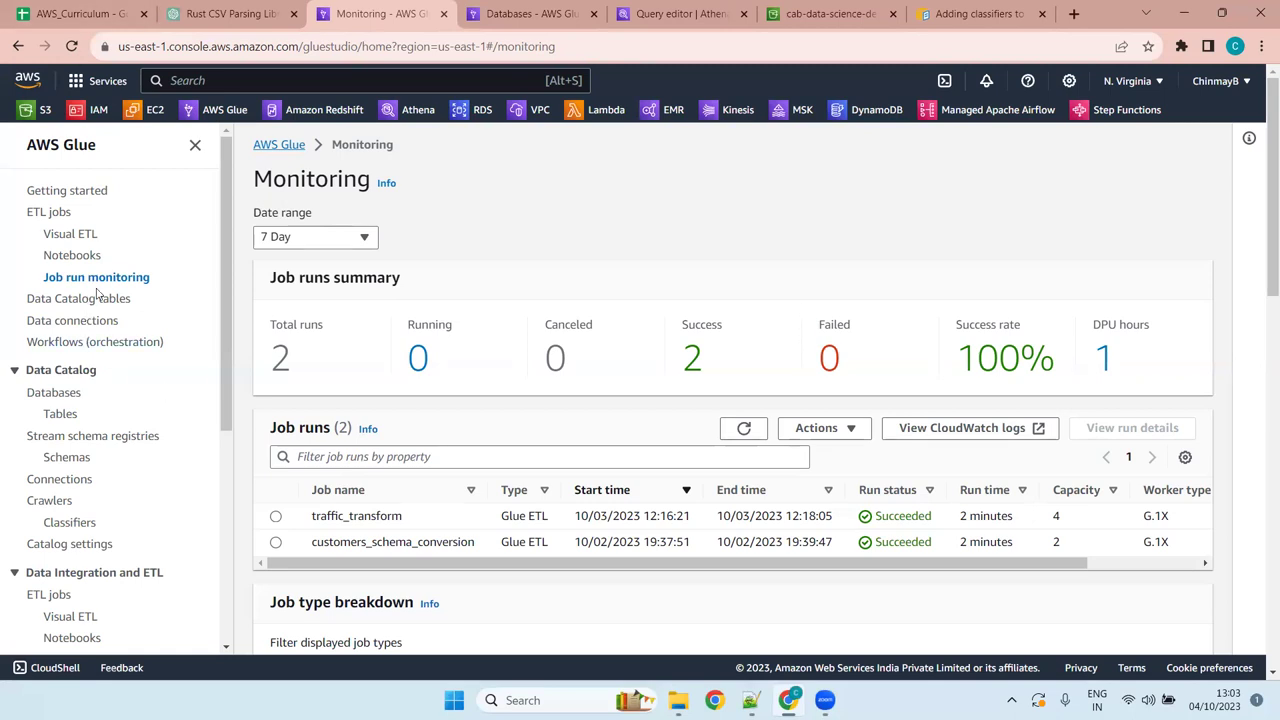
scroll(115, 485, "down", 4)
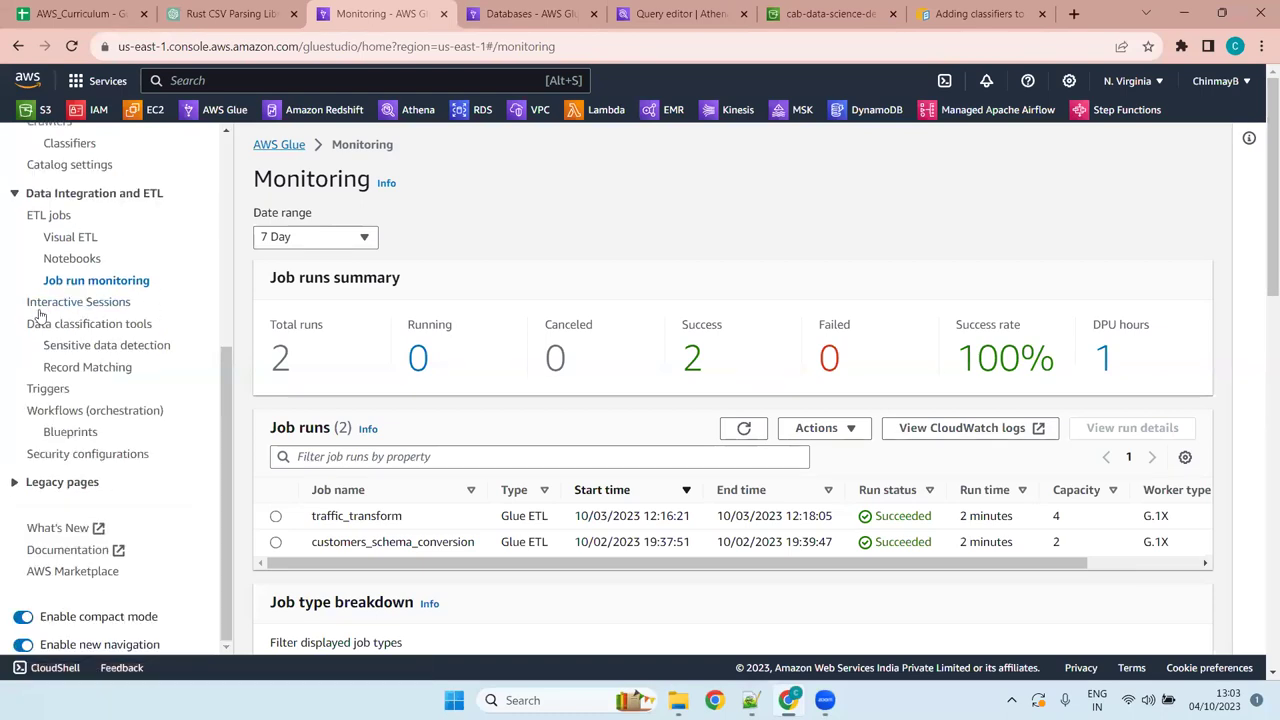
left_click(98, 302)
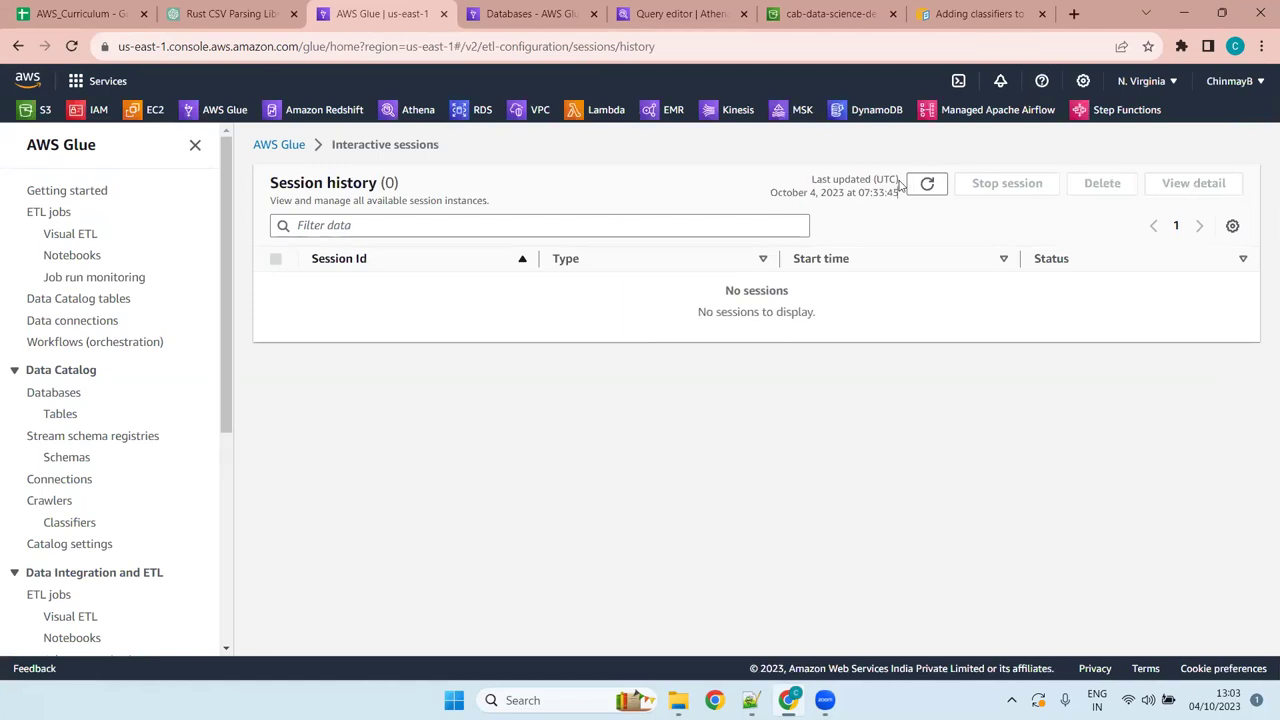
left_click(922, 185)
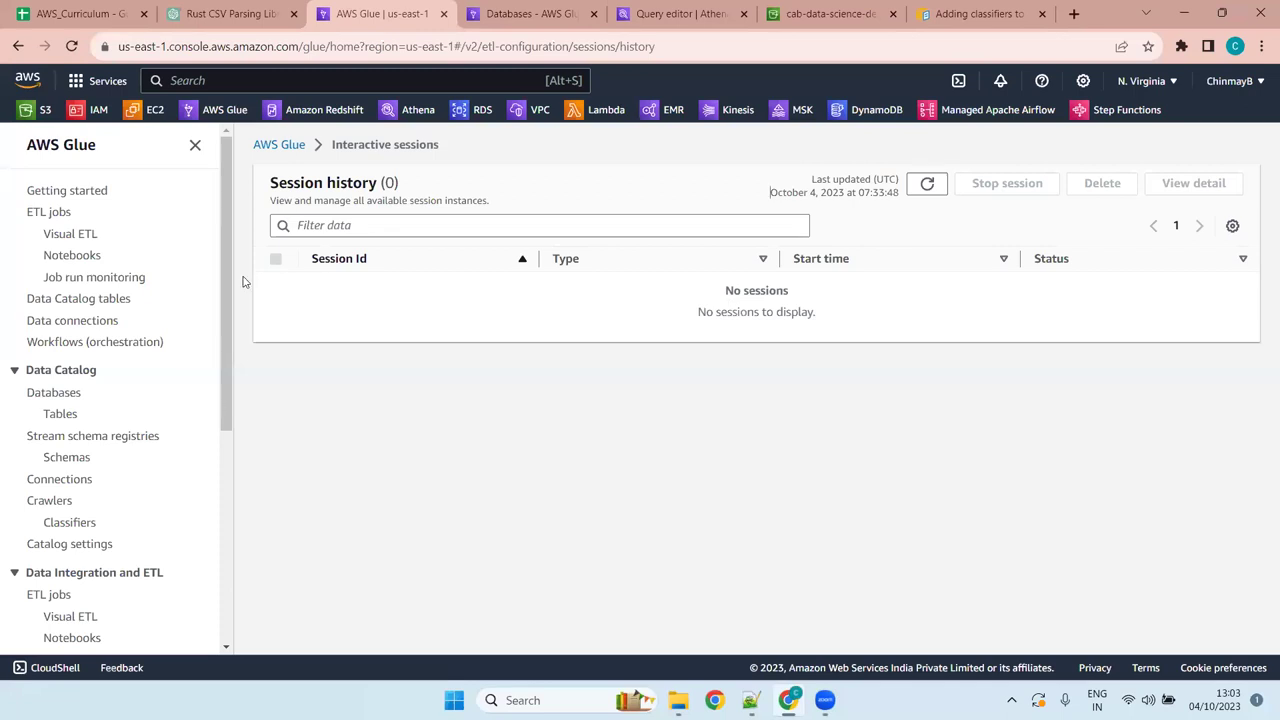
Look over the data classification tools entries and open the Sensitive data detection page.
left_click_drag(227, 275, 221, 468)
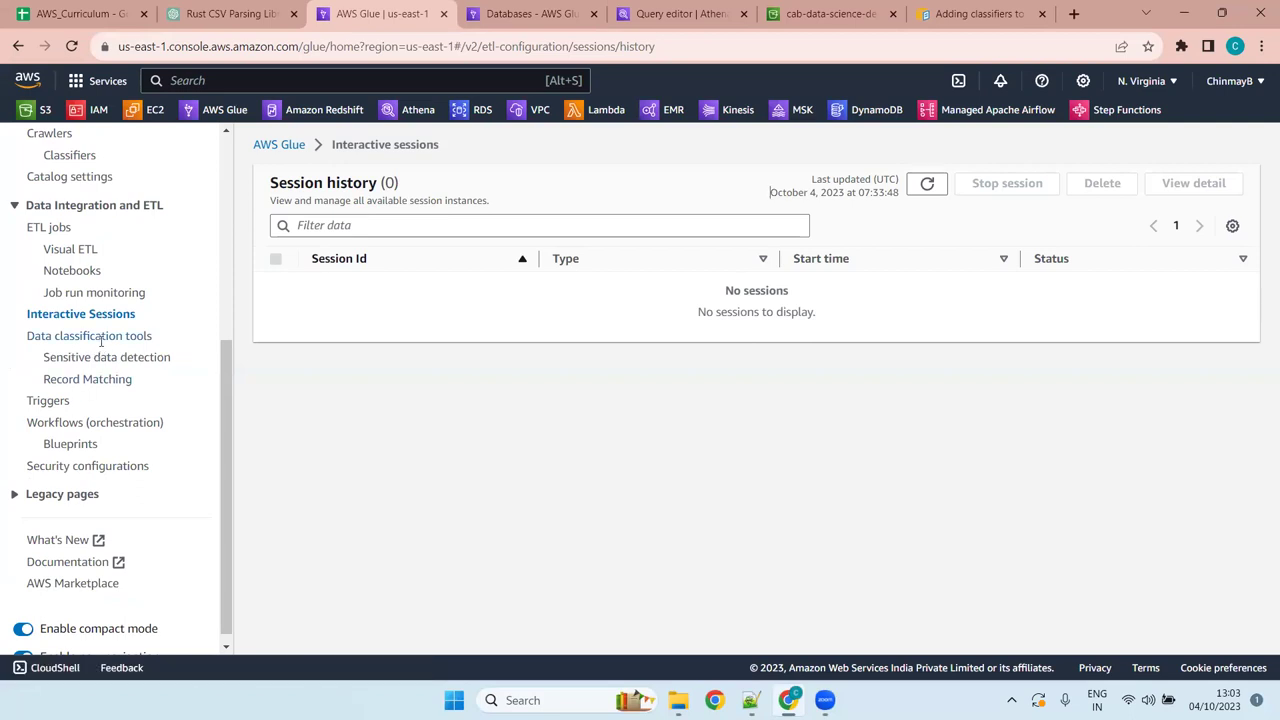
left_click_drag(136, 388, 20, 342)
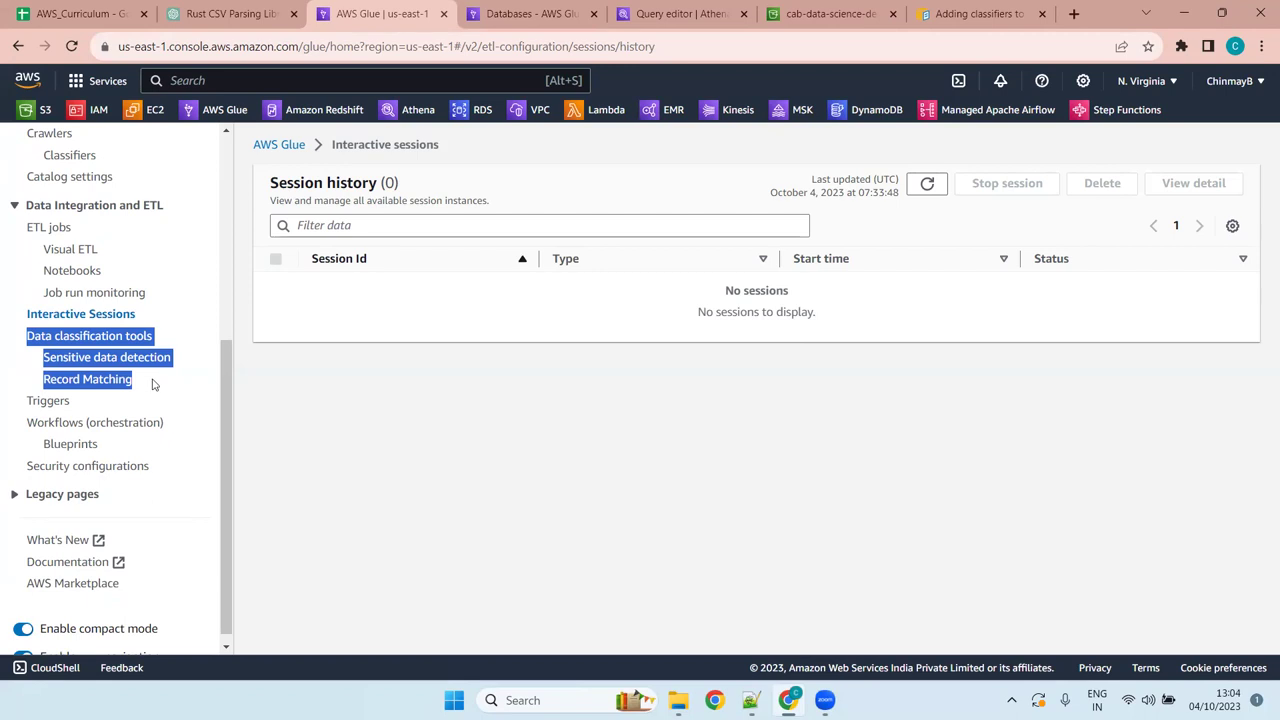
left_click_drag(153, 384, 8, 347)
left_click(133, 336)
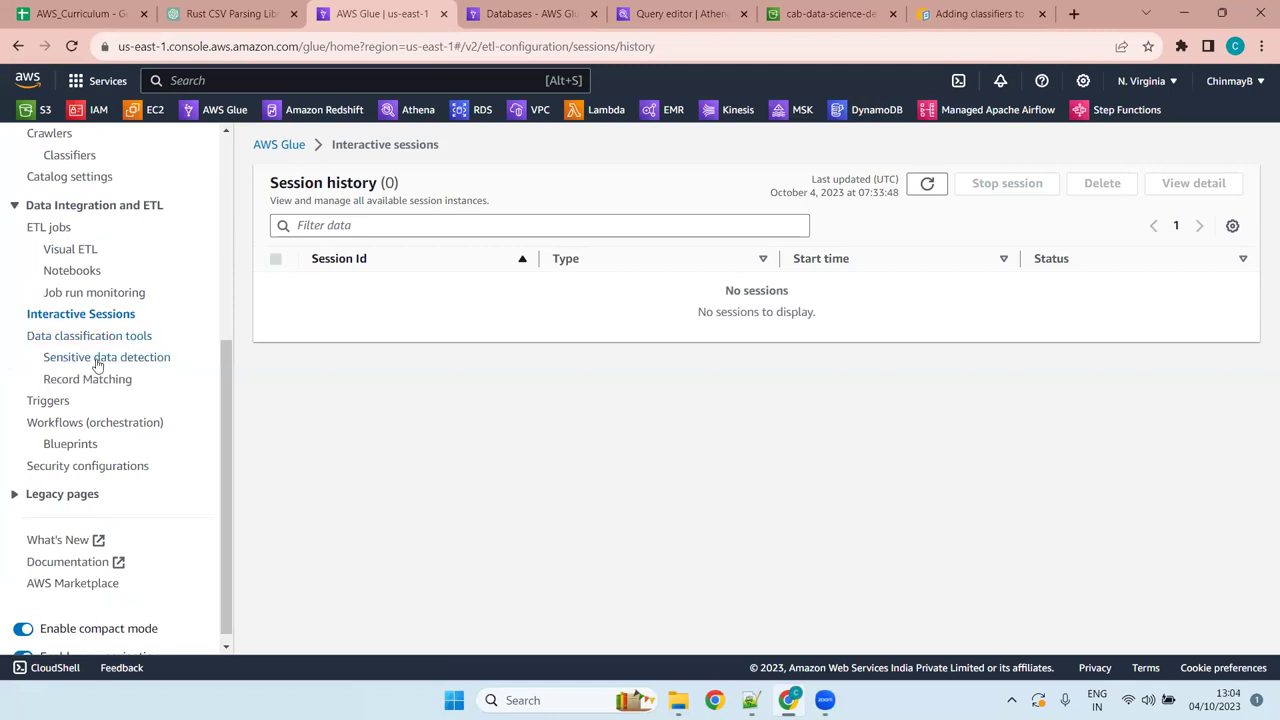
left_click(111, 360)
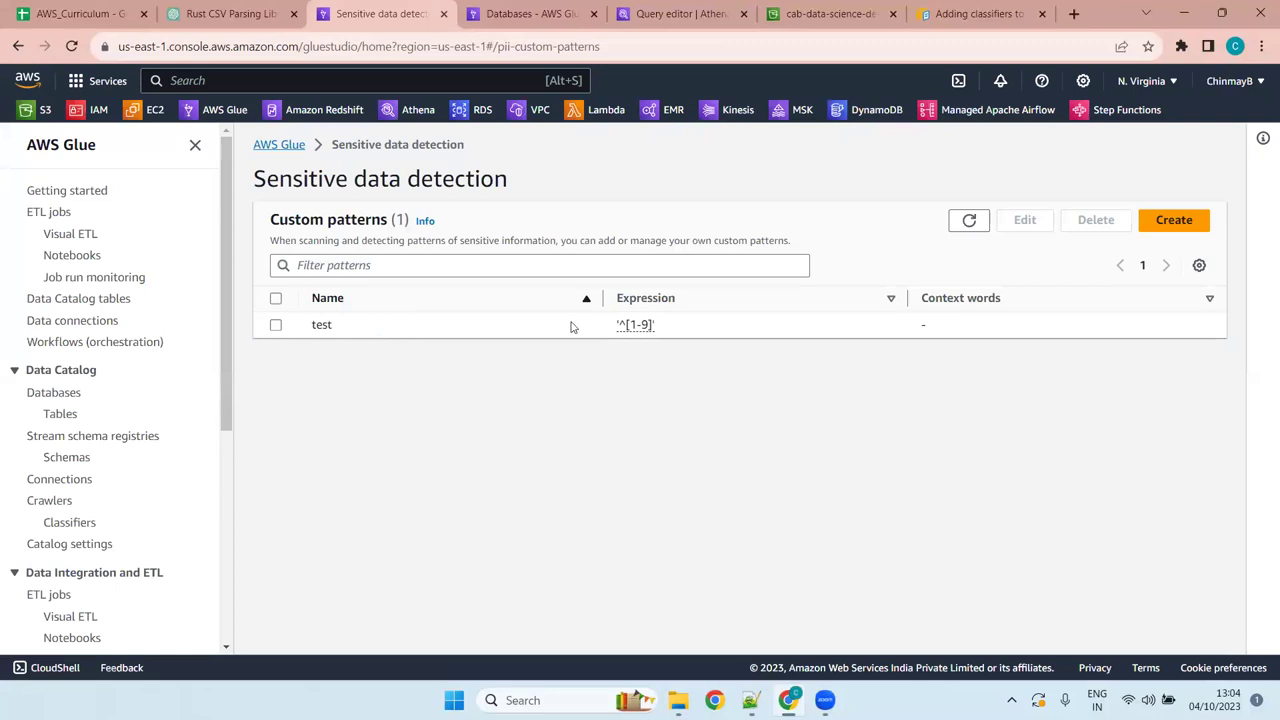
Open the custom pattern "test" for editing to view its detection details, and cancel without updating it.
left_click_drag(658, 326, 617, 330)
left_click(315, 324)
left_click(277, 326)
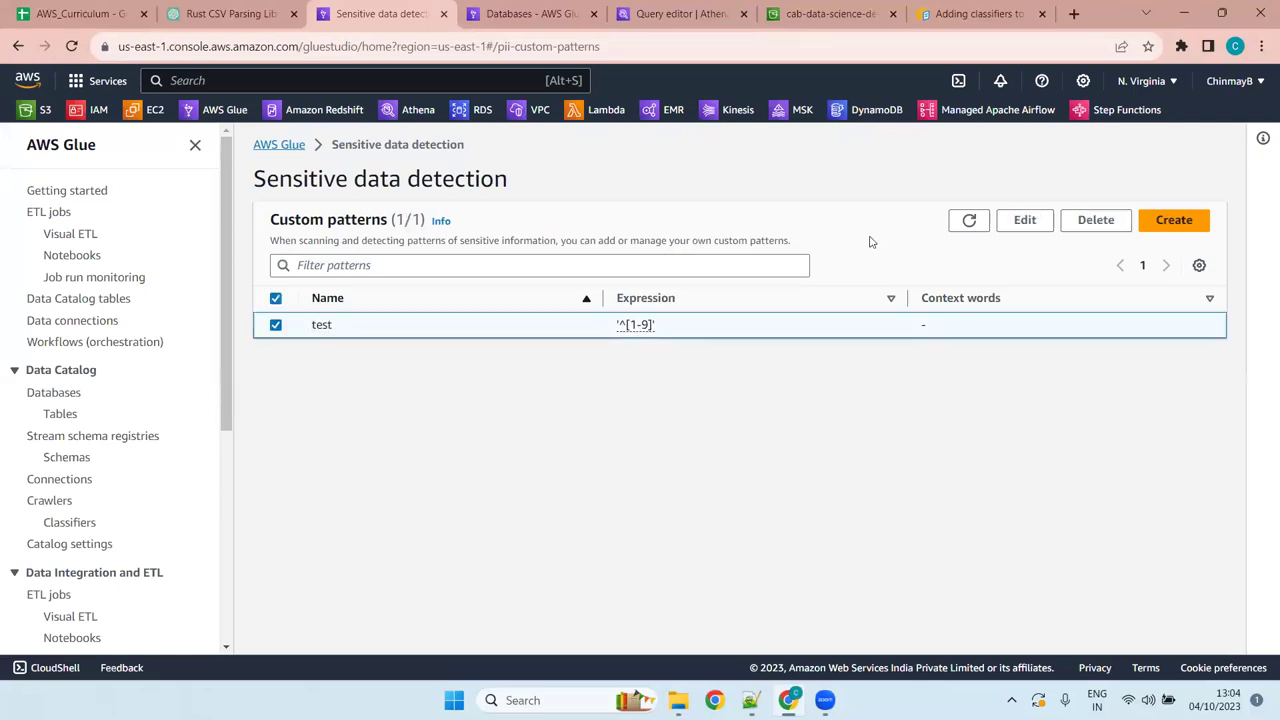
left_click(1008, 222)
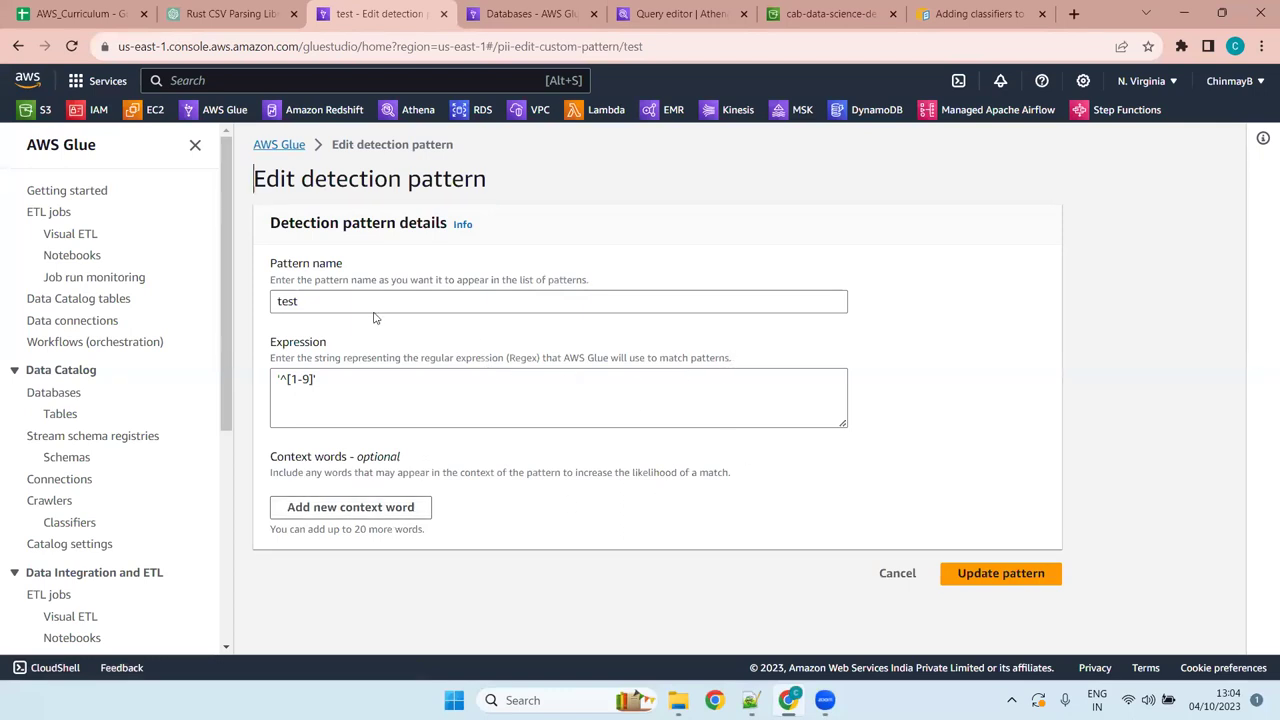
left_click(896, 573)
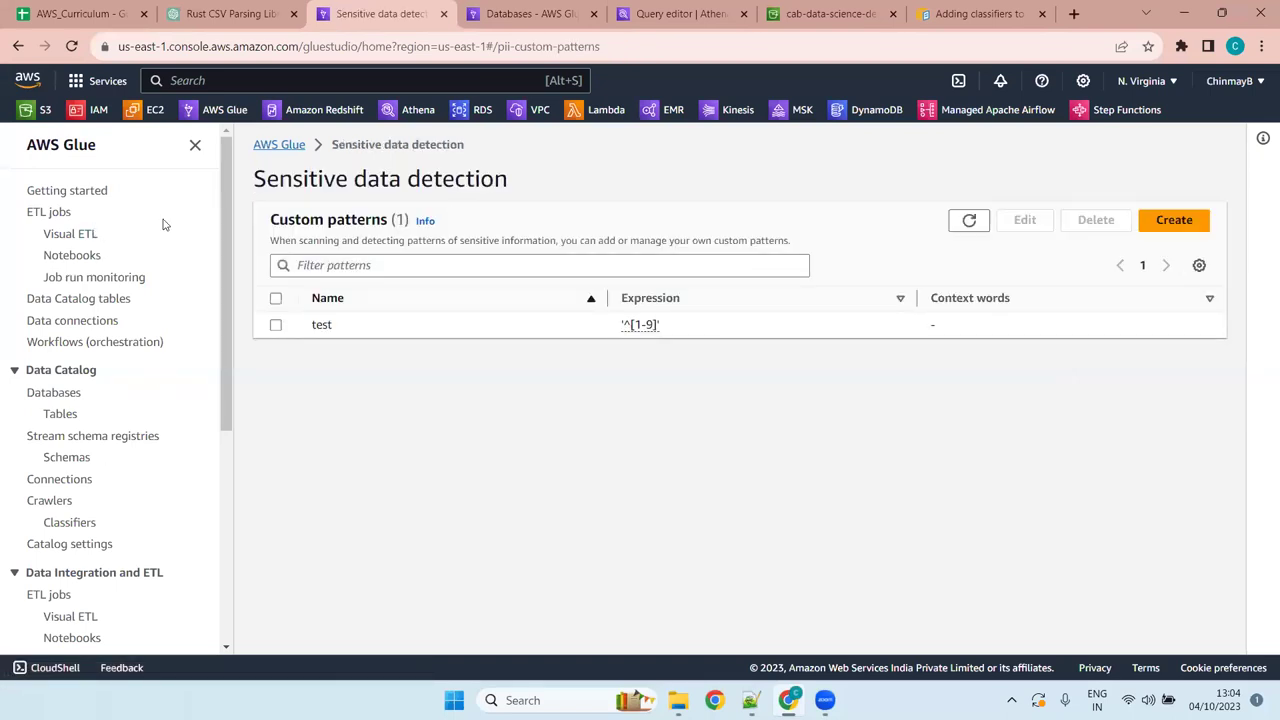
View the machine learning transforms on the Record Matching page and open the Triggers page.
left_click_drag(226, 188, 222, 318)
left_click(90, 496)
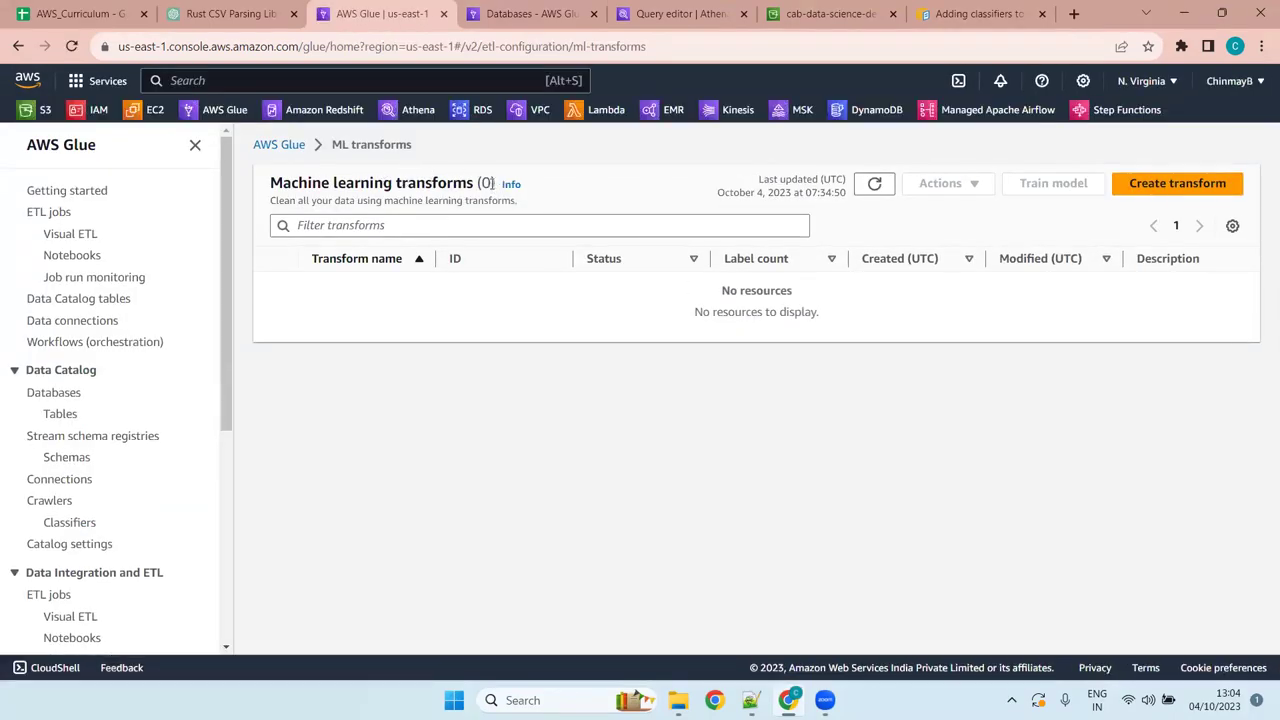
left_click_drag(502, 178, 268, 175)
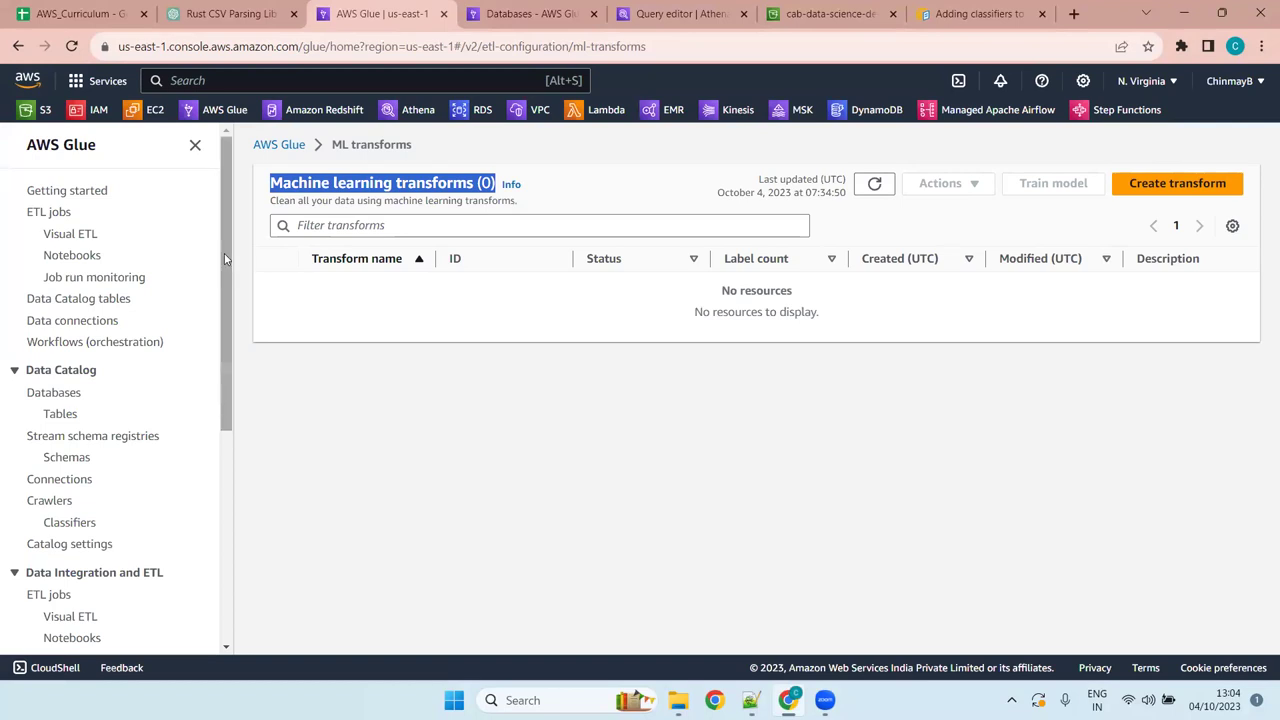
scroll(224, 258, "down", 4)
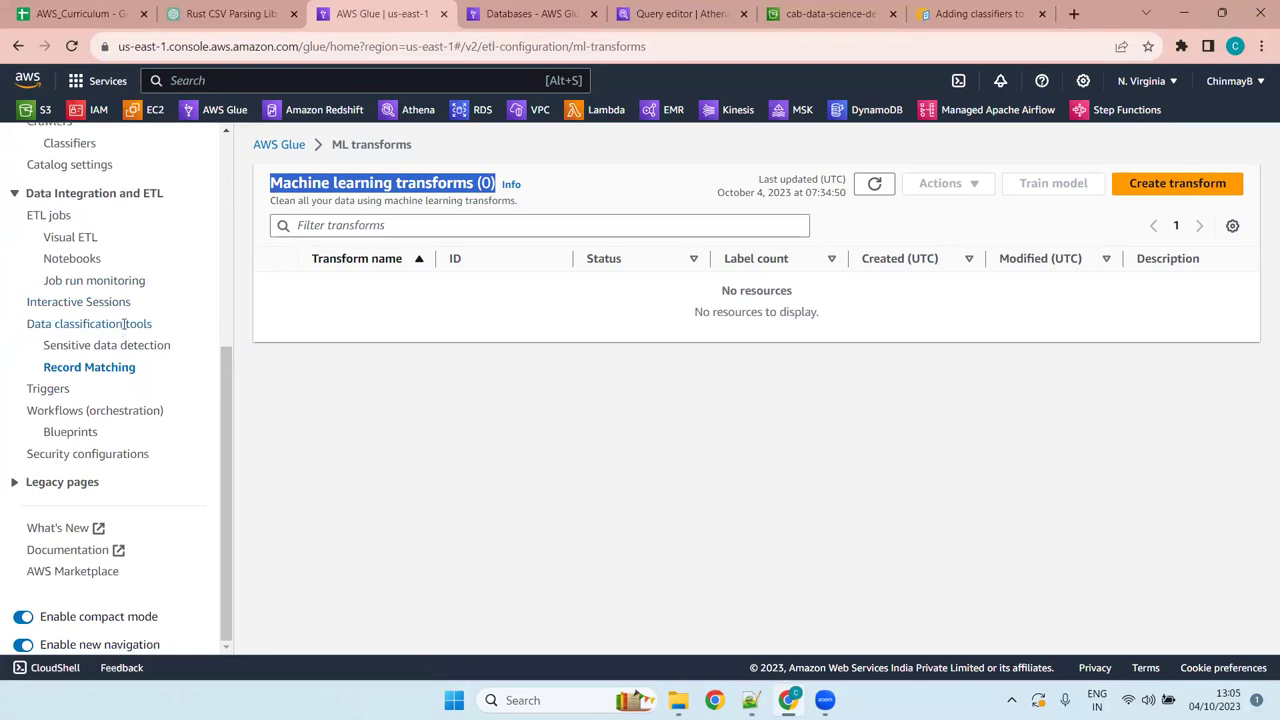
left_click(40, 392)
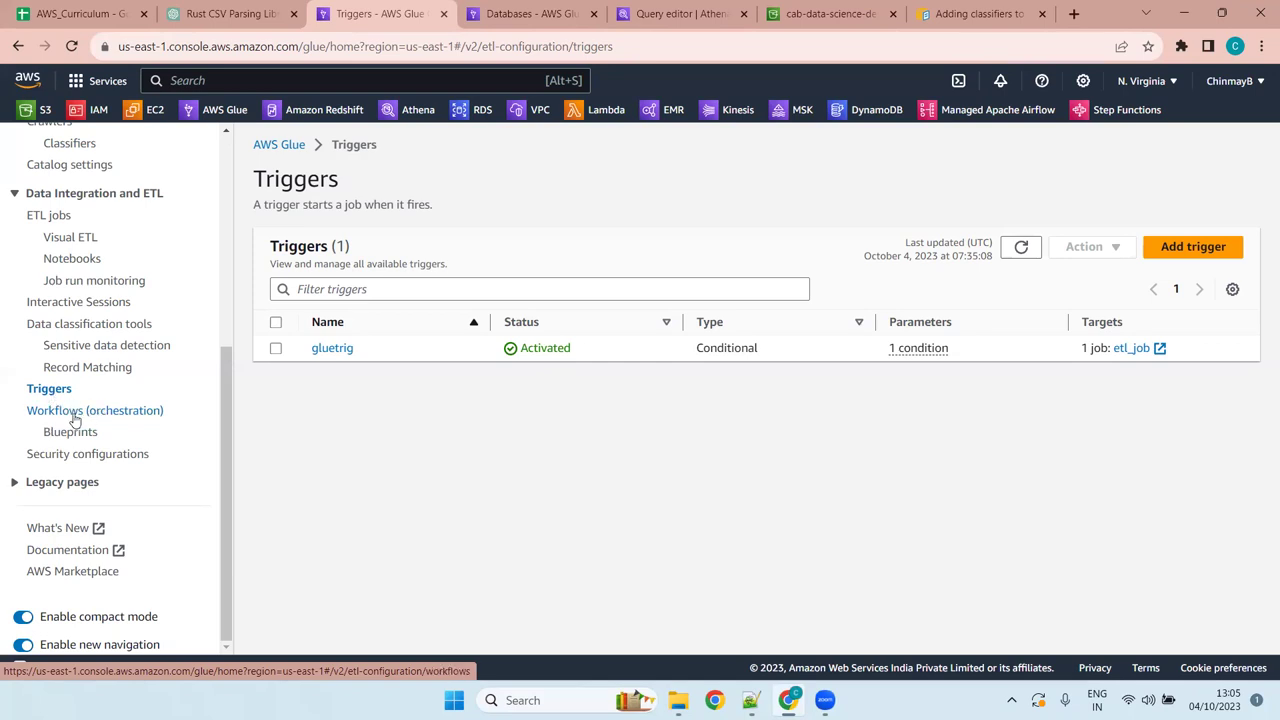
Open the Connections page of the Data Catalog and review the connectors and connections lists.
scroll(95, 418, "up", 5)
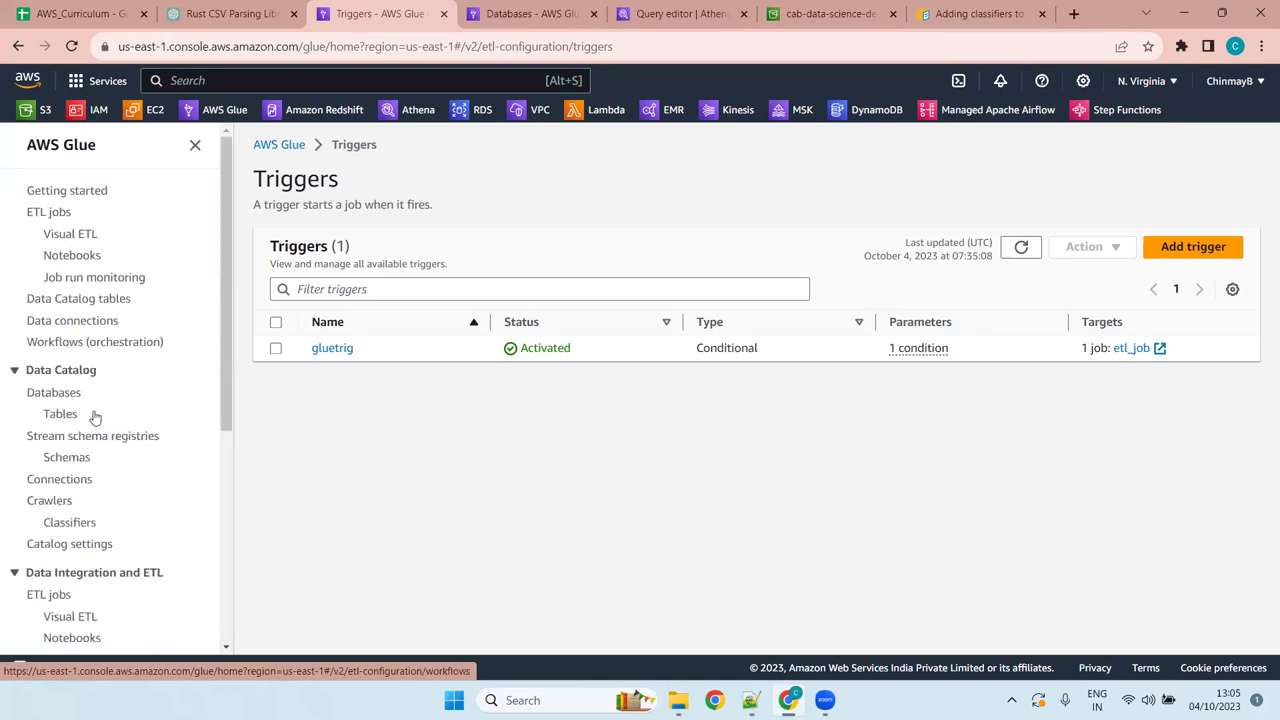
left_click(74, 484)
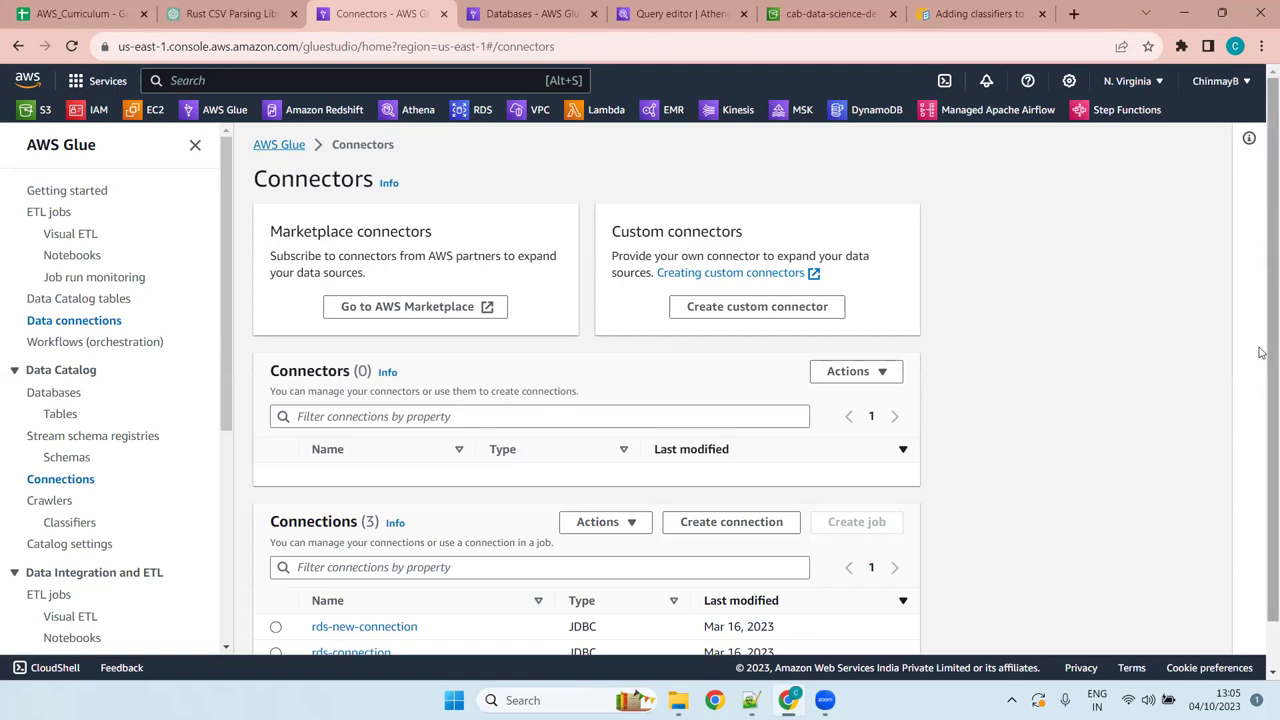
scroll(1261, 352, "down", 1)
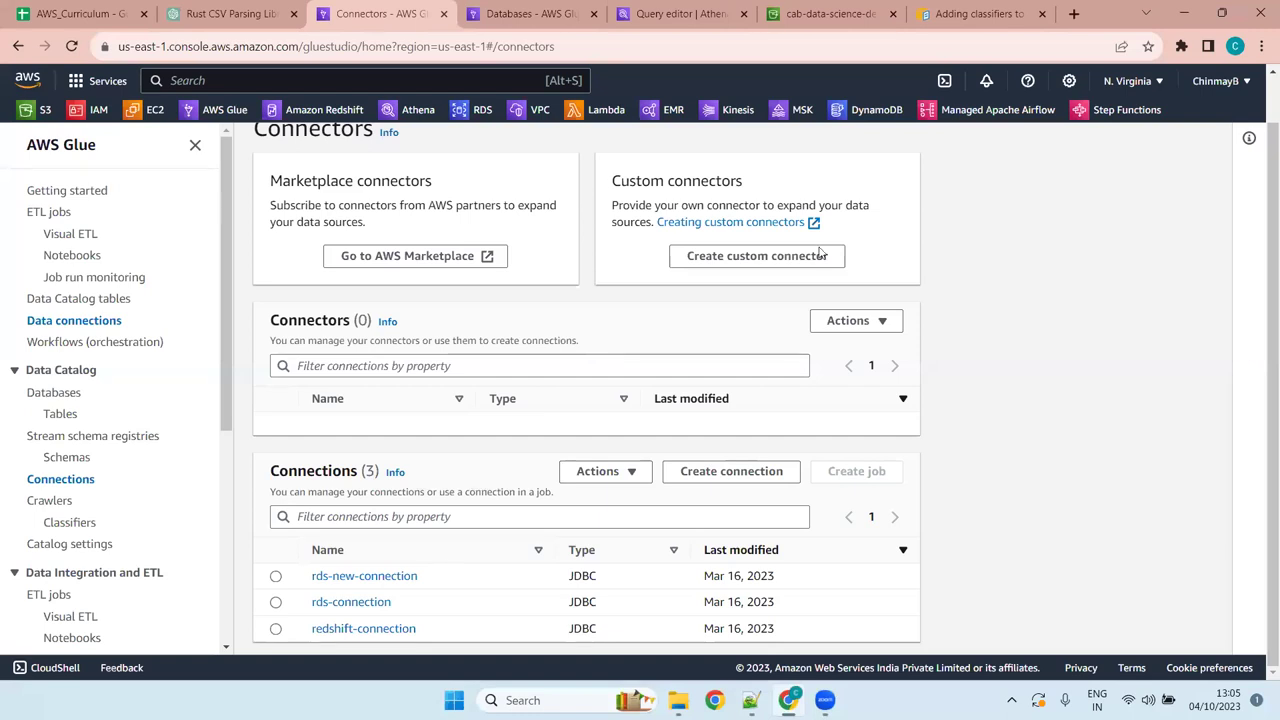
scroll(531, 308, "up", 1)
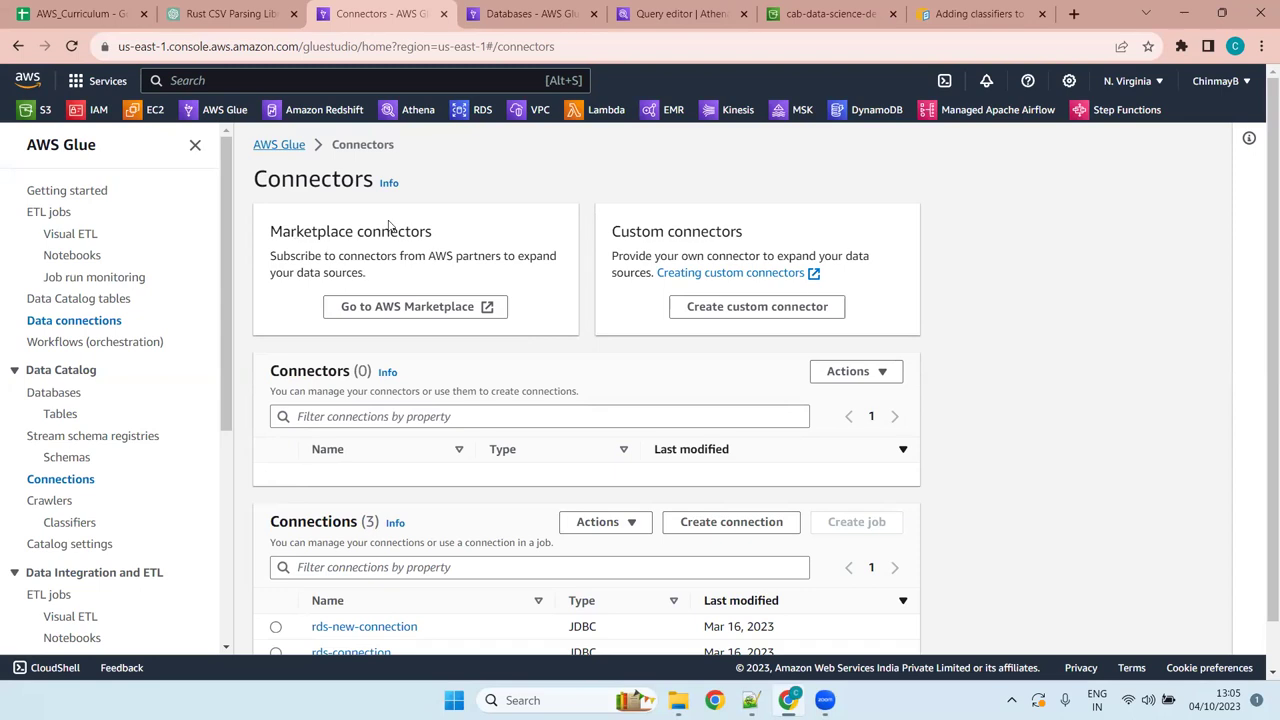
Examine the Marketplace connectors and Custom connectors sections on the Connectors page.
left_click_drag(434, 234, 245, 223)
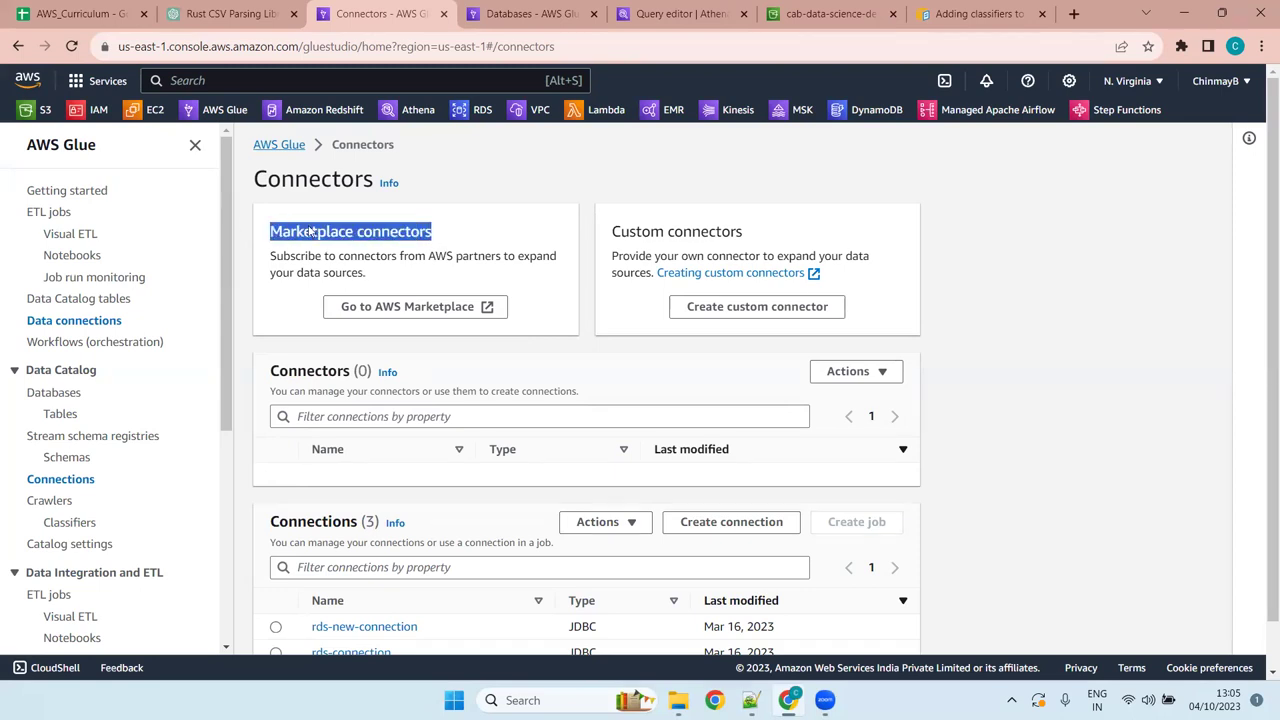
left_click(366, 272)
left_click_drag(752, 232, 598, 229)
left_click(767, 232)
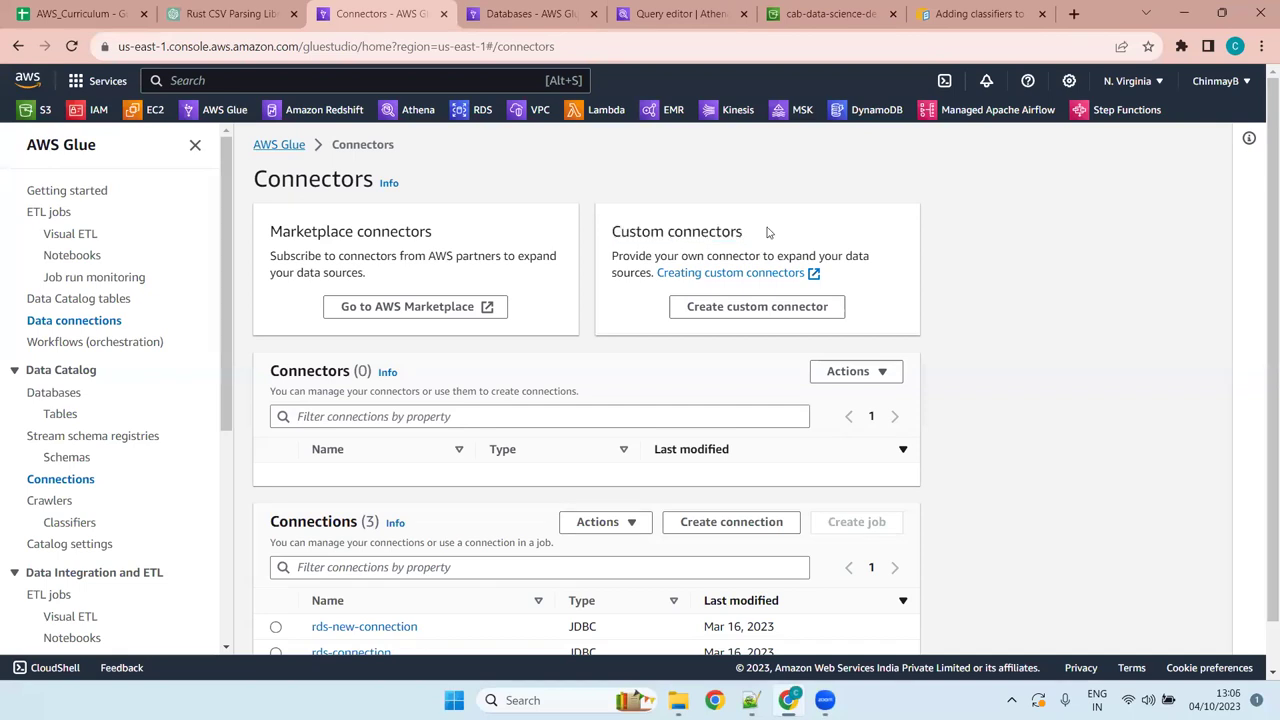
left_click(458, 236)
left_click_drag(407, 231, 272, 229)
left_click(395, 252)
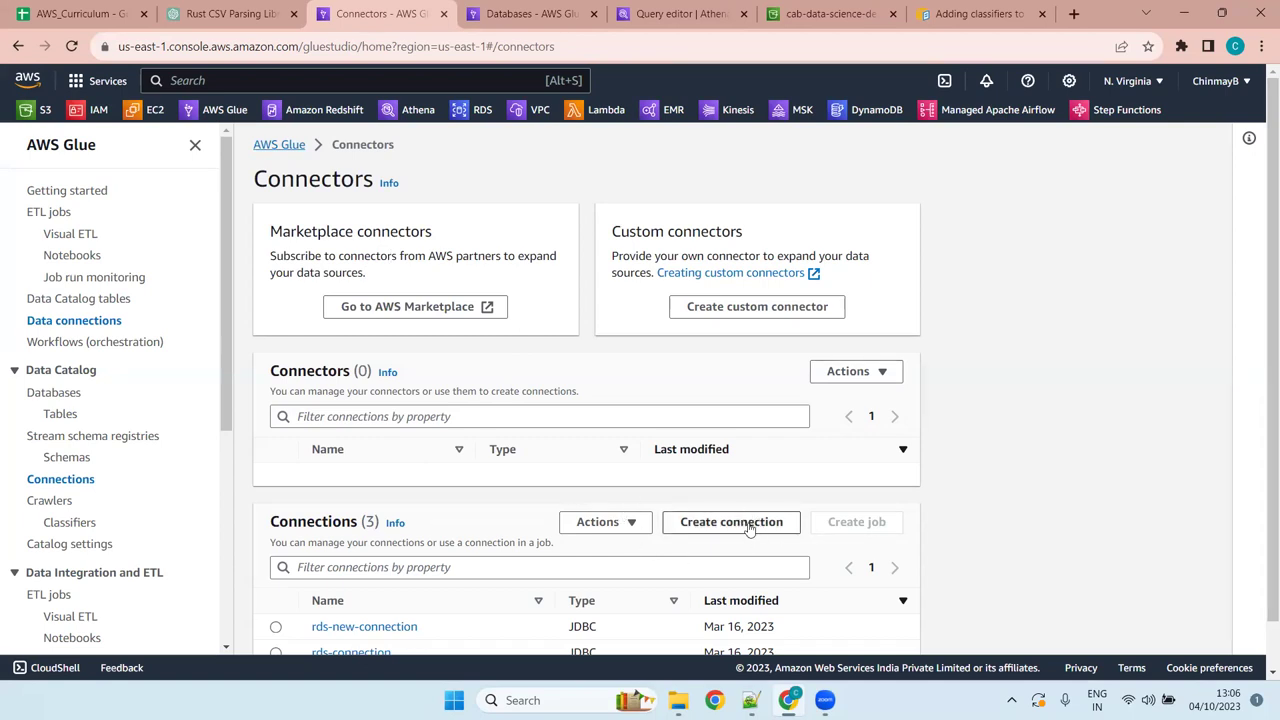
Open the Create connection form and review the JDBC connection properties and connection access fields.
scroll(1261, 271, "down", 1)
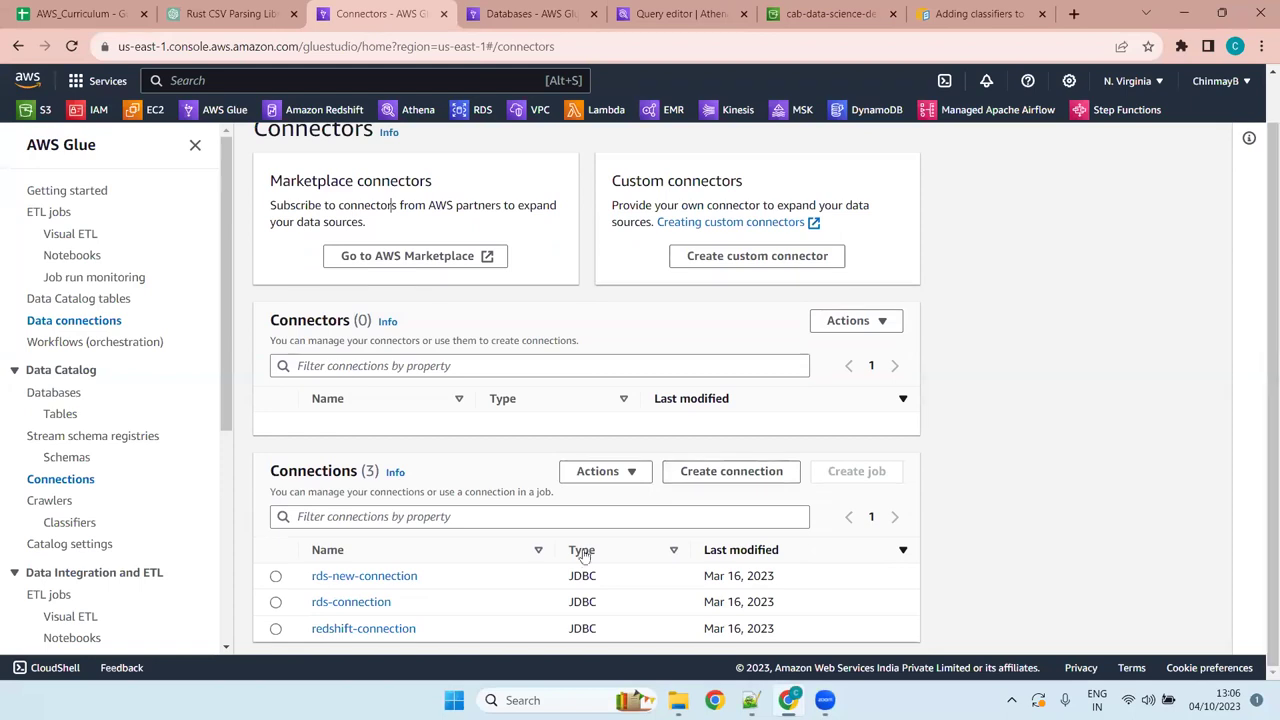
left_click(726, 474)
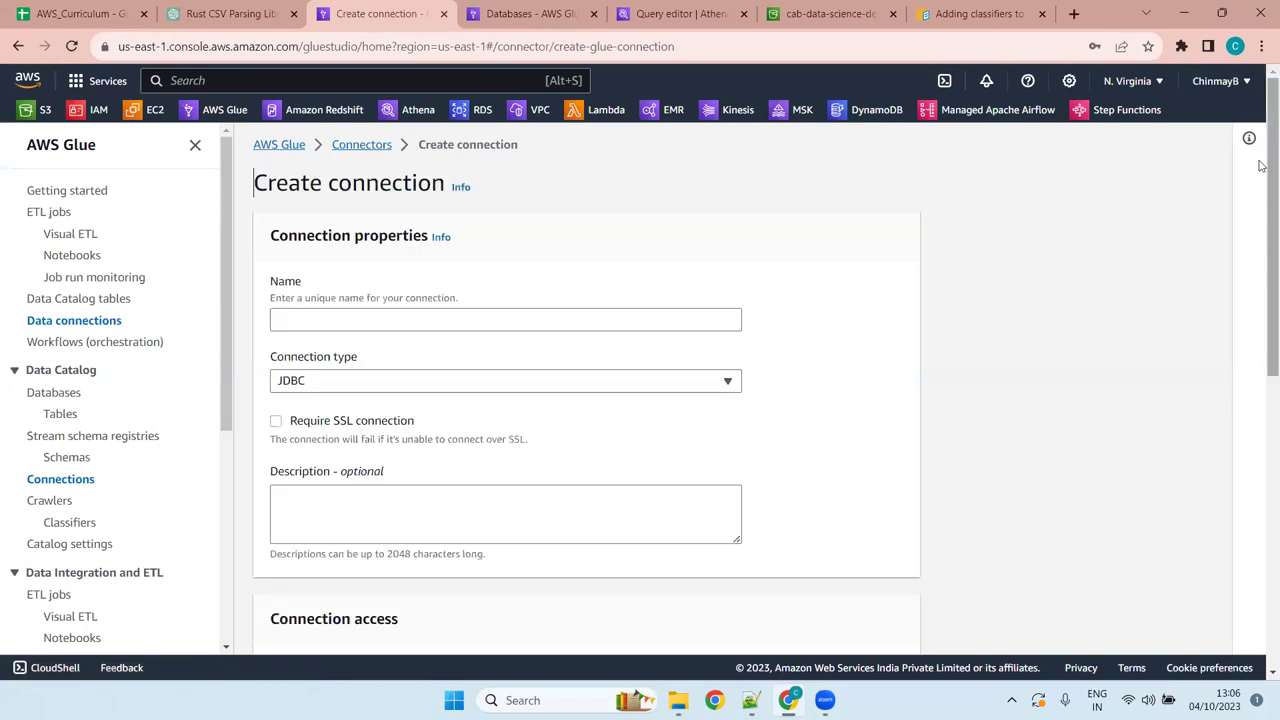
scroll(1261, 165, "down", 1)
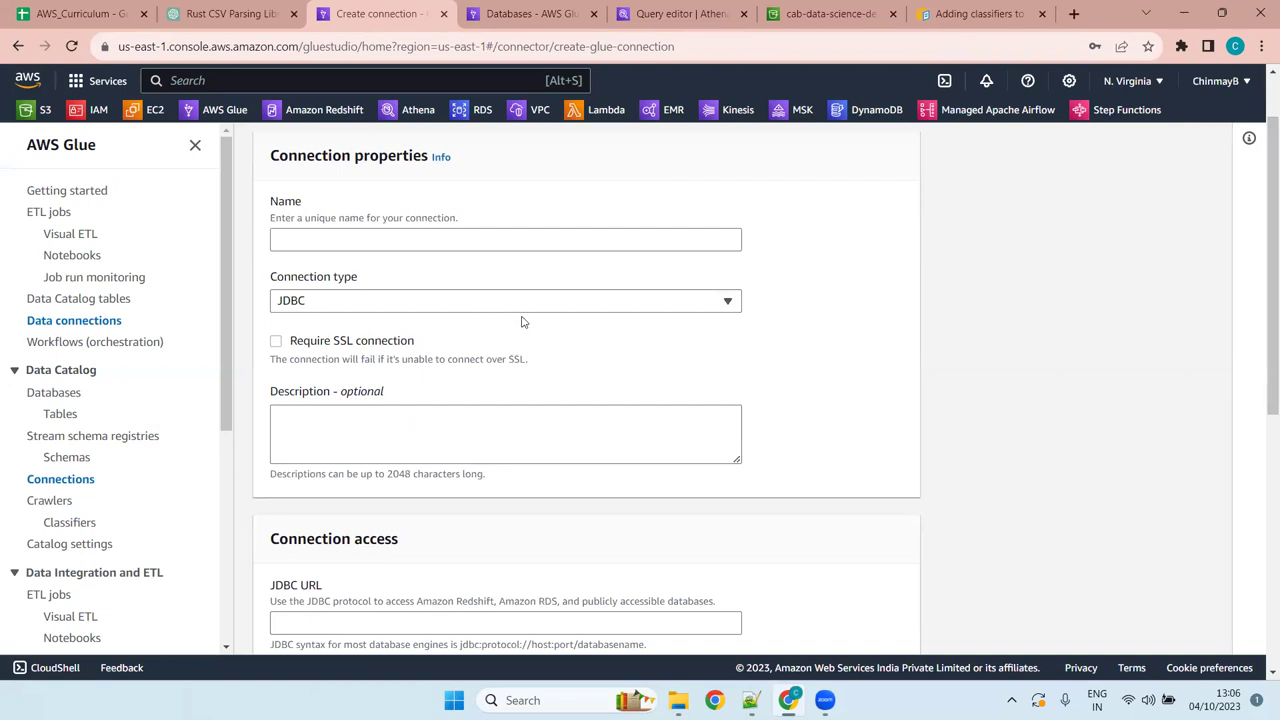
left_click_drag(1260, 256, 1260, 288)
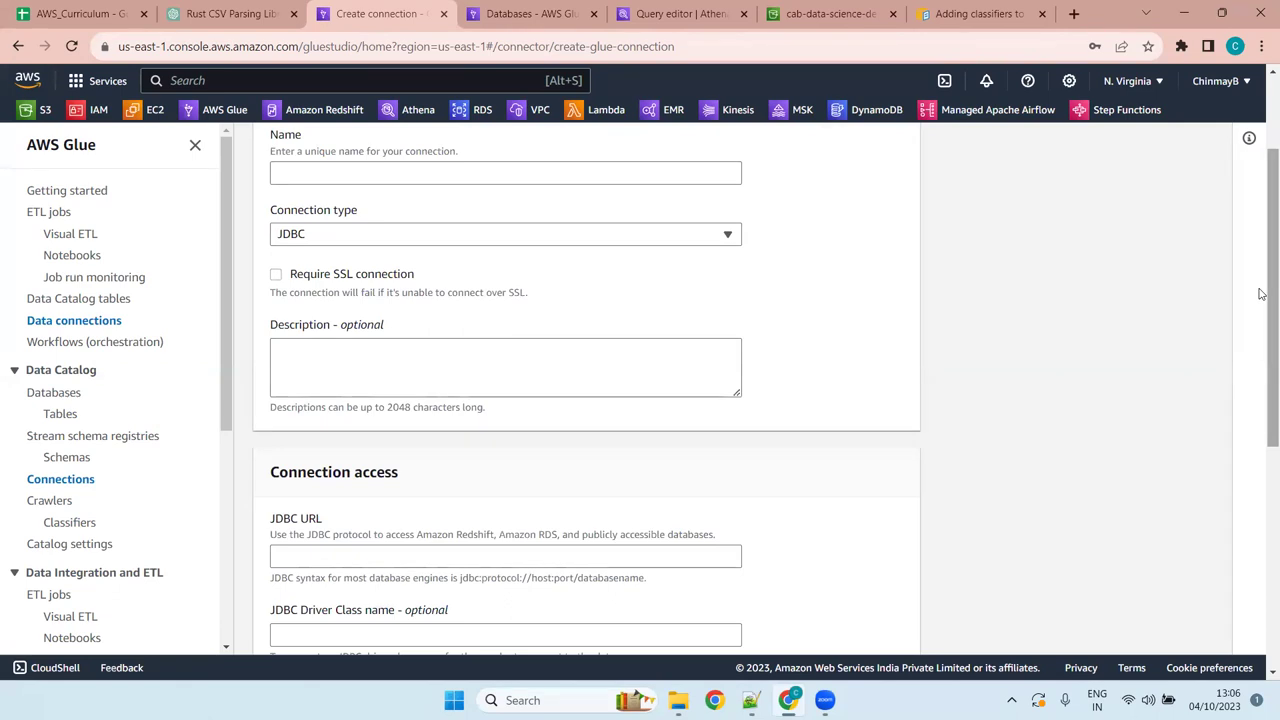
mouse_move(1262, 294)
left_mouse_down()
mouse_move(1261, 340)
mouse_move(1262, 300)
left_mouse_up()
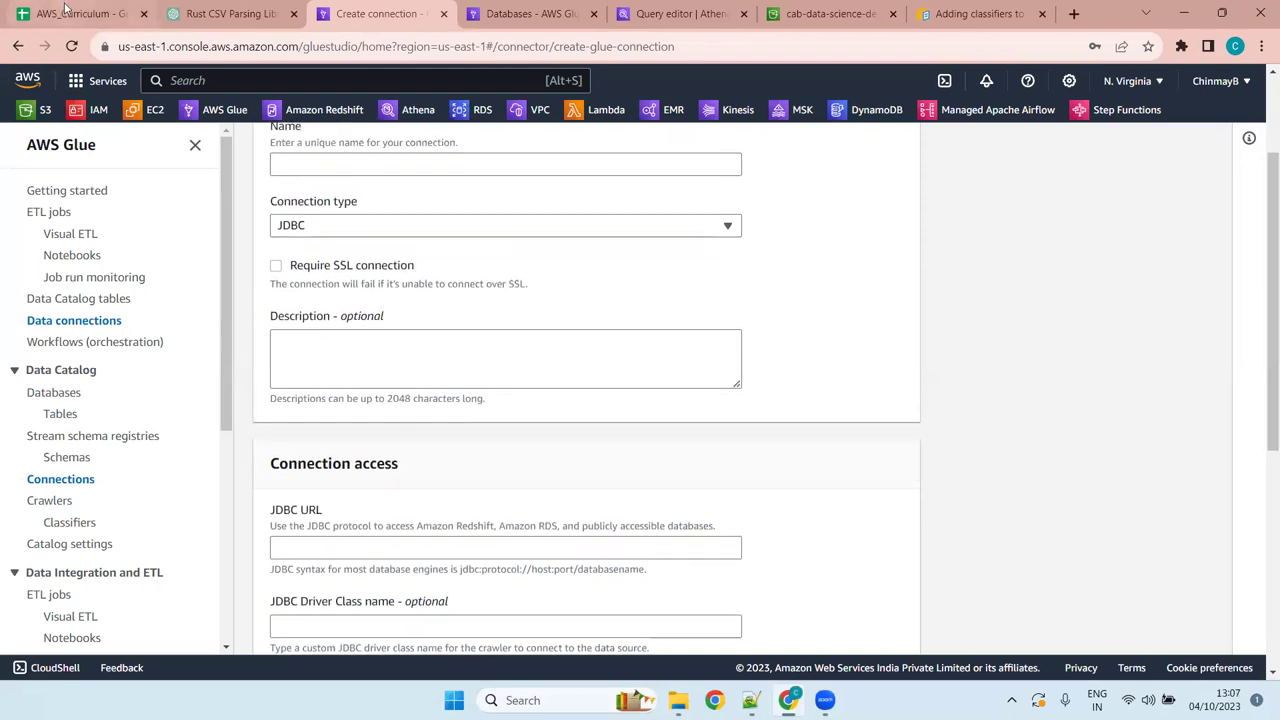
Switch to the AWS_Curriculum spreadsheet and look through the topics from IAM and EC2 down to the Elastic MapReduce section.
key("ctrl+1")
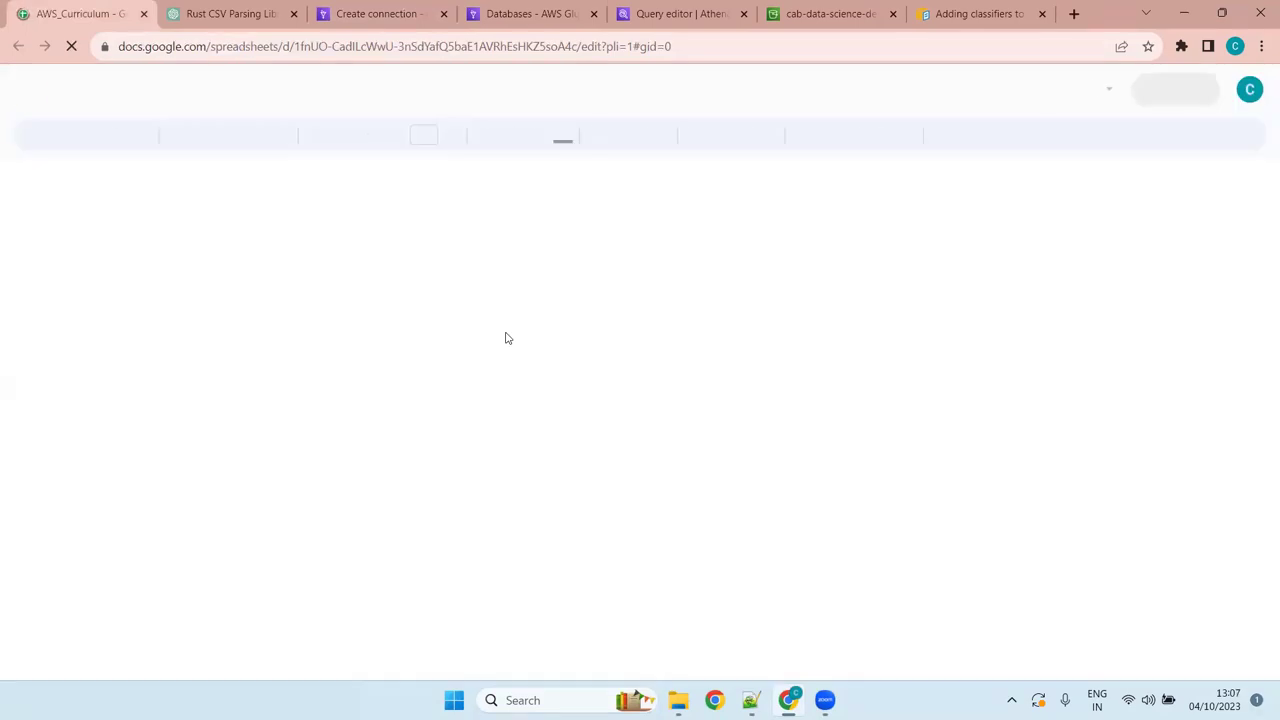
scroll(660, 420, "down", 10)
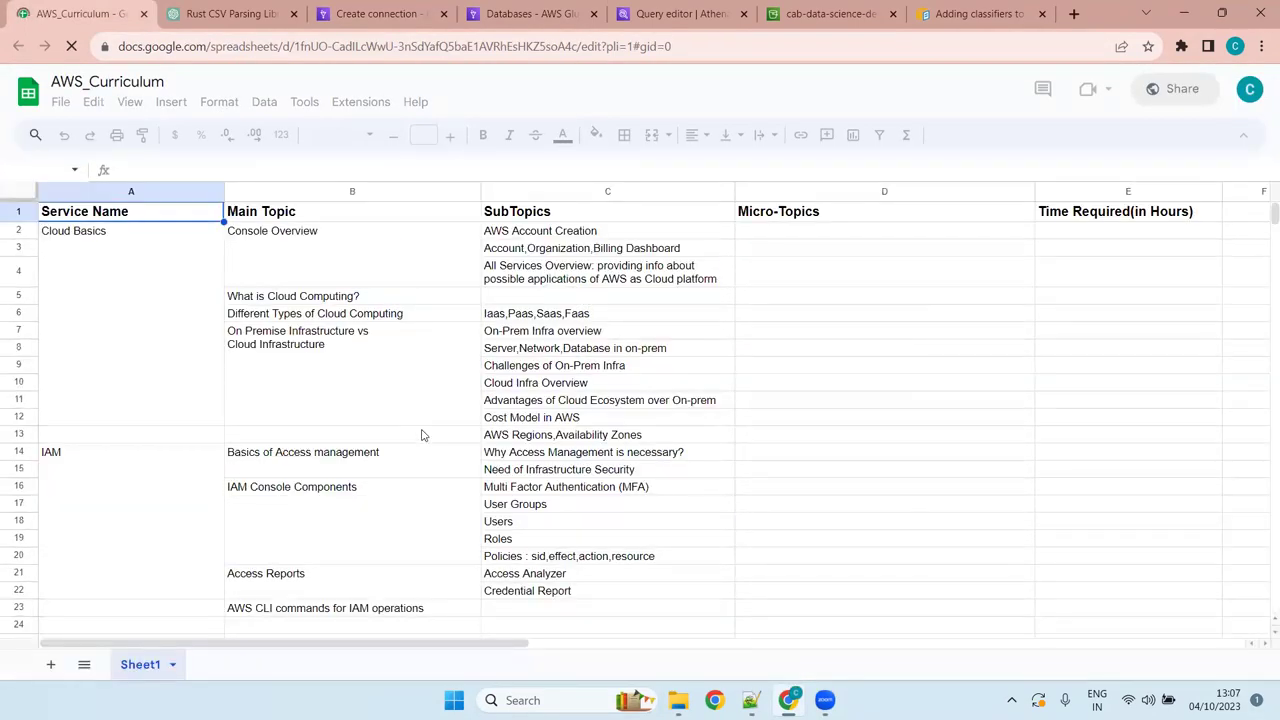
left_click(619, 454)
key("Down")
key("Down")
key("Down")
key("Down")
key("Down")
key("Down")
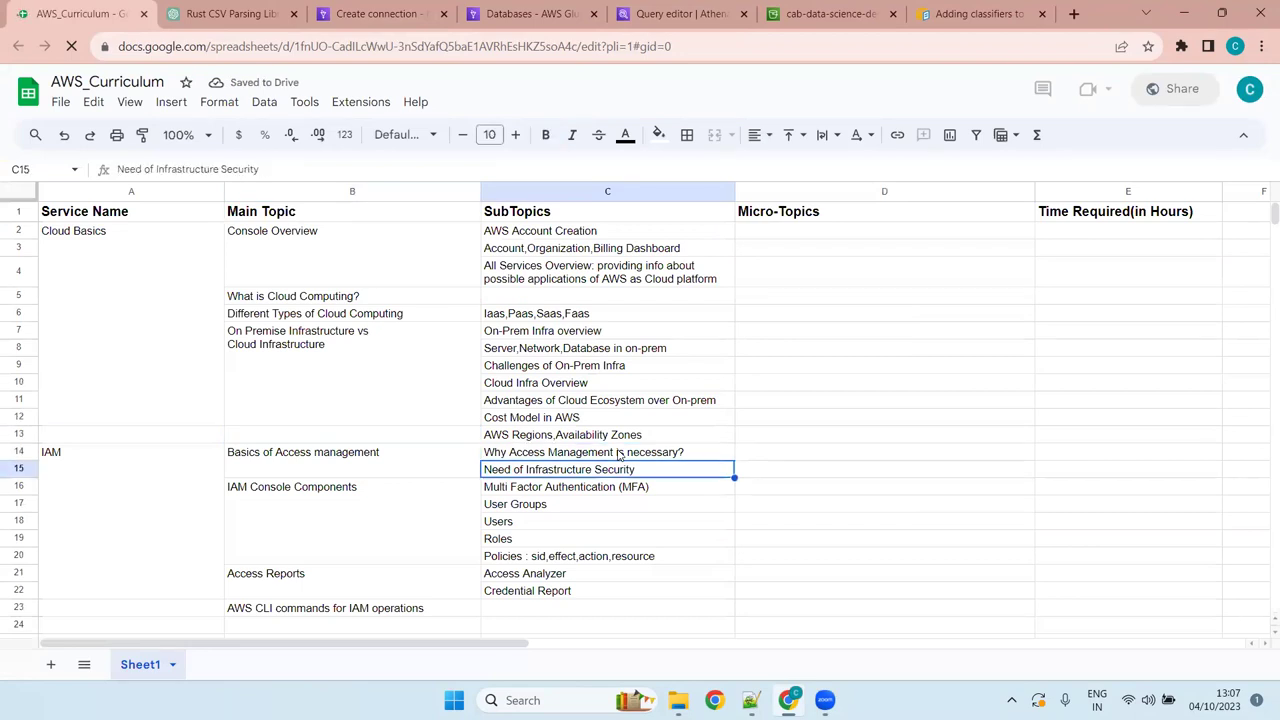
key("Down")
key("Down")
key("Down")
key("Down")
key("Down")
key("Down")
key("Down")
key("Down")
key("Down")
key("Down")
key("Down")
key("Down")
key("Down")
key("Down")
key("Down")
key("Down")
key("Down")
key("Down")
key("Down")
key("Down")
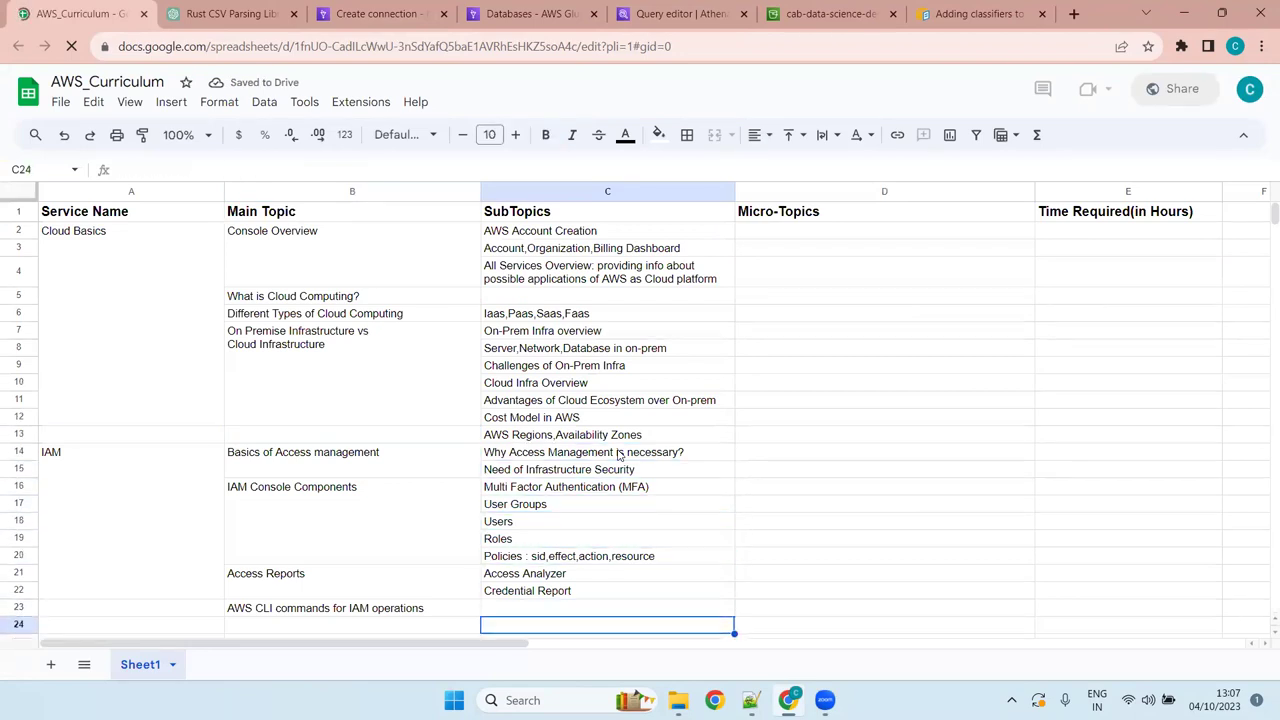
key("Down")
key("Down")
key("Down")
key("Down")
key("Down")
key("Down")
key("Down")
key("Down")
key("Down")
key("Down")
key("Down")
key("Down")
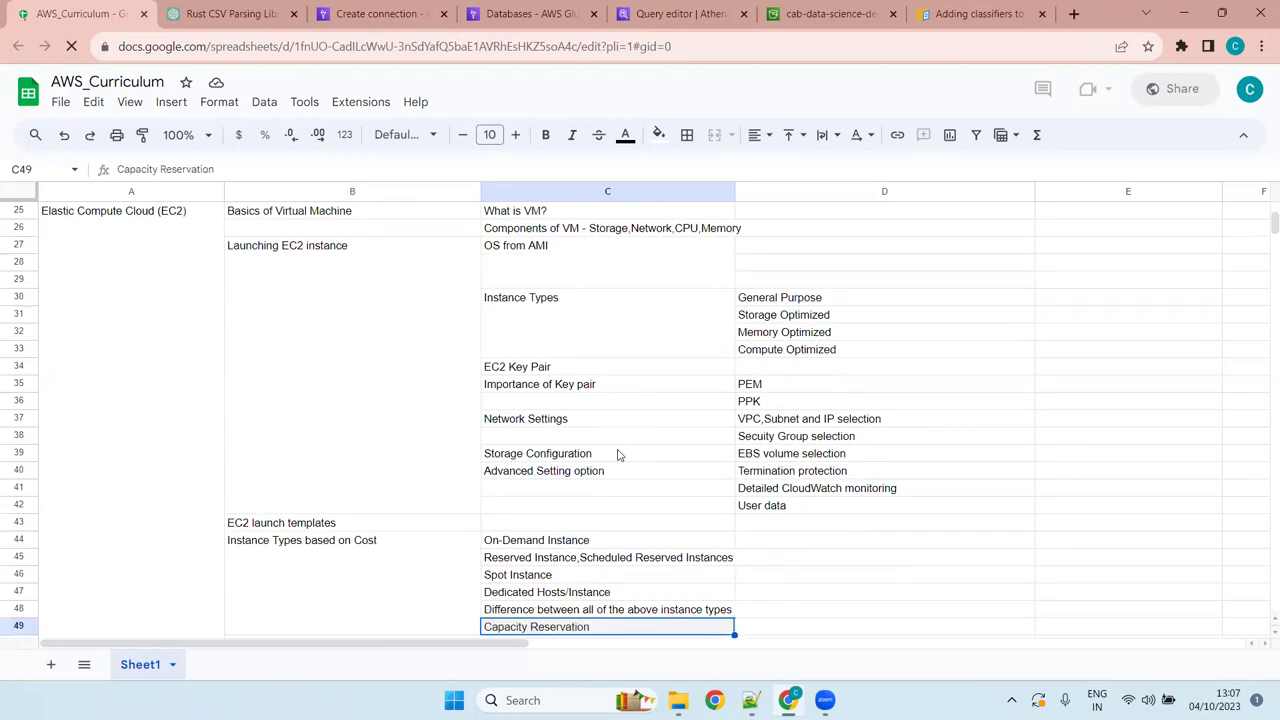
key("Up")
key("Up")
key("Up")
key("Up")
key("Up")
key("Up")
key("Up")
key("Up")
key("Up")
key("Up")
key("Up")
key("Up")
key("Up")
key("Up")
key("Up")
key("Up")
key("Up")
key("Up")
key("Up")
key("Up")
key("Up")
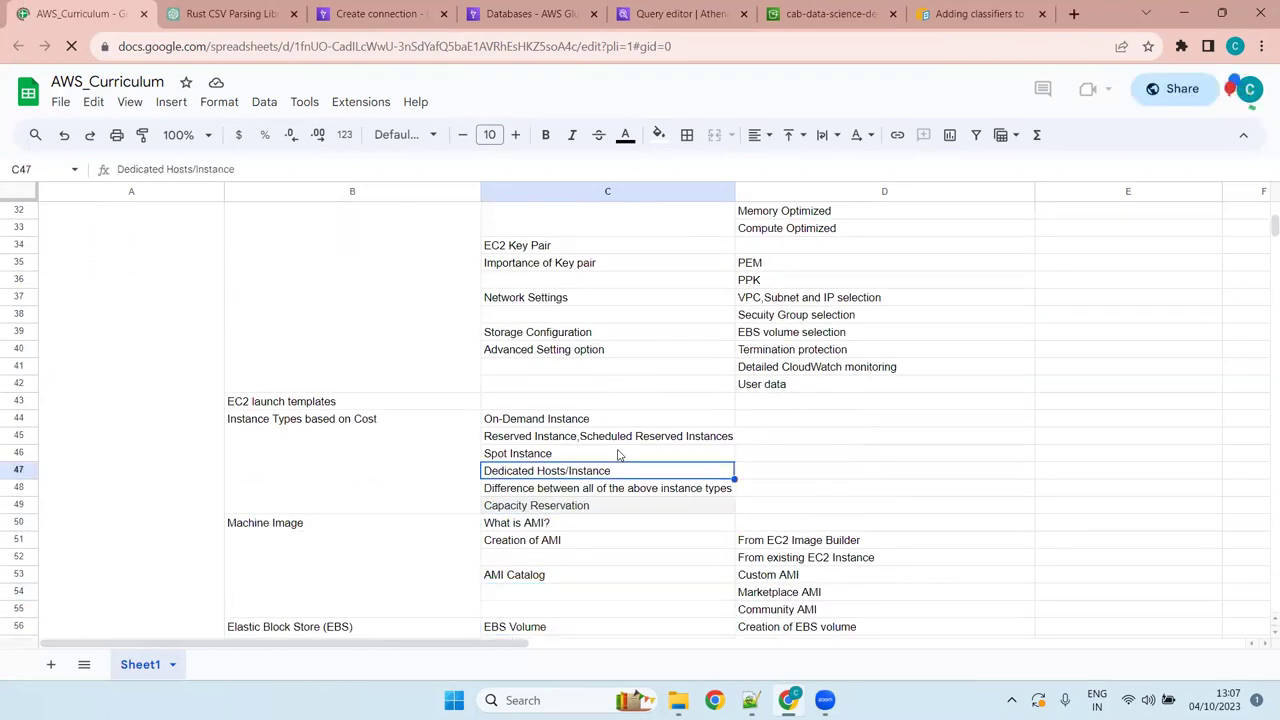
key("Down")
key("Down")
key("Down")
key("Down")
key("Down")
key("Down")
key("Down")
key("Down")
key("Down")
key("Down")
key("Down")
key("Down")
key("Down")
key("Down")
key("Down")
key("Down")
key("Down")
key("Down")
key("Down")
key("Down")
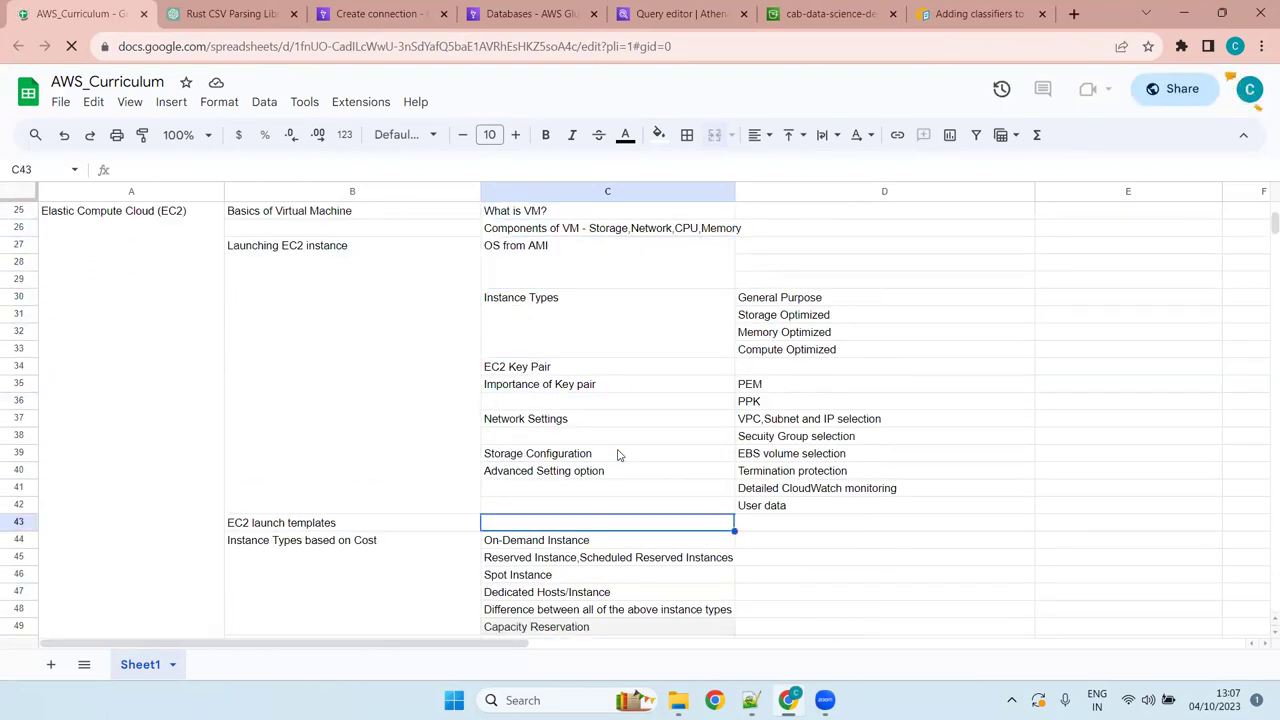
key("Down")
key("Down")
key("Down")
key("Down")
key("Down")
key("Down")
key("Down")
key("Down")
key("Down")
key("Down")
key("Down")
key("Down")
key("Down")
key("Down")
key("Down")
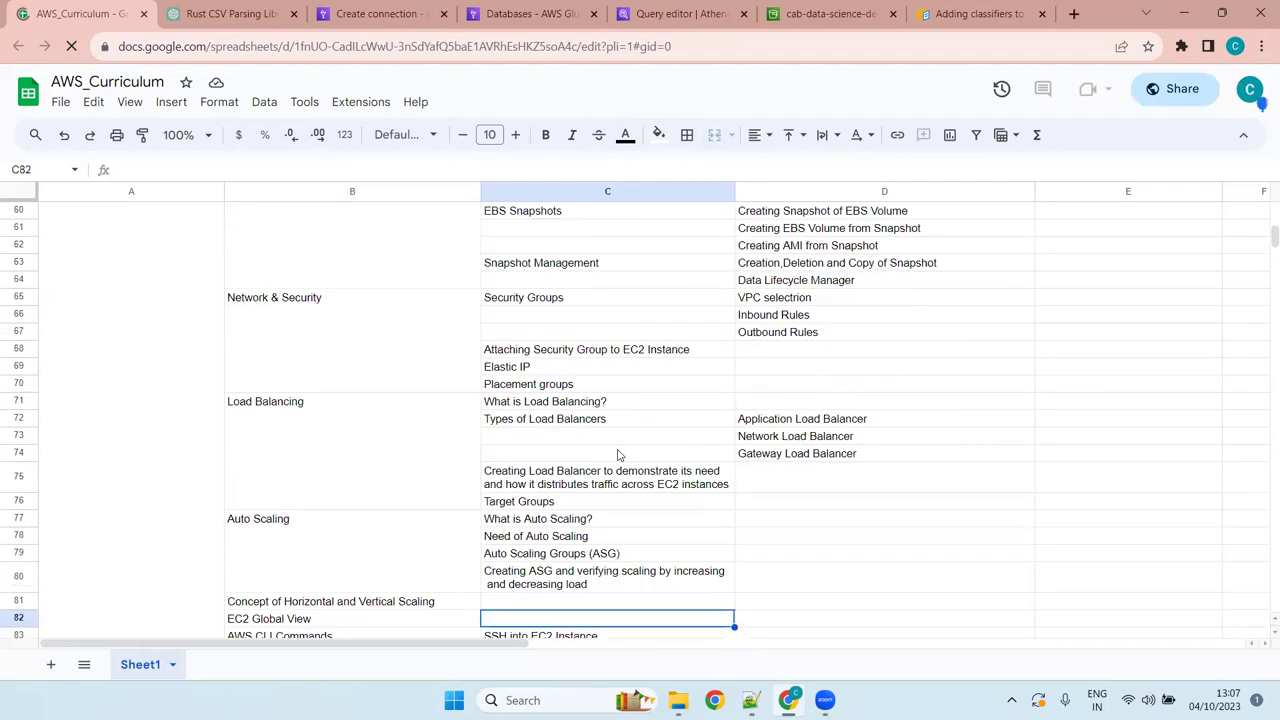
key("Down")
key("Down")
key("Down")
key("Down")
key("Down")
key("Down")
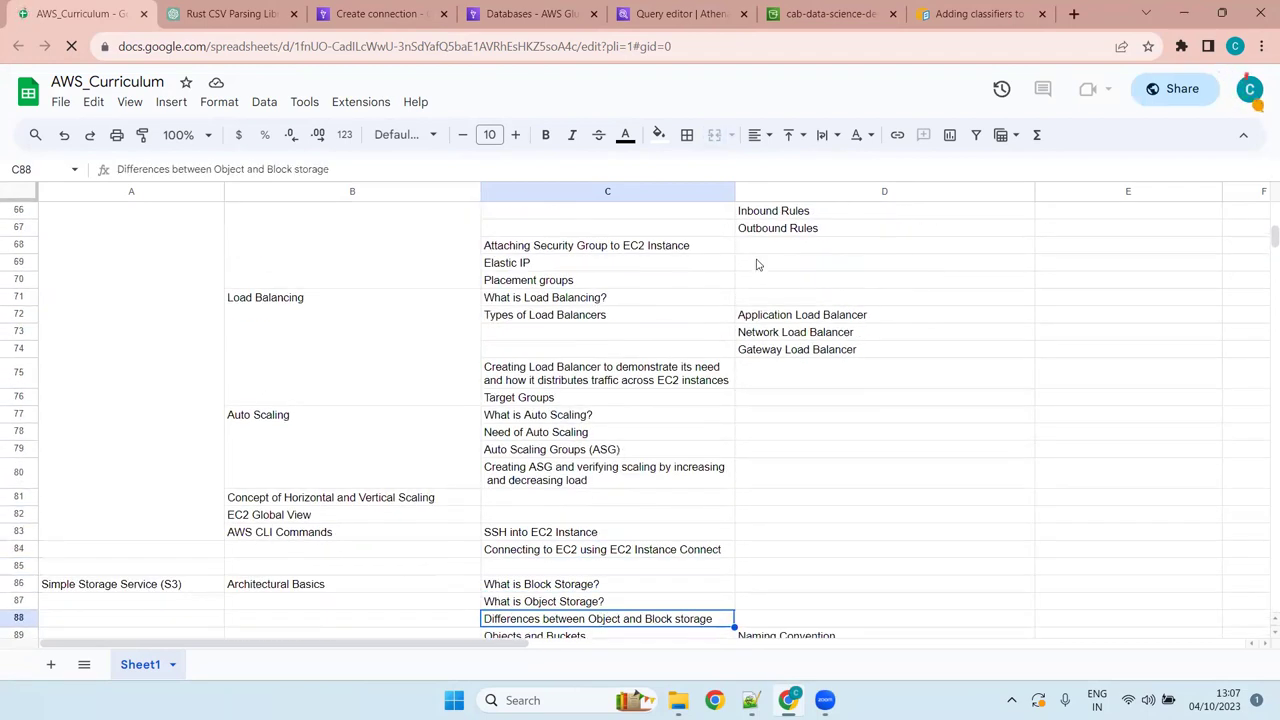
scroll(540, 600, "down", 20)
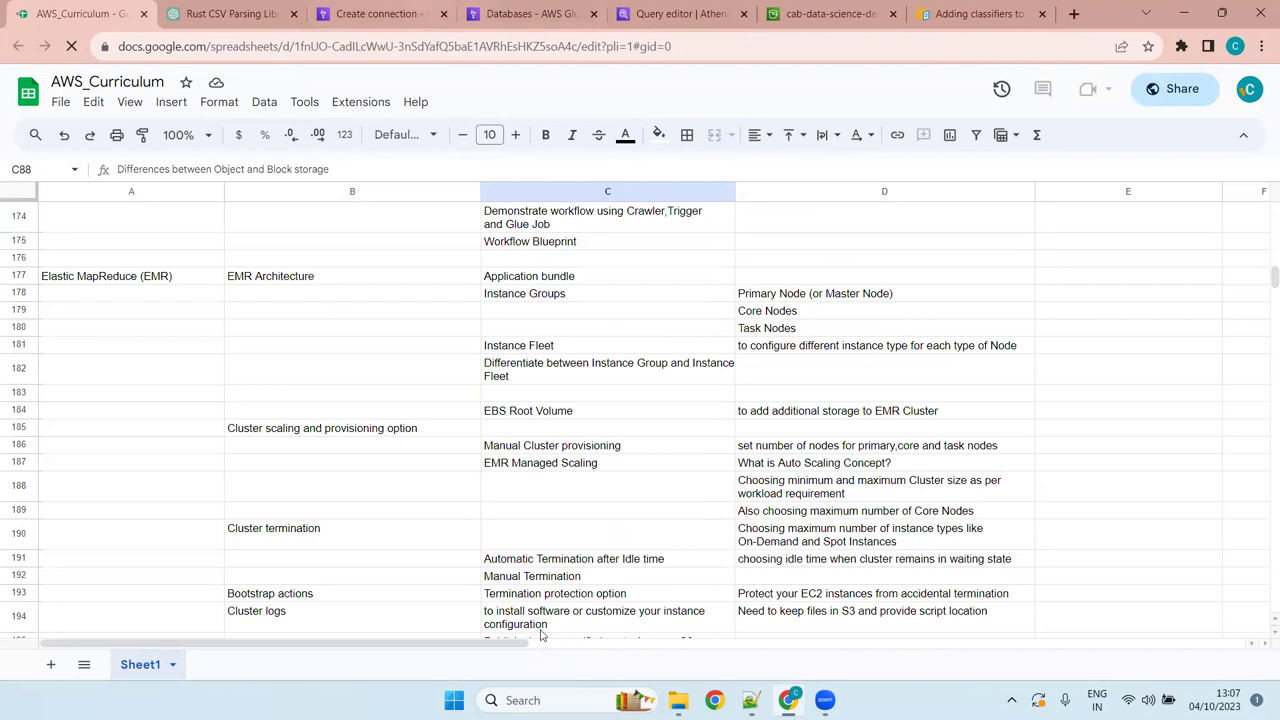
Return to the Glue Create connection form, view the available connection types and keep JDBC as the type.
key("ctrl+3")
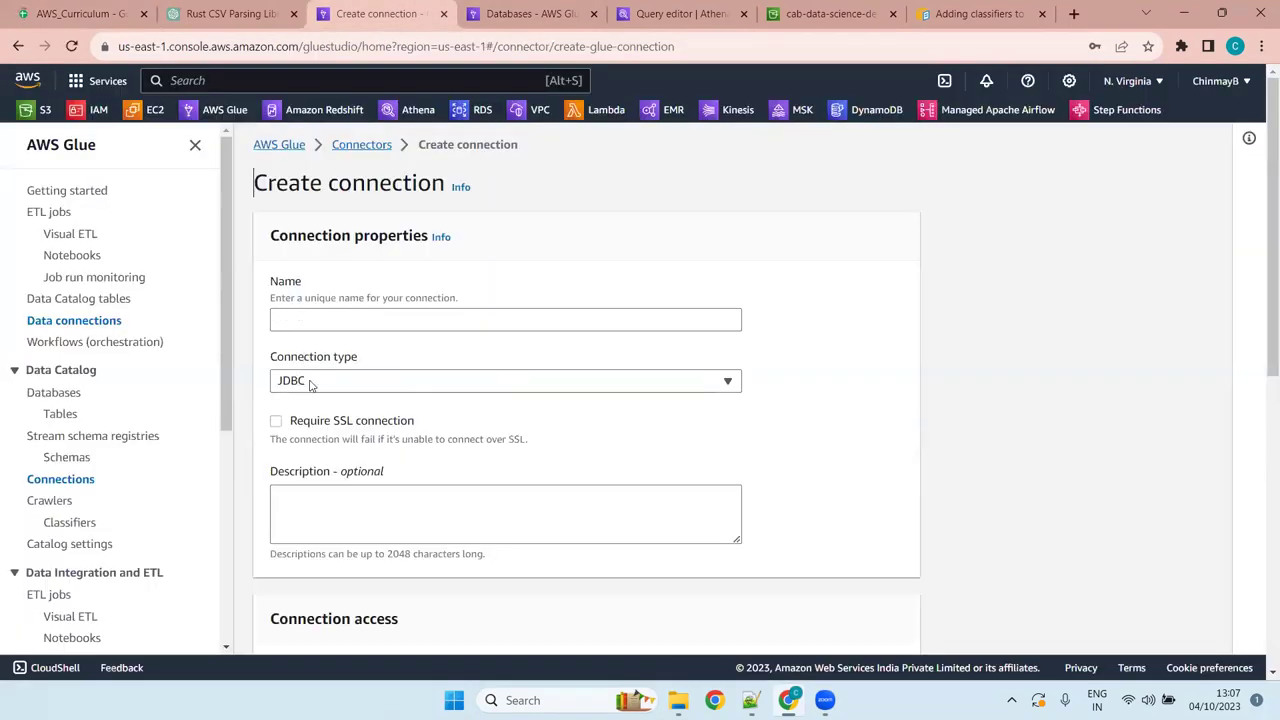
left_click(356, 385)
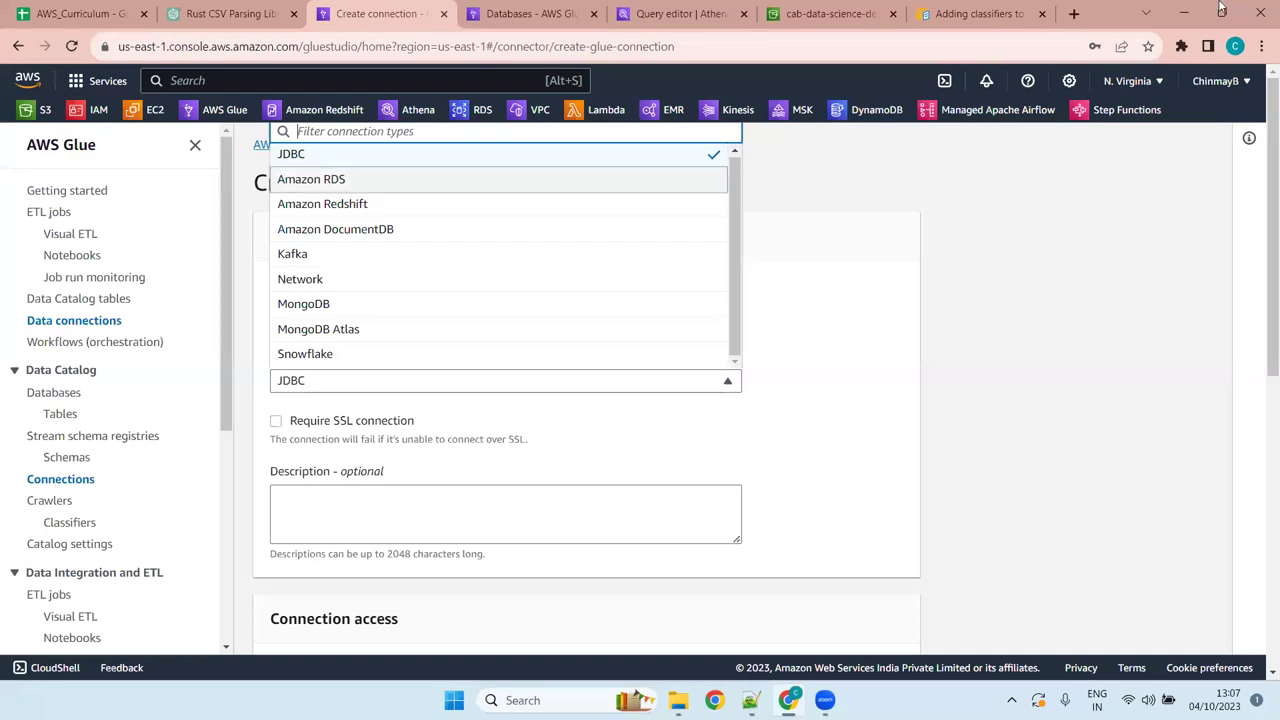
left_click(460, 157)
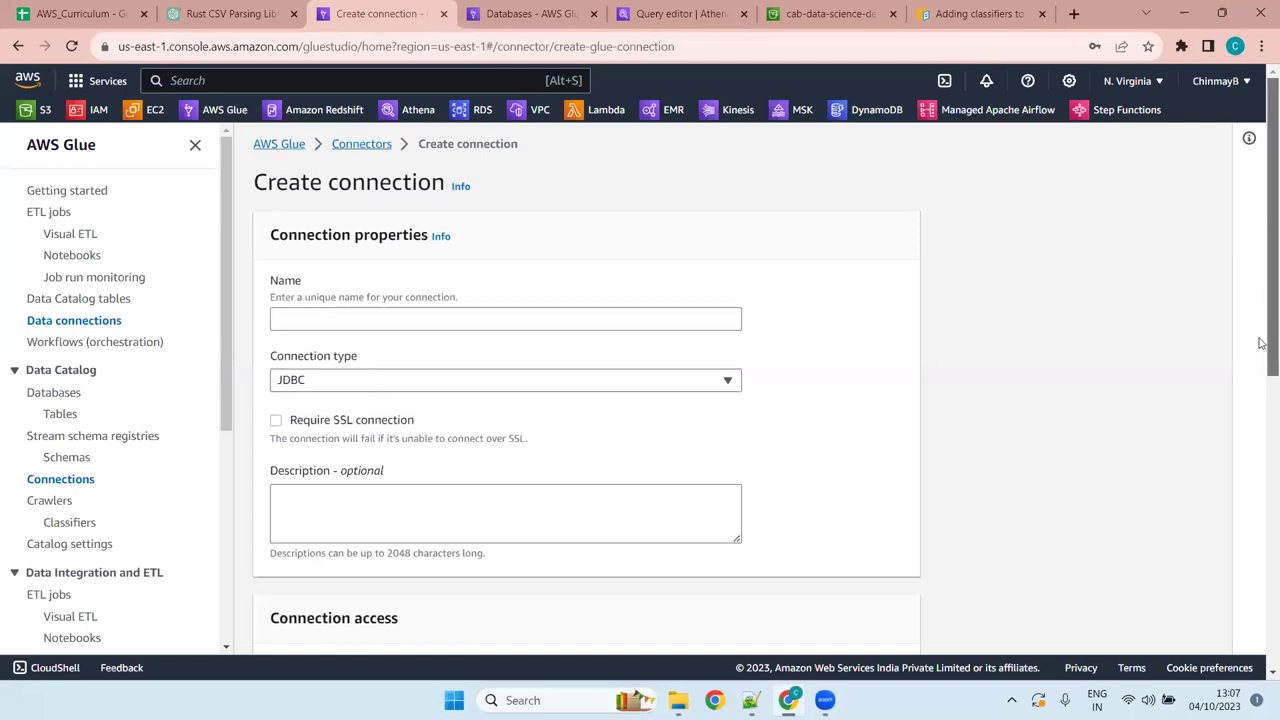
Examine the JDBC connection access fields, including the JDBC URL syntax, driver, credential and network options.
scroll(1260, 330, "down", 3)
scroll(1260, 302, "up", 1)
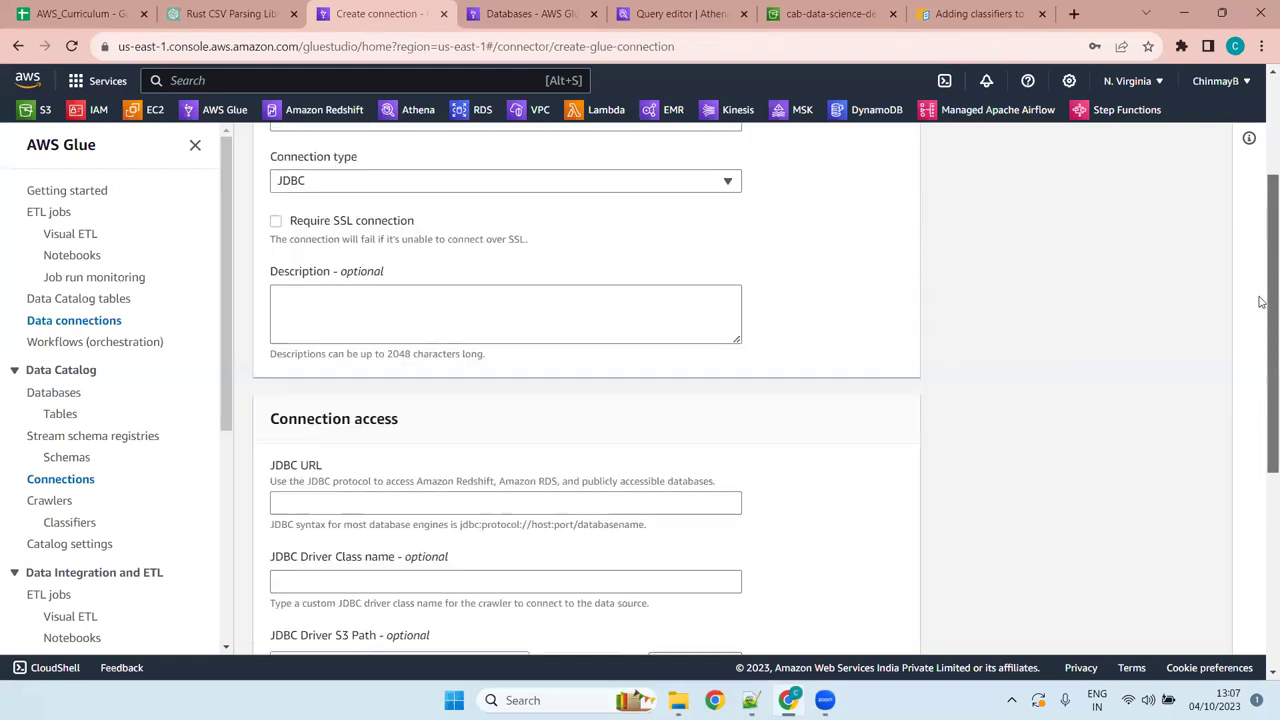
left_click_drag(1262, 302, 1262, 422)
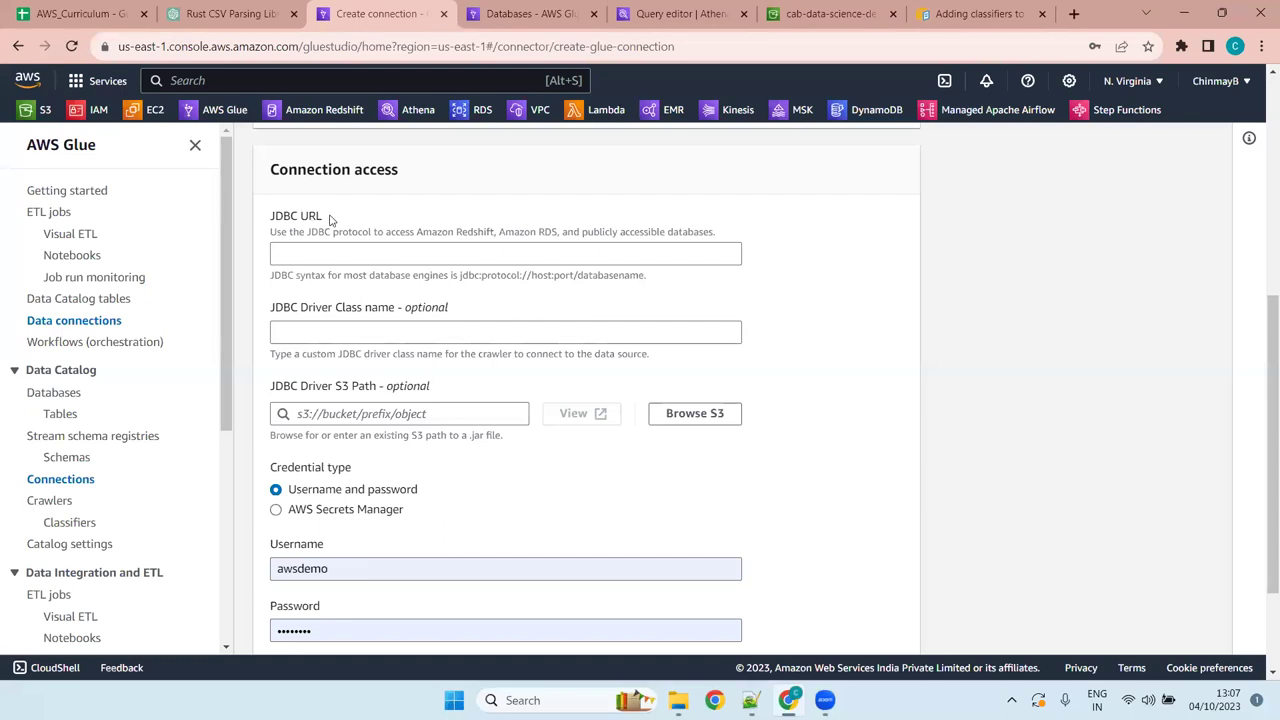
triple_click(272, 225)
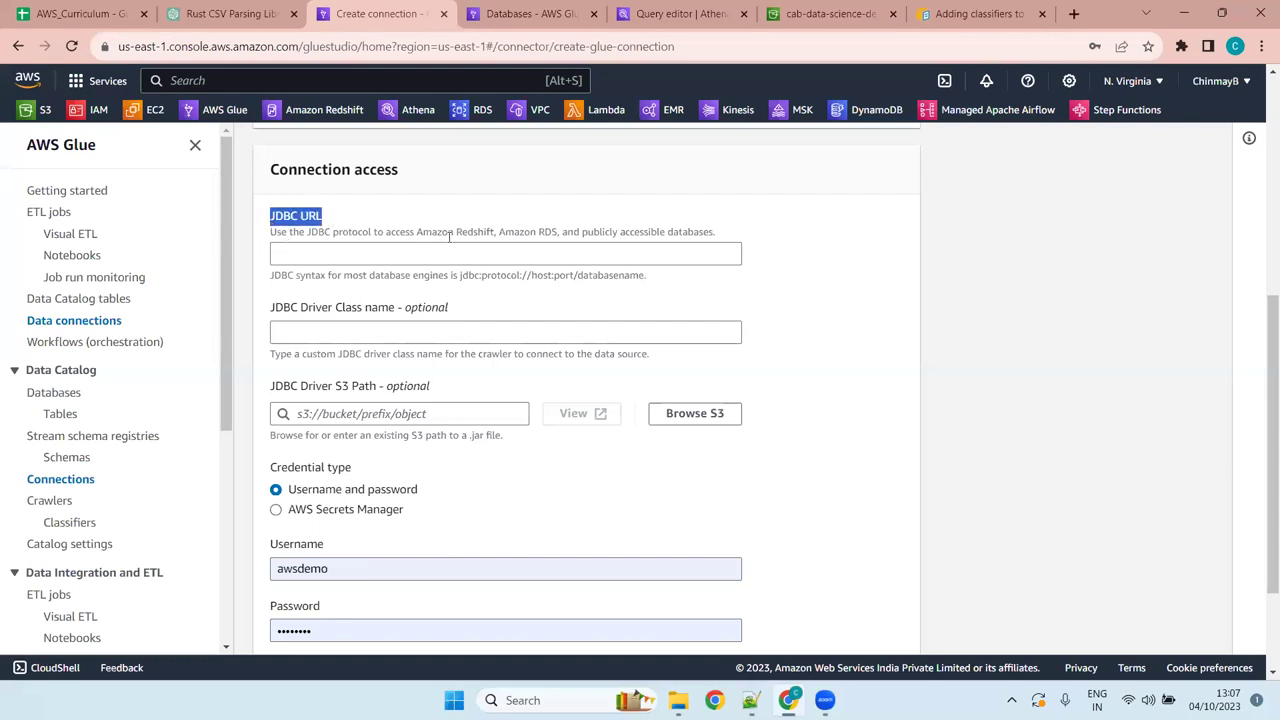
left_click_drag(718, 233, 580, 233)
left_click_drag(460, 276, 644, 277)
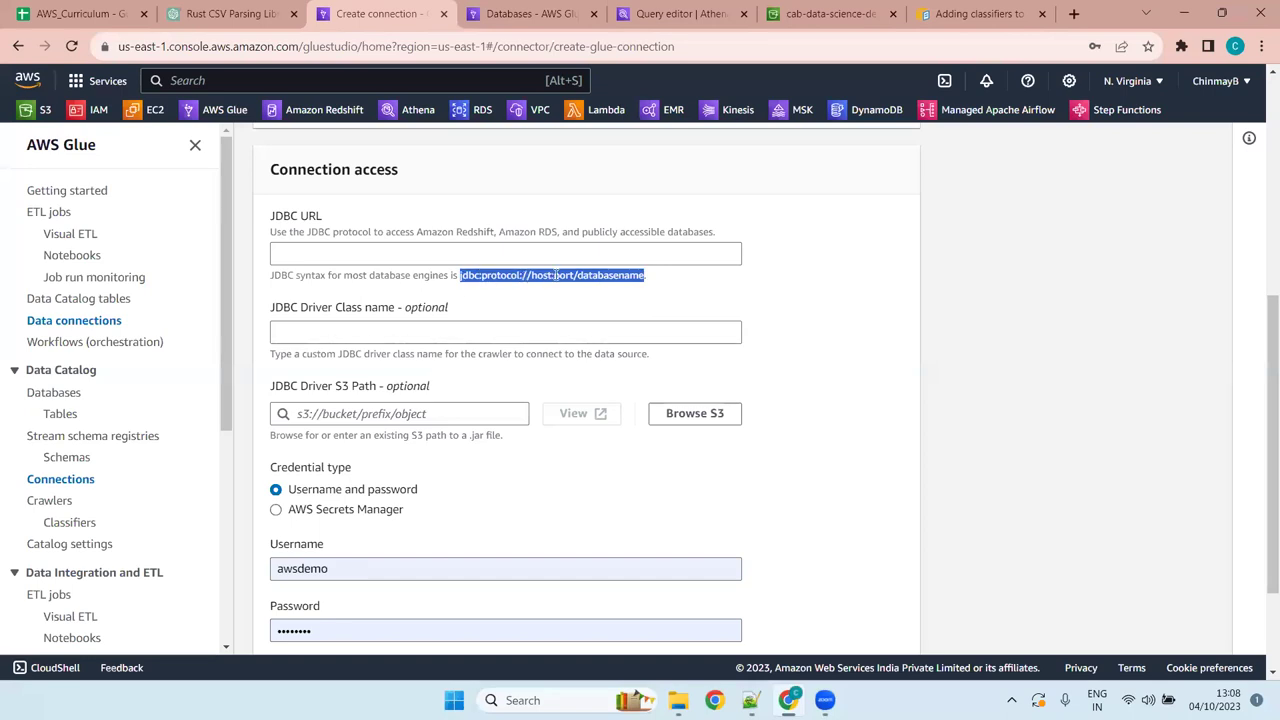
left_click(521, 296)
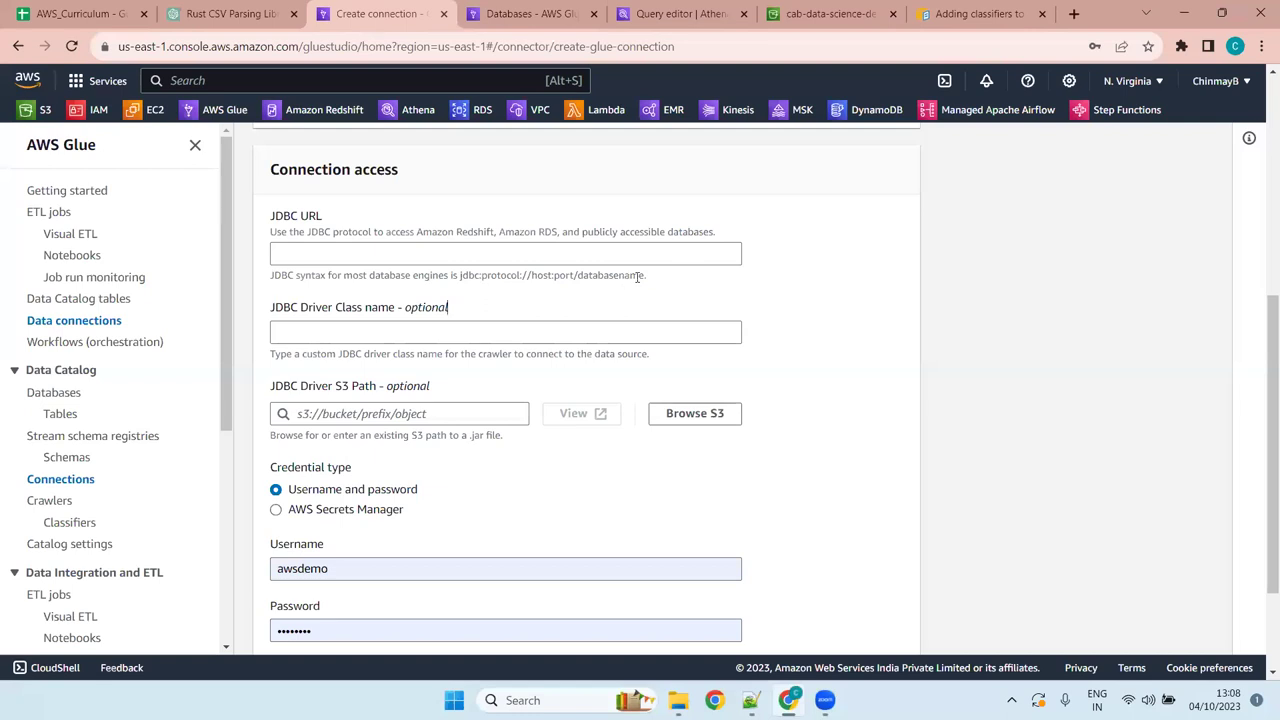
left_click_drag(646, 275, 456, 281)
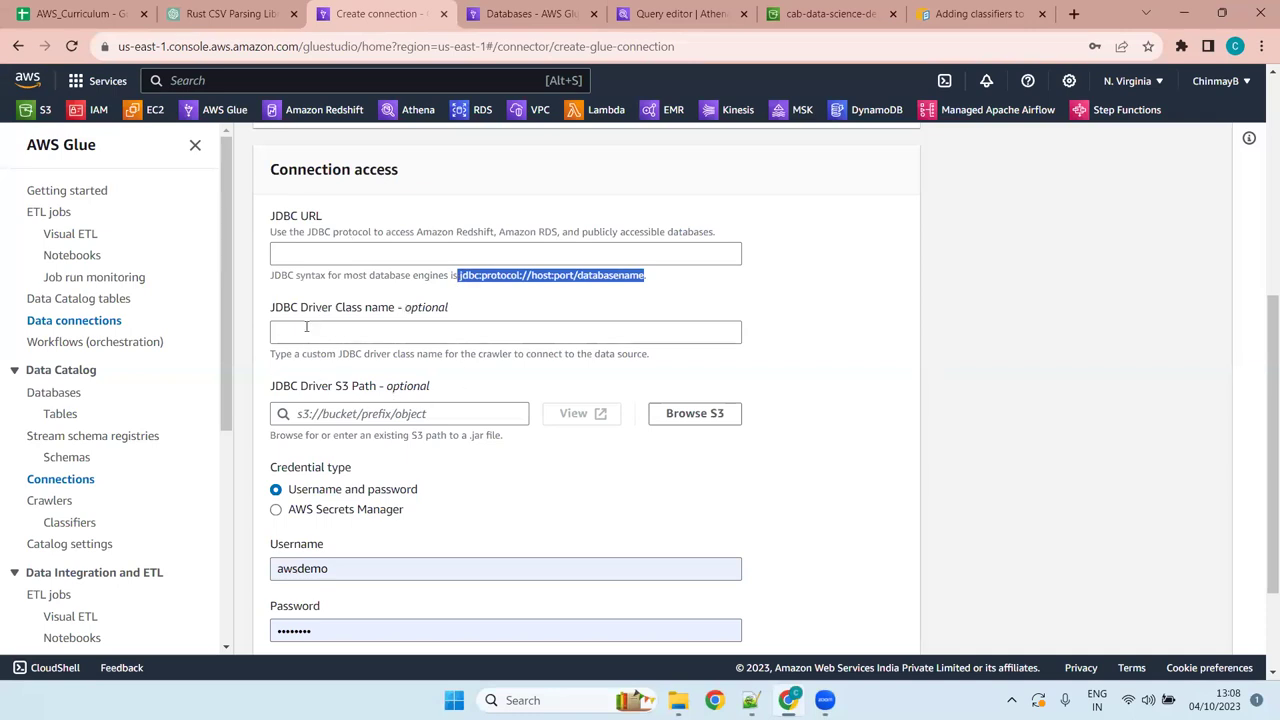
scroll(442, 340, "down", 2)
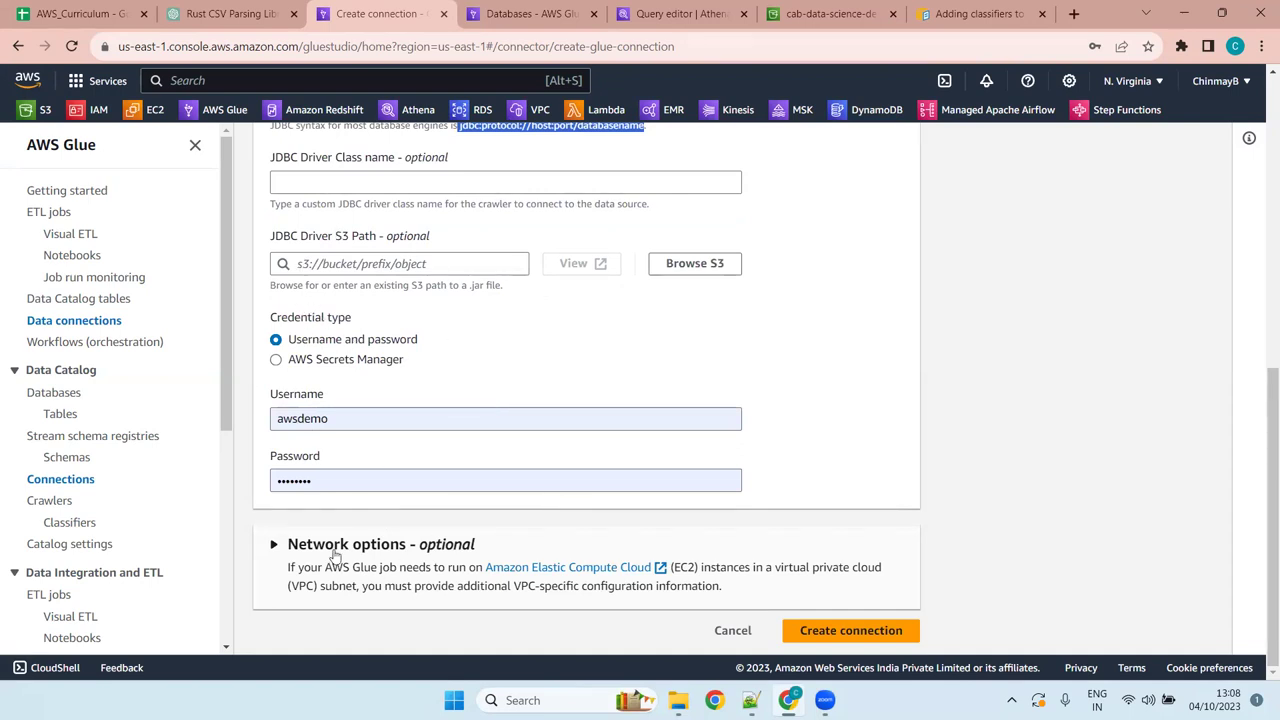
Review the list of connection types and set the connection type to Amazon RDS.
scroll(507, 408, "up", 10)
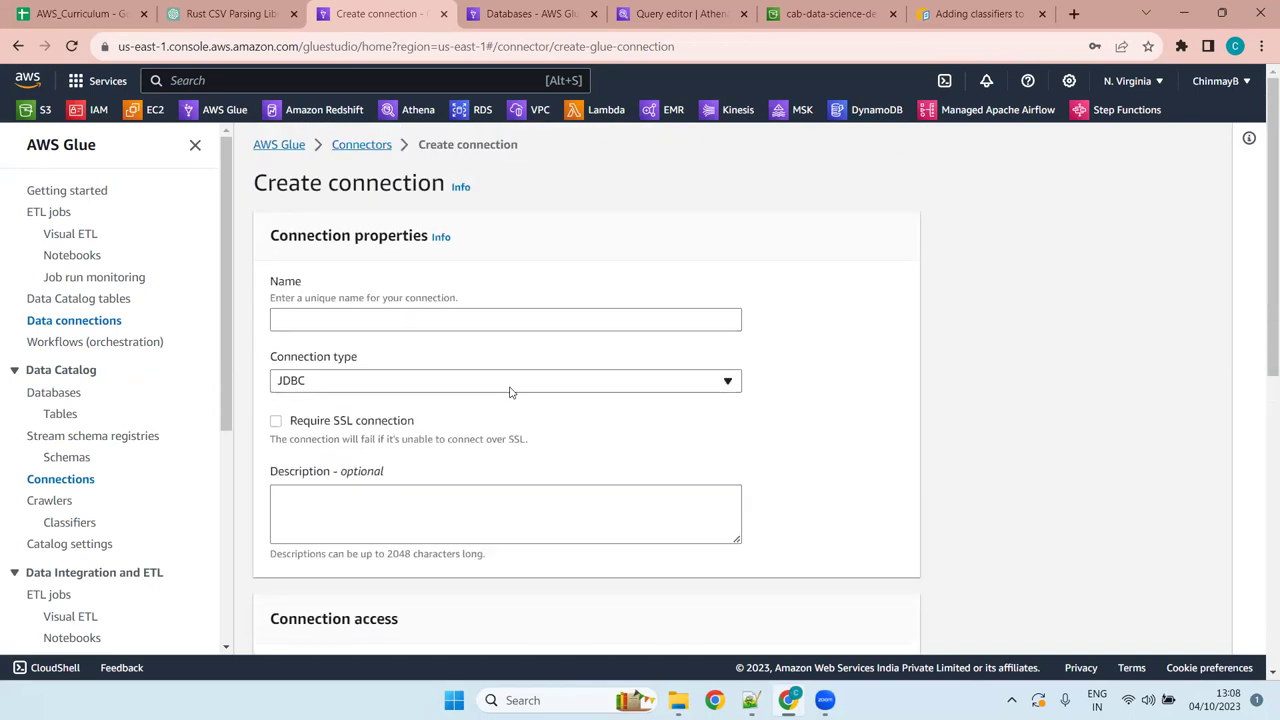
left_click(509, 391)
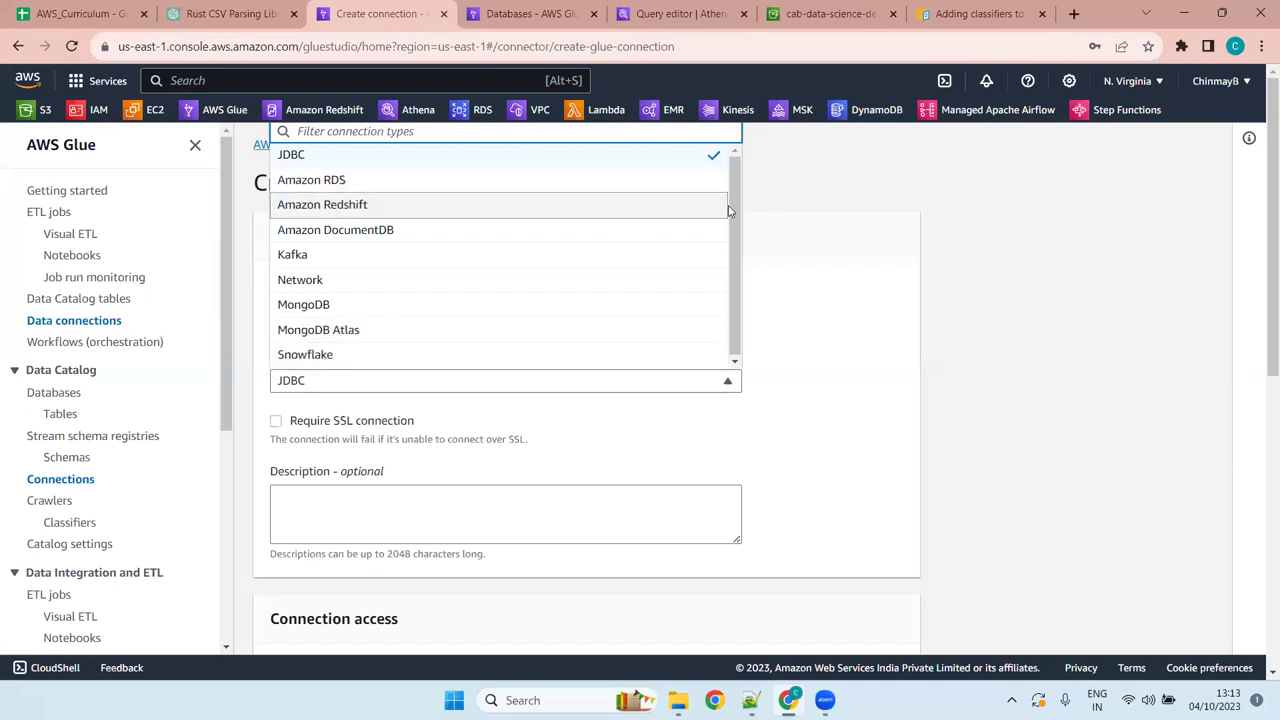
left_click(830, 268)
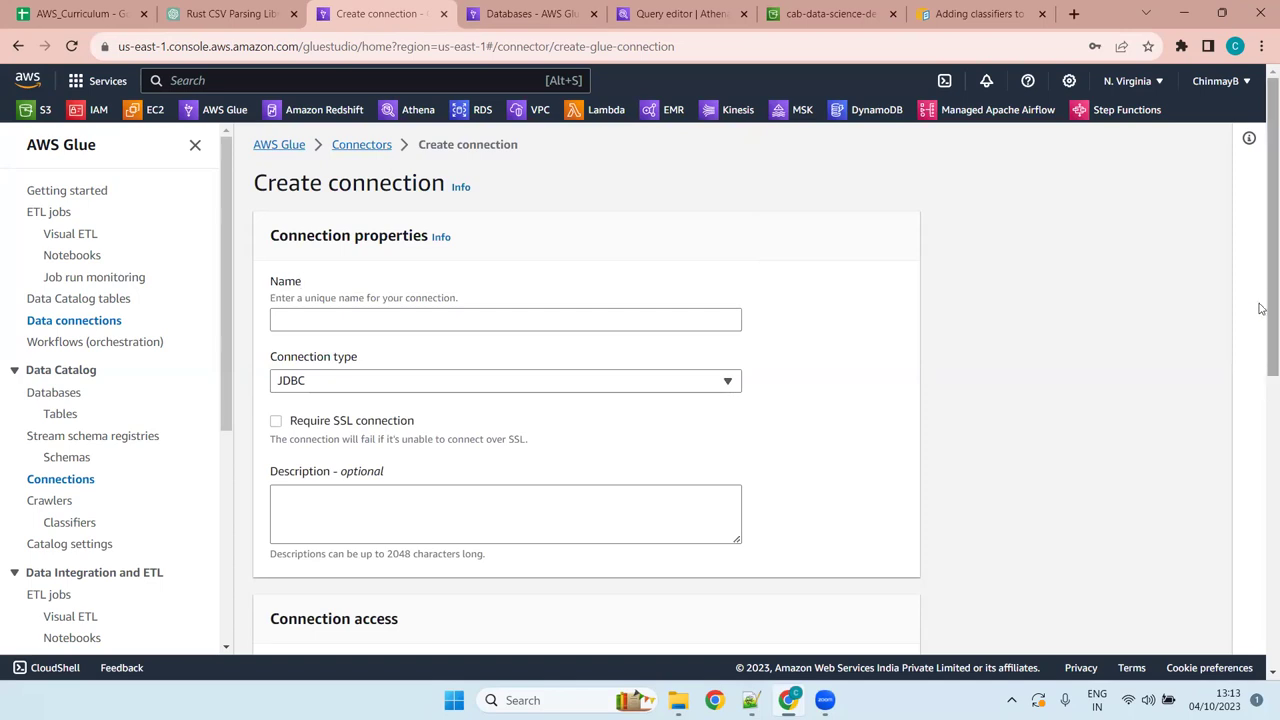
left_click_drag(1262, 210, 1262, 302)
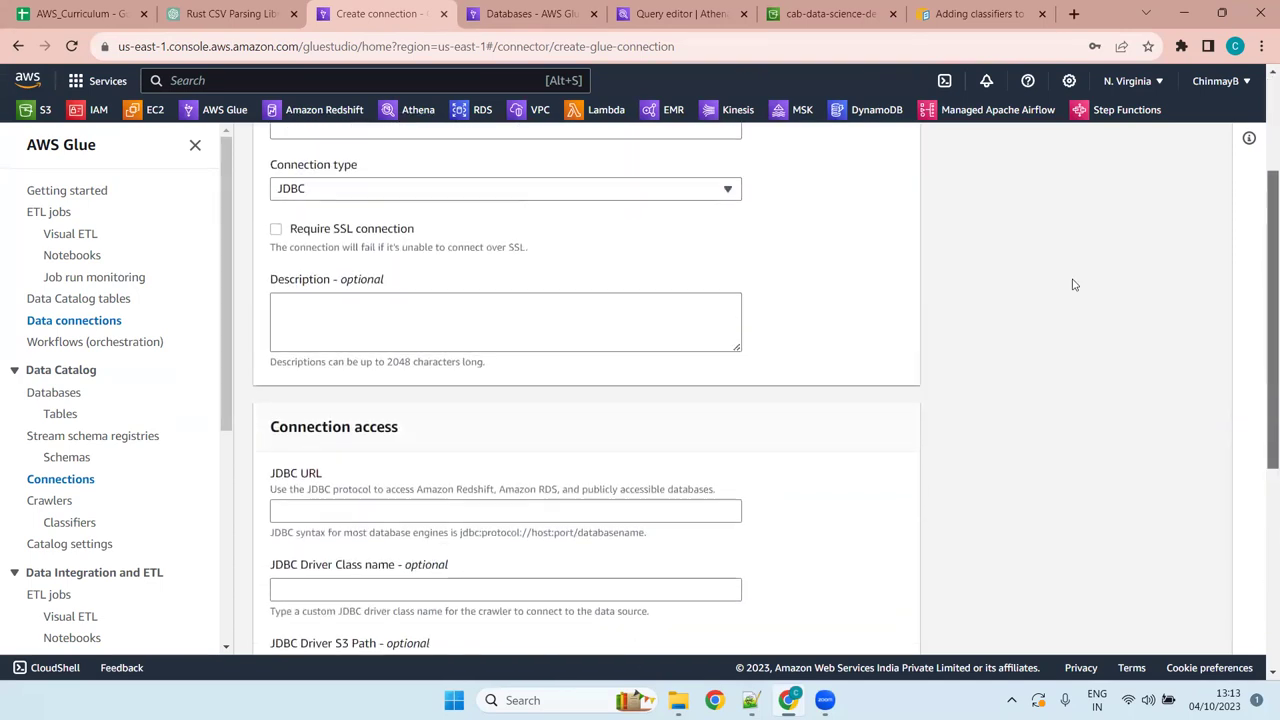
left_click(572, 198)
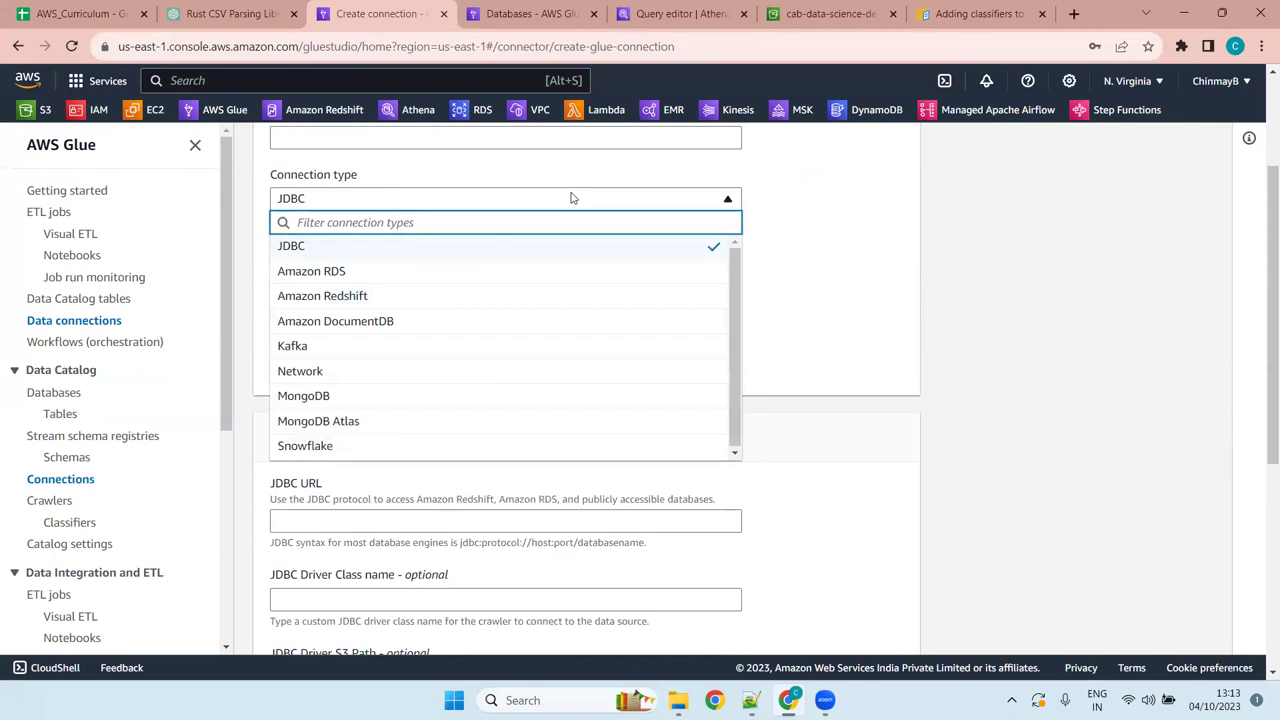
left_click(493, 268)
Review the Amazon RDS connection properties and access fields, and check which database instances are offered.
scroll(650, 370, "down", 3)
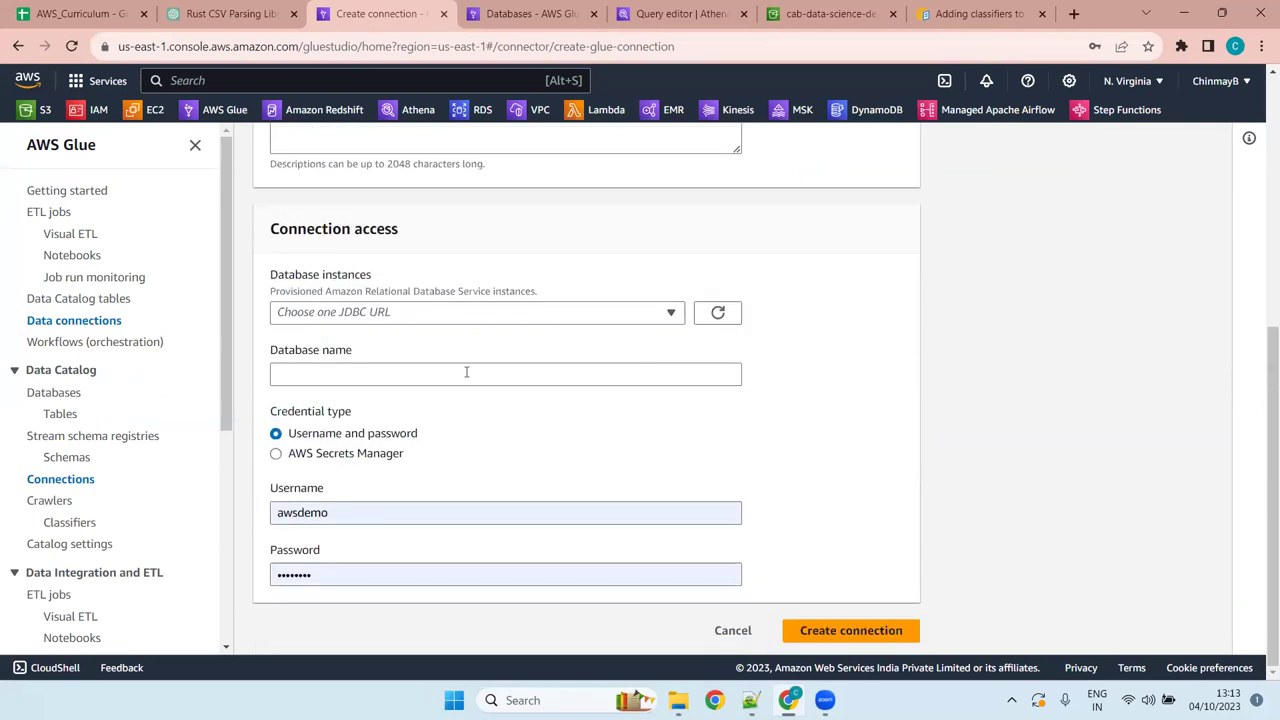
scroll(460, 323, "up", 5)
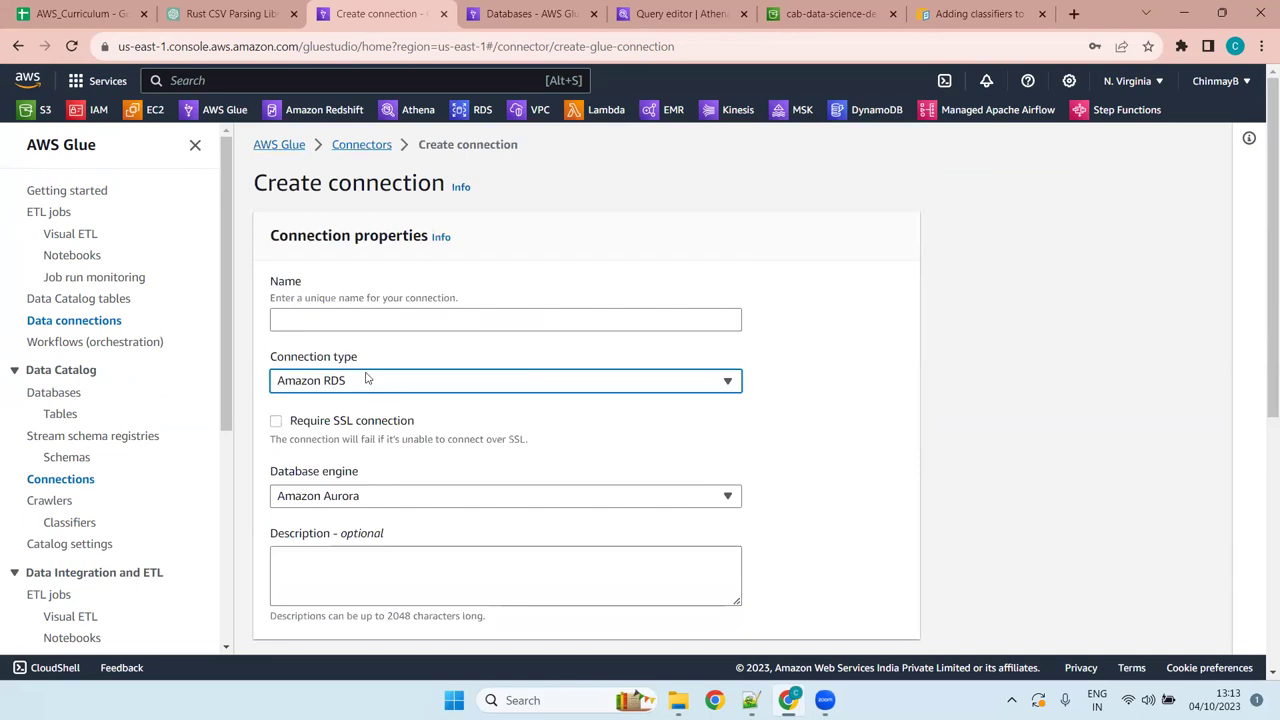
scroll(380, 380, "down", 5)
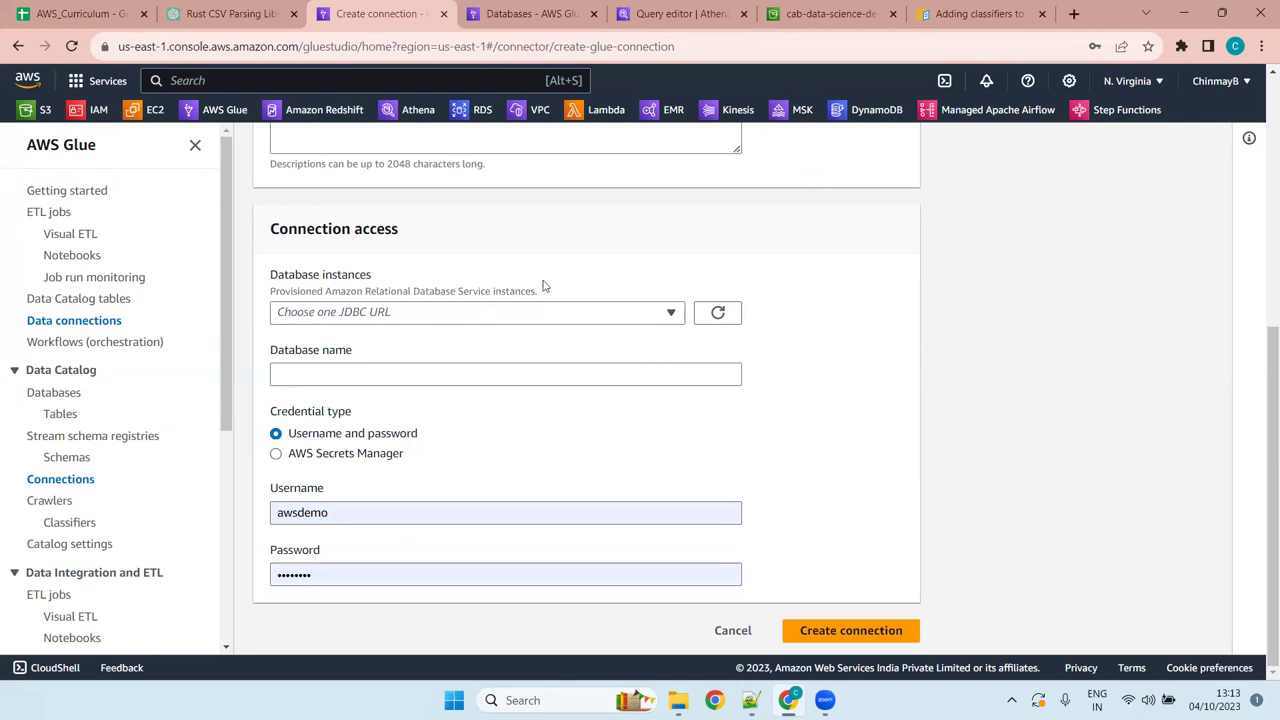
left_click(485, 321)
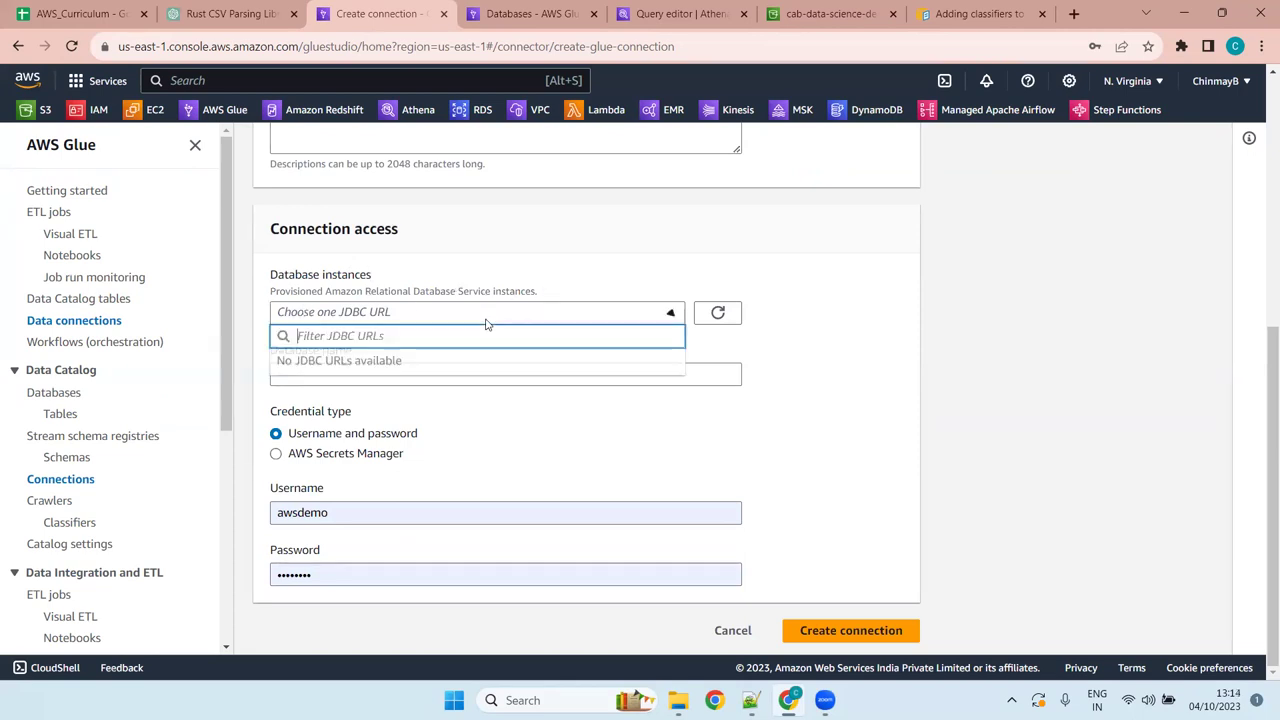
left_click(487, 323)
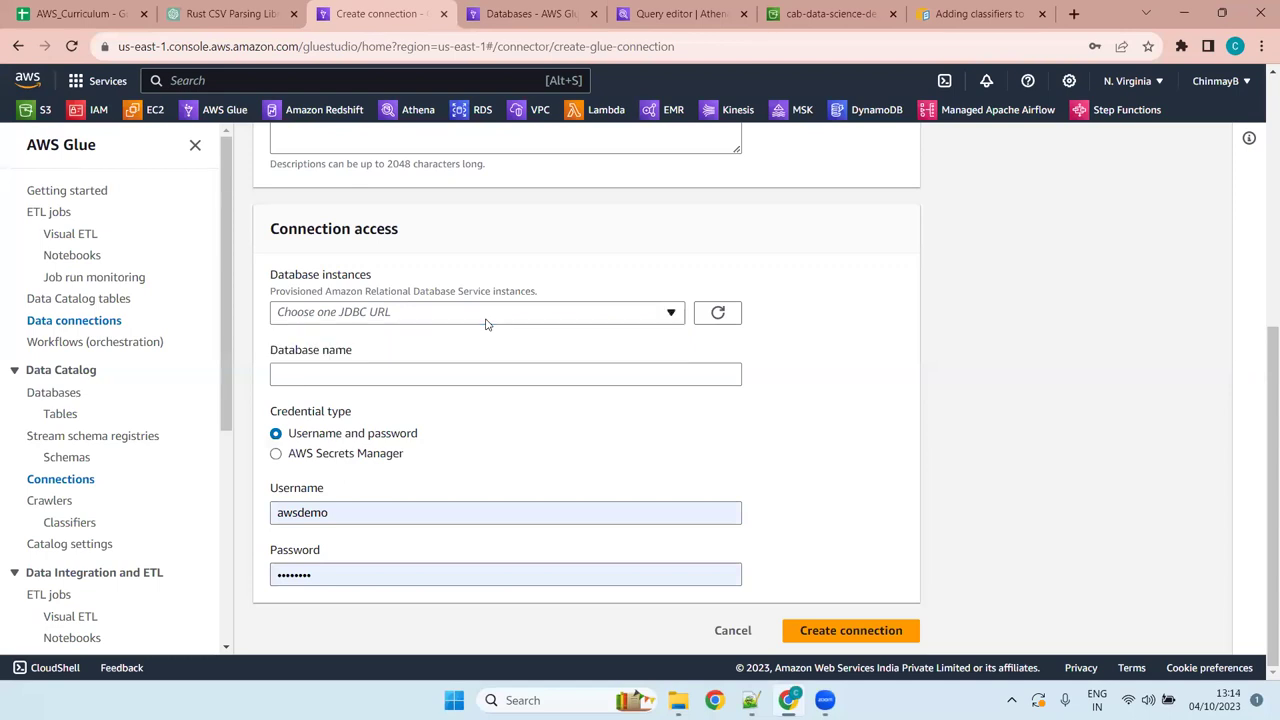
scroll(495, 520, "up", 5)
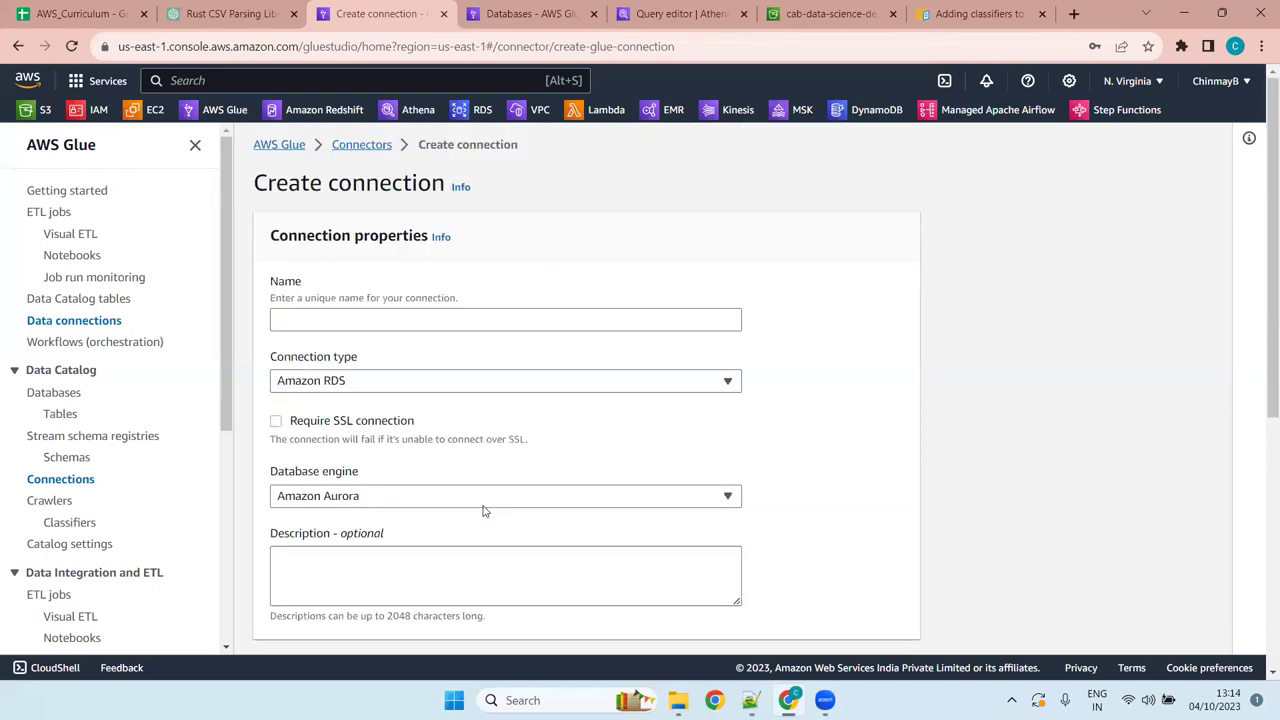
Review the available connection types and set the connection type to Amazon Redshift.
left_click(460, 388)
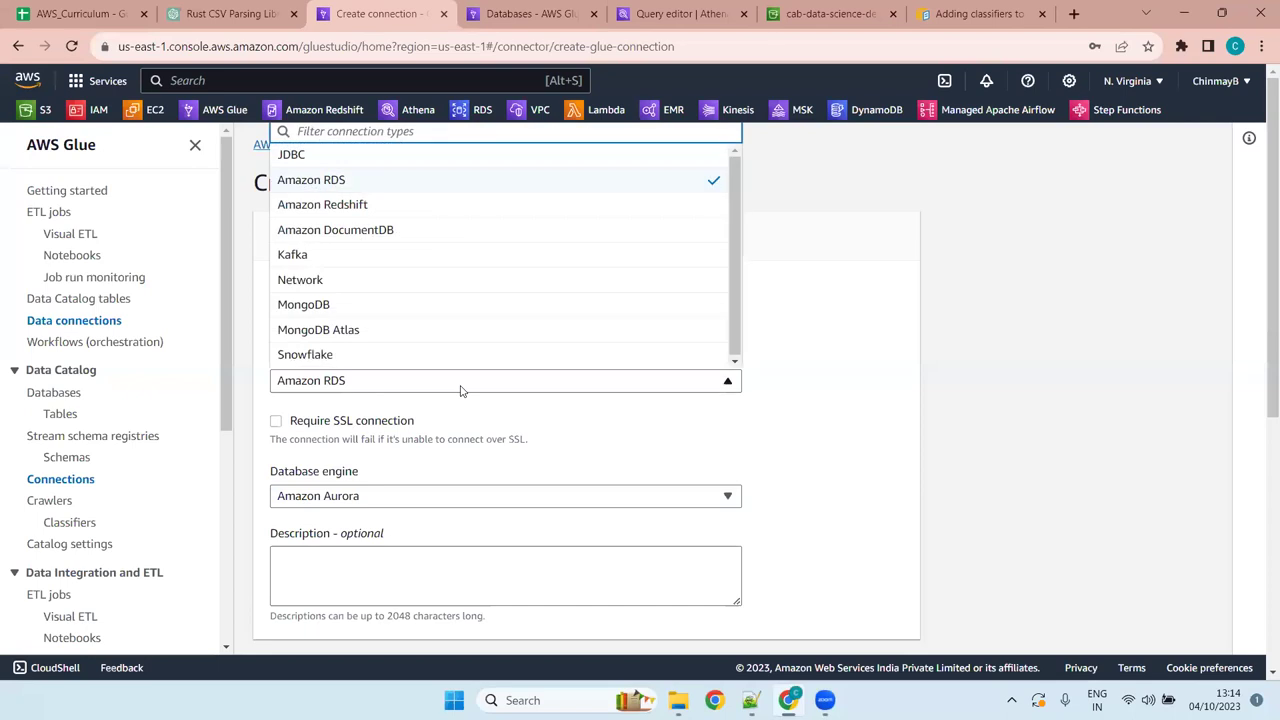
left_click(461, 391)
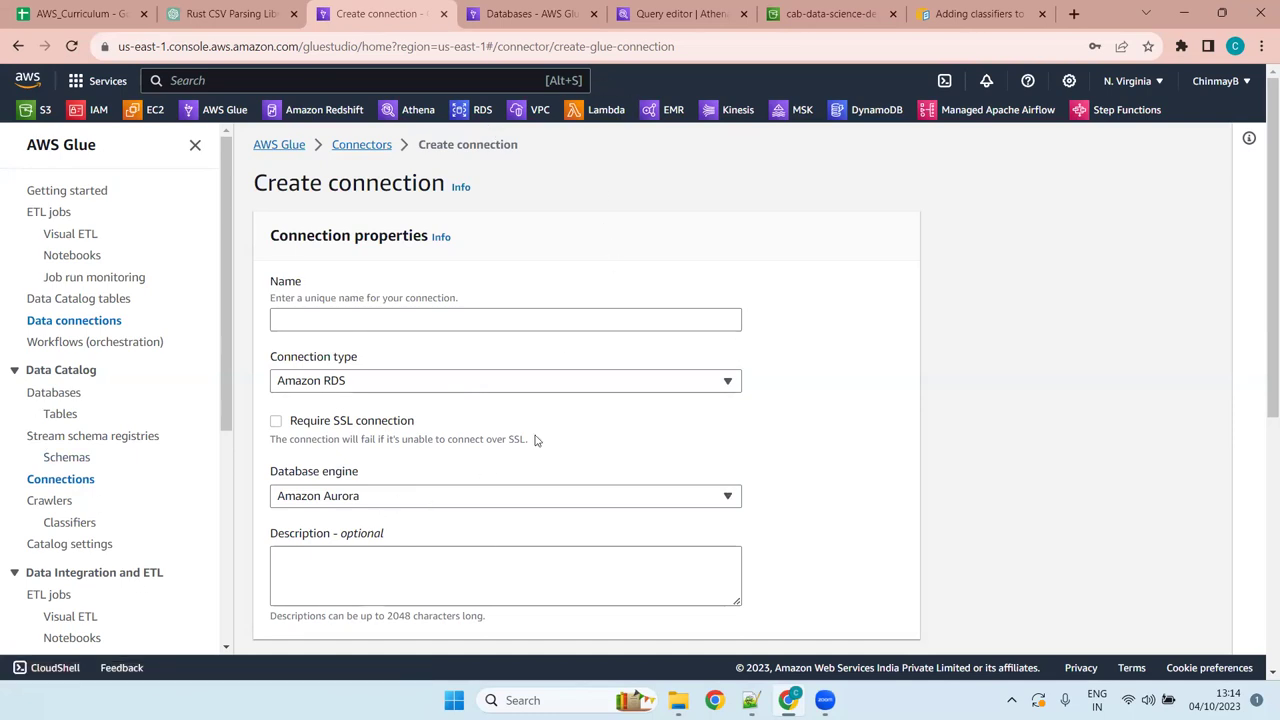
left_click_drag(1262, 383, 1261, 266)
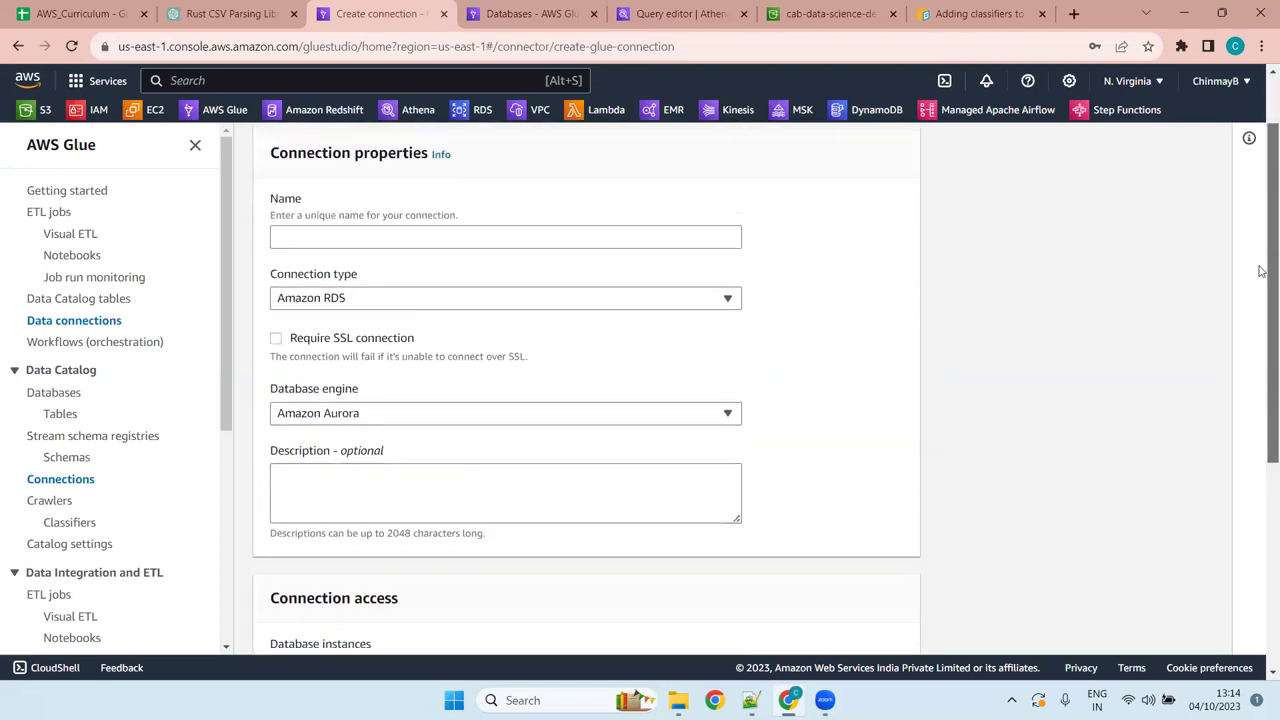
left_click(389, 292)
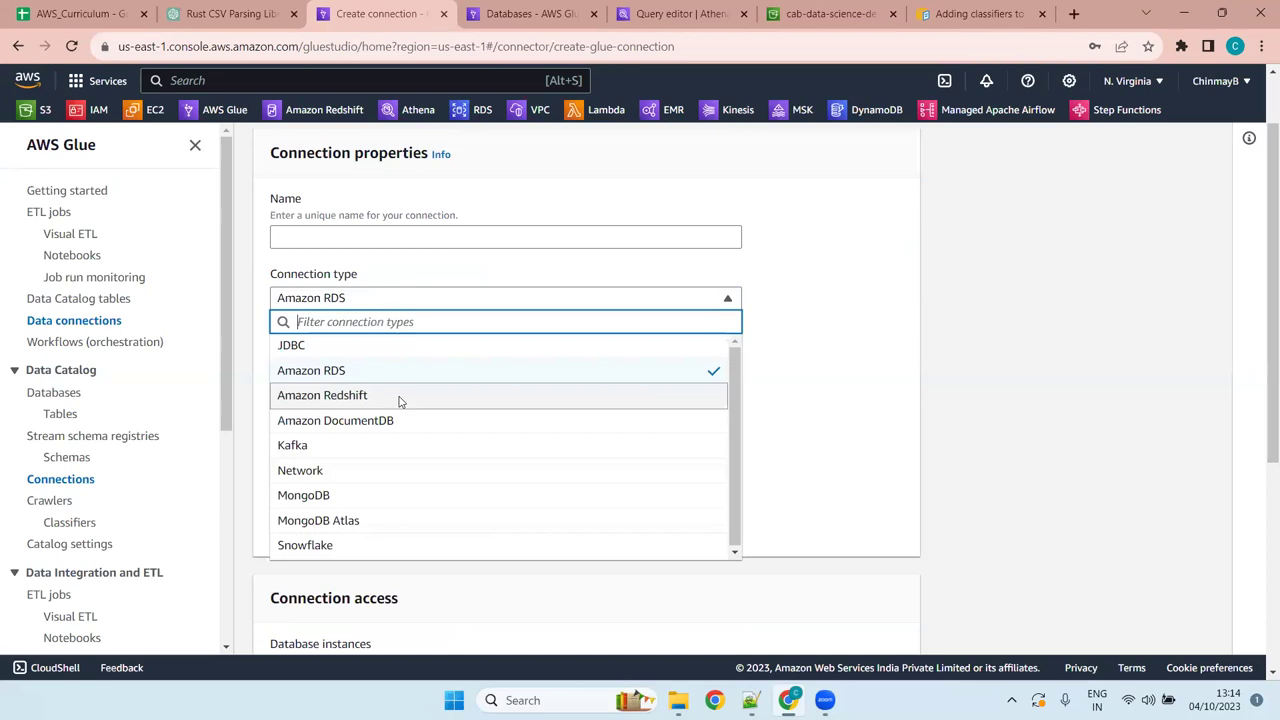
left_click(400, 398)
Examine the Amazon Redshift connection access fields and check which Redshift clusters are offered.
scroll(457, 523, "down", 3)
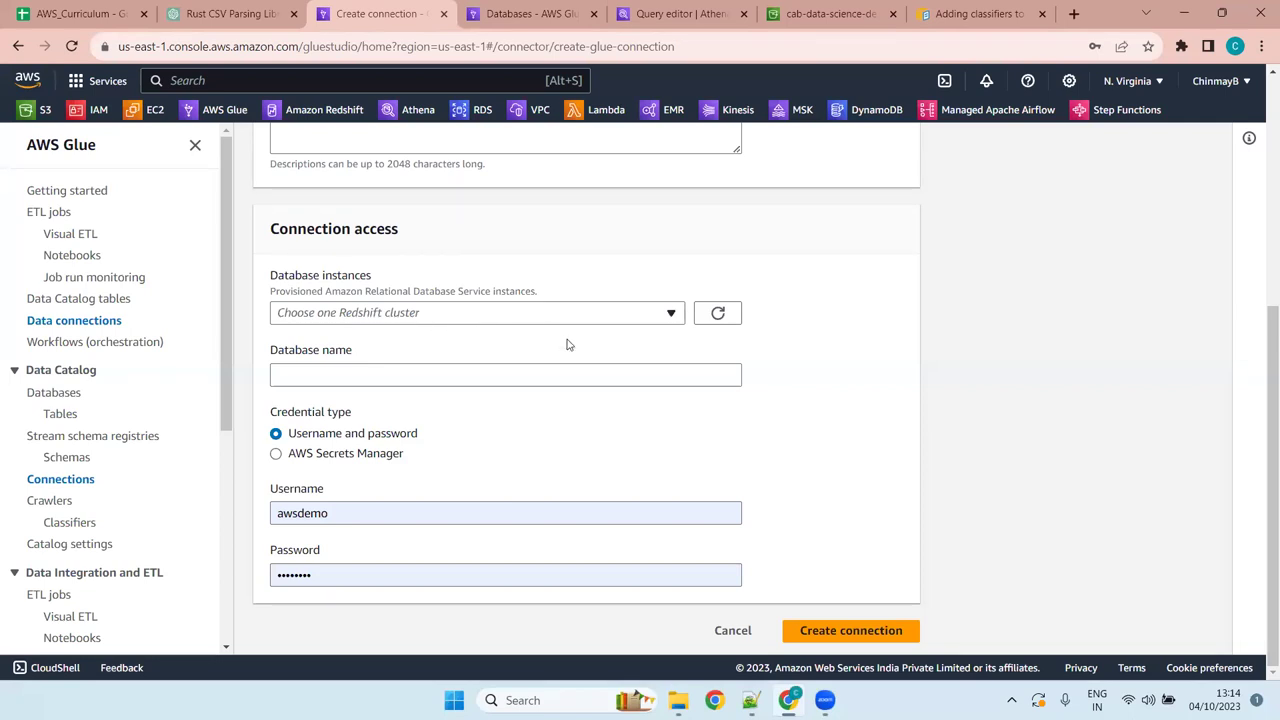
left_click(508, 315)
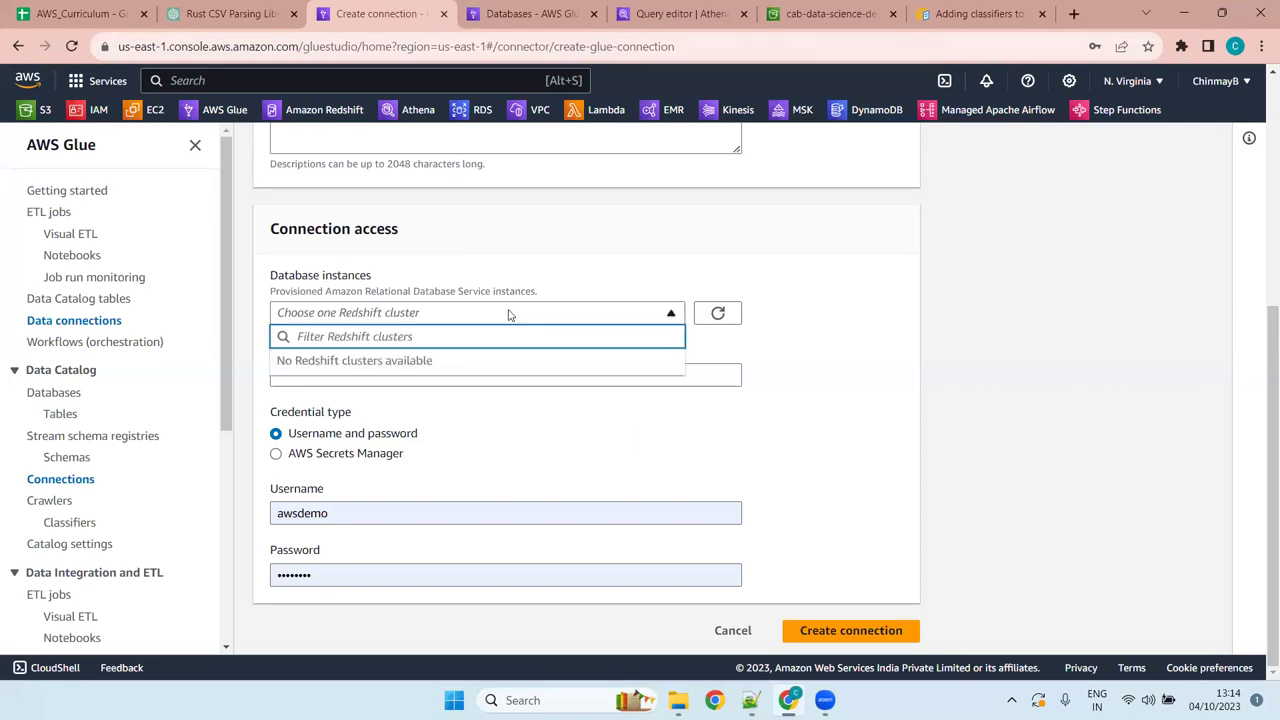
left_click(508, 315)
left_click(446, 316)
left_click(446, 316)
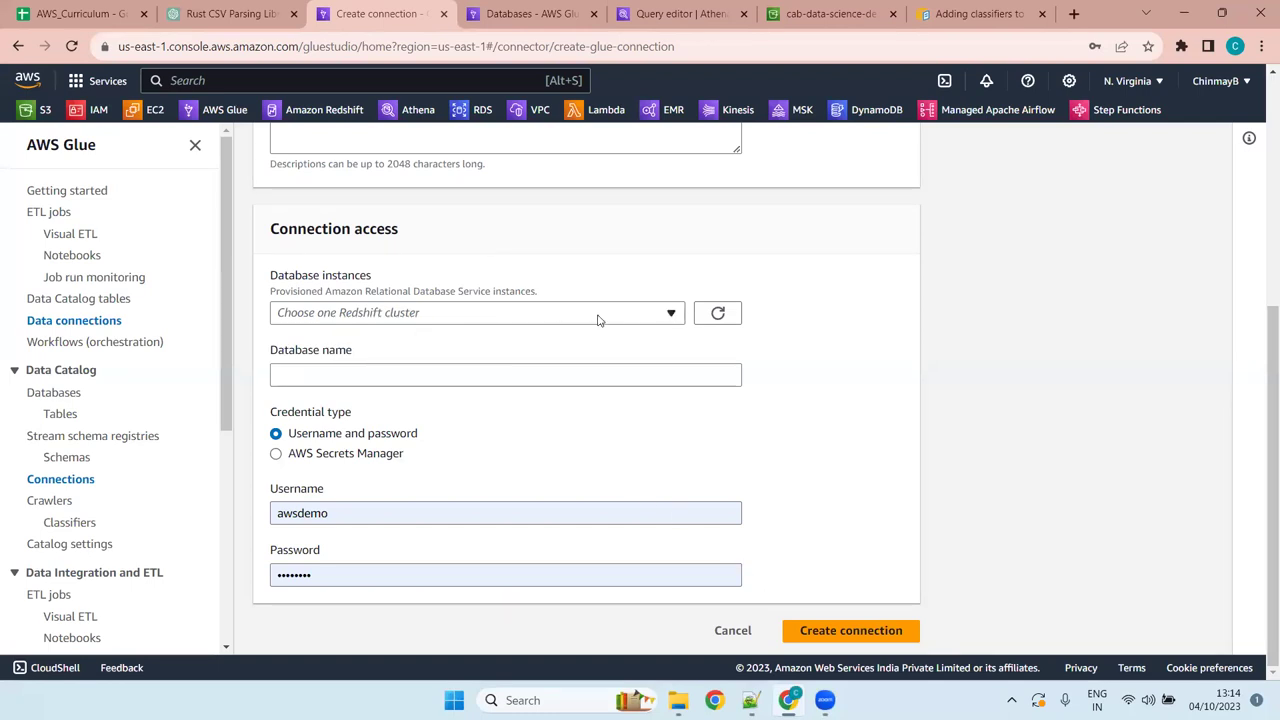
Set the connection type to JDBC and choose AWS Secrets Manager as the credential type.
scroll(531, 376, "up", 4)
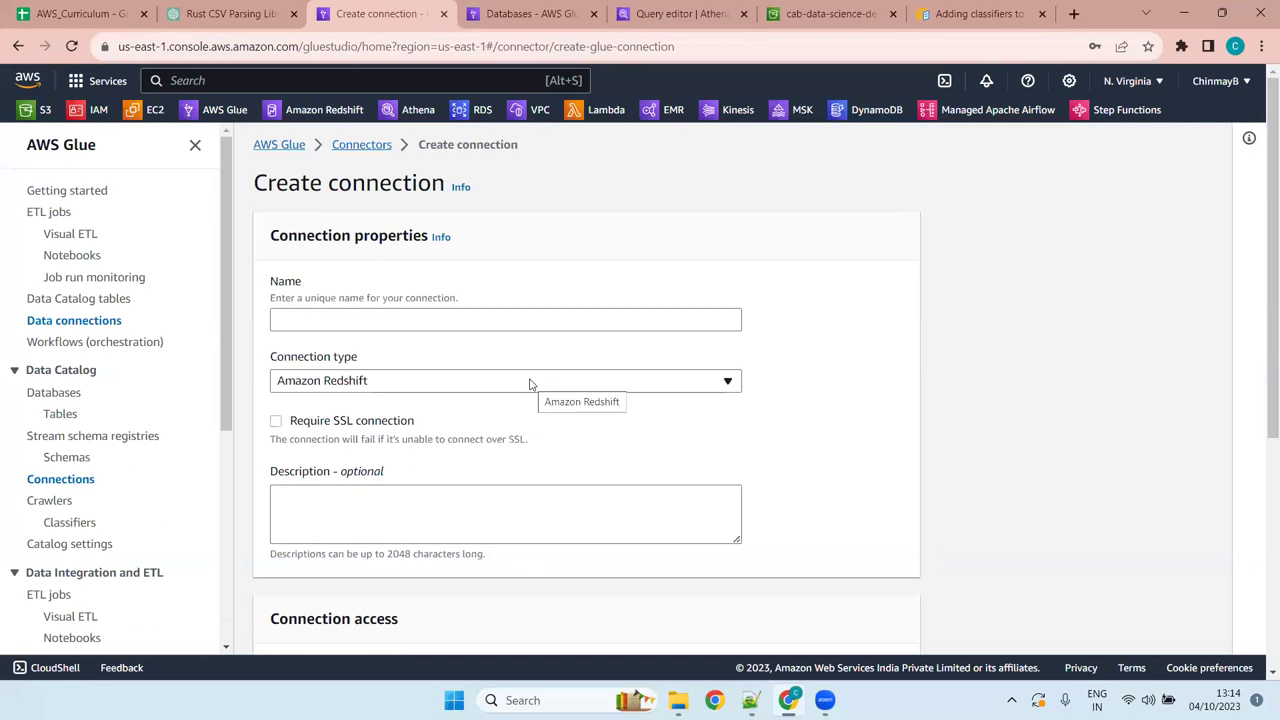
left_click(409, 380)
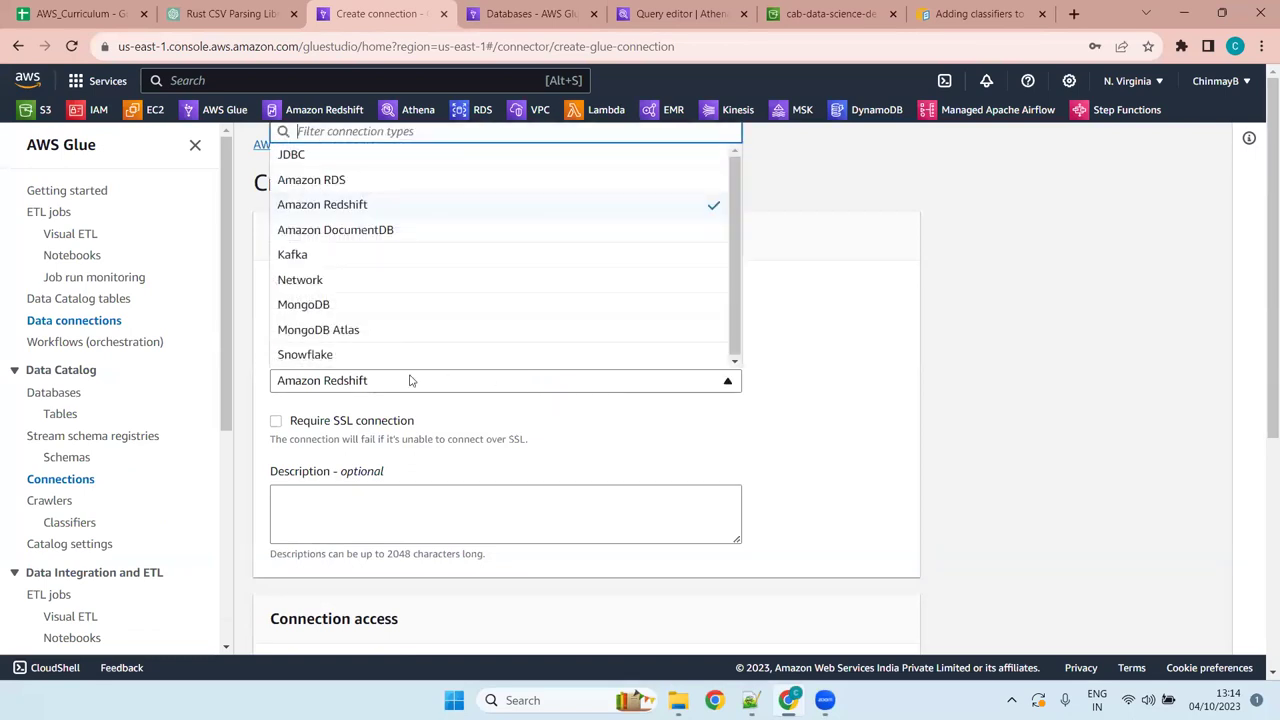
left_click(416, 165)
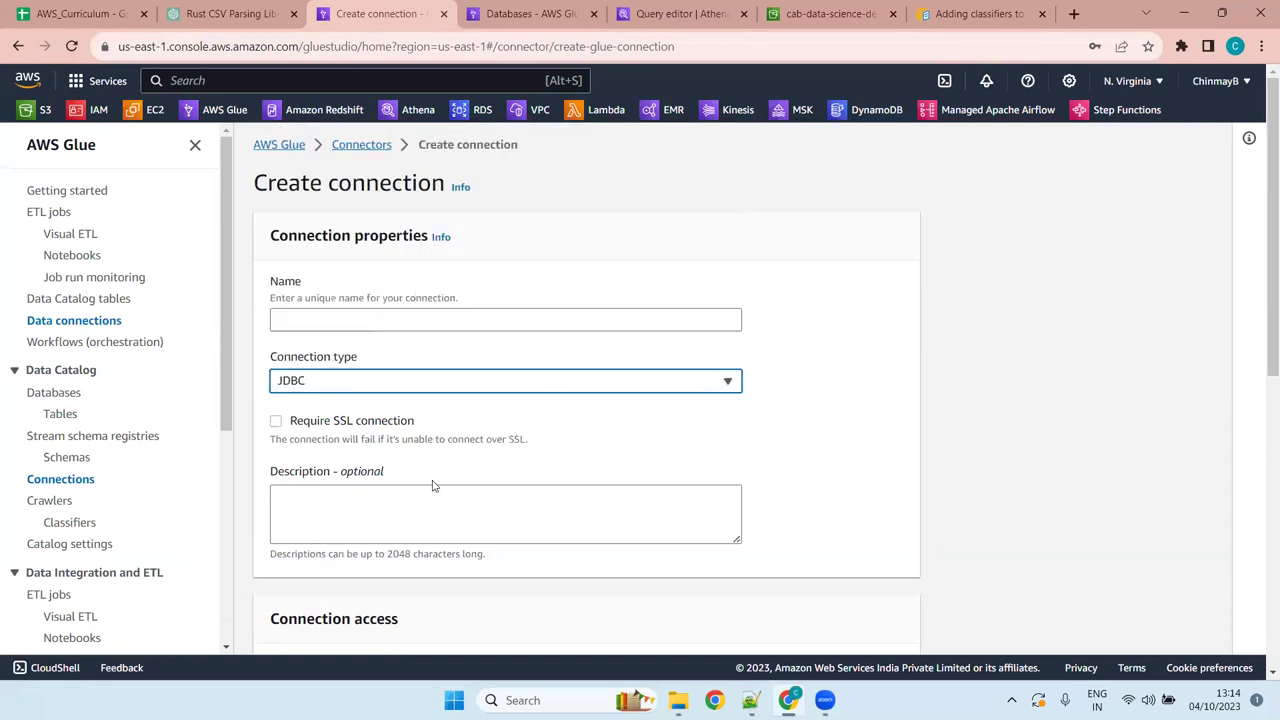
left_click(1262, 360)
scroll(1262, 360, "down", 6)
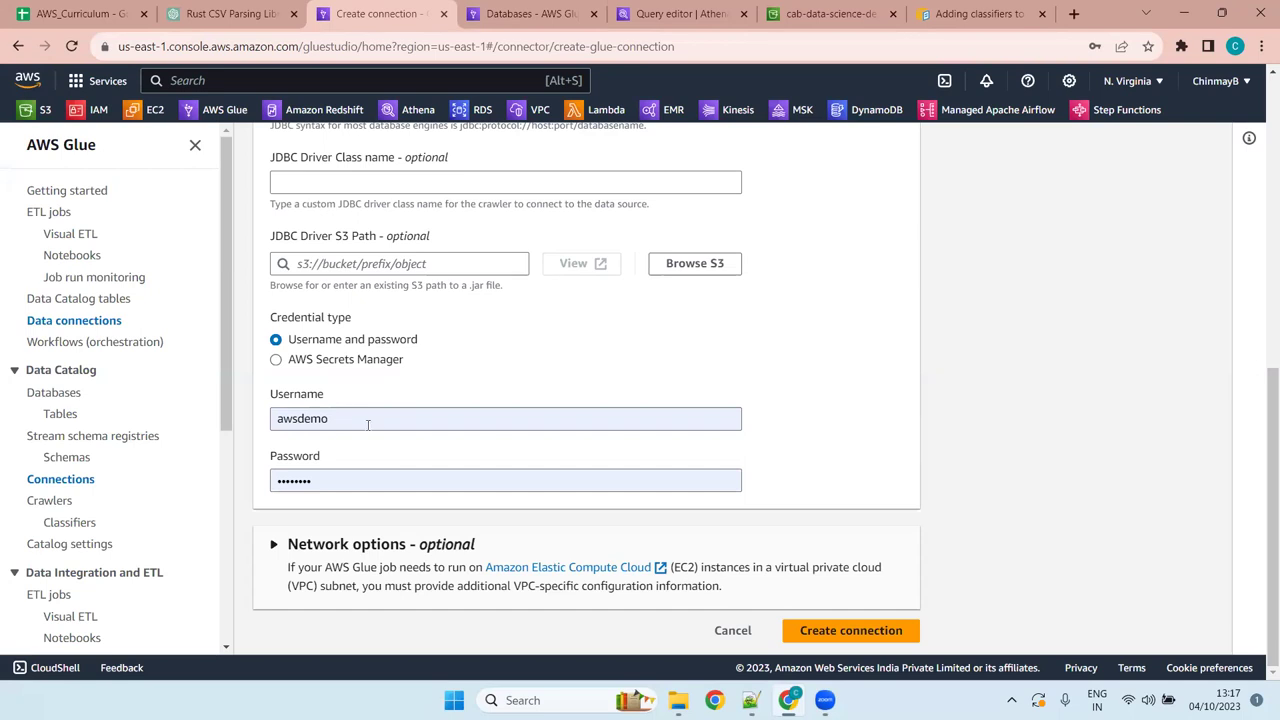
left_click(344, 361)
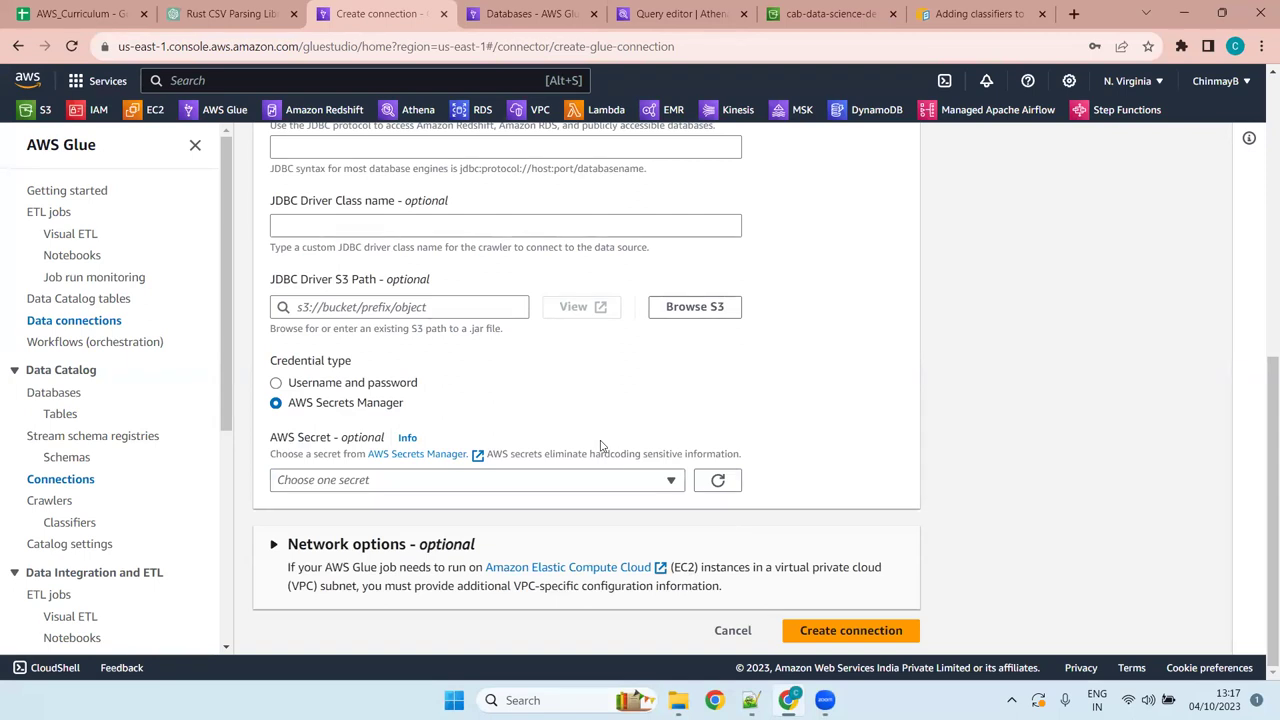
Open AWS Secrets Manager, review the form for storing a new secret, and return to the connection form.
left_click(430, 455)
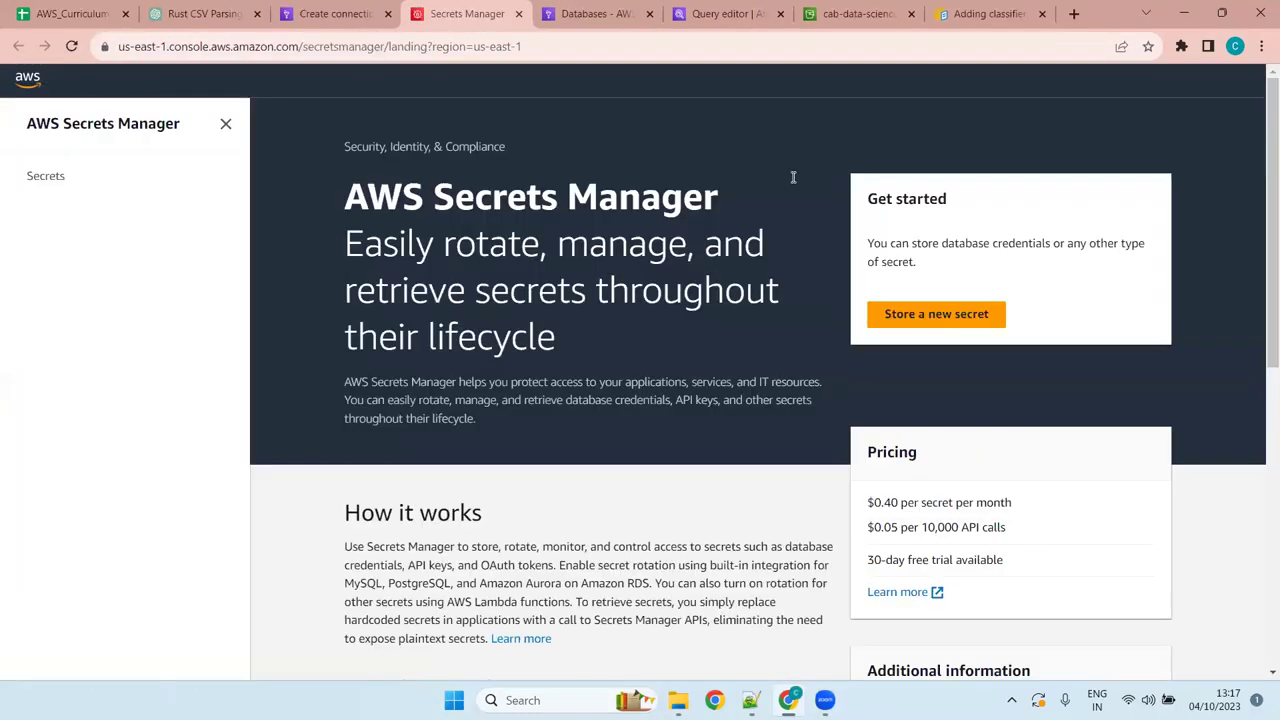
left_click(945, 314)
left_click(936, 338)
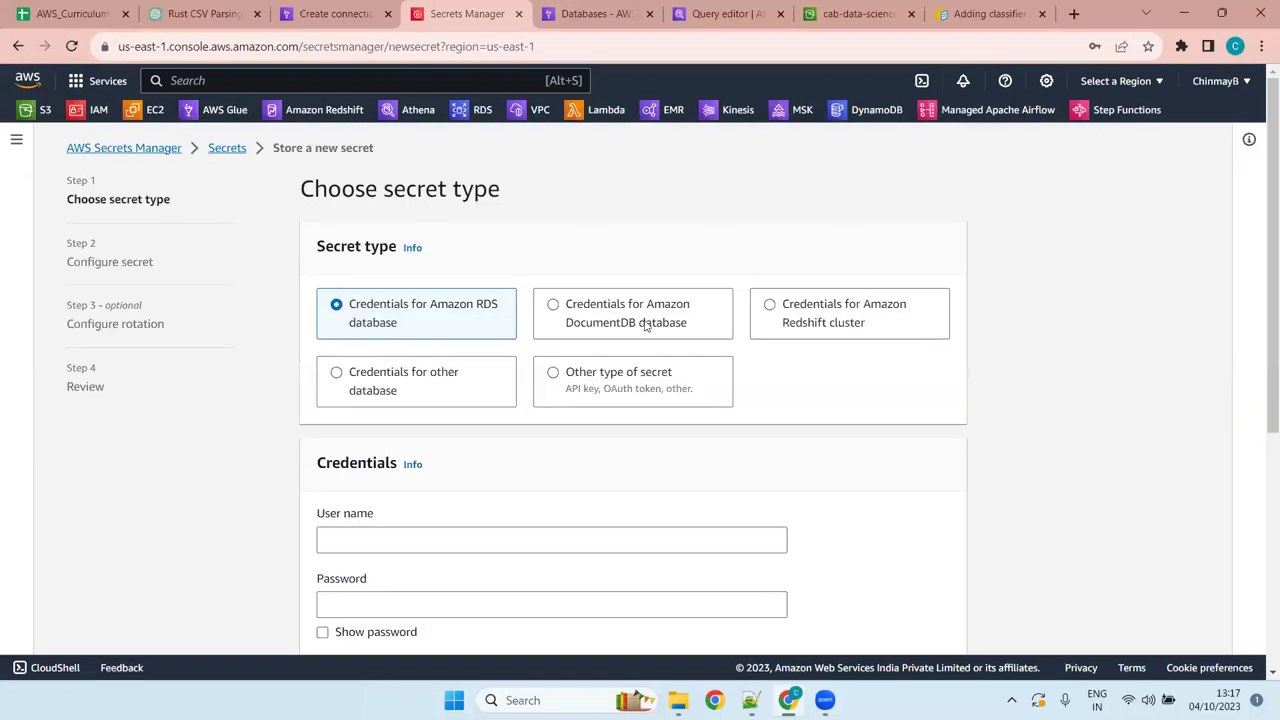
scroll(534, 517, "down", 5)
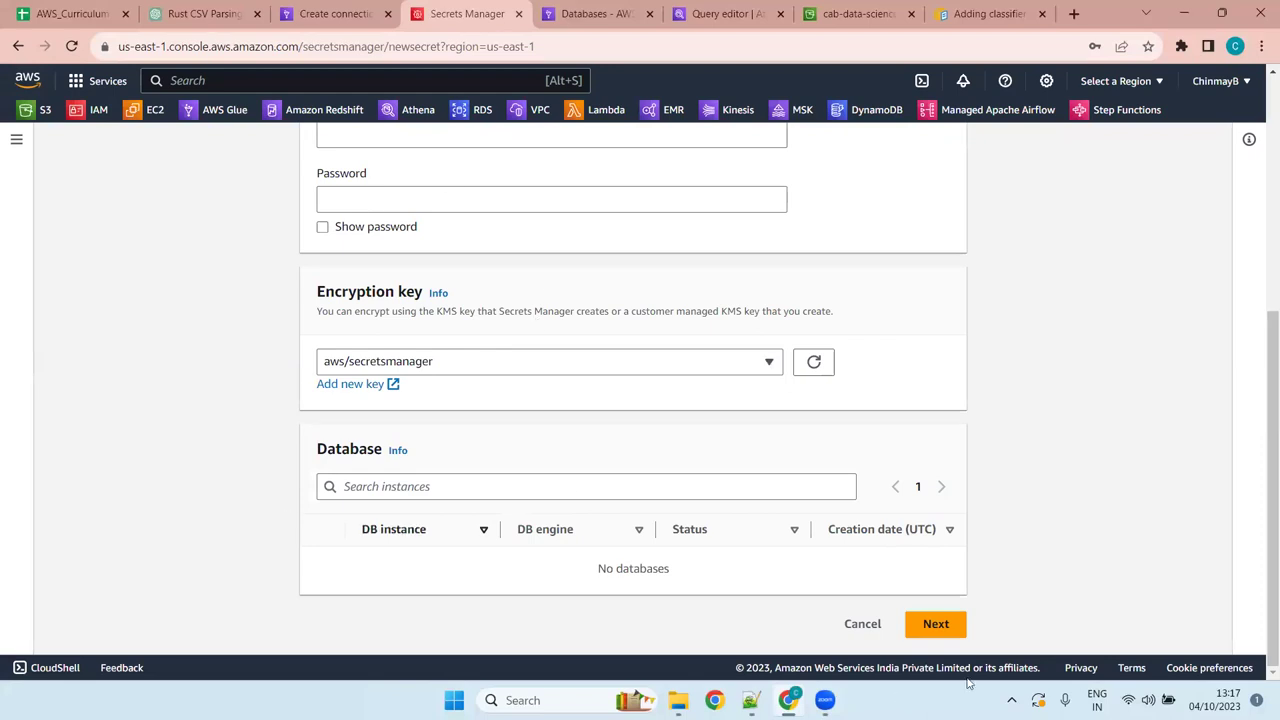
scroll(443, 471, "up", 5)
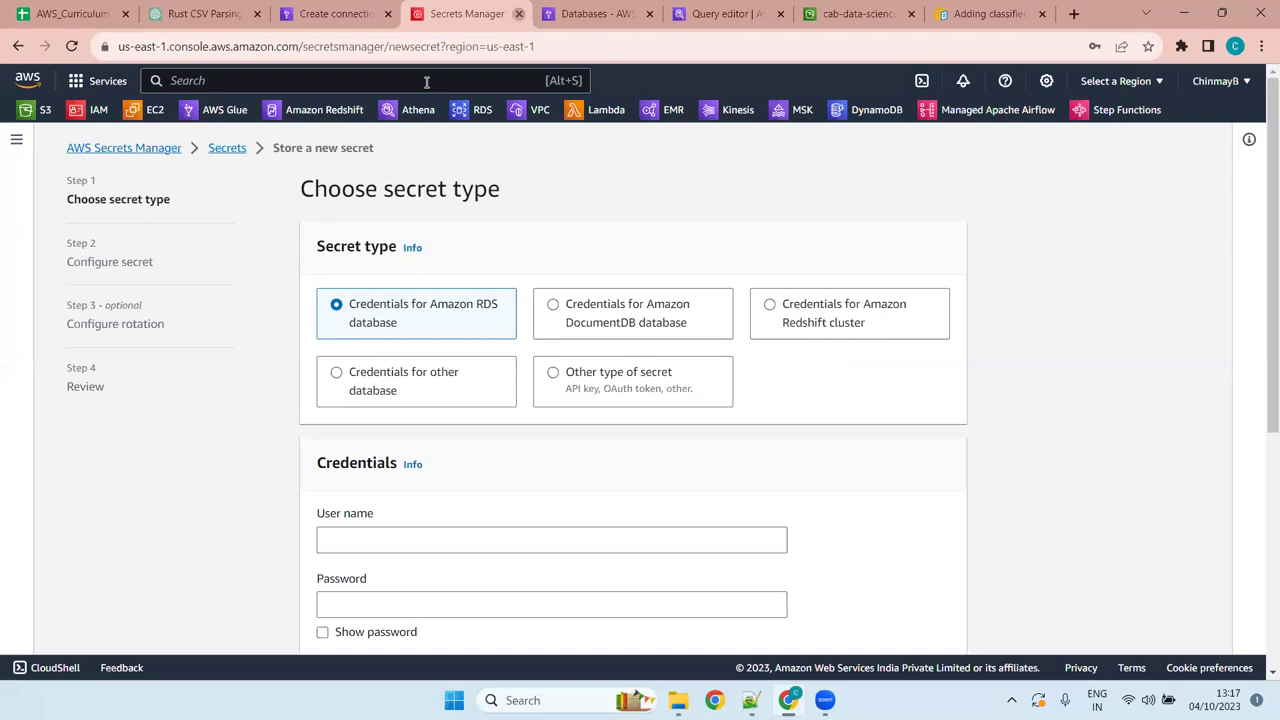
left_click(519, 13)
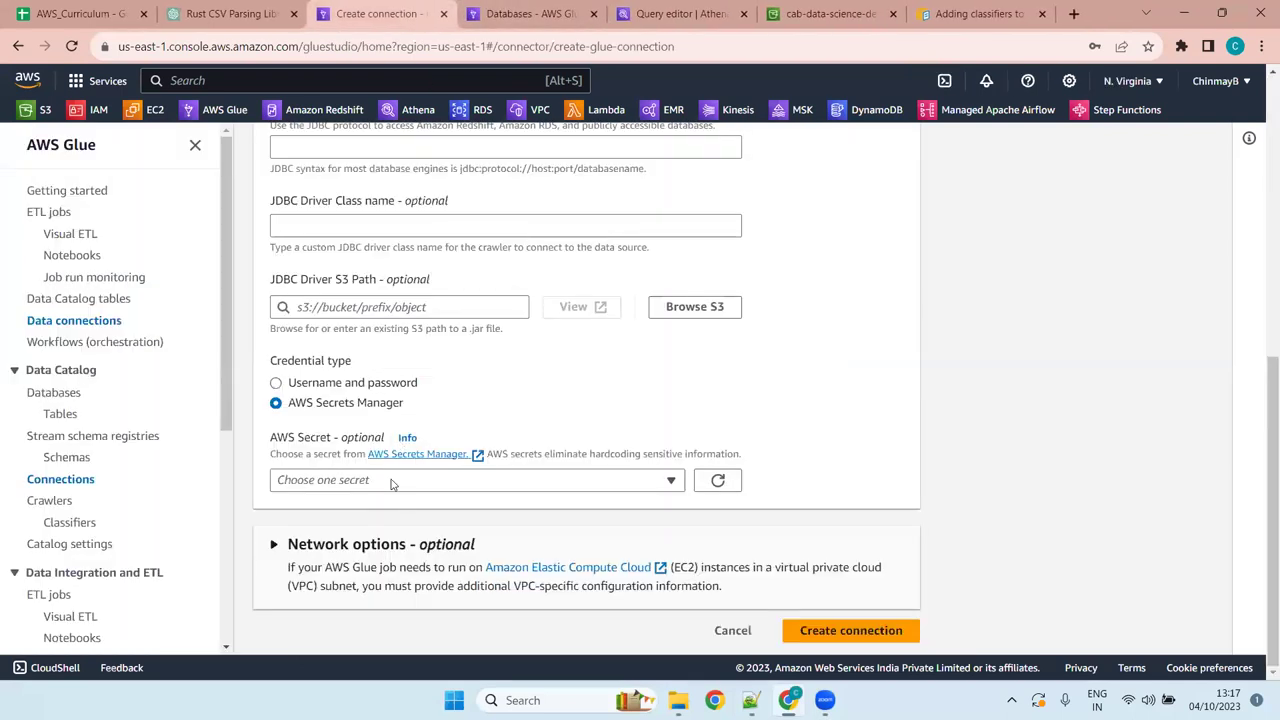
Choose the existing SQL Workbench secret as the connection's AWS secret.
left_click(391, 481)
left_click(400, 535)
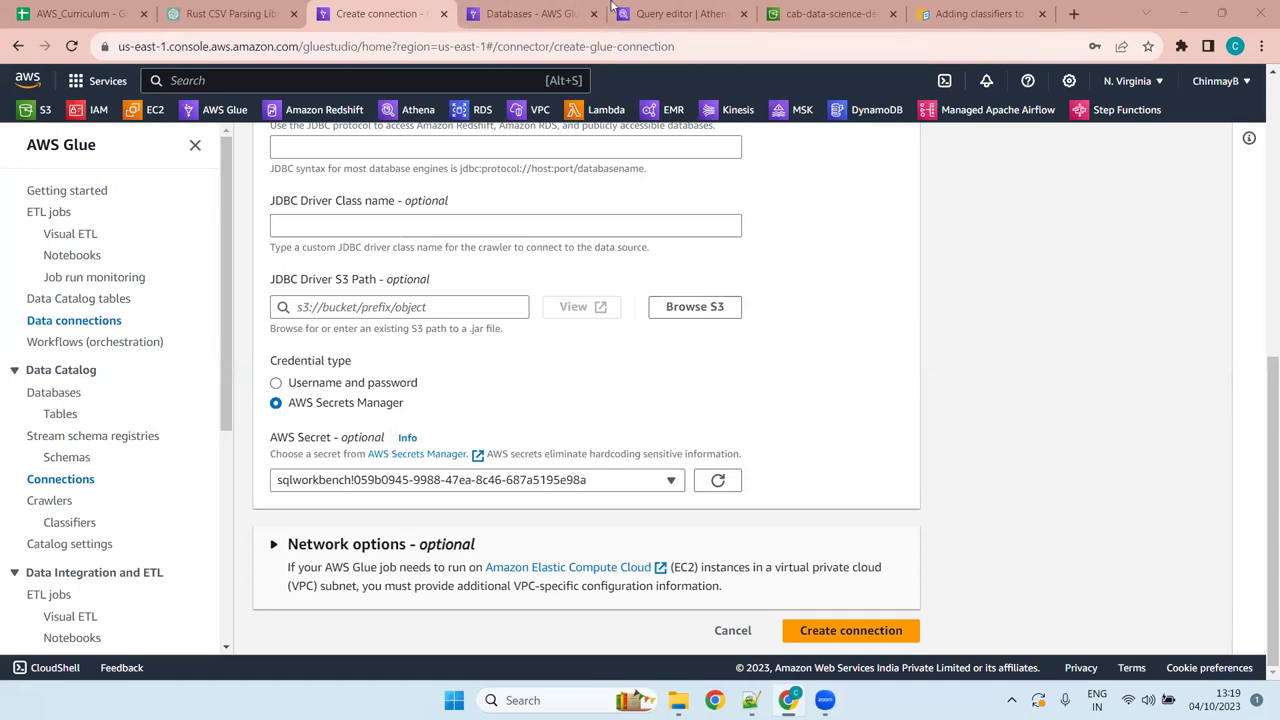
key("super+z")
key("super+z")
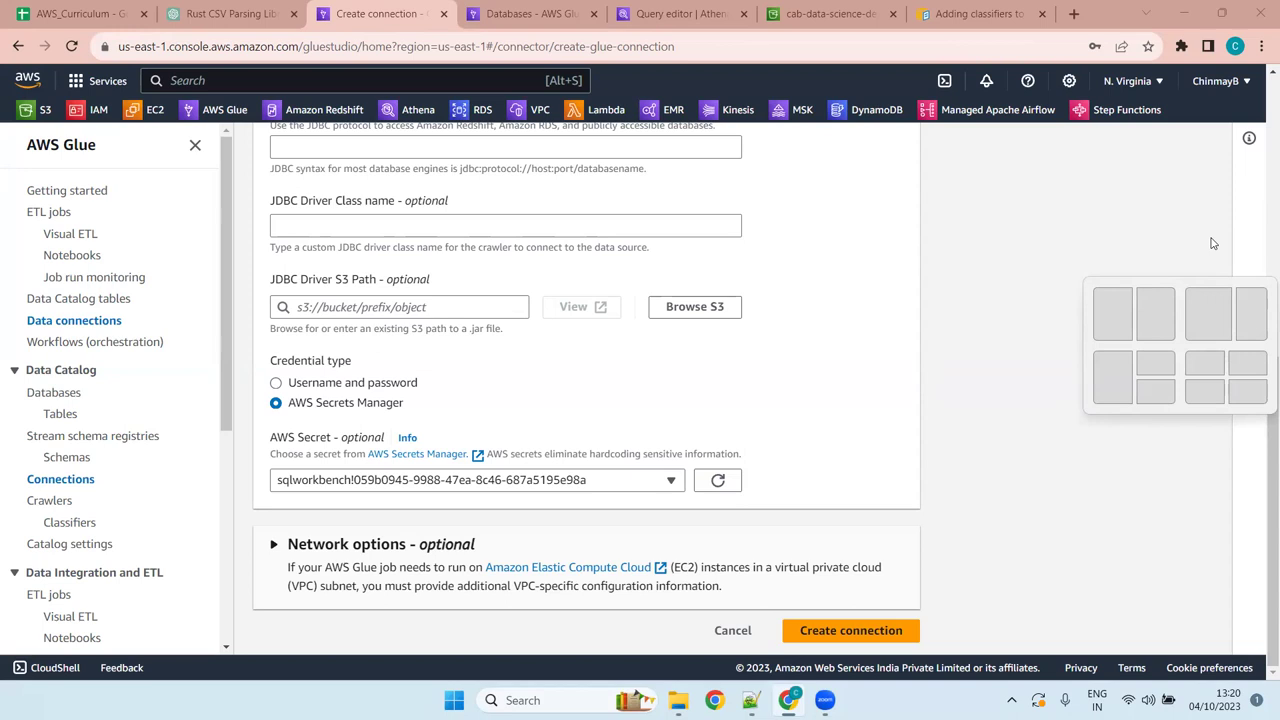
key("Escape")
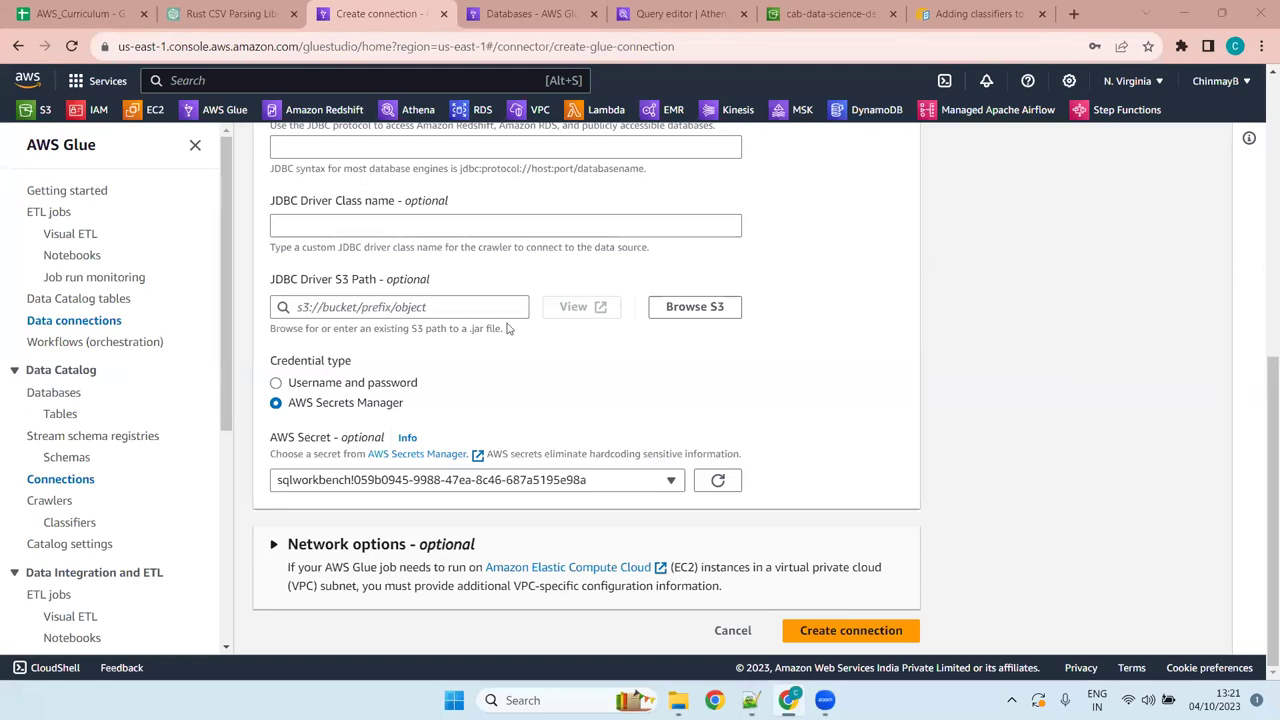
scroll(501, 329, "up", 10)
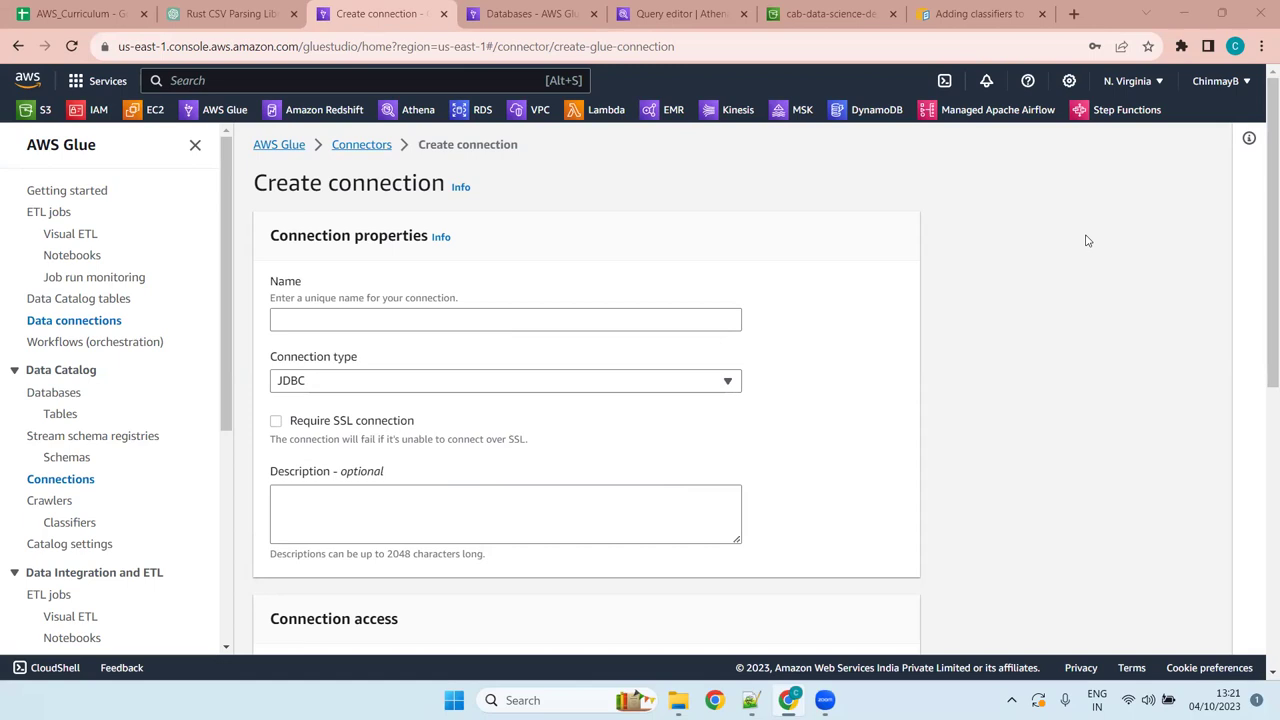
Compare the username and password credential fields with the AWS Secrets Manager option and view its list of secrets.
scroll(677, 289, "down", 5)
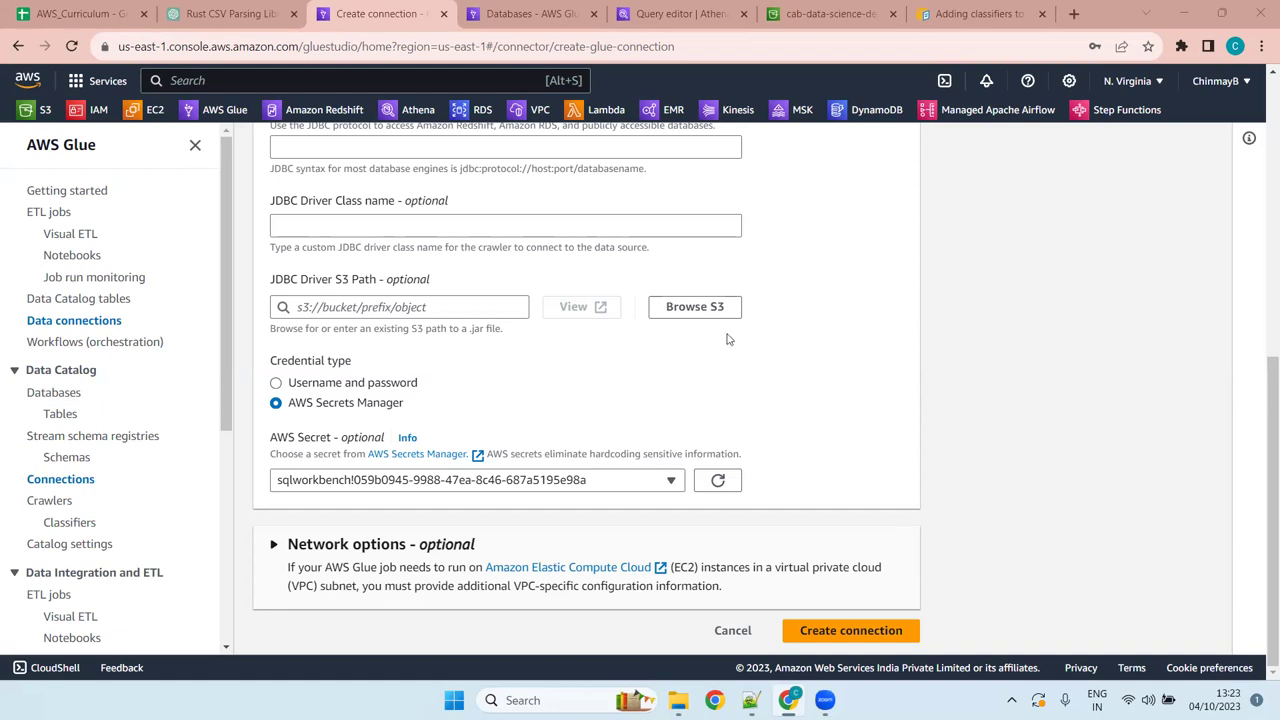
left_click(323, 387)
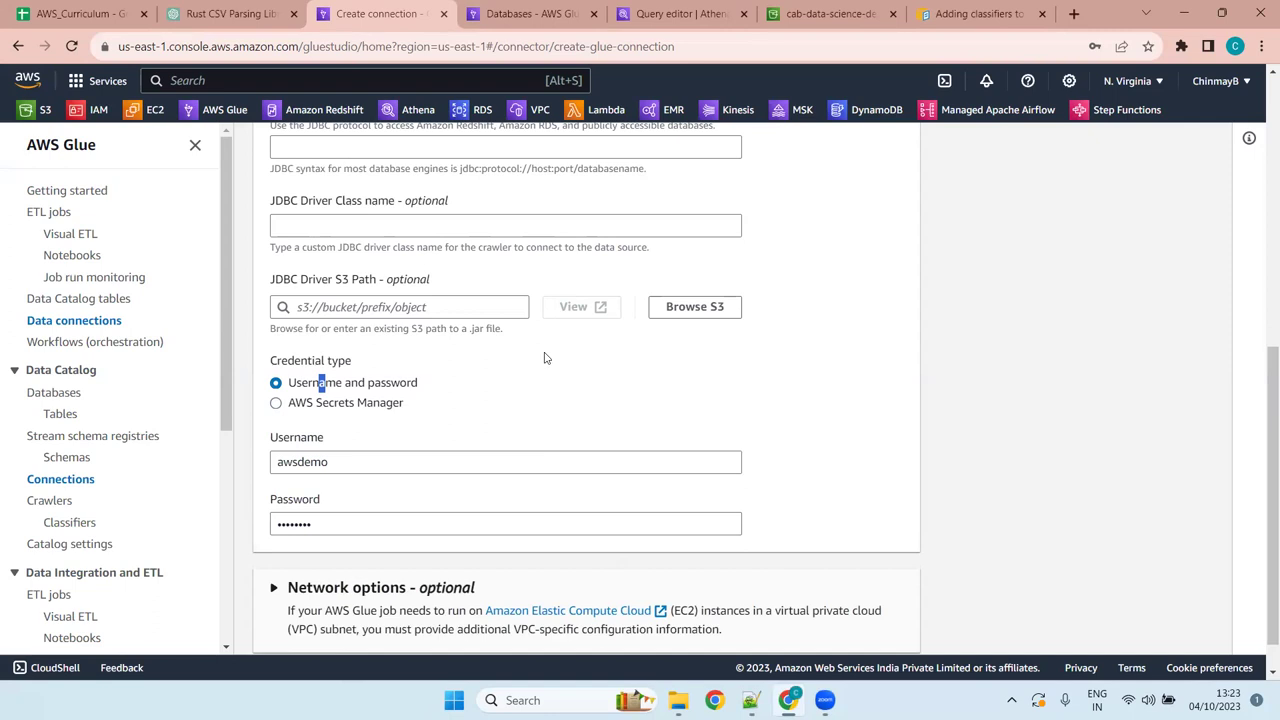
left_click(527, 387)
left_click(332, 408)
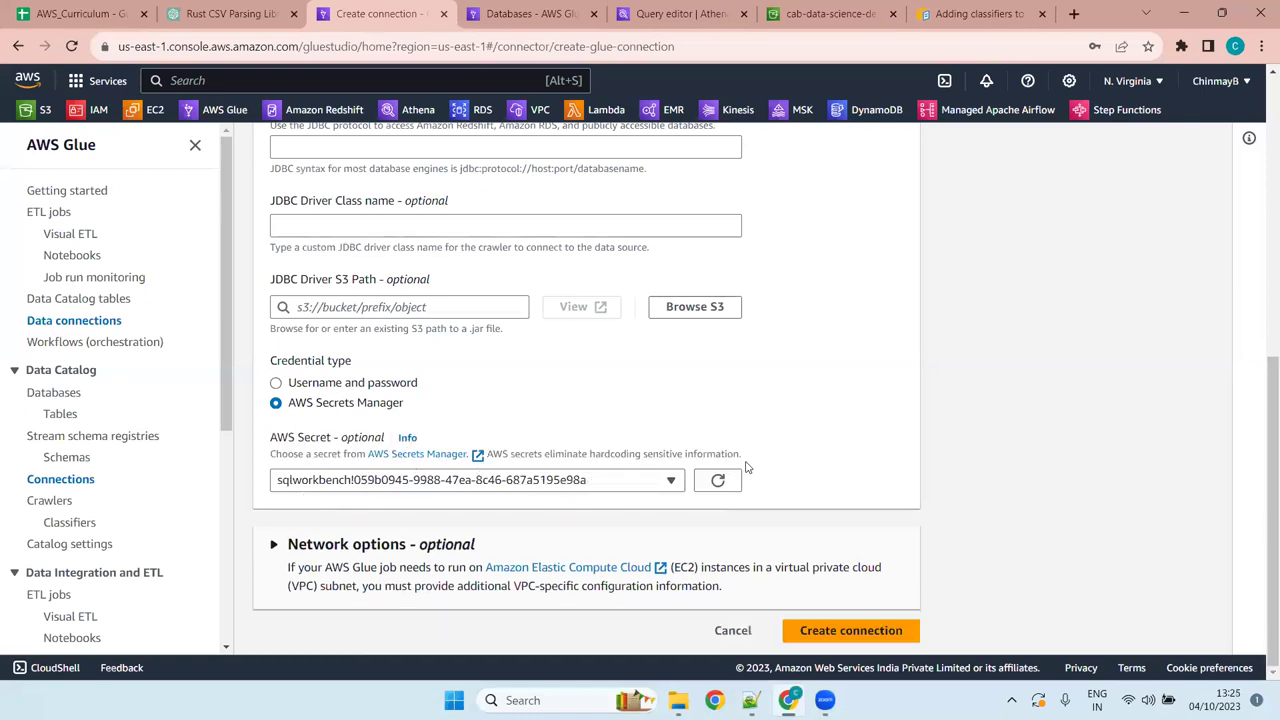
left_click(620, 489)
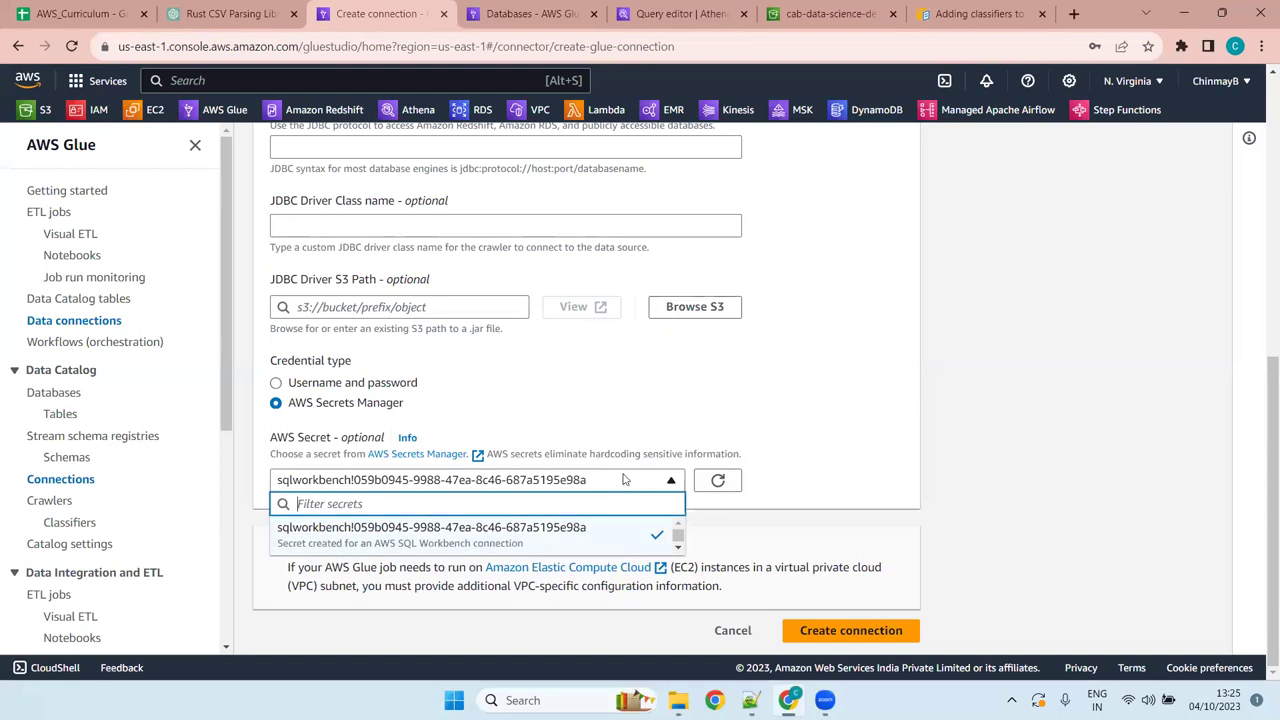
left_click(623, 479)
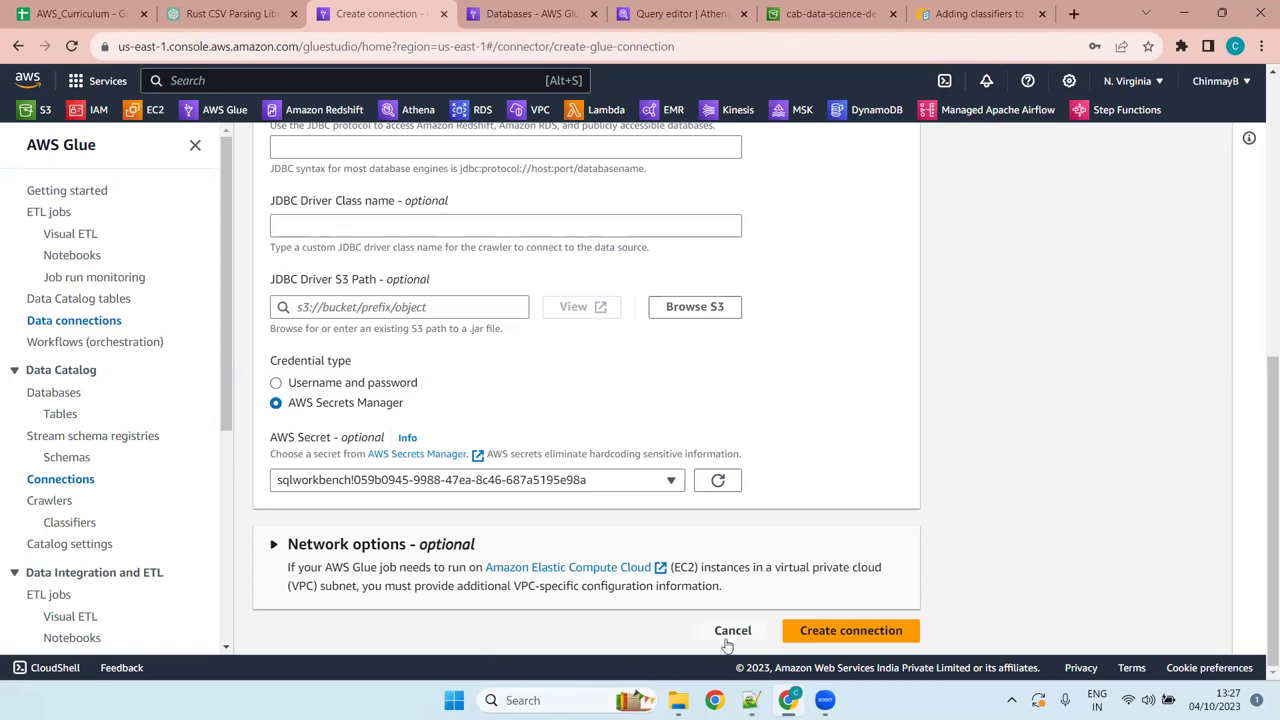
Expand the JDBC connection's network options and review the VPC, subnet and security group fields.
scroll(516, 402, "up", 6)
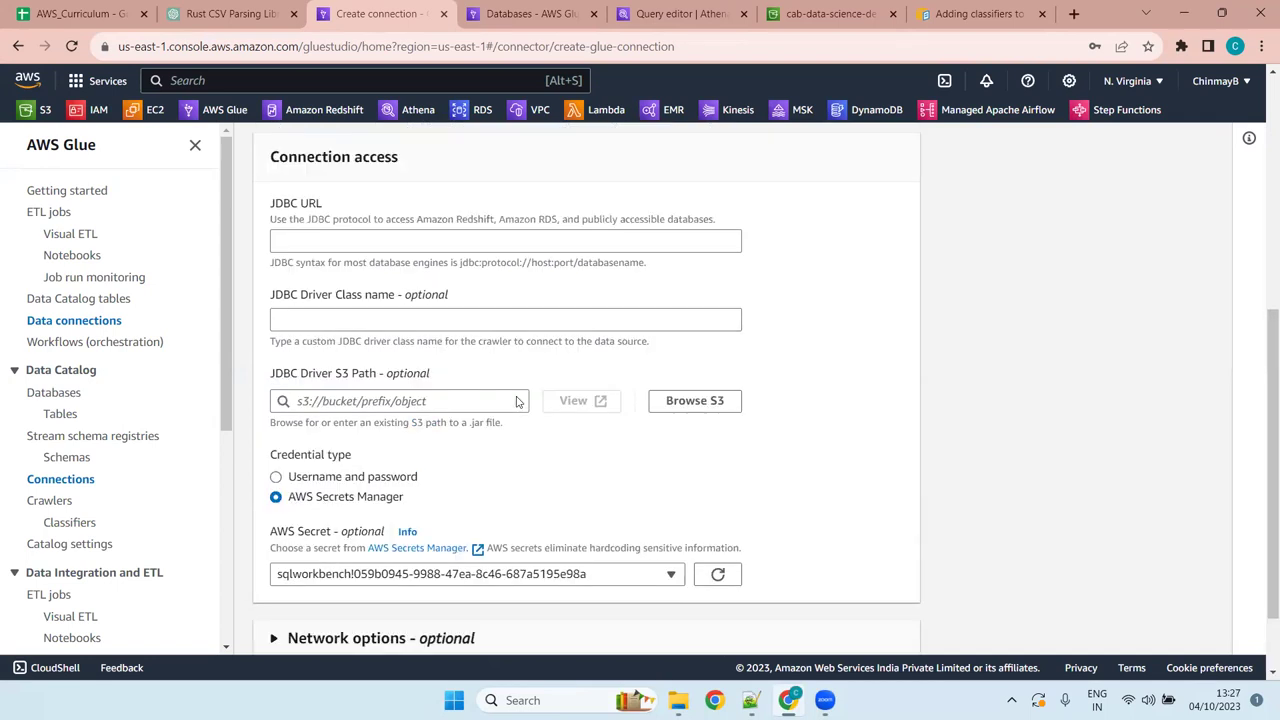
scroll(516, 400, "down", 6)
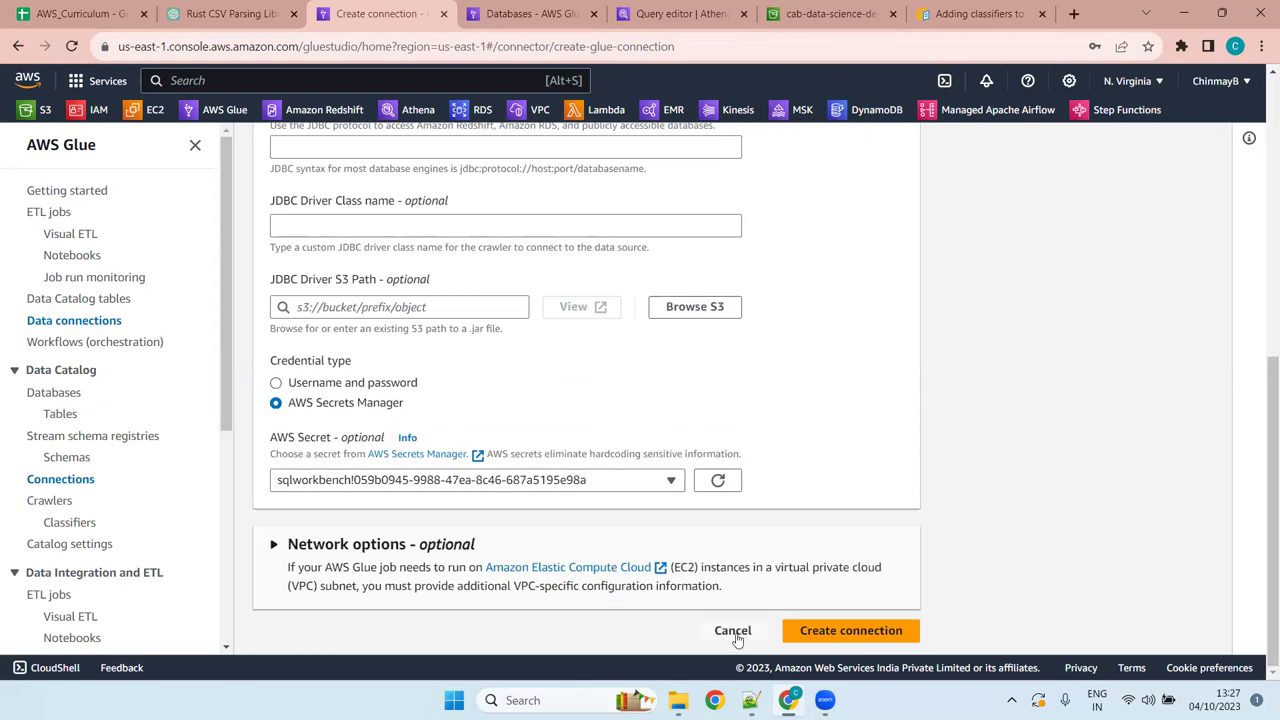
left_click(397, 544)
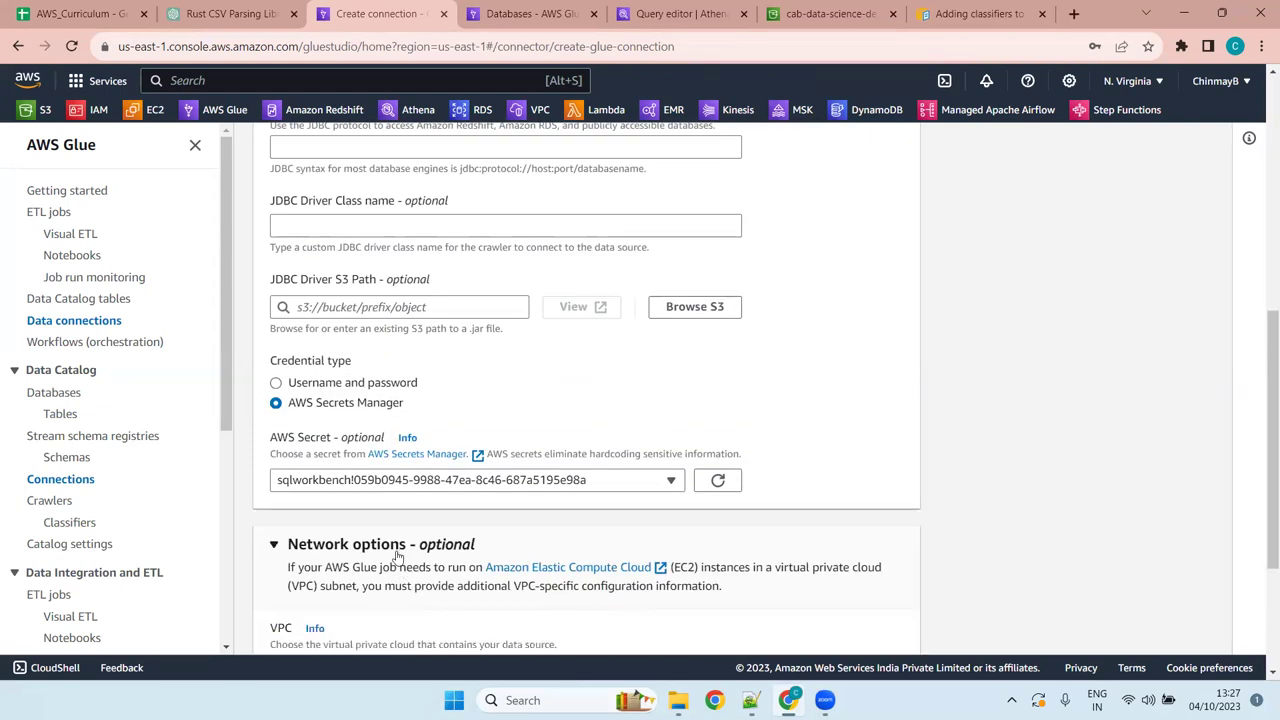
scroll(397, 550, "down", 3)
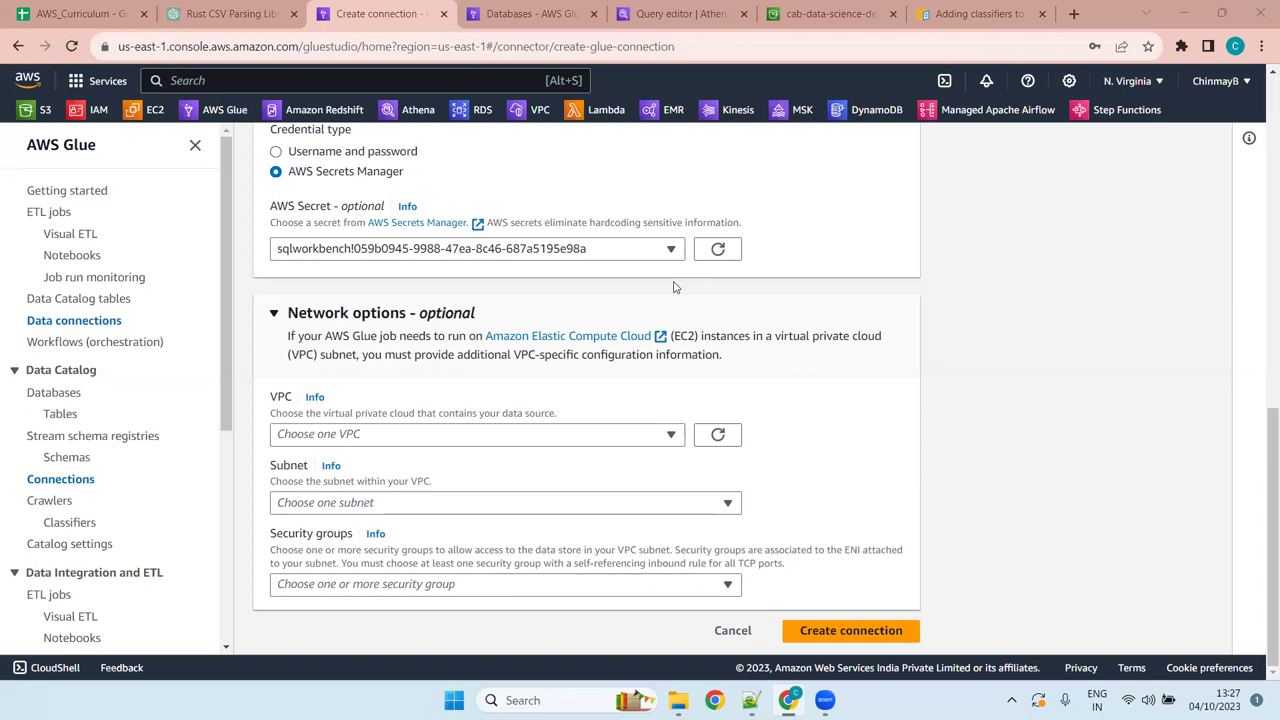
Cancel creating the connection and return to the Connectors page.
key("super+z")
left_click(731, 631)
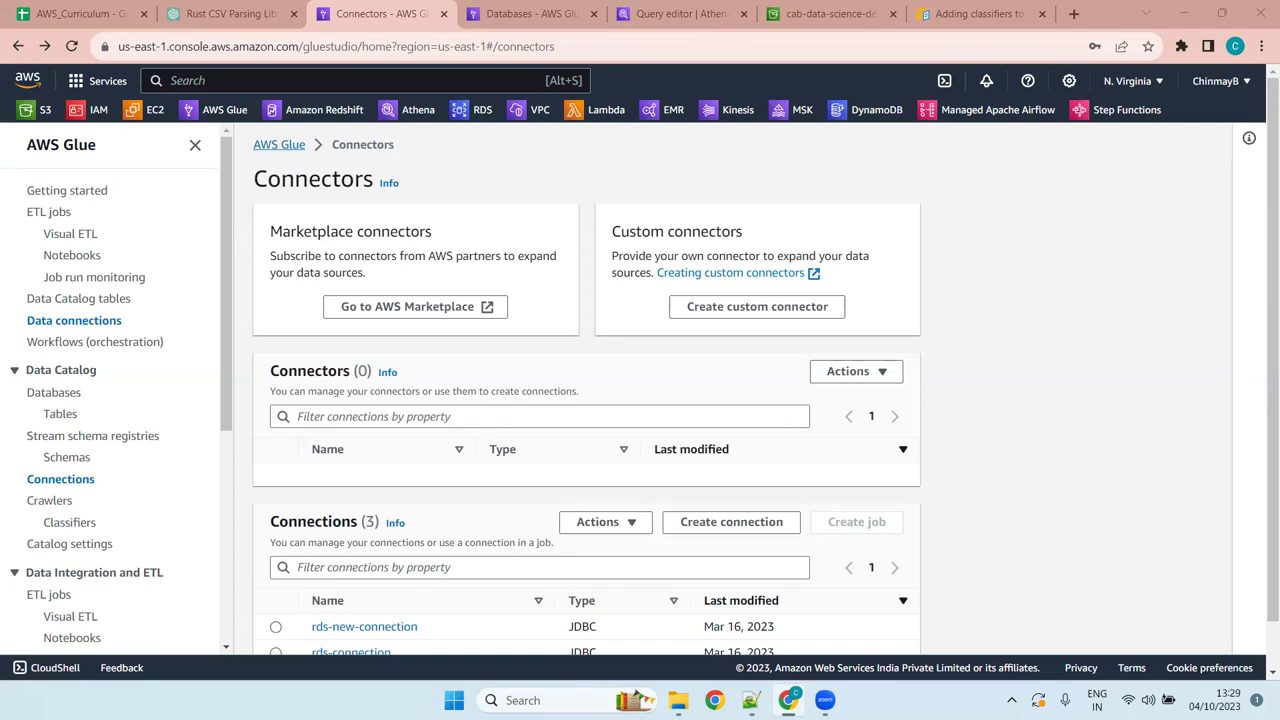
mouse_move(1222, 13)
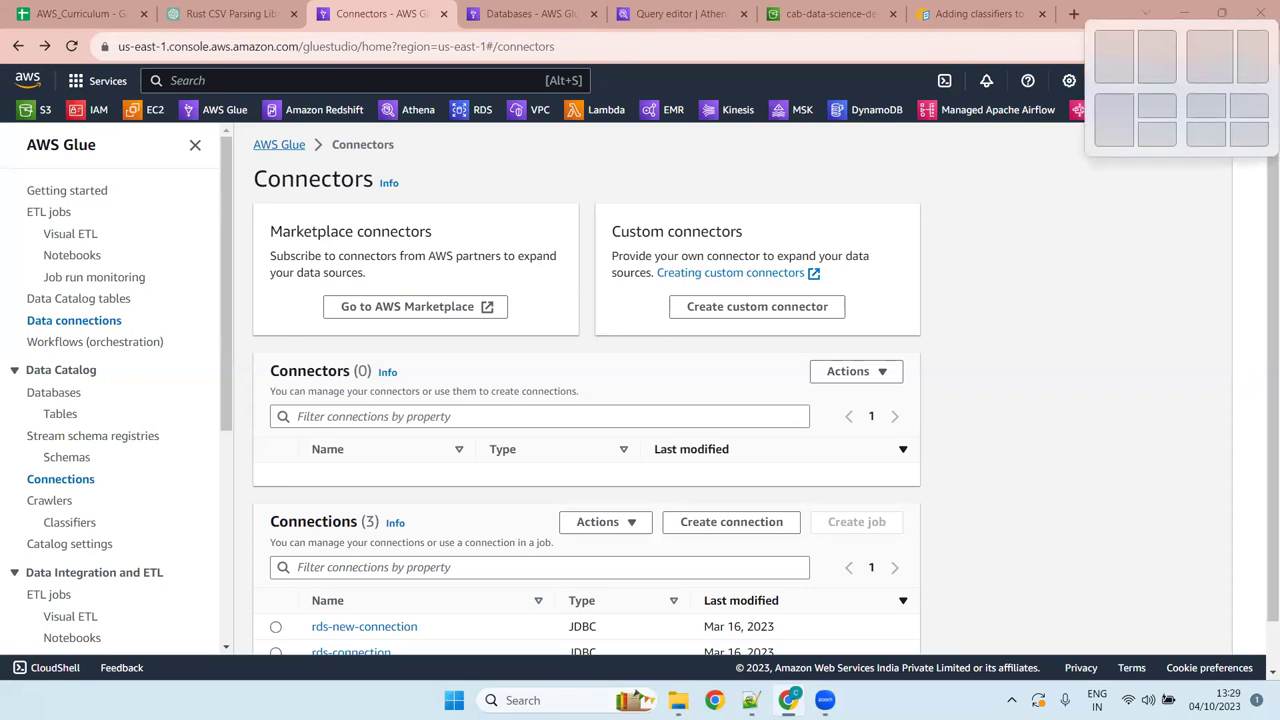